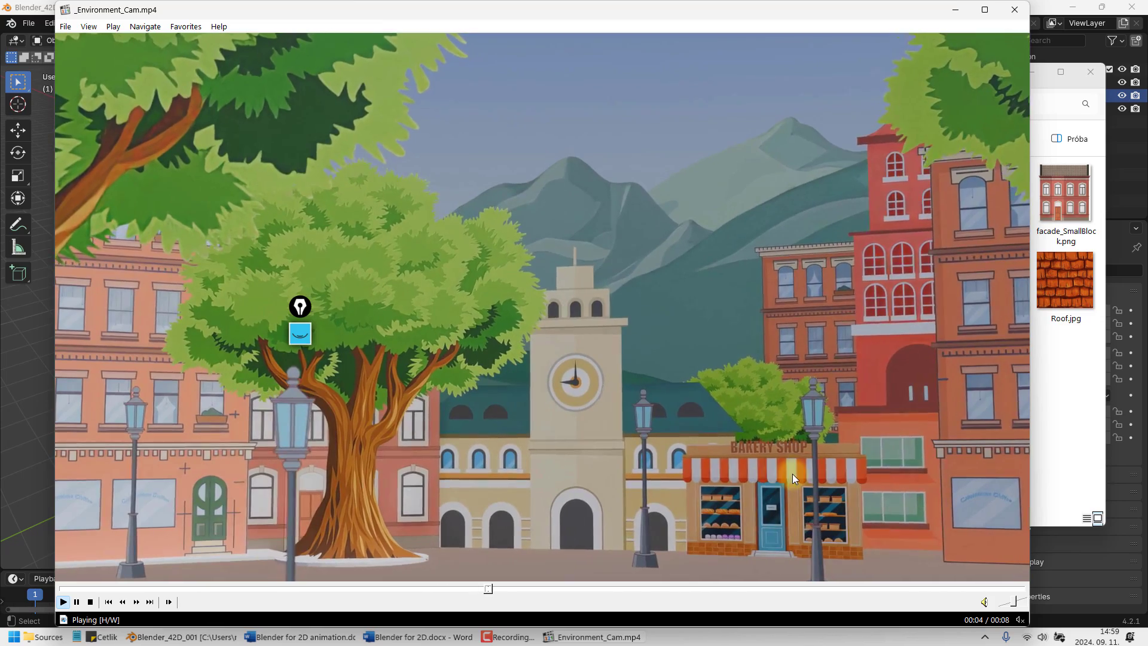
Close the _Environment_Cam.mp4 preview video and return to the Blender scene
drag(306, 309, 85, 474)
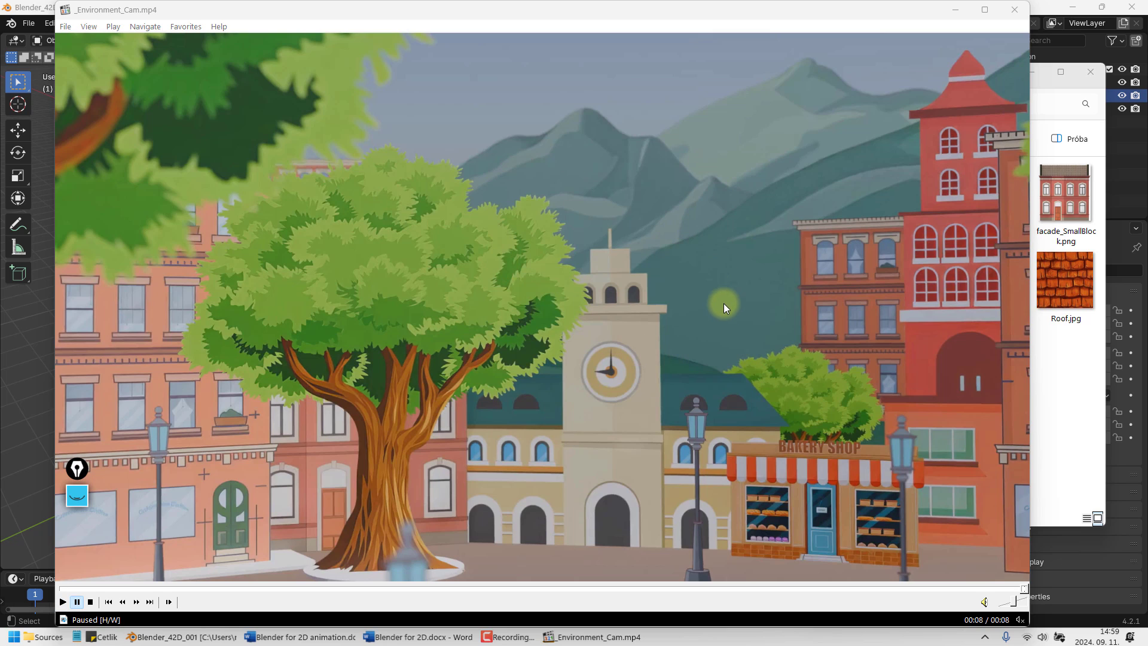
click(1015, 10)
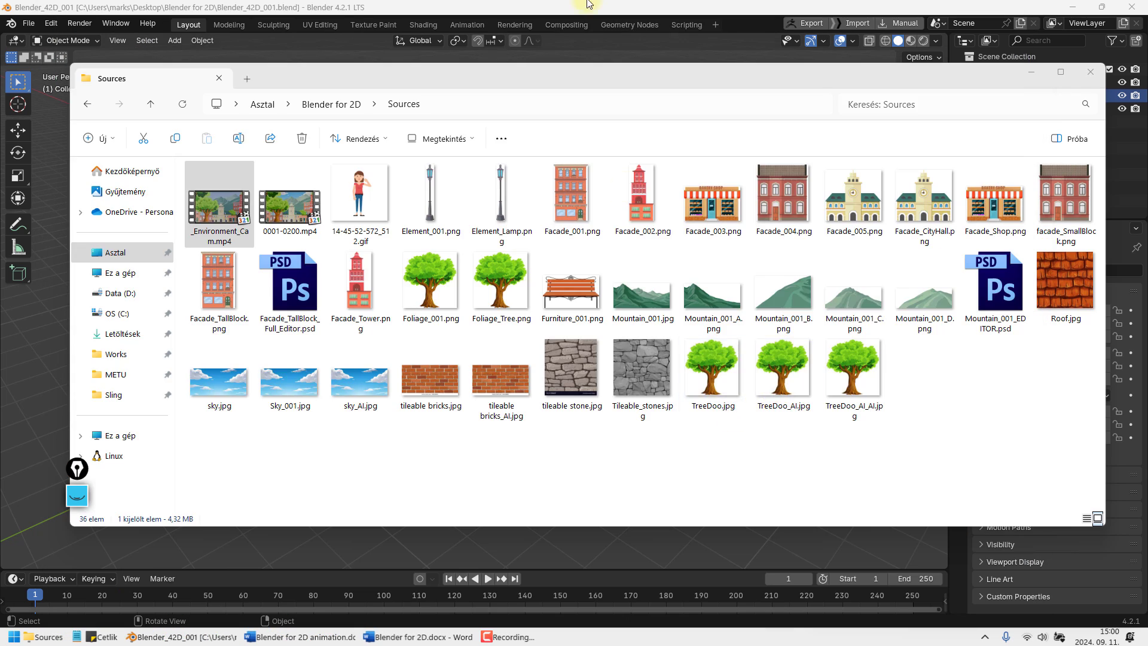
shift+middle_drag(582, 321, 493, 308)
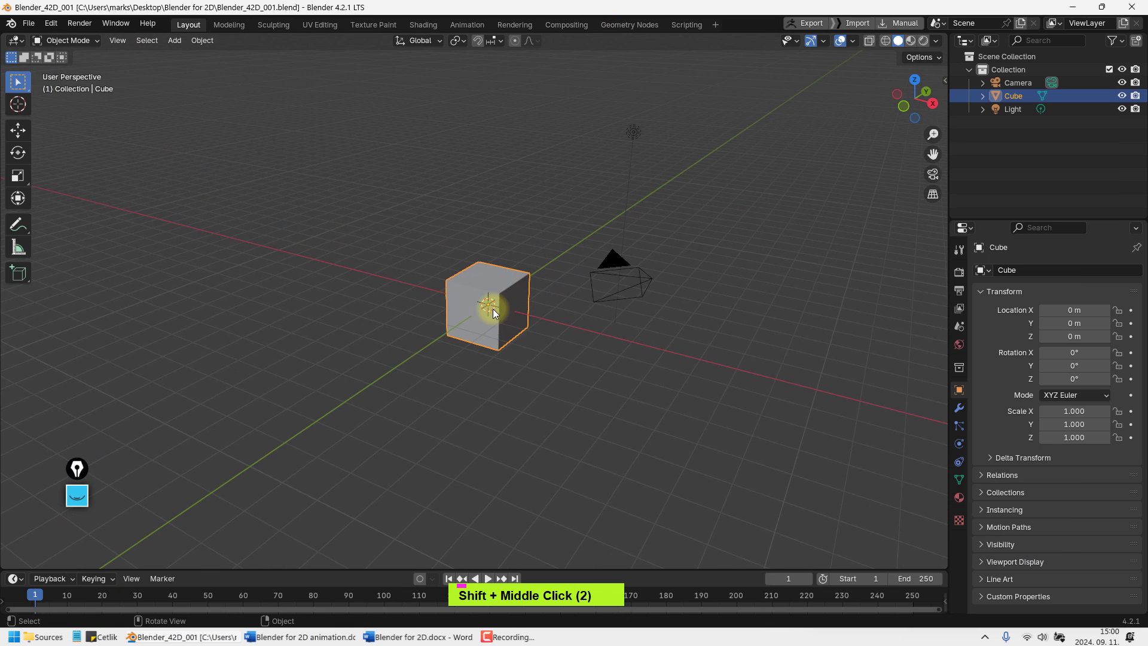
Show the object's transform values and, in front view, move the cube to about X 6.35 m and Z 1 m
key(n)
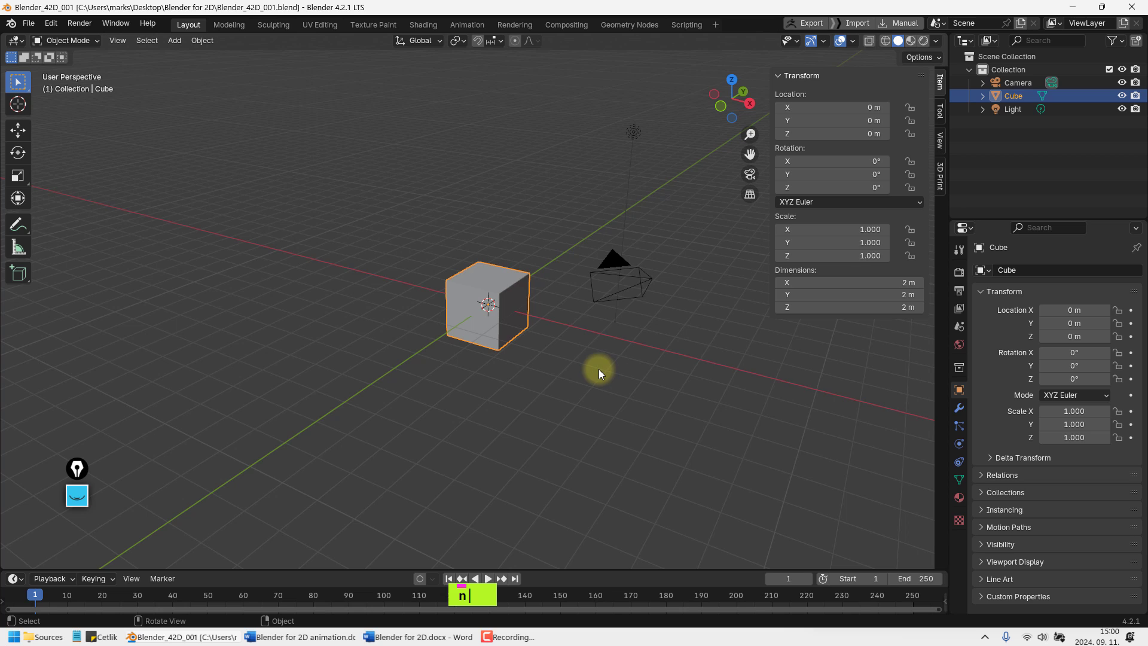
key(1)
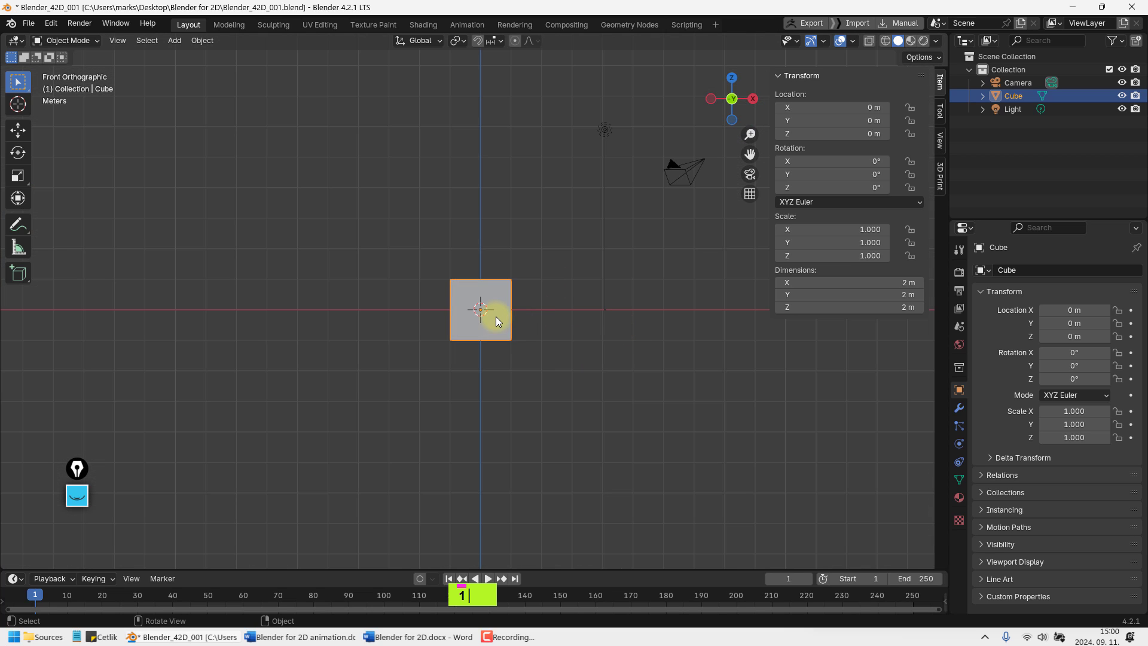
key(t)
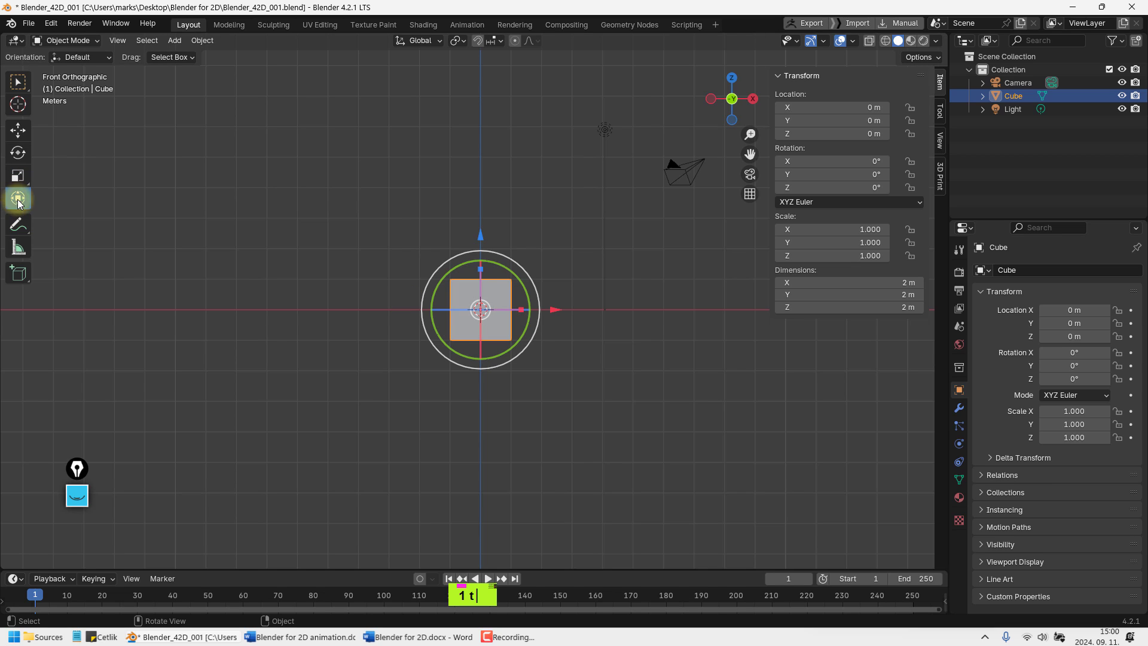
drag(551, 308, 694, 308)
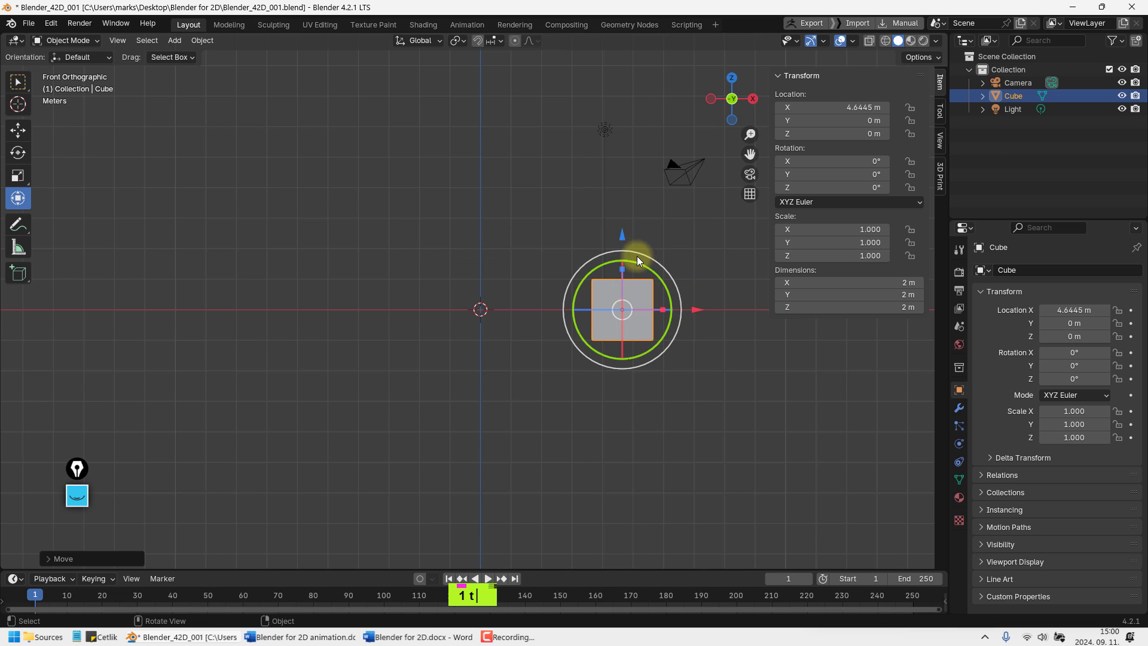
drag(623, 233, 623, 202)
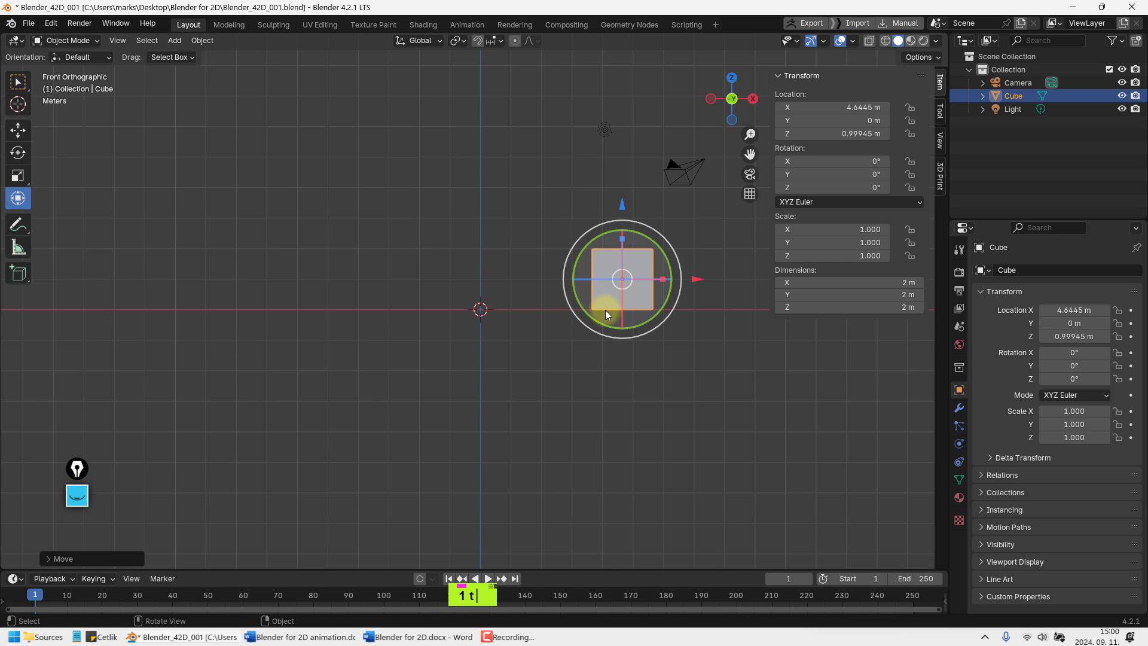
drag(694, 278, 749, 278)
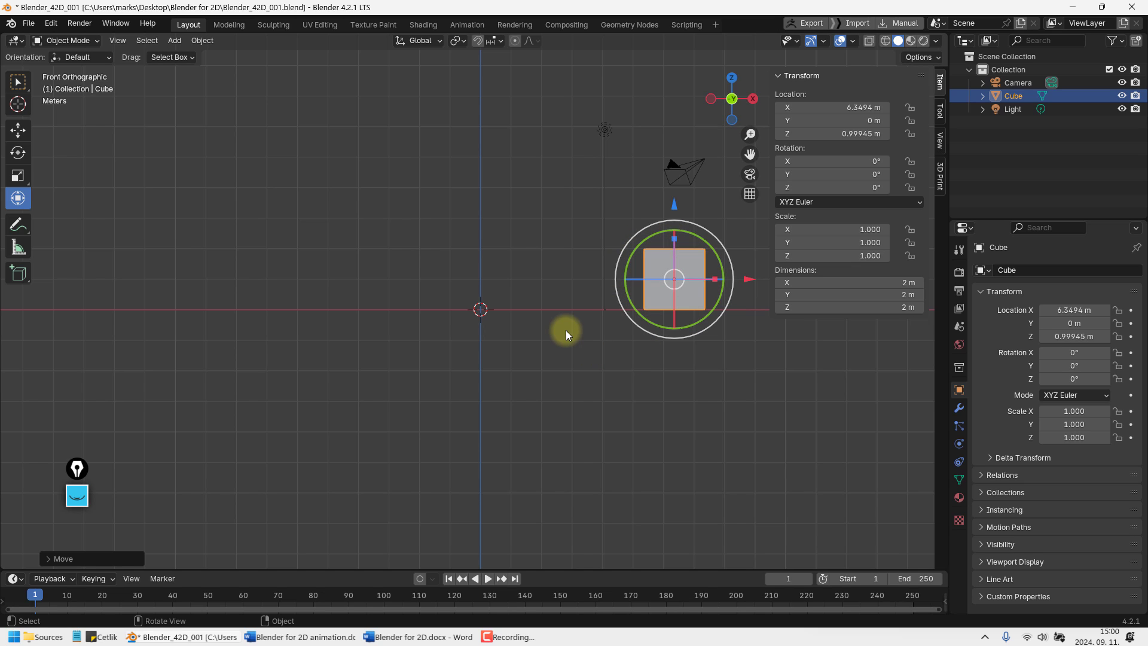
shift+middle_drag(554, 300, 502, 281)
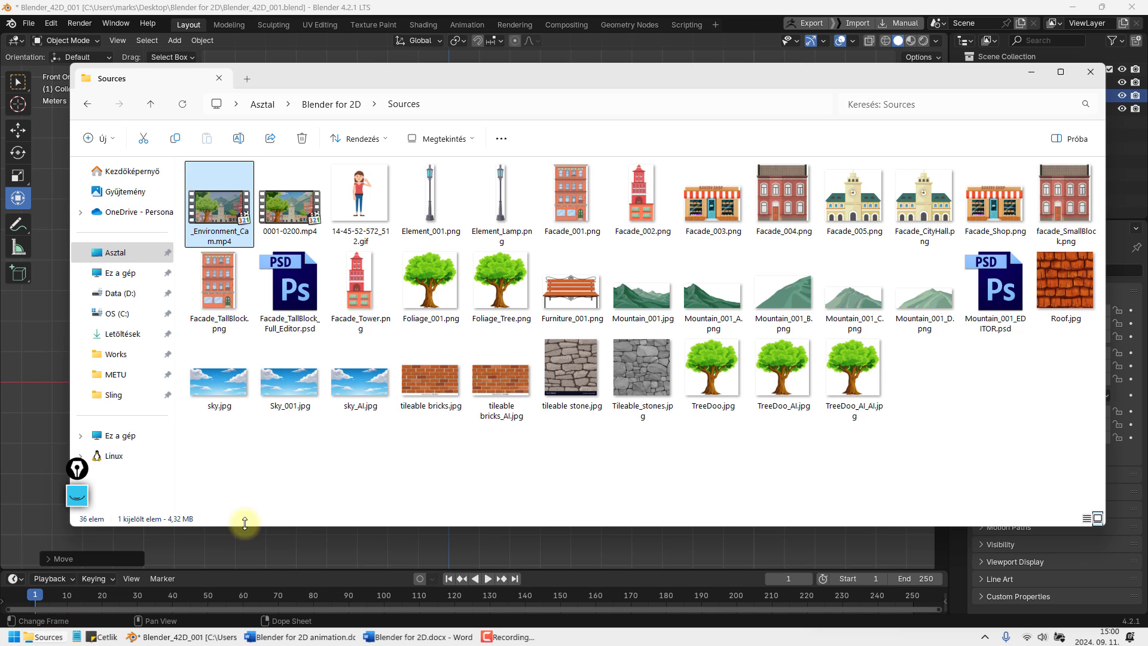
Open the Sources_Upload folder in File Explorer, view Facade_TallBlock.png in the image viewer, and return to Blender
click(44, 636)
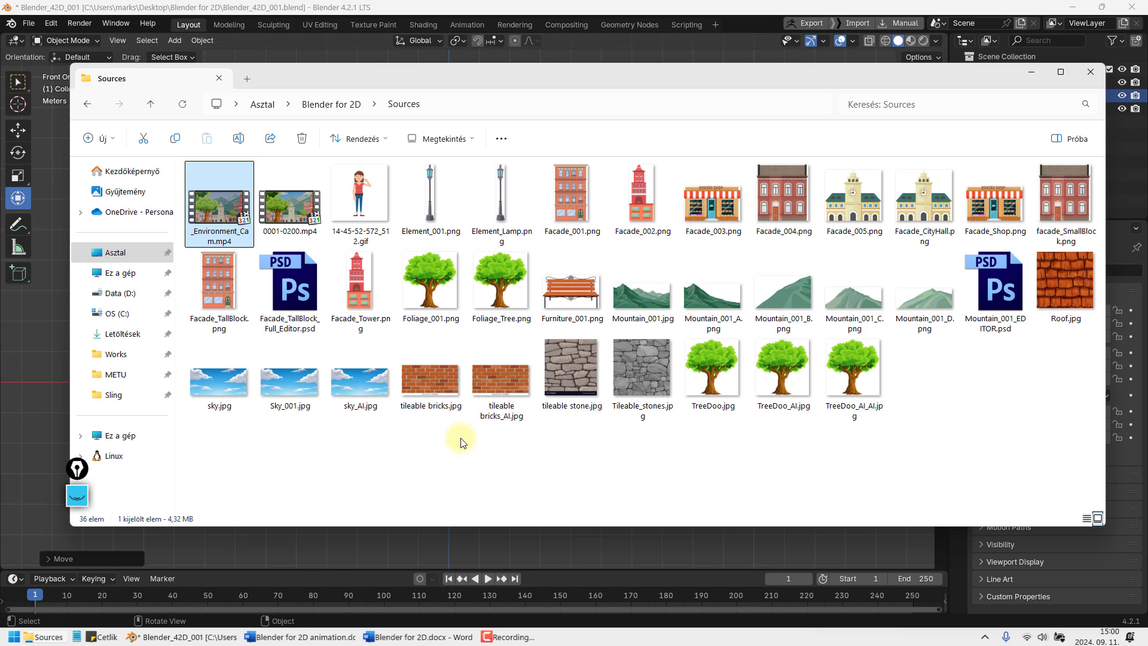
click(339, 108)
double_click(231, 221)
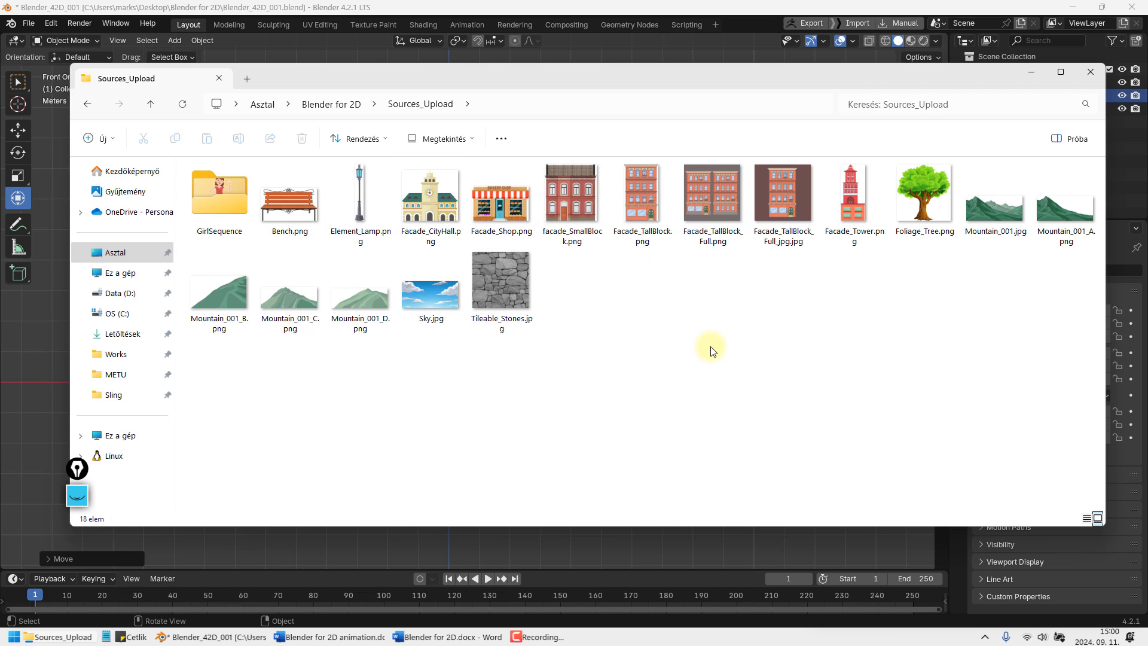
click(641, 223)
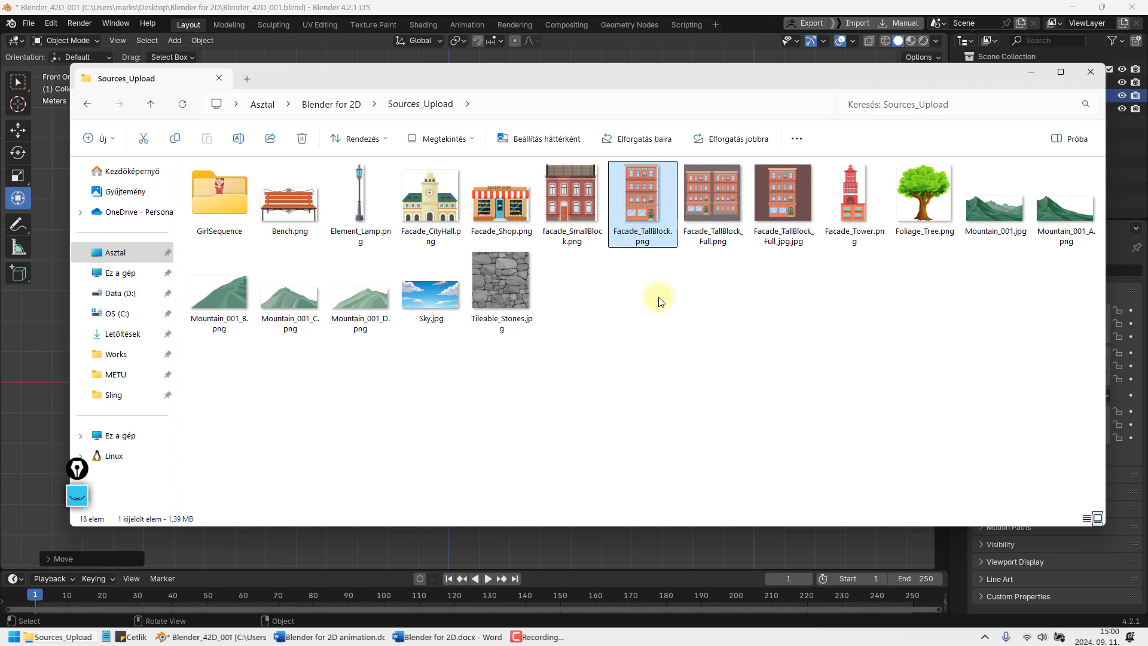
double_click(641, 223)
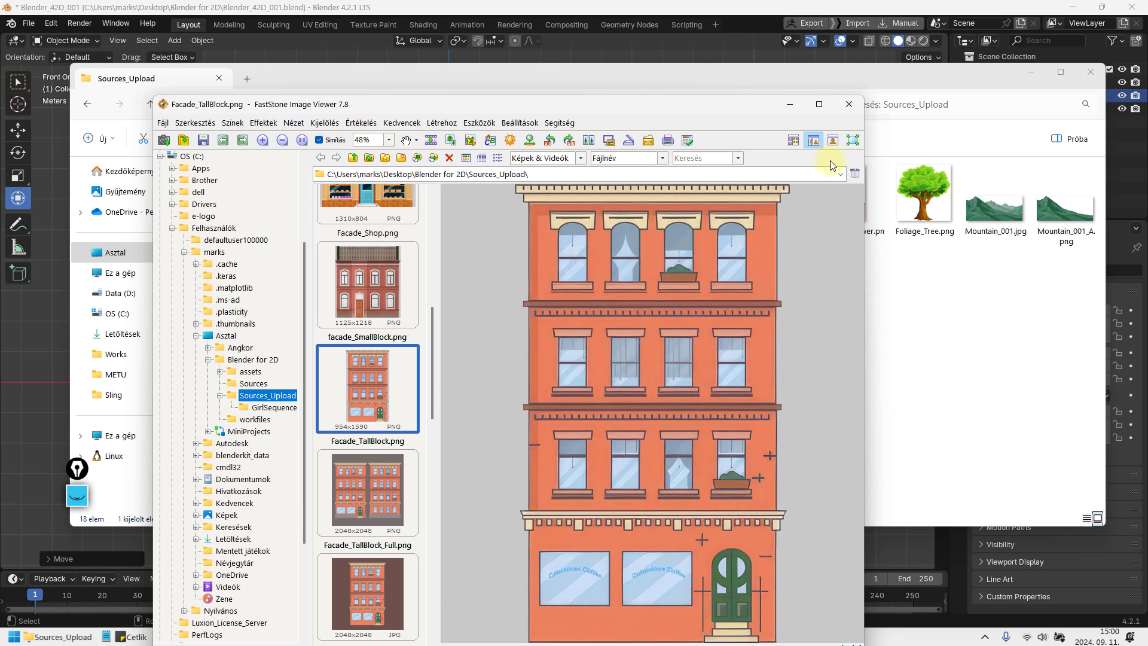
click(849, 105)
click(801, 54)
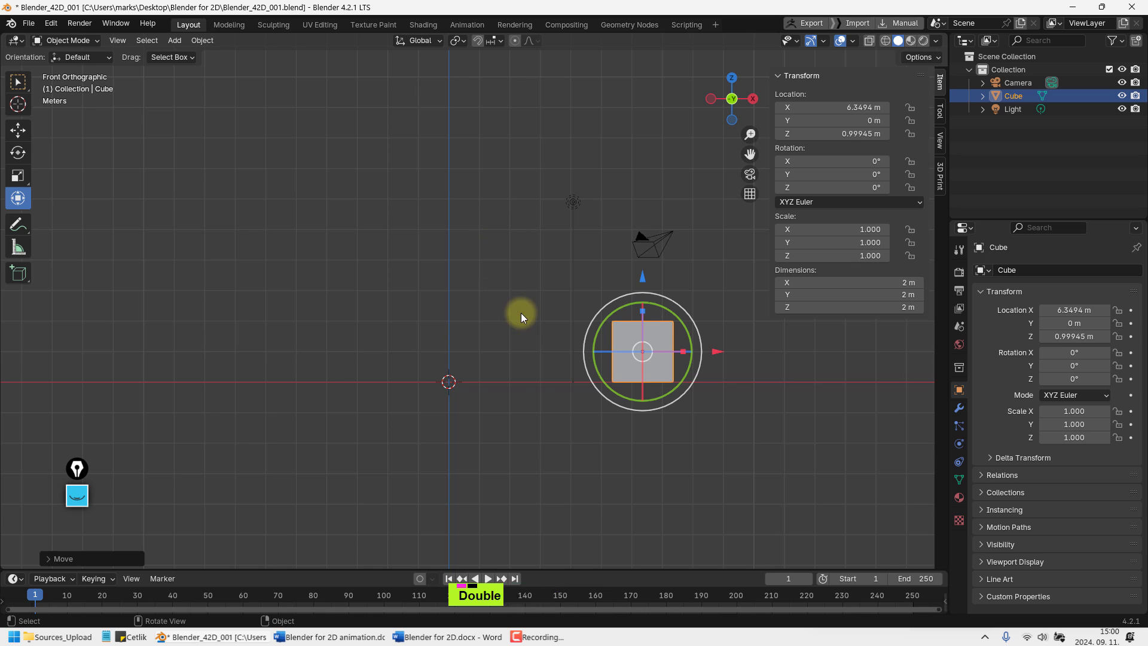
Import Facade_TallBlock.png from the Sources_Upload folder as a mesh plane with a height of 1 m
shift+middle_drag(492, 190, 476, 197)
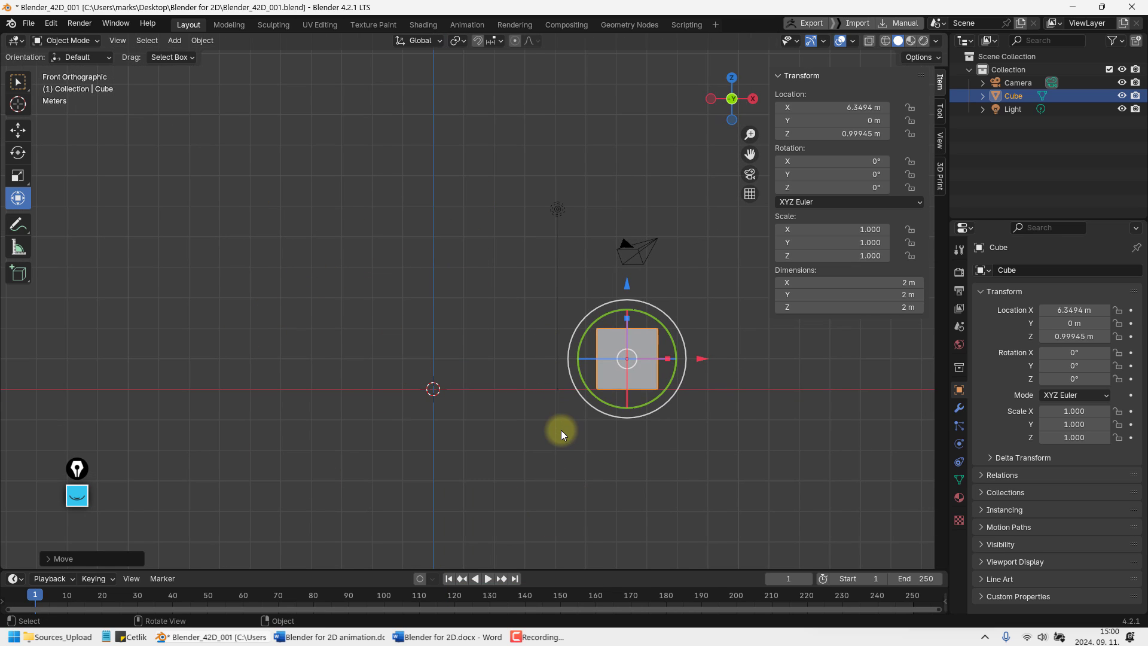
click(145, 40)
mouse_move(170, 40)
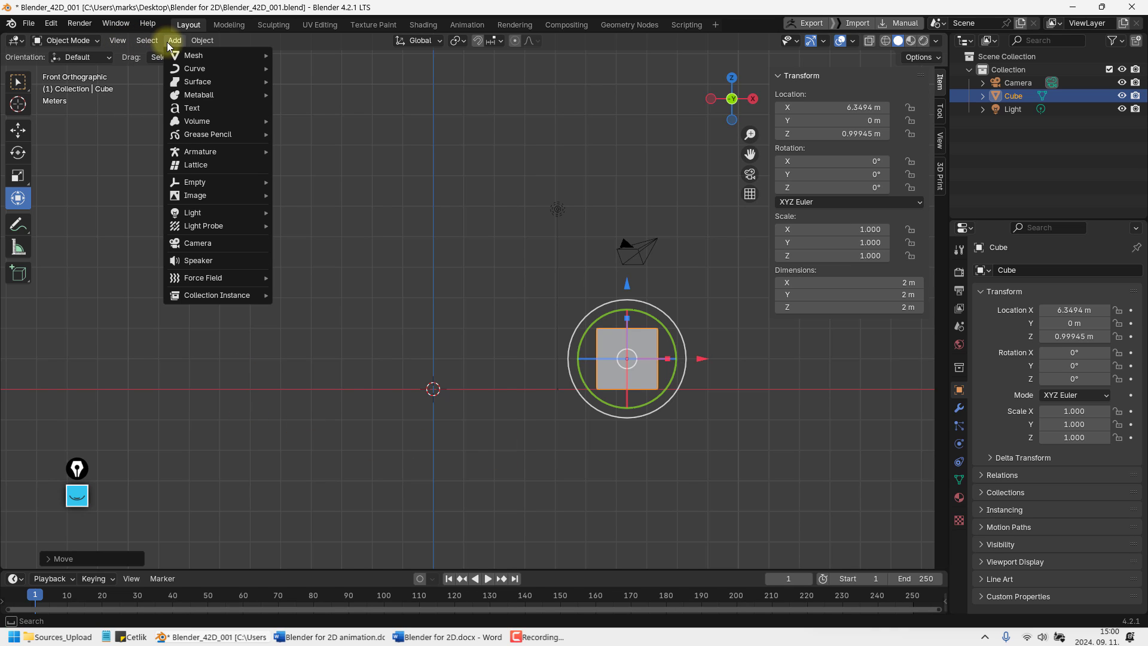
mouse_move(224, 201)
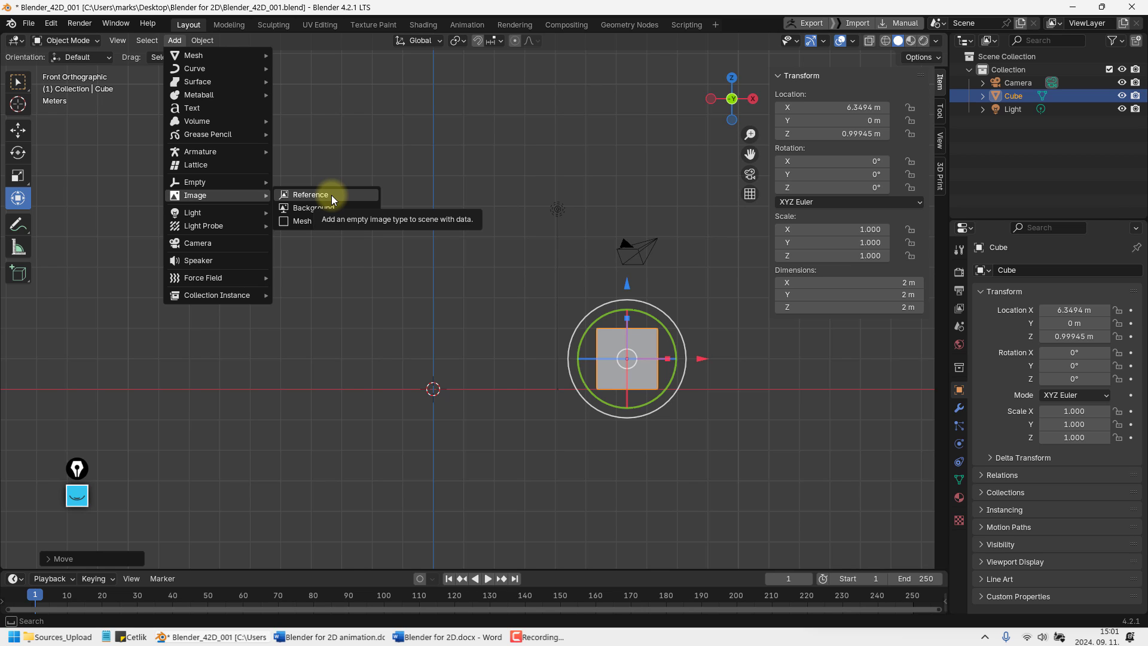
click(310, 222)
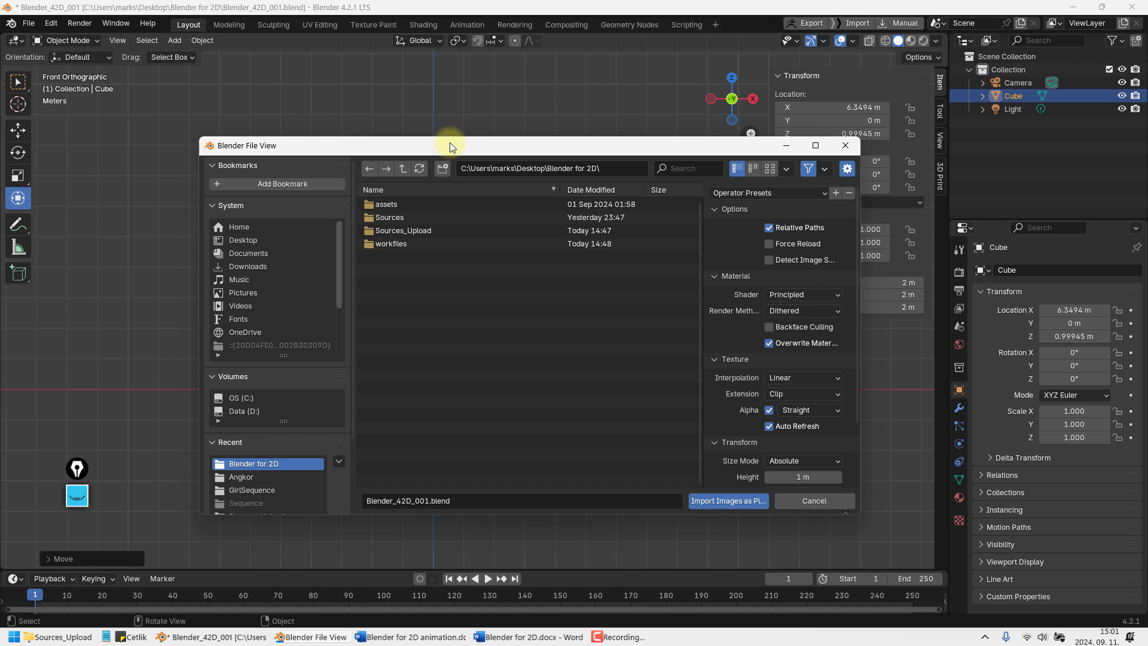
double_click(400, 230)
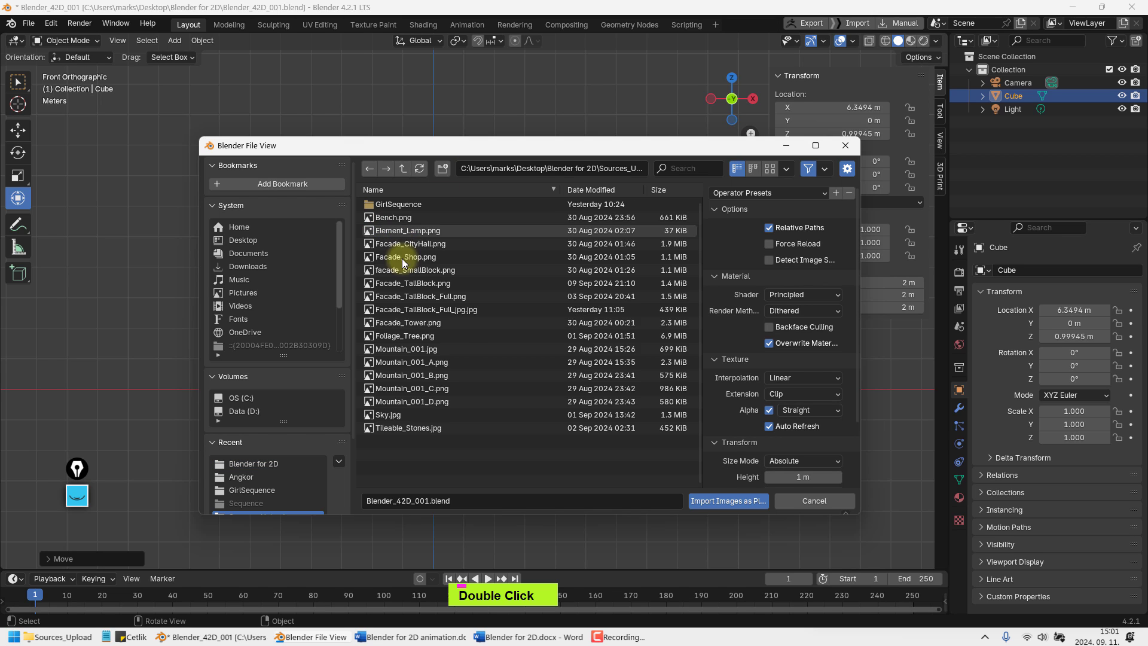
drag(470, 145, 433, 110)
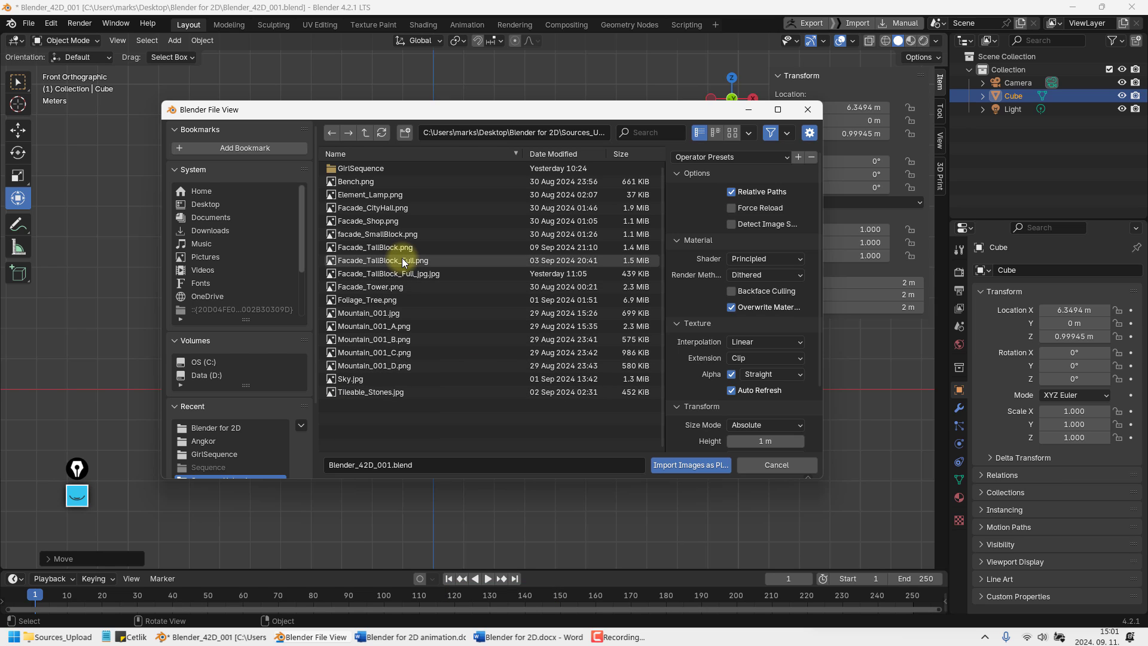
mouse_move(403, 263)
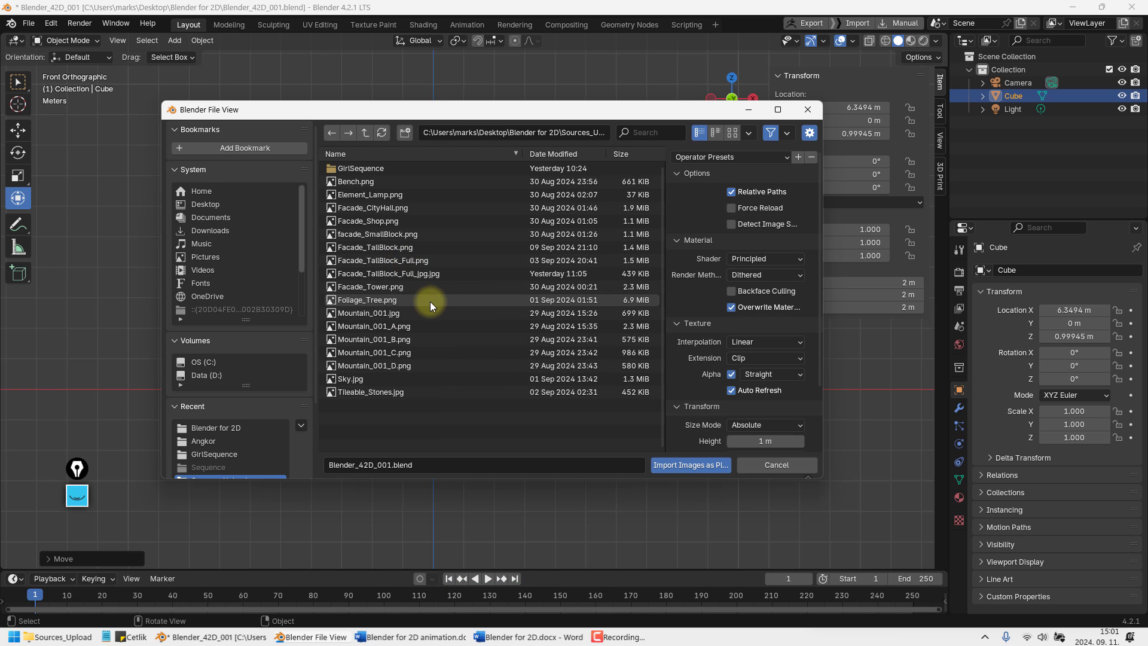
click(394, 251)
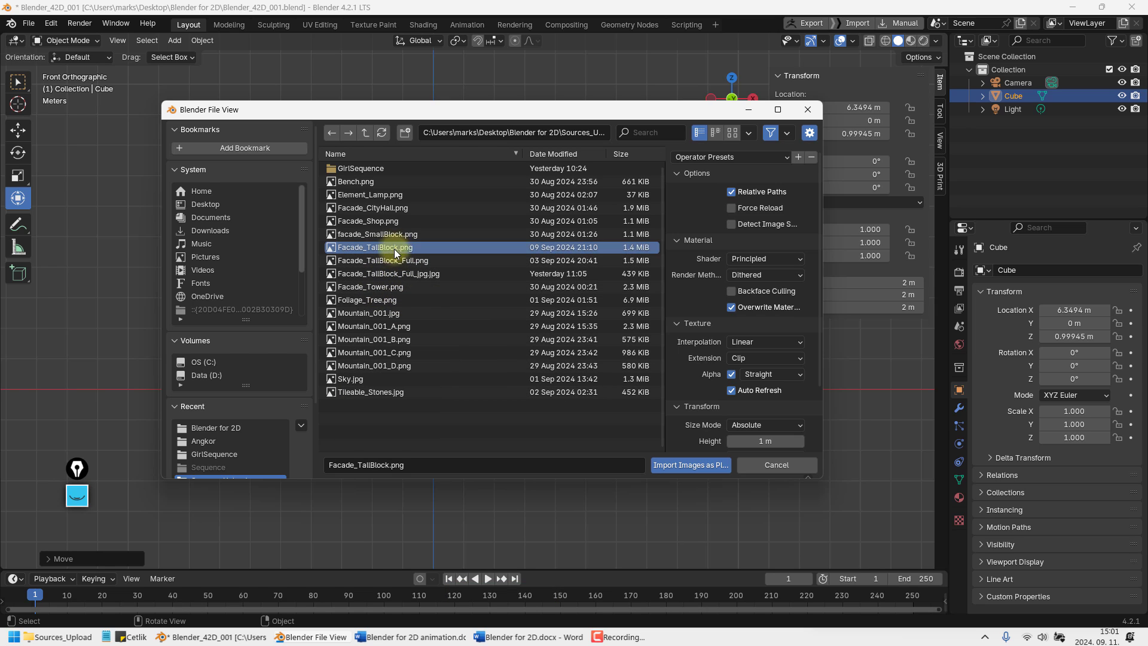
click(688, 466)
Display the imported facade plane with its texture using Material Preview shading and inspect it up close
shift+middle_drag(424, 395, 456, 288)
scroll(444, 361, up, 4)
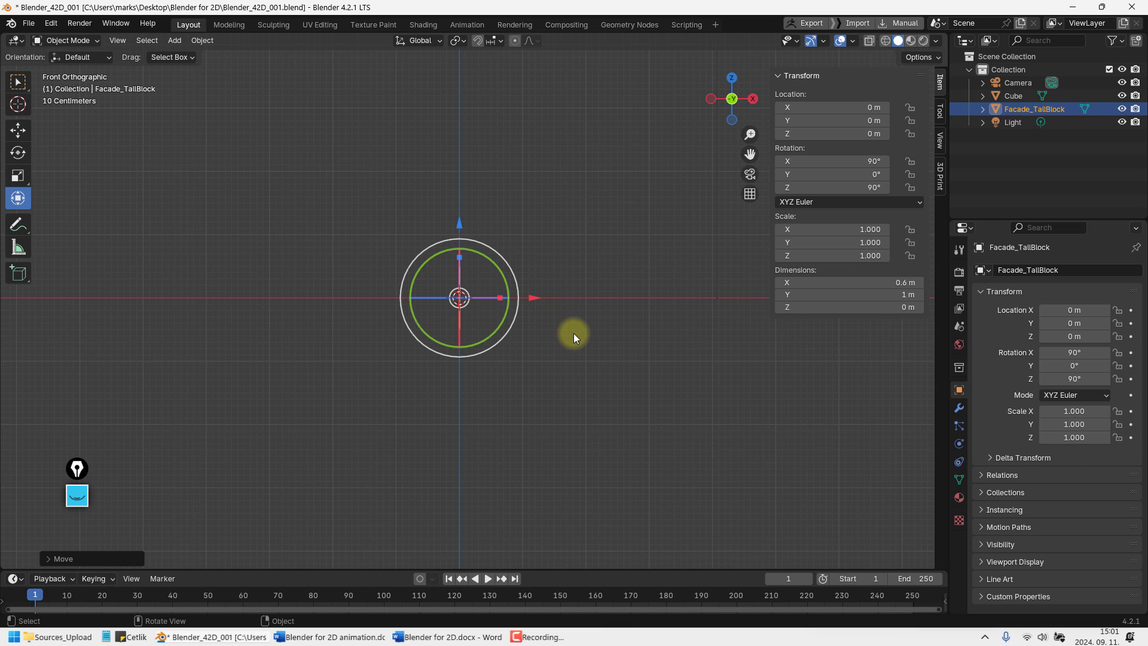
shift+middle_drag(546, 339, 691, 389)
shift+middle_drag(657, 343, 556, 292)
scroll(604, 331, up, 1)
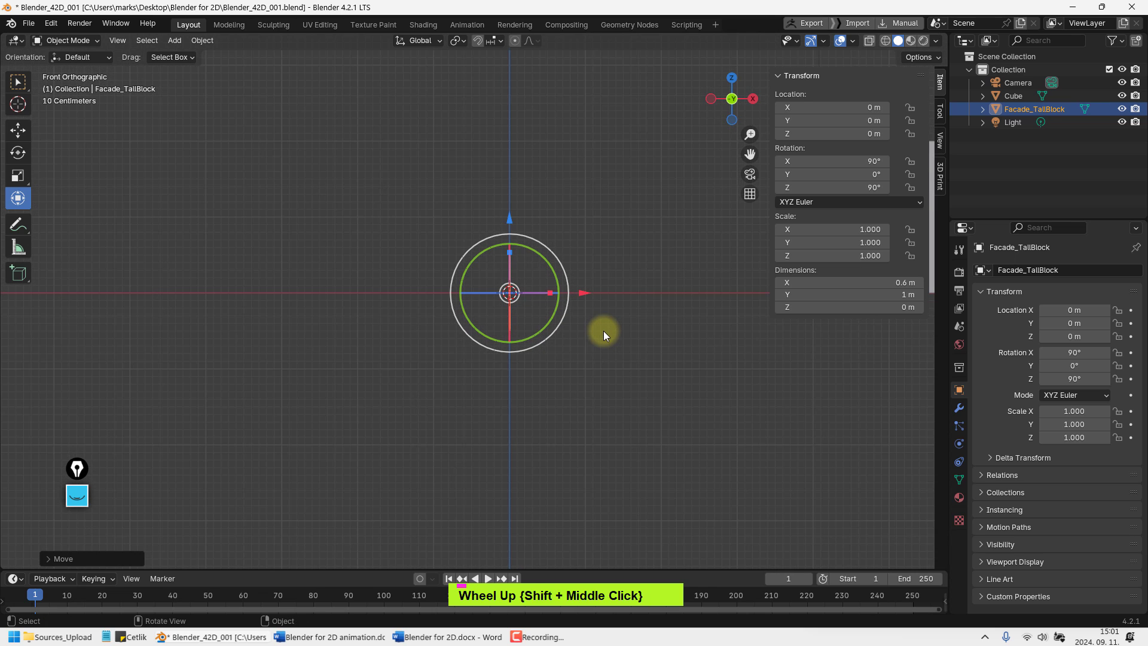
middle_drag(464, 321, 604, 318)
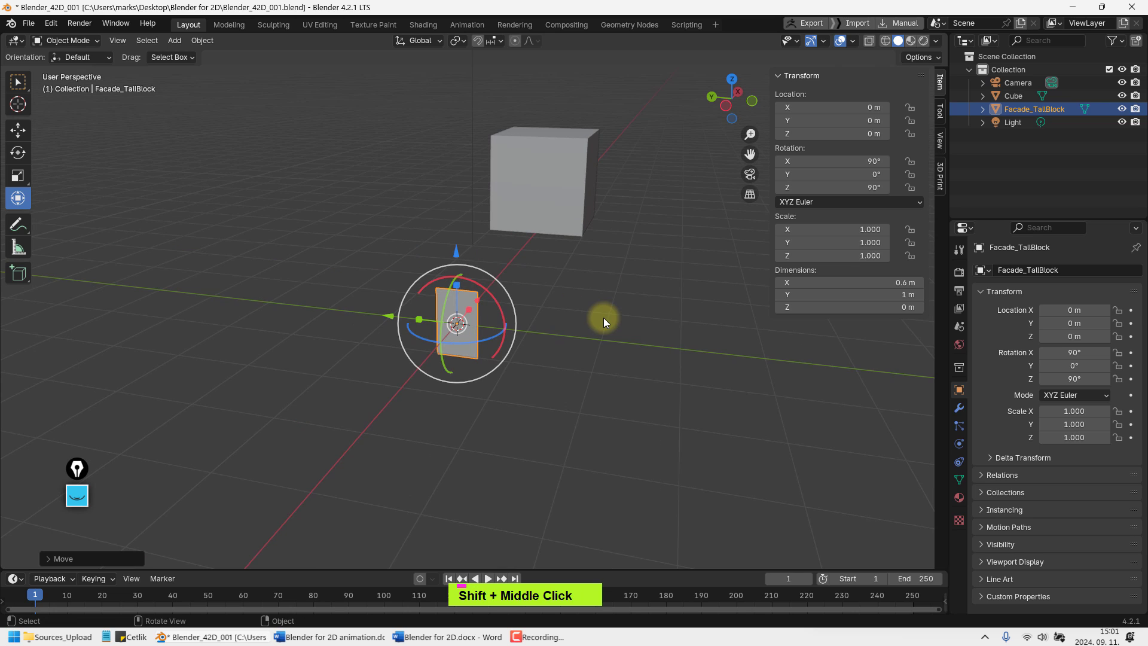
key(z)
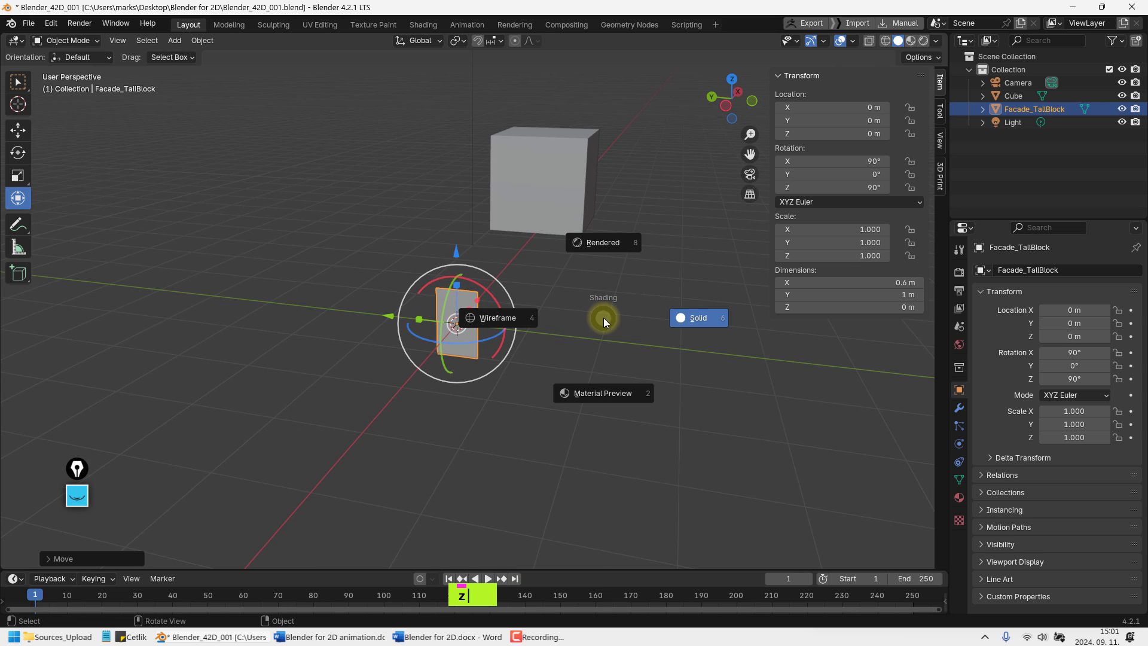
click(596, 396)
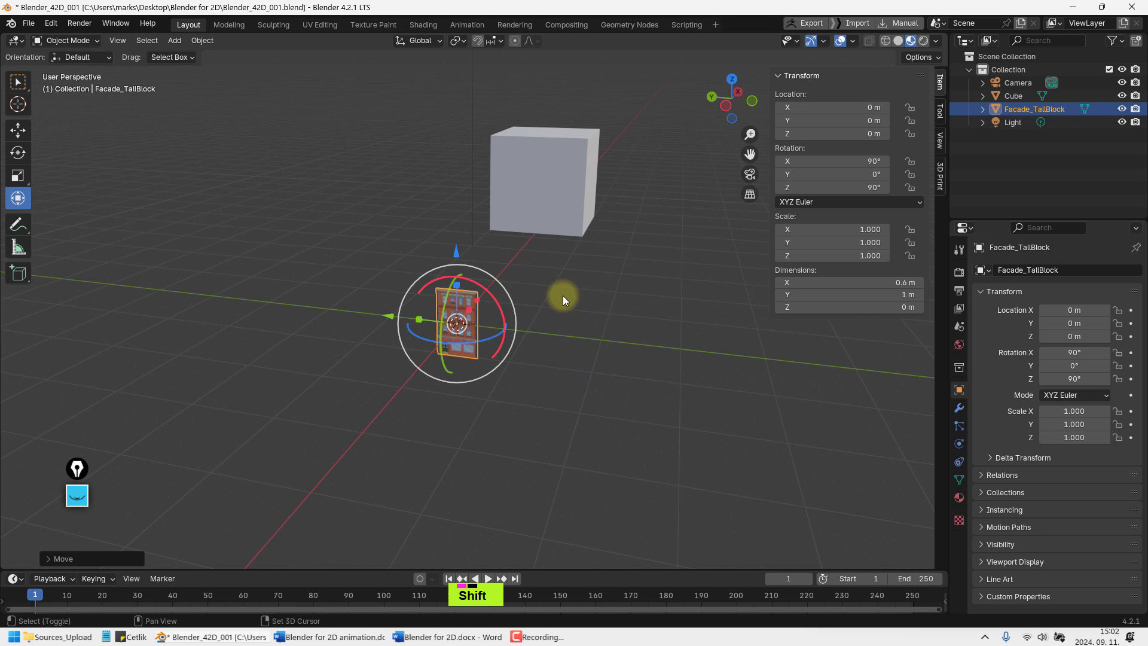
scroll(550, 301, up, 3)
scroll(672, 242, up, 2)
shift+middle_drag(672, 242, 500, 310)
scroll(450, 270, down, 2)
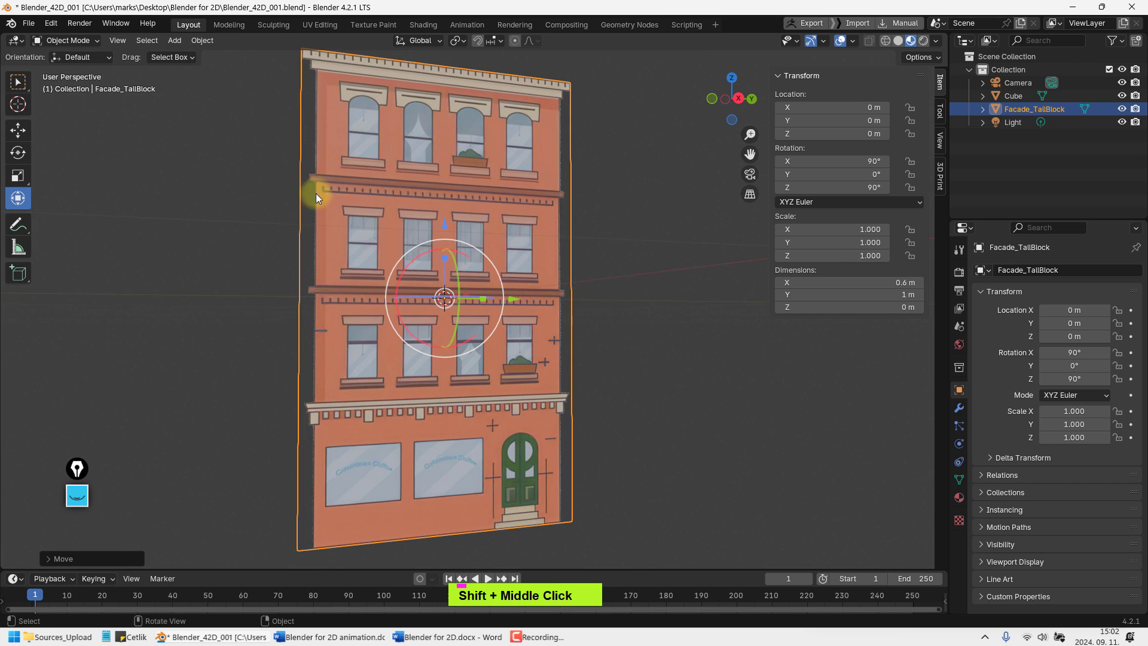
scroll(628, 314, down, 3)
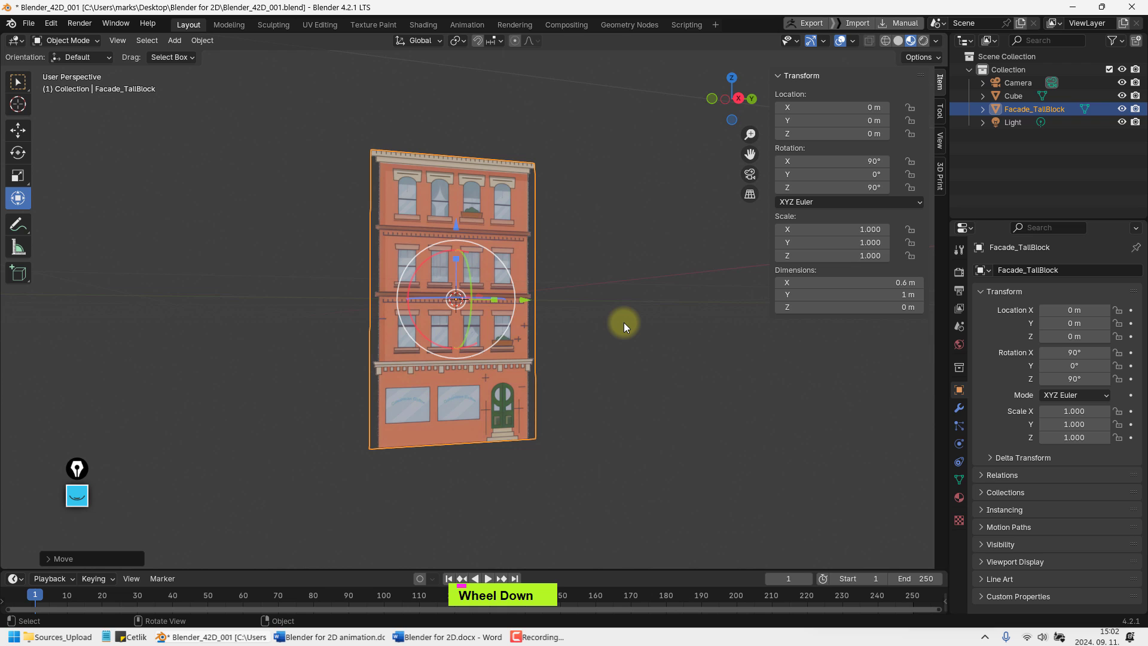
In front view, set the facade plane's Z rotation to 0° so it faces the front
key(KP_1)
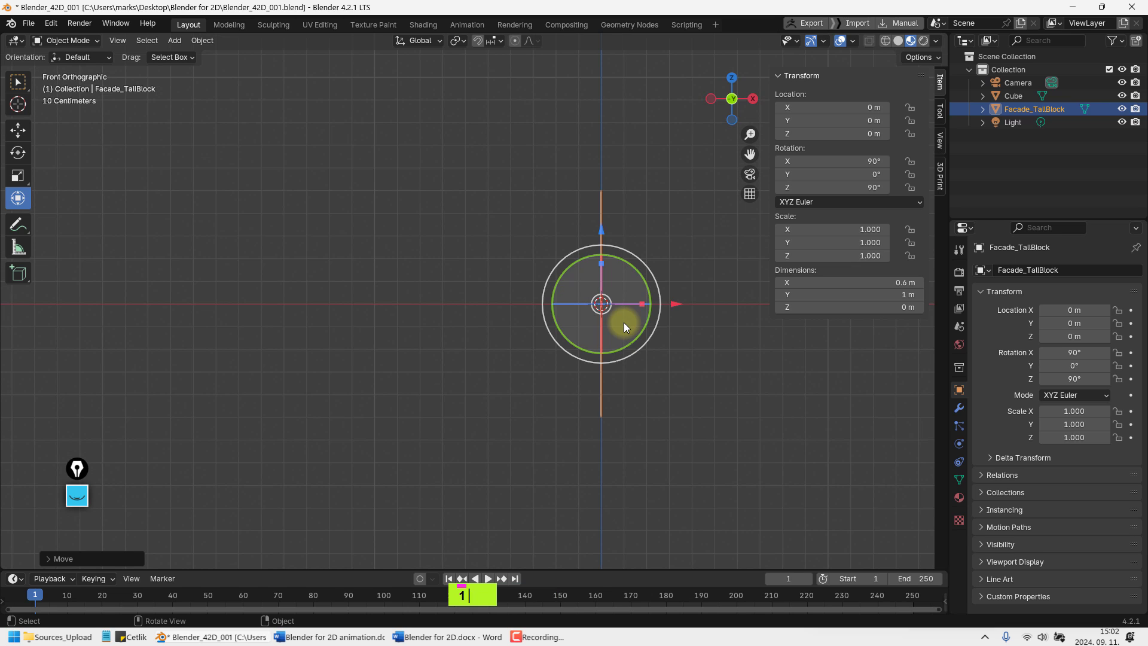
shift+middle_drag(636, 302, 528, 313)
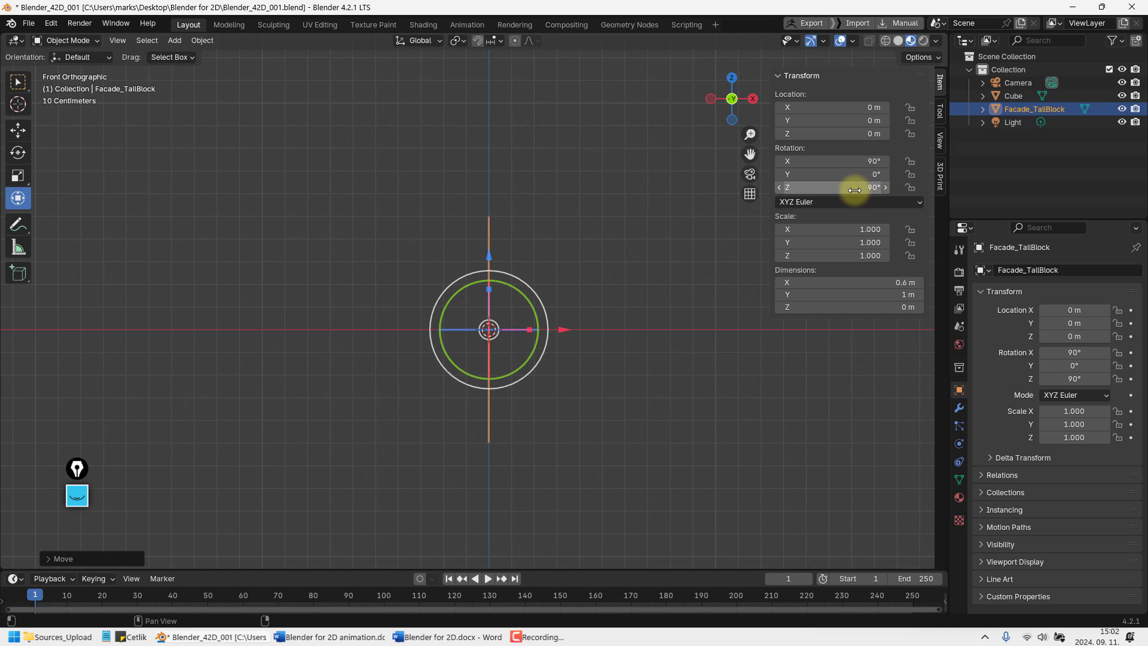
double_click(828, 187)
text(0)
key(Return)
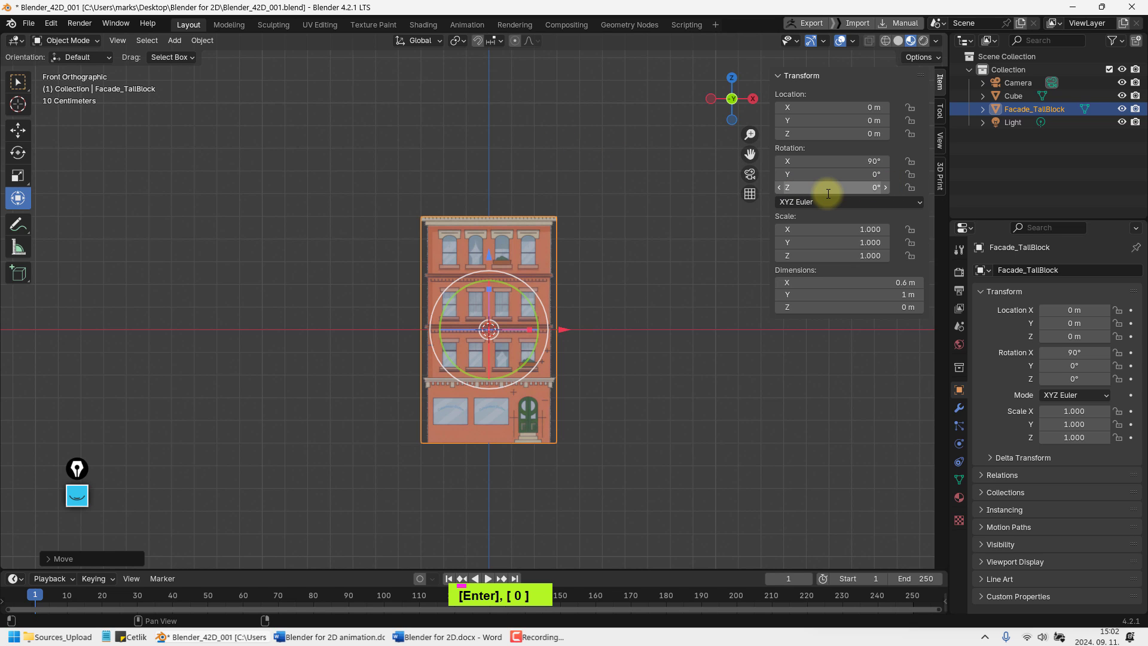
shift+middle_drag(583, 335, 577, 357)
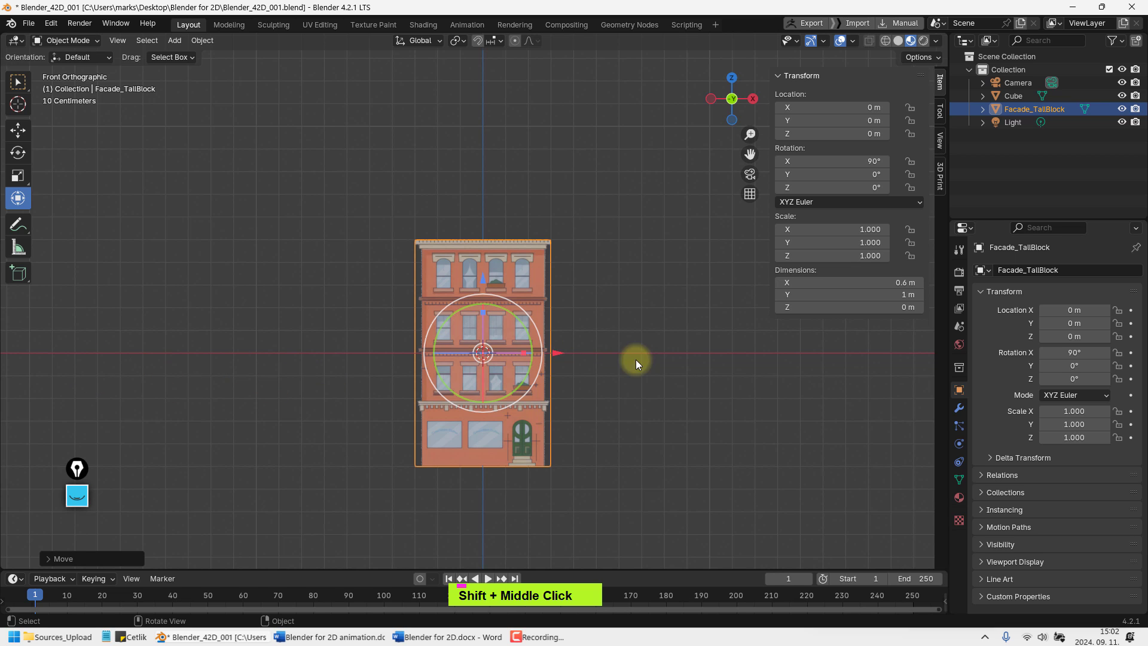
shift+middle_drag(684, 310, 666, 281)
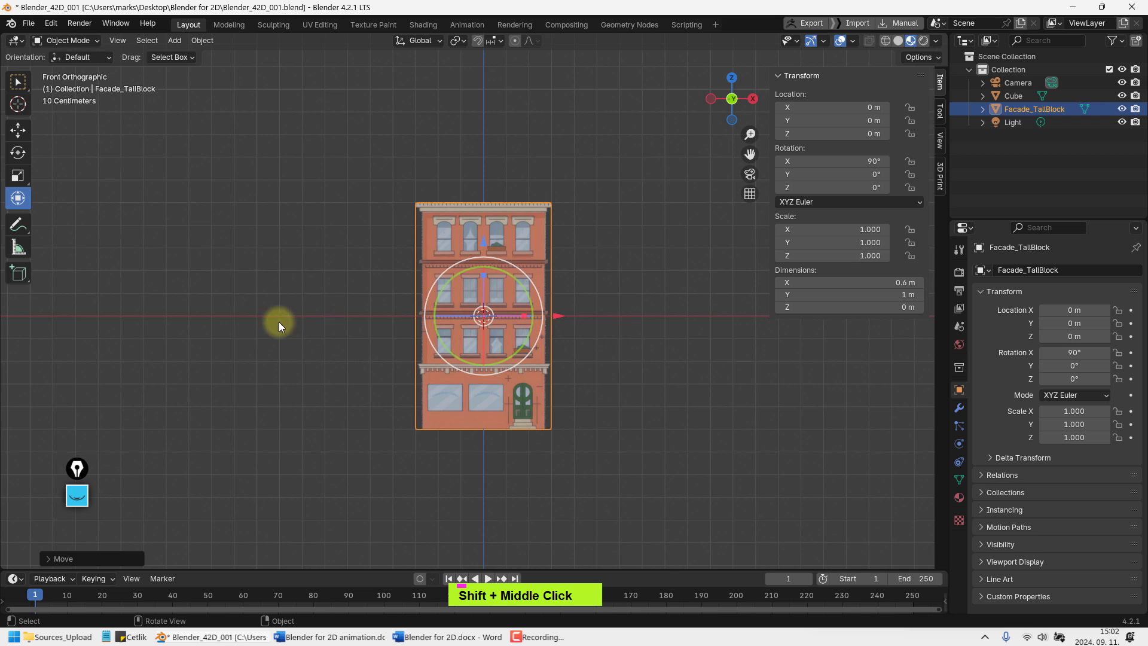
Compare the facade plane's size with the cube in front and perspective views, and examine the position of its origin
scroll(640, 356, down, 3)
shift+middle_drag(640, 354, 471, 385)
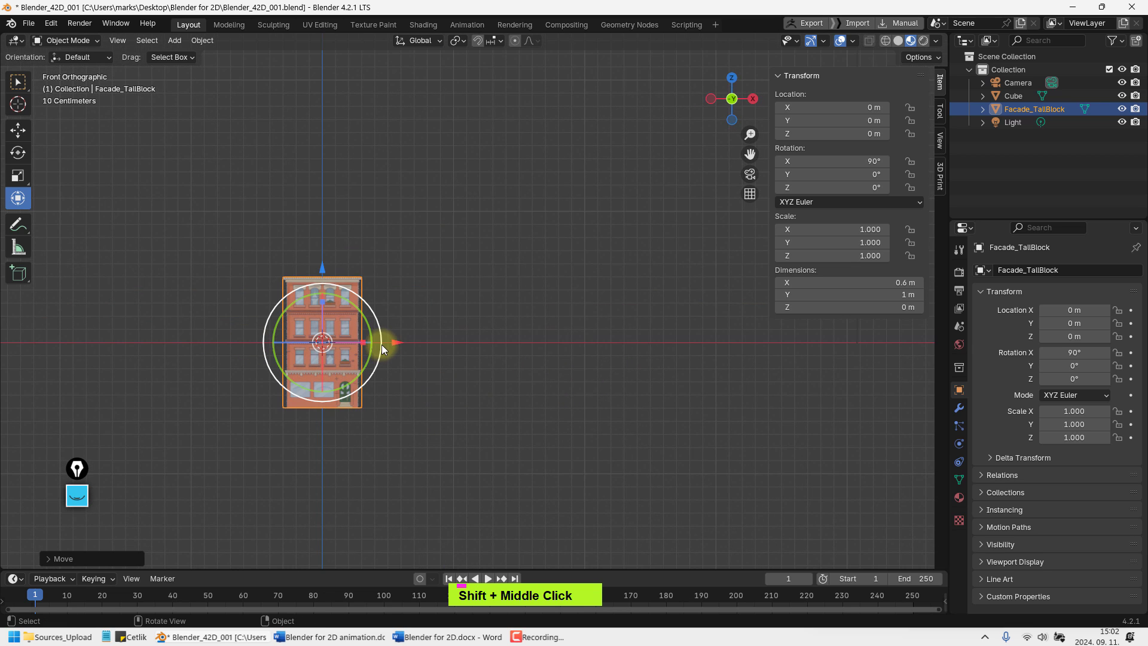
shift+middle_drag(535, 282, 463, 312)
scroll(497, 295, up, 3)
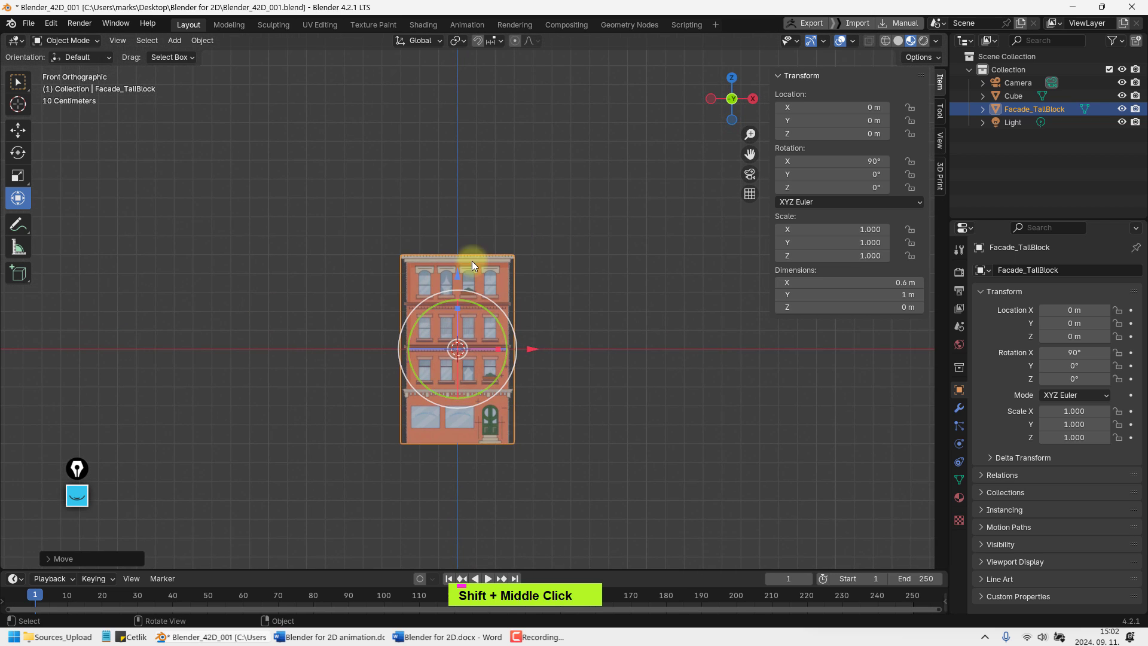
middle_drag(471, 260, 487, 416)
scroll(488, 395, down, 2)
scroll(509, 396, down, 2)
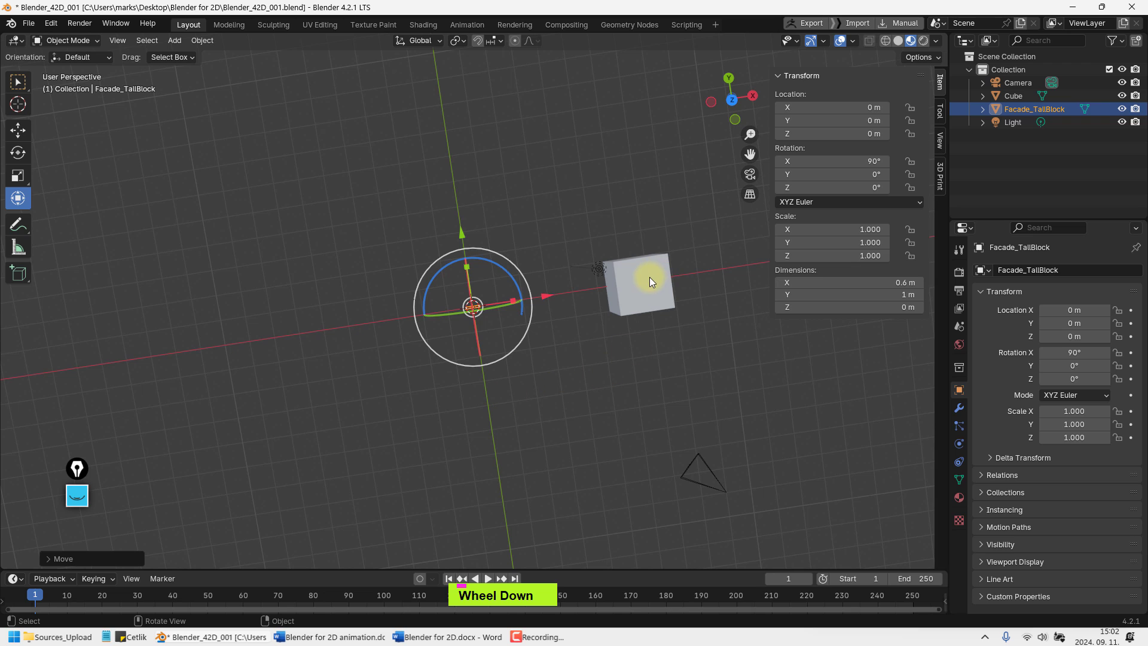
middle_drag(618, 329, 605, 278)
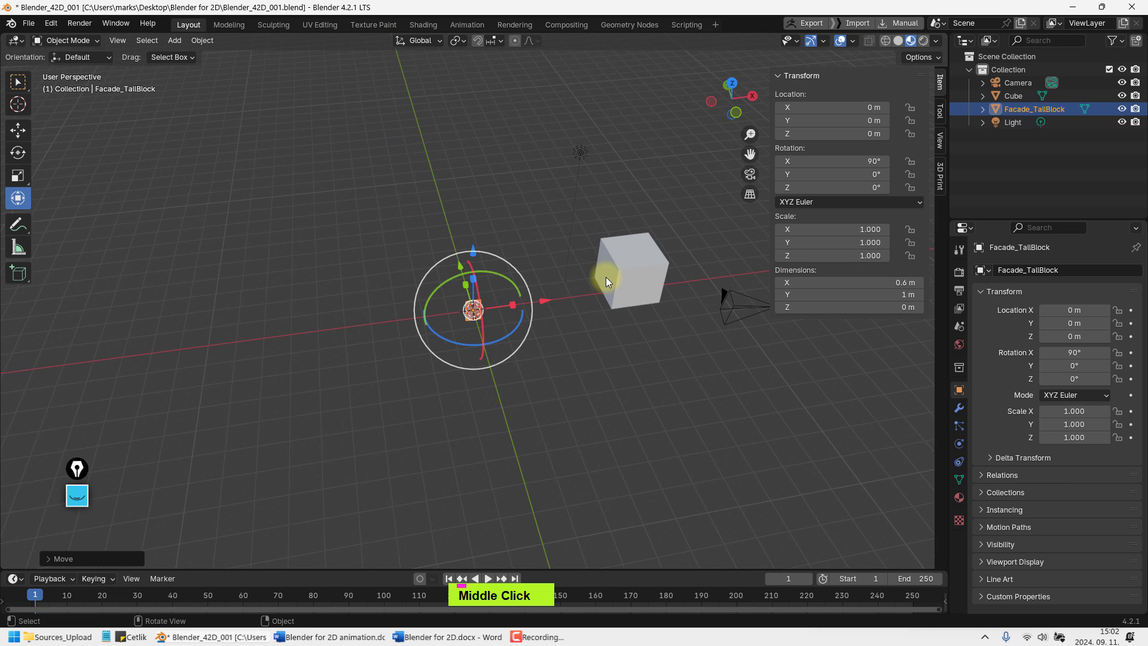
key(KP_1)
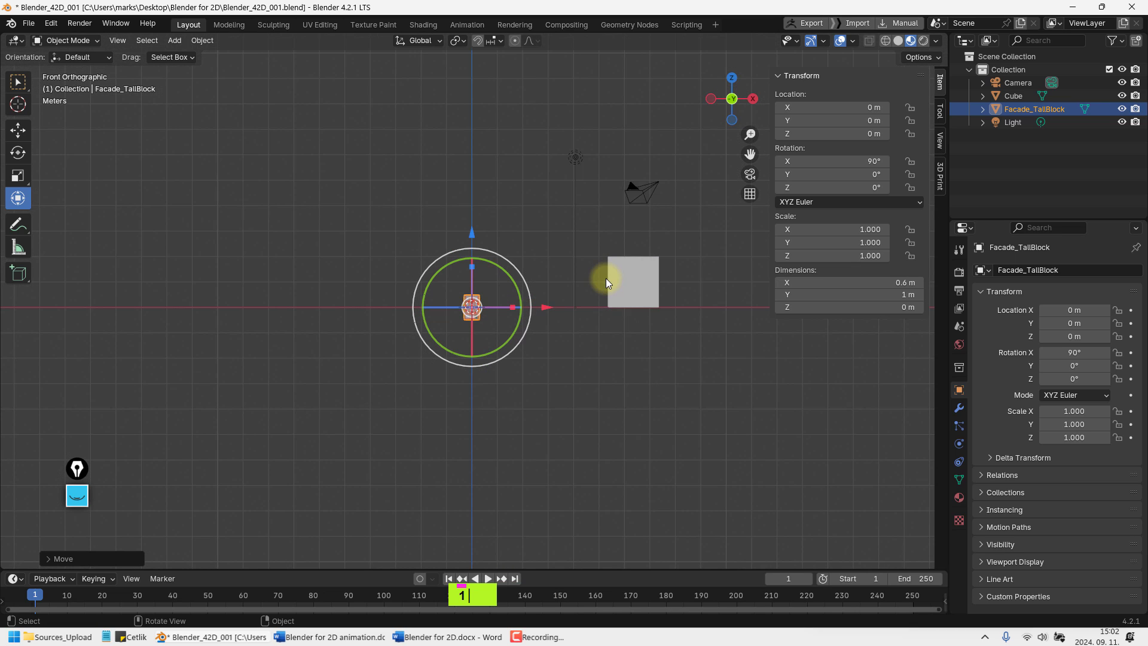
scroll(670, 279, up, 1)
scroll(472, 346, up, 7)
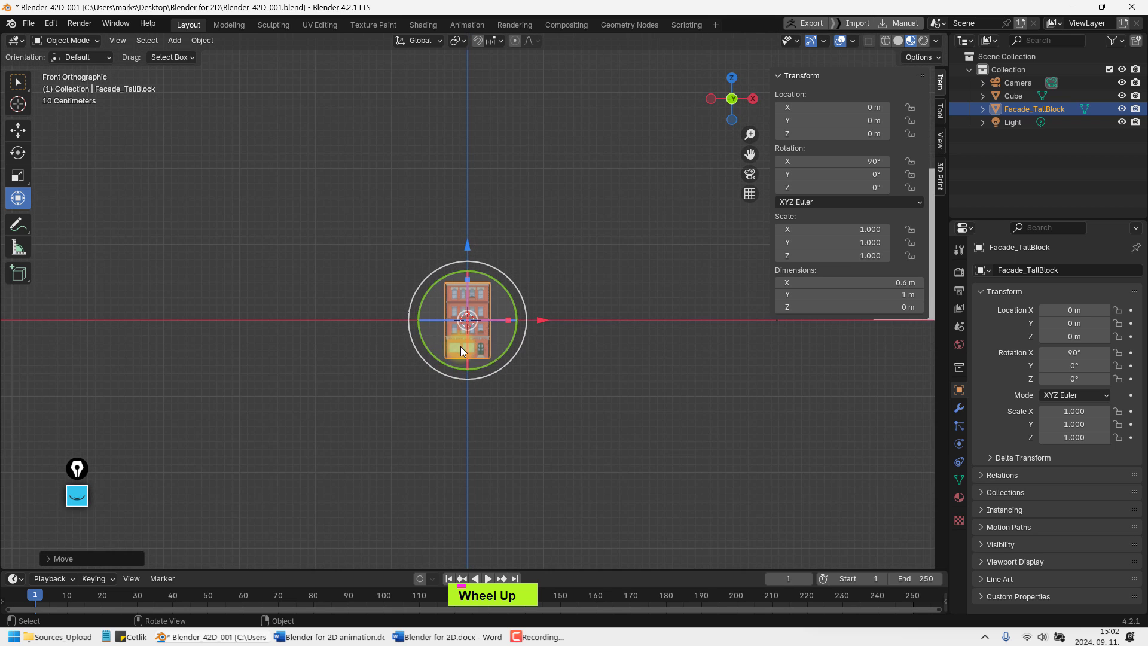
scroll(482, 374, up, 1)
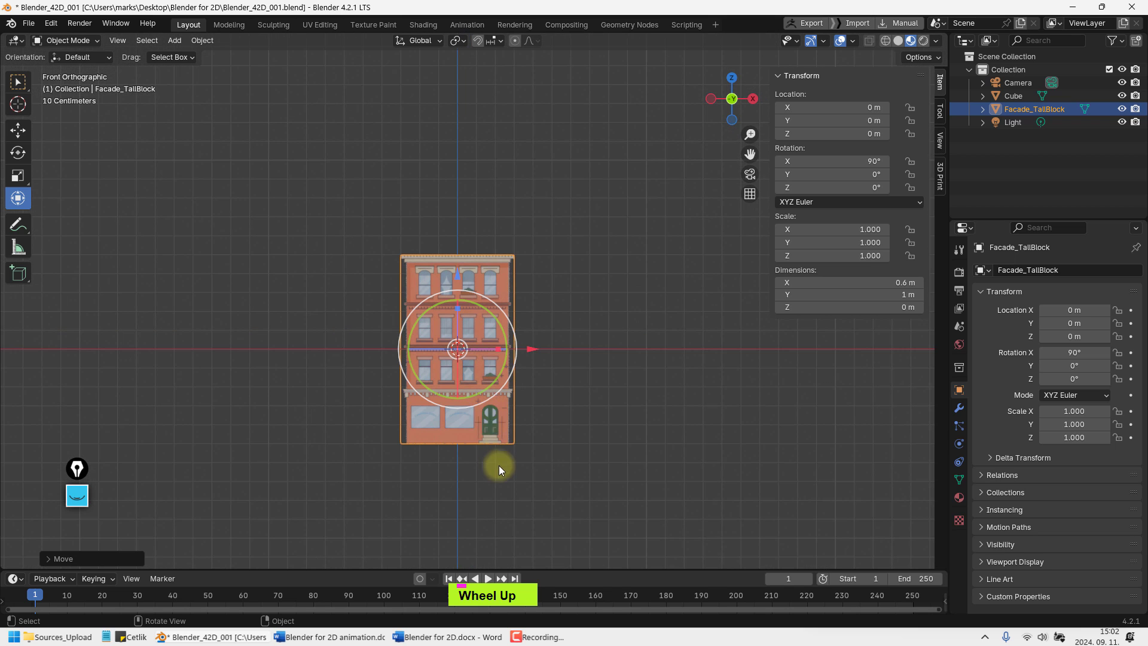
scroll(509, 407, down, 7)
shift+middle_drag(680, 361, 457, 361)
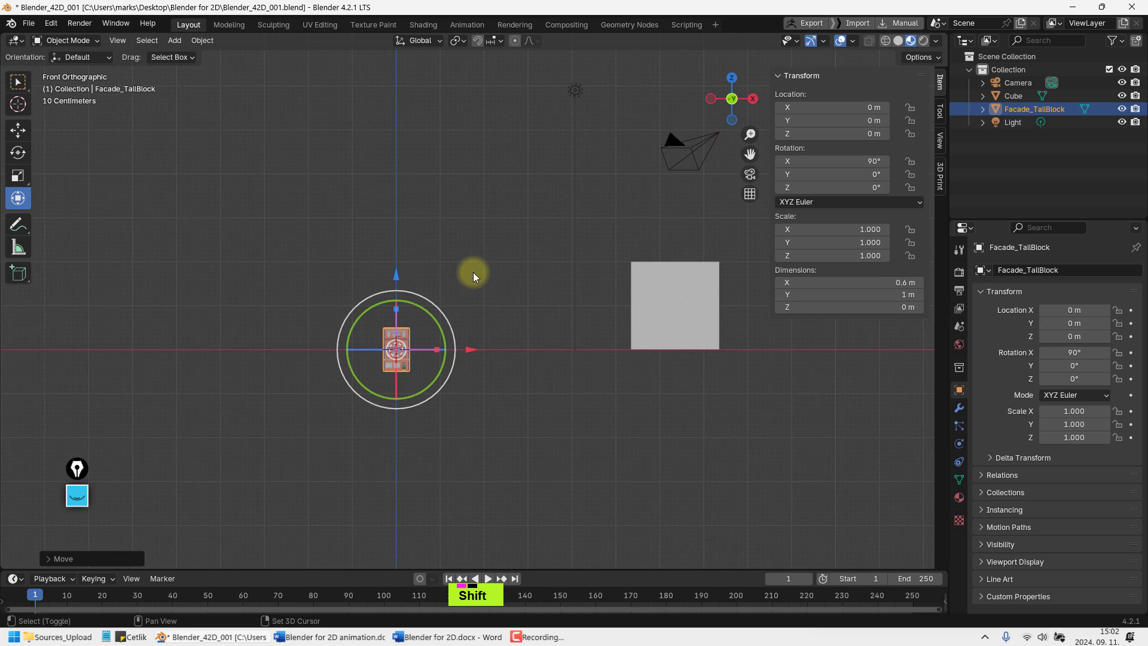
shift+middle_drag(473, 271, 507, 258)
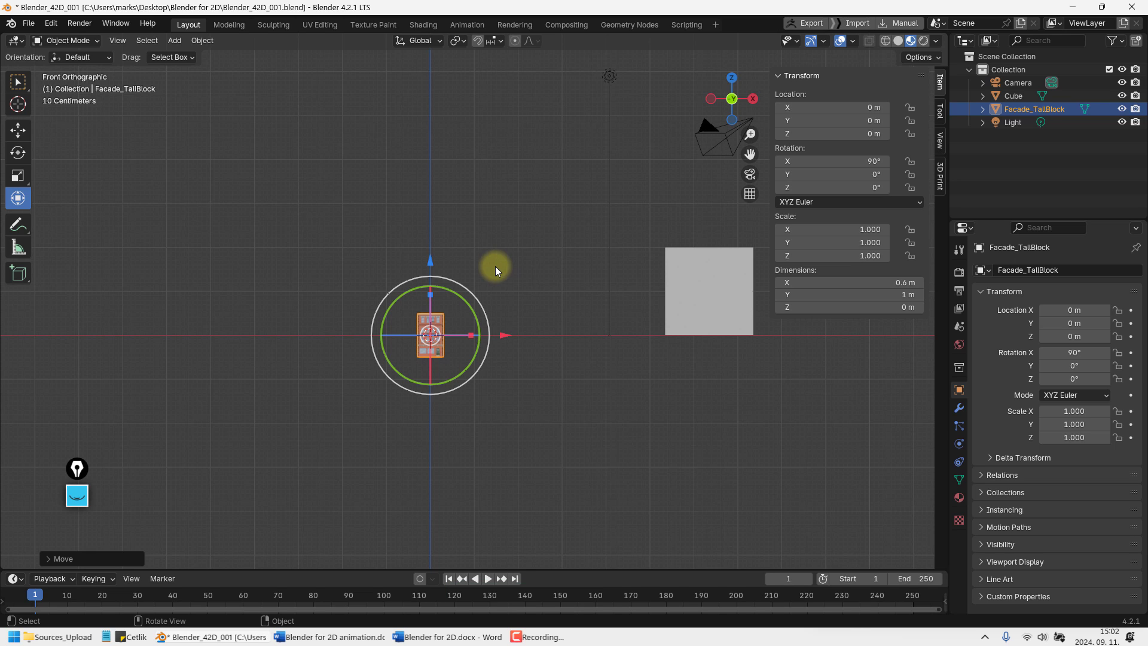
key(s)
click(563, 251)
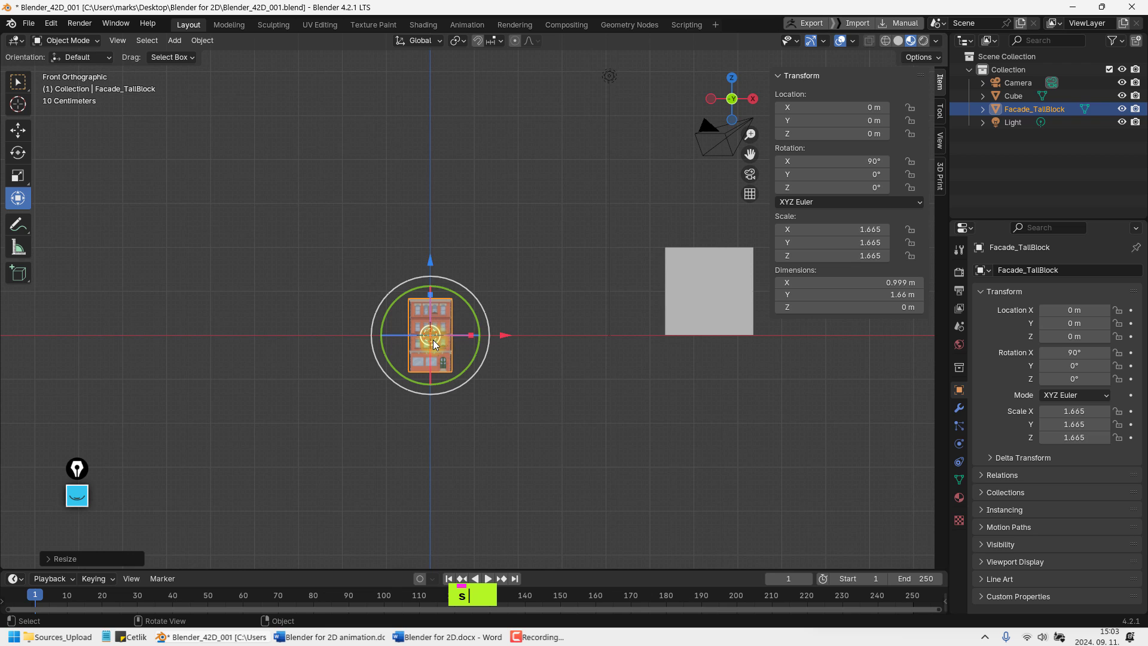
key(ctrl+z)
In Edit Mode, move the facade's whole mesh up along Z by about 0.48 m, keeping the object origin in place
shift+middle_drag(434, 350, 501, 332)
scroll(457, 335, up, 2)
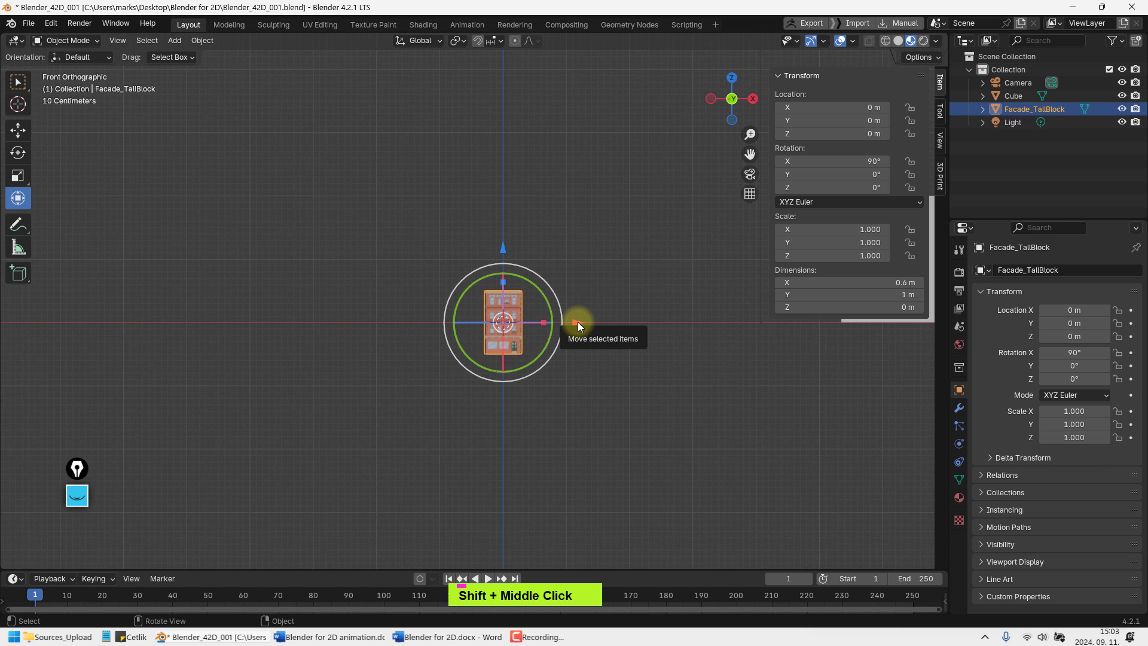
key(Tab)
scroll(517, 342, up, 2)
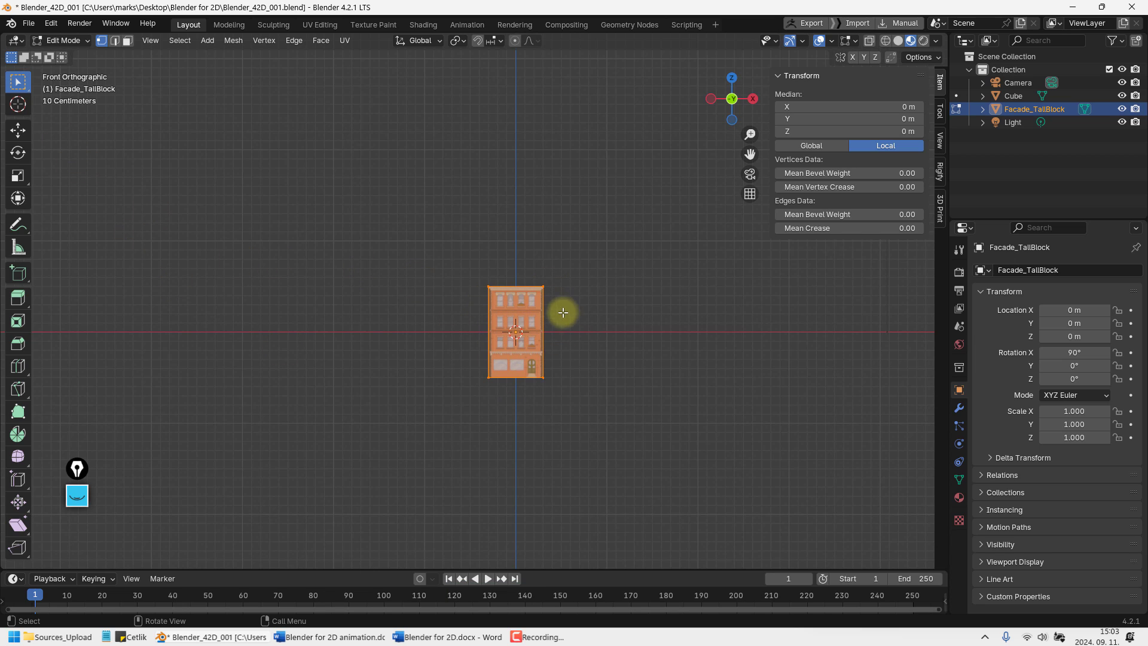
key(shift)
key(shift)
key(shift)
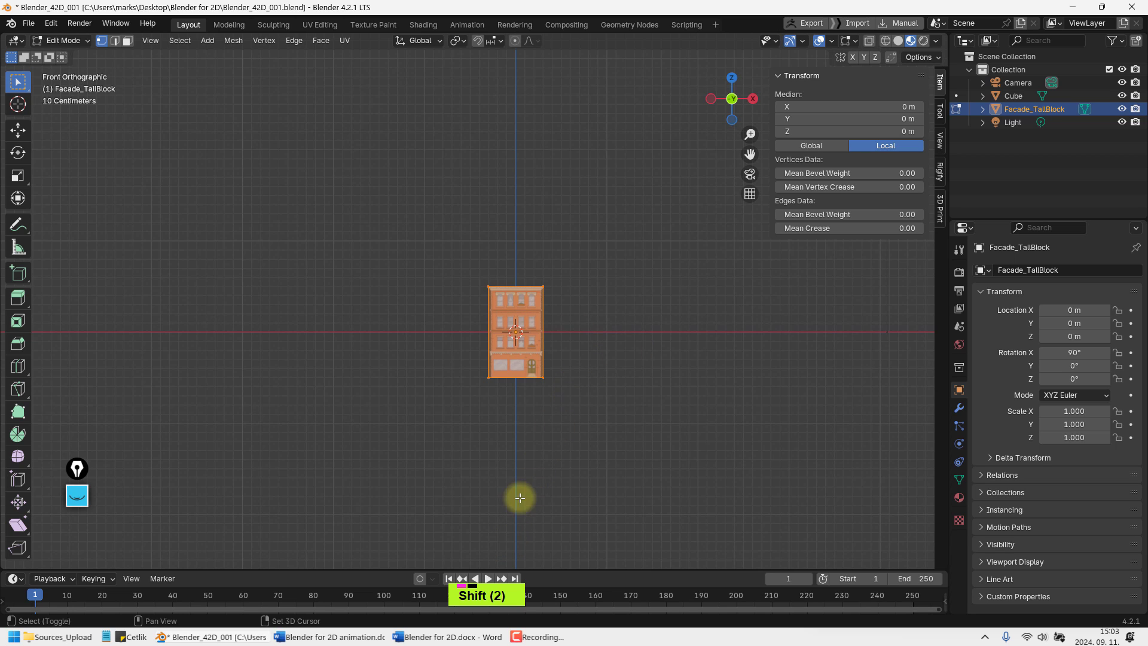
shift+middle_drag(558, 339, 546, 376)
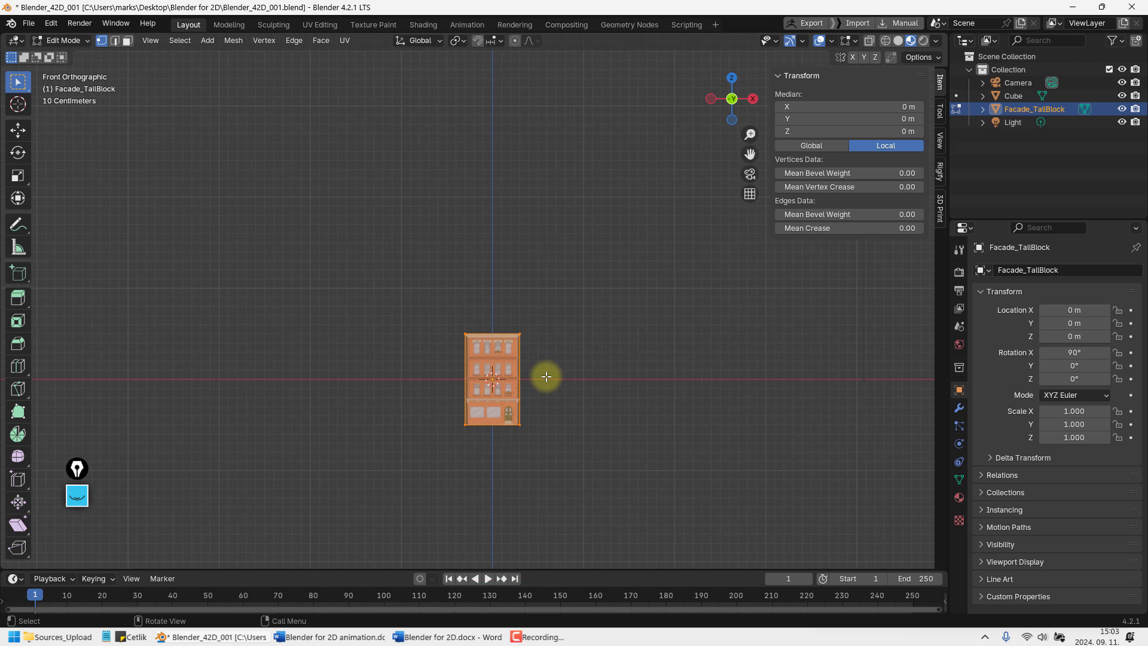
key(g)
key(z)
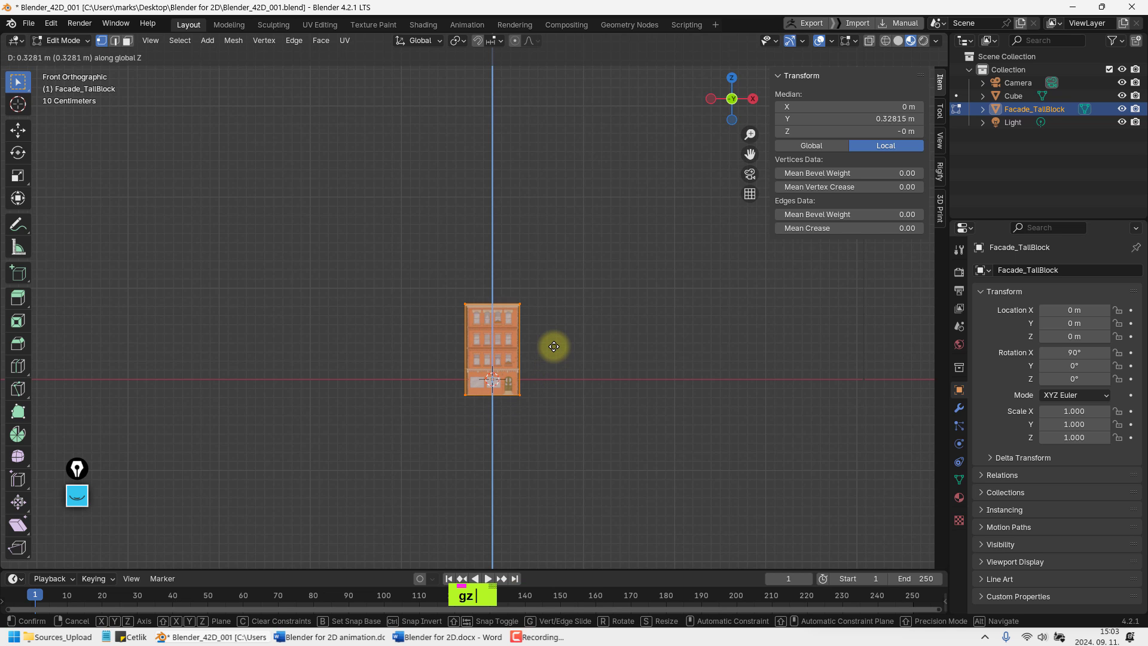
click(558, 333)
scroll(479, 383, up, 5)
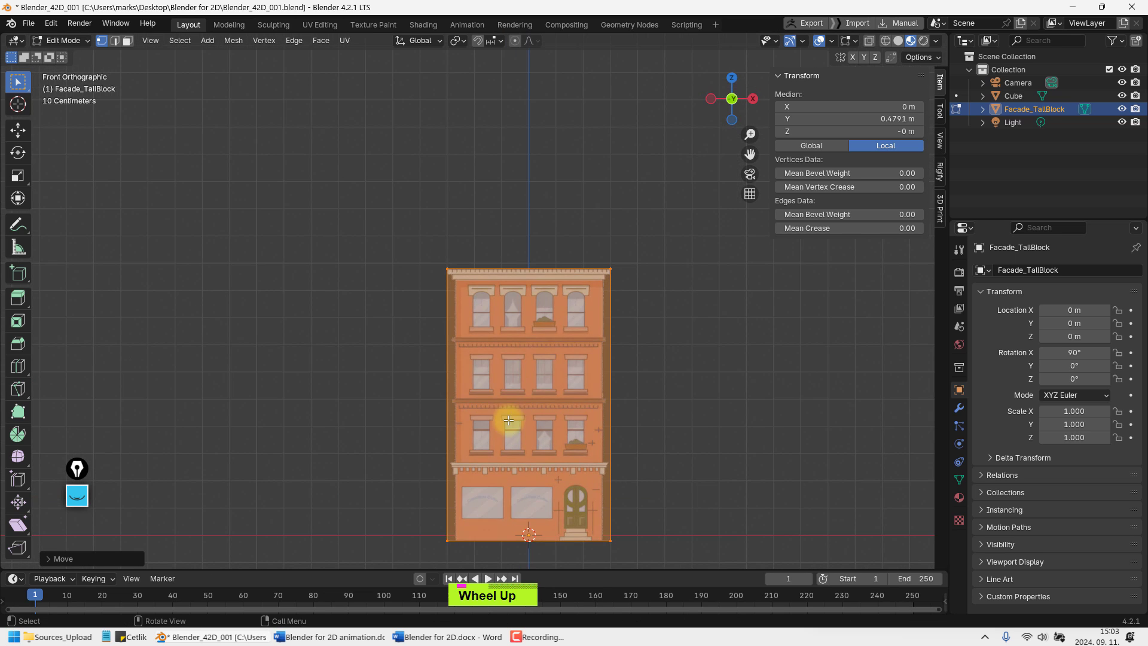
Raise the facade mesh about 0.018 m more along Z so its base meets the origin, and return to Object Mode
shift+middle_drag(508, 418, 495, 353)
scroll(508, 280, up, 2)
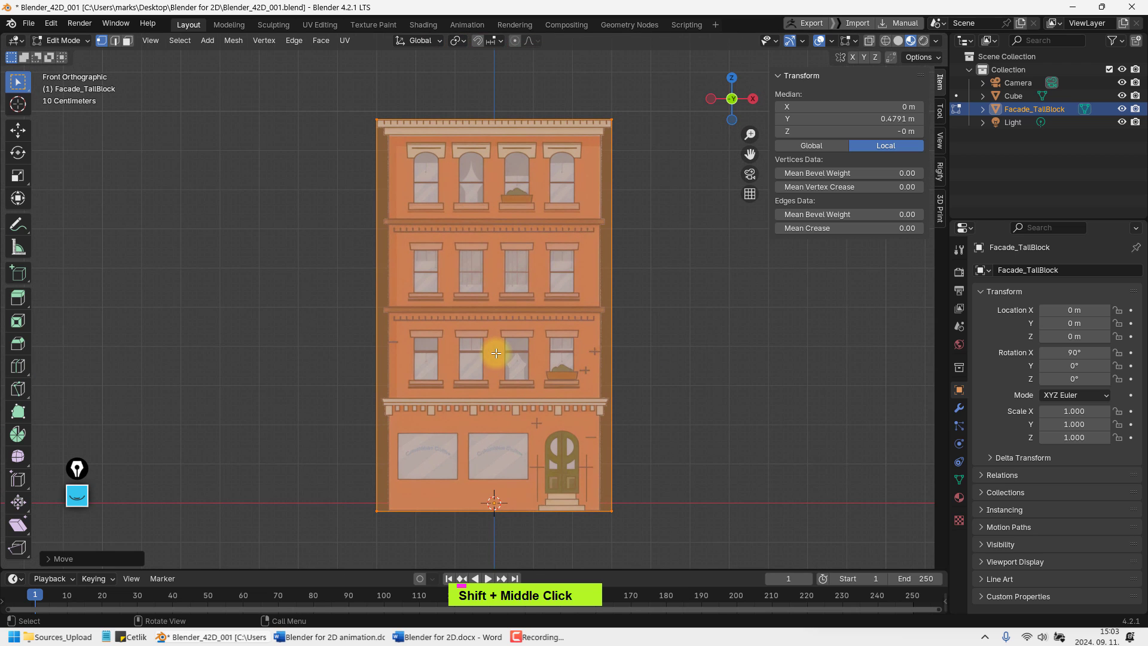
key(g)
key(z)
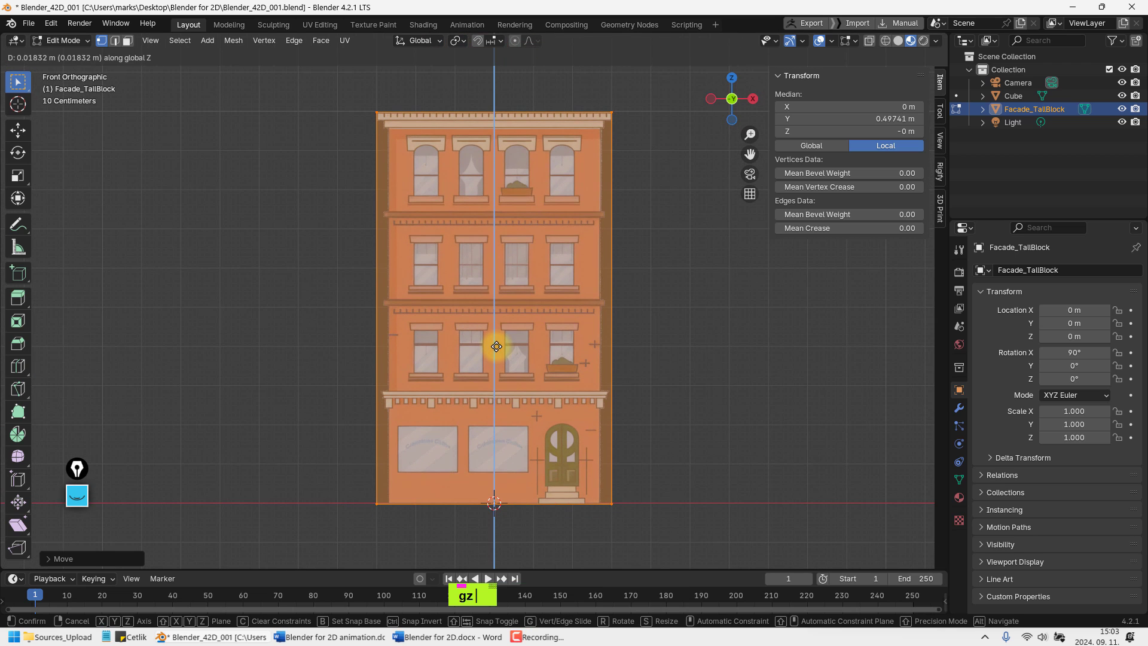
click(410, 510)
scroll(464, 361, up, 6)
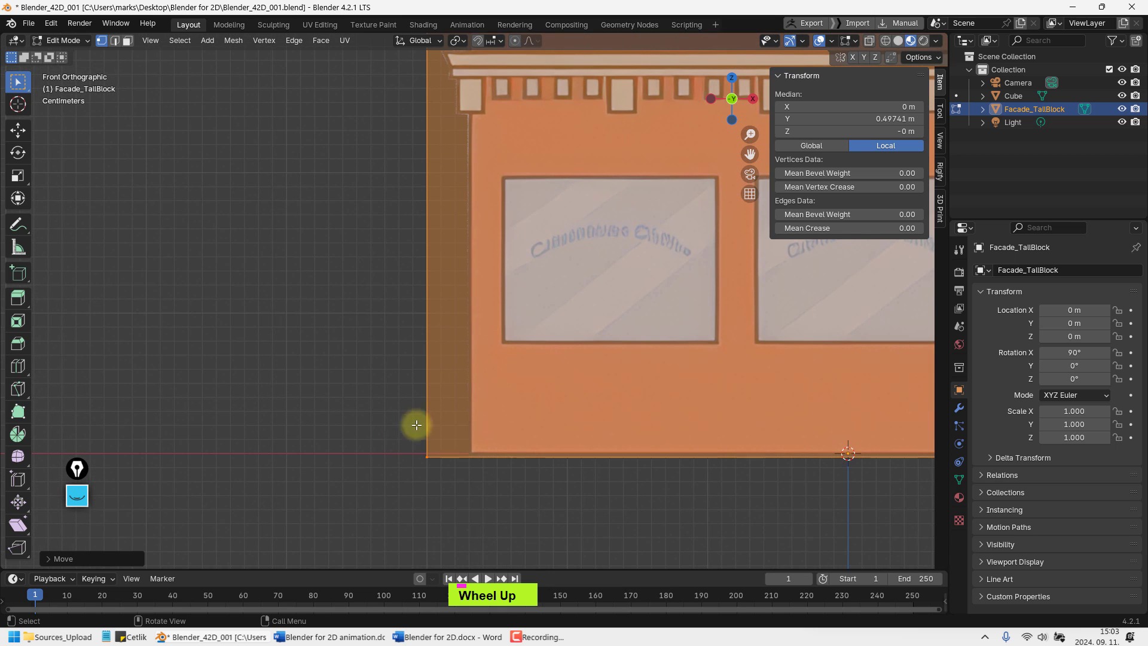
scroll(453, 460, down, 6)
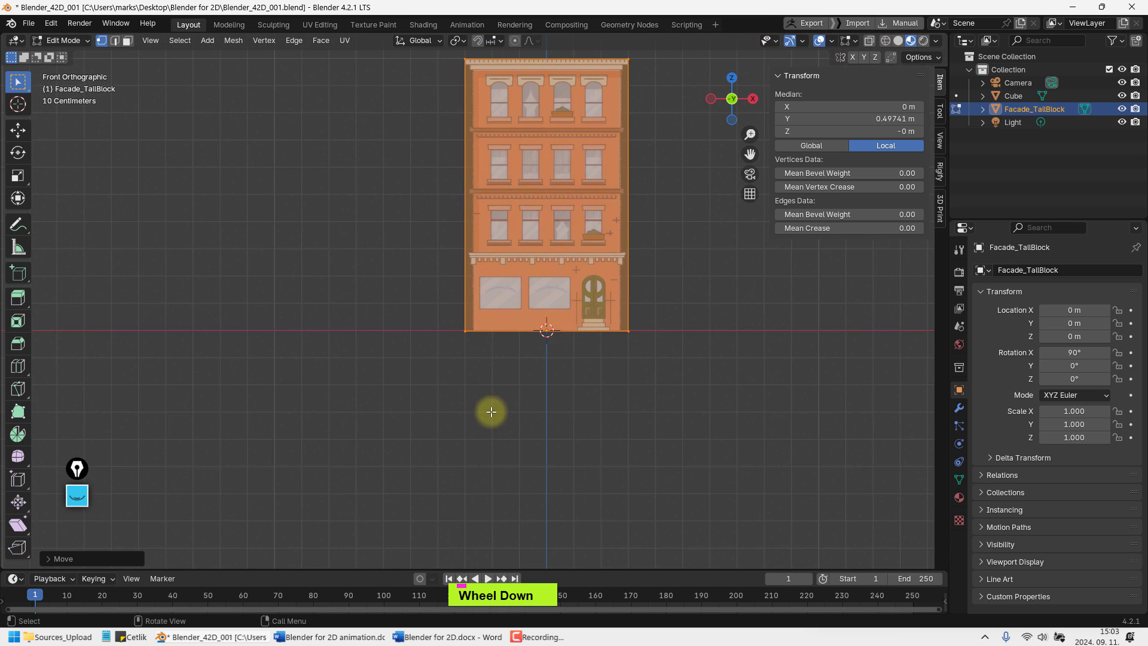
shift+middle_drag(516, 293, 400, 406)
key(Tab)
Scale the facade plane uniformly from its base to about 11.53, giving a building about 6.92 m wide and 11.5 m tall
scroll(495, 389, down, 3)
scroll(404, 393, down, 2)
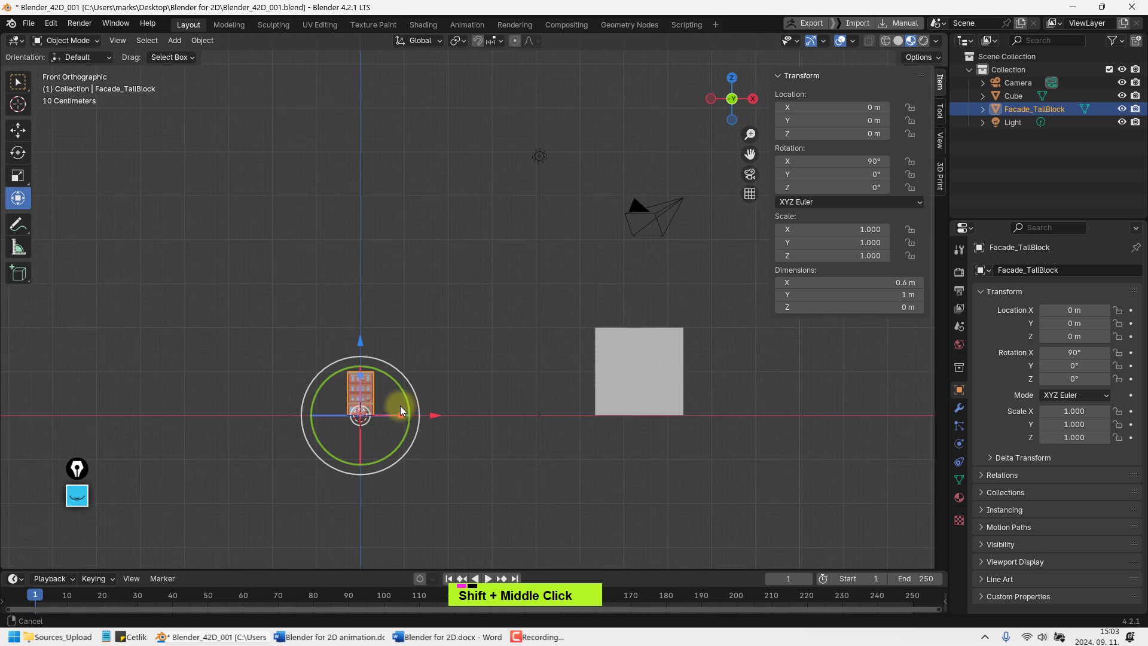
key(s)
click(603, 254)
key(s)
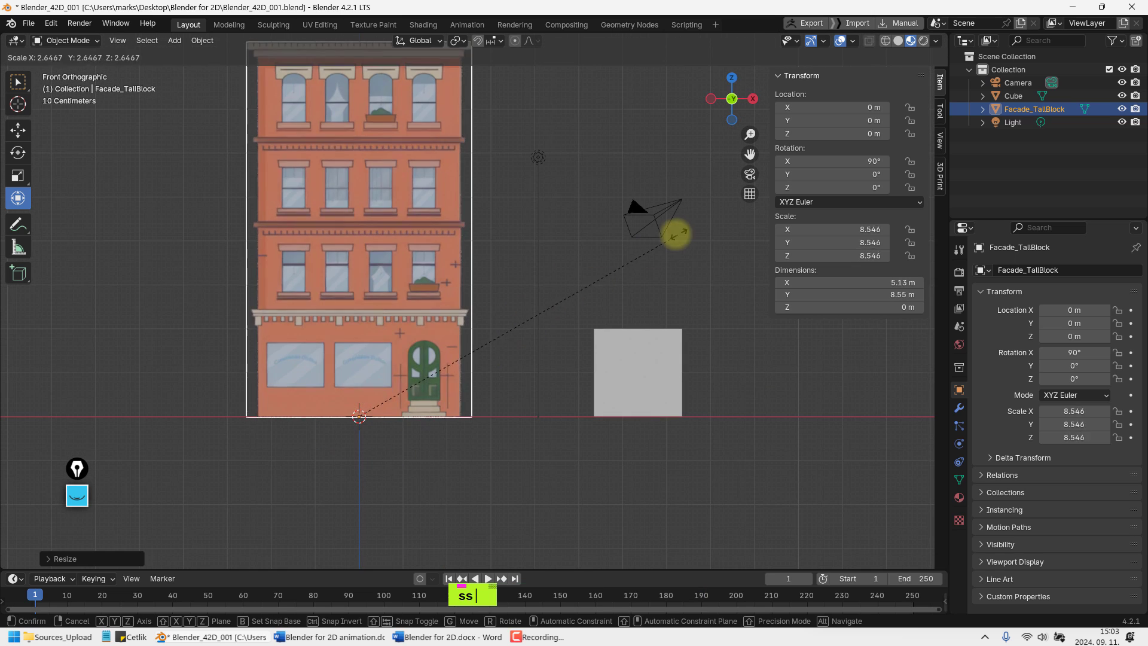
click(671, 234)
key(s)
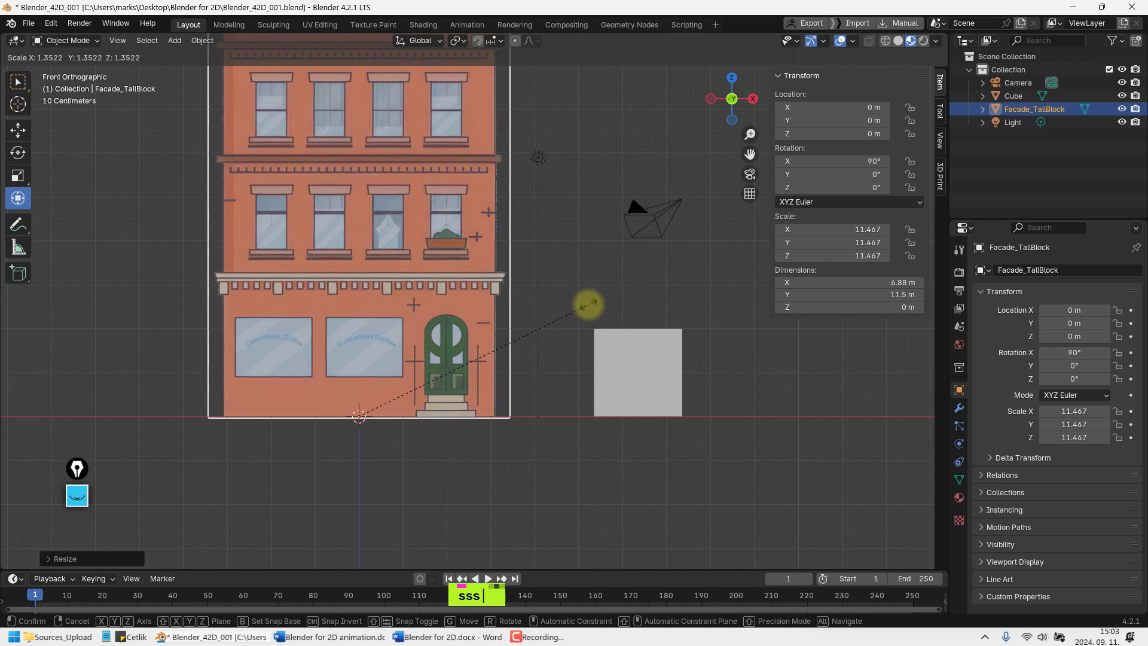
click(583, 305)
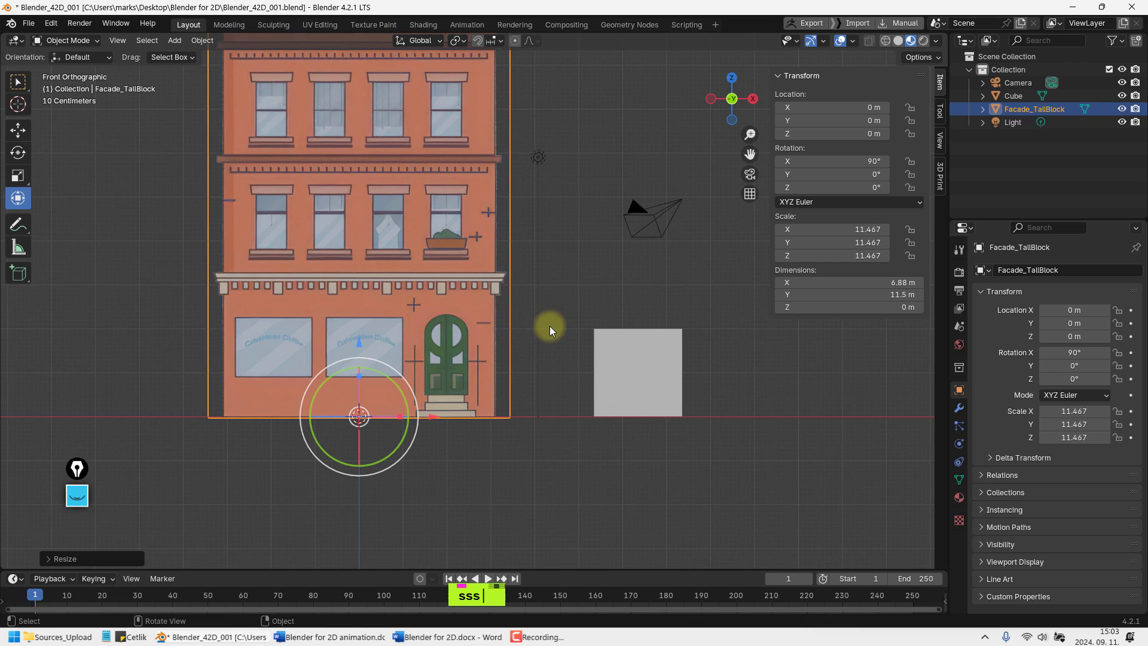
key(s)
click(576, 314)
scroll(546, 317, down, 3)
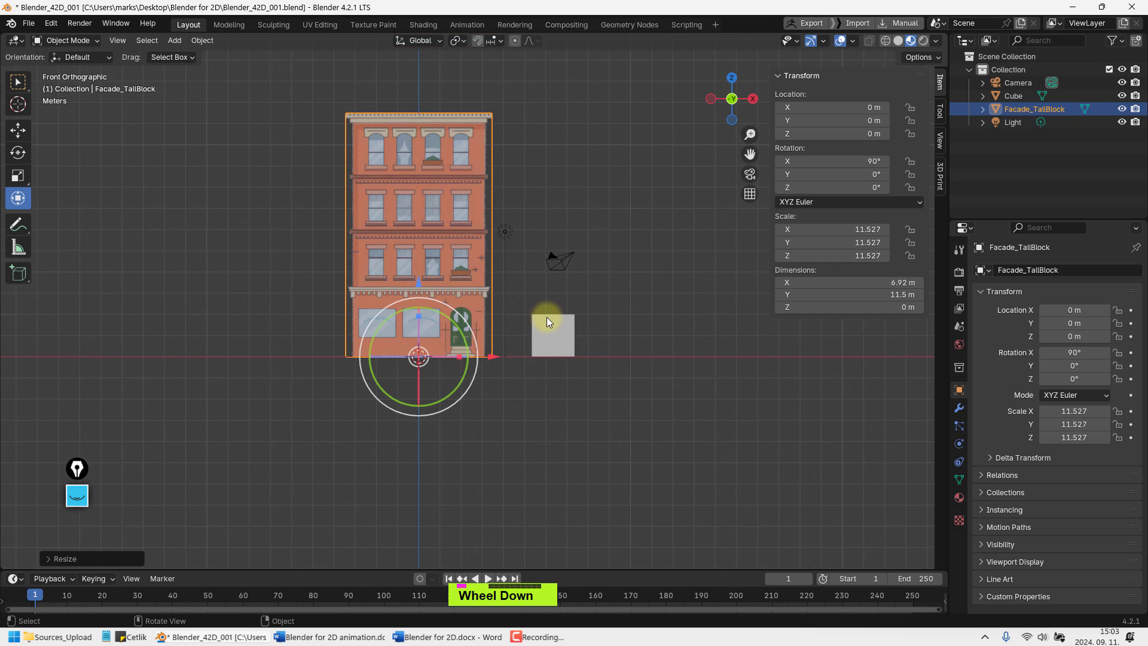
Try clearing the facade plane's rotation and undo it, keeping the building upright
shift+middle_drag(547, 317, 382, 403)
scroll(544, 401, down, 2)
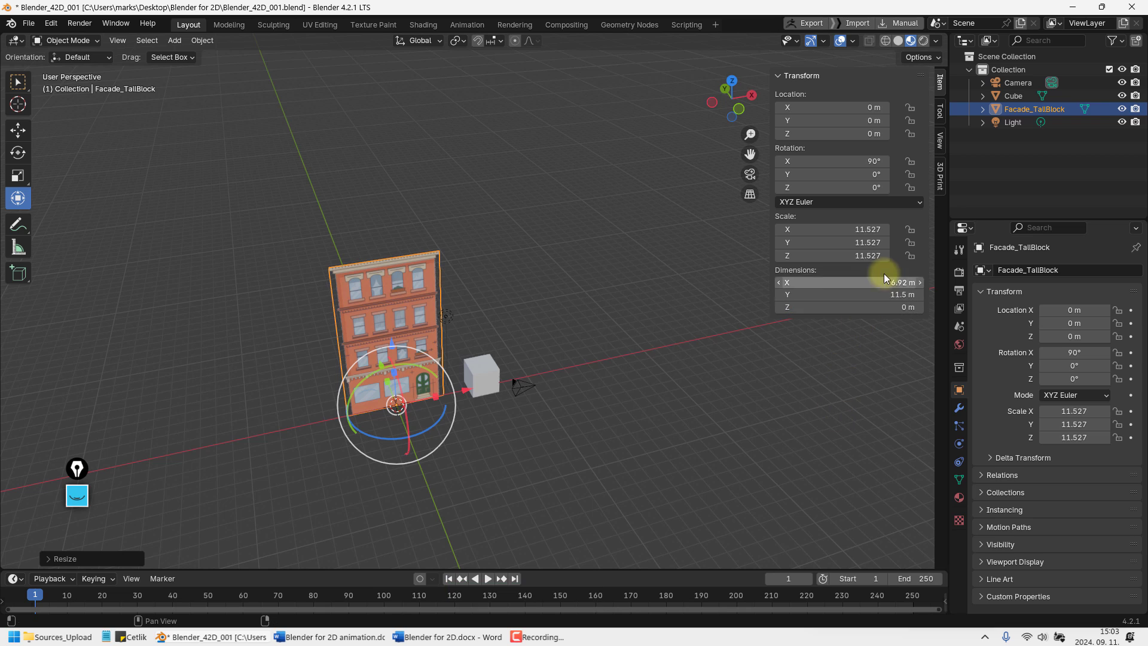
shift+middle_drag(613, 366, 560, 370)
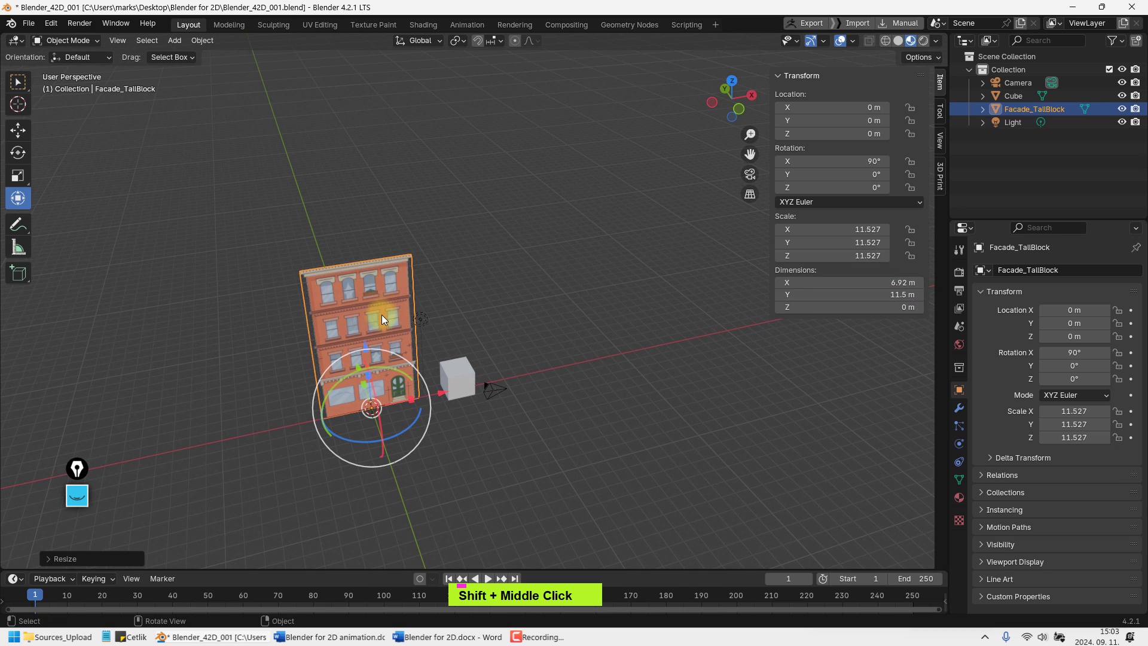
shift+middle_drag(381, 315, 534, 332)
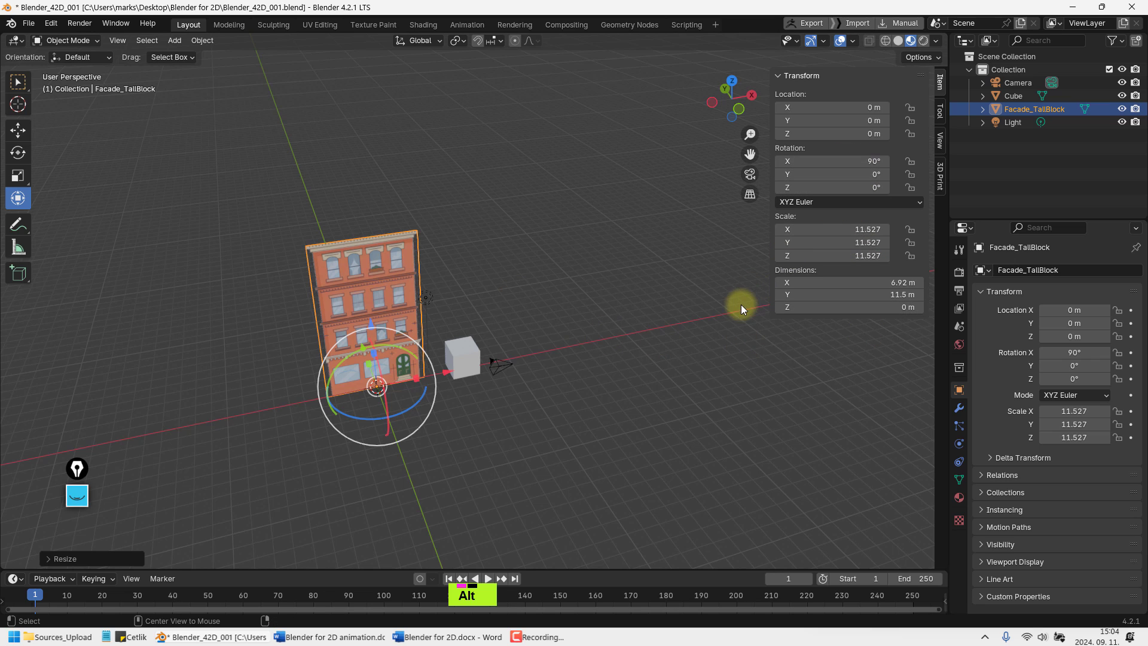
key(alt+r)
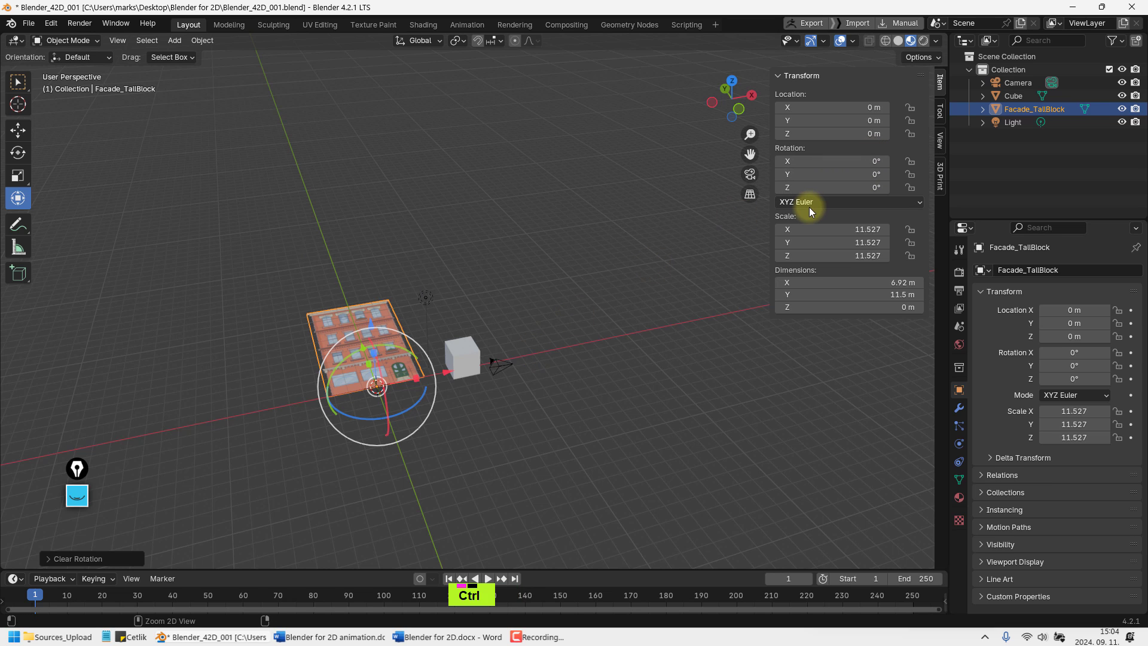
key(ctrl+z)
shift+middle_drag(812, 210, 683, 246)
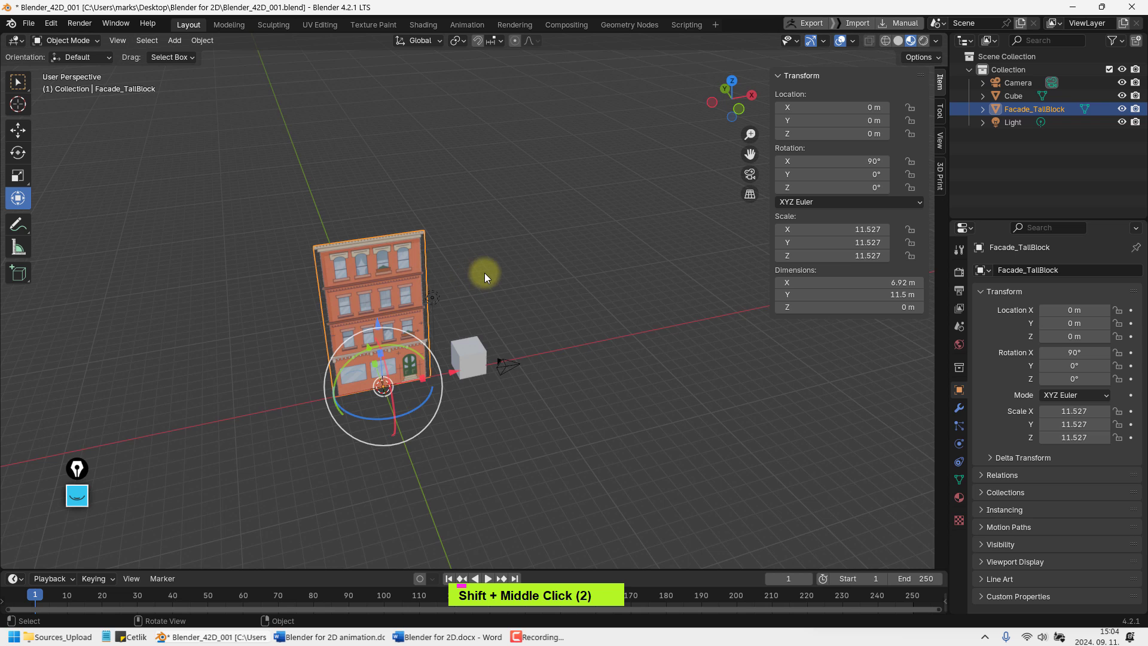
Apply the facade plane's rotation and scale
key(ctrl+a)
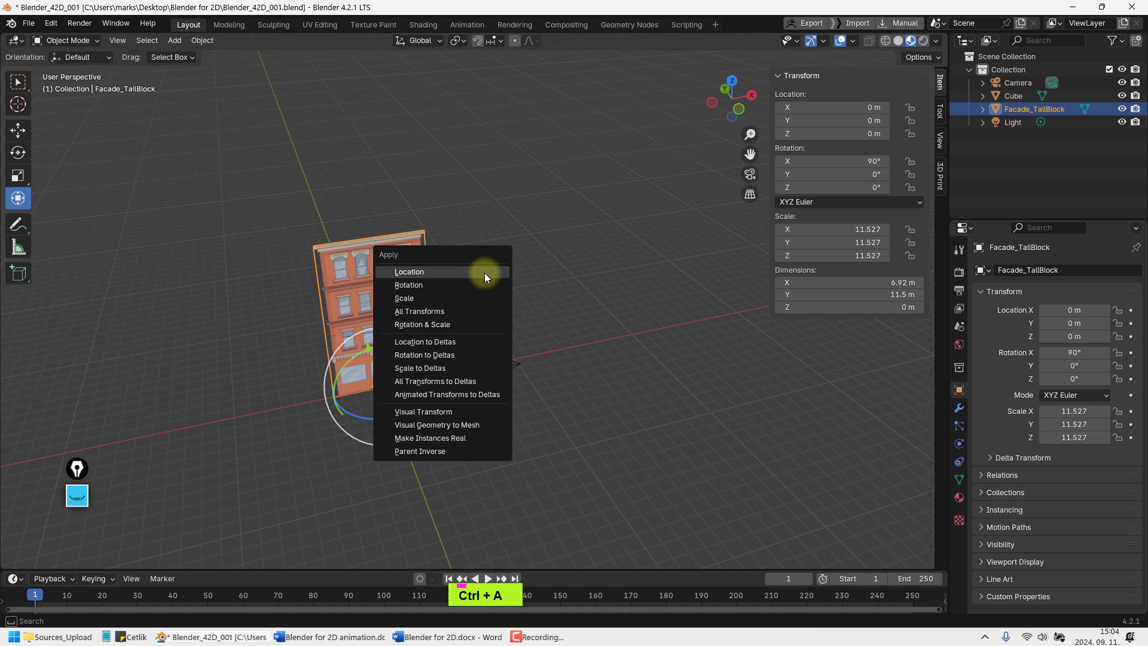
click(452, 324)
shift+middle_drag(573, 305, 532, 311)
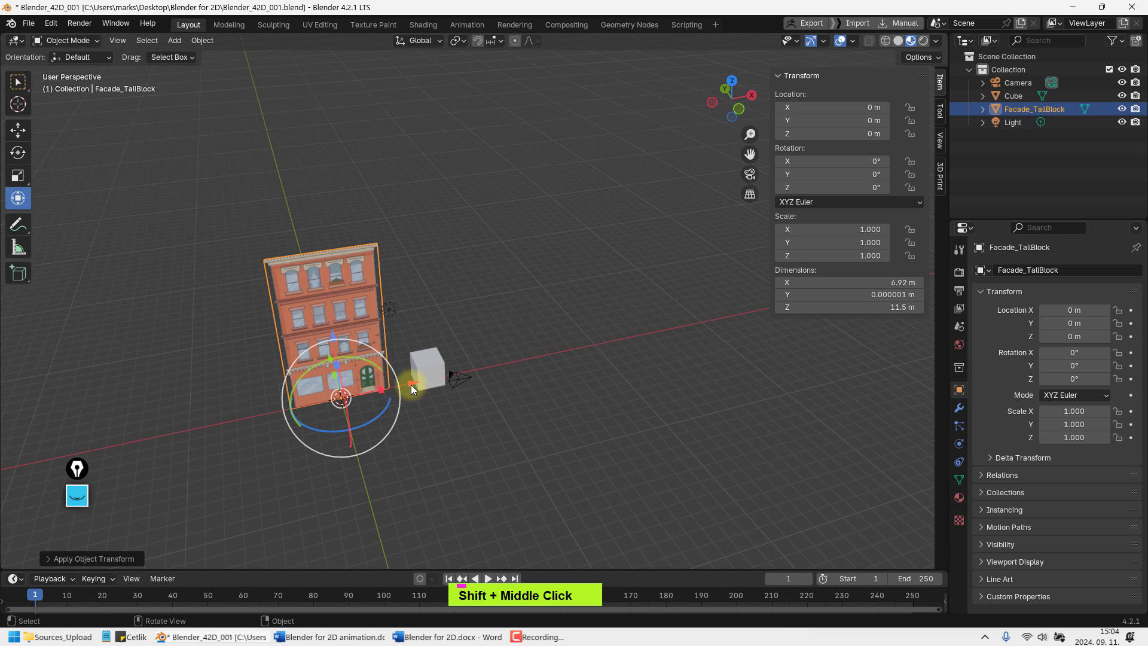
Move the facade plane about 29.8 m along the positive X axis, away from the cube and world origin
drag(411, 385, 763, 287)
middle_drag(659, 333, 589, 296)
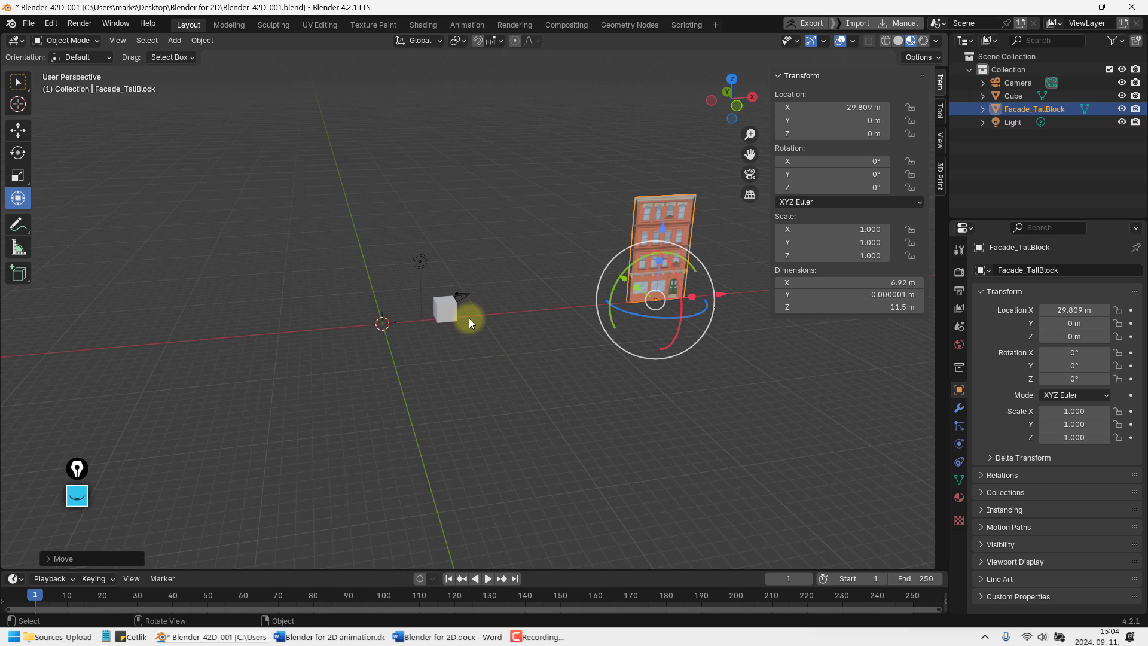
shift+middle_drag(469, 318, 526, 296)
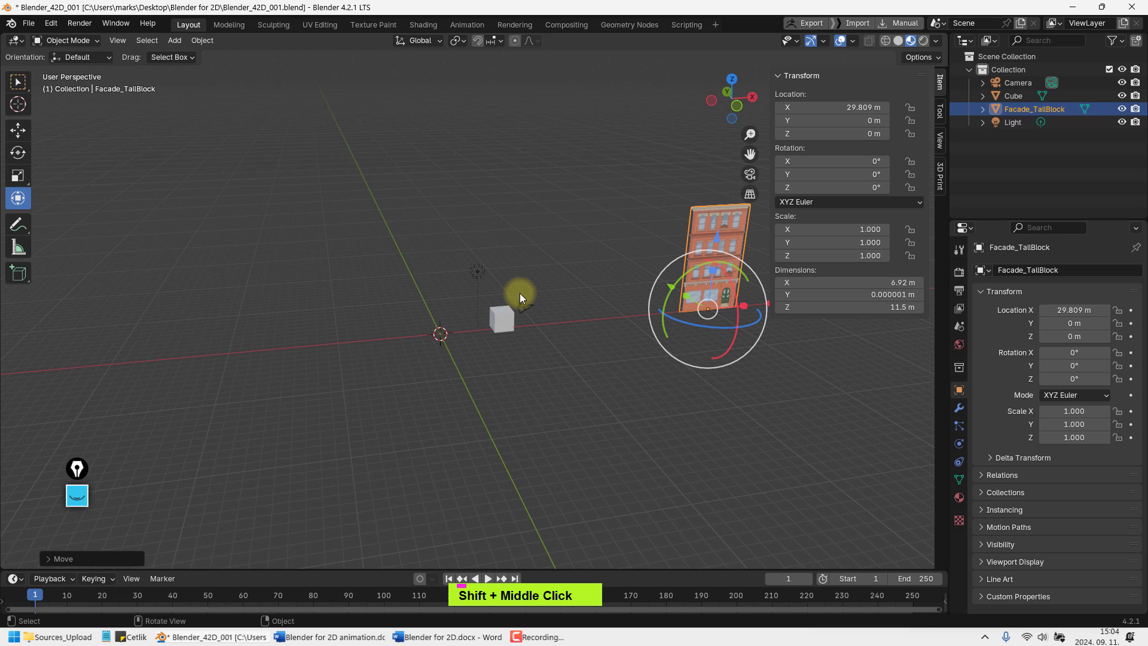
click(174, 41)
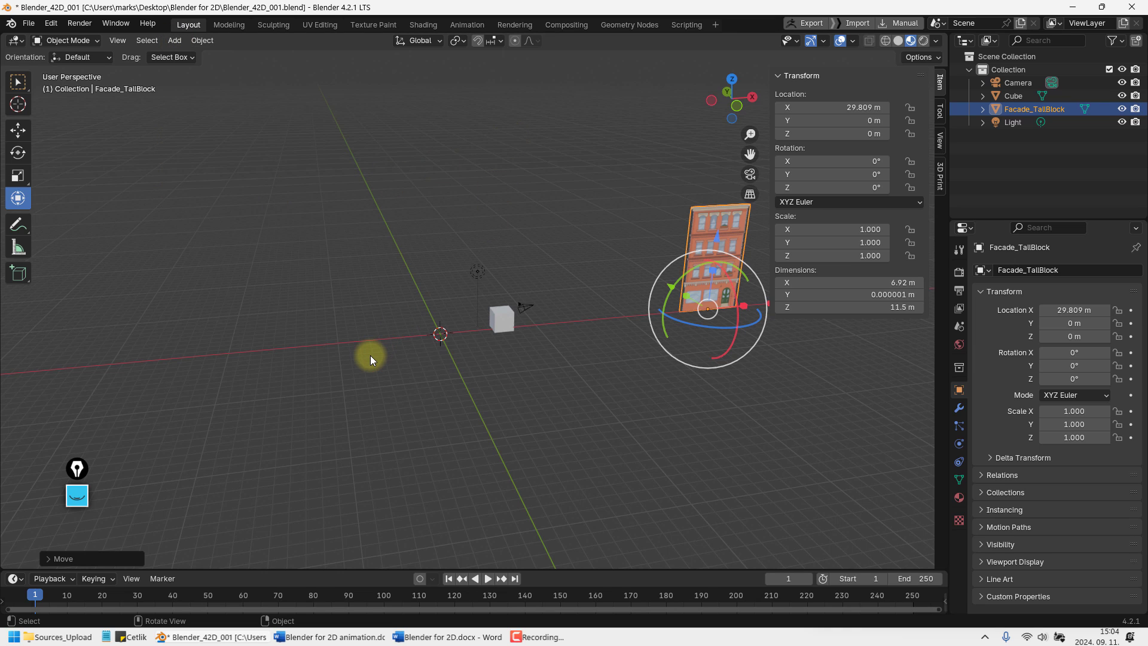
Import Facade_CityHall.png from the Sources_Upload folder as an image mesh plane
key(shift+a)
text(mesh)
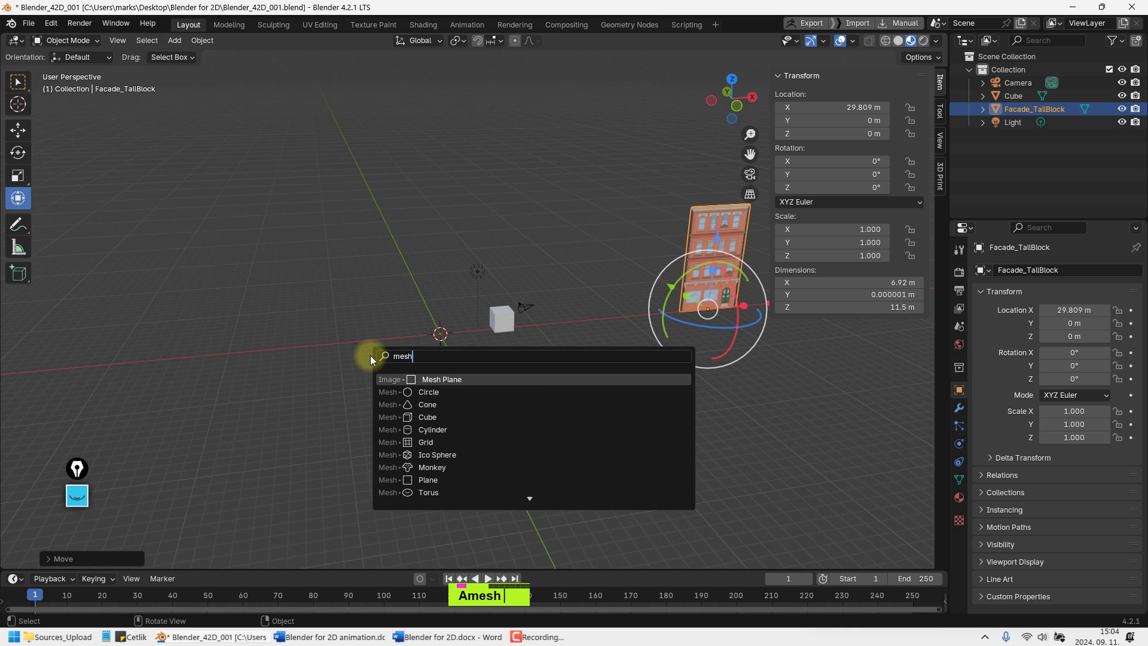
key(Return)
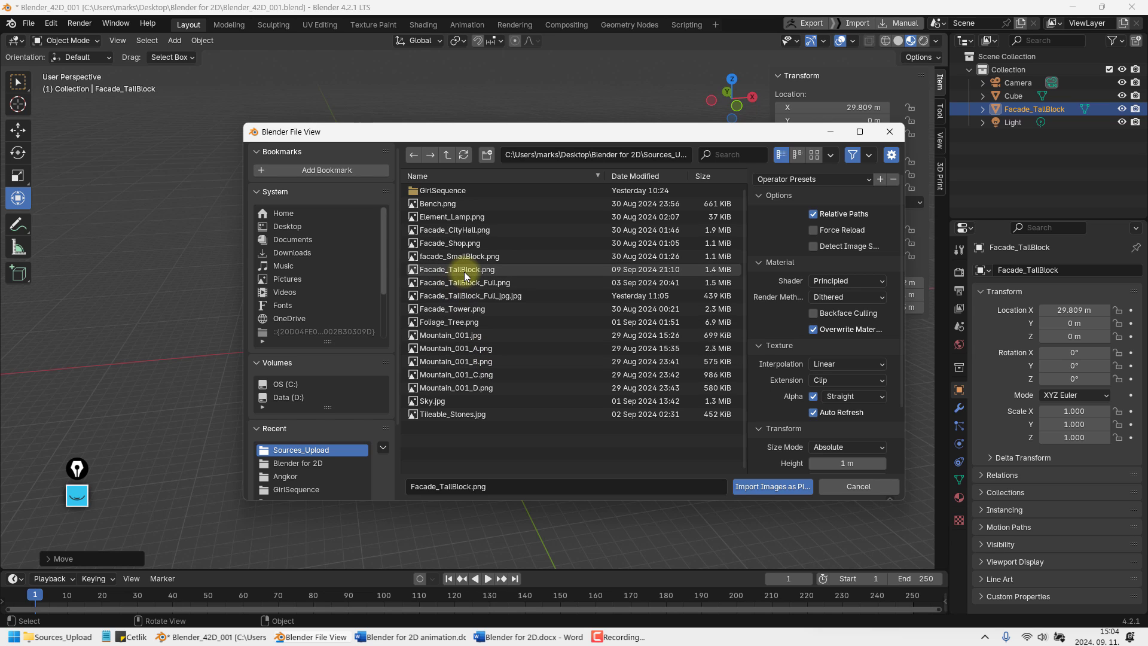
mouse_move(470, 273)
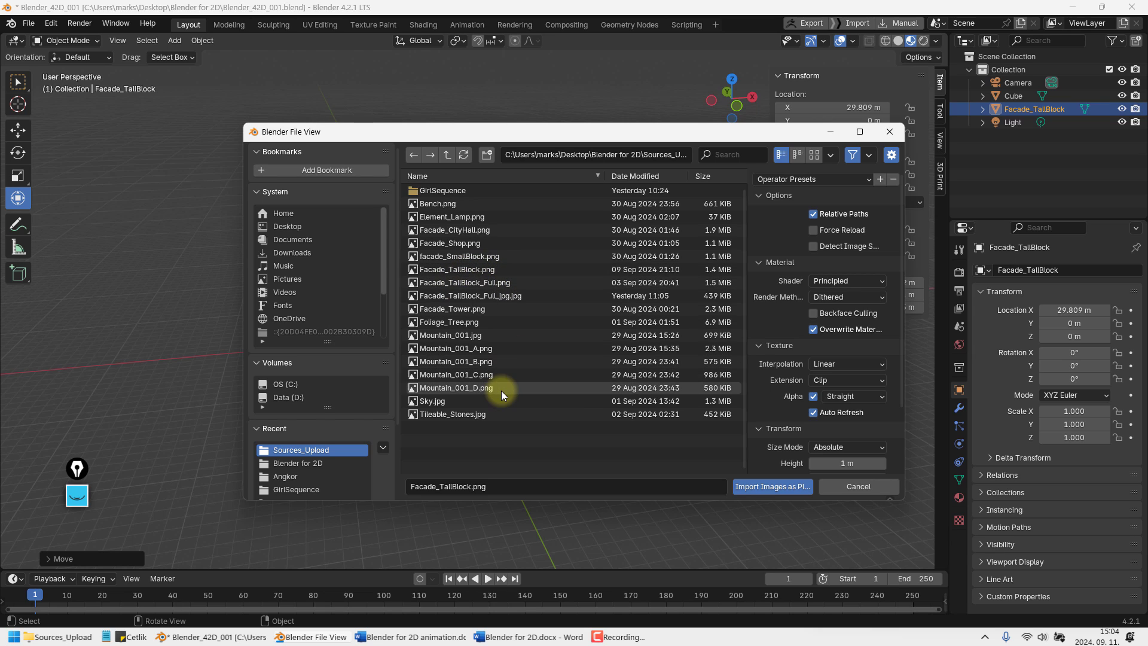
click(472, 230)
click(748, 487)
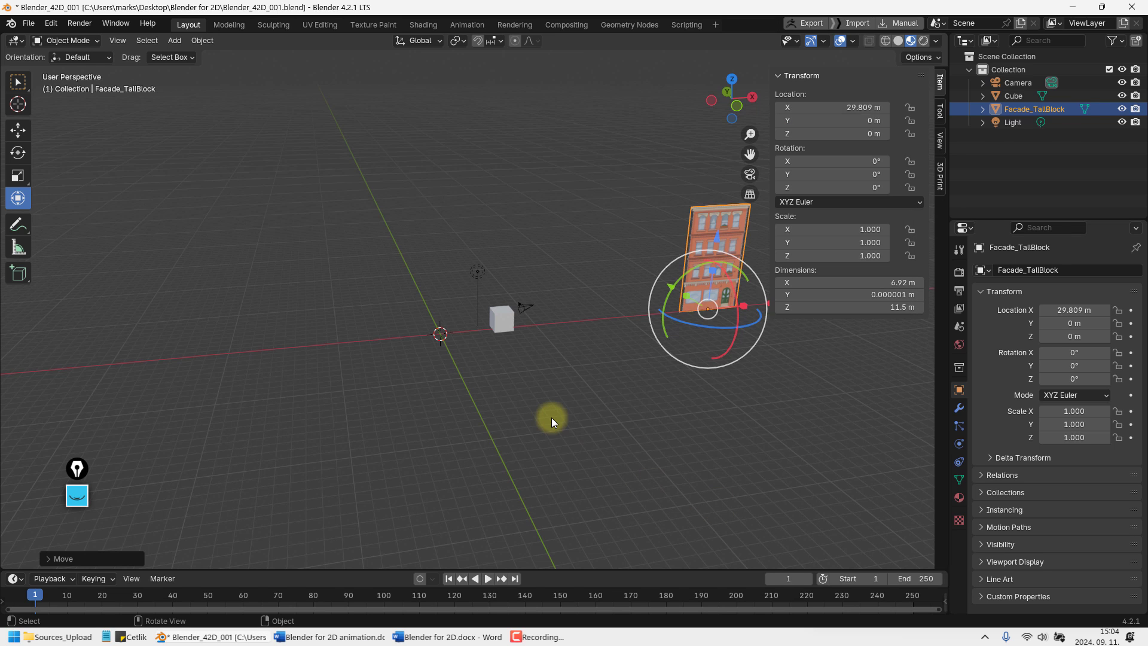
Set the city hall plane's Z rotation to 0° so it faces the front view
key(KP_1)
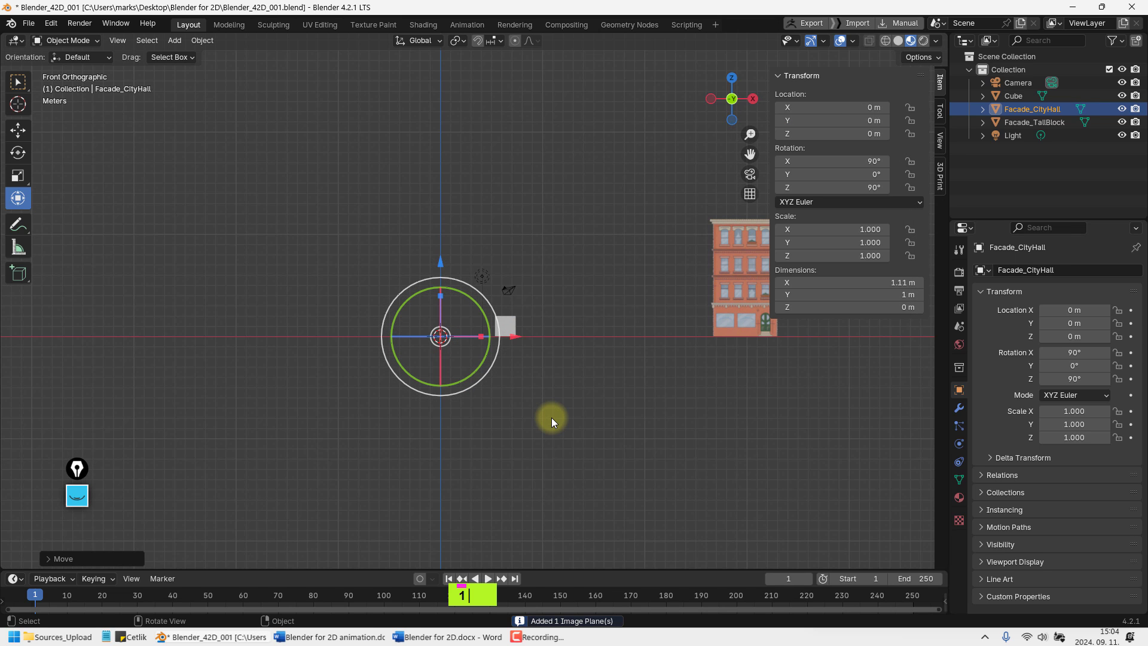
key(KP_Decimal)
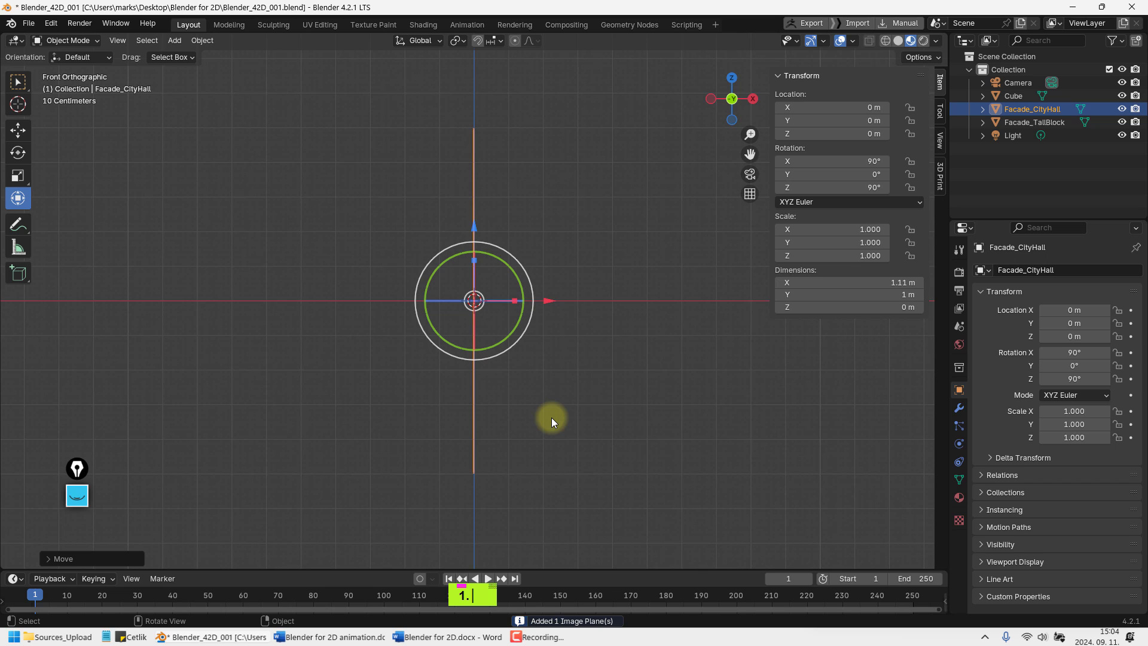
shift+middle_drag(540, 373, 520, 379)
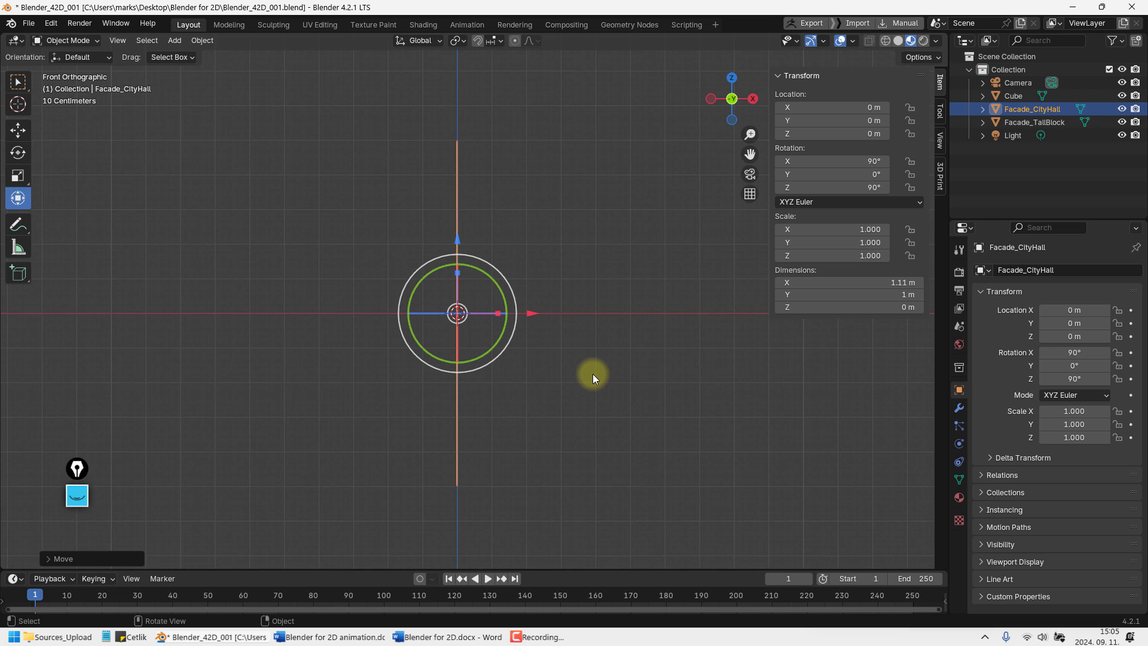
double_click(861, 187)
text(0)
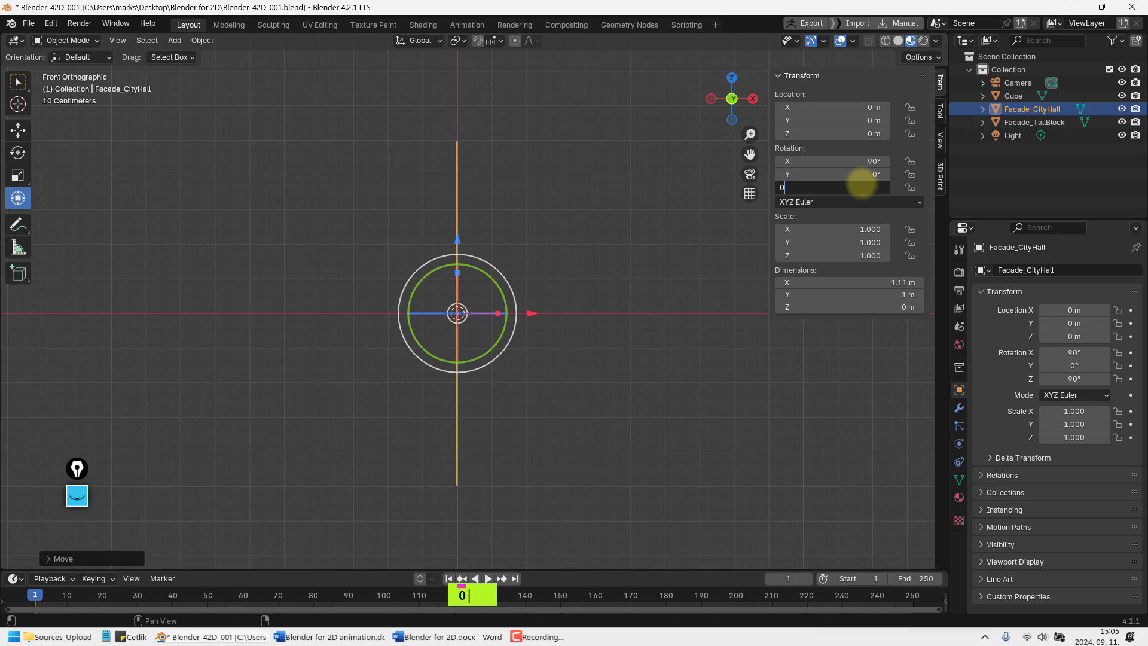
key(Return)
Raise the city hall plane's geometry along Z in Edit Mode so its base sits at the object origin
key(Tab)
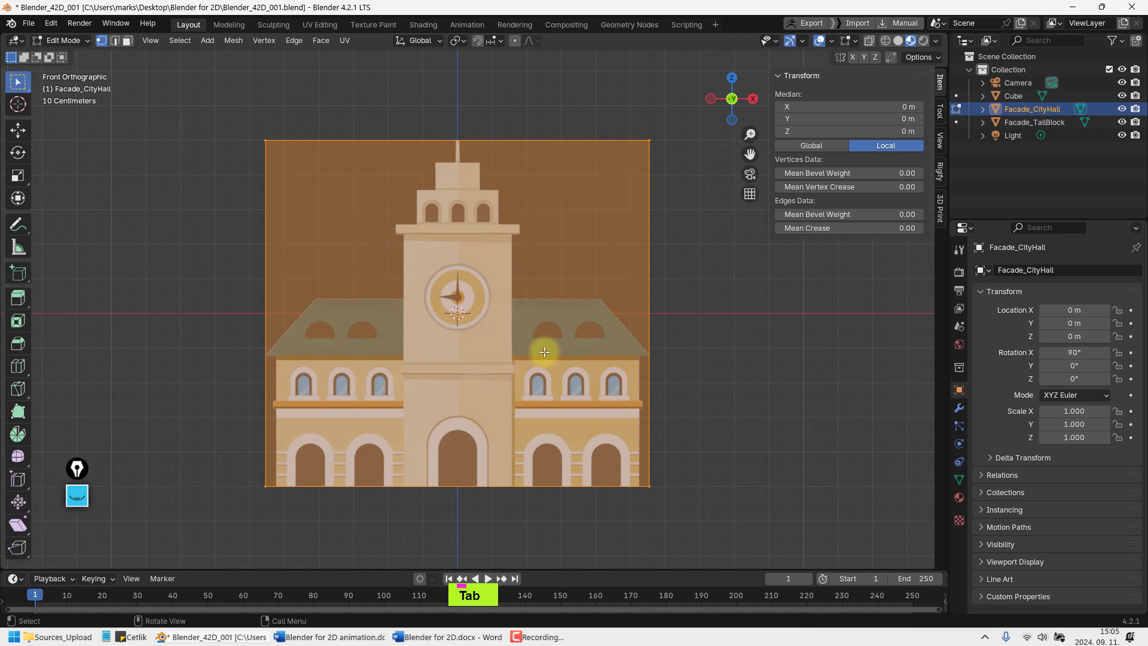
key(g)
key(z)
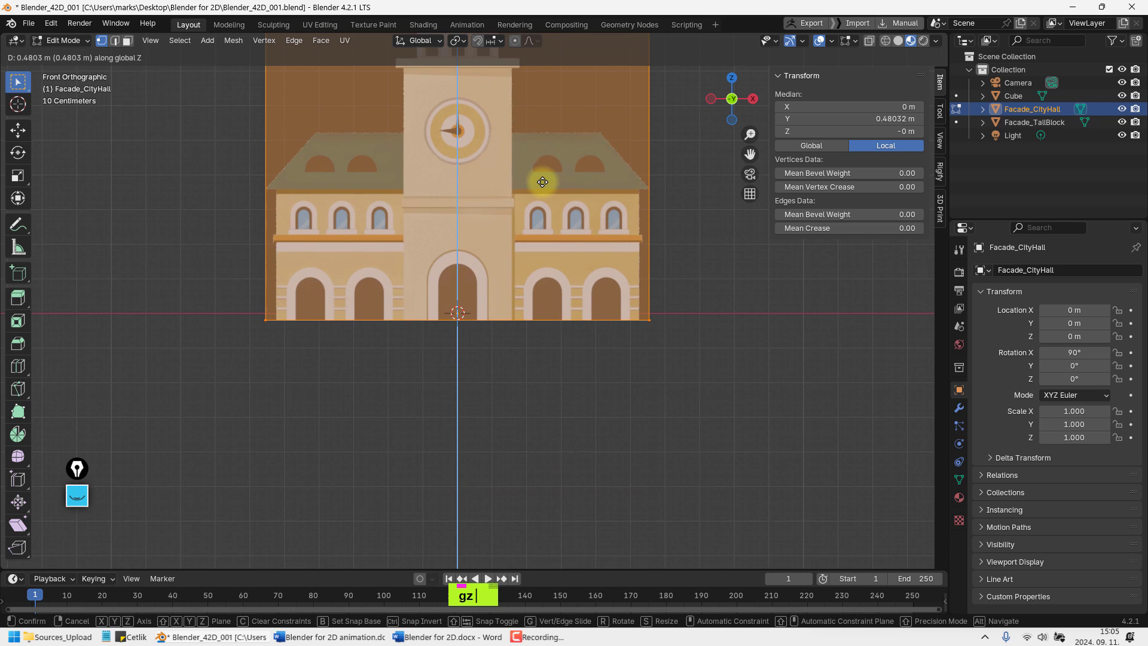
click(542, 179)
key(Tab)
Scale the city hall plane uniformly to about 14.37, giving a building about 15.9 m wide and 14.4 m tall
scroll(523, 217, down, 8)
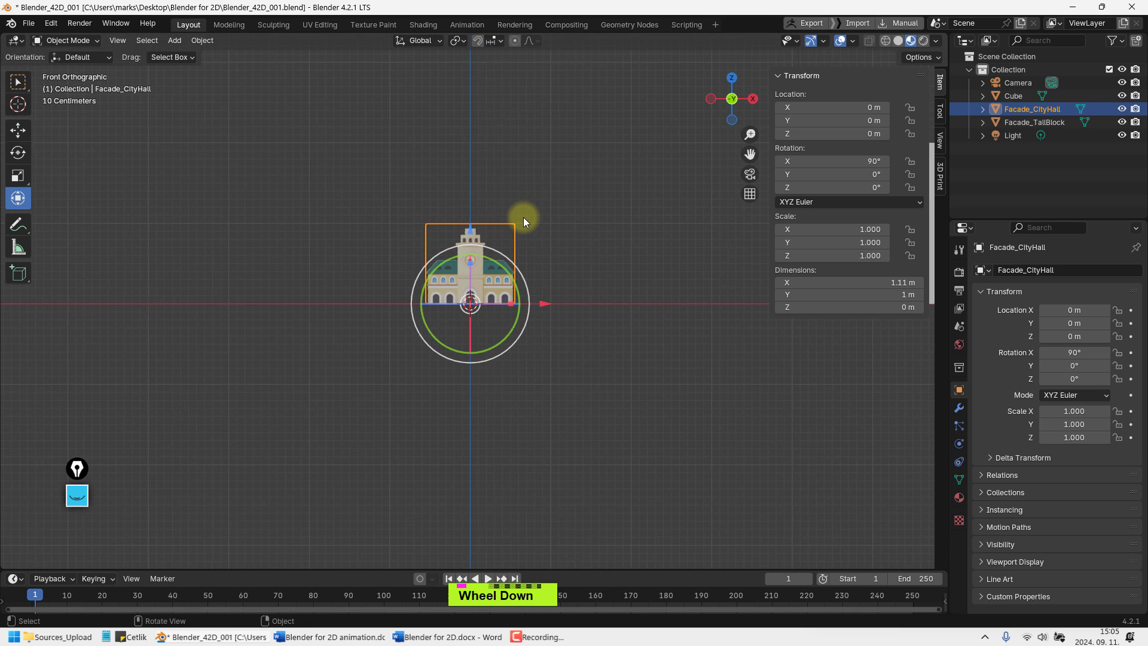
shift+middle_drag(477, 269, 341, 308)
key(s)
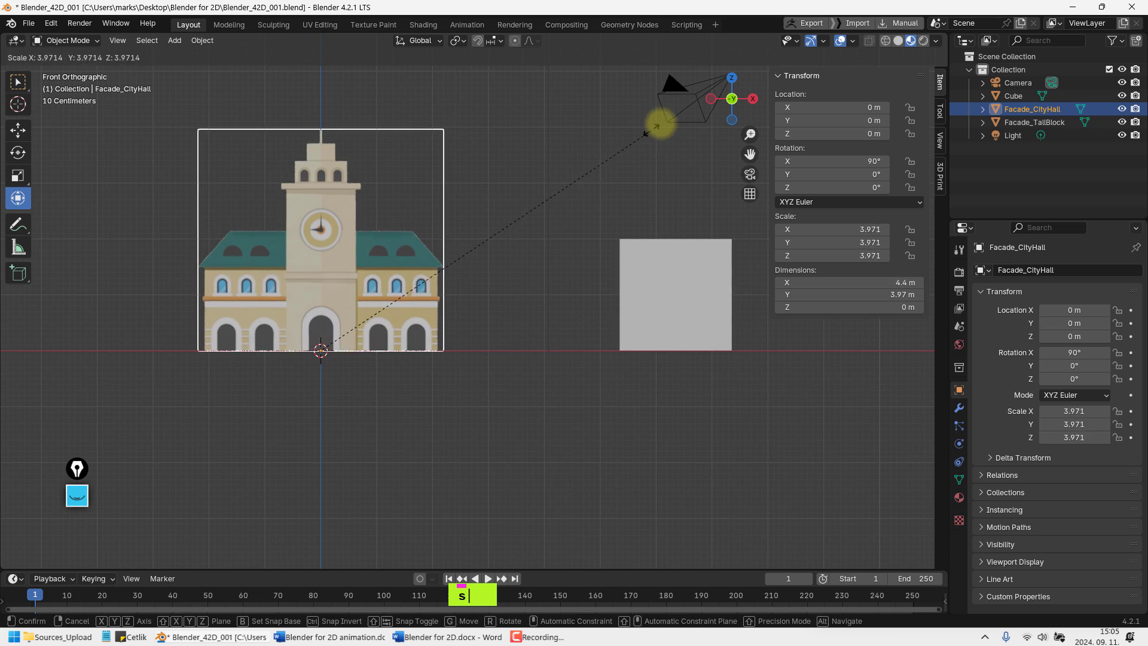
click(675, 113)
key(s)
click(661, 177)
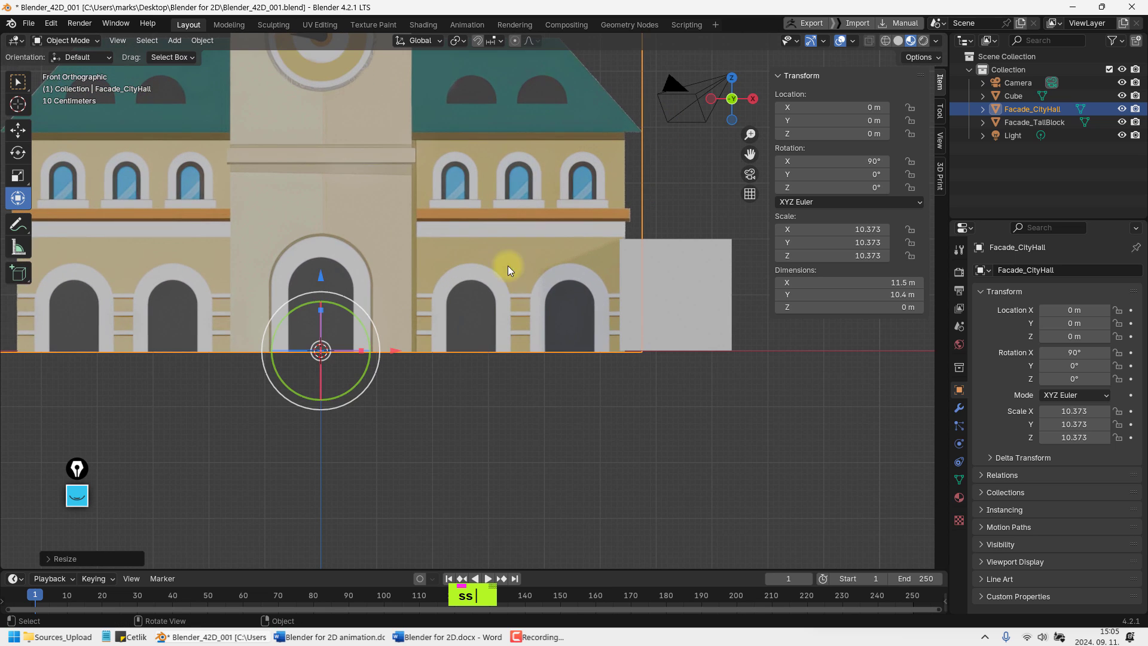
scroll(514, 265, down, 2)
scroll(517, 266, down, 2)
key(s)
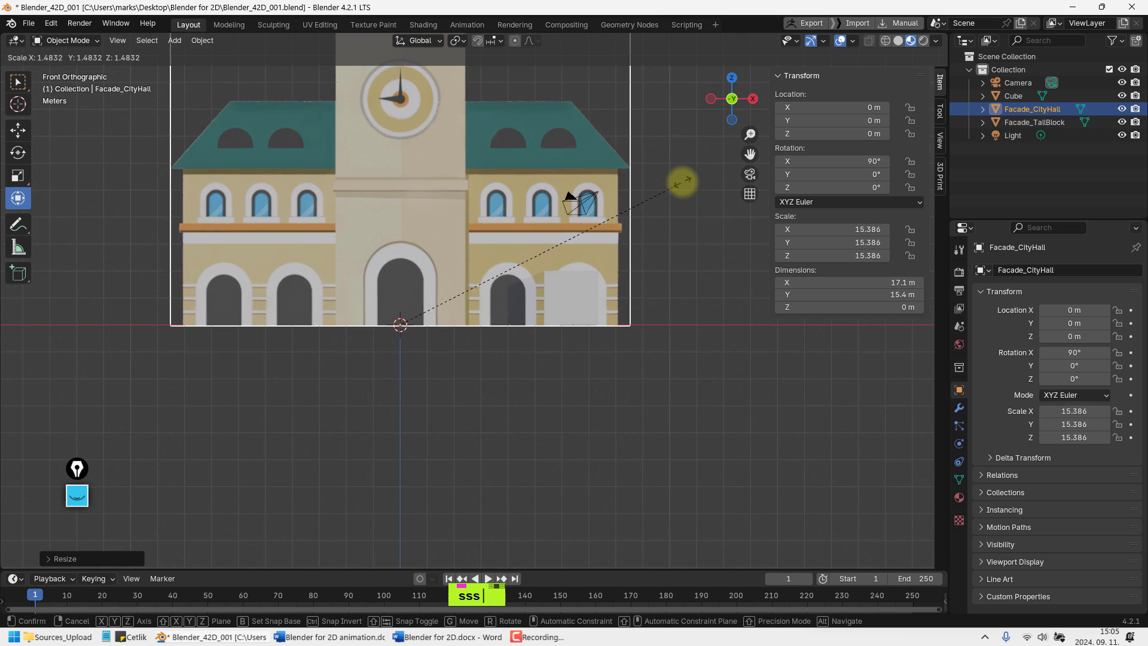
click(663, 194)
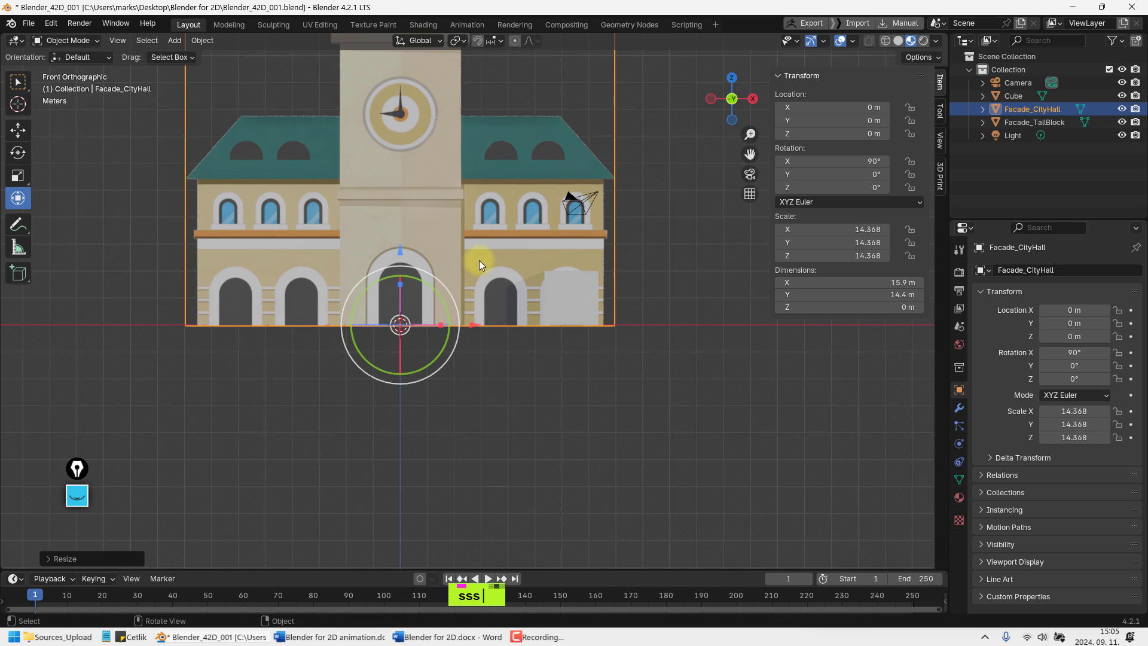
Move the city hall plane along the positive X axis to about 43.9 m, beside the tall block
scroll(439, 267, down, 5)
shift+middle_drag(439, 266, 298, 344)
drag(298, 343, 630, 328)
Enlarge the city hall plane to a scale of about 15.02 and apply its rotation and scale
scroll(551, 360, up, 3)
shift+middle_drag(551, 361, 604, 358)
key(s)
click(608, 350)
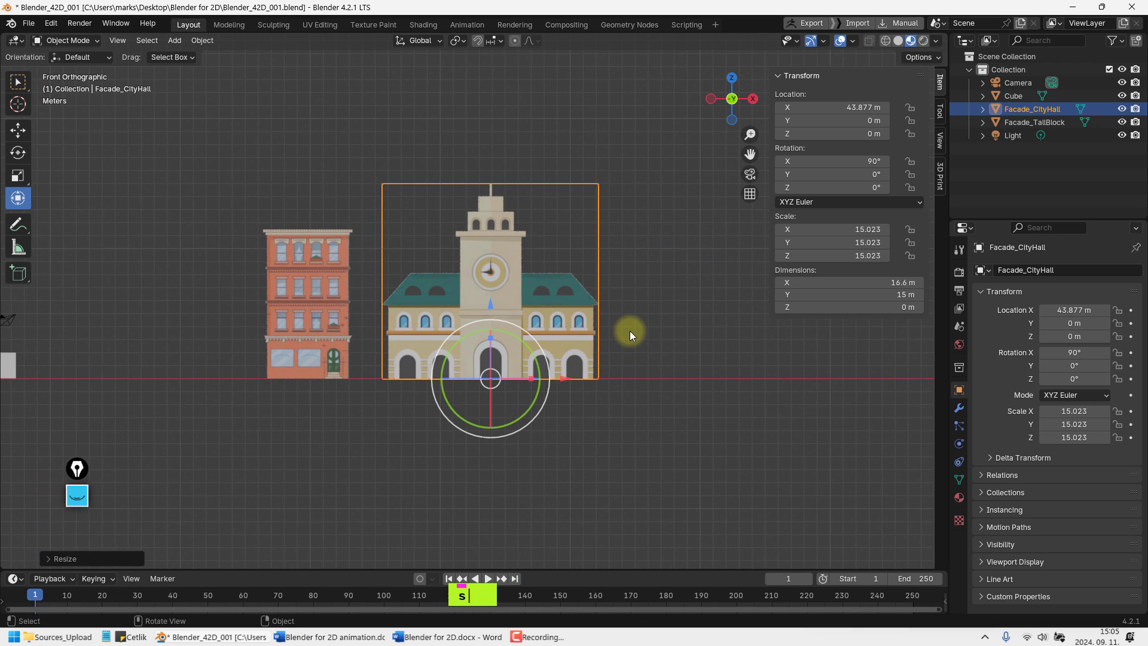
key(ctrl+a)
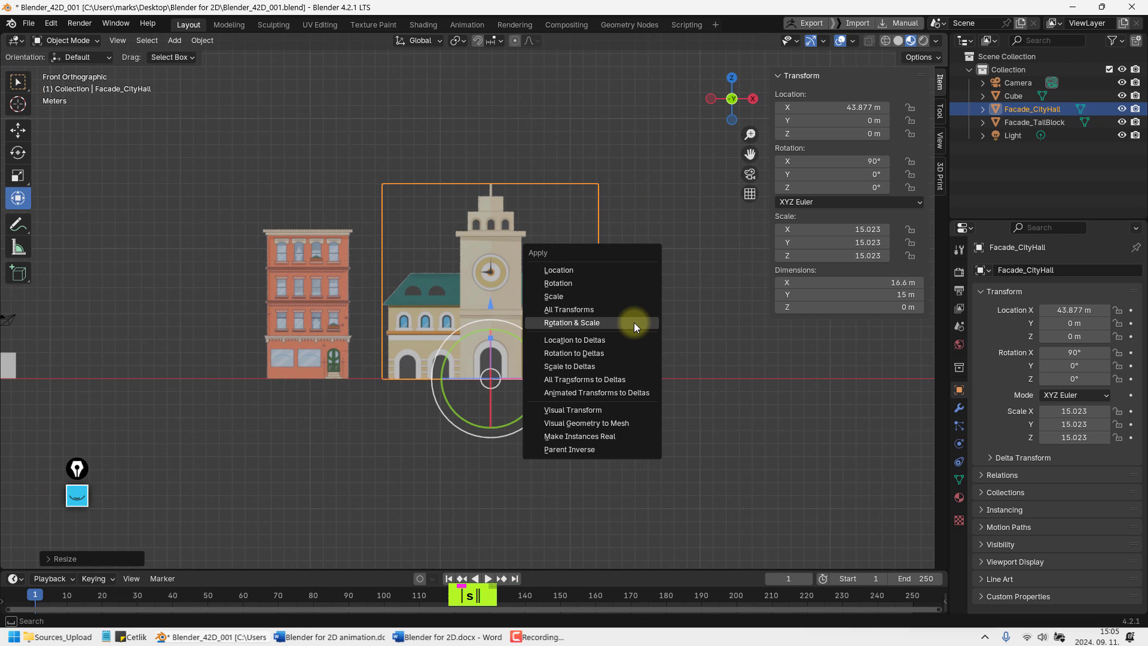
click(634, 322)
Import Facade_Tower.png as an image mesh plane at the world origin
scroll(406, 339, down, 3)
shift+middle_drag(407, 339, 504, 367)
scroll(503, 367, up, 3)
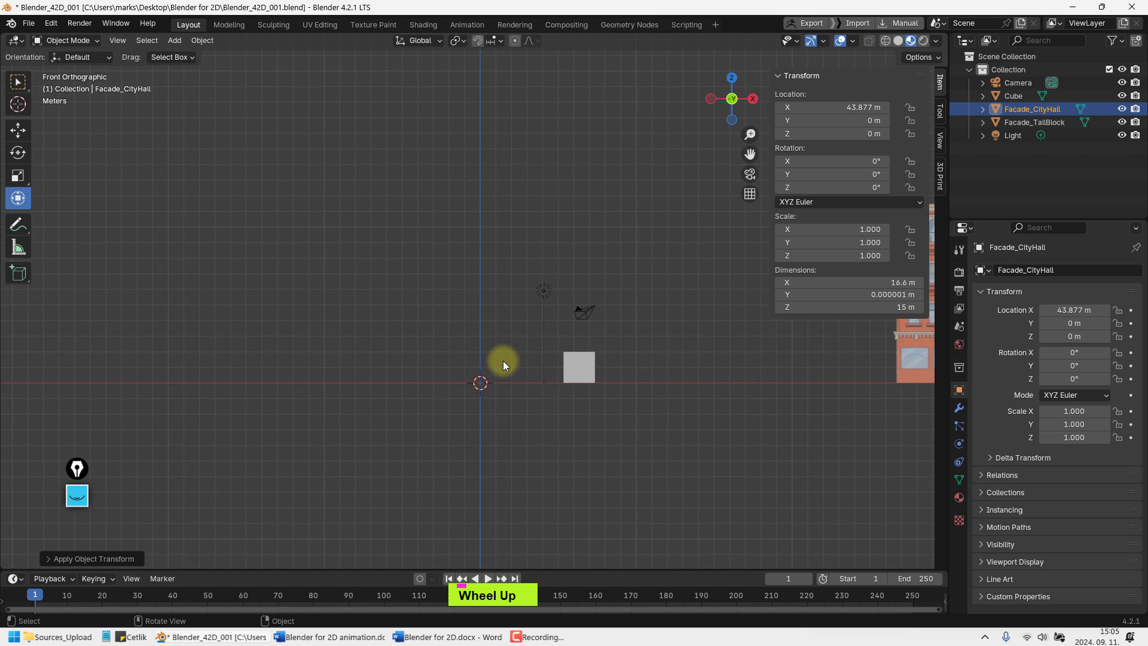
key(shift+a)
text(image)
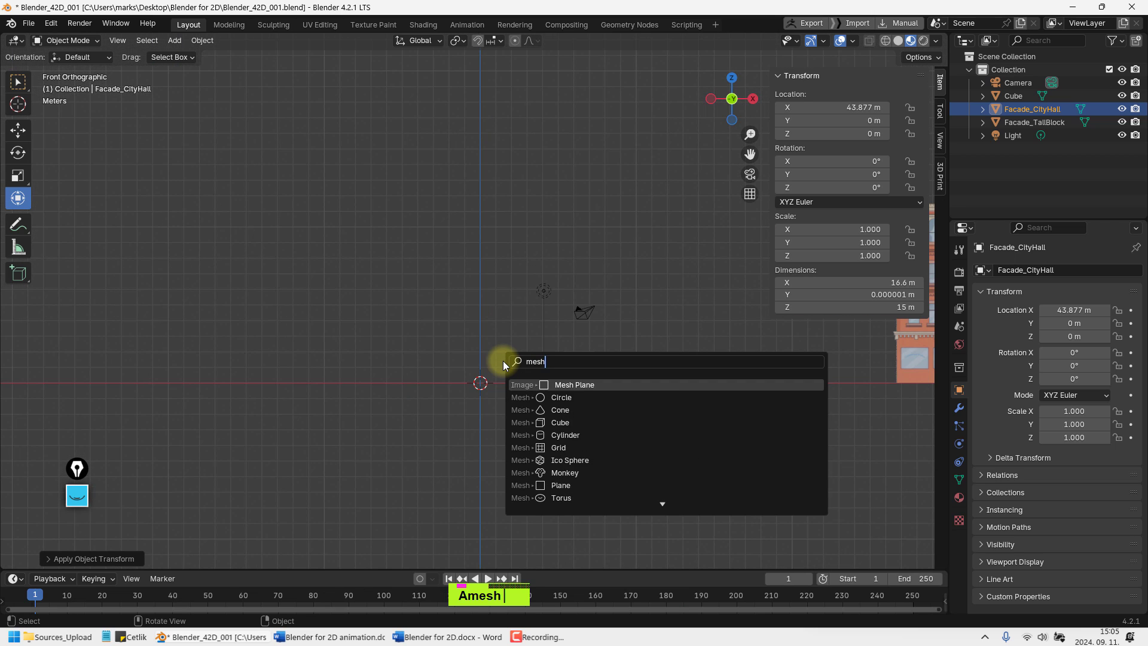
key(Return)
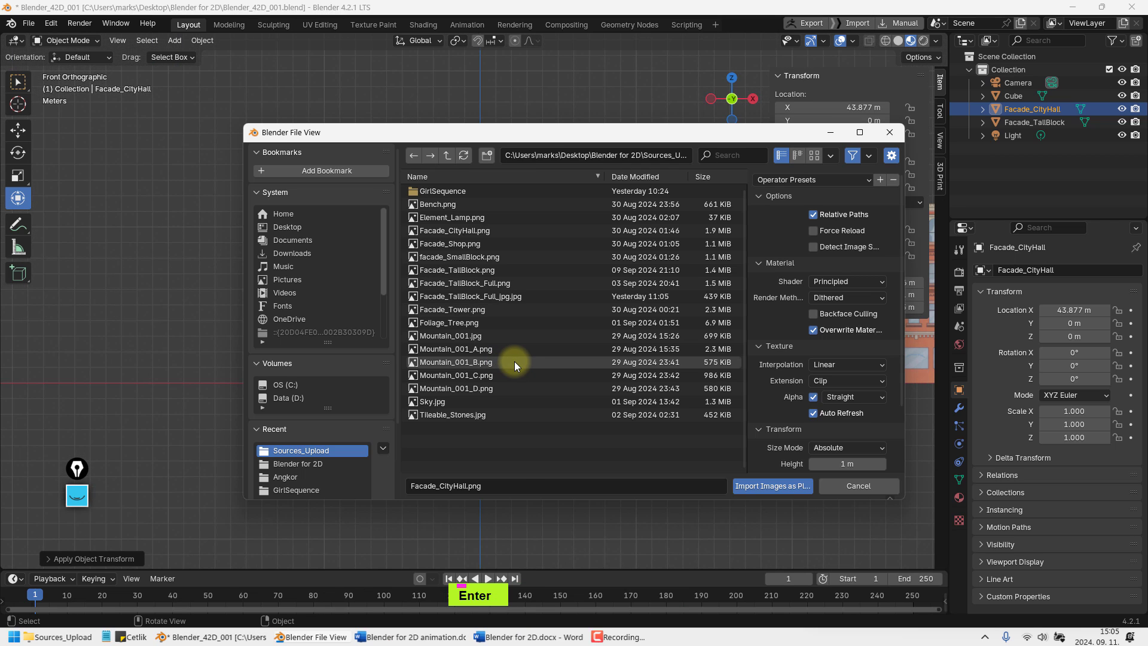
click(433, 309)
click(741, 487)
Set the tower plane's Z rotation to 0° so it faces the front view
shift+middle_drag(545, 428, 456, 303)
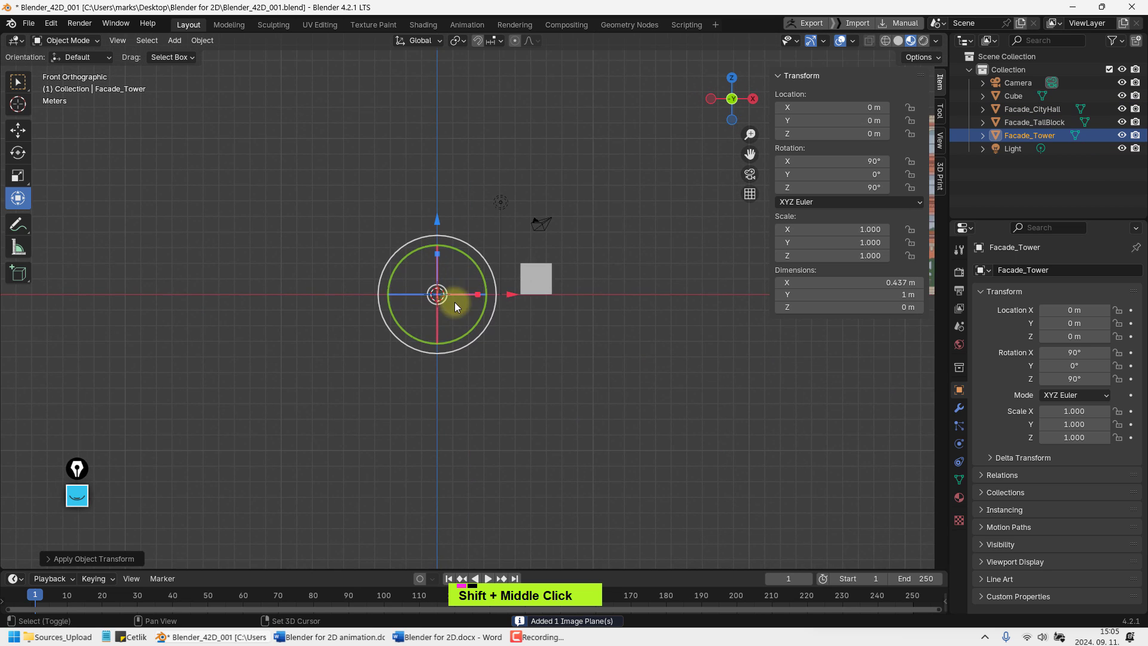
scroll(445, 301, up, 5)
click(870, 187)
text(0)
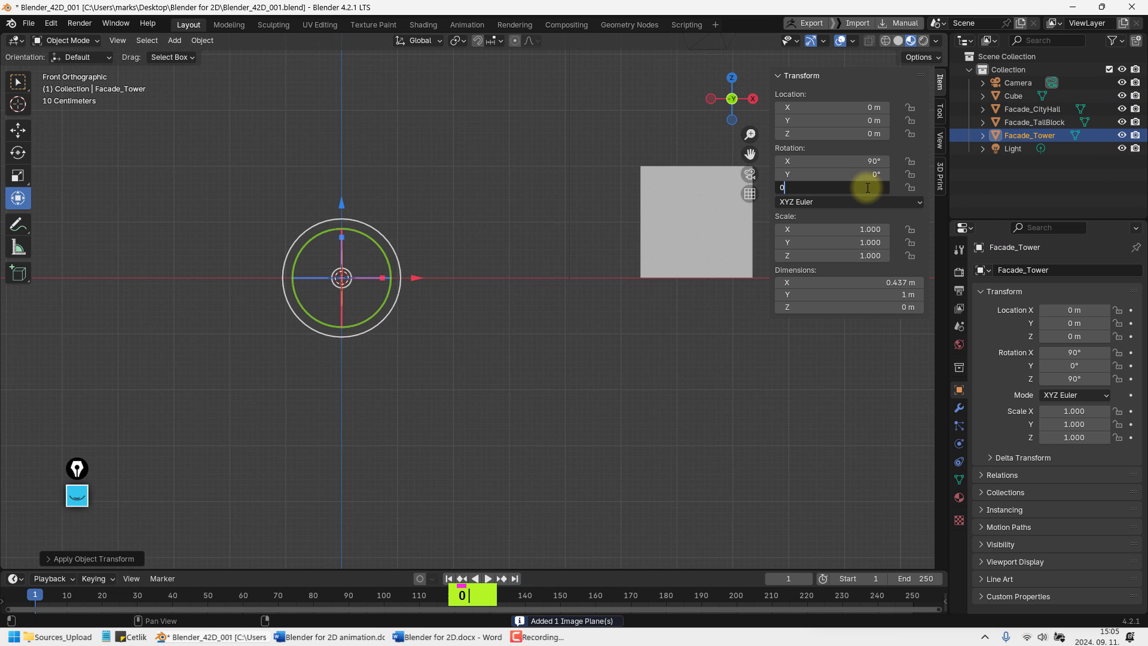
key(Return)
Raise the tower plane's geometry about 0.5 m along Z in Edit Mode so its base sits at the object origin
shift+middle_drag(569, 196, 677, 285)
key(Tab)
scroll(525, 367, up, 4)
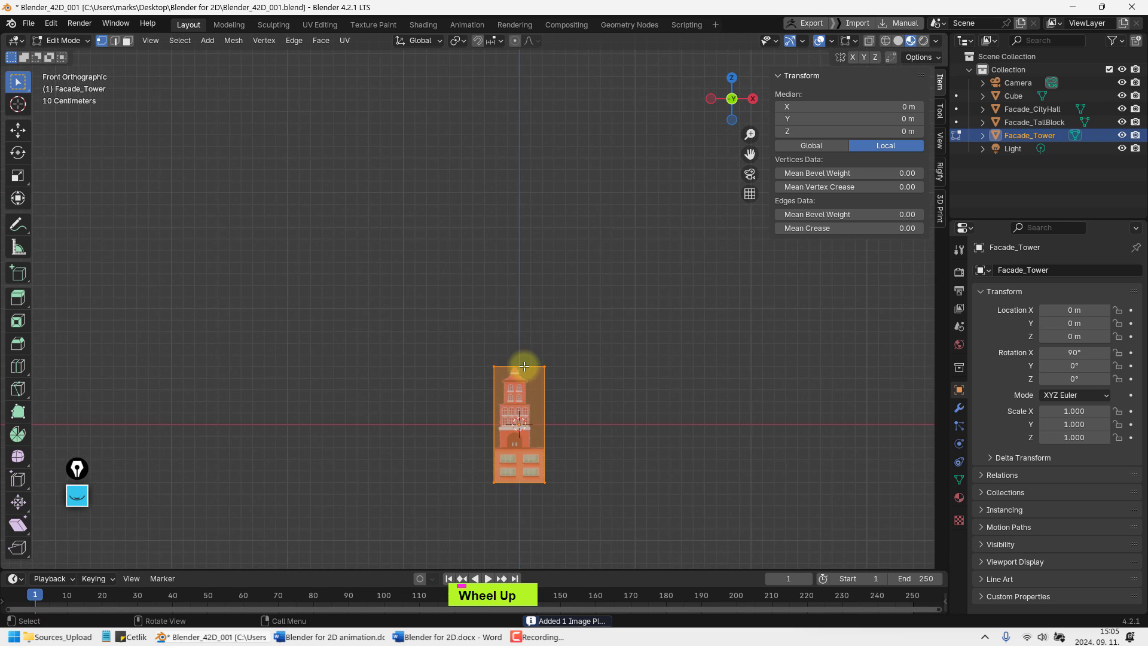
shift+middle_drag(525, 366, 436, 159)
key(g)
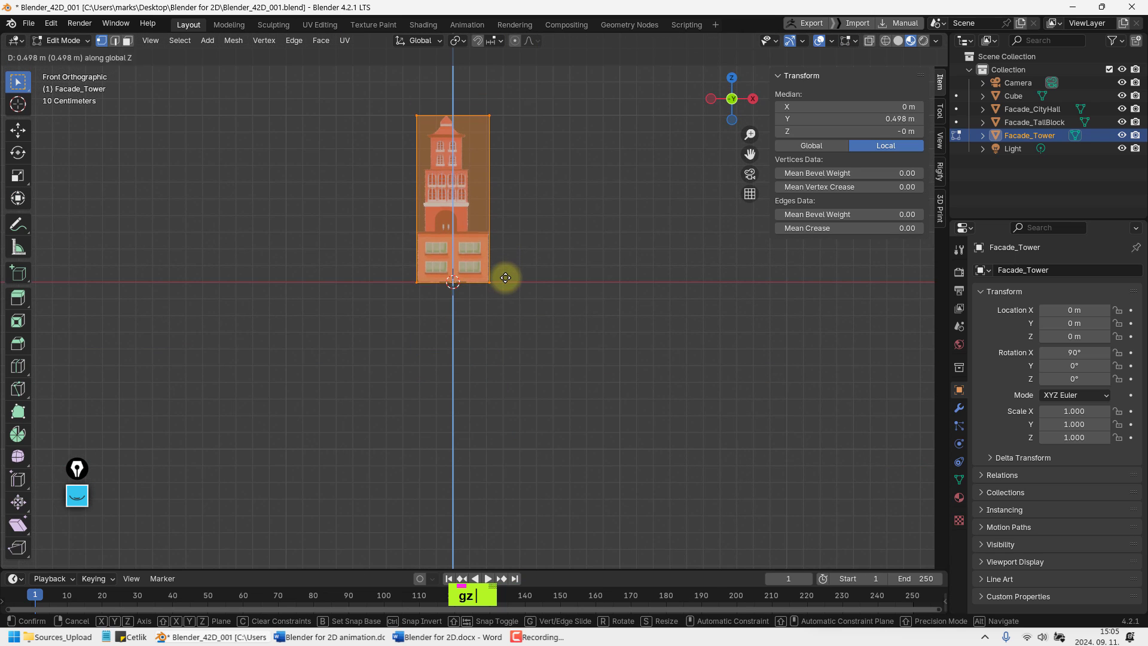
click(428, 276)
scroll(425, 263, up, 5)
scroll(412, 239, up, 4)
shift+middle_drag(400, 217, 277, 358)
scroll(480, 234, down, 7)
key(Tab)
Scale the tower plane uniformly from its base to about 13.64, giving a building about 5.95 m wide and 13.6 m tall
scroll(481, 238, down, 4)
scroll(364, 306, down, 2)
shift+middle_drag(364, 306, 438, 331)
scroll(438, 331, down, 2)
key(s)
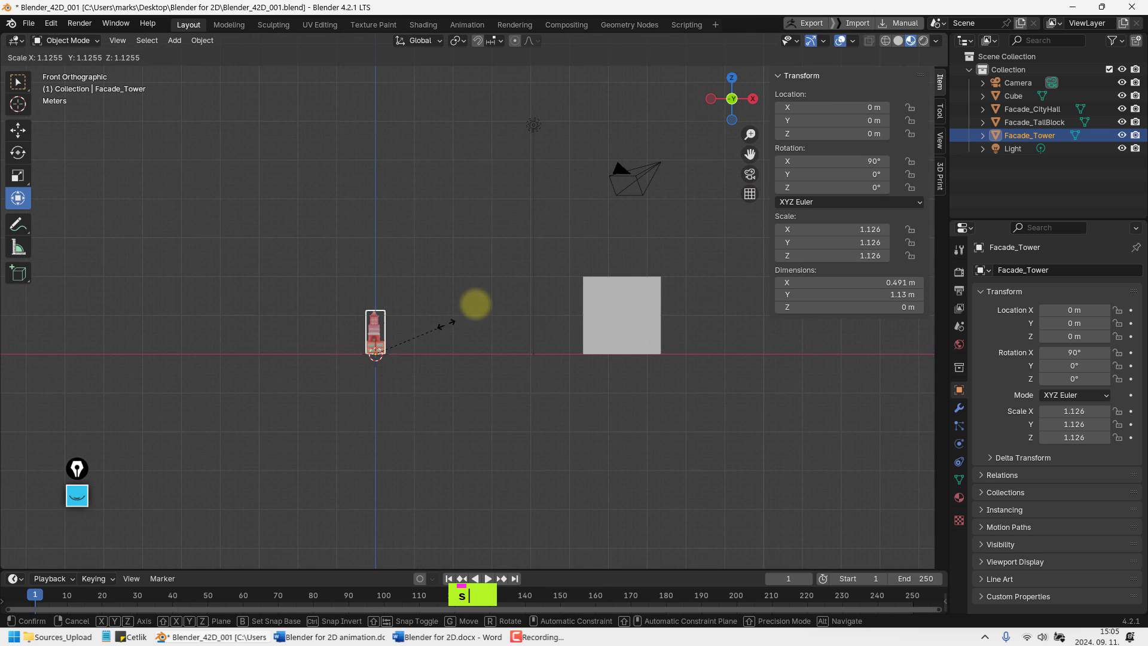
click(465, 332)
key(s)
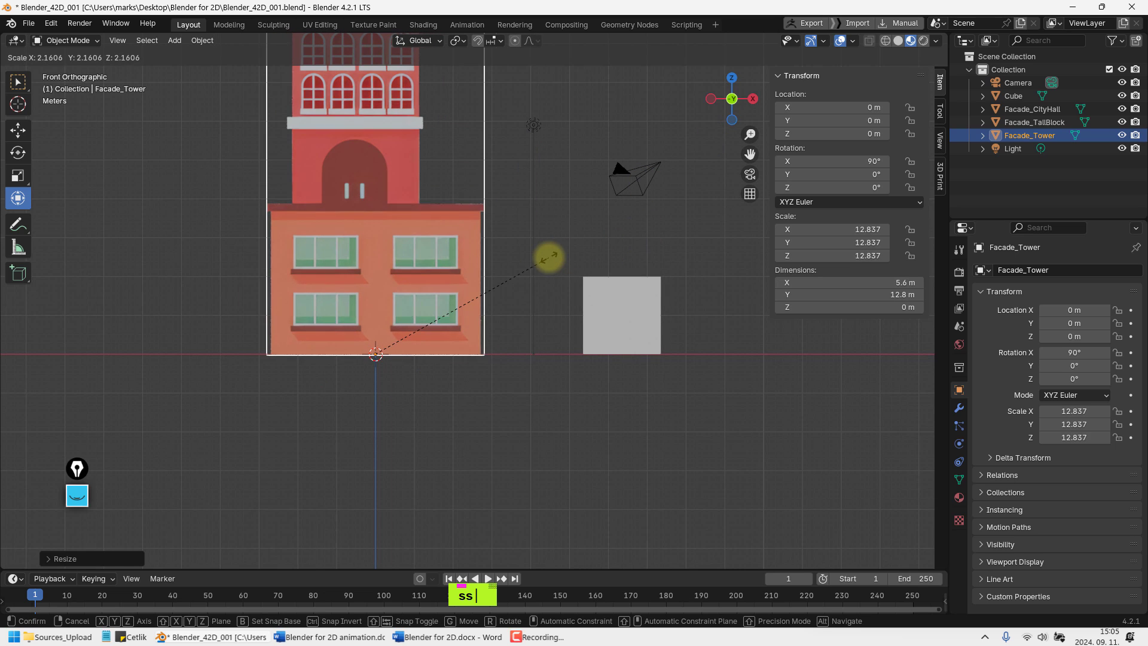
click(544, 253)
key(s)
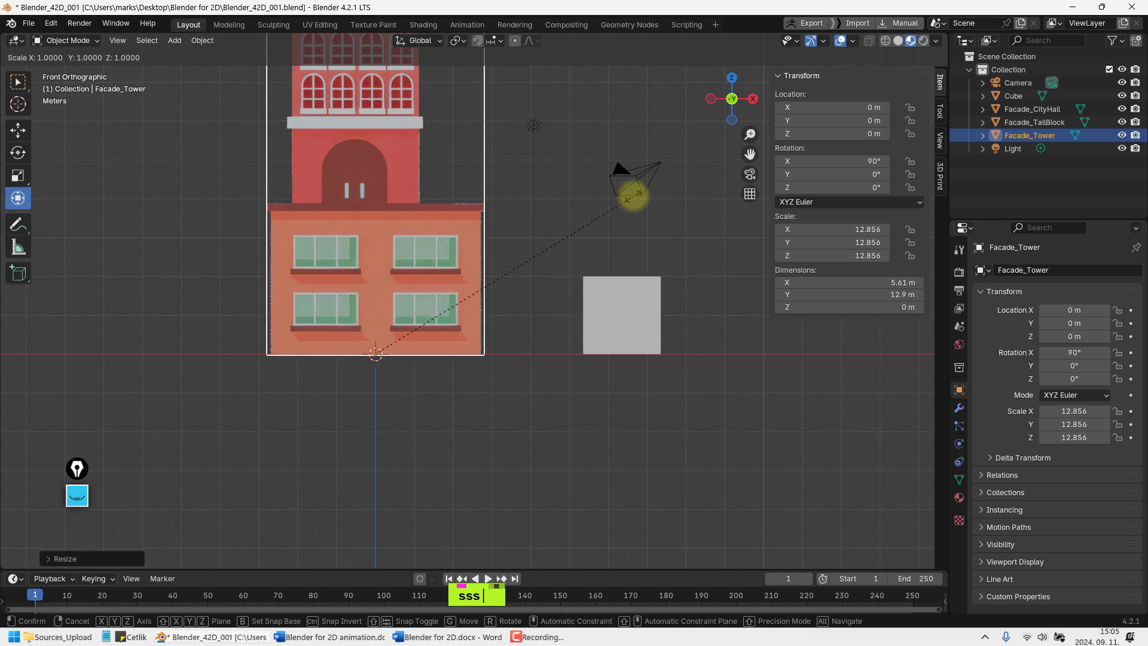
click(311, 153)
Move the tower plane along the positive X axis to about 58.9 m, beyond the city hall
scroll(374, 213, down, 10)
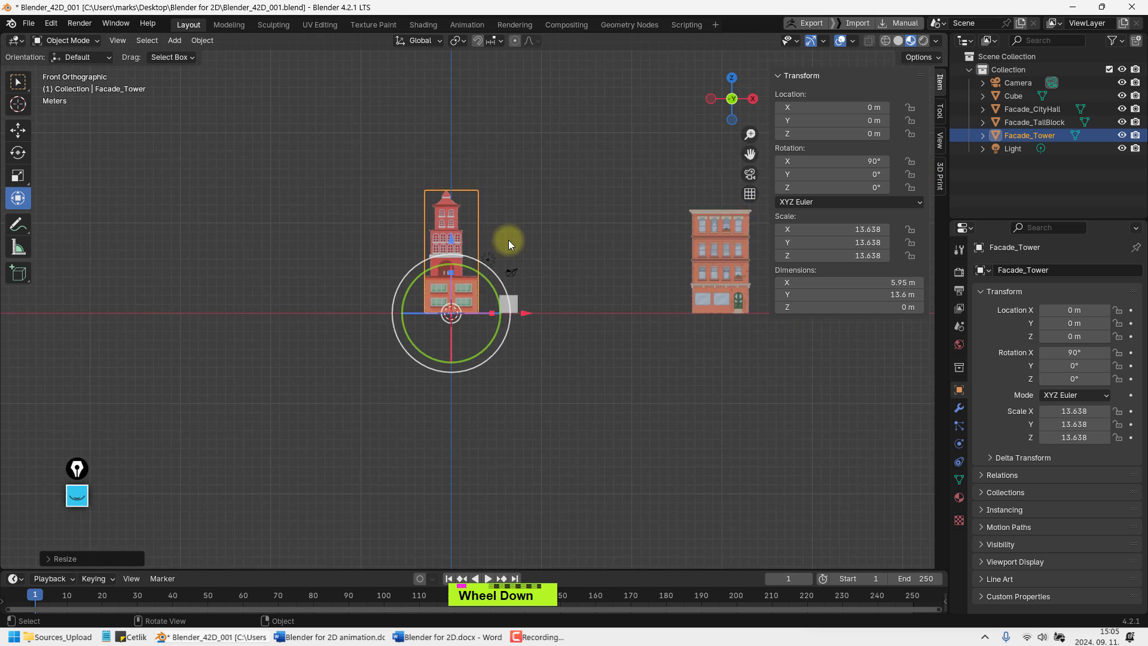
shift+middle_drag(508, 239, 325, 276)
drag(309, 343, 675, 342)
click(516, 633)
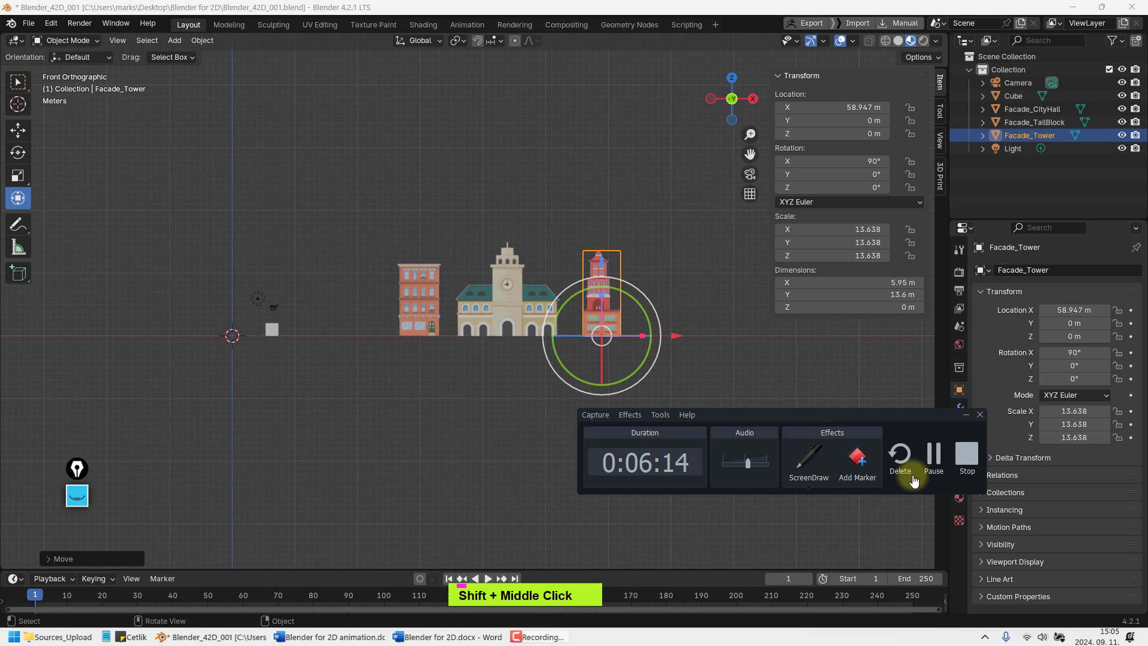
click(931, 450)
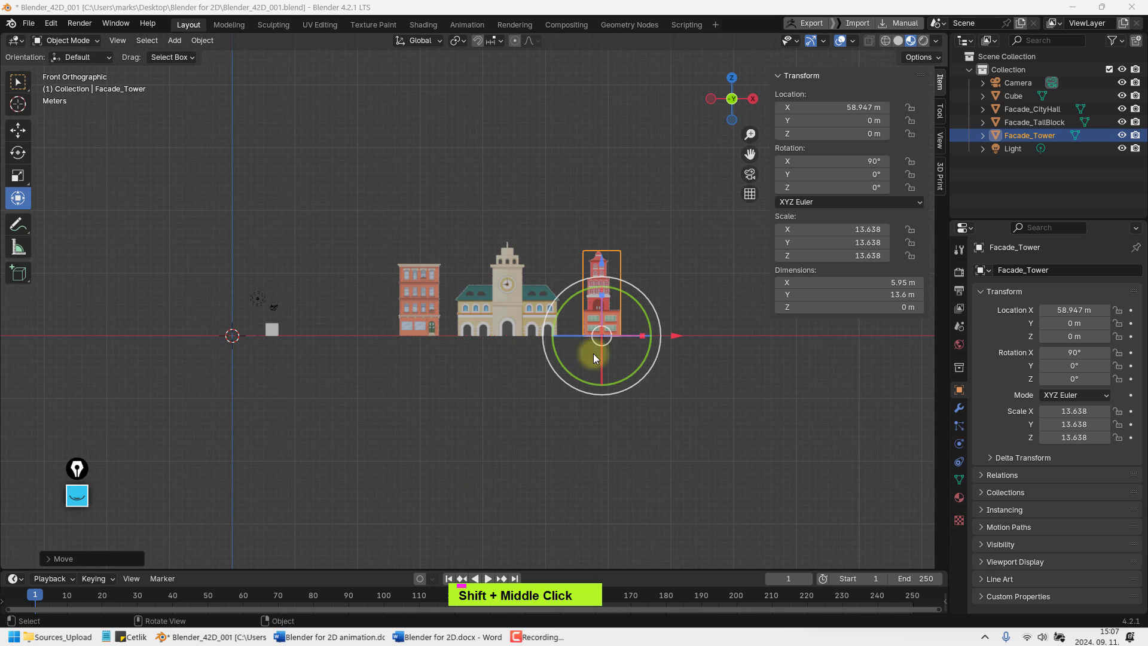
Apply the tower plane's rotation and scale
shift+middle_drag(593, 353, 614, 368)
scroll(556, 371, up, 5)
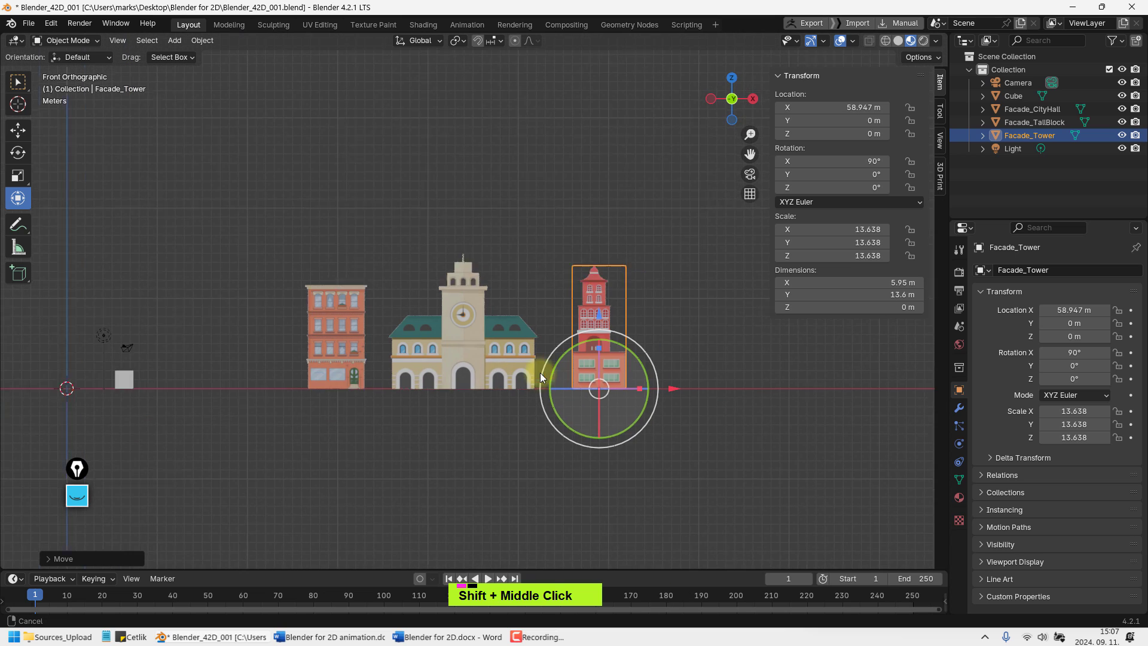
key(ctrl+a)
click(569, 370)
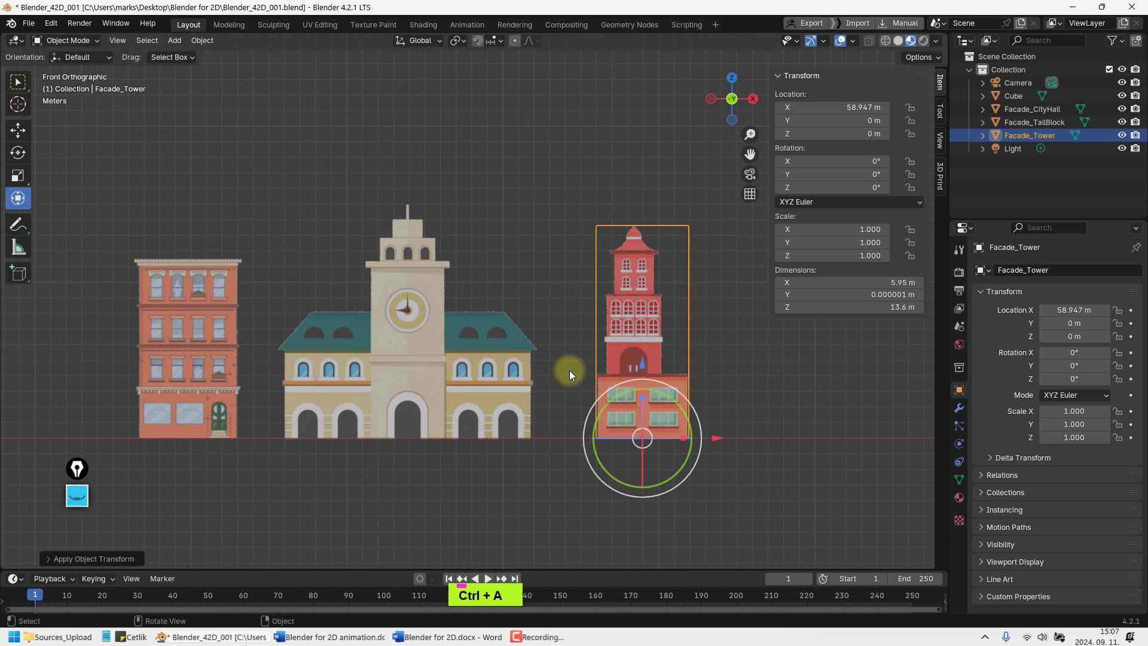
shift+middle_drag(569, 371, 763, 336)
scroll(708, 354, down, 3)
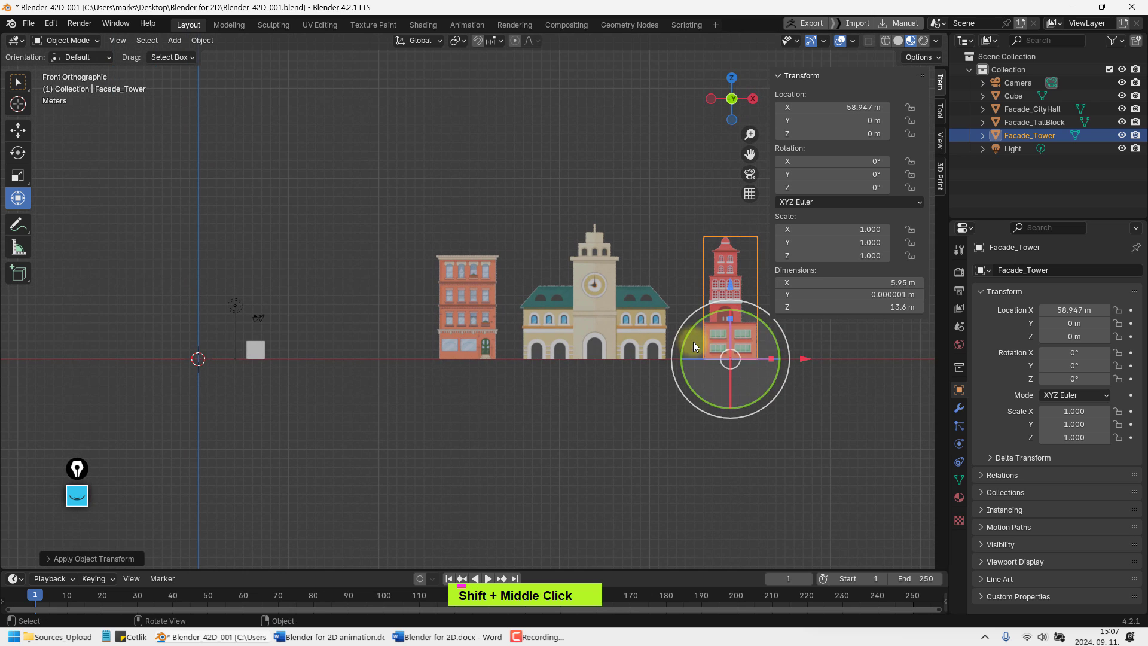
shift+middle_click(724, 352)
shift+middle_drag(582, 358, 555, 322)
scroll(519, 325, up, 3)
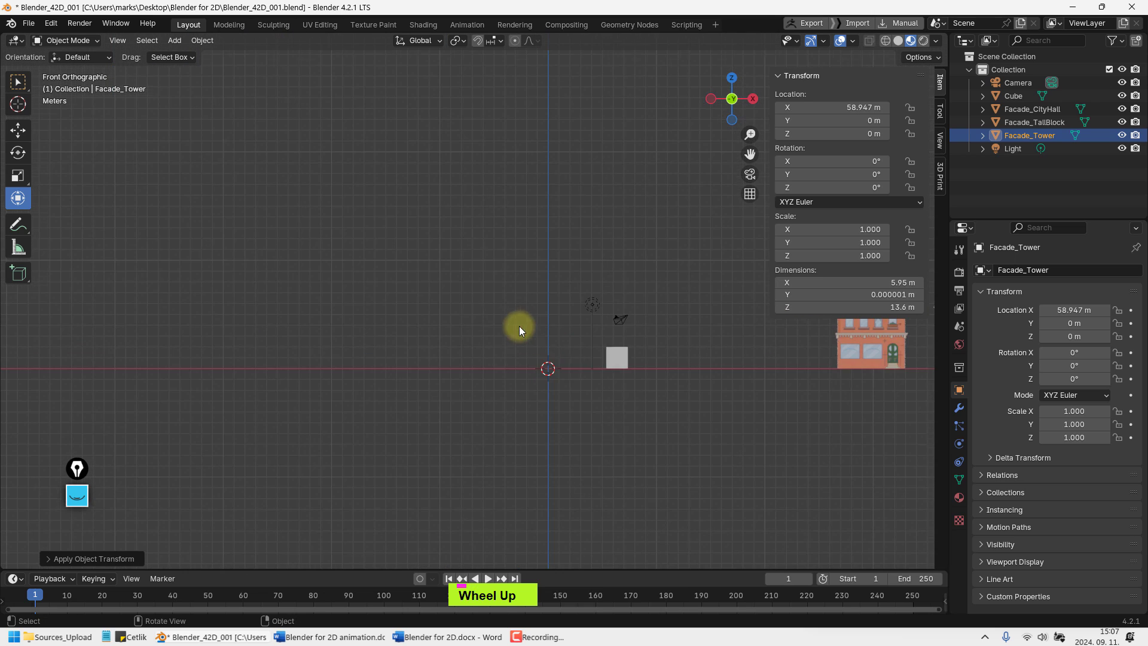
shift+middle_drag(515, 363, 294, 349)
scroll(371, 368, down, 2)
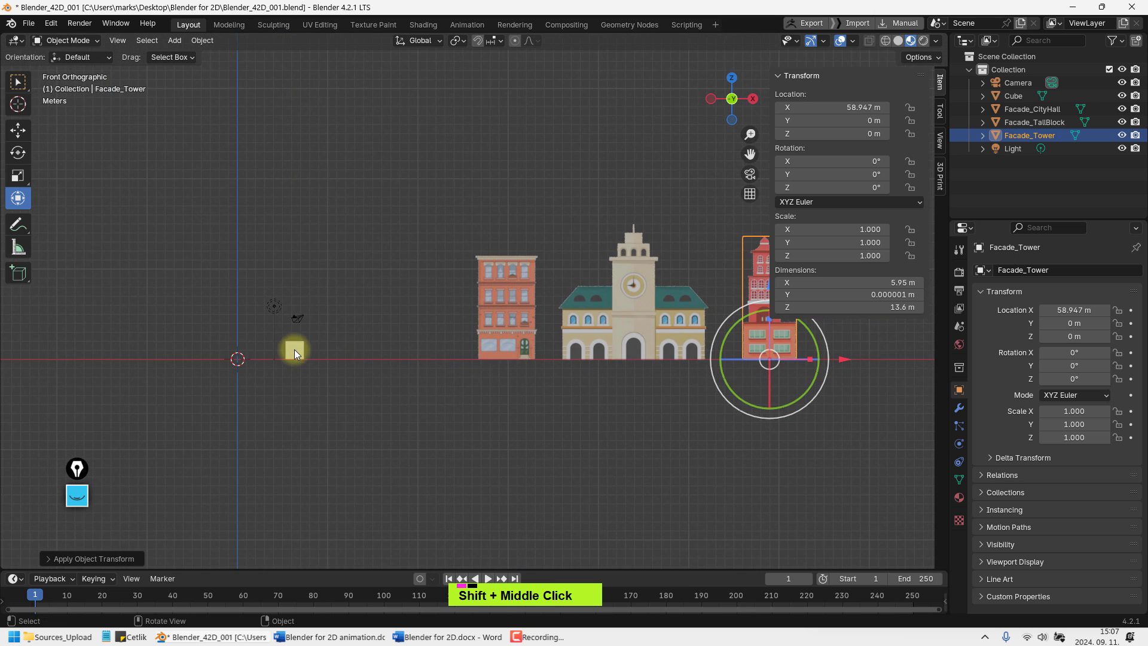
Import Facade_Shop.png and facade_SmallBlock.png together as image mesh planes
key(shift+a)
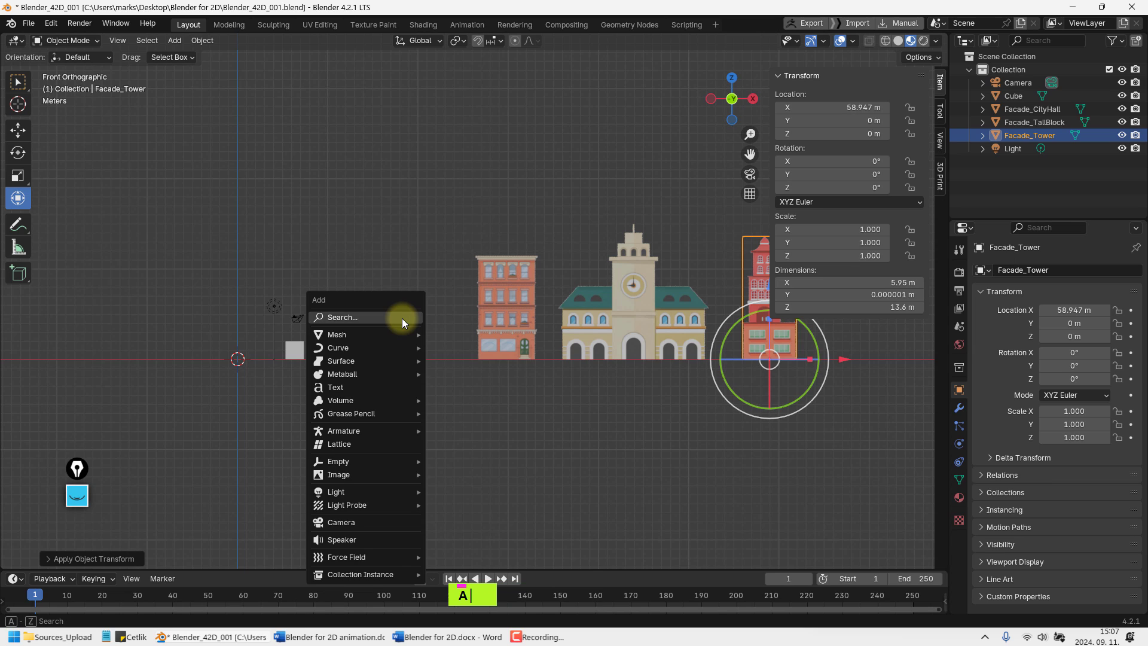
text(mesh)
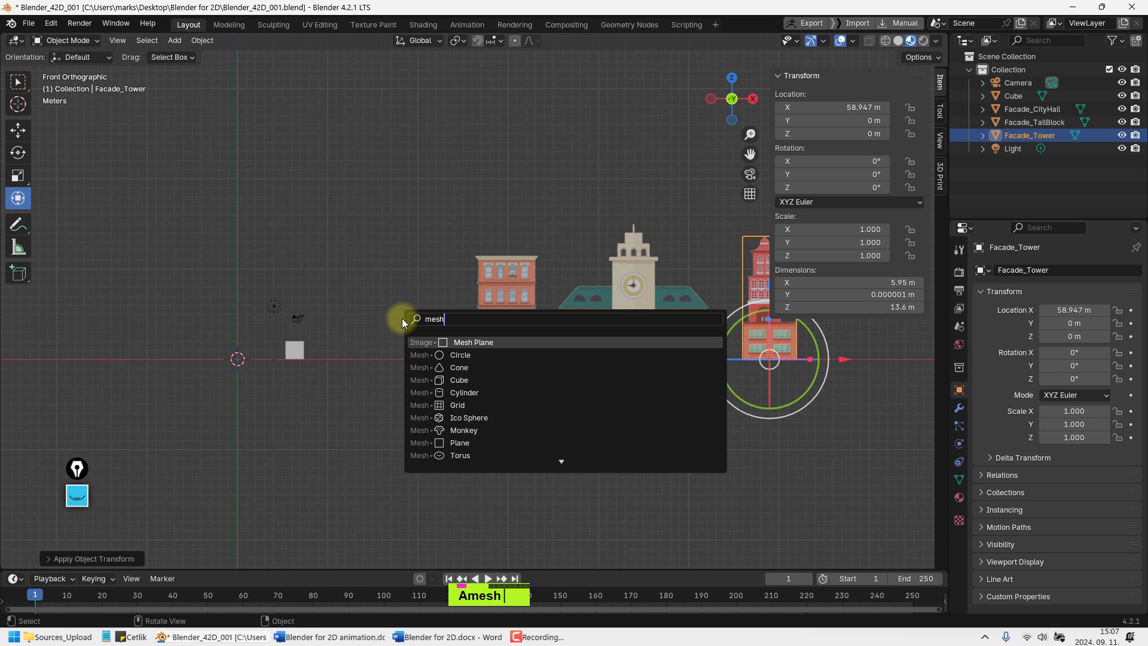
key(Return)
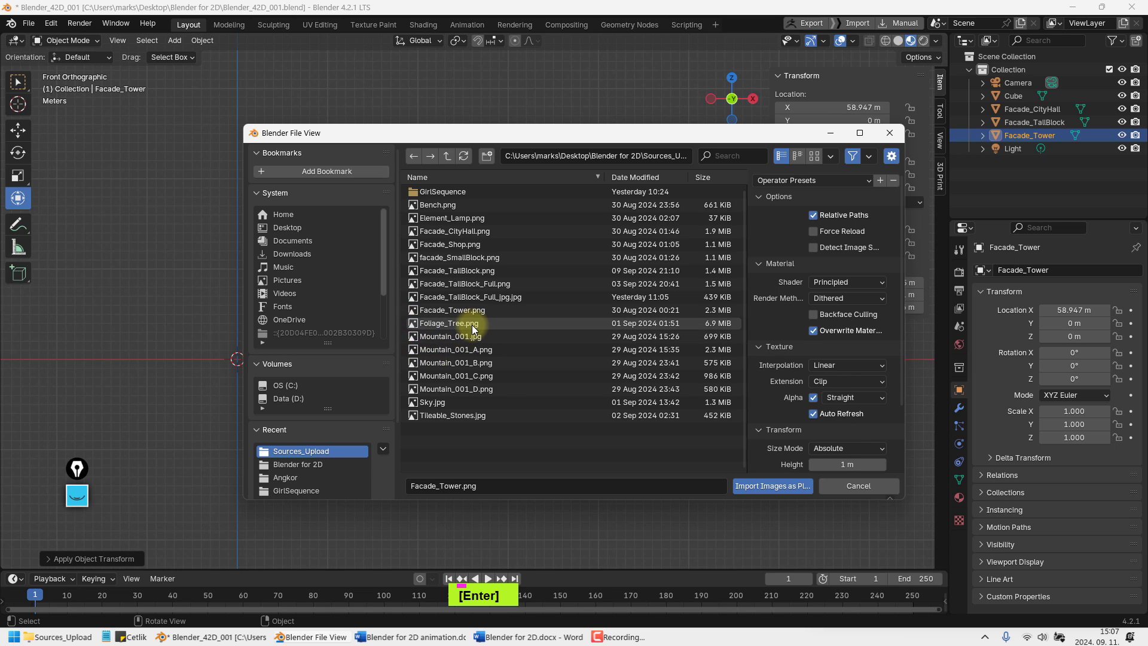
ctrl+click(467, 257)
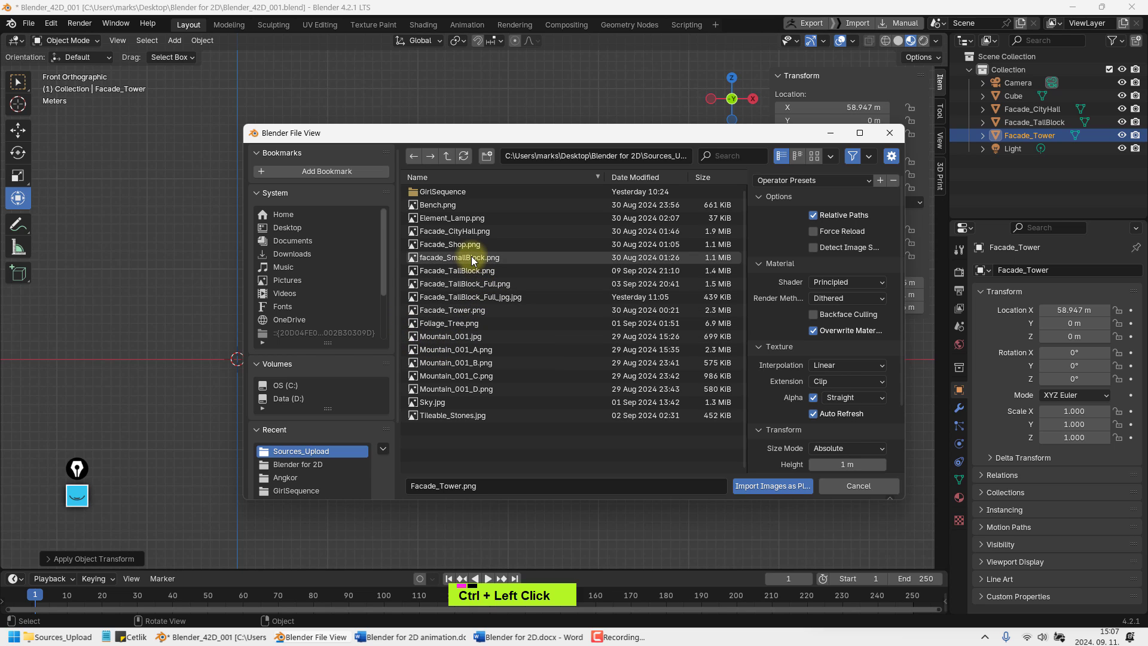
ctrl+click(467, 244)
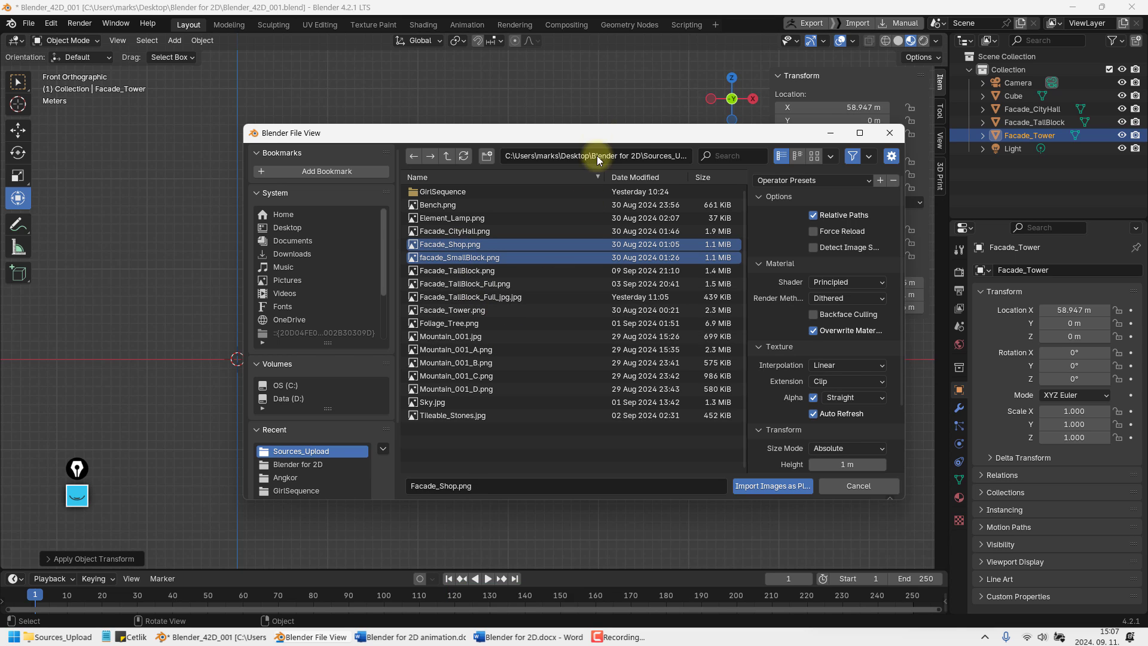
drag(600, 133, 568, 201)
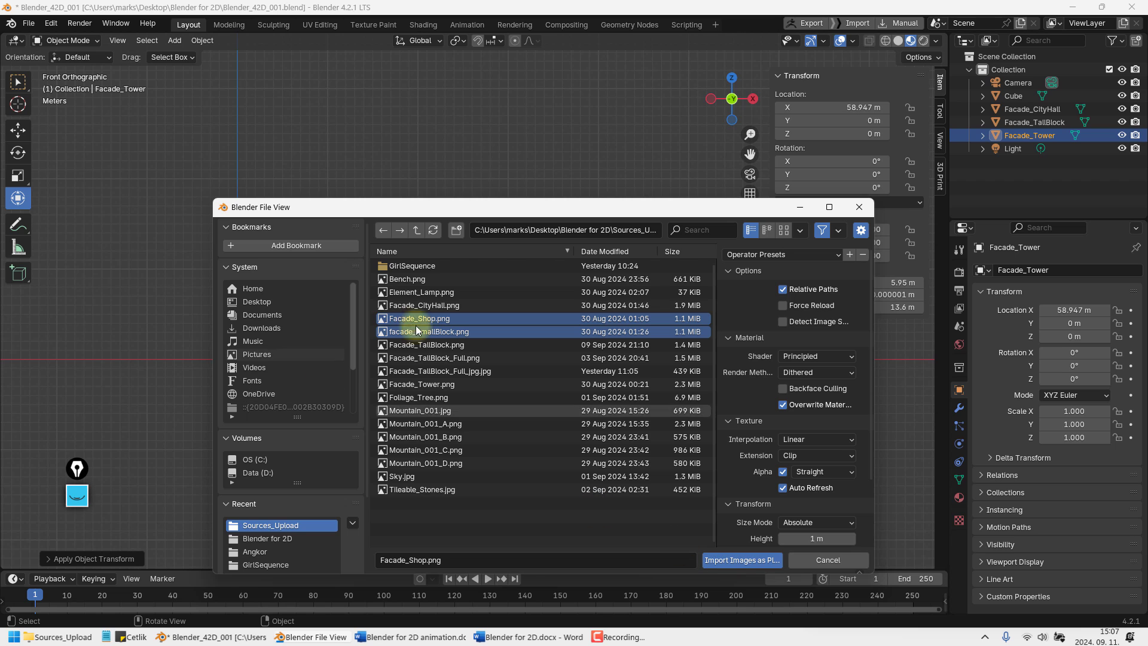
click(739, 559)
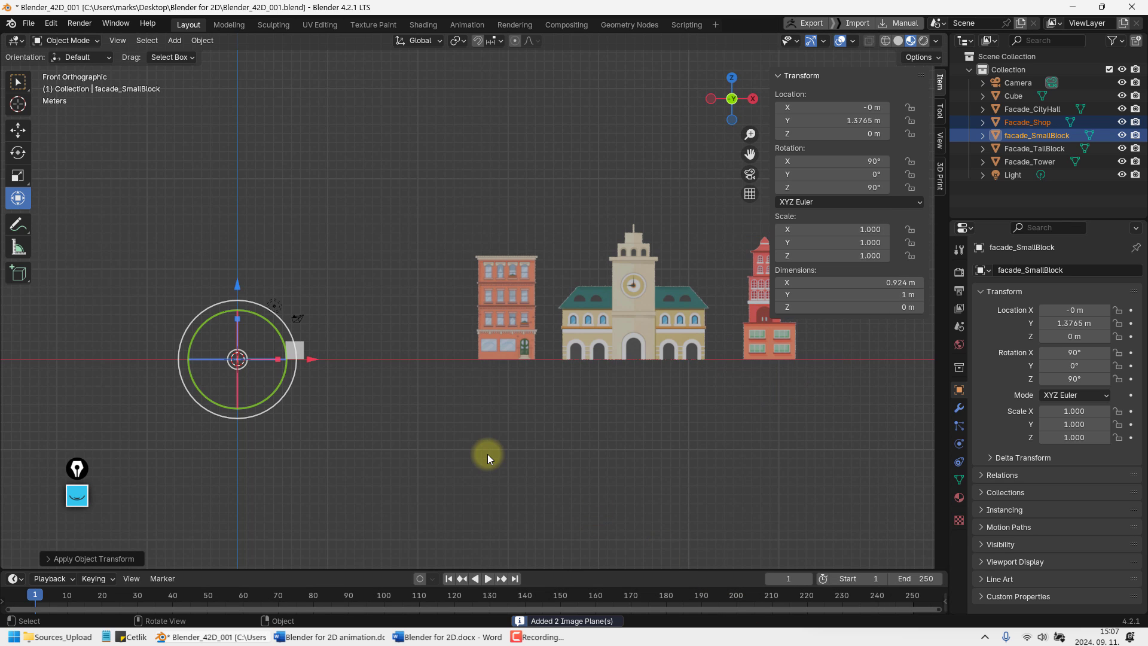
Isolate the bakery shop plane together with the reference cube in local view, seen from the front
shift+middle_drag(487, 454, 583, 361)
scroll(442, 382, up, 3)
scroll(424, 356, up, 3)
click(582, 361)
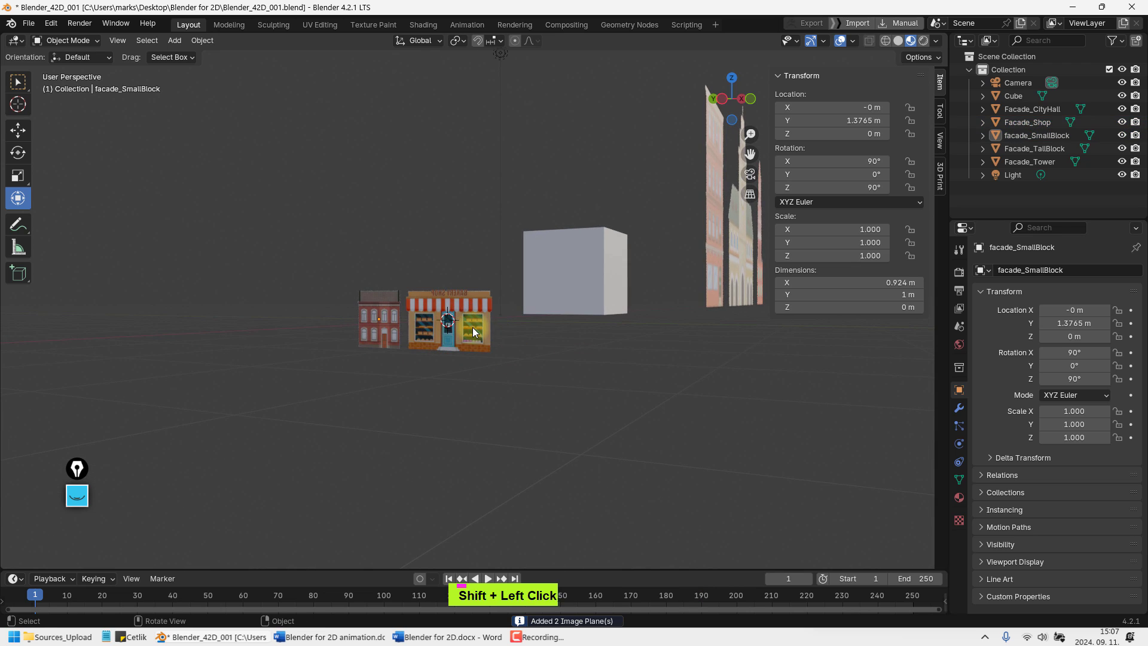
click(471, 327)
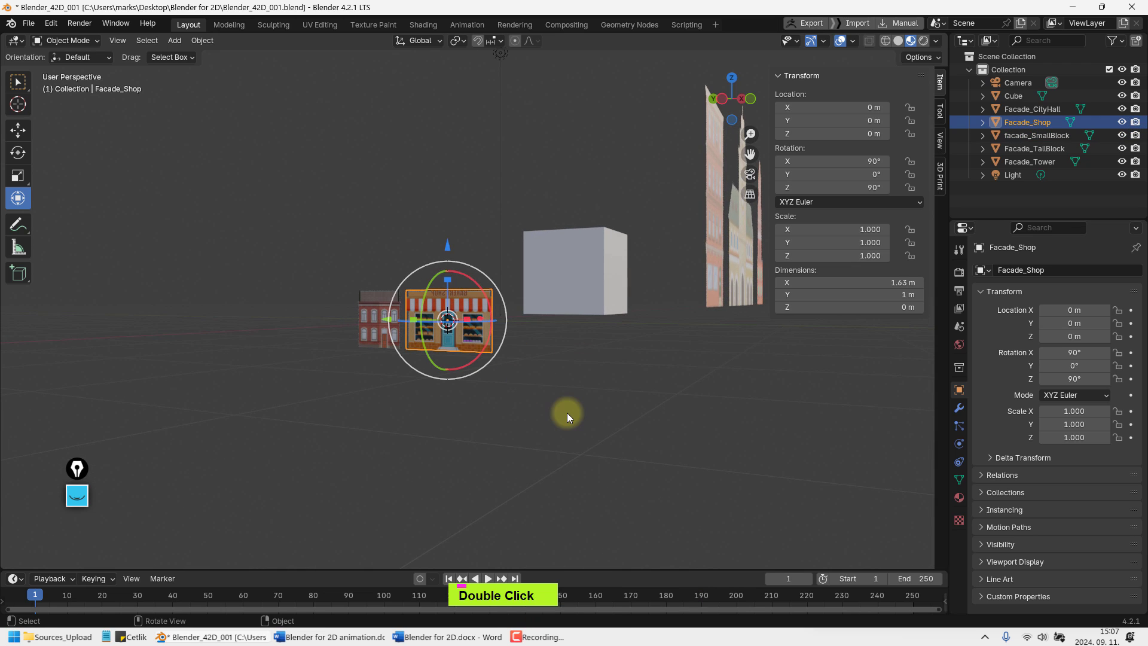
shift+click(568, 253)
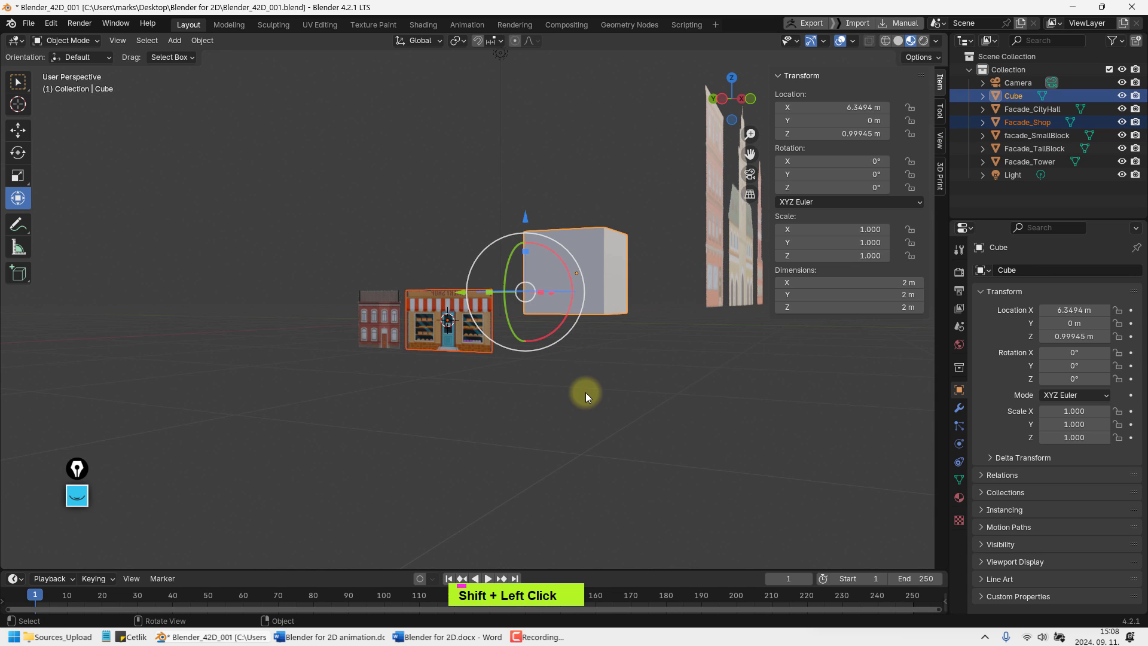
key(1)
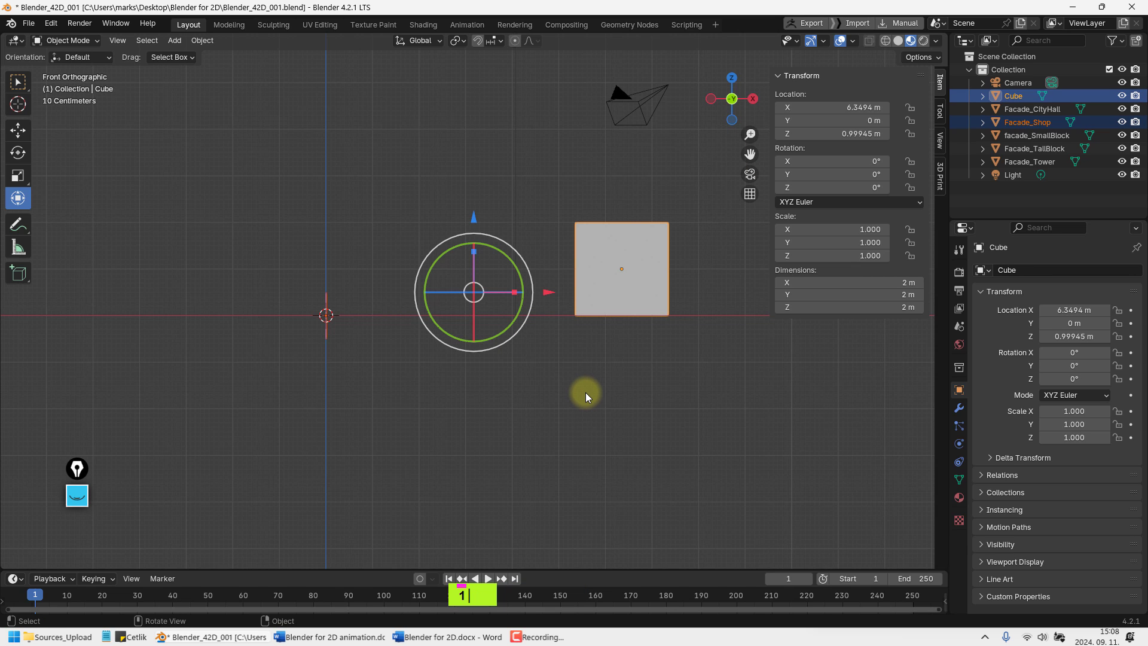
key(slash)
shift+middle_drag(582, 392, 573, 366)
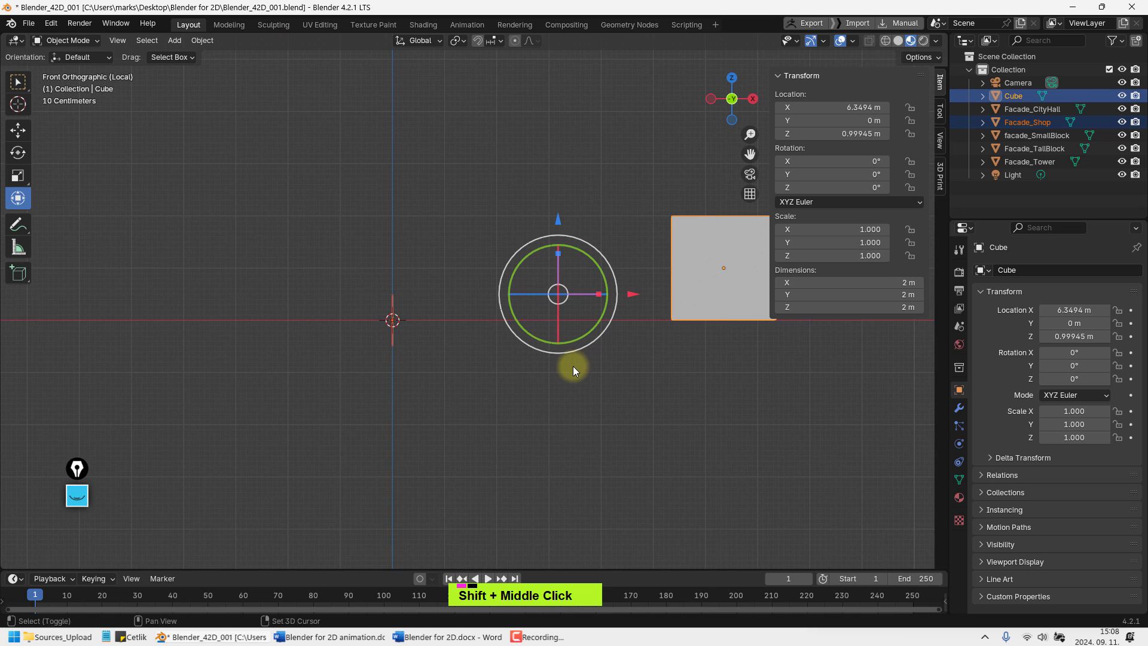
Set the shop plane's Z rotation to 0° so it faces the front view
click(414, 371)
click(388, 336)
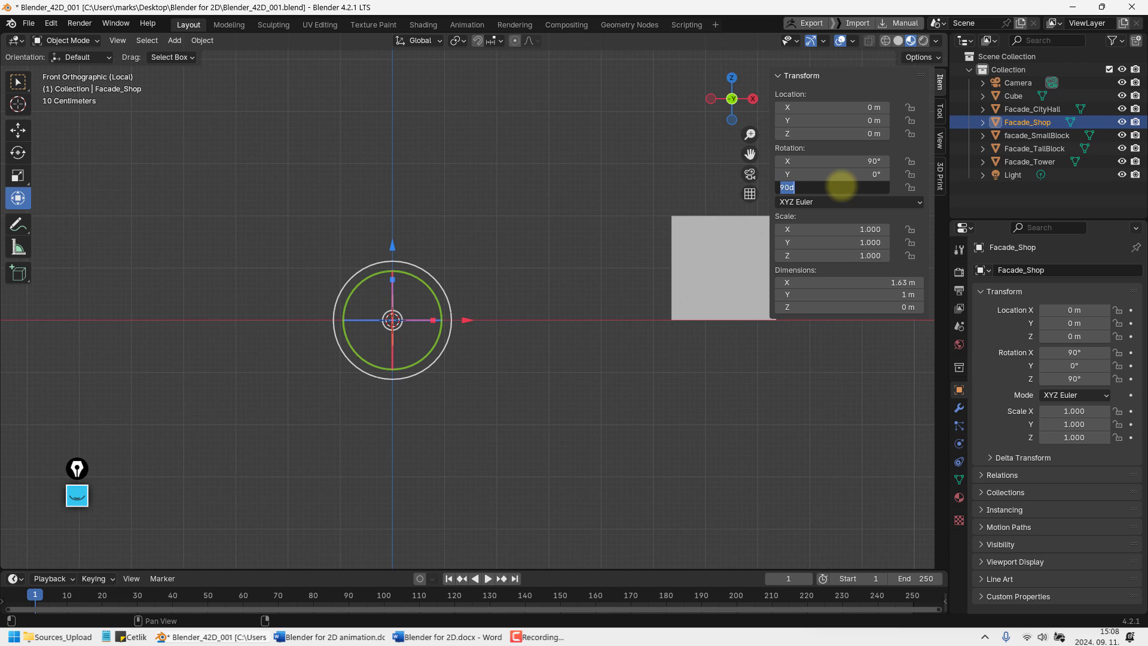
text(0)
key(Return)
shift+middle_drag(559, 324, 557, 385)
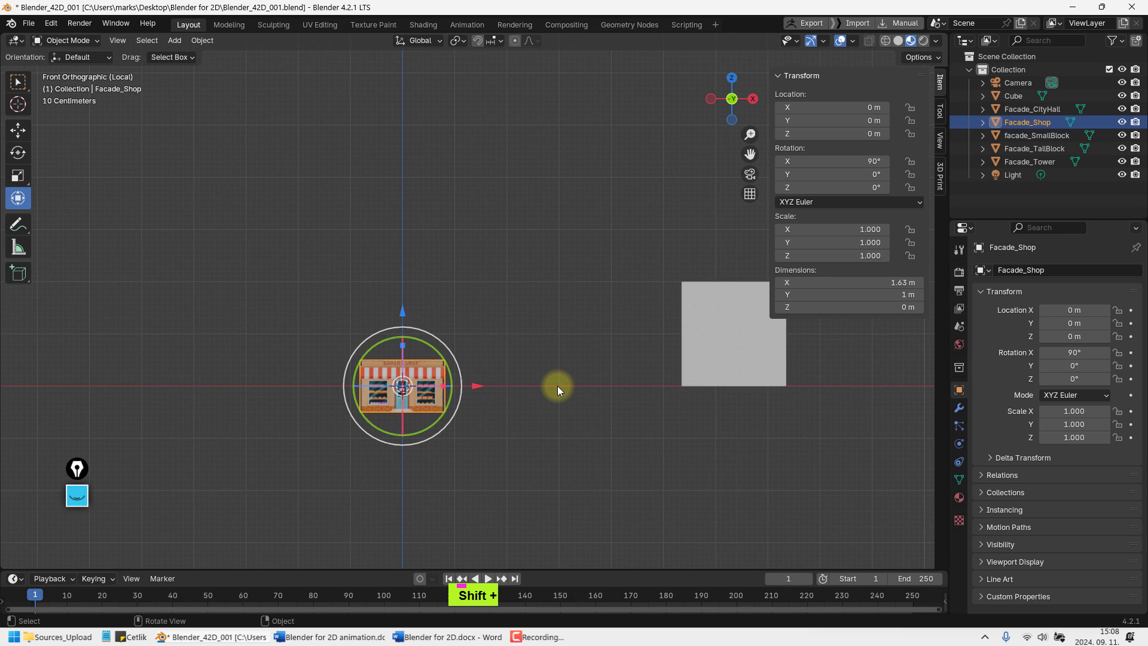
Raise the shop plane's geometry about 0.49 m along Z in Edit Mode so its base sits at the object origin
key(Tab)
key(g)
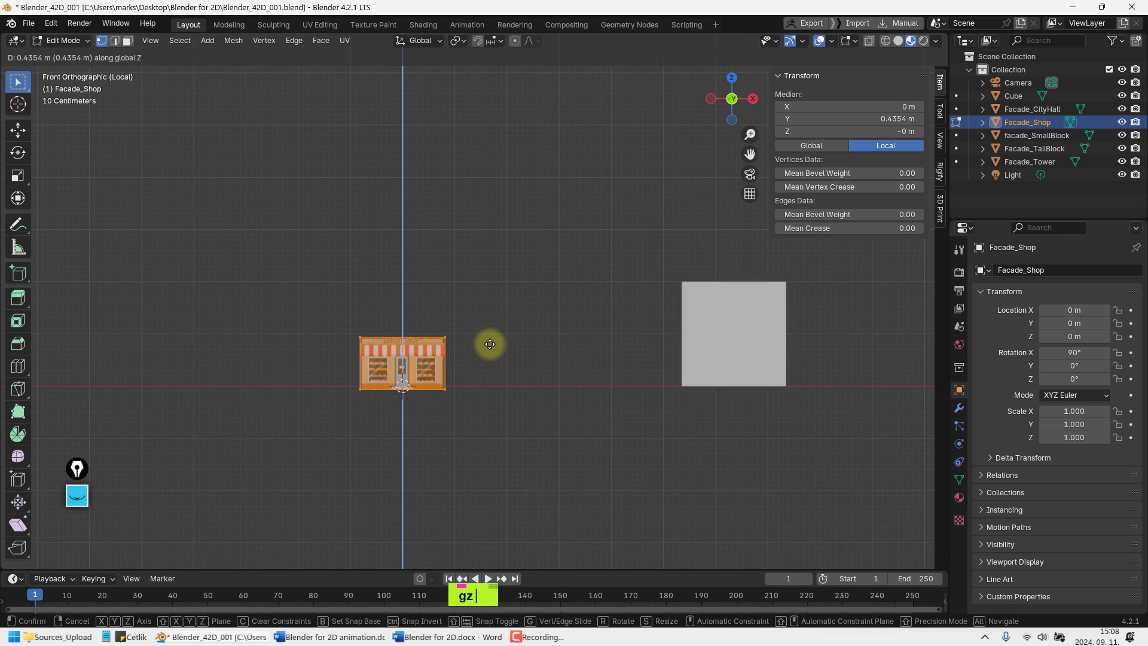
click(490, 340)
shift+middle_drag(420, 413, 493, 343)
key(KP_Decimal)
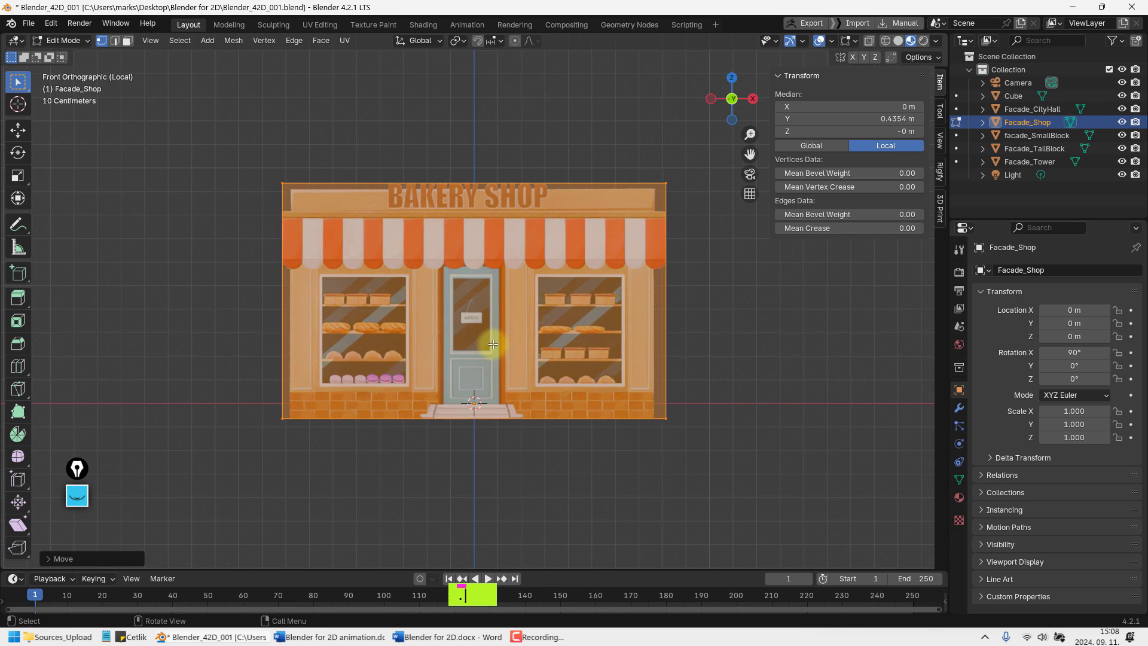
key(g)
key(z)
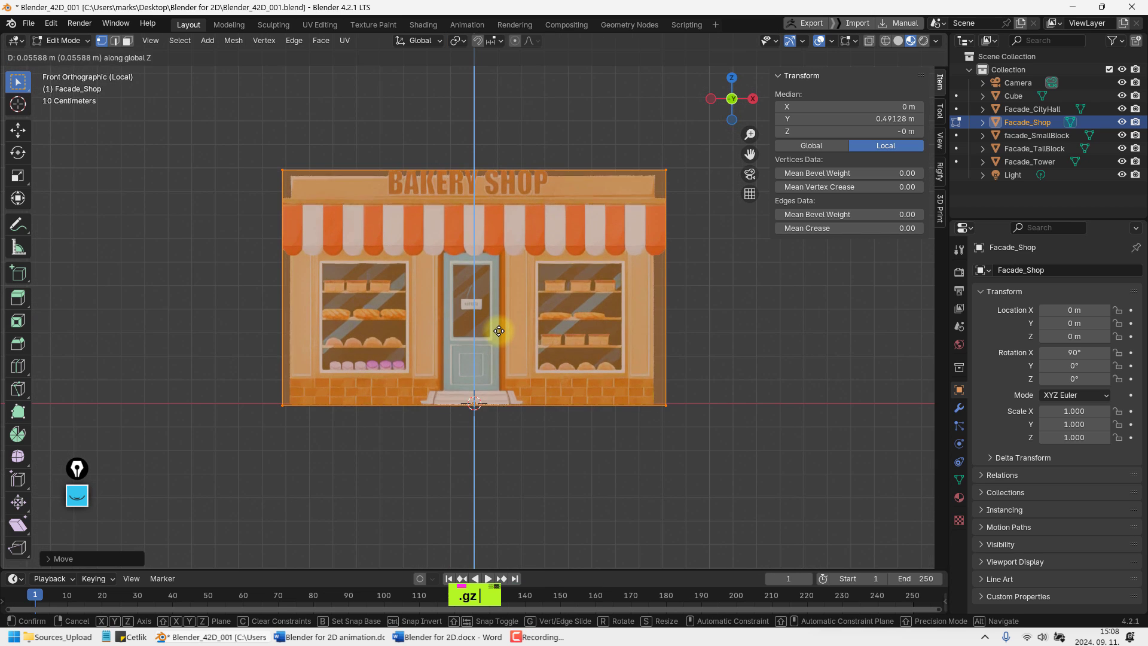
click(499, 331)
key(Tab)
Scale the shop plane uniformly to about 3.29, giving about 5.36 m width and 3.29 m height, and apply its rotation and scale
scroll(496, 331, down, 6)
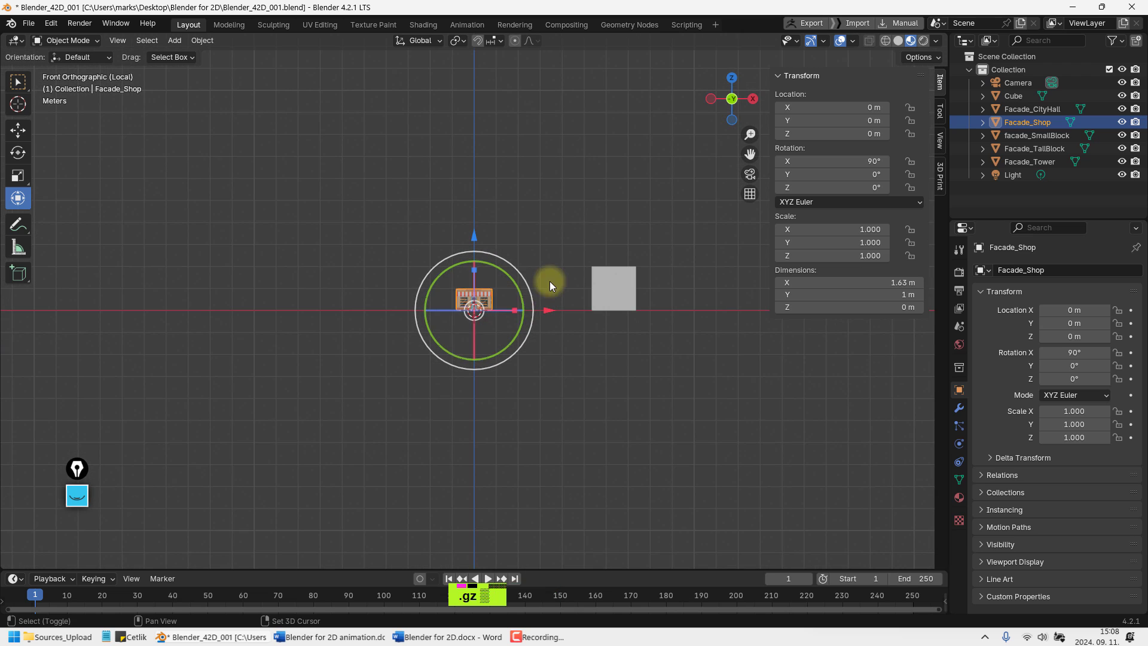
key(s)
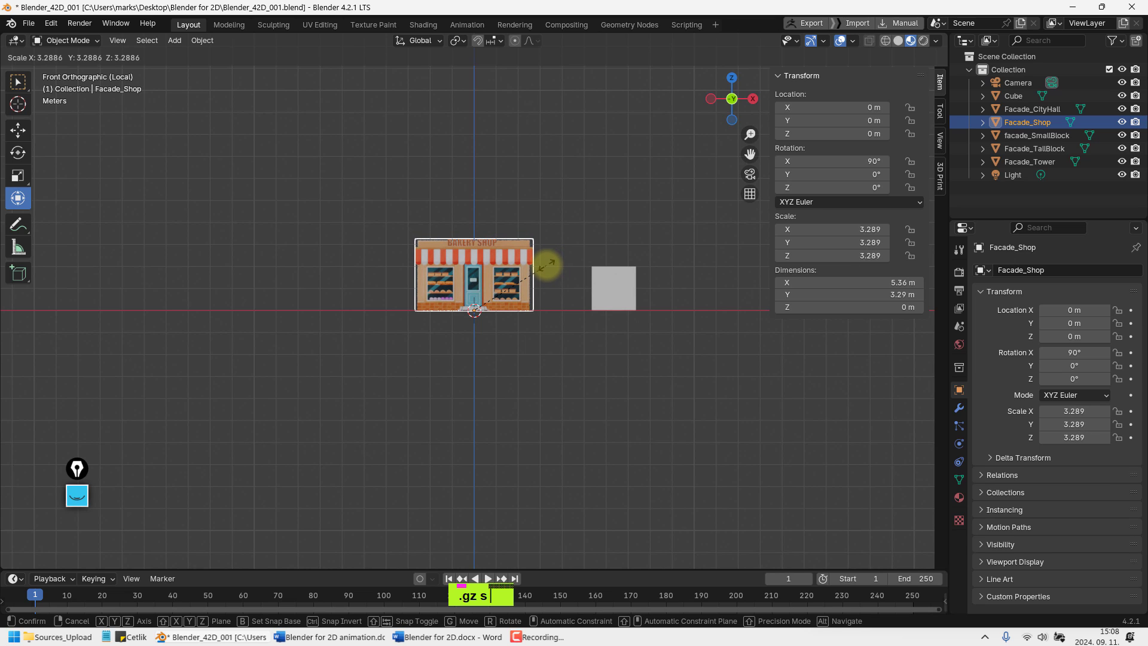
click(546, 263)
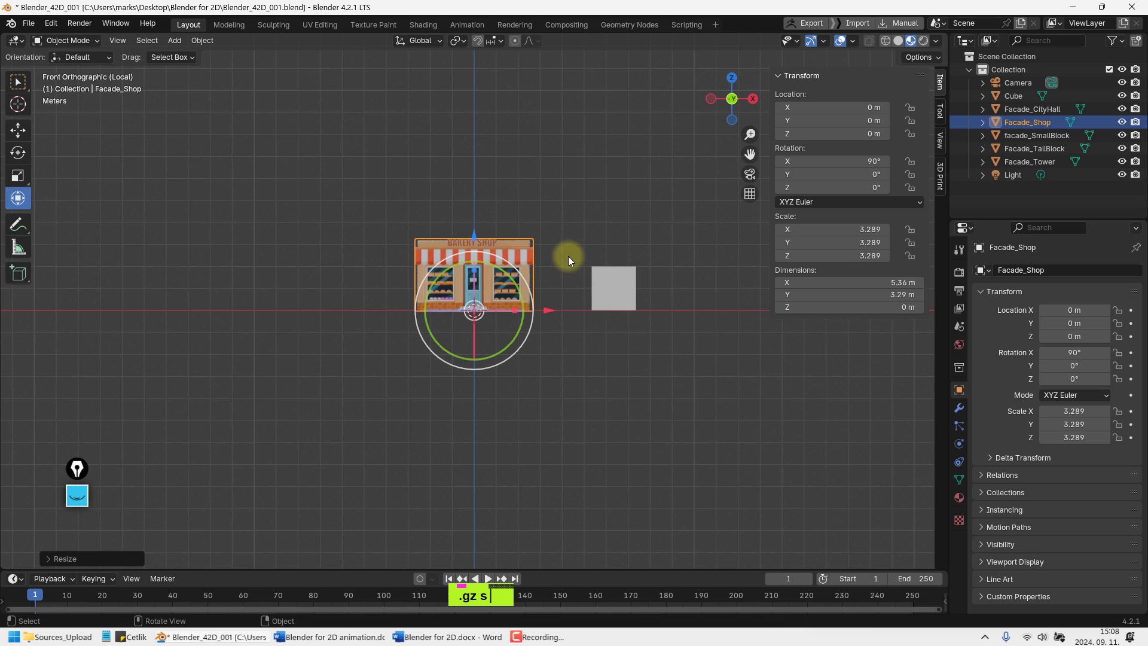
key(ctrl+a)
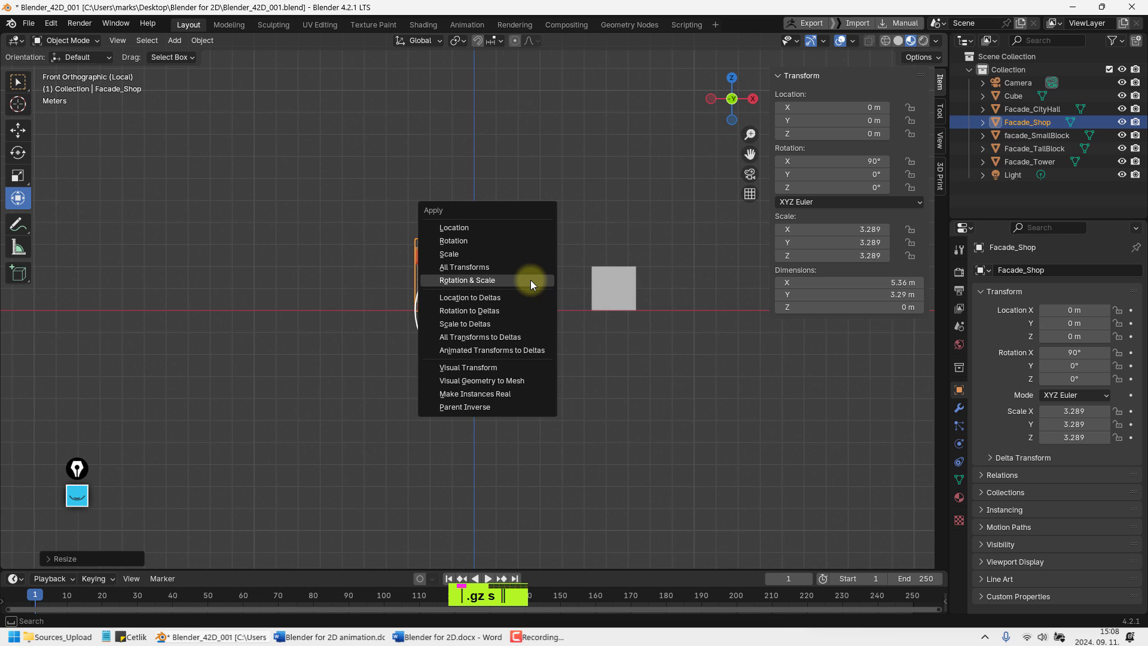
click(529, 280)
Leave local view and move the shop plane along X to about 22 m, between the cube and the tall block
scroll(538, 272, down, 6)
shift+middle_drag(546, 274, 336, 289)
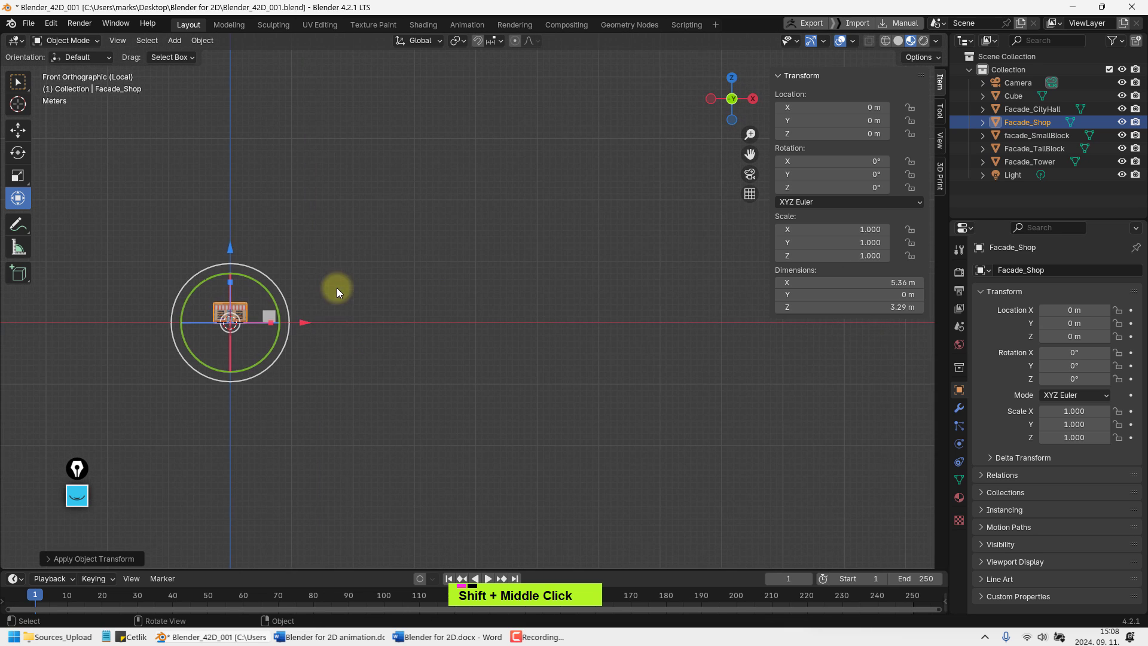
drag(303, 325, 535, 327)
key(KP_Divide)
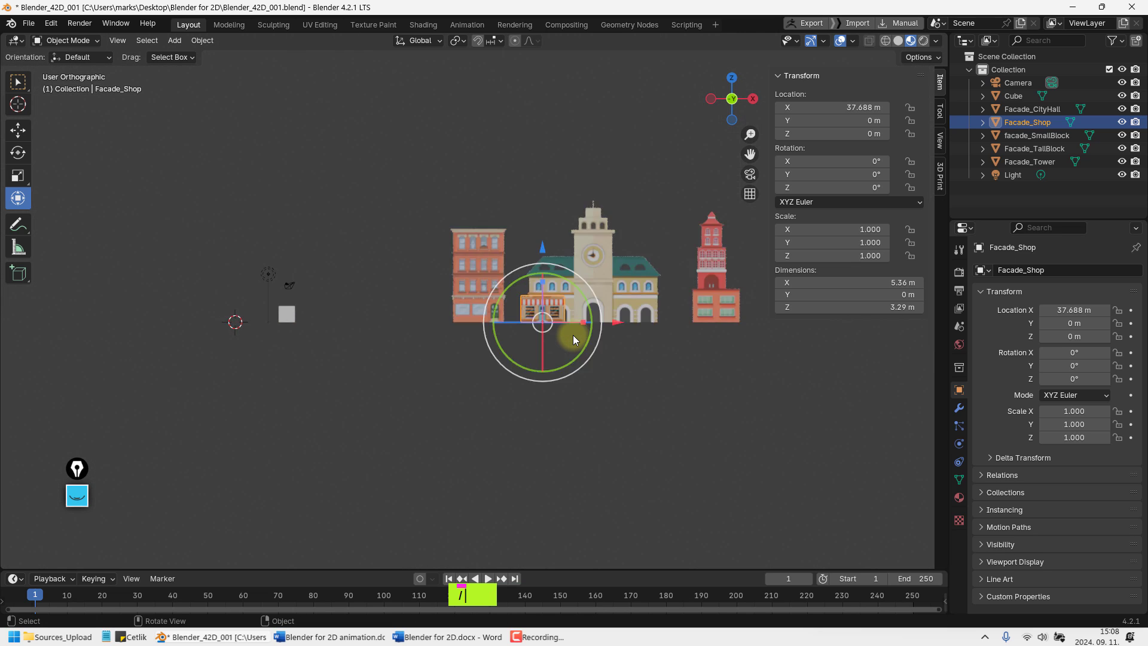
scroll(573, 335, down, 6)
shift+middle_drag(503, 370, 374, 382)
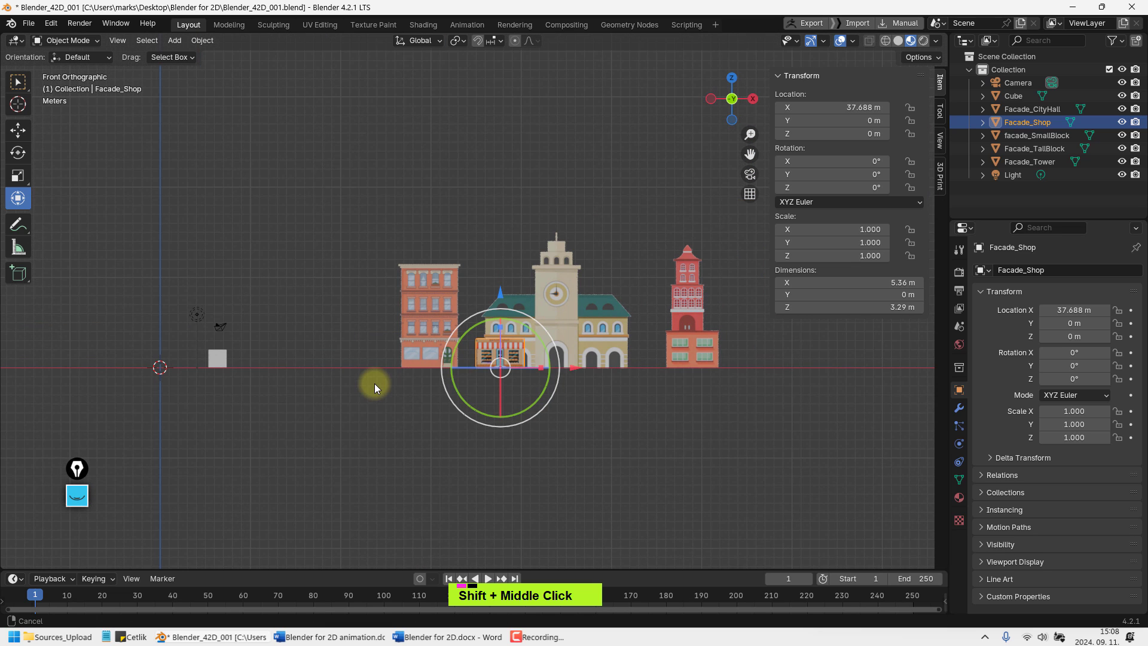
drag(577, 366, 436, 370)
shift+middle_drag(402, 395, 479, 367)
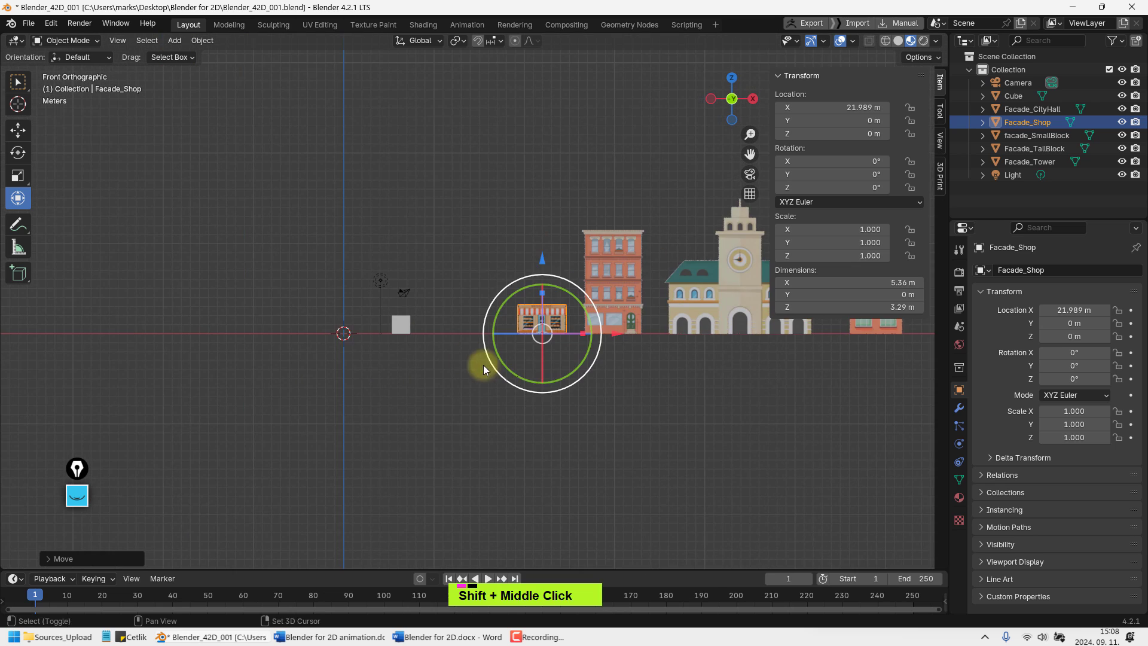
Set the small block plane's Z rotation to 0° so it faces the front view
scroll(350, 342, up, 2)
shift+middle_drag(349, 342, 562, 333)
click(411, 331)
scroll(412, 330, up, 2)
key(KP_1)
scroll(435, 331, up, 2)
text(0)
key(Return)
scroll(629, 320, up, 2)
Raise the small block plane's geometry about 0.49 m along Z in Edit Mode so its base sits at the object origin
shift+middle_drag(629, 320, 576, 327)
key(Tab)
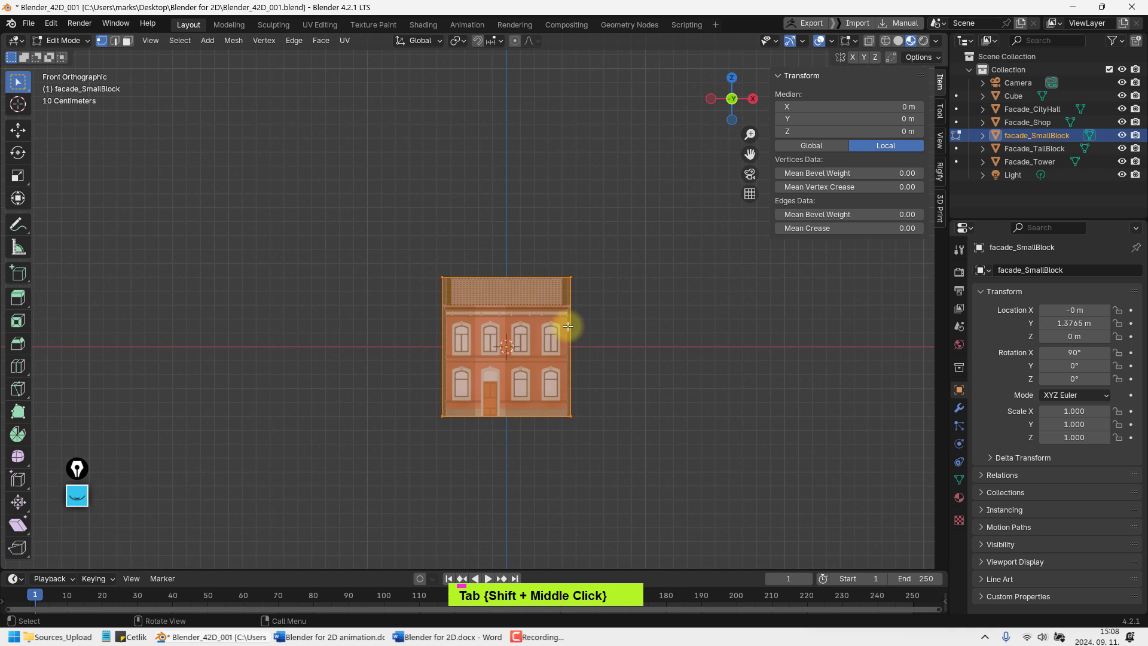
key(KP_Decimal)
key(g)
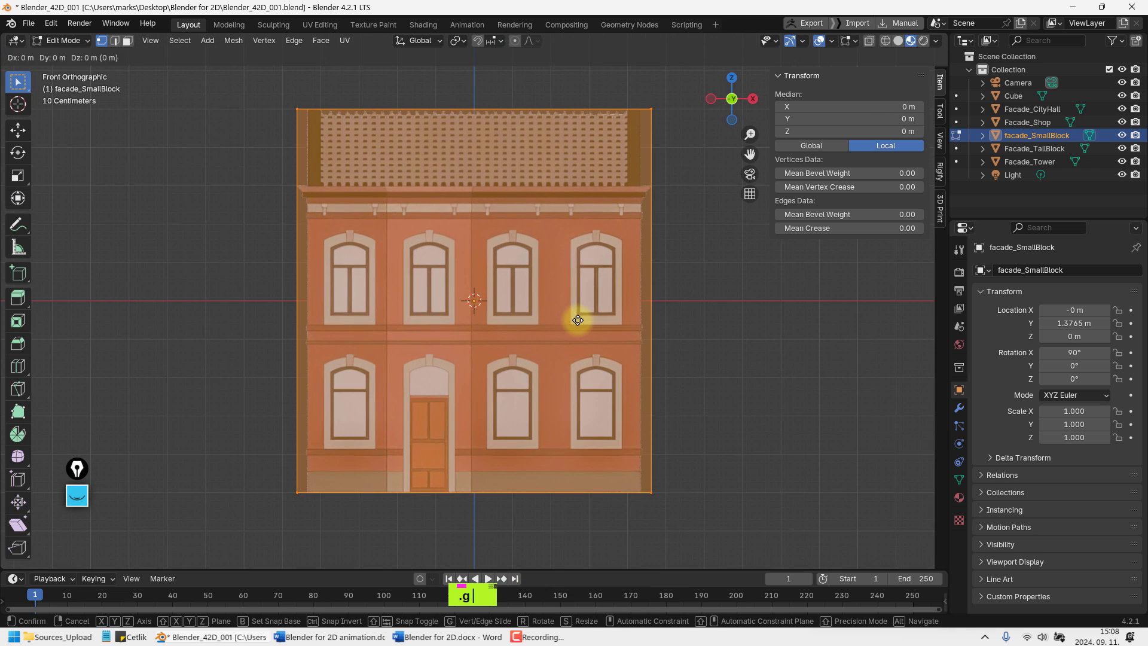
key(z)
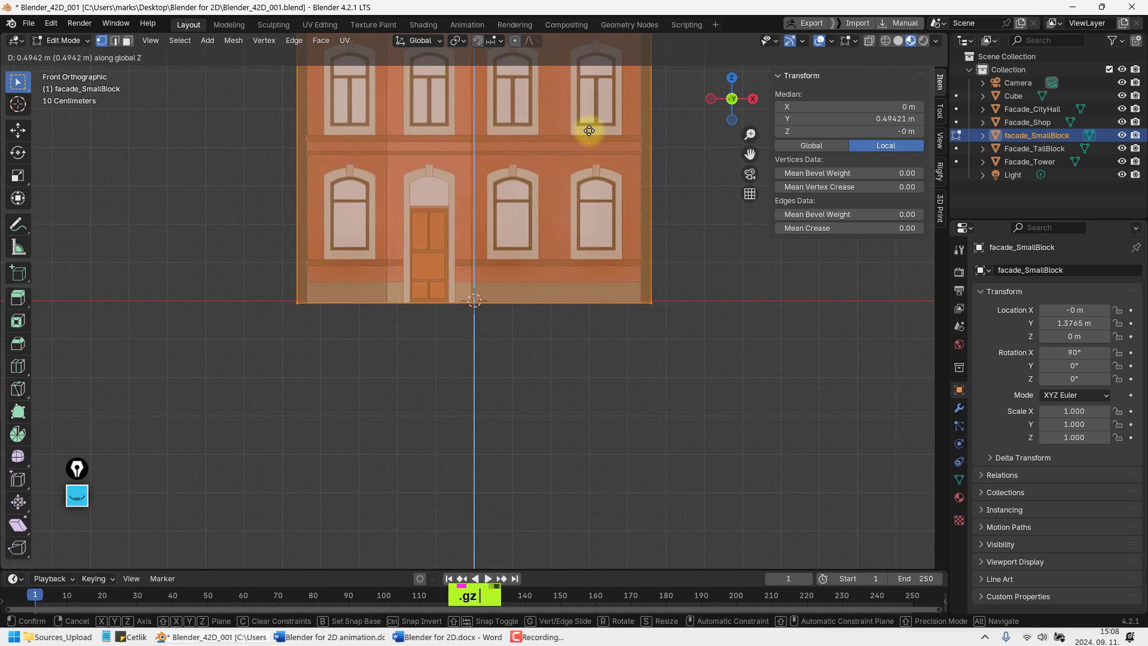
click(589, 131)
key(Tab)
Scale the small block plane uniformly to about 7.57, giving about 6.99 m width and 7.57 m height, and apply its rotation and scale
scroll(486, 229, down, 10)
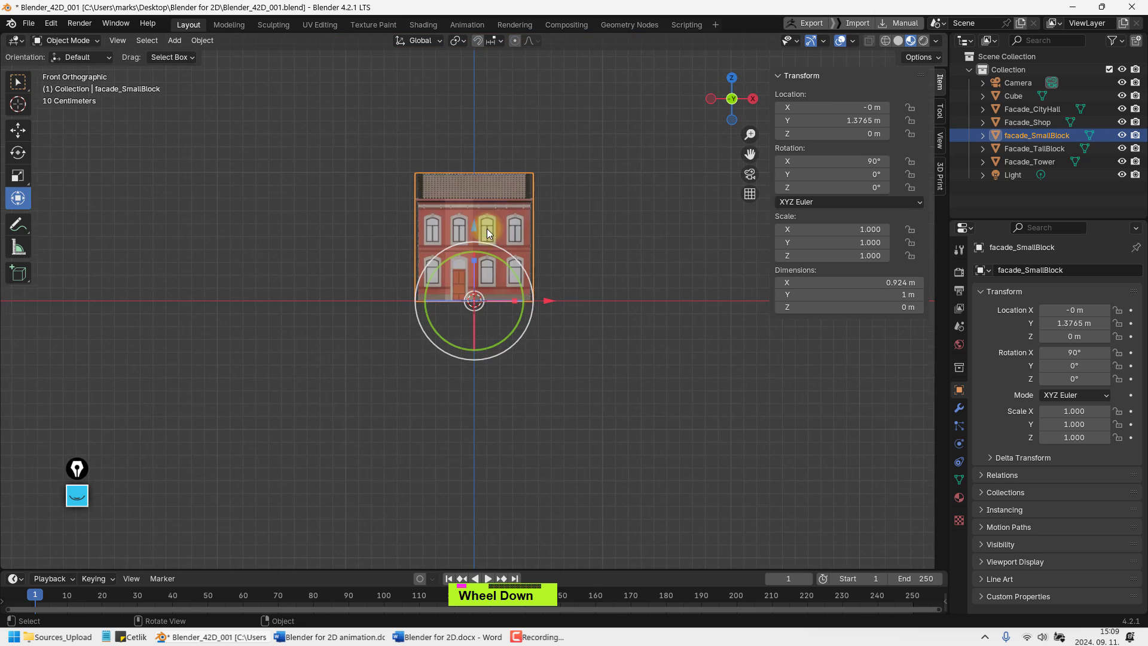
shift+middle_drag(495, 265, 397, 299)
key(s)
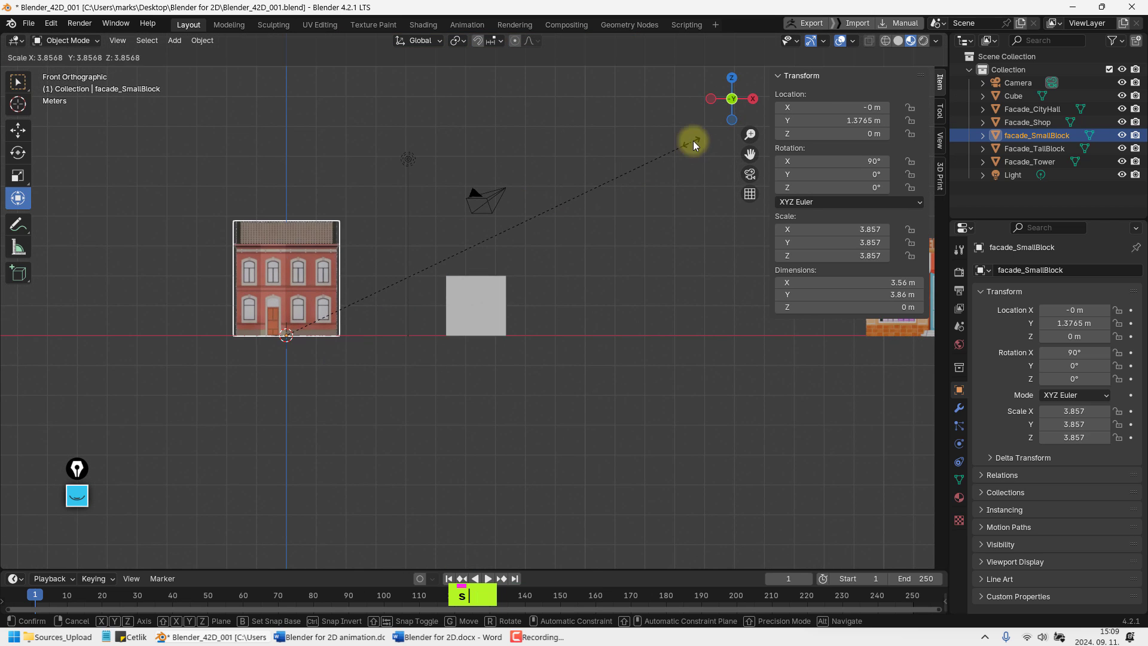
click(692, 141)
key(s)
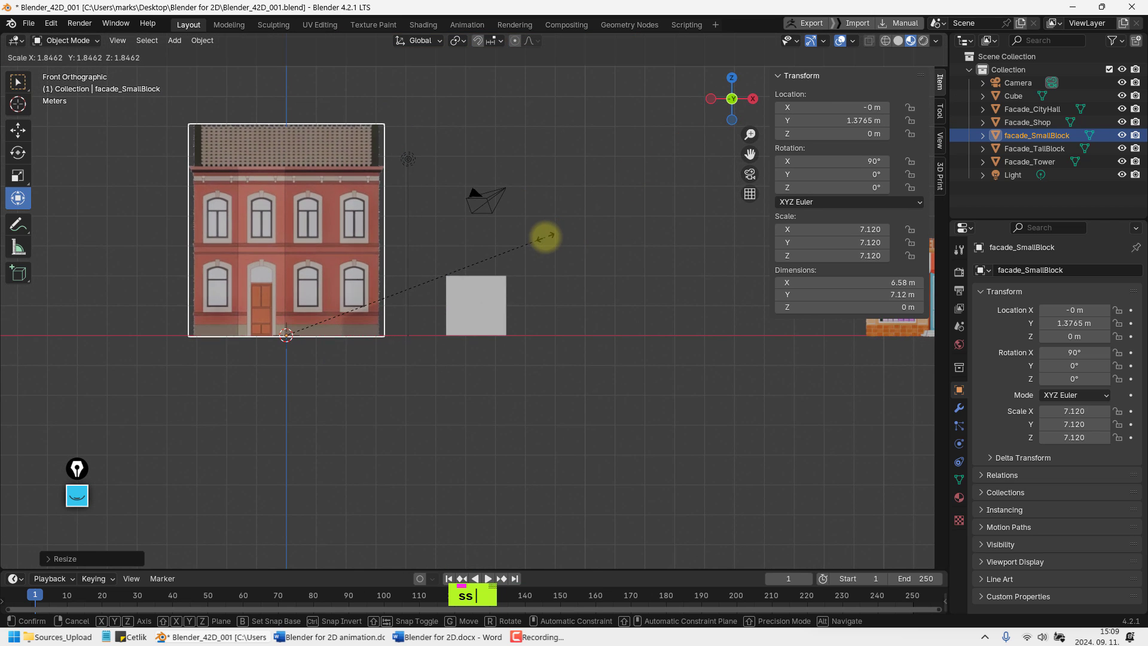
click(382, 271)
scroll(382, 272, down, 5)
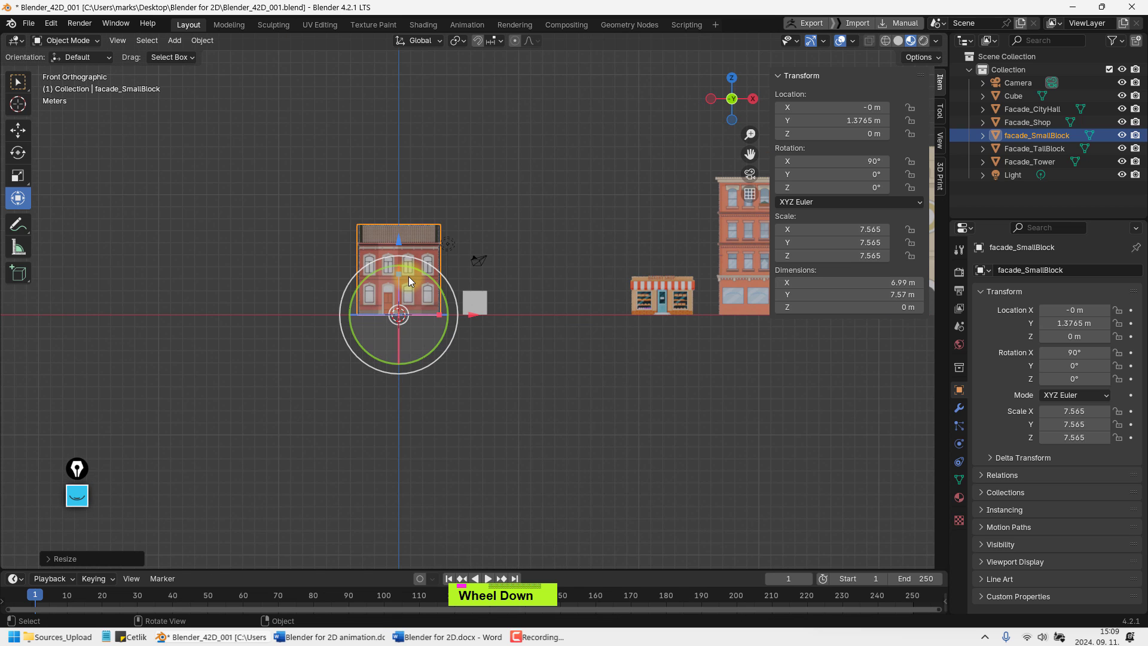
key(ctrl+a)
click(407, 276)
Move the small block plane along X to about 14.9 m, between the cube and the shop
scroll(406, 280, down, 2)
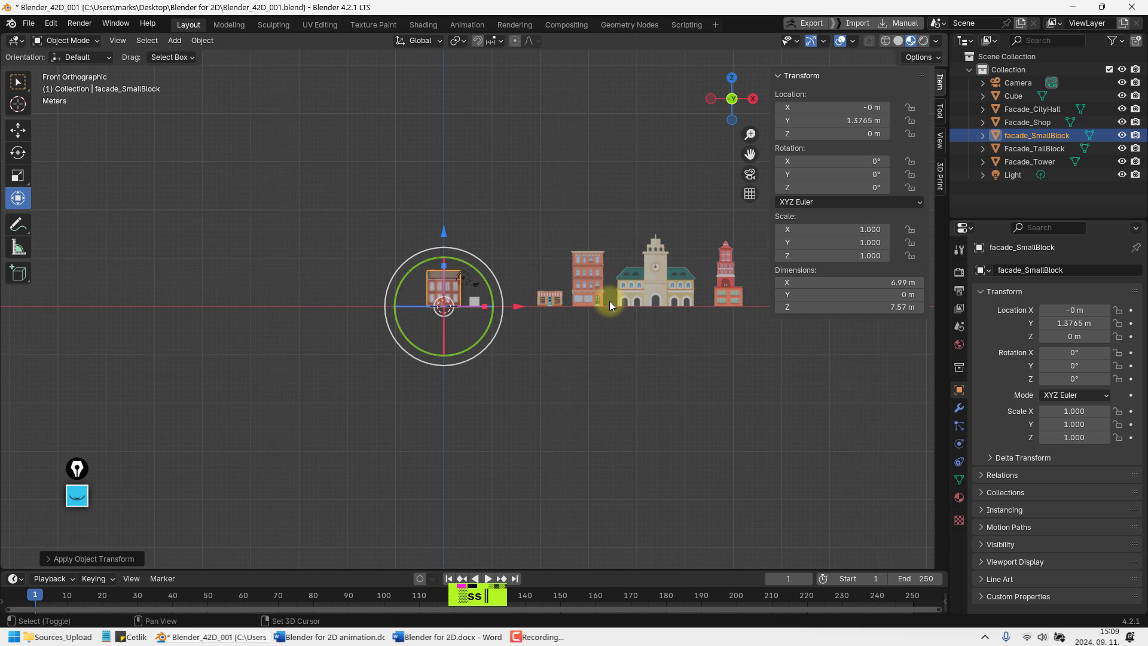
shift+middle_drag(508, 311, 339, 334)
drag(338, 334, 405, 326)
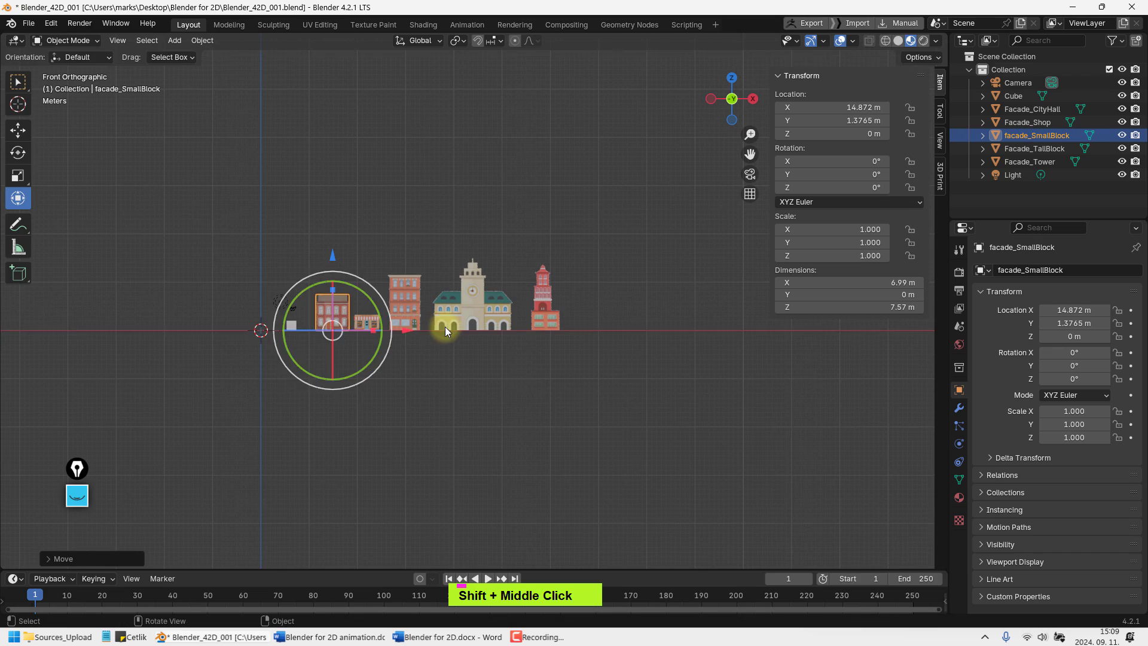
middle_drag(404, 326, 571, 288)
scroll(559, 330, up, 2)
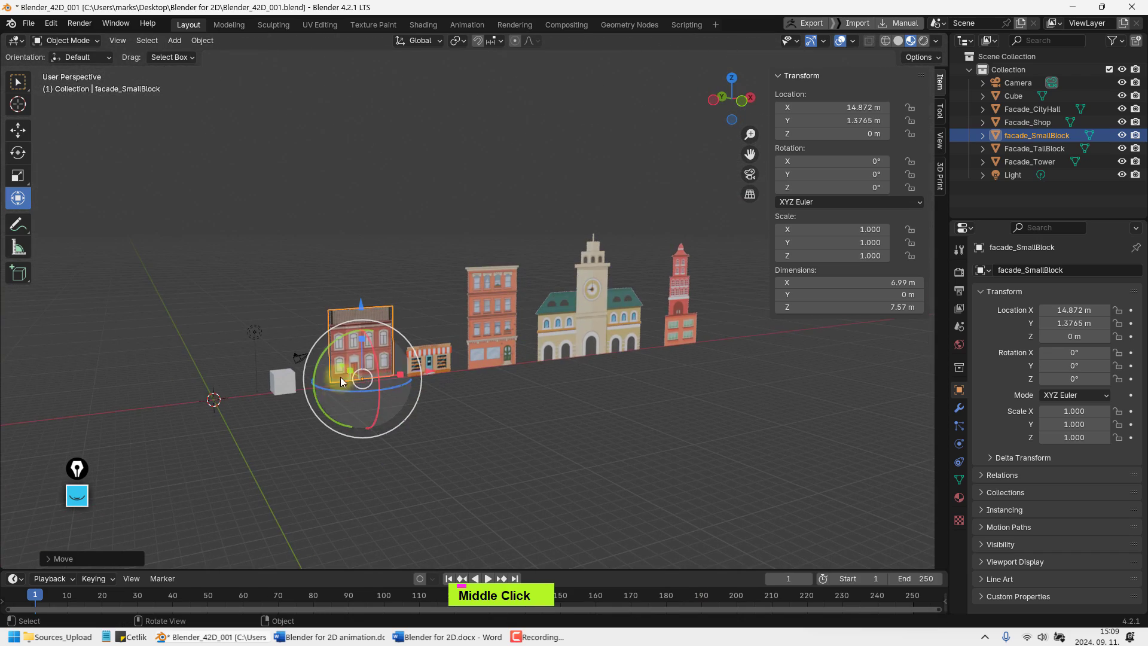
Try raising the city hall to about 0.93 m along Z, then undo the move
click(601, 329)
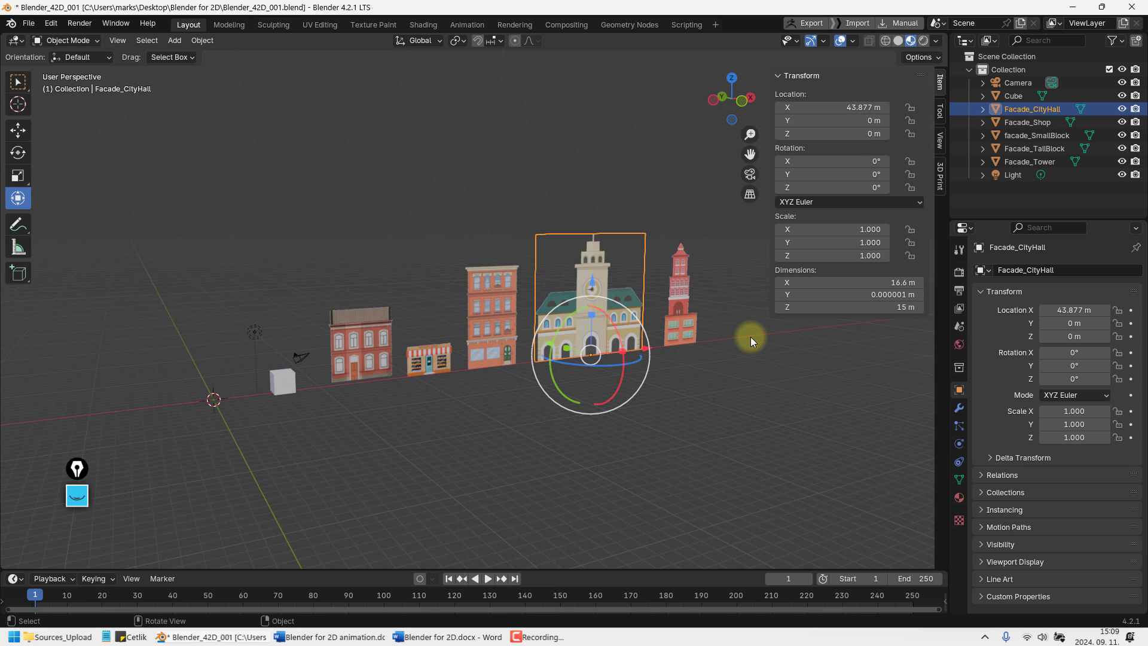
key(n)
key(n)
drag(814, 130, 888, 136)
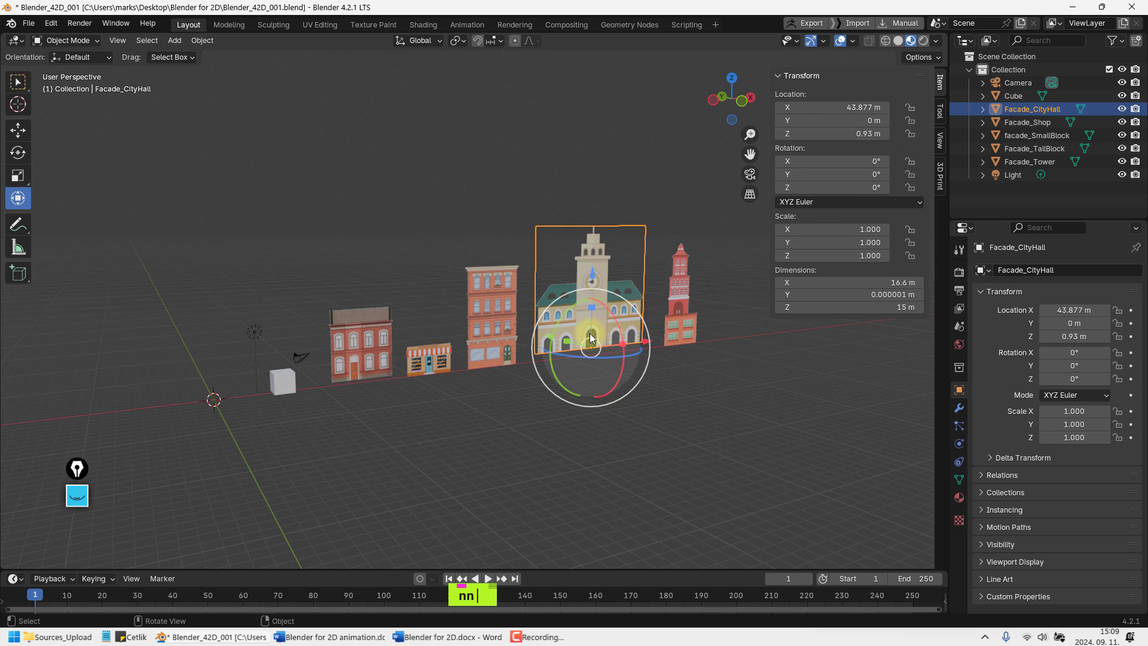
key(ctrl+z)
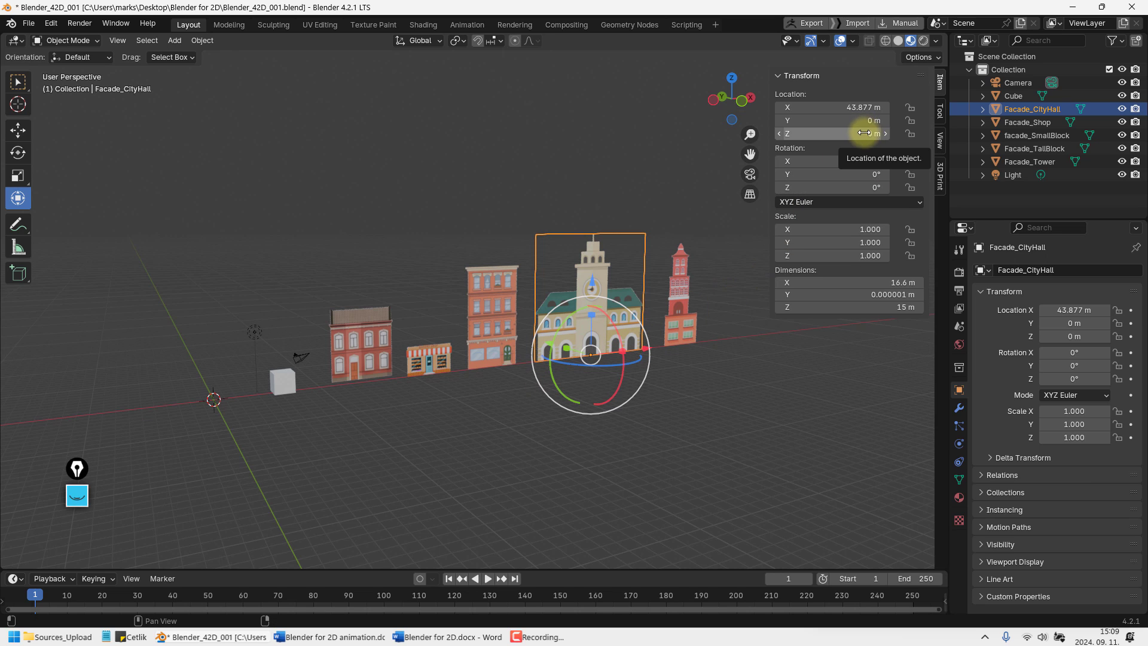
Shift the city hall to about 45.8 m on X and 3.56 m on Y using its location values
shift+middle_drag(622, 291, 655, 382)
drag(822, 114, 879, 499)
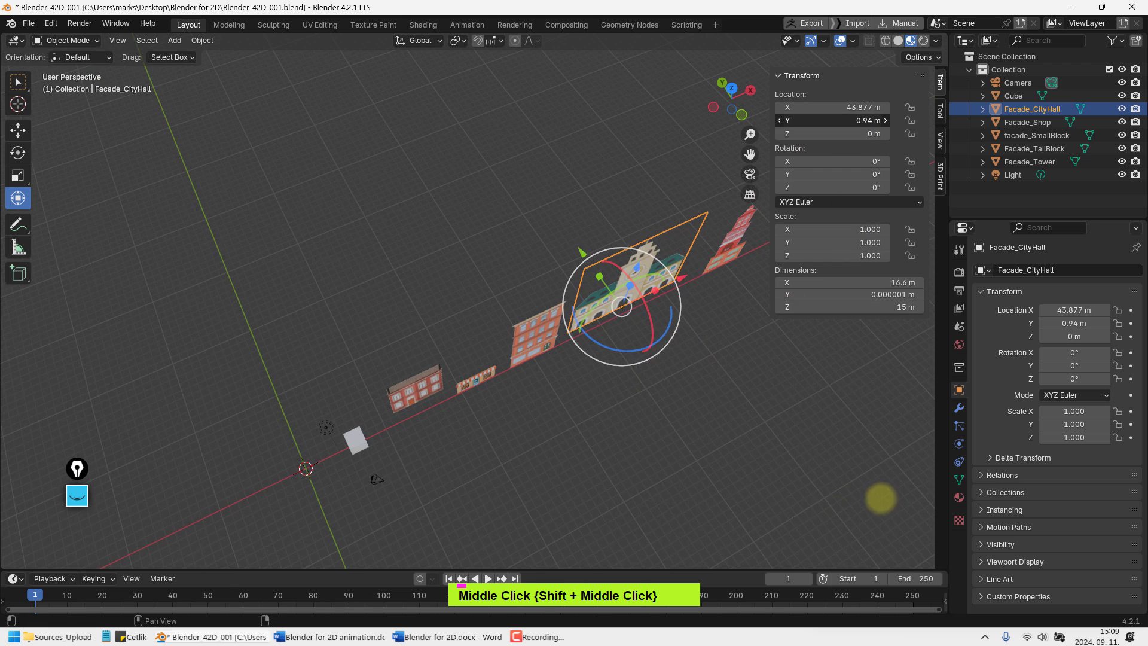
drag(843, 108, 710, 179)
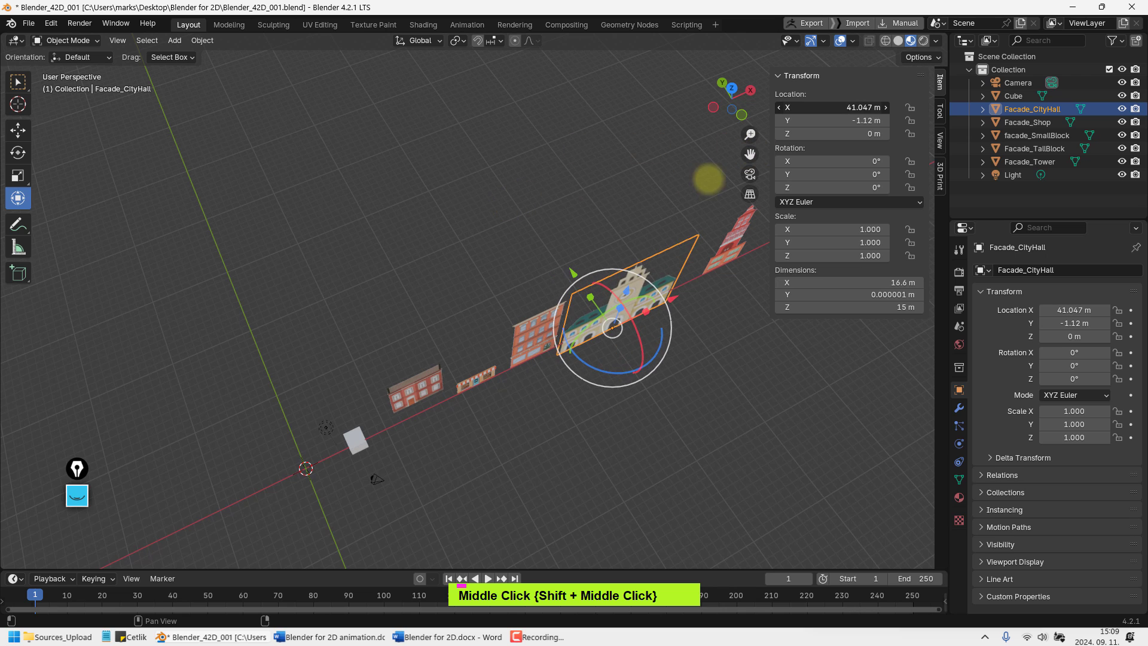
drag(840, 118, 509, 398)
Move the cube along X to about −33.2 m, away from the buildings
middle_drag(510, 398, 447, 303)
shift+click(361, 267)
shift+middle_drag(363, 270, 498, 372)
scroll(524, 273, down, 3)
click(487, 371)
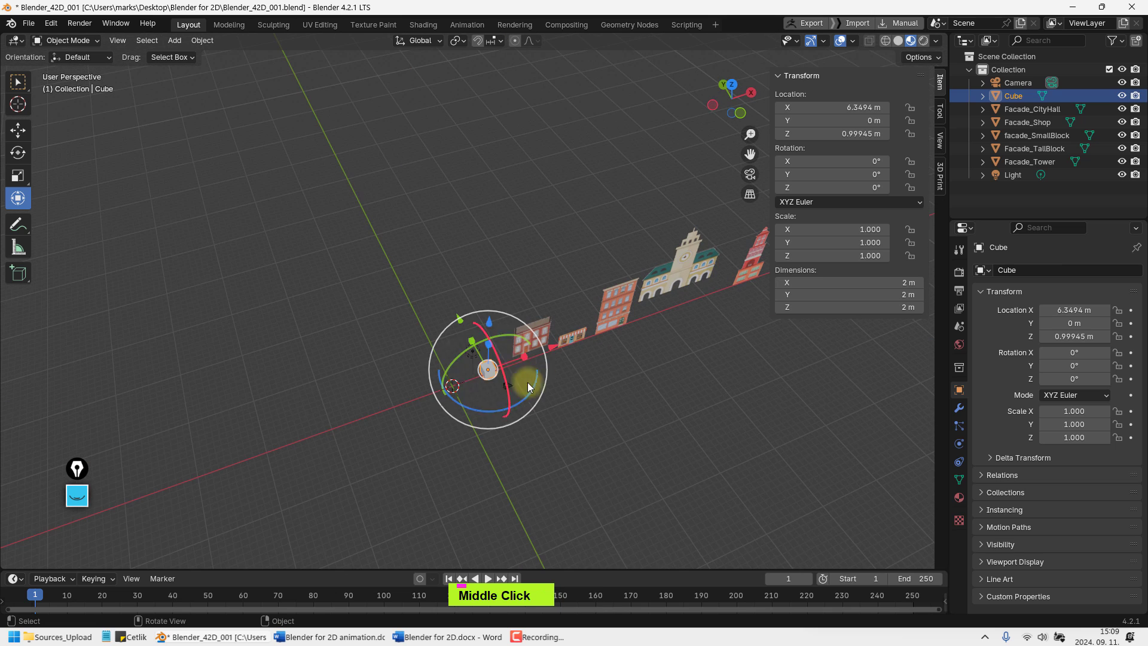
drag(551, 346, 290, 387)
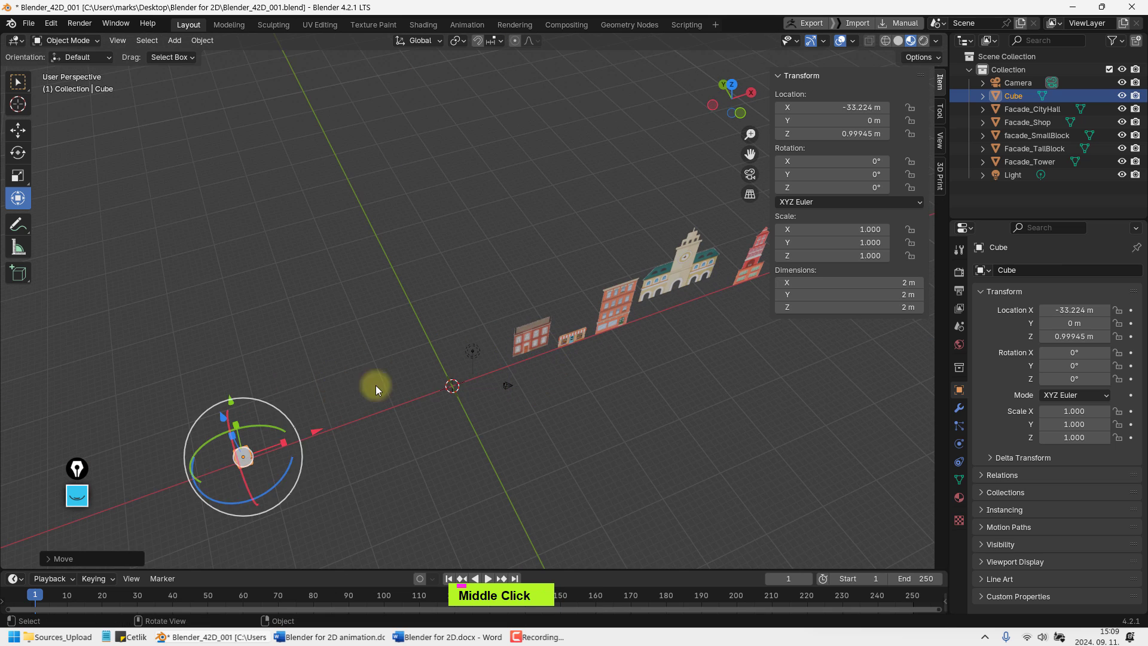
Select the camera and check its current framing through the camera view
middle_drag(375, 385, 443, 400)
scroll(469, 408, up, 2)
click(475, 384)
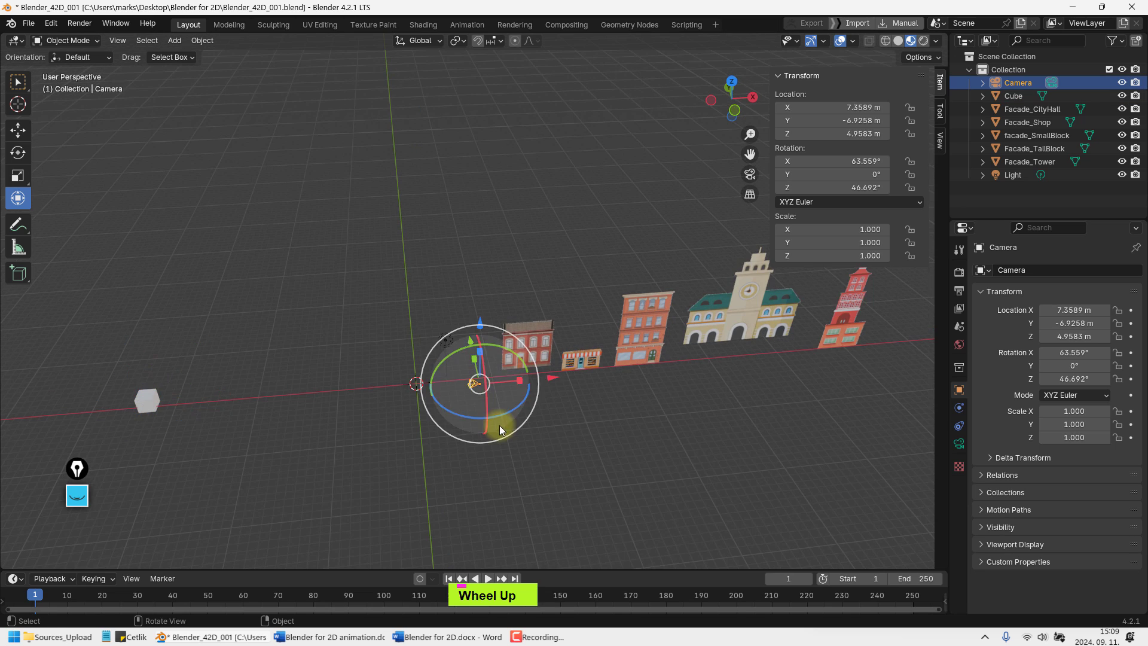
middle_drag(500, 425, 440, 399)
scroll(342, 330, up, 3)
scroll(338, 341, up, 1)
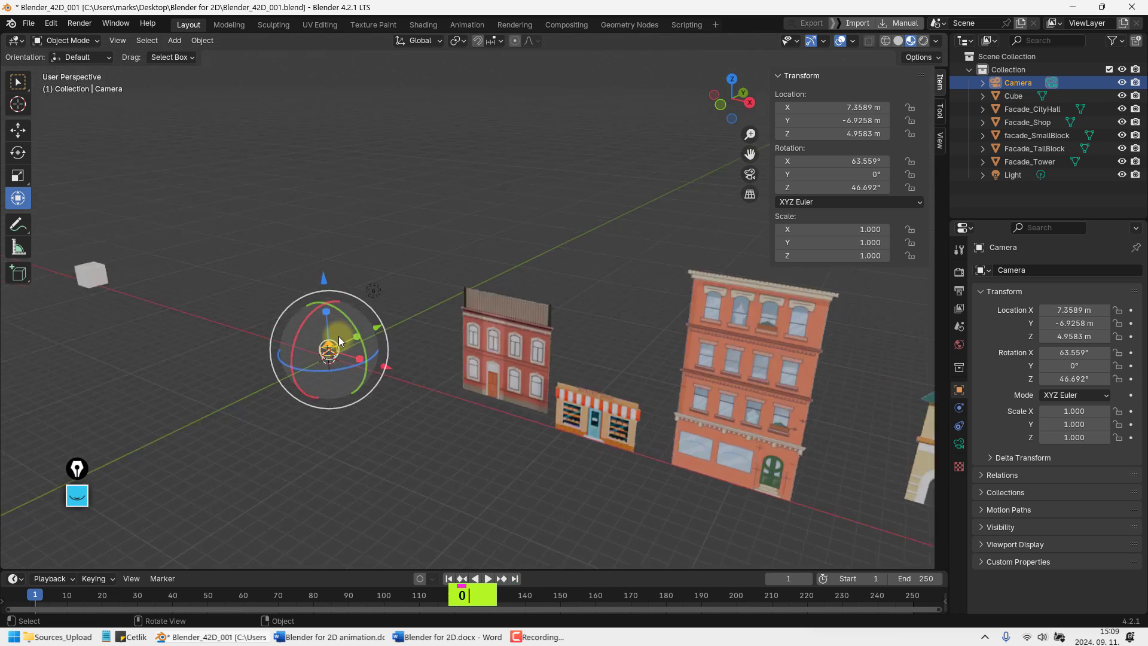
key(KP_0)
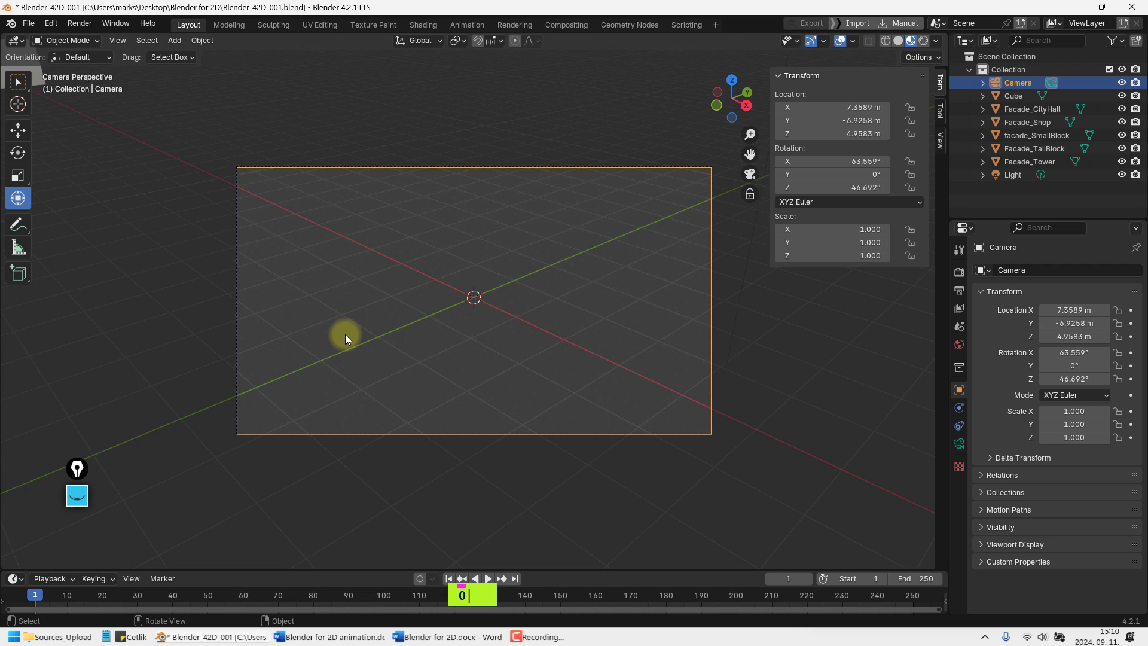
scroll(346, 335, down, 2)
mouse_move(408, 353)
middle_down()
mouse_move(429, 357)
mouse_move(507, 324)
mouse_move(428, 361)
middle_up()
scroll(507, 324, down, 2)
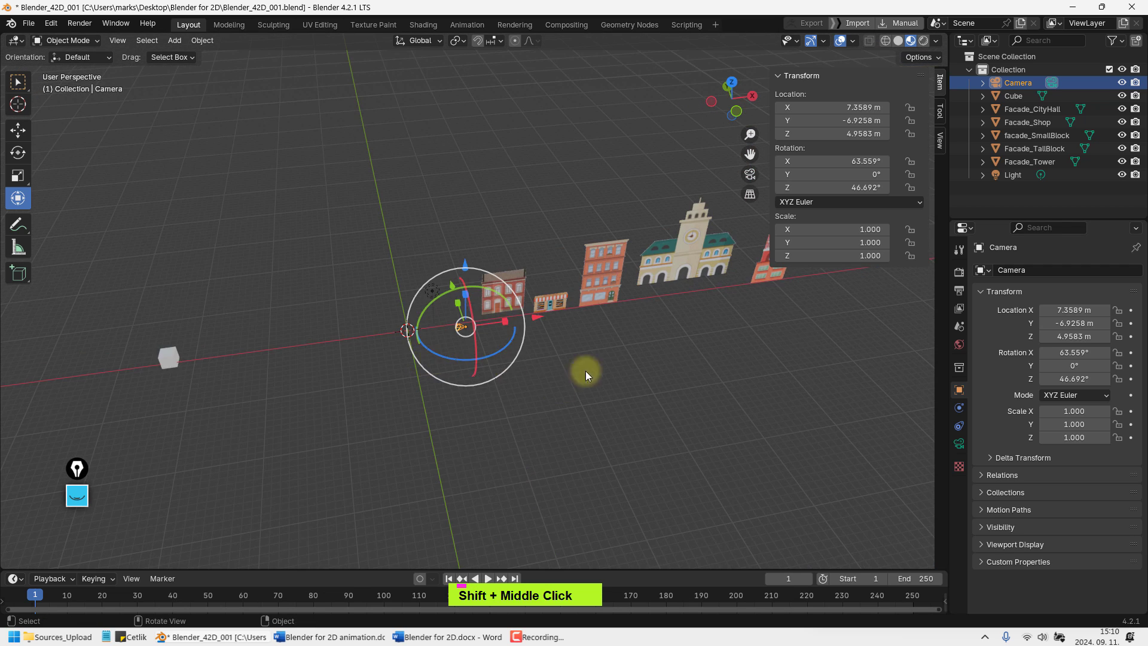
Move the city hall behind the world origin, to about −1.15 m on X and 15.8 m on Y
click(693, 256)
scroll(695, 287, down, 1)
shift+middle_drag(696, 321, 699, 370)
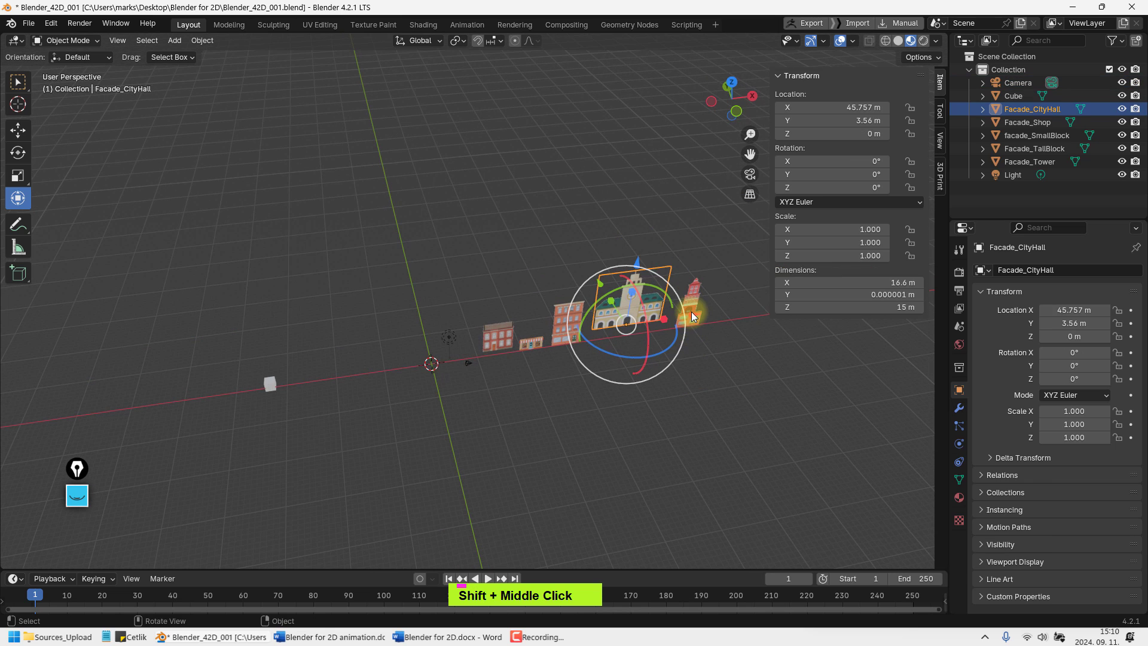
key(g)
key(x)
middle_drag(474, 346, 413, 213)
click(441, 349)
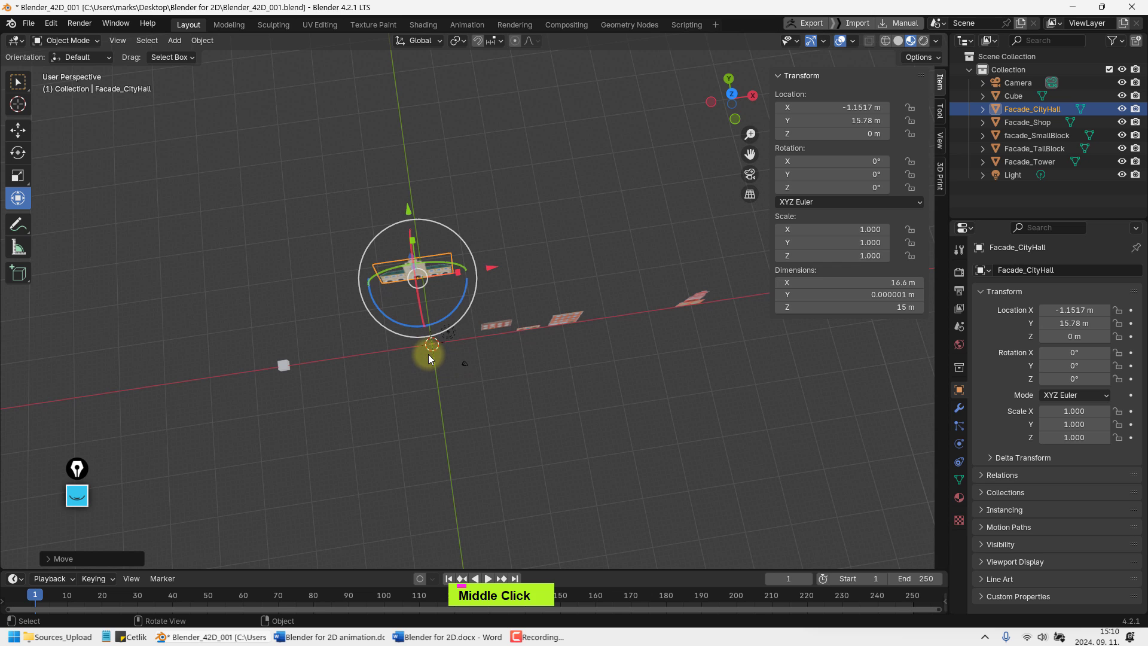
Fine-tune the city hall's place to about −0.13 m on X and 13.5 m on Y
scroll(428, 354, up, 2)
shift+middle_drag(416, 377, 483, 393)
scroll(437, 389, up, 2)
drag(425, 192, 428, 212)
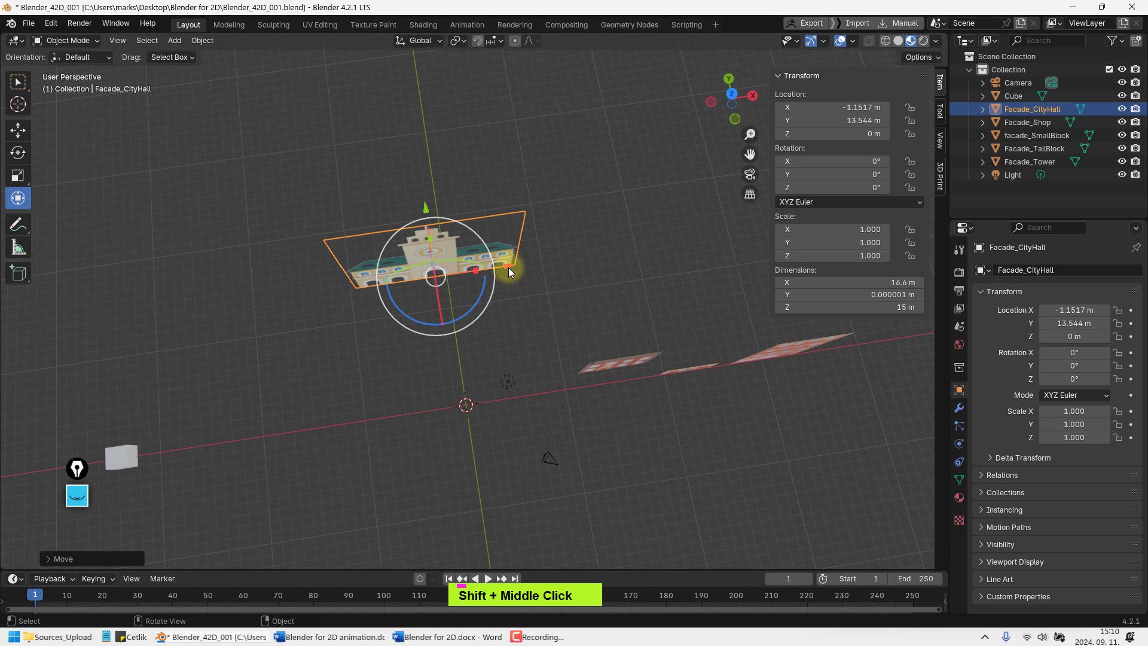
drag(508, 267, 522, 267)
middle_drag(521, 335, 499, 282)
scroll(535, 347, down, 2)
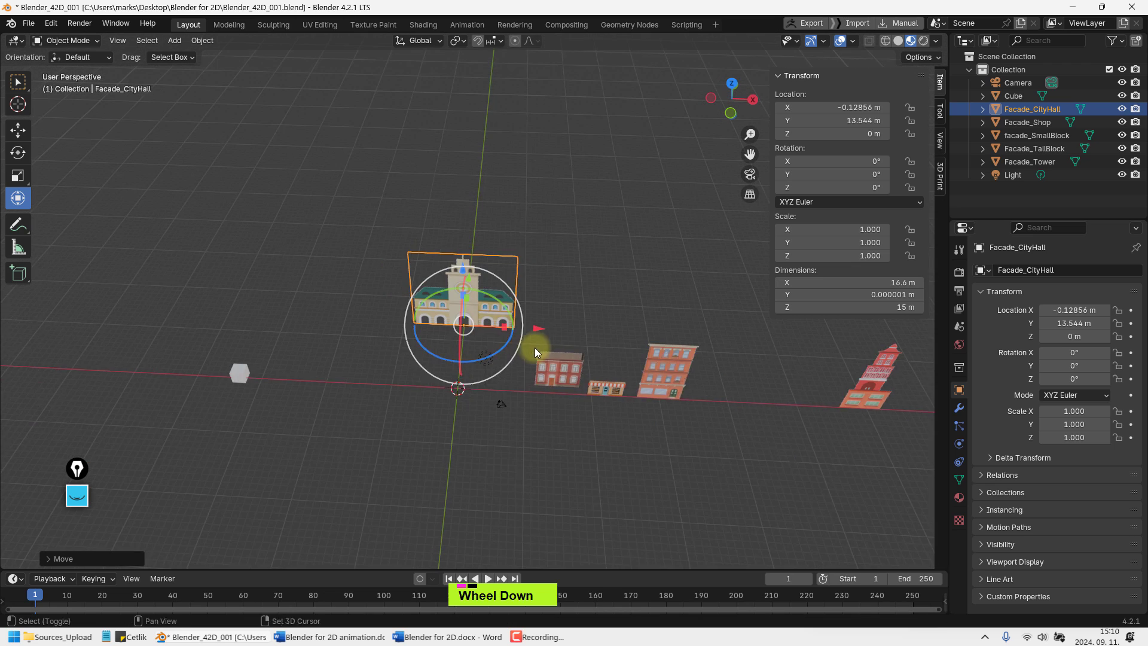
Place the tall block beside the city hall at about X 15 m, Y 11.1 m, and turn it about −21.7° around Z
shift+middle_drag(535, 347, 587, 301)
click(572, 371)
drag(586, 302, 572, 177)
drag(658, 259, 547, 274)
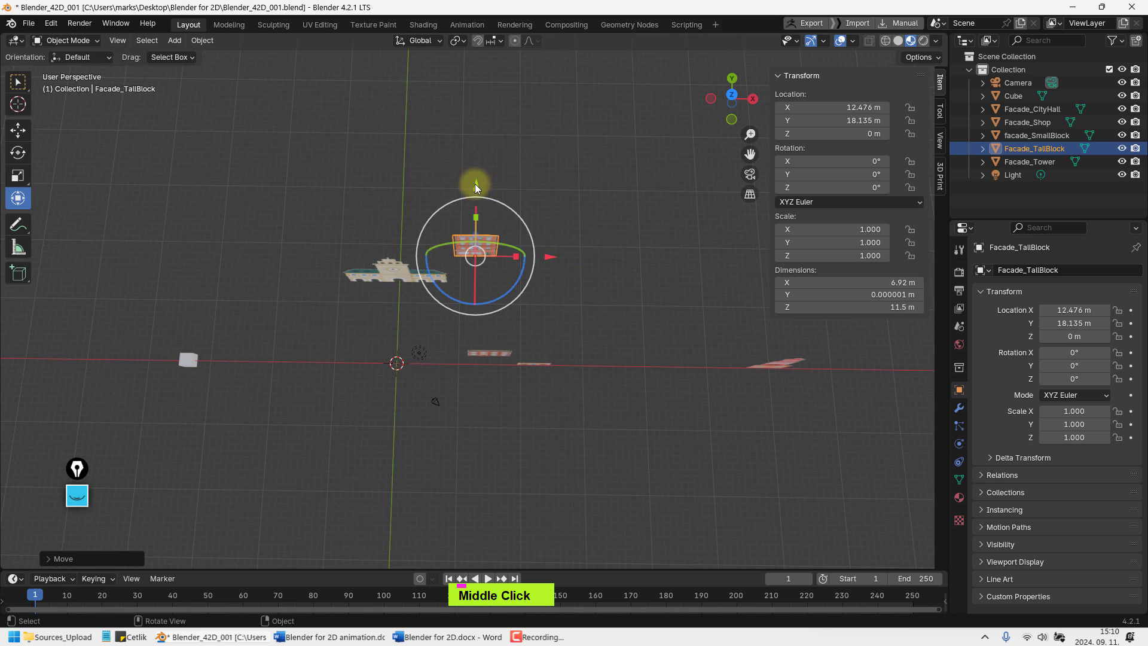
drag(475, 184, 477, 241)
drag(513, 333, 571, 307)
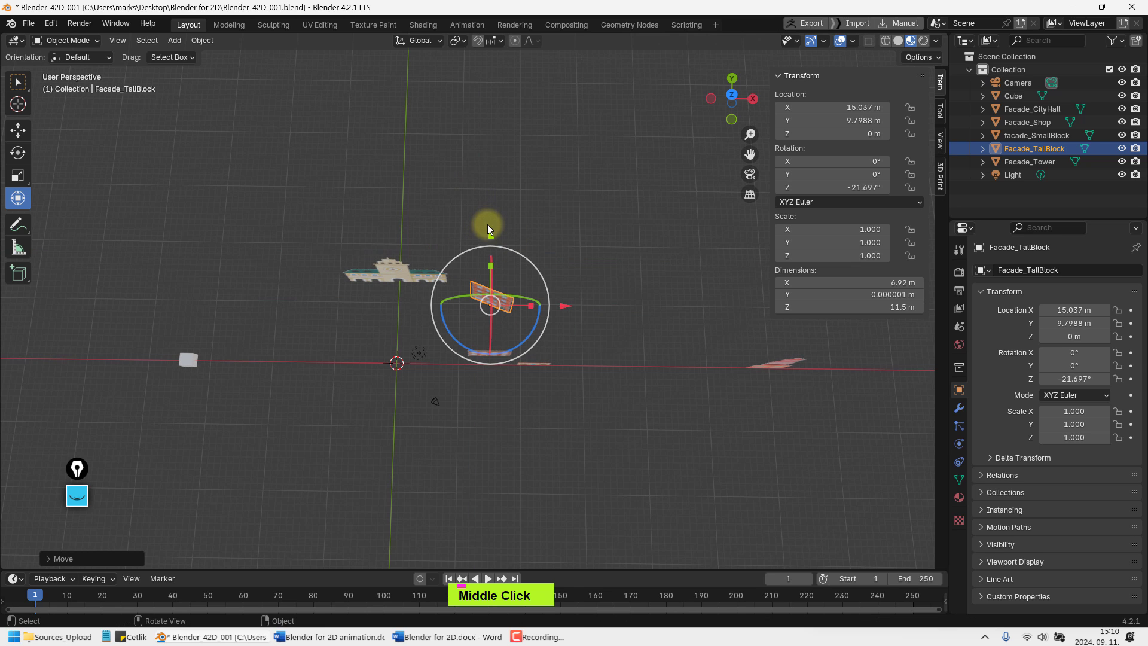
drag(490, 227, 489, 216)
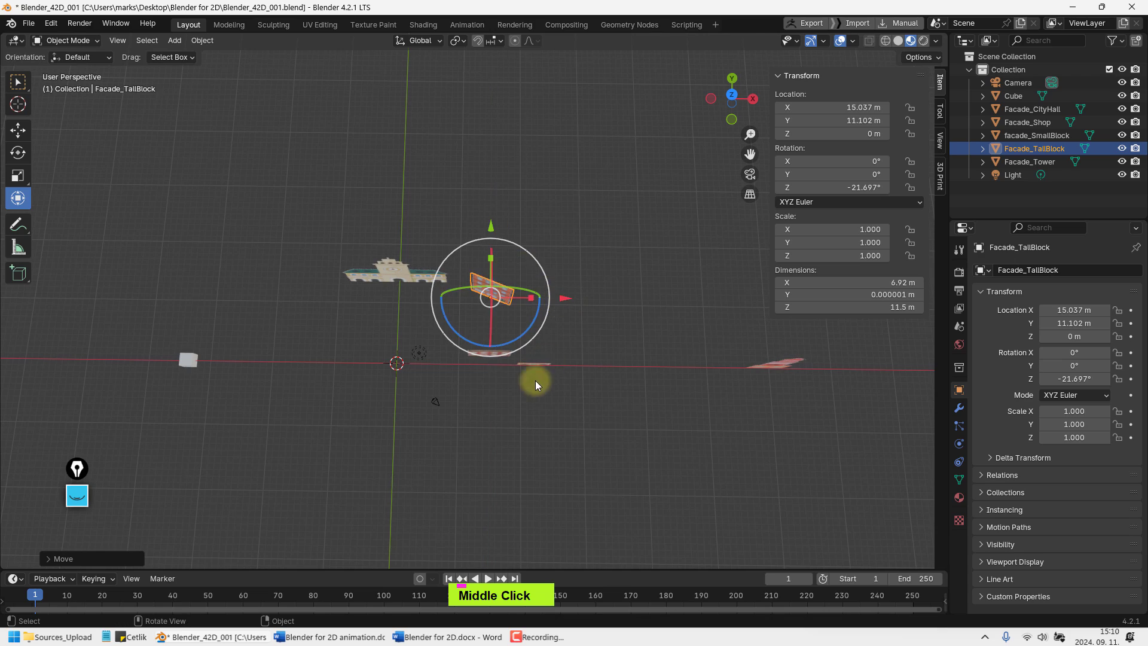
Reduce the tall block's turn around Z to about −6.2°
middle_drag(535, 381, 555, 256)
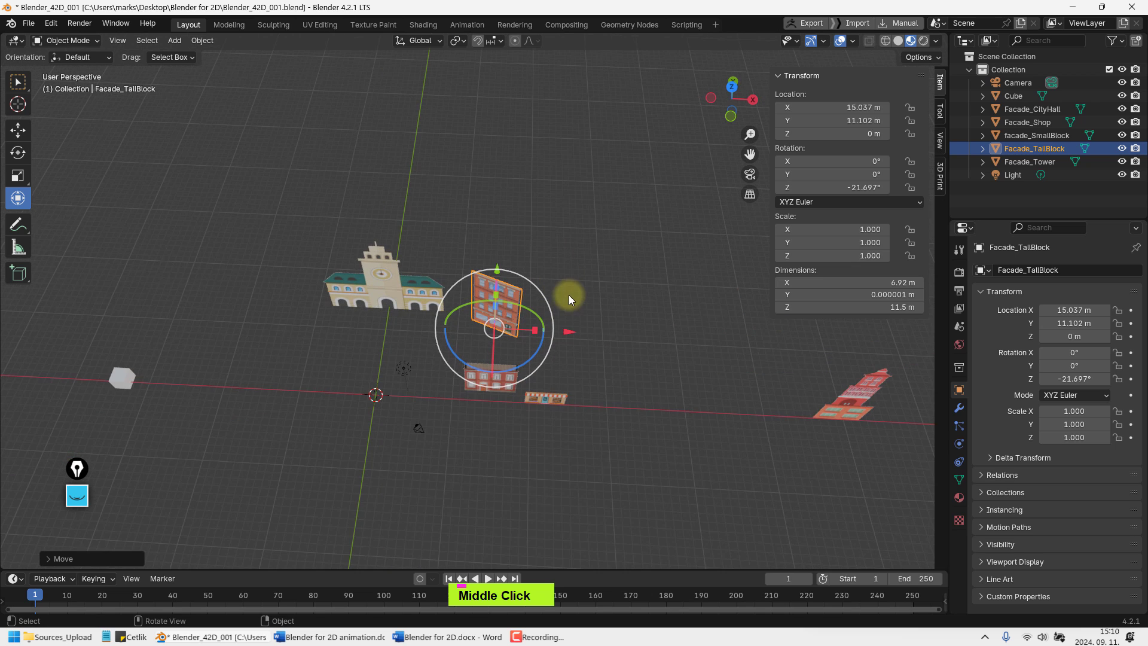
shift+middle_drag(569, 295, 536, 332)
drag(524, 329, 557, 325)
scroll(562, 323, down, 1)
shift+middle_drag(579, 314, 556, 333)
middle_drag(556, 334, 557, 339)
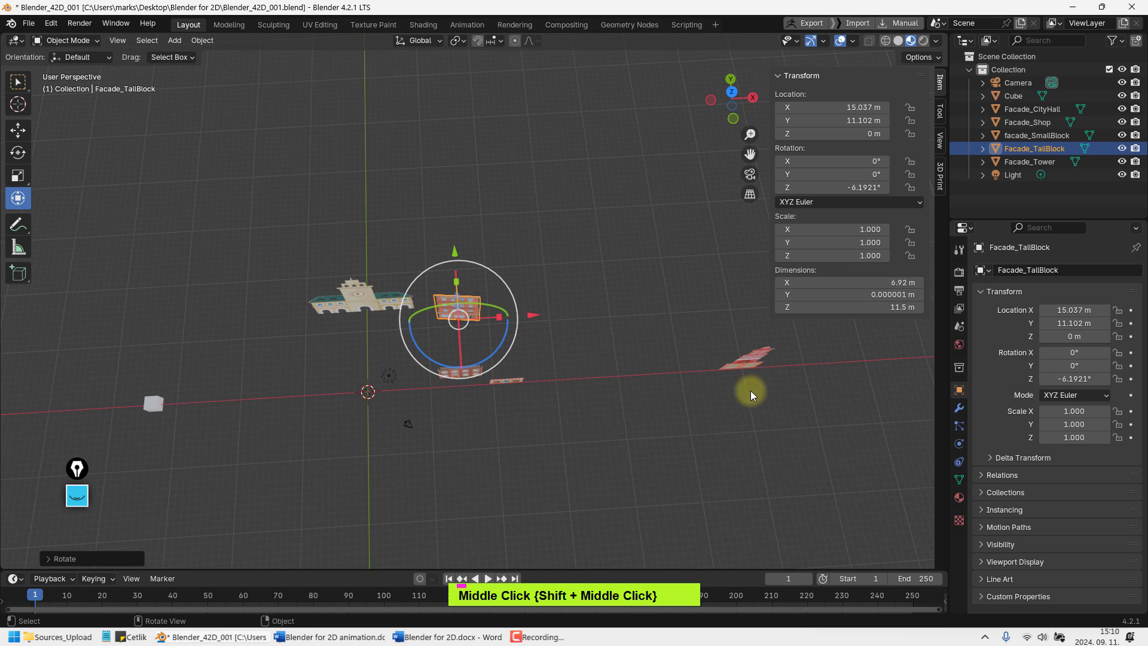
Move the tower behind the city hall and tall block, to about 11 m on X and 18.3 m on Y
click(741, 370)
shift+middle_drag(712, 306, 589, 328)
drag(604, 321, 482, 179)
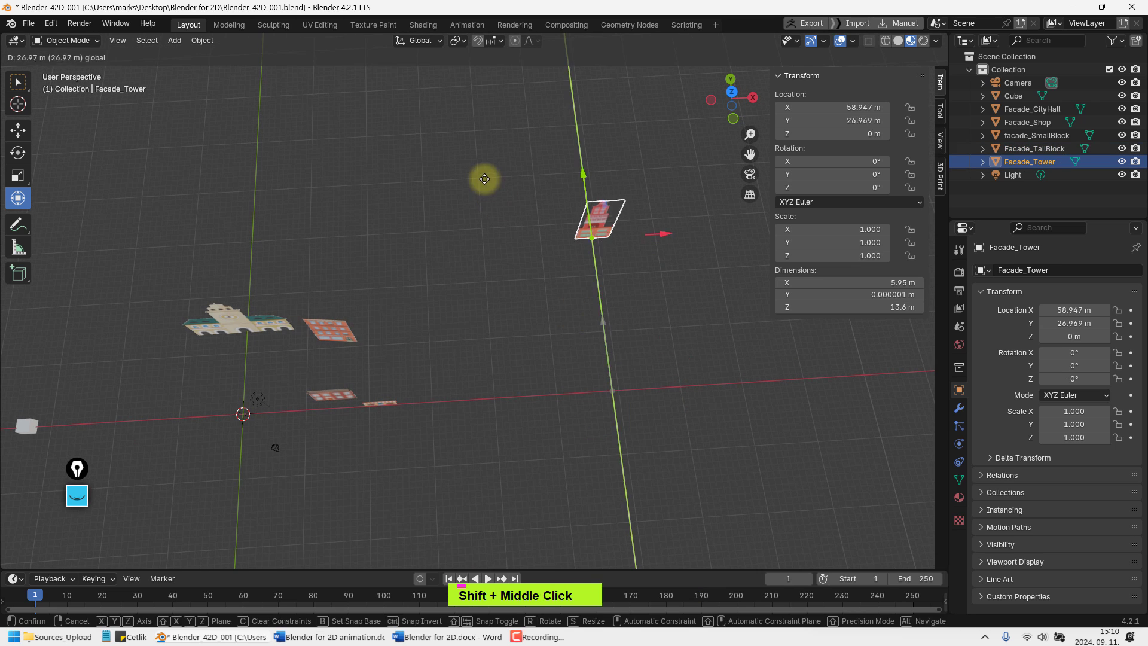
drag(676, 230, 399, 245)
shift+middle_drag(325, 266, 408, 282)
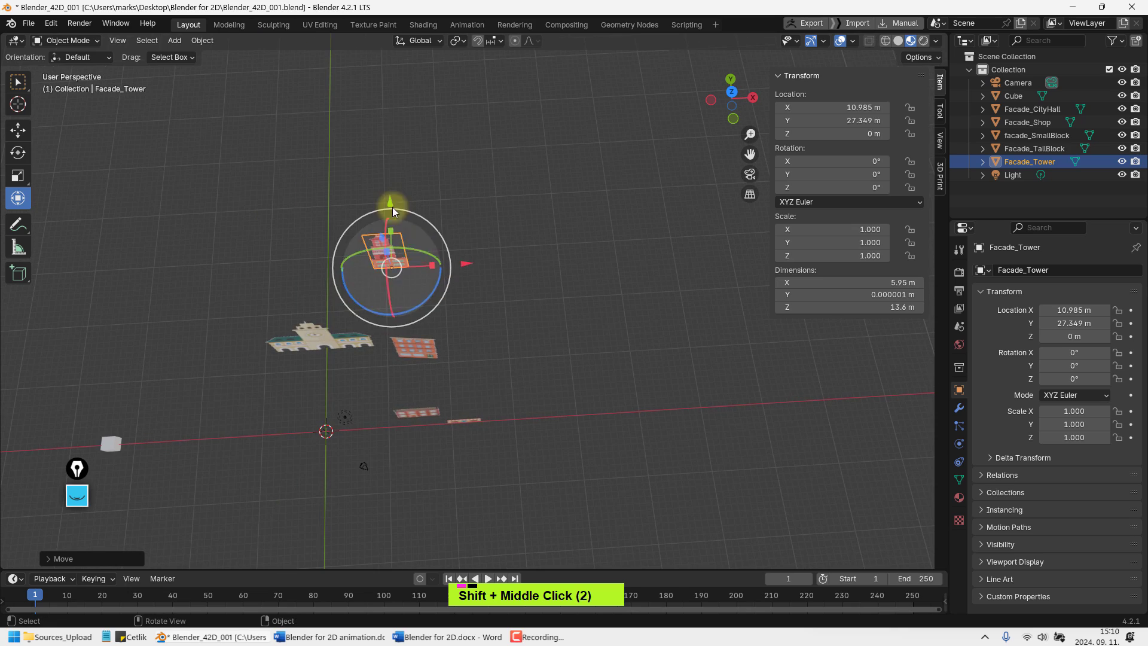
drag(392, 207, 391, 250)
View the layout from the top and turn on the wireframe overlay so the flat facades show as lines
middle_drag(391, 249, 459, 296)
scroll(375, 313, up, 1)
middle_drag(374, 313, 447, 331)
scroll(428, 319, up, 1)
key(KP_7)
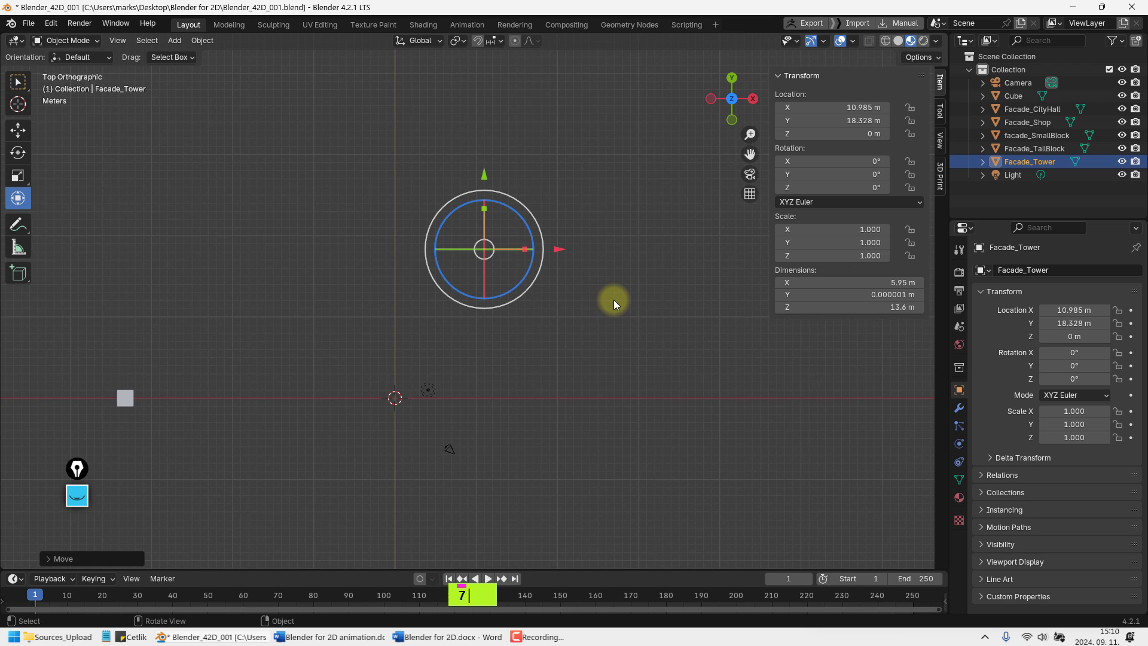
key(ctrl+w)
scroll(593, 282, up, 3)
shift+middle_drag(608, 285, 597, 311)
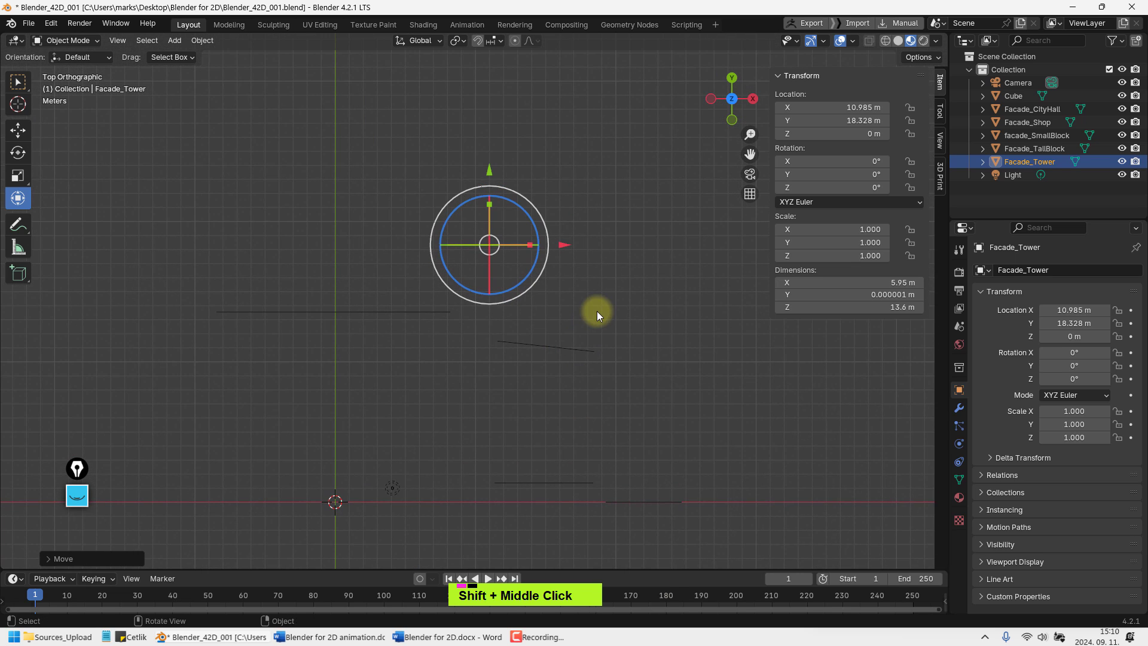
Examine where the Wireframe overlay setting and its Quick Favorites and shortcut options are found
key(q)
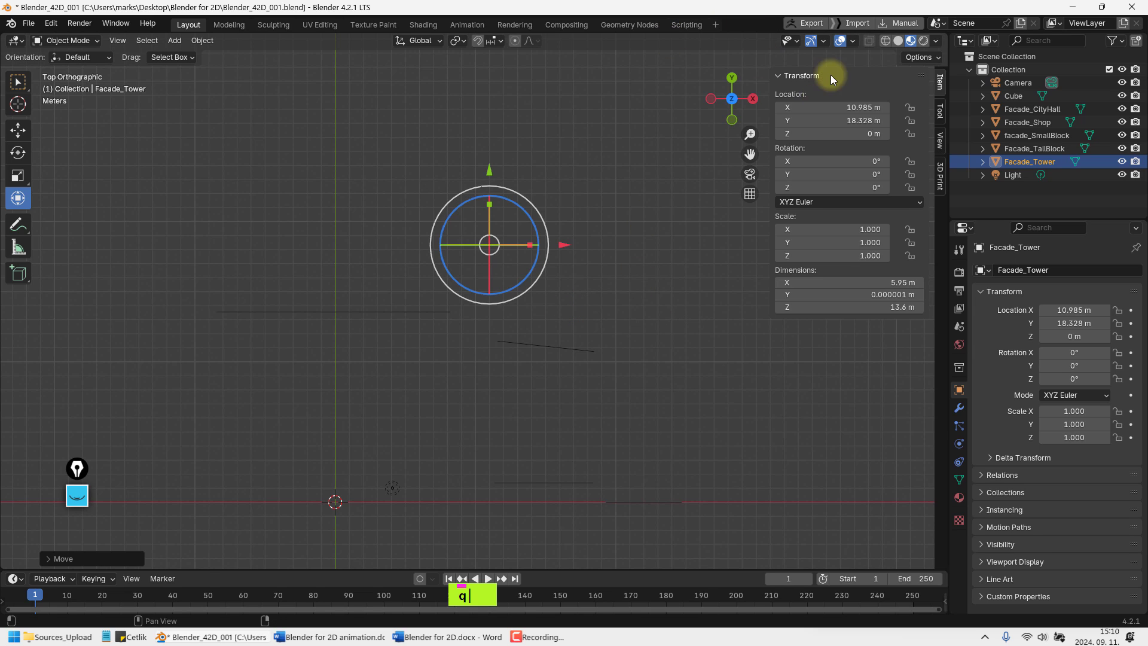
click(853, 41)
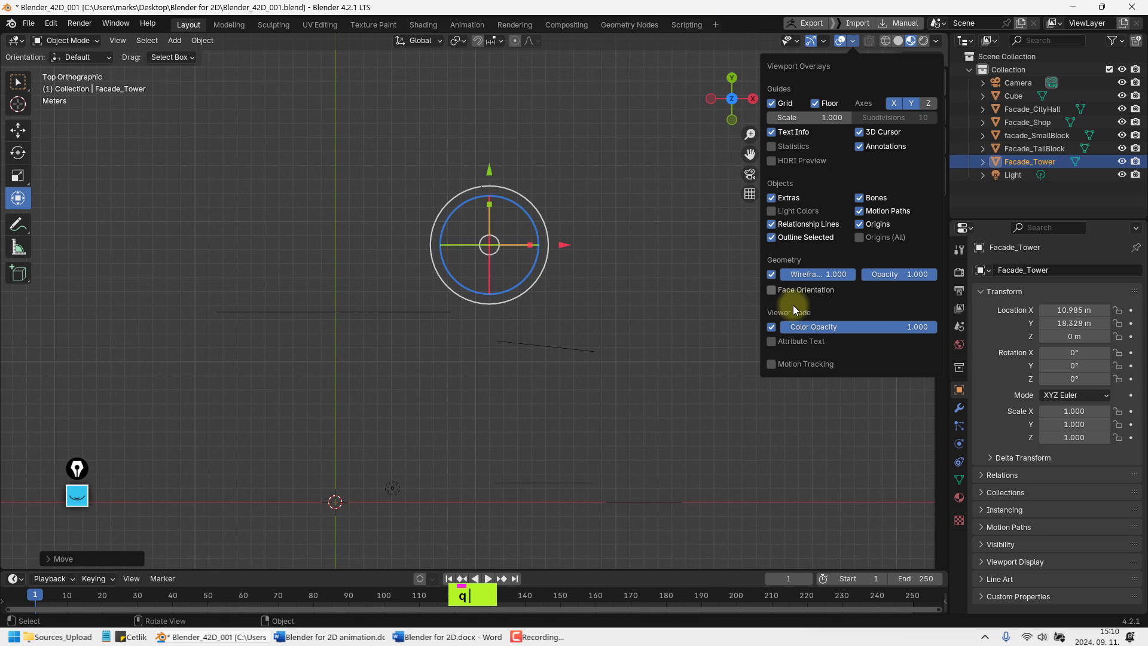
double_click(770, 275)
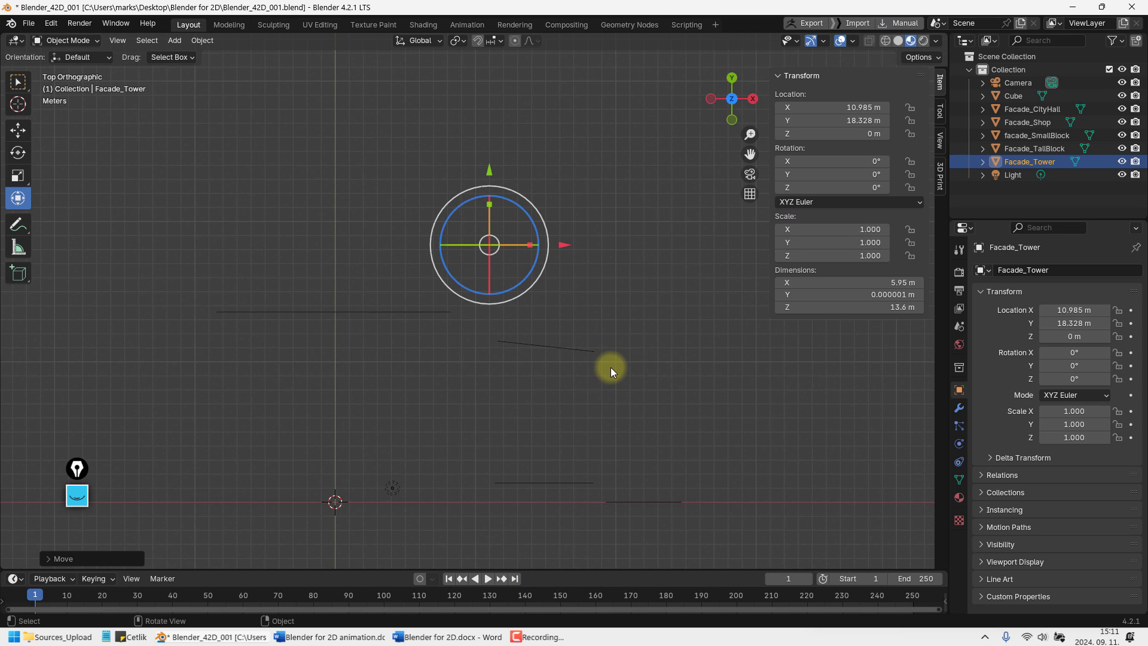
click(853, 43)
right_click(774, 276)
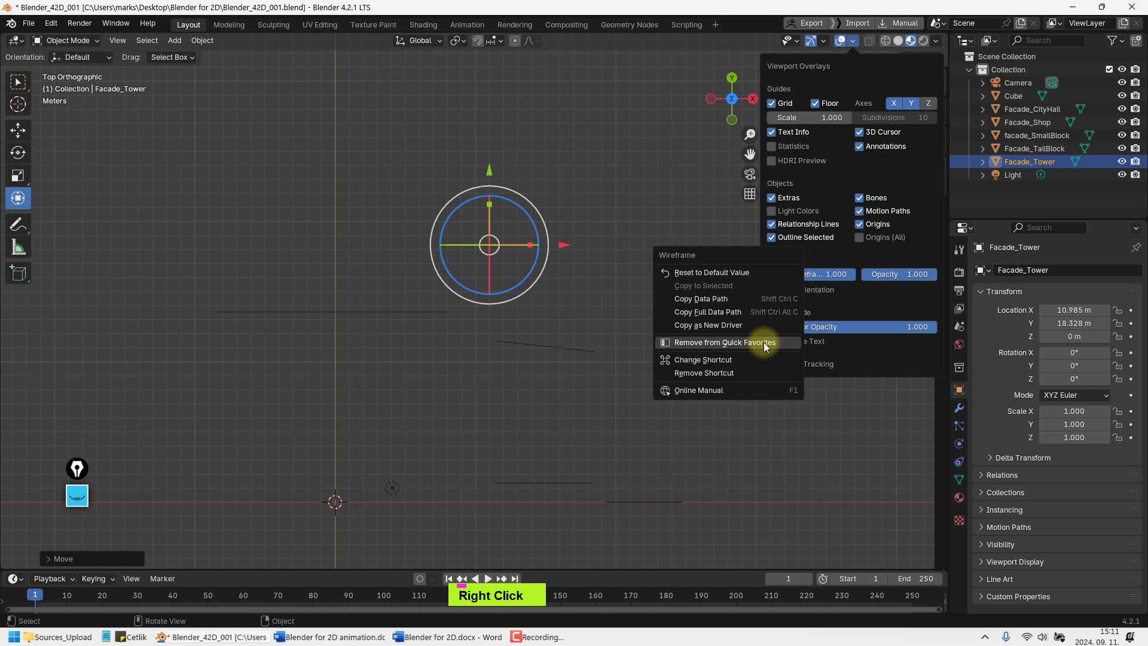
key(q)
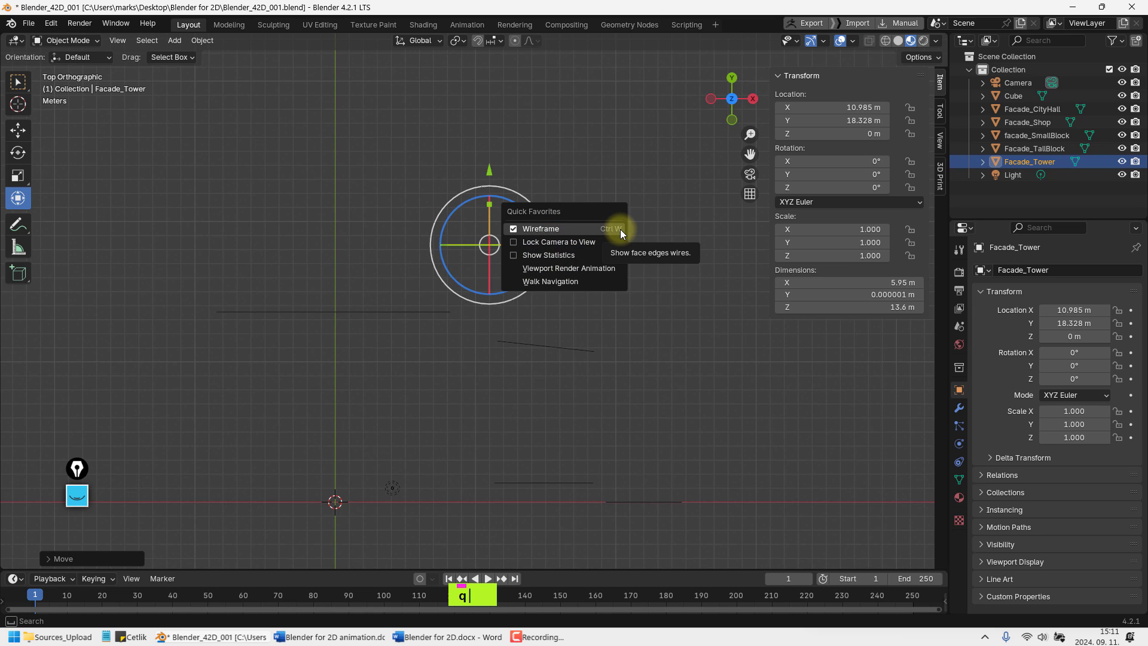
click(620, 229)
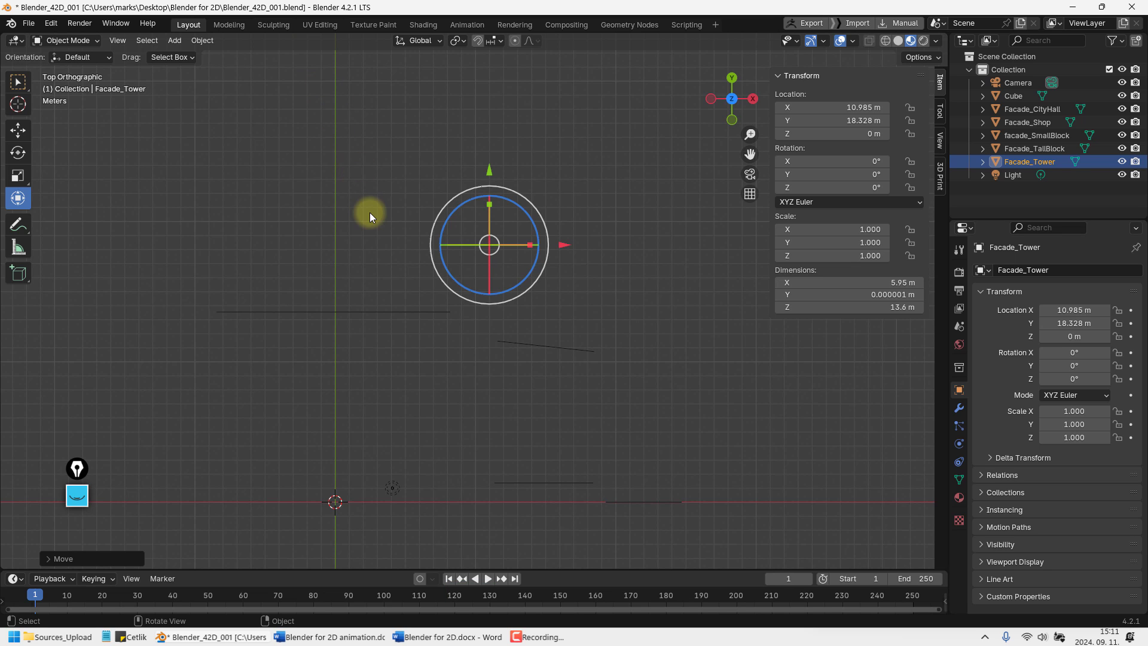
Move the tower along Y to about 15.3 m and turn it slightly around Z between the city hall and tall block
middle_drag(631, 275, 609, 308)
scroll(579, 306, down, 2)
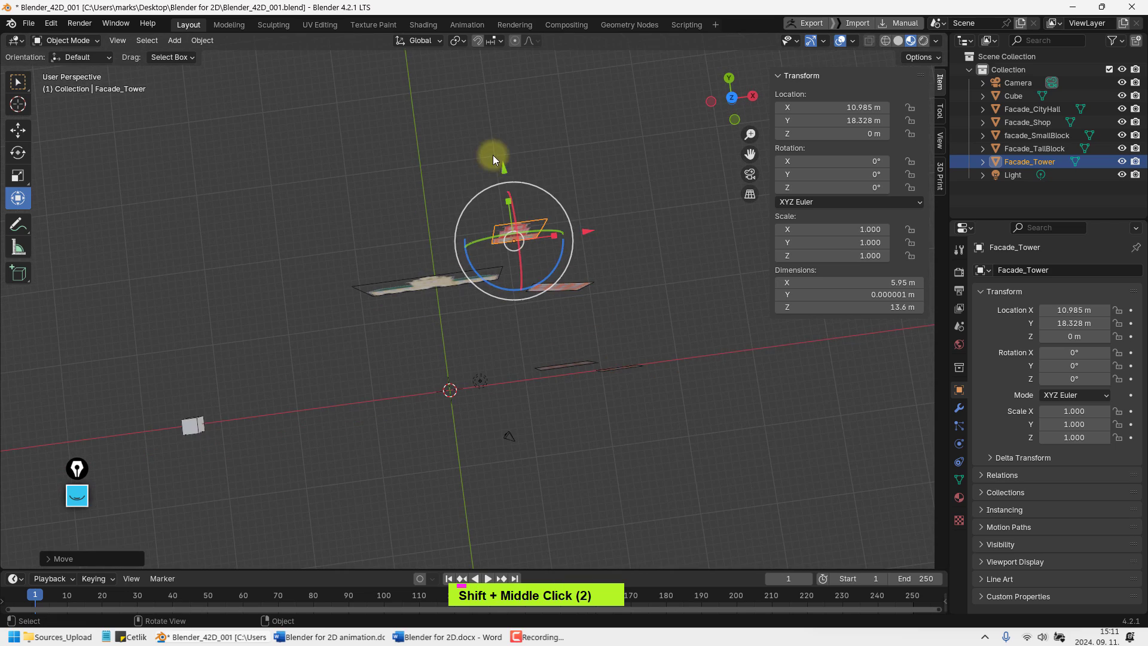
drag(504, 167, 508, 189)
middle_drag(508, 189, 562, 361)
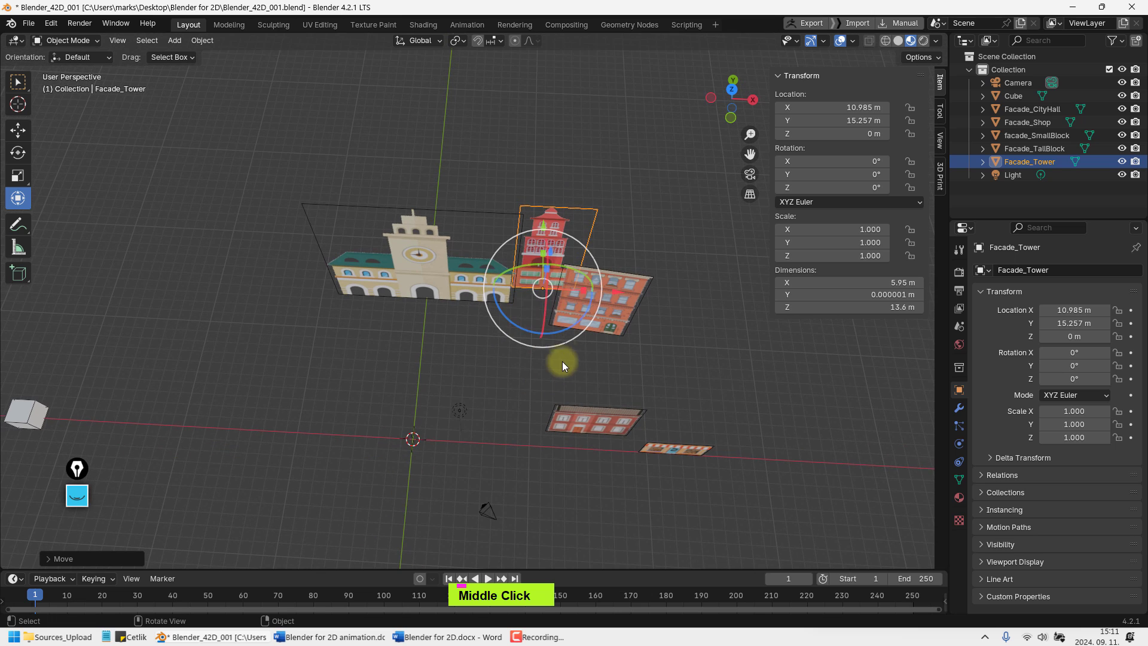
drag(558, 333, 551, 333)
Move the small block along X to about −11.2 m, to the other side of the world origin
click(582, 418)
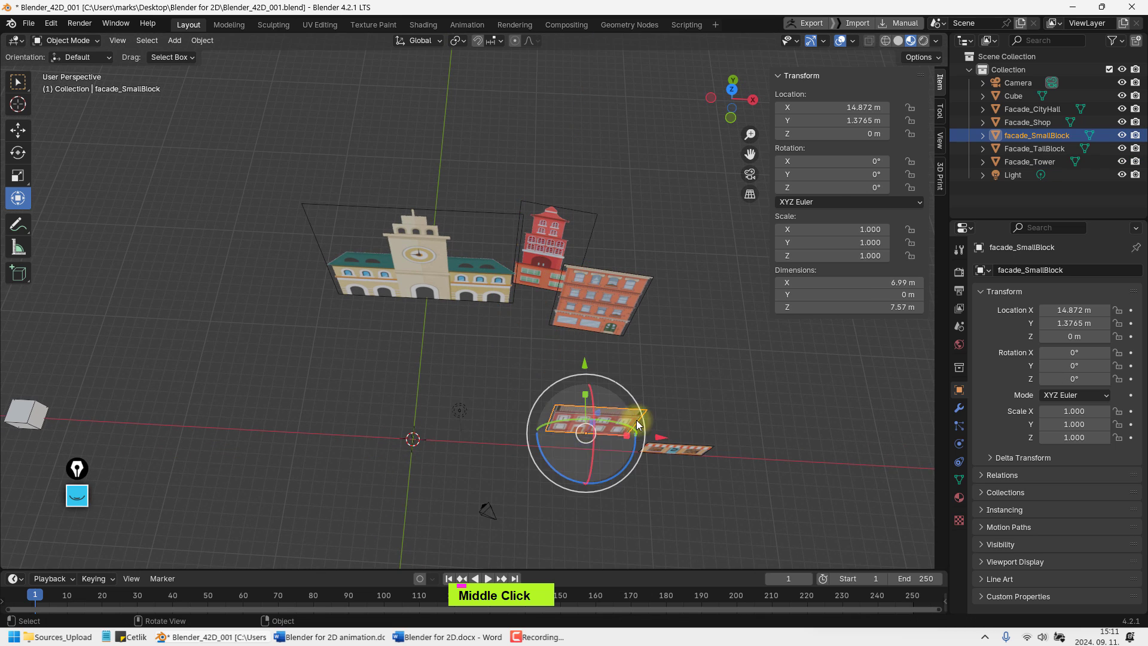
middle_drag(586, 420, 647, 417)
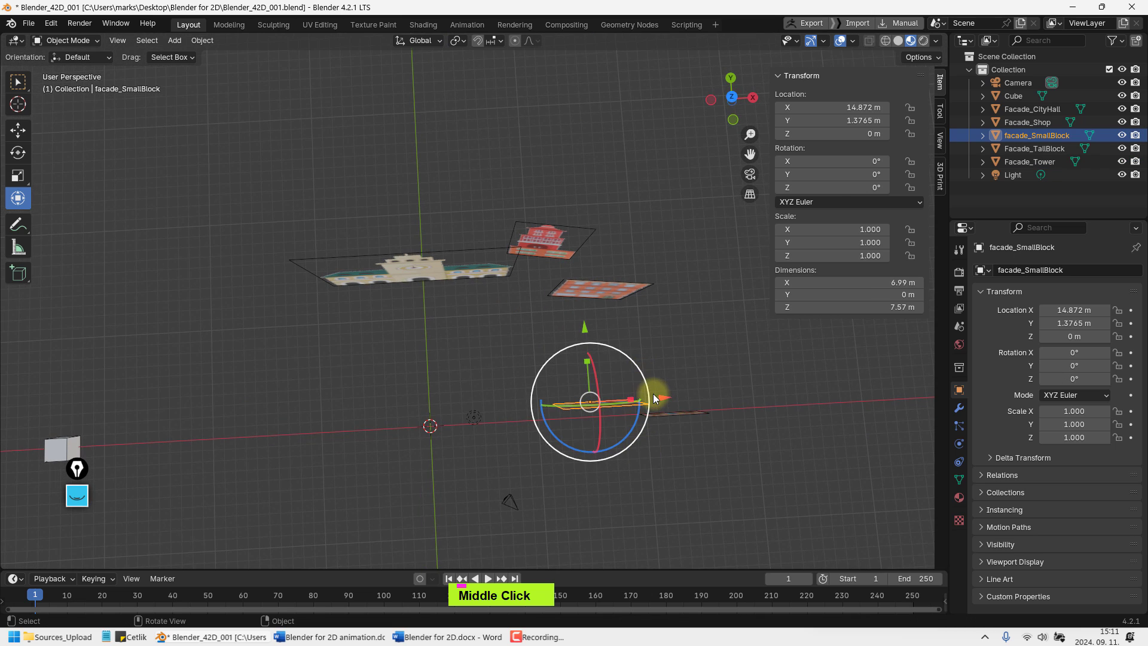
drag(668, 397, 372, 386)
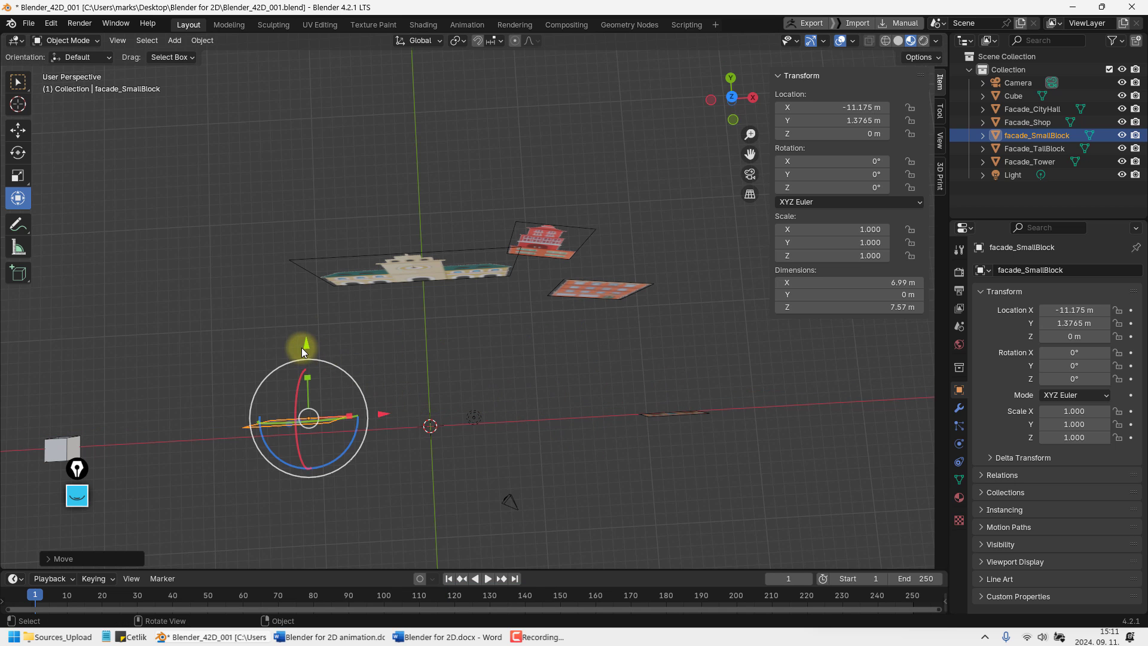
Move the small block along Y to about 10 m and rotate it about 32° around Z beside the city hall
drag(303, 345, 300, 234)
drag(332, 338, 347, 317)
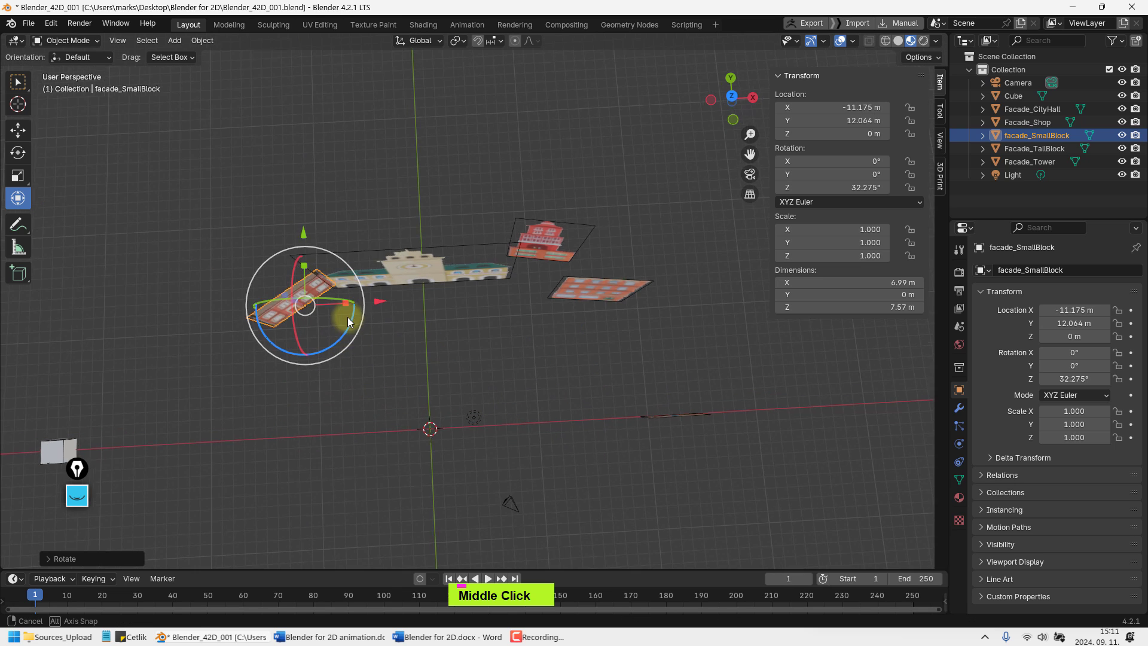
middle_drag(347, 317, 314, 221)
drag(314, 222, 308, 261)
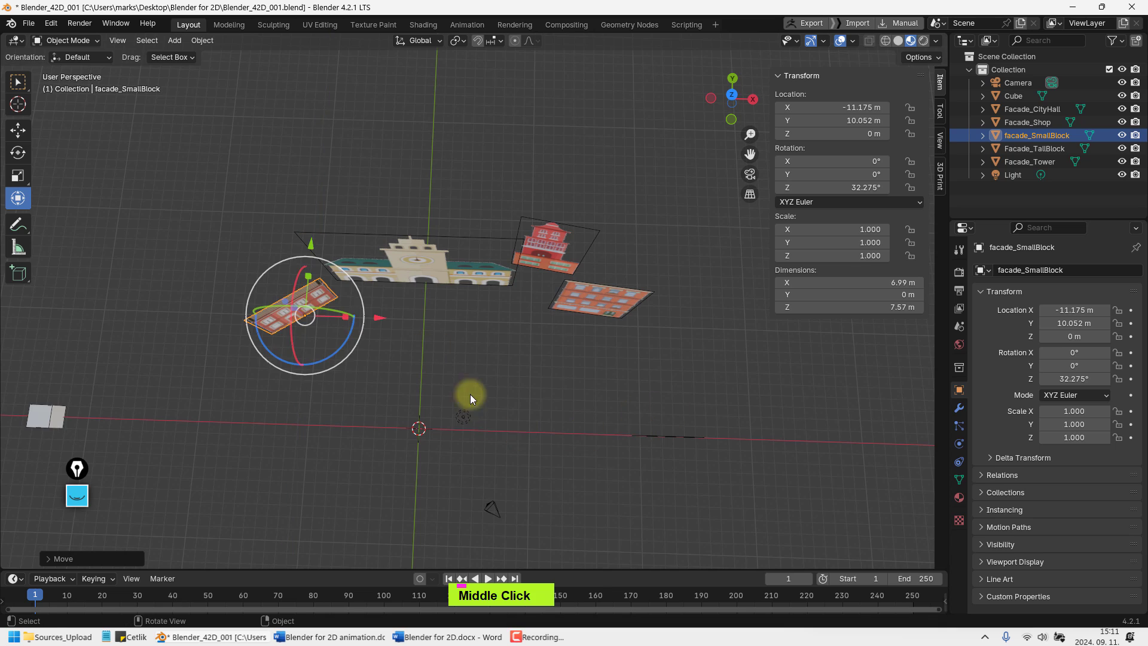
Adjust the small block to about X −10.2 m and Y 9.1 m, with a Z rotation of about 25.6°
middle_drag(470, 393, 462, 270)
scroll(467, 294, up, 1)
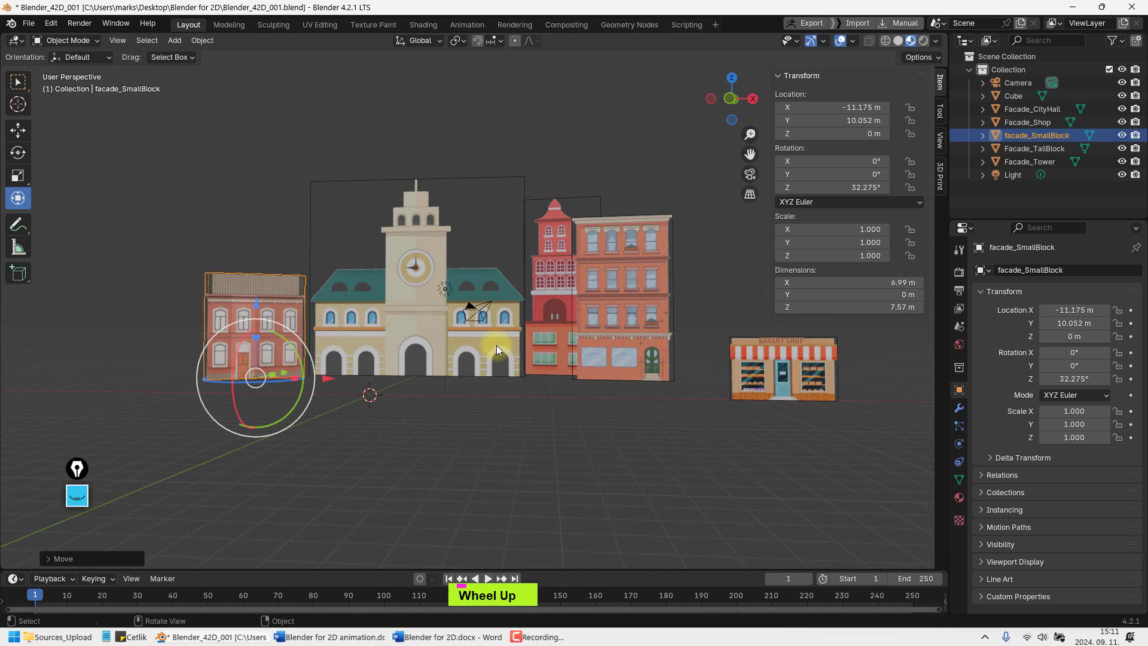
middle_drag(496, 350, 491, 365)
scroll(472, 361, up, 2)
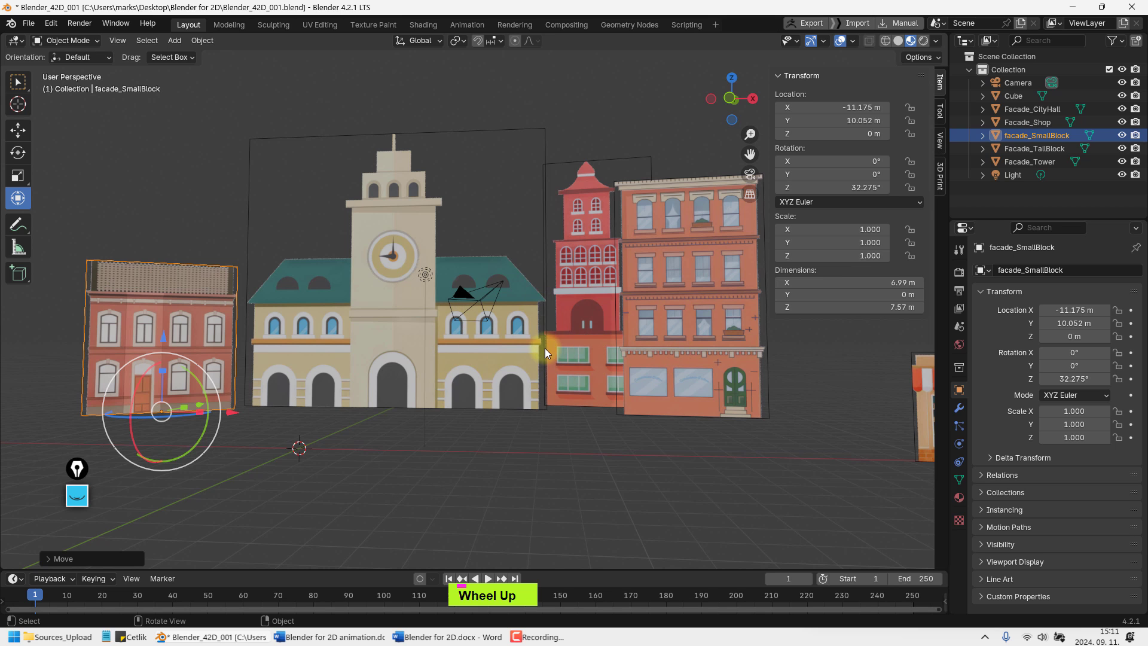
scroll(541, 346, down, 3)
middle_drag(523, 329, 379, 346)
drag(379, 346, 379, 351)
middle_drag(379, 351, 354, 359)
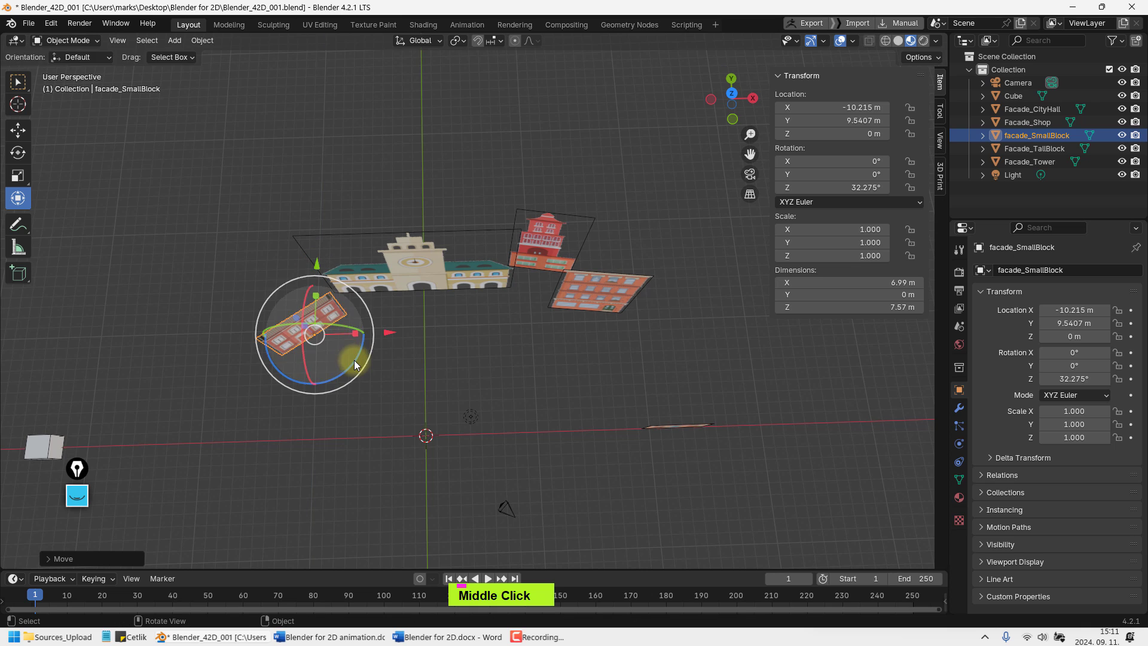
mouse_move(353, 360)
mouse_down()
mouse_move(346, 375)
mouse_move(344, 351)
mouse_up()
drag(316, 263, 318, 269)
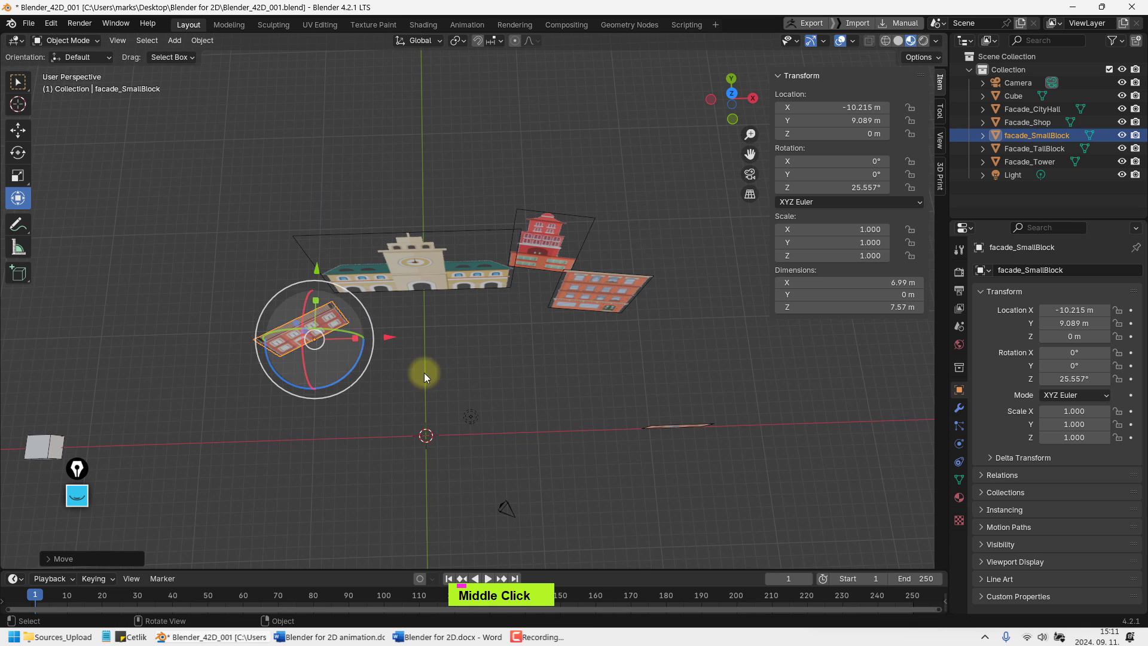
Move the bakery shop along X to about 8.3 m, closer to the world origin
middle_drag(424, 377, 645, 350)
click(694, 401)
middle_drag(701, 511, 773, 5)
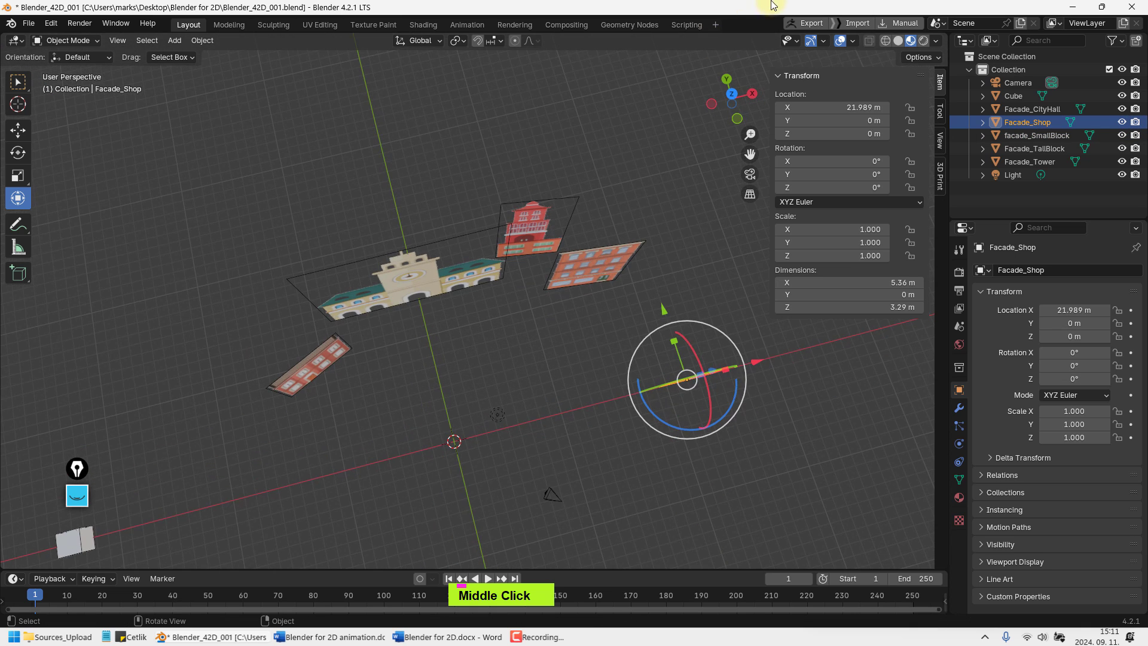
drag(757, 361, 614, 397)
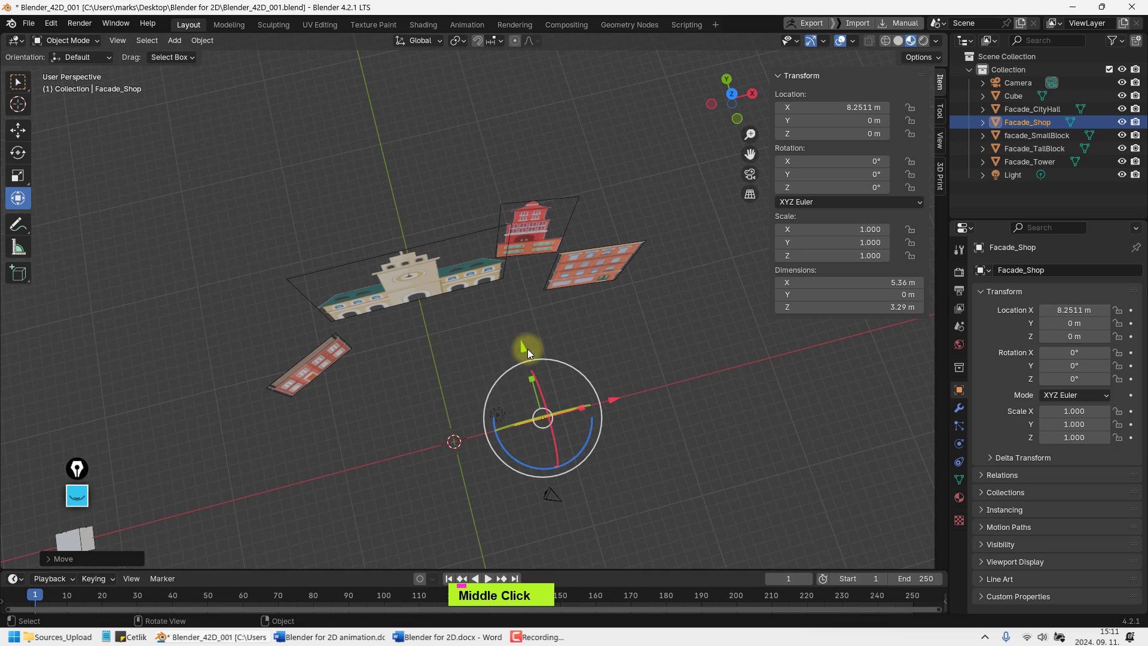
Place the bakery shop at about X 9.4 m and Y 8.9 m, turned about −8.7° around Z, in front of the tower
drag(527, 349, 525, 248)
middle_drag(525, 248, 516, 131)
scroll(565, 353, up, 3)
shift+middle_drag(564, 353, 439, 268)
drag(439, 267, 456, 232)
middle_drag(489, 220, 475, 253)
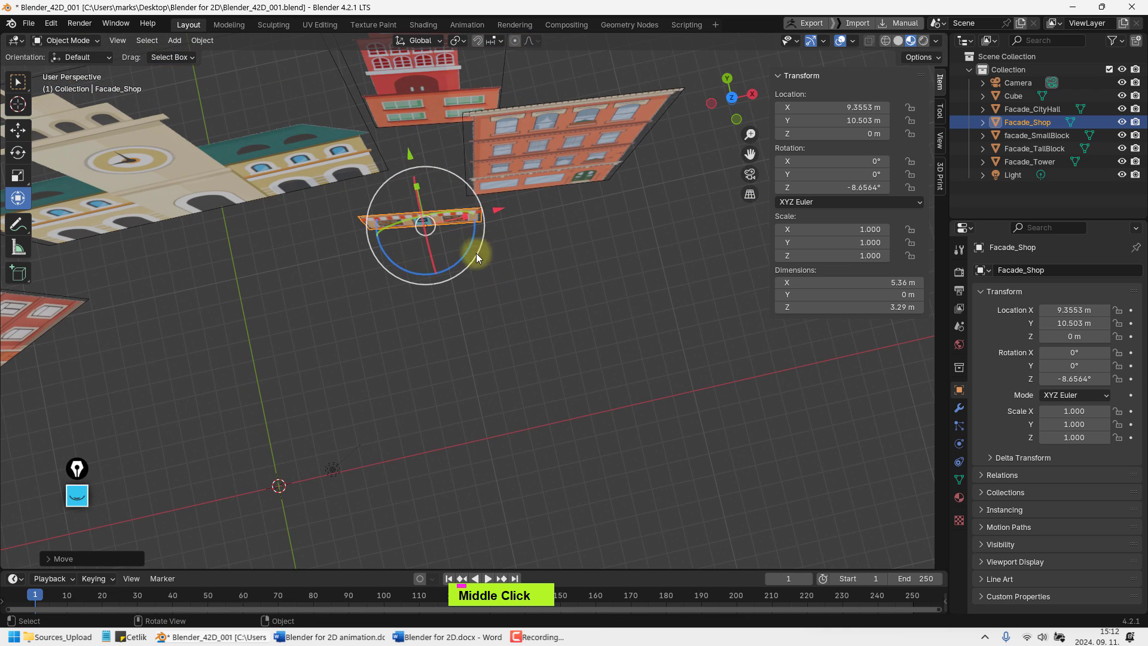
drag(407, 150, 419, 186)
Check the building arrangement through the scene camera and from the free view
middle_drag(518, 231, 468, 135)
middle_drag(386, 147, 514, 275)
key(KP_0)
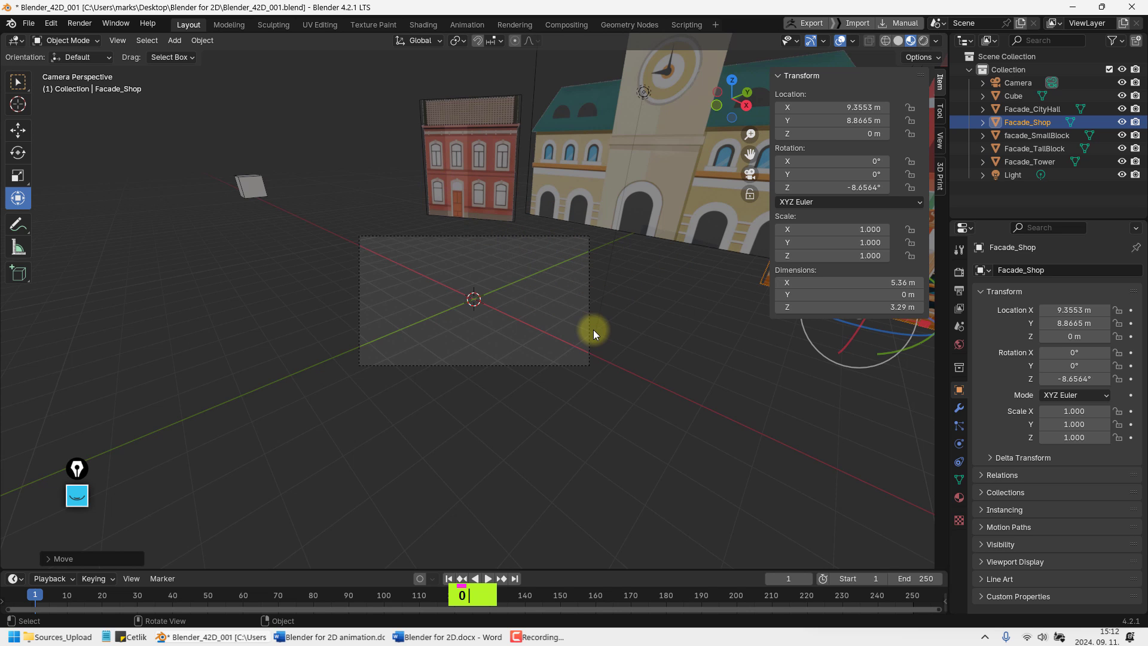
key(KP_0)
scroll(515, 329, down, 3)
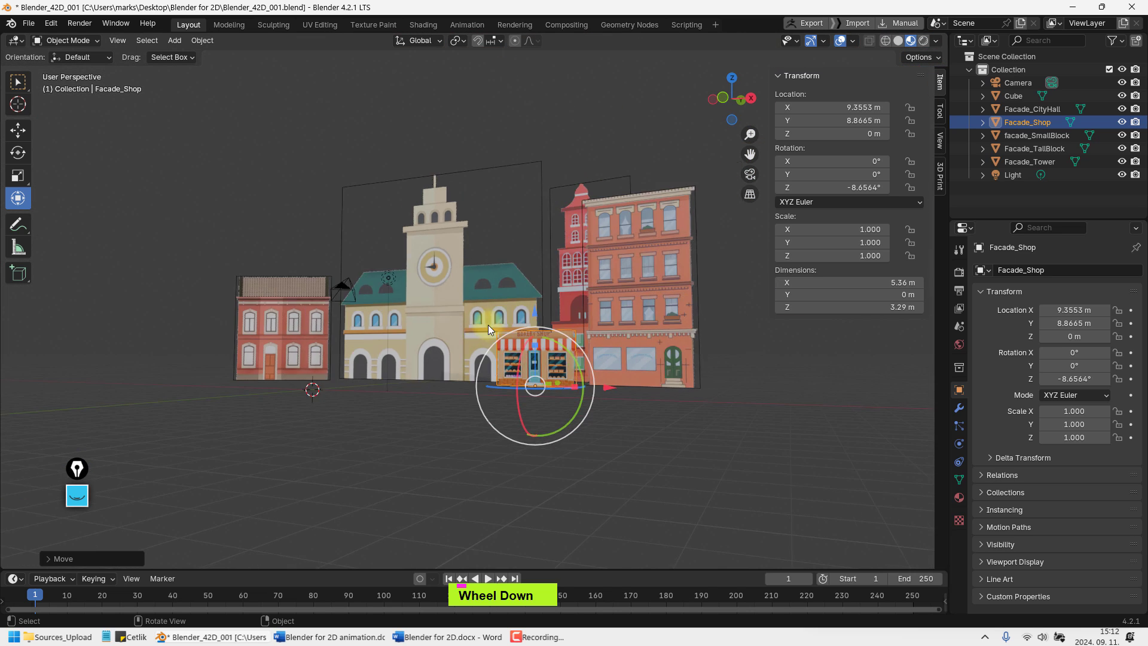
middle_drag(488, 324, 304, 249)
scroll(418, 335, down, 2)
Duplicate the tall block and move the copy to about X −15.3 m and Y 5.4 m, beyond the small block
click(555, 288)
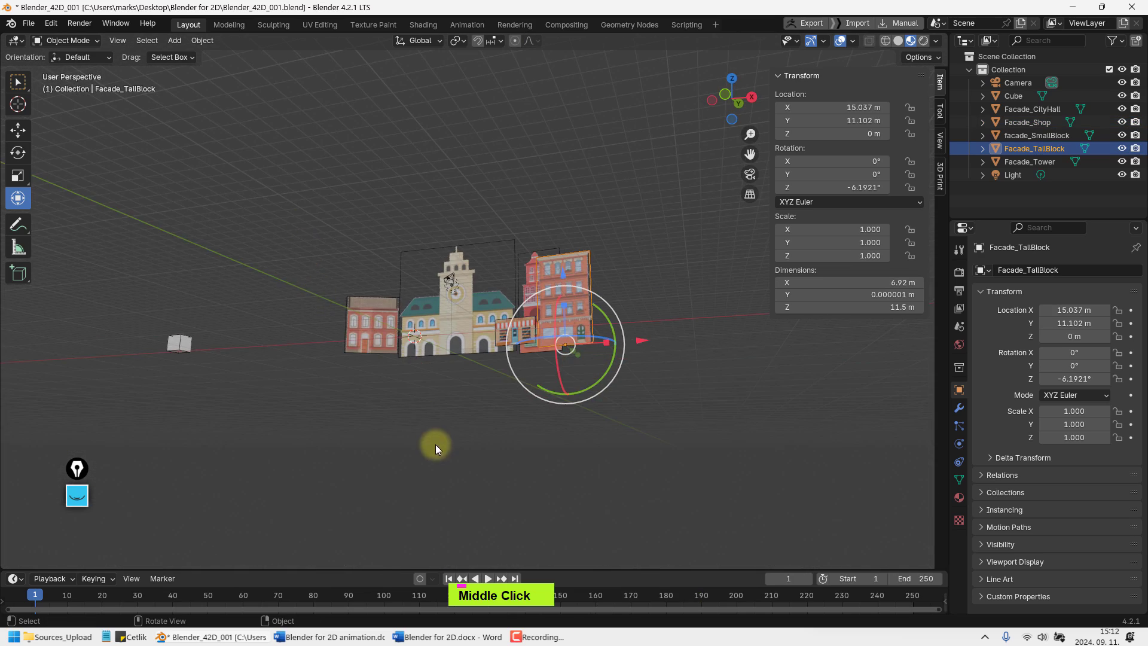
middle_drag(435, 444, 379, 322)
middle_drag(561, 338, 586, 317)
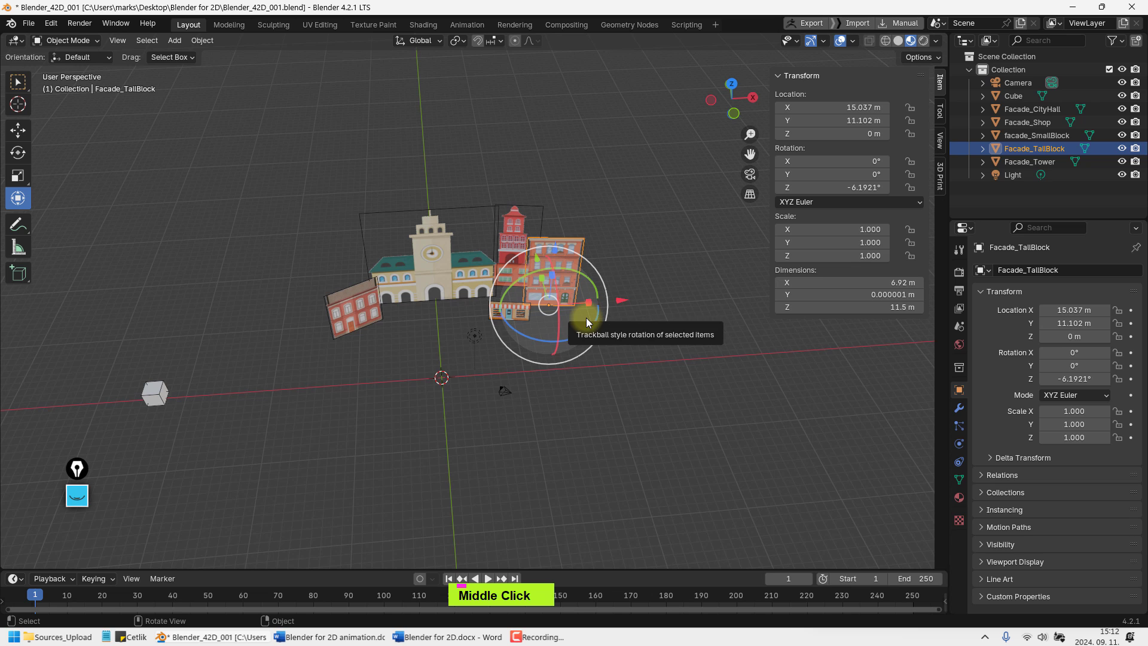
key(shift+d)
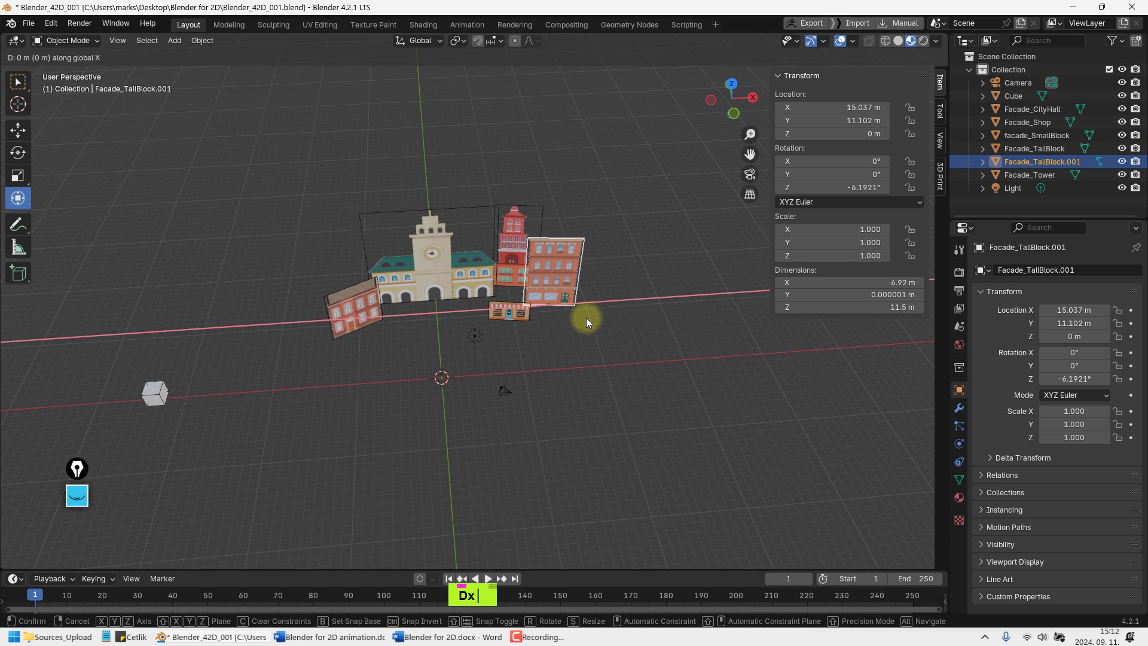
click(355, 330)
shift+middle_drag(329, 355, 238, 225)
key(g)
key(y)
click(302, 422)
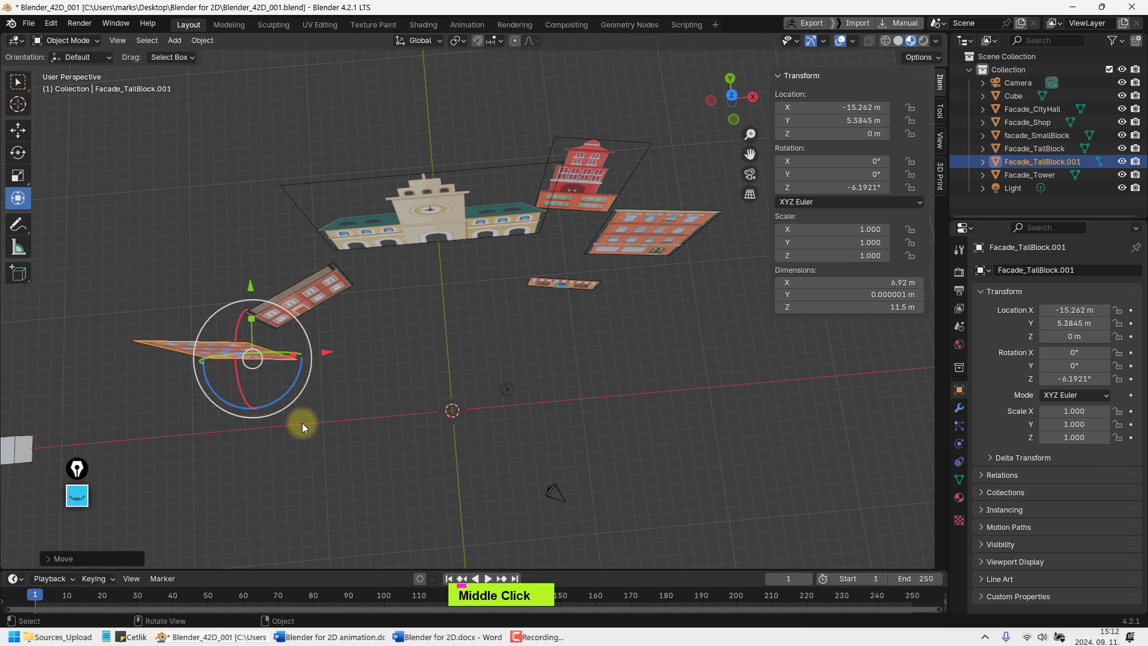
Rotate the tall block copy to about 32° around Z and shift it to about X −14.6 m and Y 3.6 m
drag(293, 387, 225, 312)
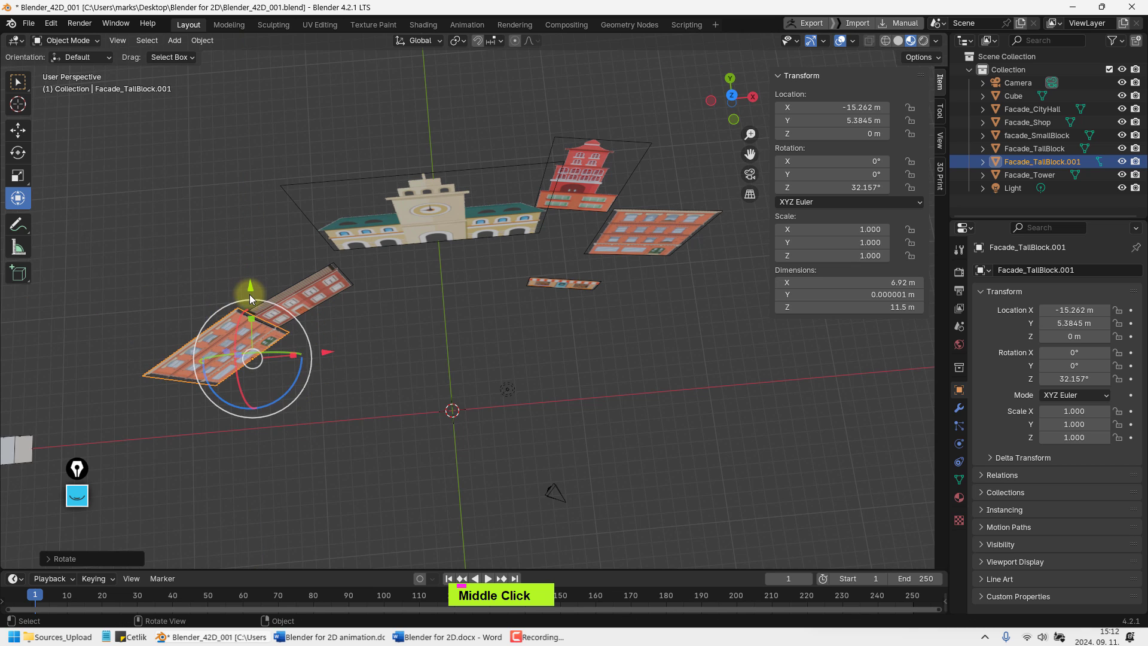
key(g)
key(y)
click(250, 319)
key(g)
key(x)
click(335, 375)
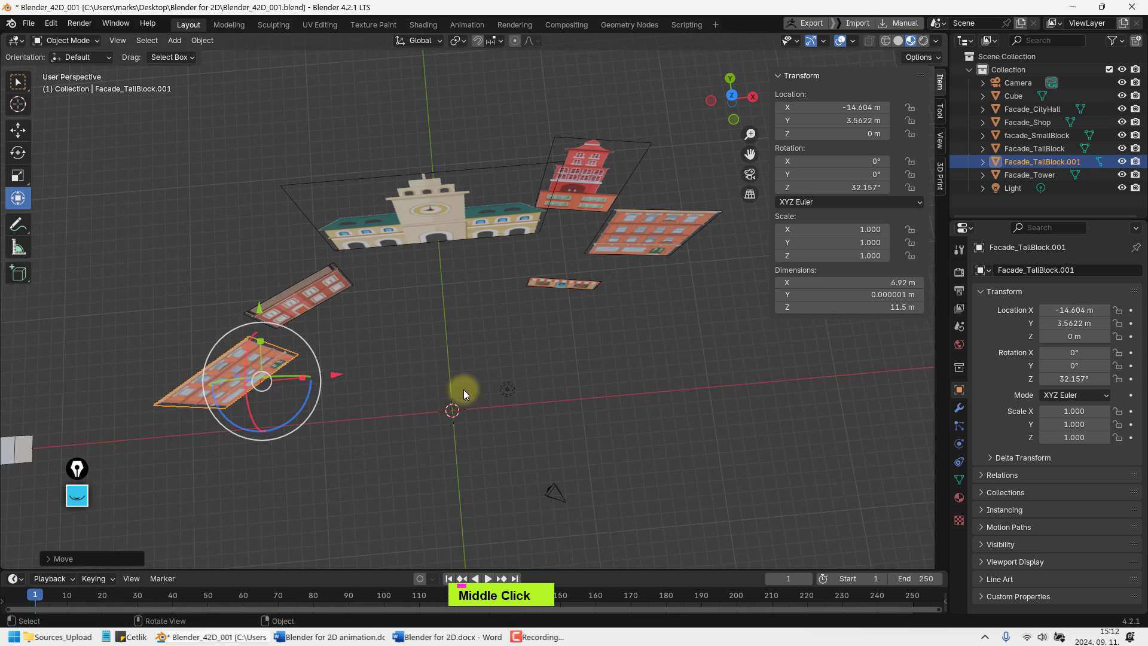
Frame the whole row of buildings from the front near ground level and align the scene camera to this view
middle_drag(464, 389, 442, 276)
scroll(426, 282, down, 3)
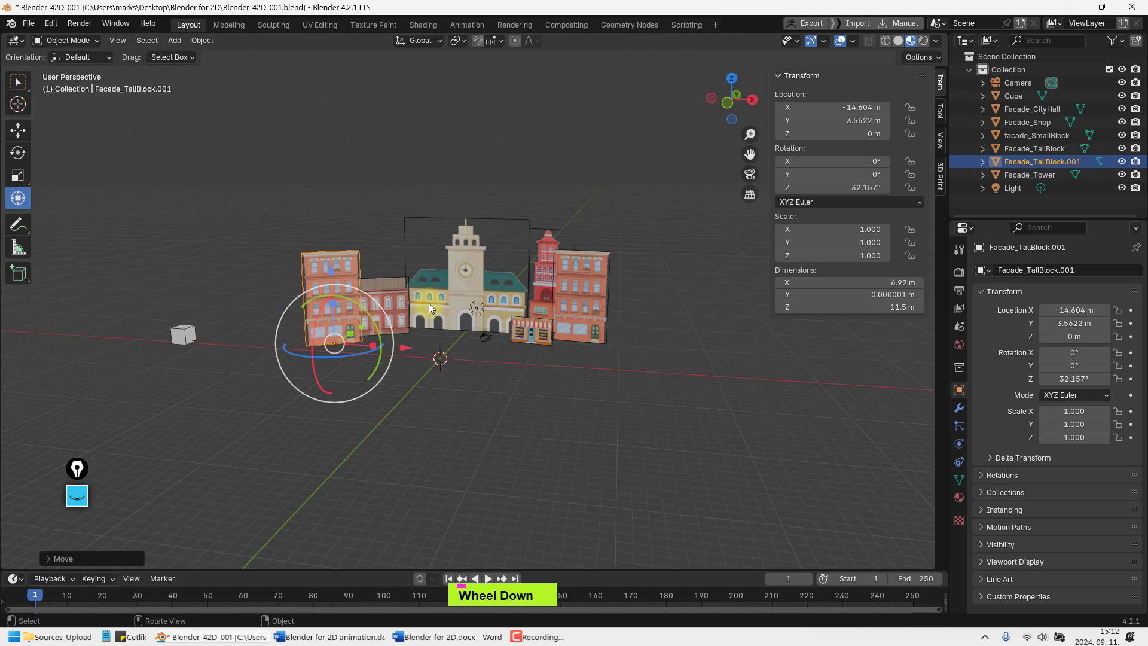
key(KP_0)
key(KP_0)
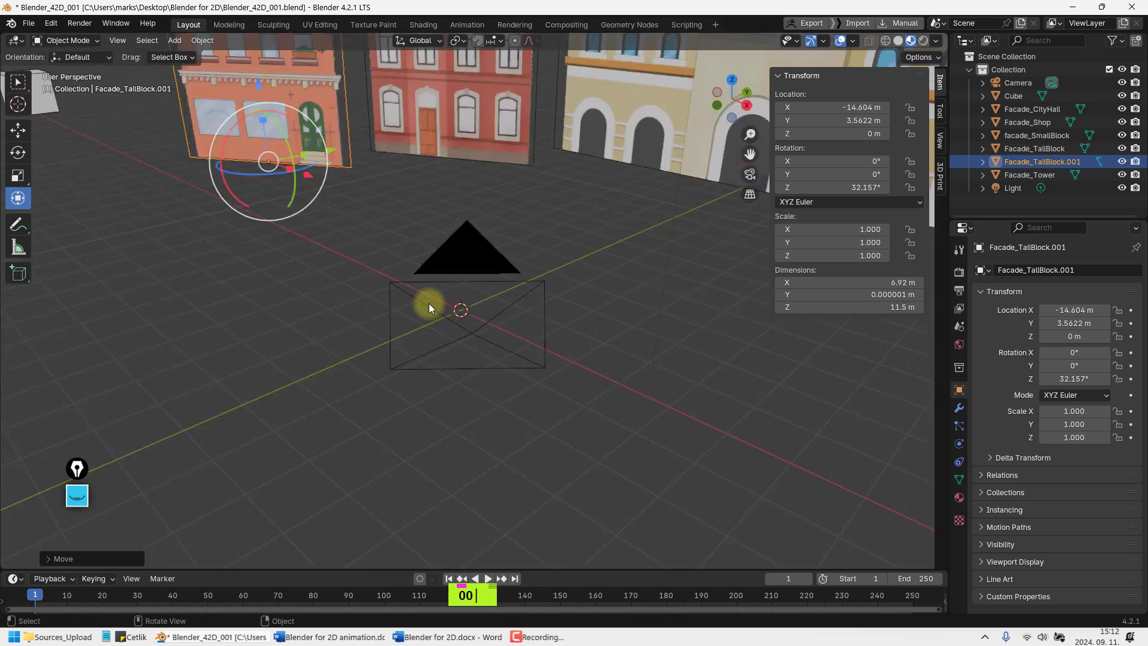
shift+middle_drag(426, 303, 476, 340)
scroll(432, 401, up, 1)
middle_drag(476, 340, 452, 401)
scroll(501, 390, up, 1)
middle_drag(453, 402, 470, 376)
scroll(468, 389, up, 1)
shift+scroll(470, 375, up, 1)
middle_drag(471, 375, 533, 357)
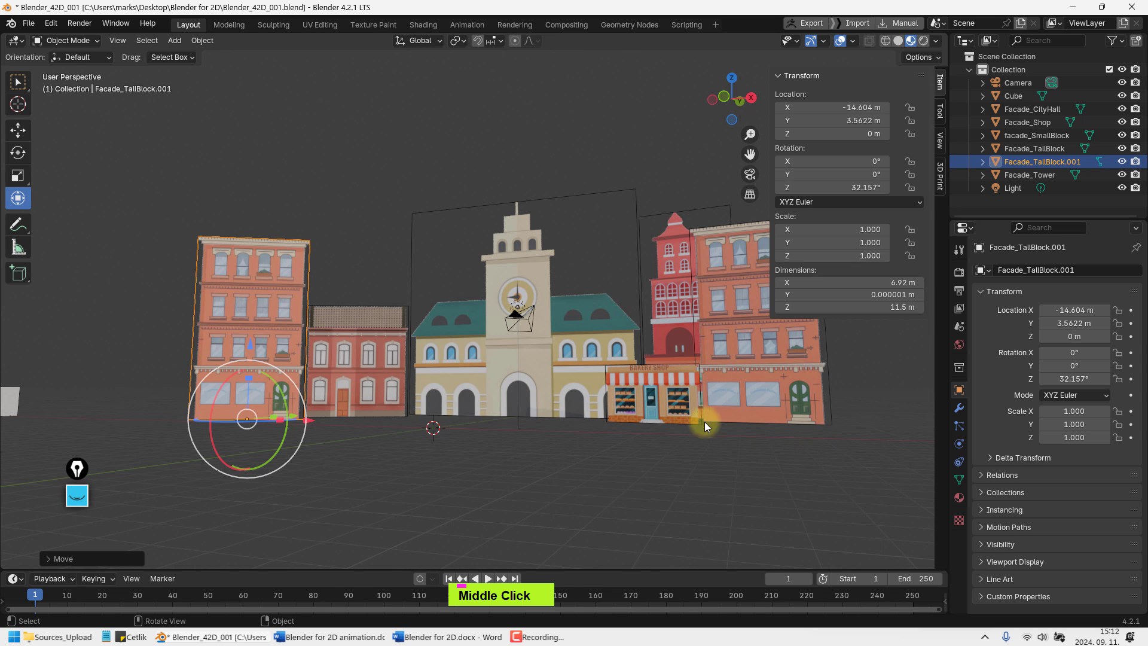
mouse_move(576, 387)
shift+middle_down()
mouse_move(554, 385)
mouse_move(565, 391)
shift+middle_up()
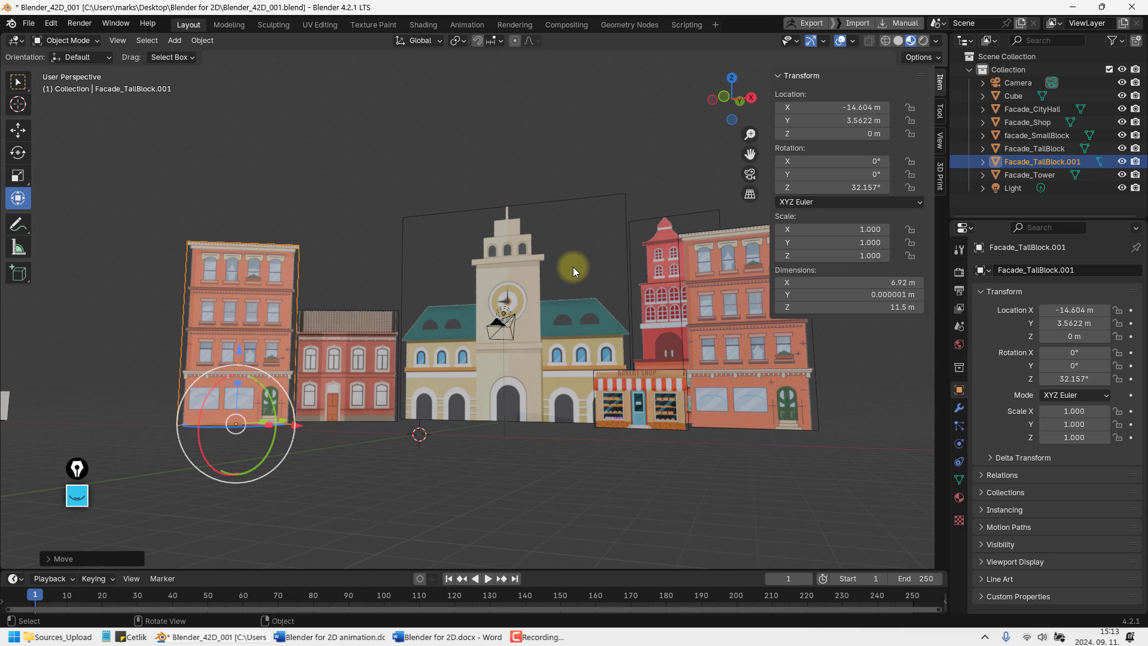
key(ctrl+alt)
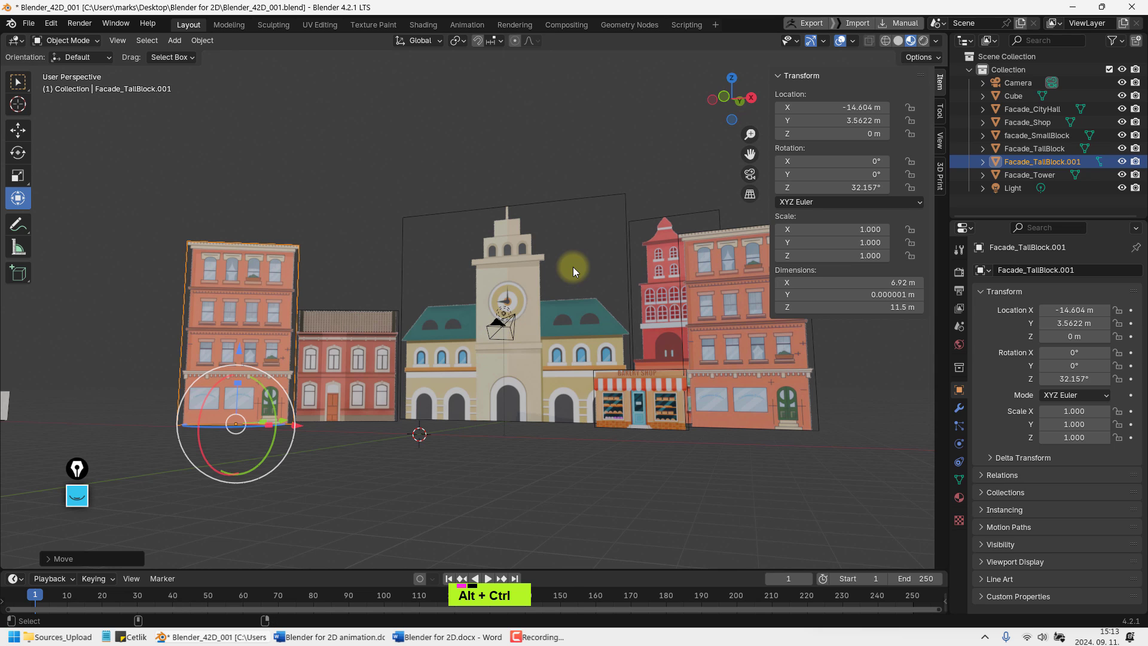
key(ctrl+alt+KP_0)
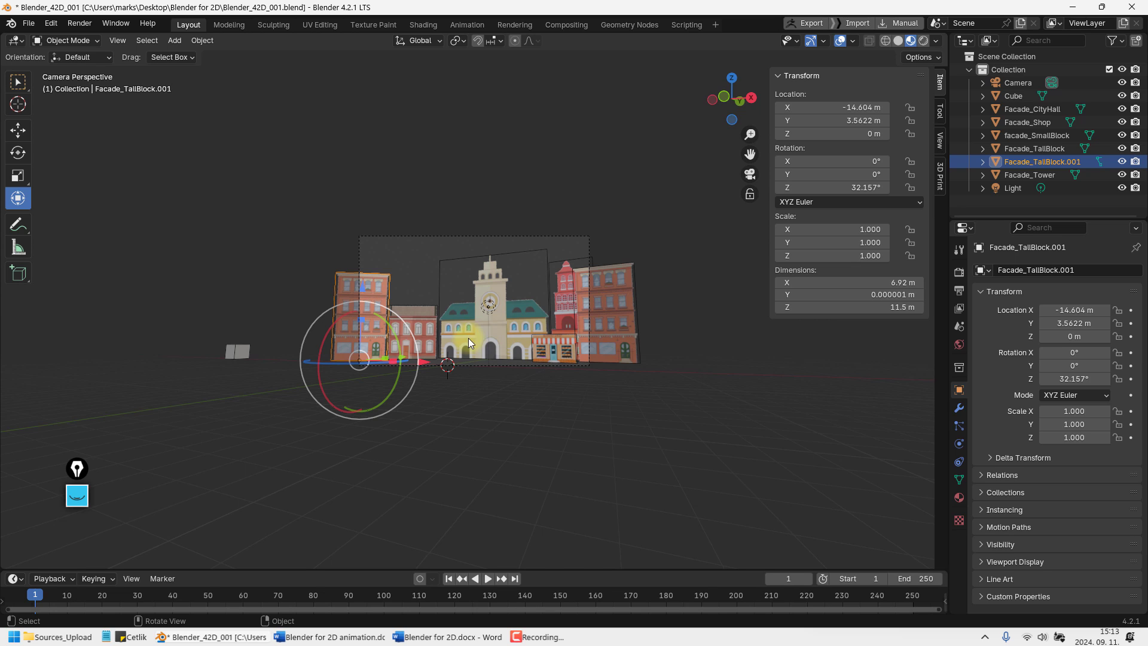
Select the camera and examine its position in the scene and how its frame crops the buildings
middle_drag(468, 339, 566, 353)
scroll(590, 379, down, 3)
scroll(669, 425, down, 3)
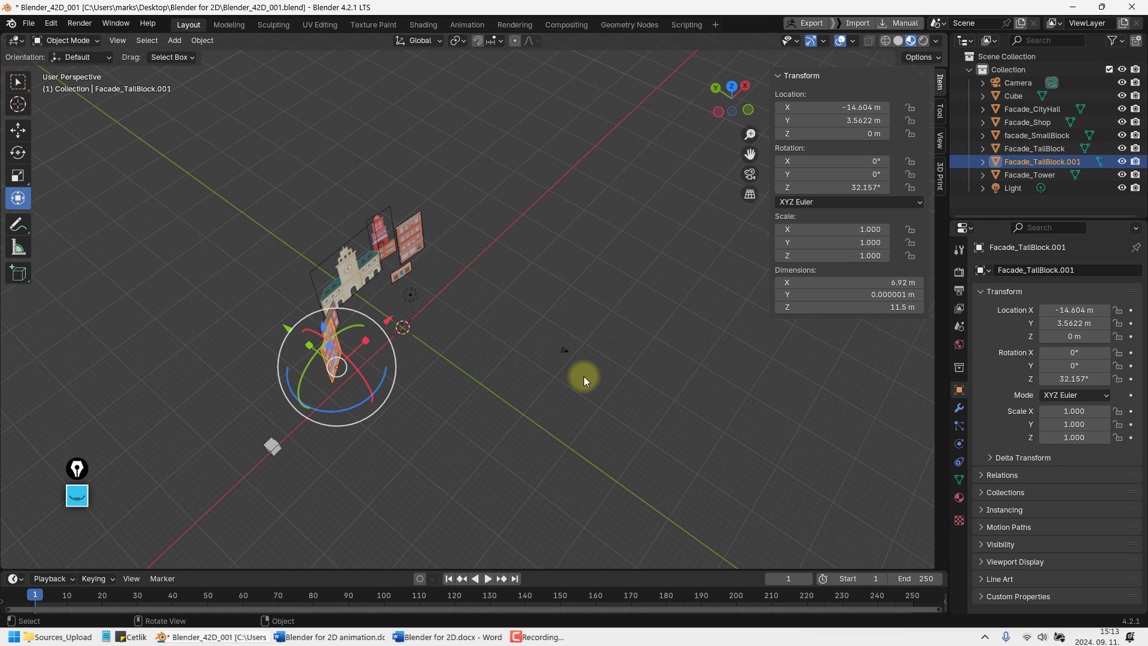
click(565, 349)
middle_drag(614, 377, 547, 361)
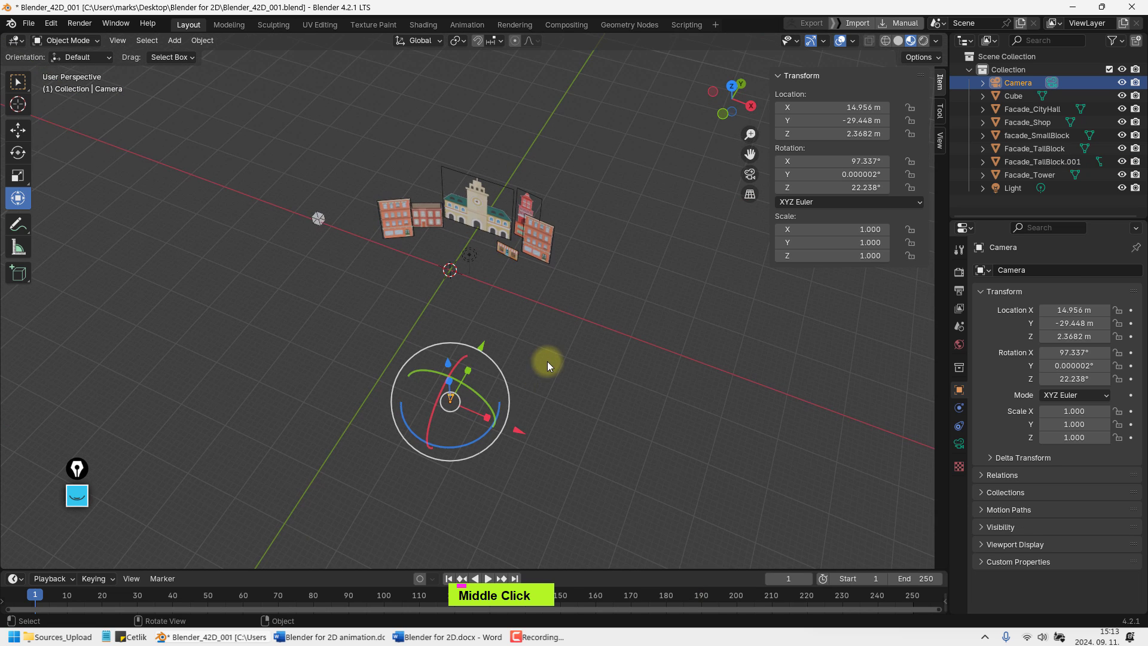
key(KP_0)
scroll(533, 373, up, 3)
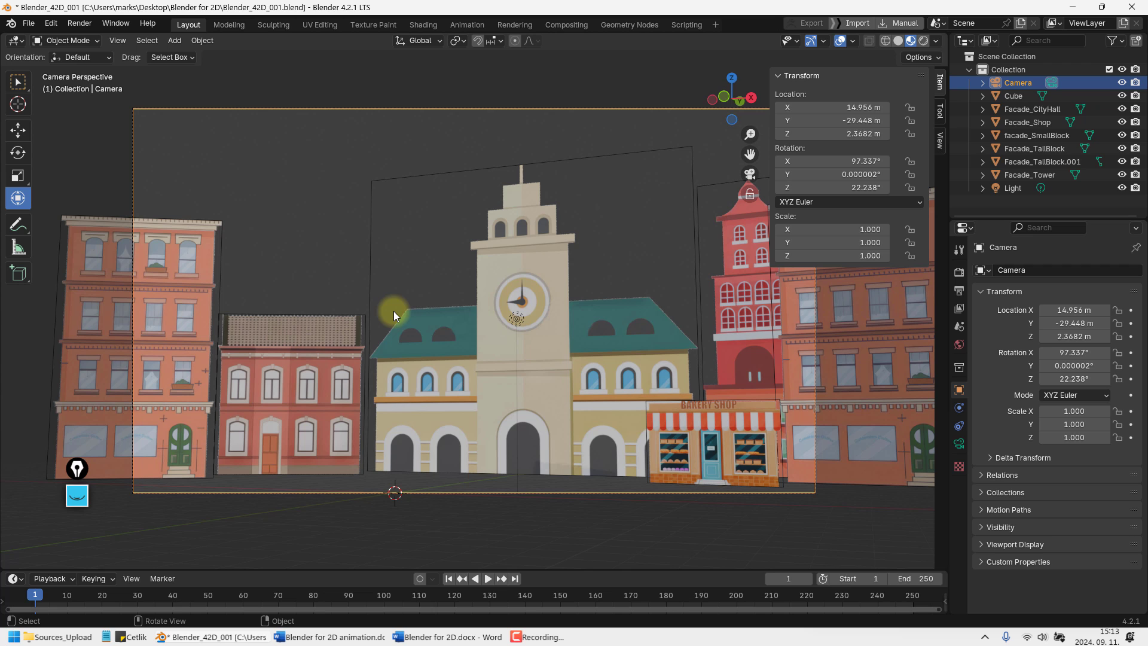
scroll(393, 311, down, 4)
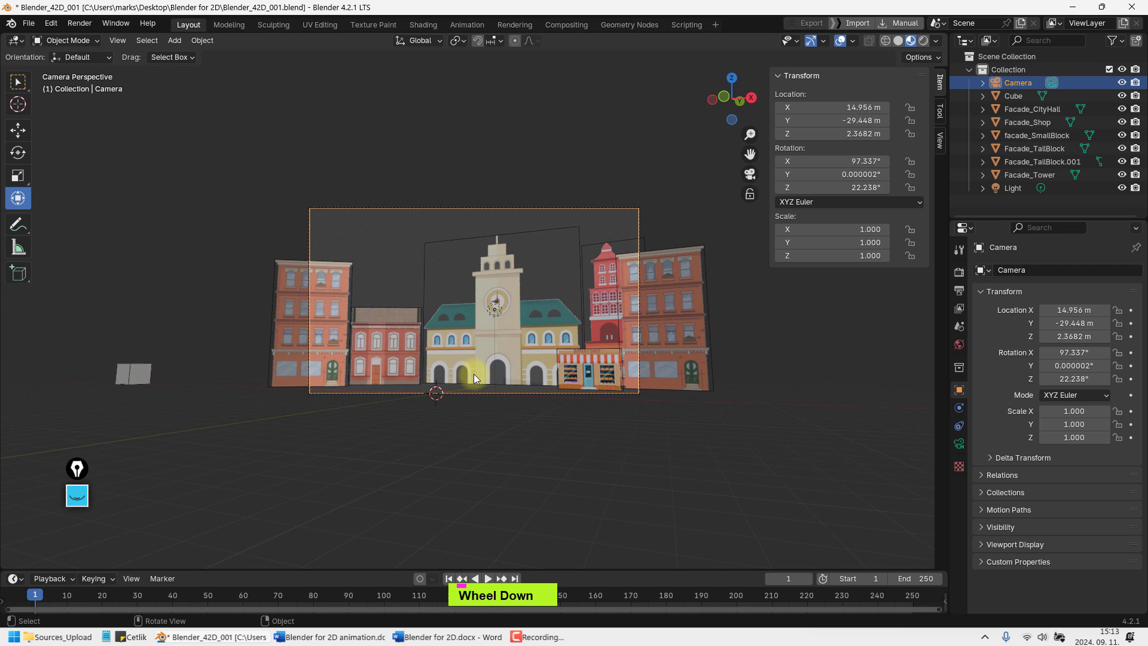
scroll(476, 372, up, 2)
scroll(475, 375, up, 1)
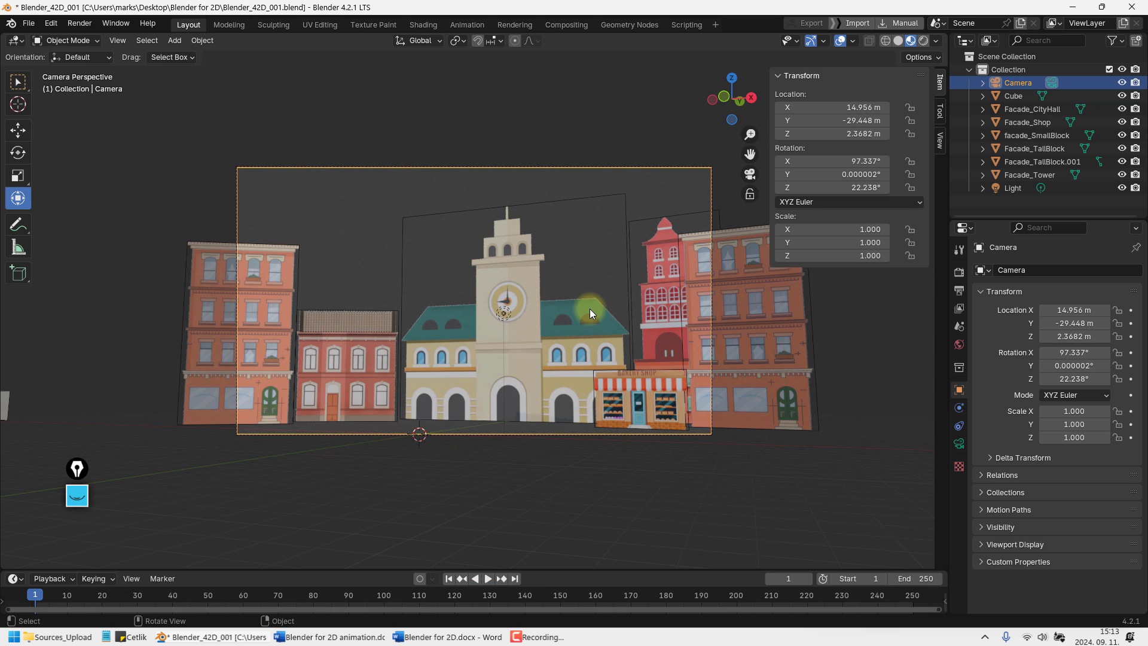
Set the camera lens focal length to 54 mm
click(940, 112)
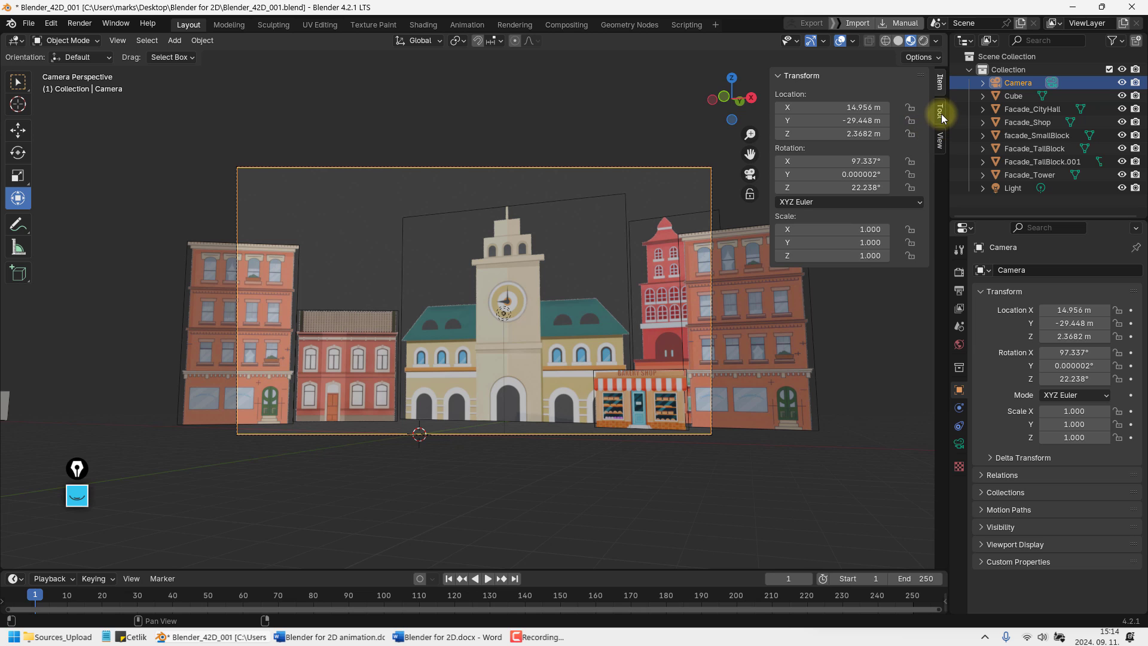
click(939, 142)
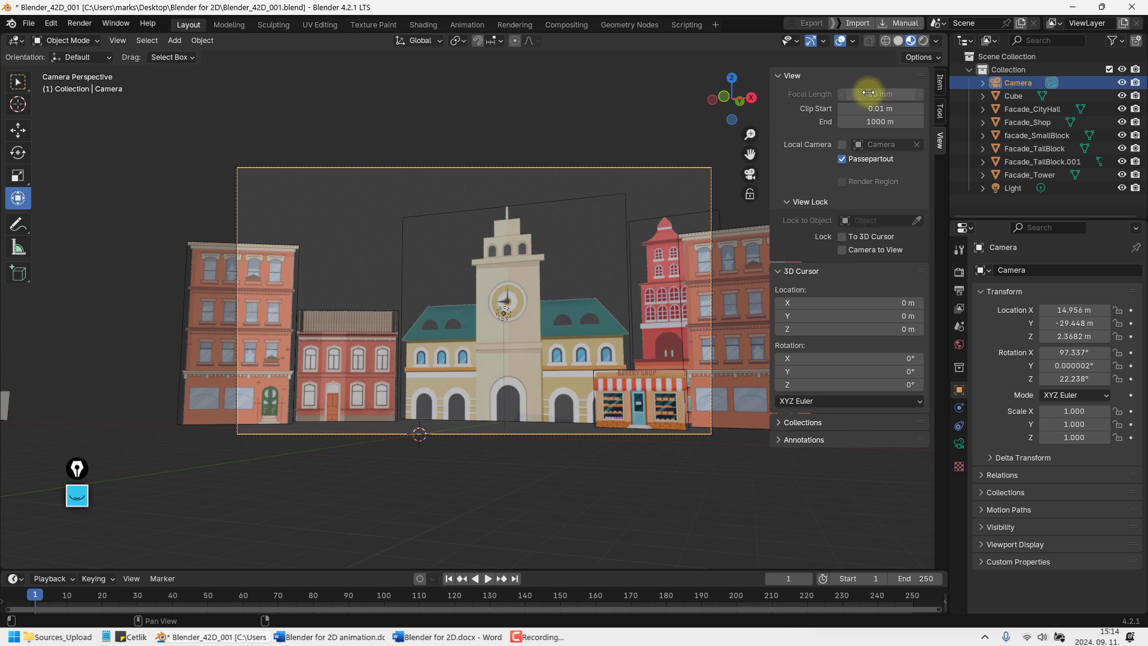
click(958, 443)
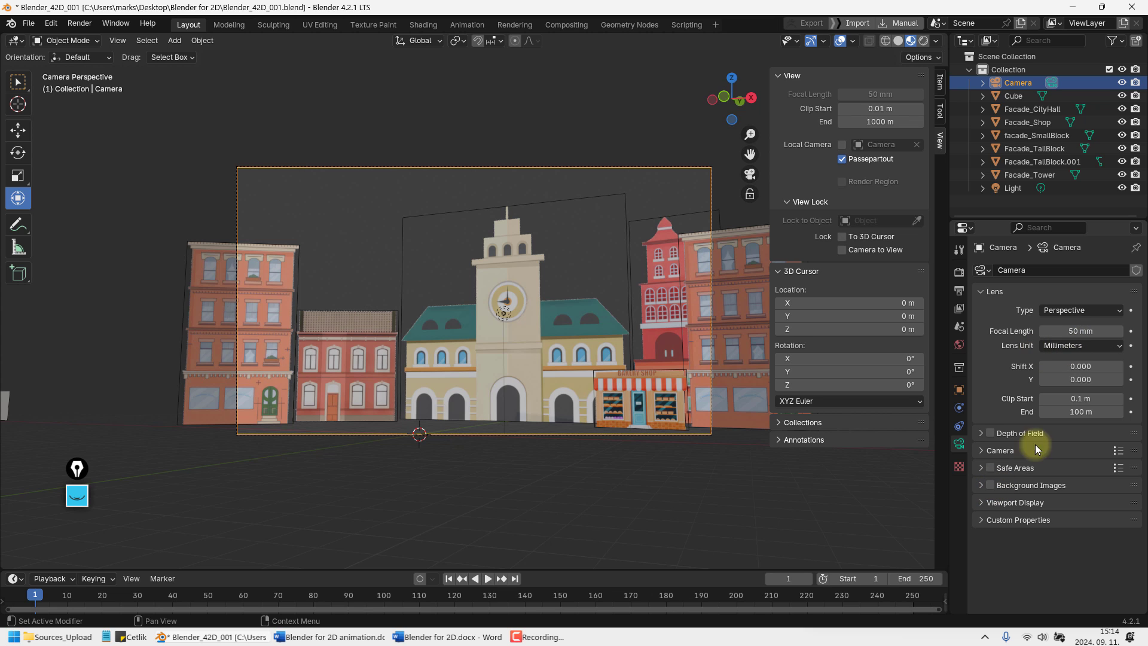
mouse_move(1079, 331)
mouse_down()
mouse_move(146, 331)
mouse_move(1074, 330)
mouse_up()
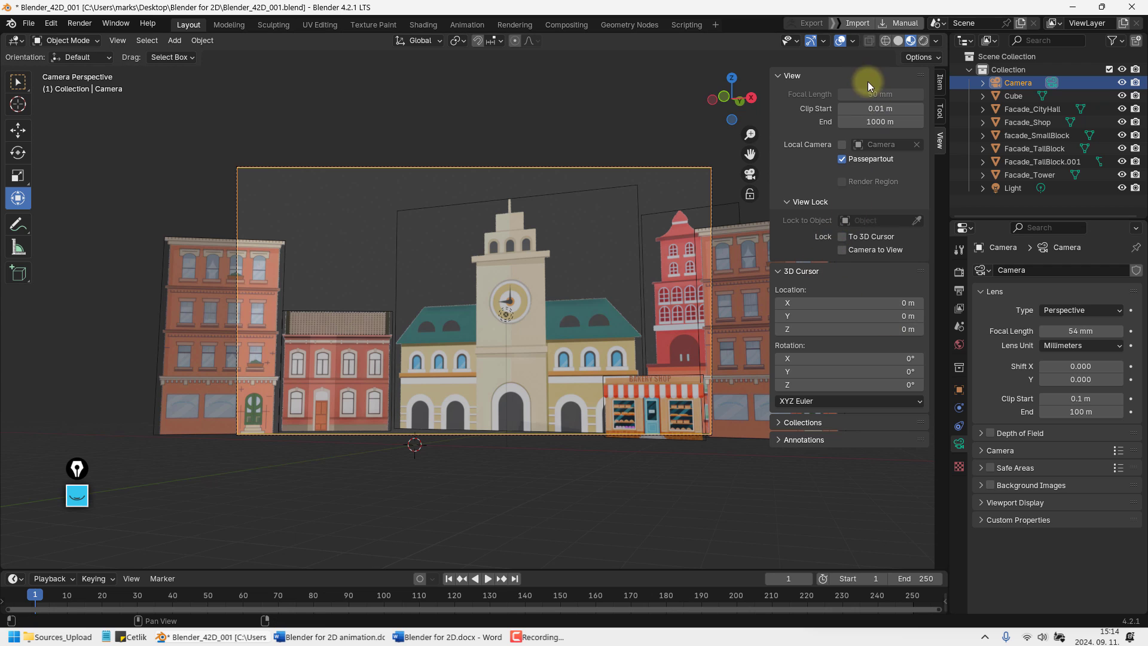
Leave the camera view, try a different viewport focal length and reset it to 50 mm
middle_drag(590, 130, 550, 210)
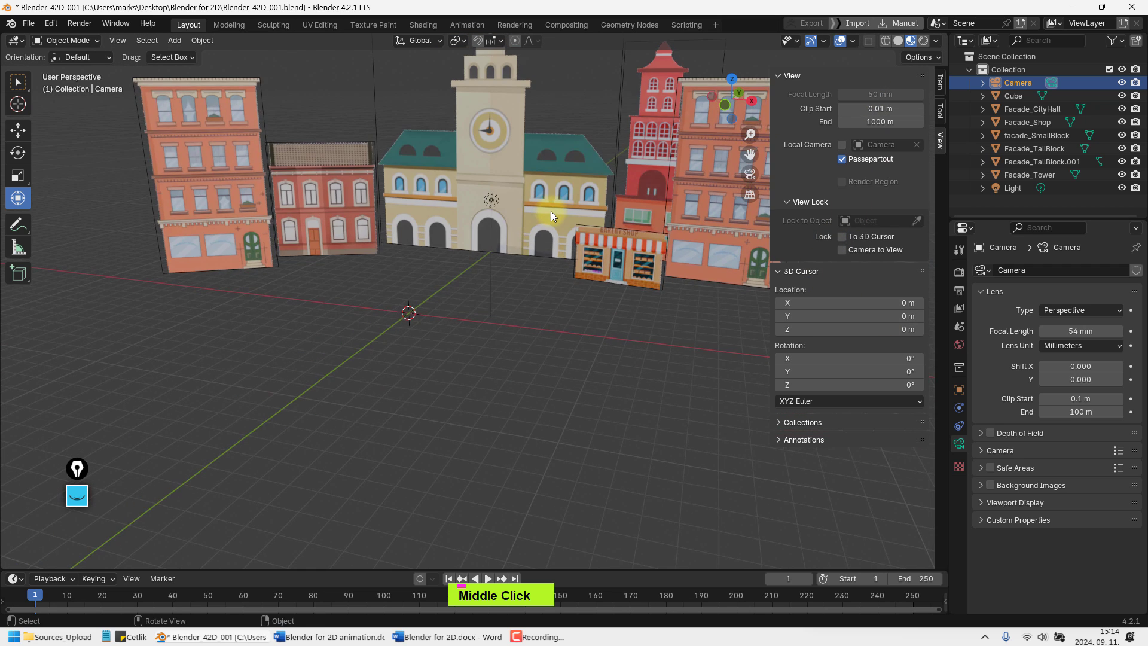
scroll(568, 204, down, 2)
drag(841, 95, 885, 95)
shift+middle_drag(570, 275, 560, 301)
click(854, 94)
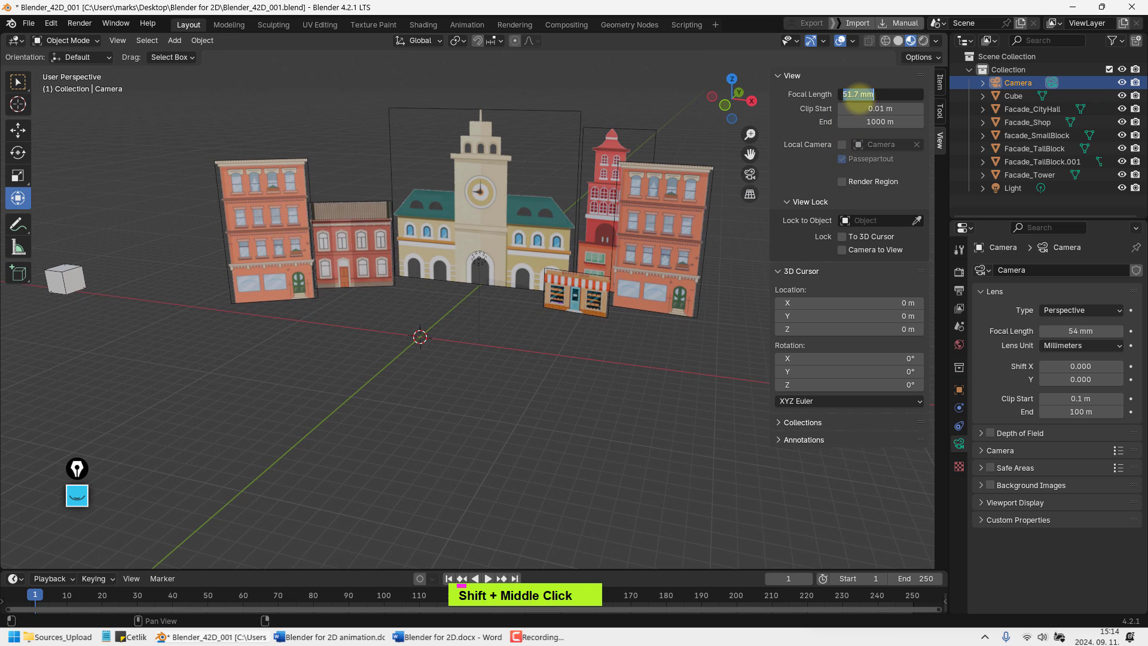
text(50)
key(Return)
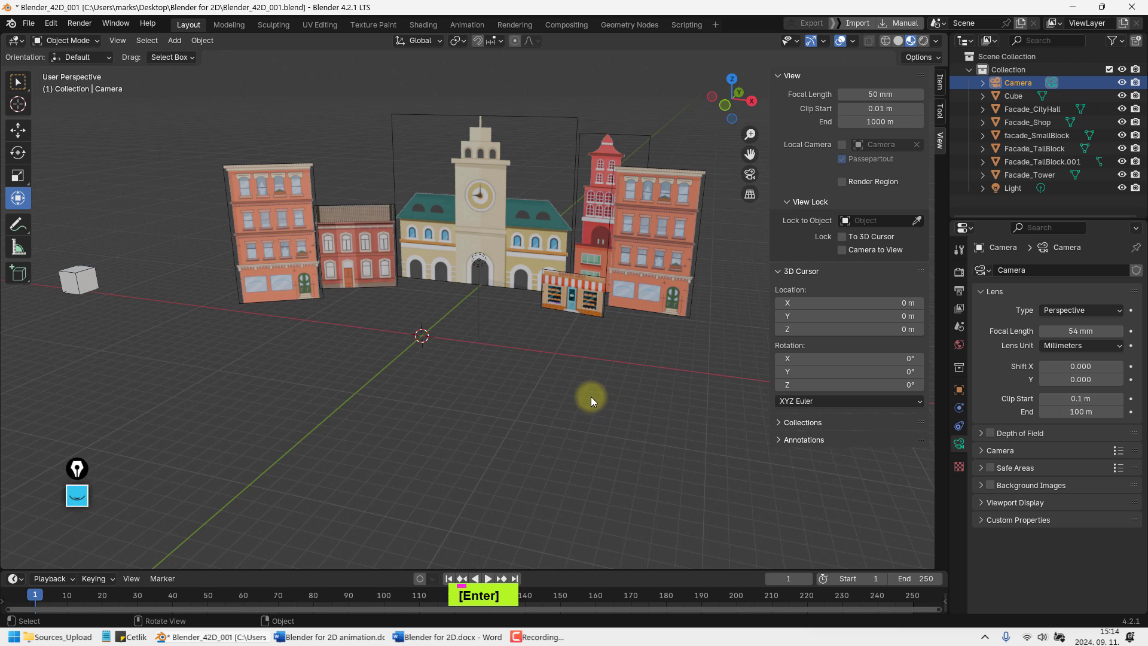
Look through the camera and reduce its lens focal length to 18 mm
key(KP_0)
click(1067, 332)
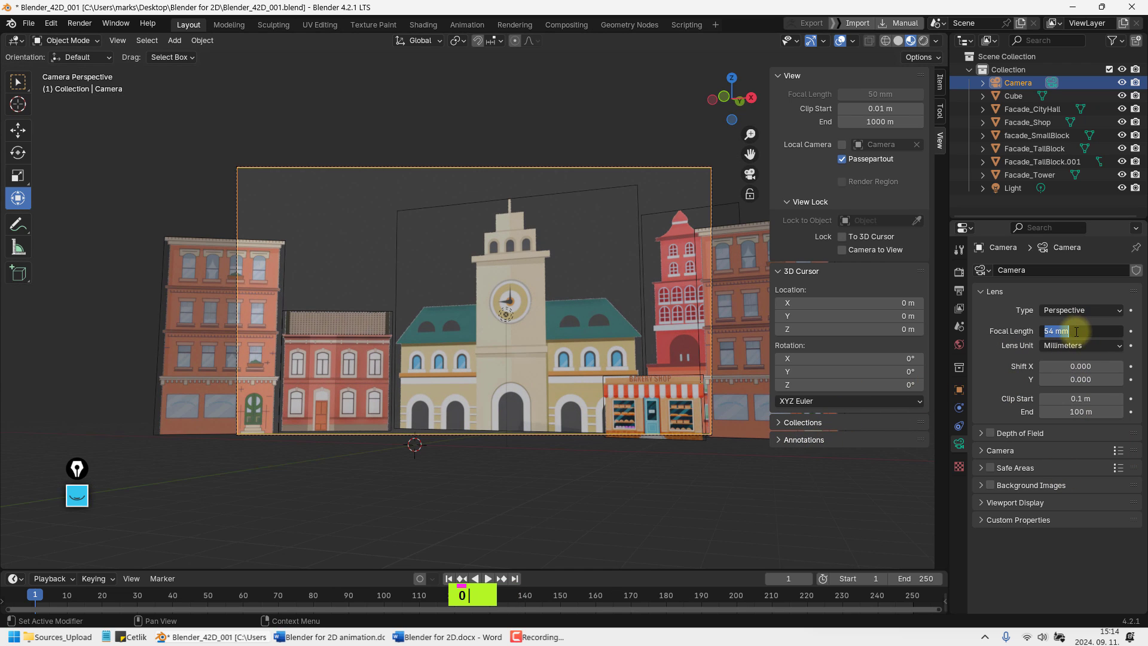
click(989, 354)
drag(1089, 335, 141, 328)
scroll(546, 379, up, 2)
scroll(520, 374, up, 2)
scroll(512, 368, down, 1)
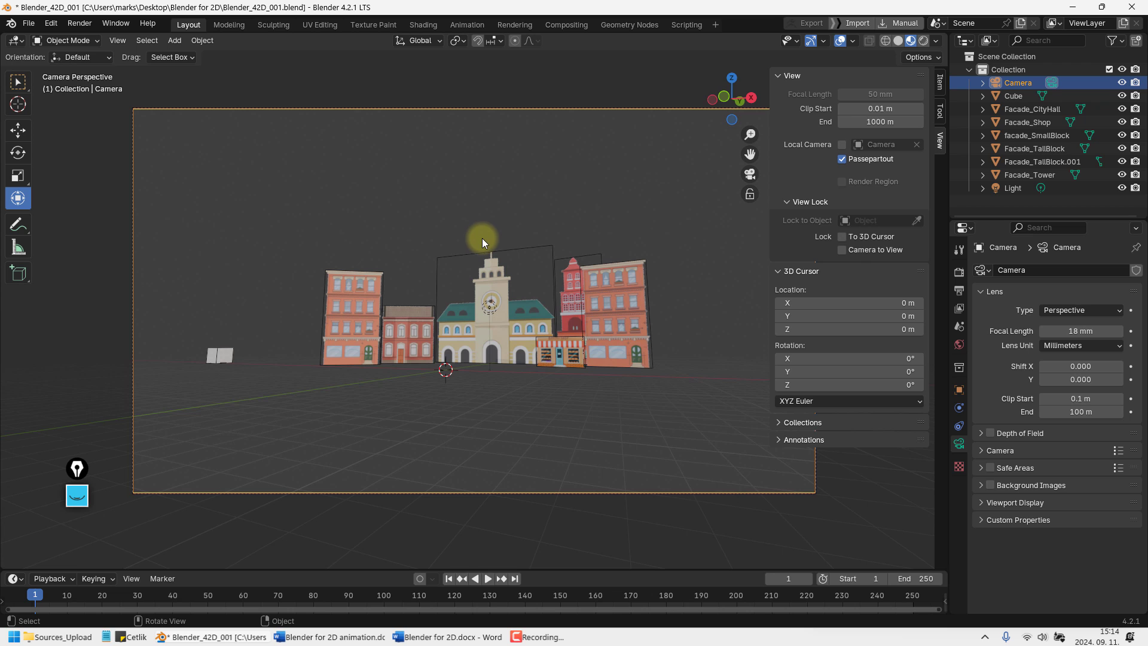
Lock the camera to the view and move it closer to the buildings, viewing the row from slightly above
key(q)
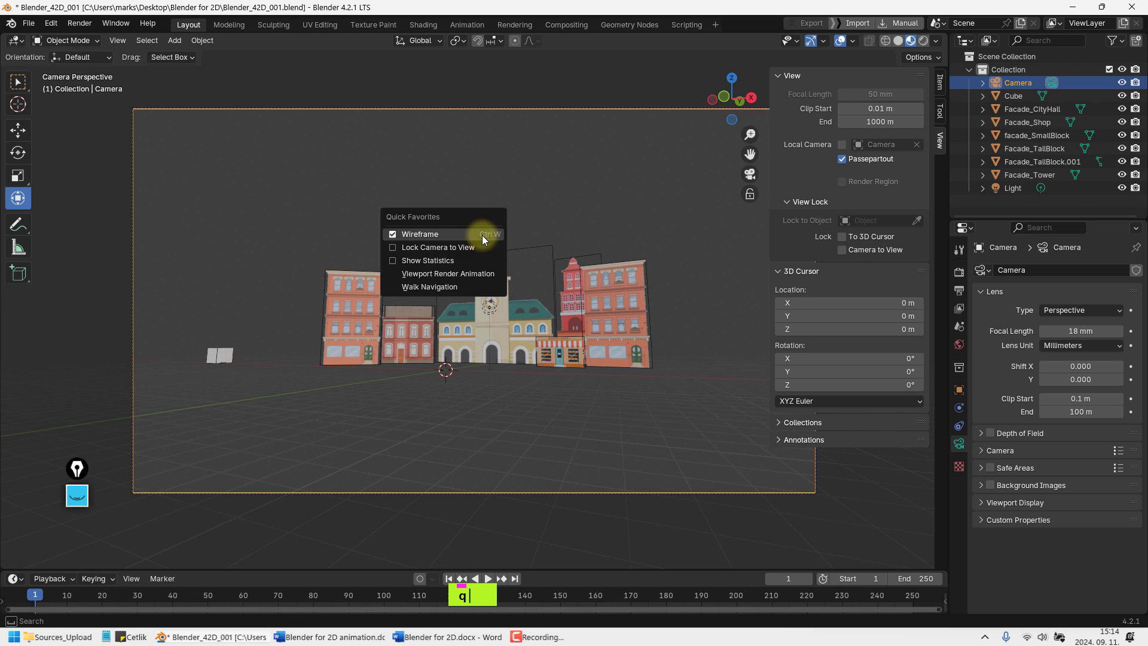
click(420, 248)
middle_drag(415, 246, 448, 331)
scroll(483, 312, up, 5)
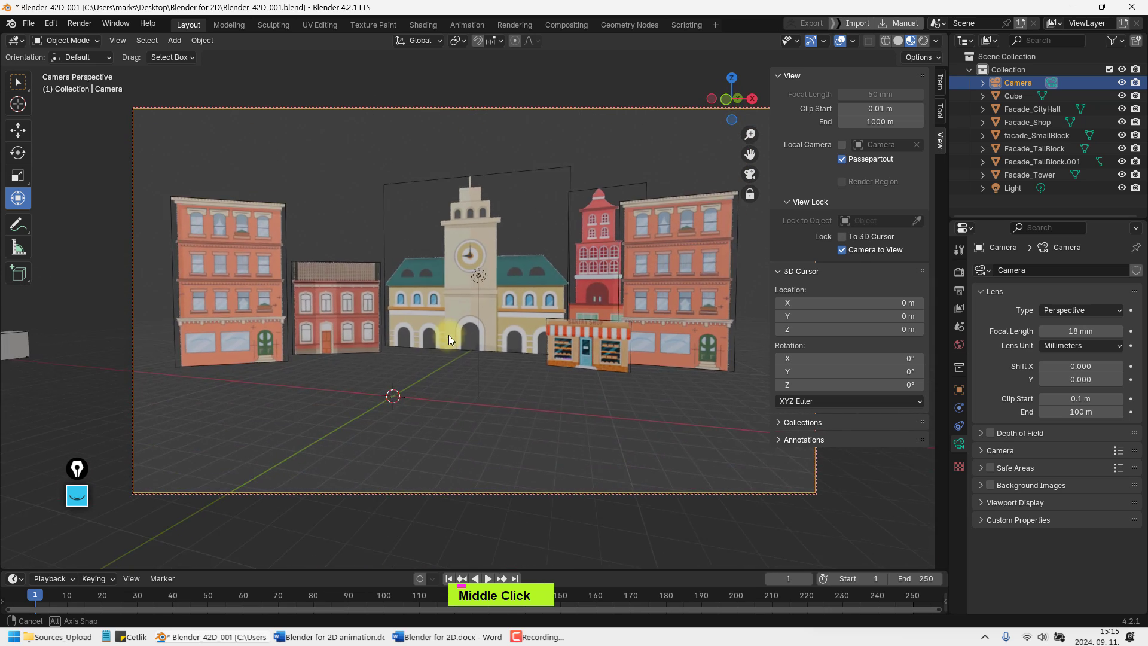
scroll(449, 332, up, 4)
scroll(450, 331, up, 1)
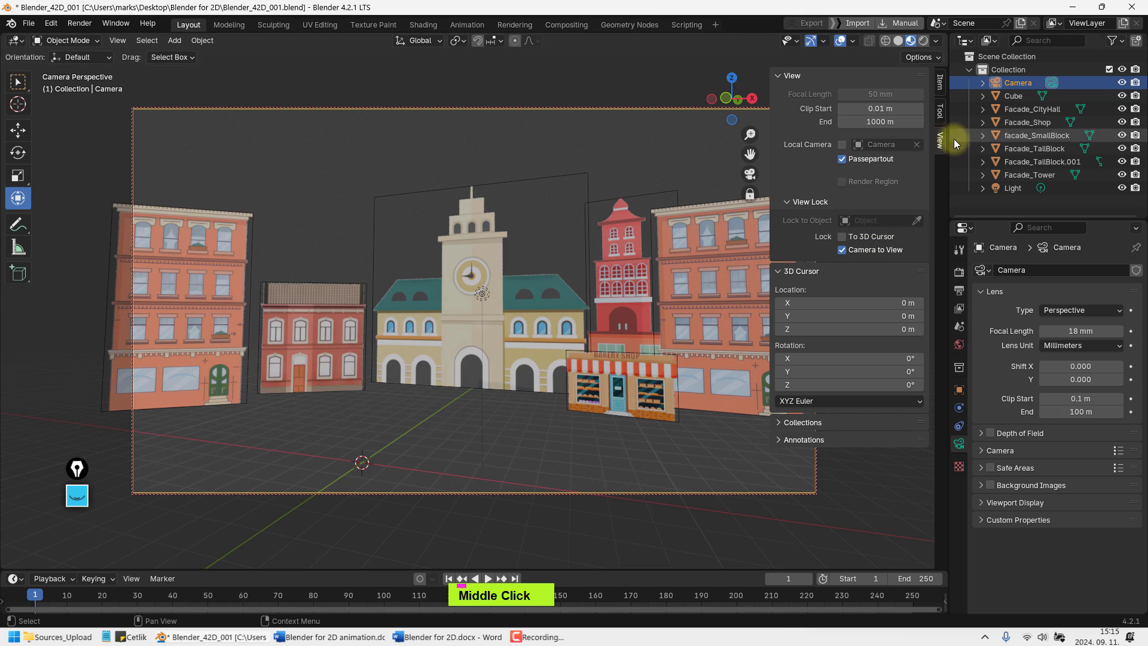
key(n)
key(n)
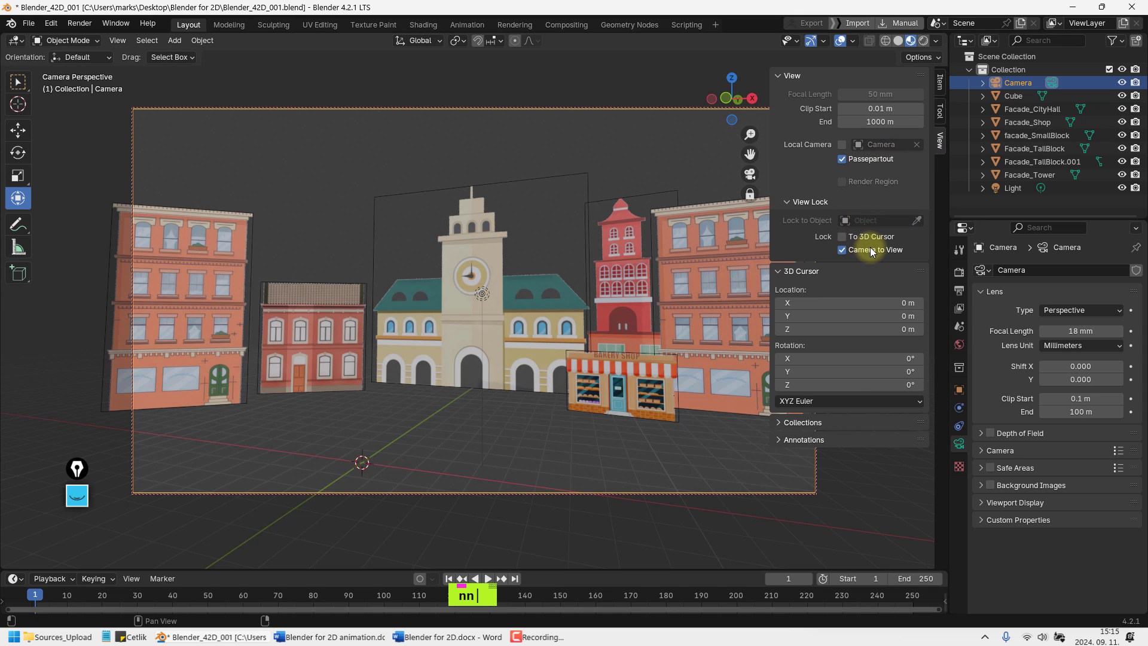
right_click(841, 250)
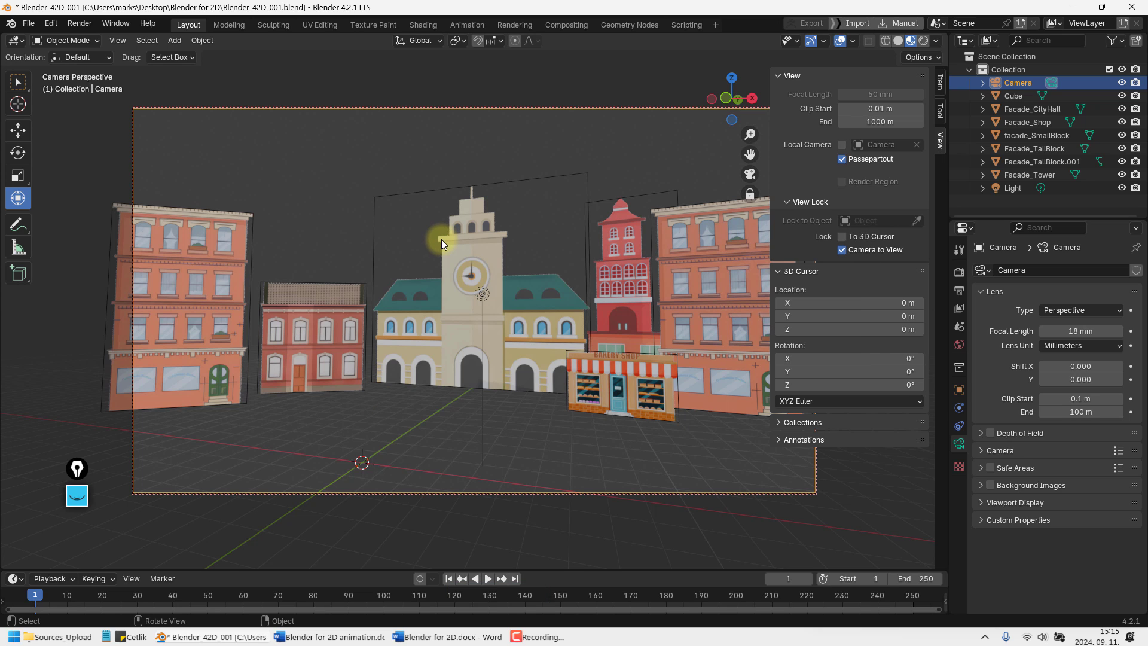
Turn off the wireframe overlay and unlock the camera from the view
key(q)
click(358, 239)
key(q)
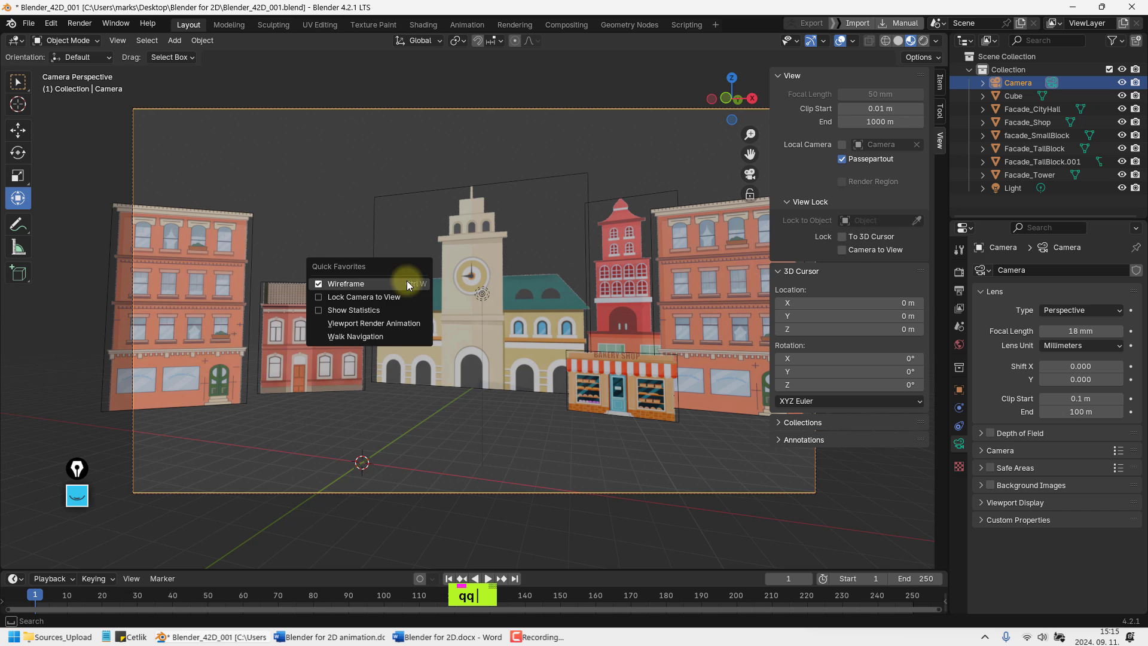
click(381, 297)
key(q)
click(396, 276)
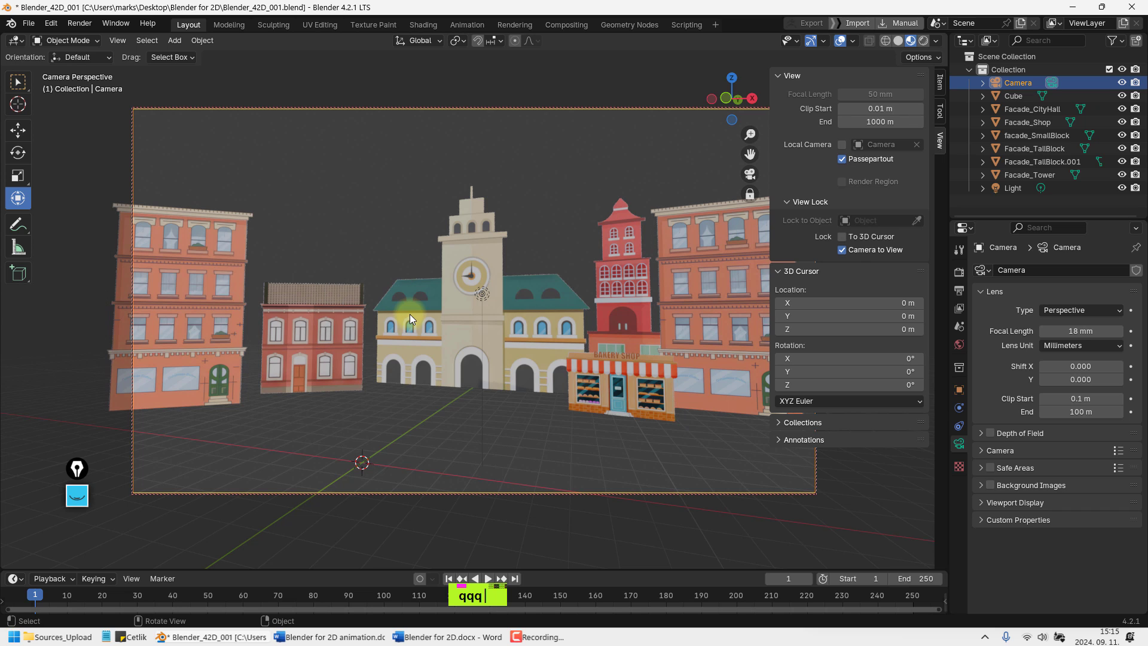
key(q)
click(401, 326)
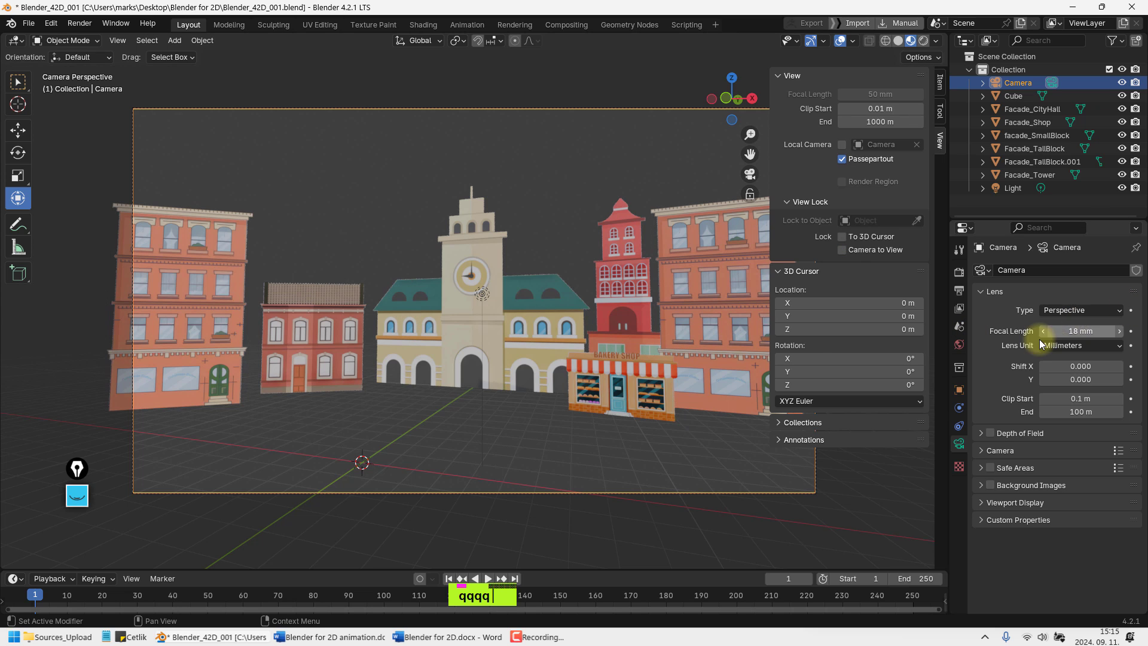
Set the camera lens focal length to 70 mm
click(1061, 330)
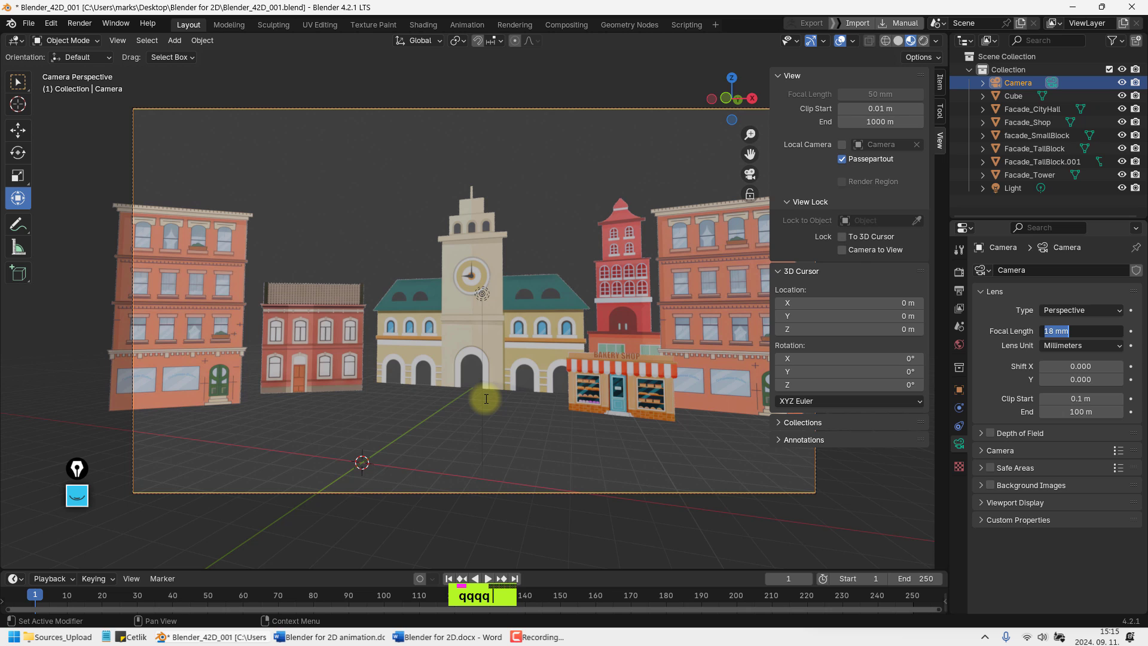
text(70)
key(Return)
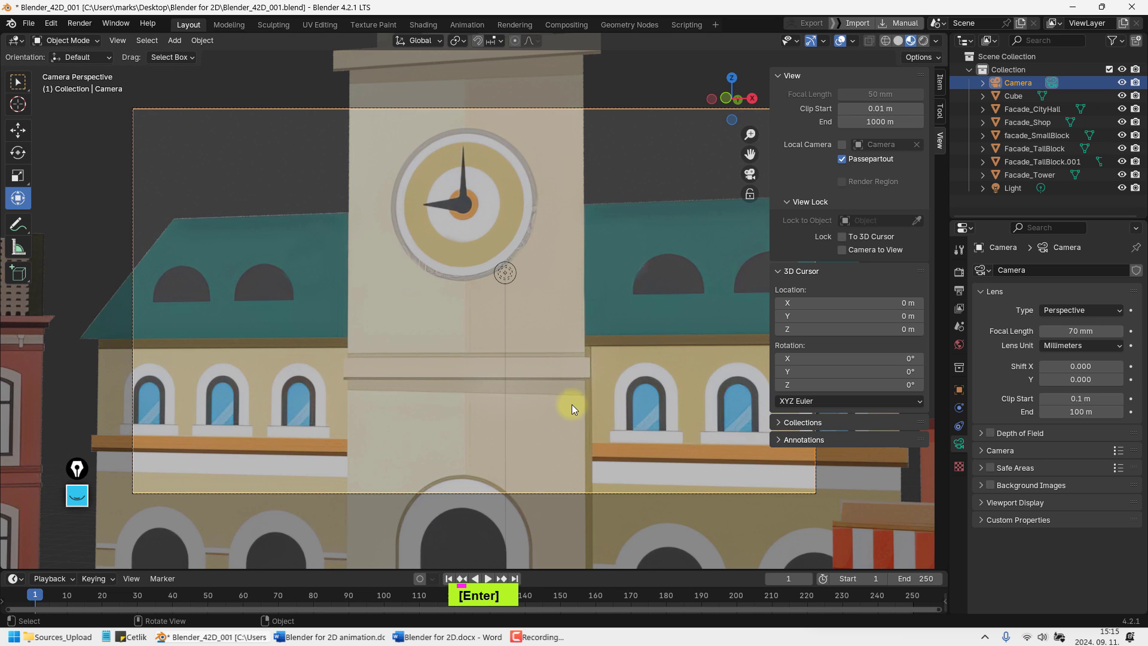
Lock the camera to the view, move it back until the row of buildings roughly fills the frame, and unlock it
key(q)
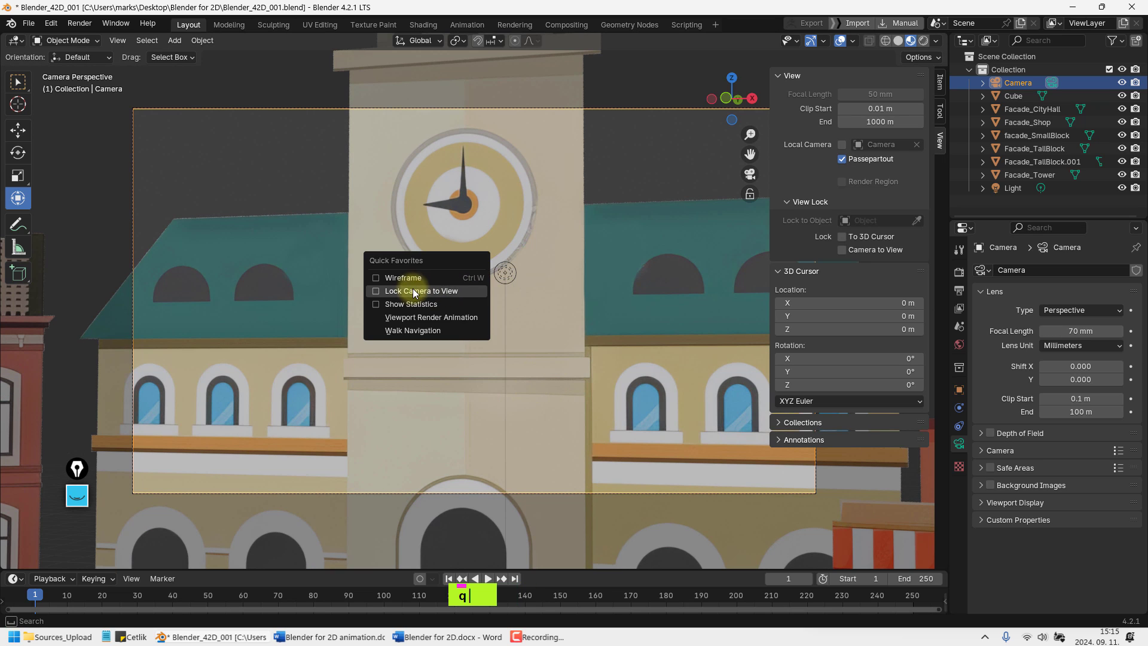
click(421, 292)
scroll(423, 308, down, 4)
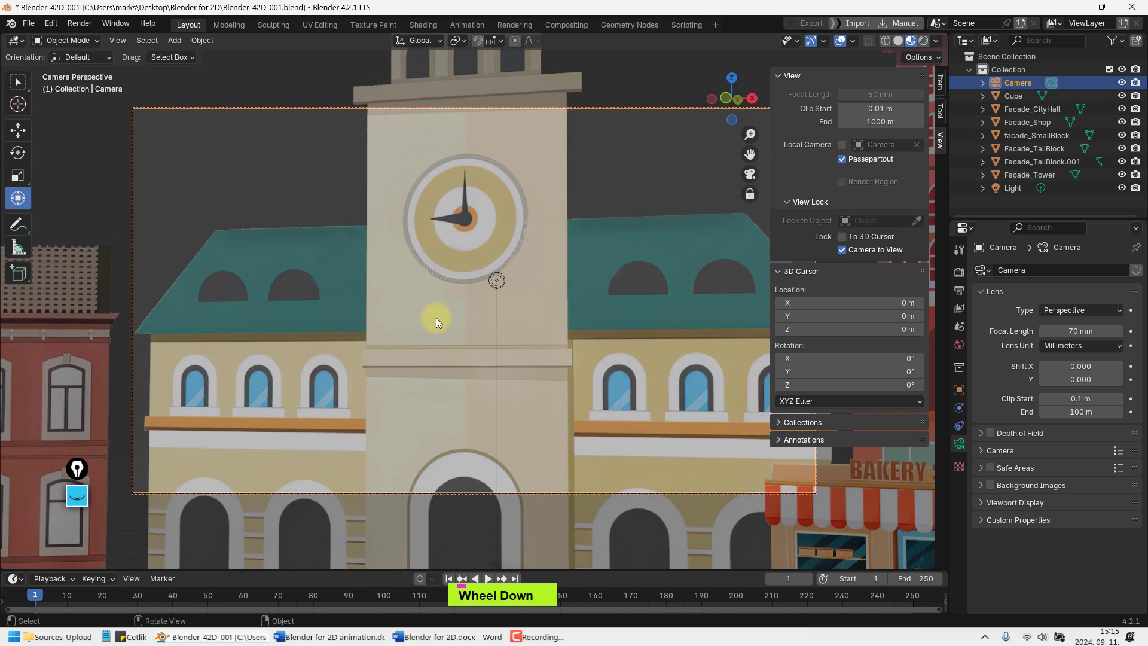
scroll(445, 314, down, 8)
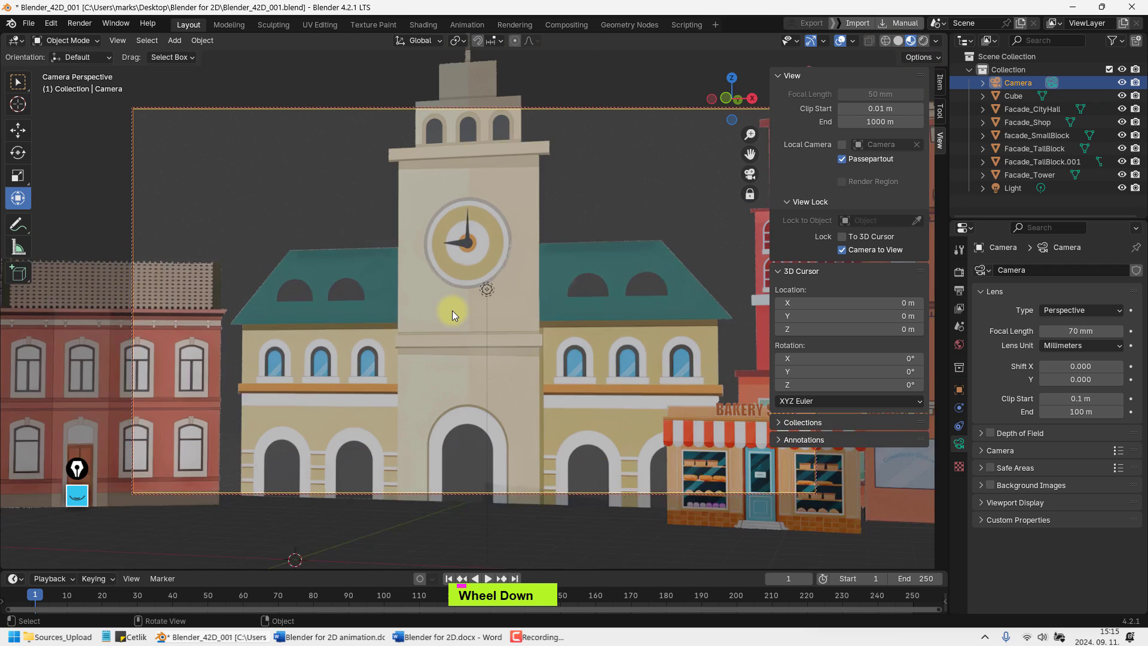
scroll(458, 304, up, 2)
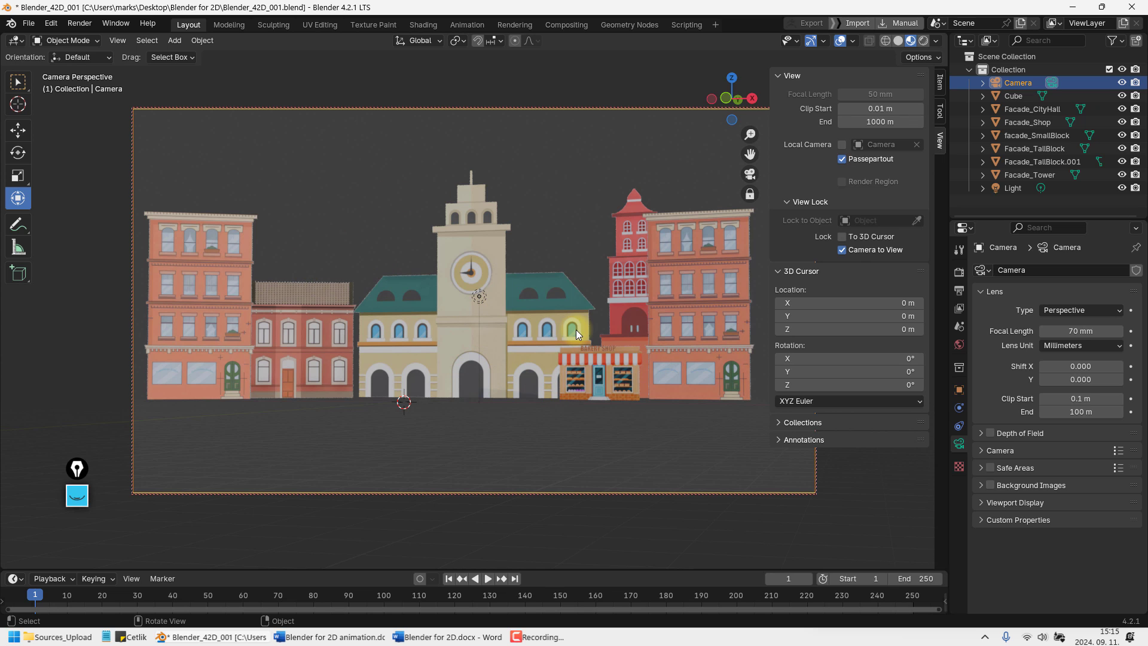
scroll(413, 325, up, 1)
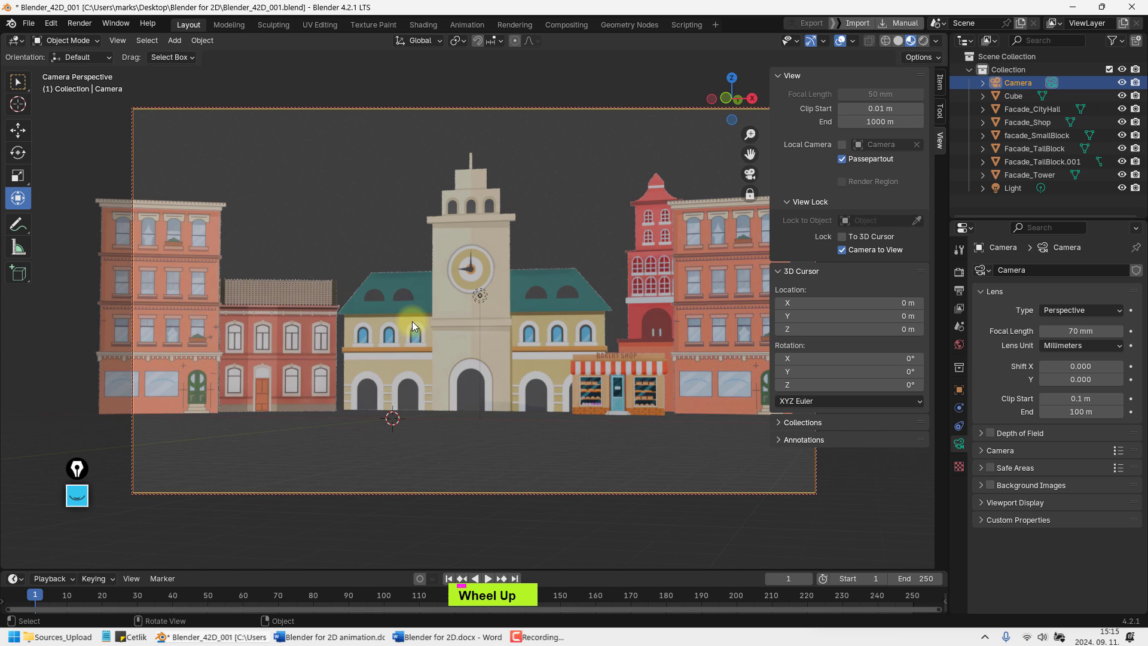
key(q)
click(609, 335)
Set the camera's Z location to 1.5 m
shift+middle_drag(611, 342, 564, 340)
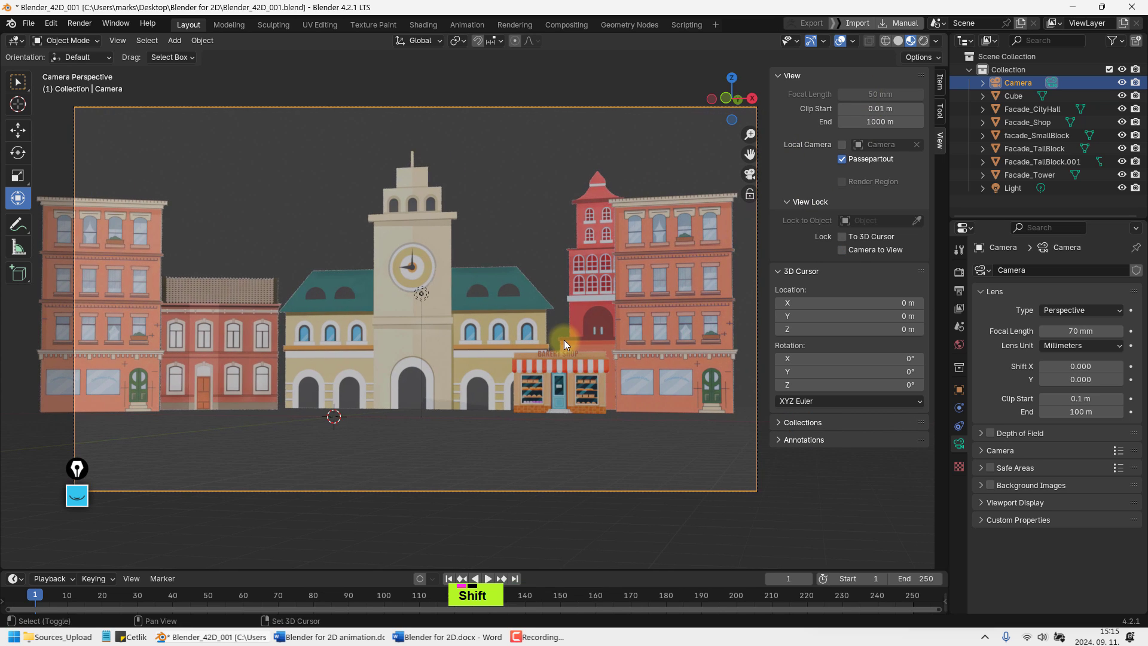
scroll(486, 306, down, 1)
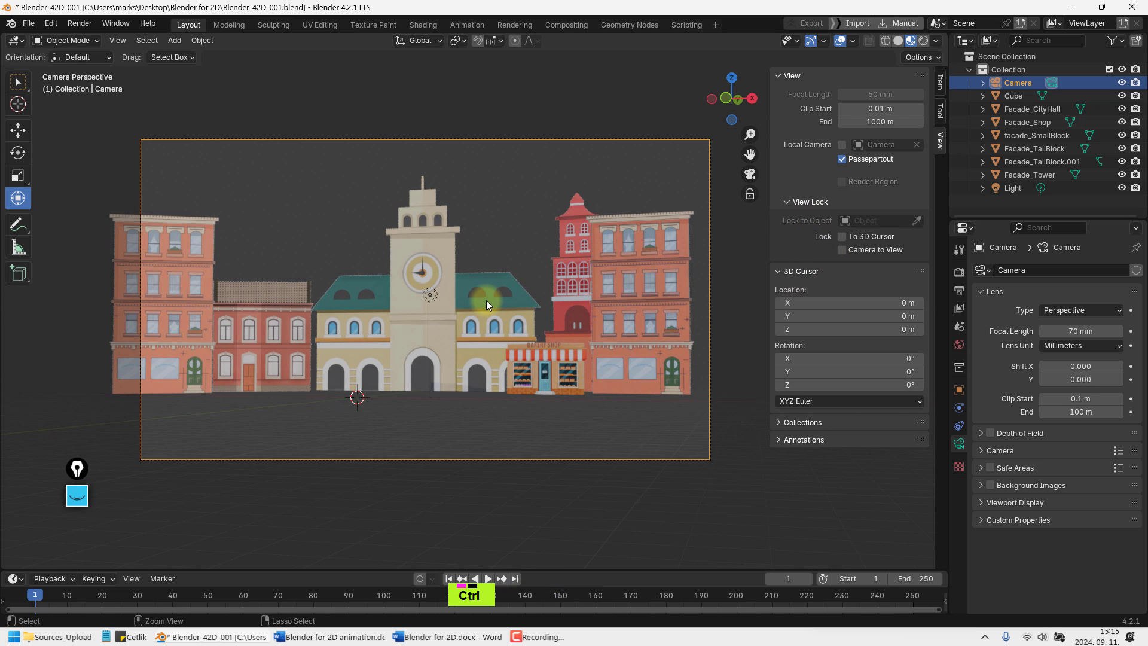
ctrl+scroll(486, 300, up, 1)
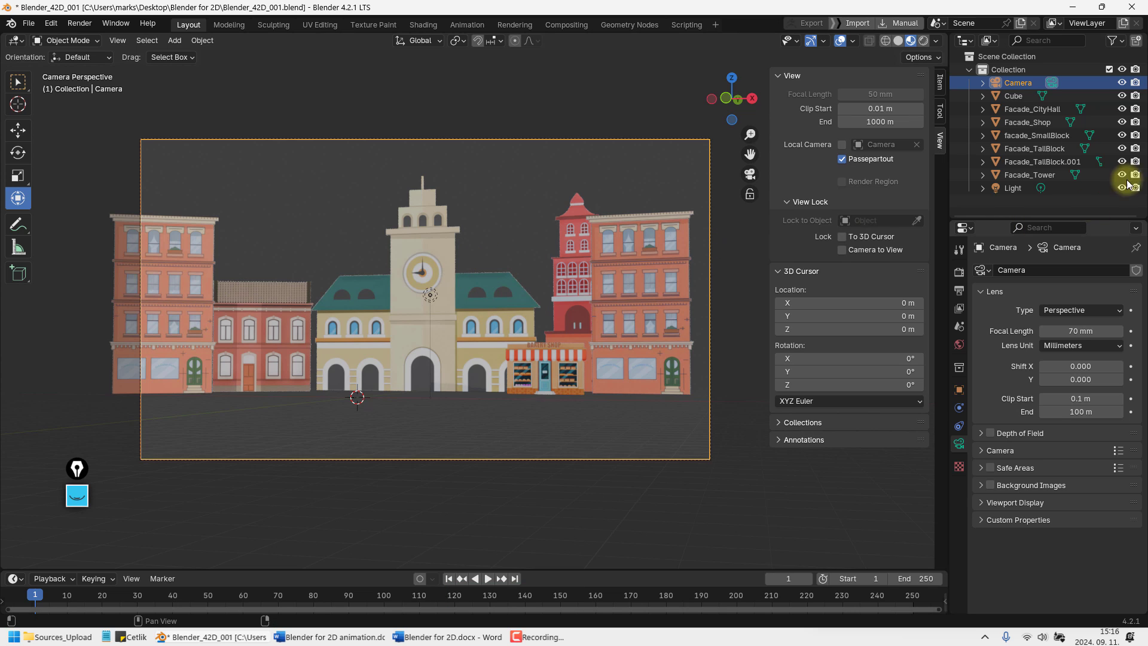
click(941, 87)
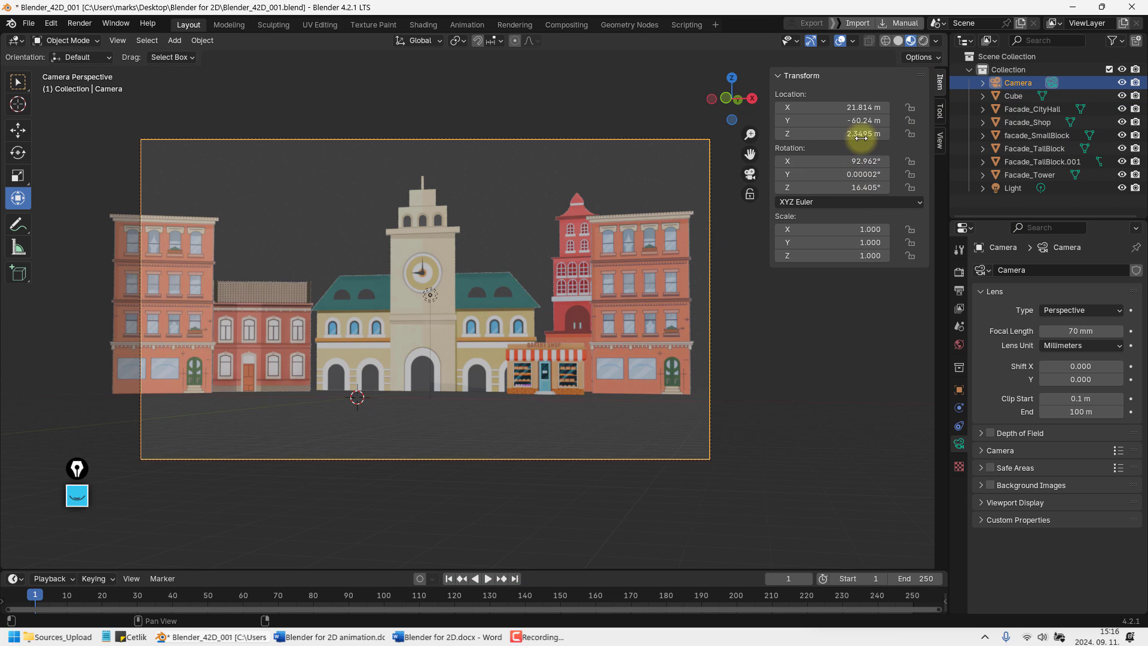
drag(861, 133, 927, 149)
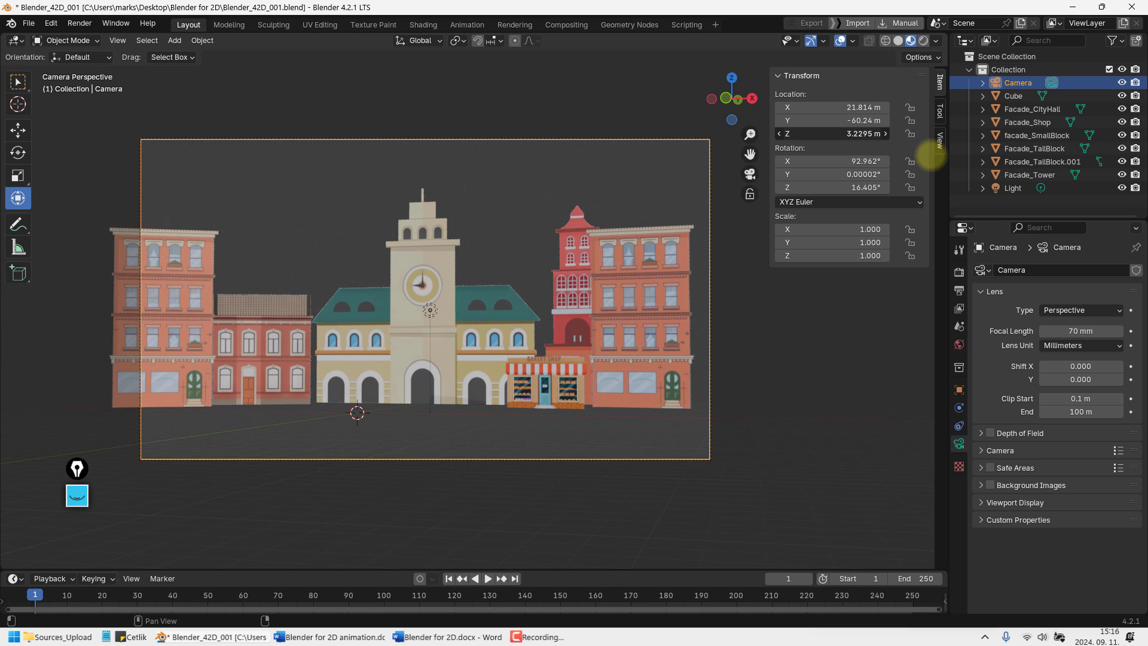
click(855, 133)
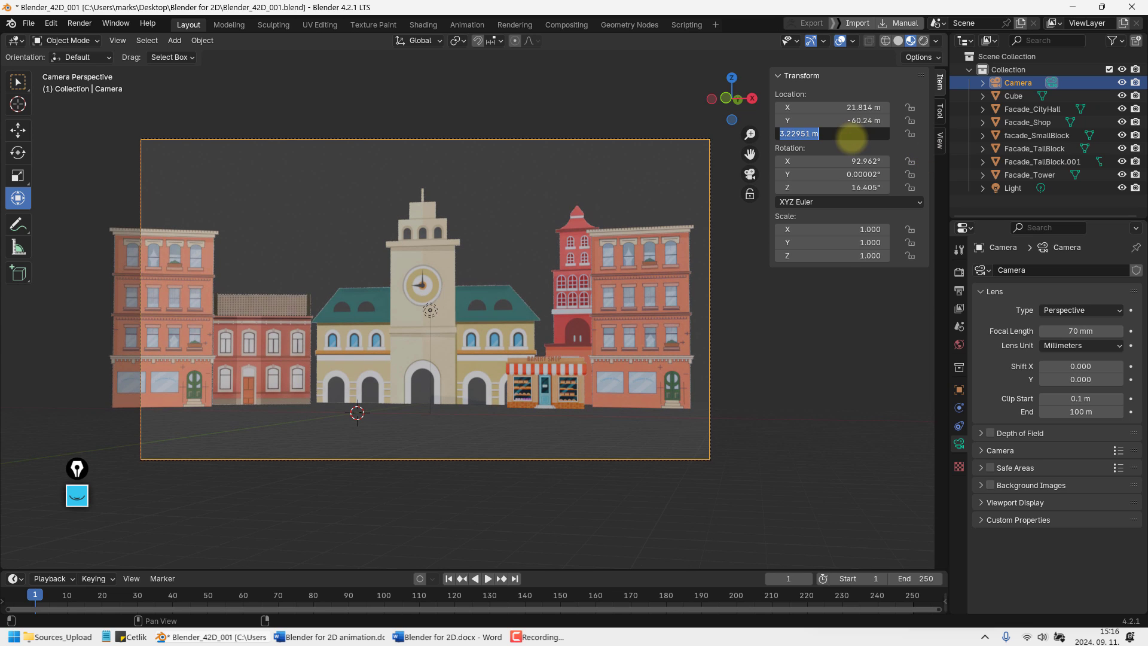
text(1.5)
key(Return)
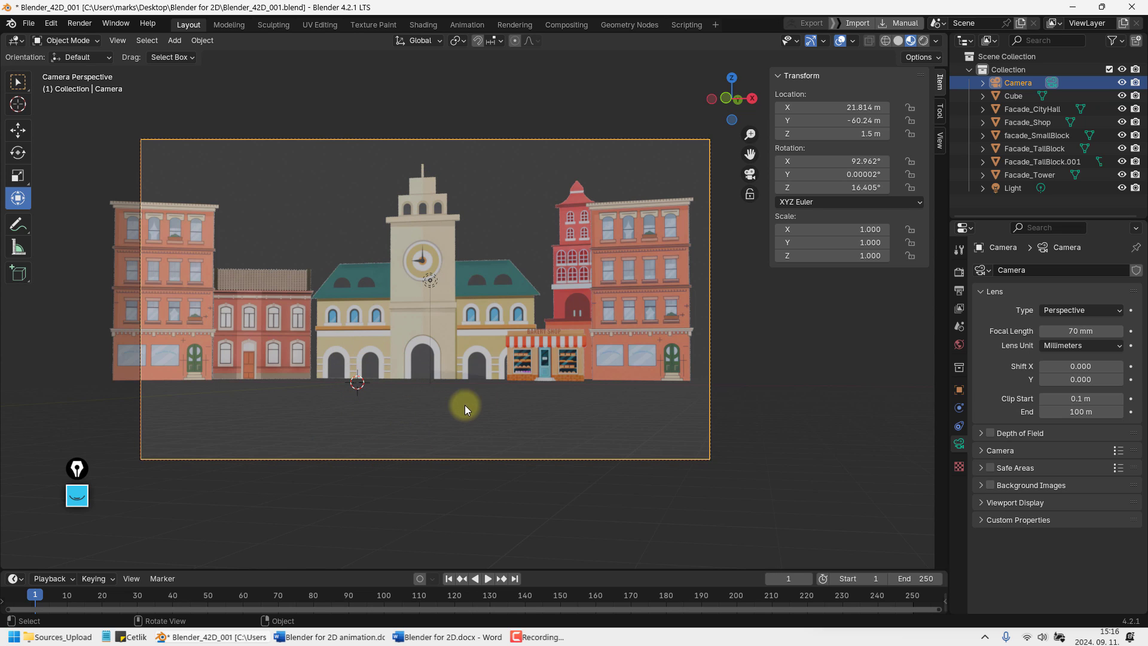
Try rotating the camera in the scene with its gizmo, check the framing through the camera, and undo the rotation
middle_drag(571, 357, 374, 335)
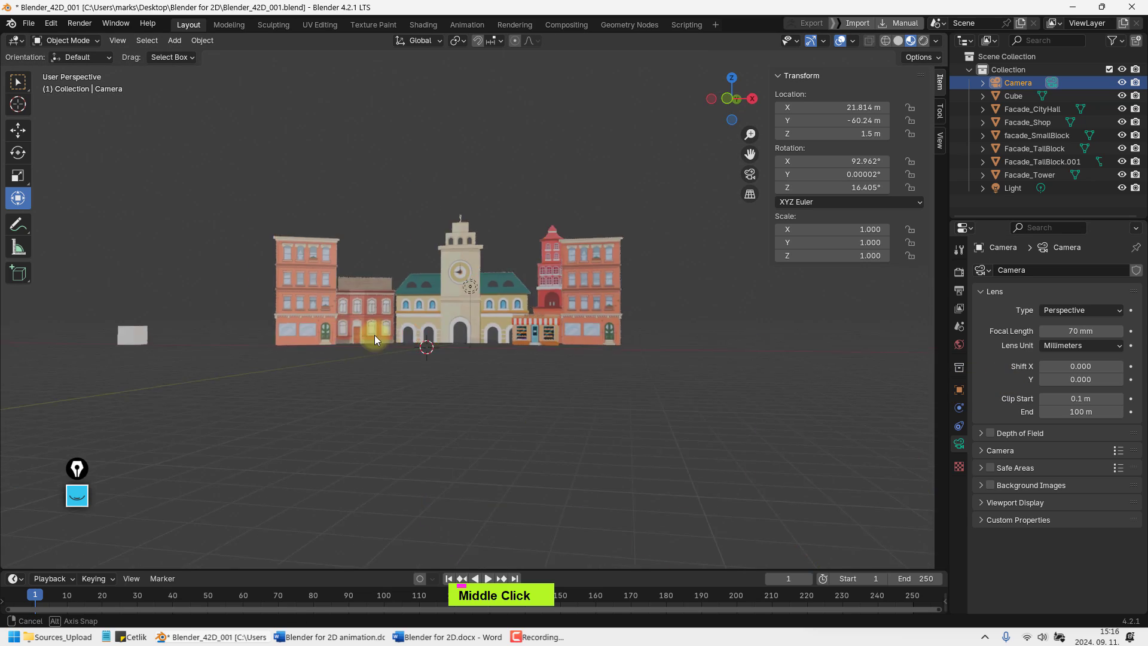
scroll(408, 354, down, 2)
scroll(409, 356, down, 2)
shift+middle_drag(454, 389, 526, 382)
scroll(710, 433, up, 2)
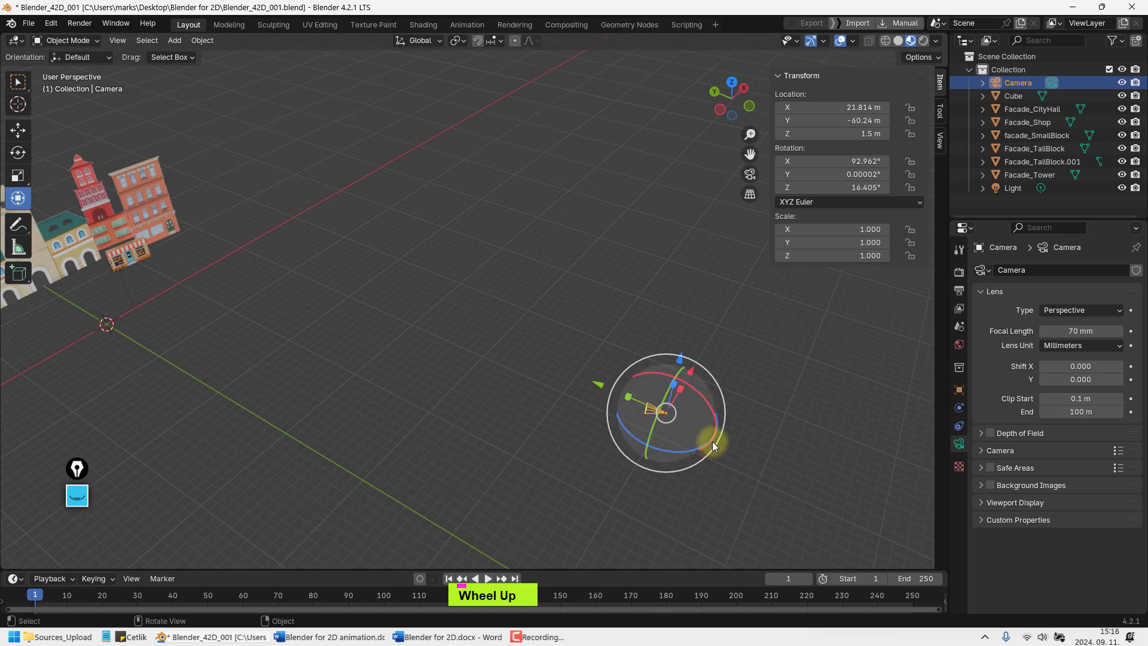
shift+middle_drag(711, 441, 650, 397)
scroll(650, 397, up, 3)
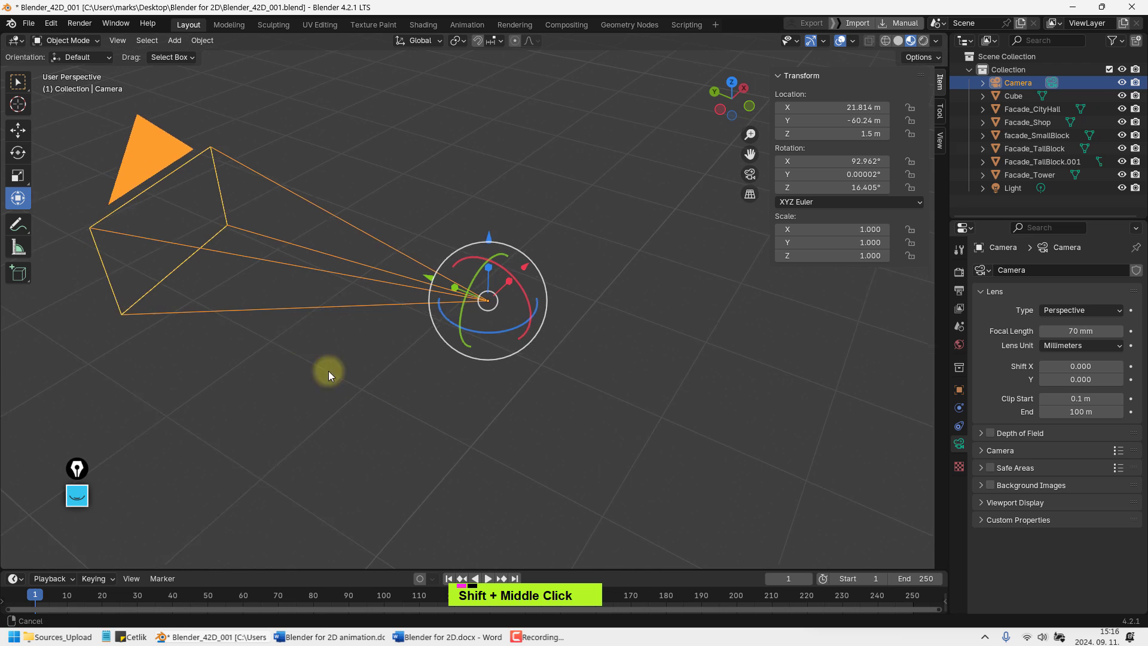
shift+middle_drag(329, 371, 514, 344)
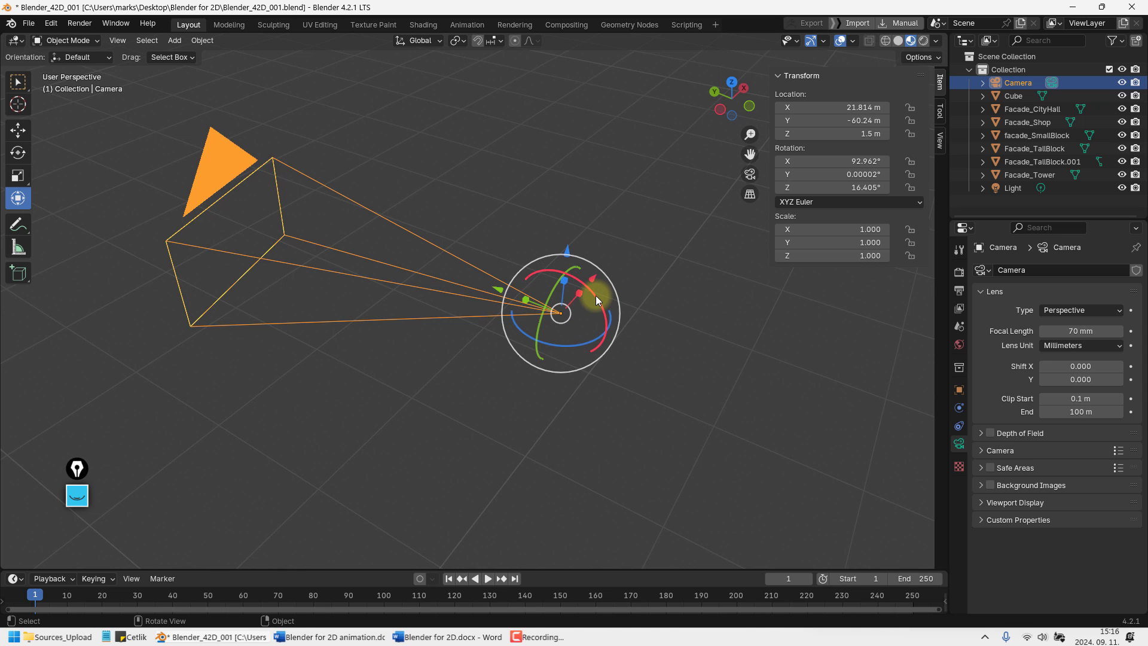
drag(595, 295, 600, 306)
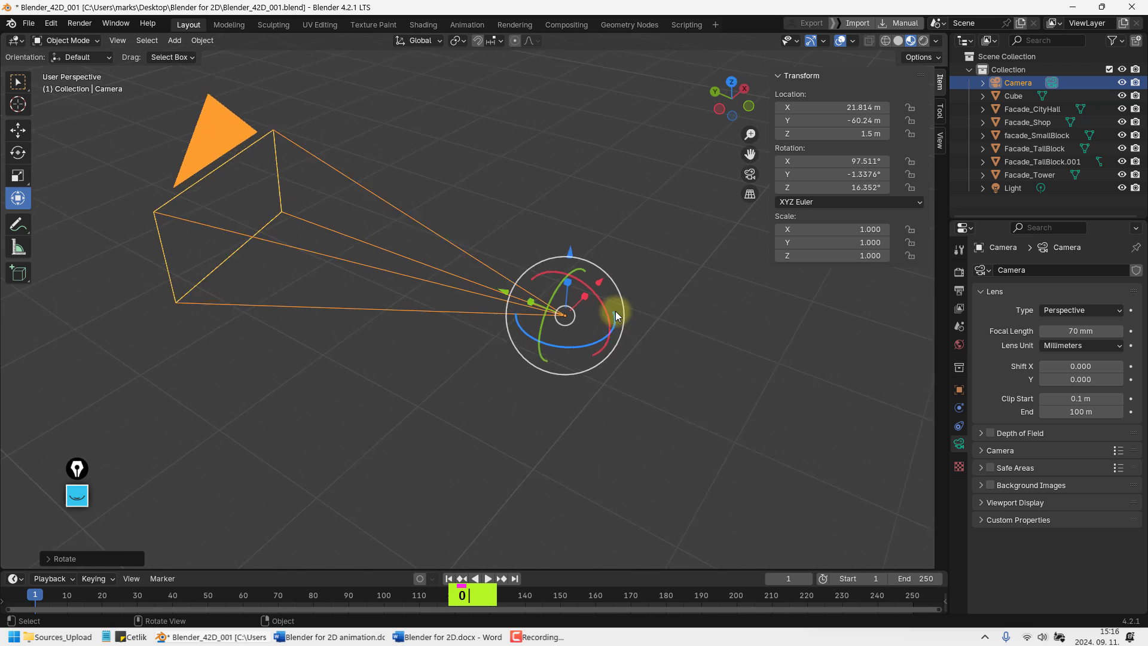
key(KP_0)
key(ctrl+z)
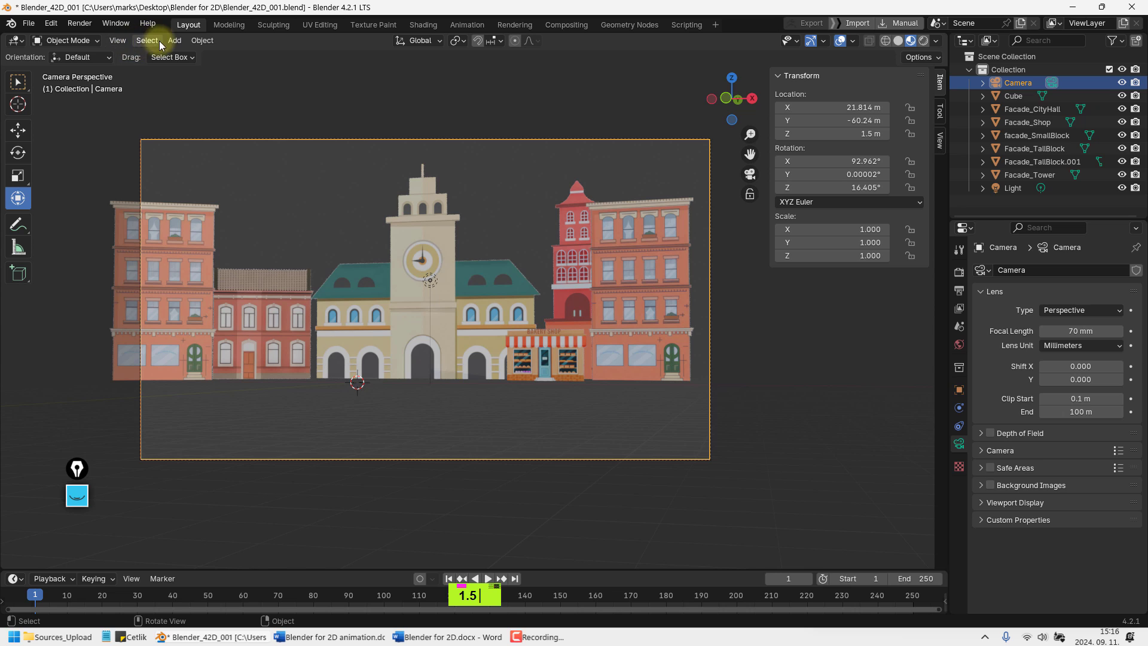
Aim the camera at the row of buildings with Walk Navigation, to about 94.5° X and 17.2° Z rotation
click(117, 40)
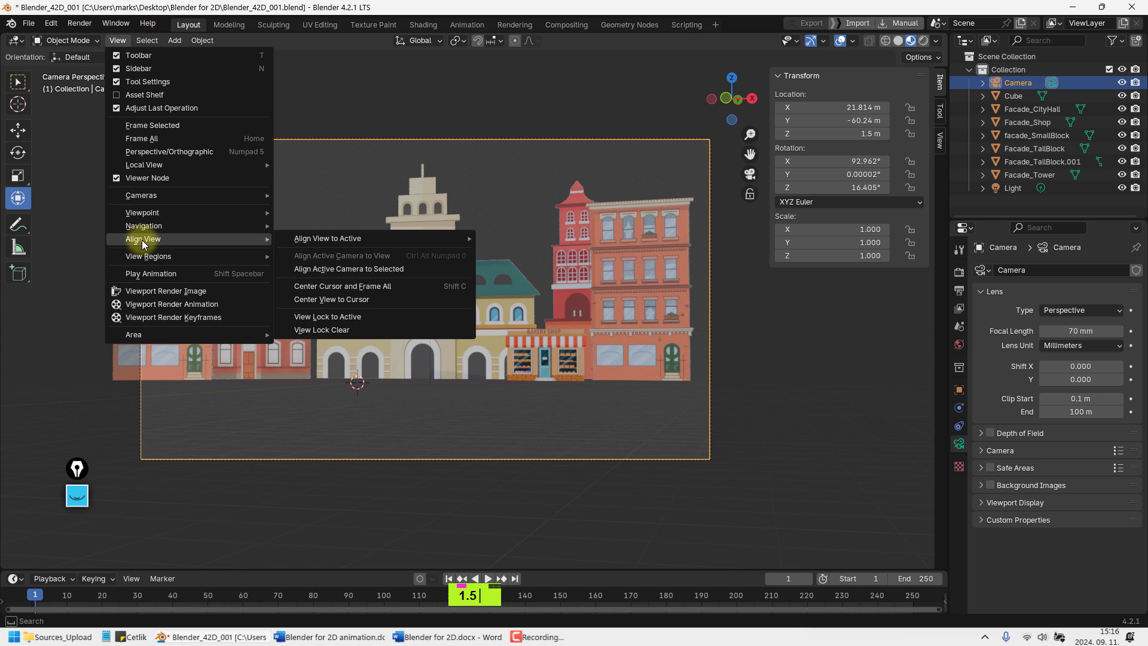
mouse_move(160, 225)
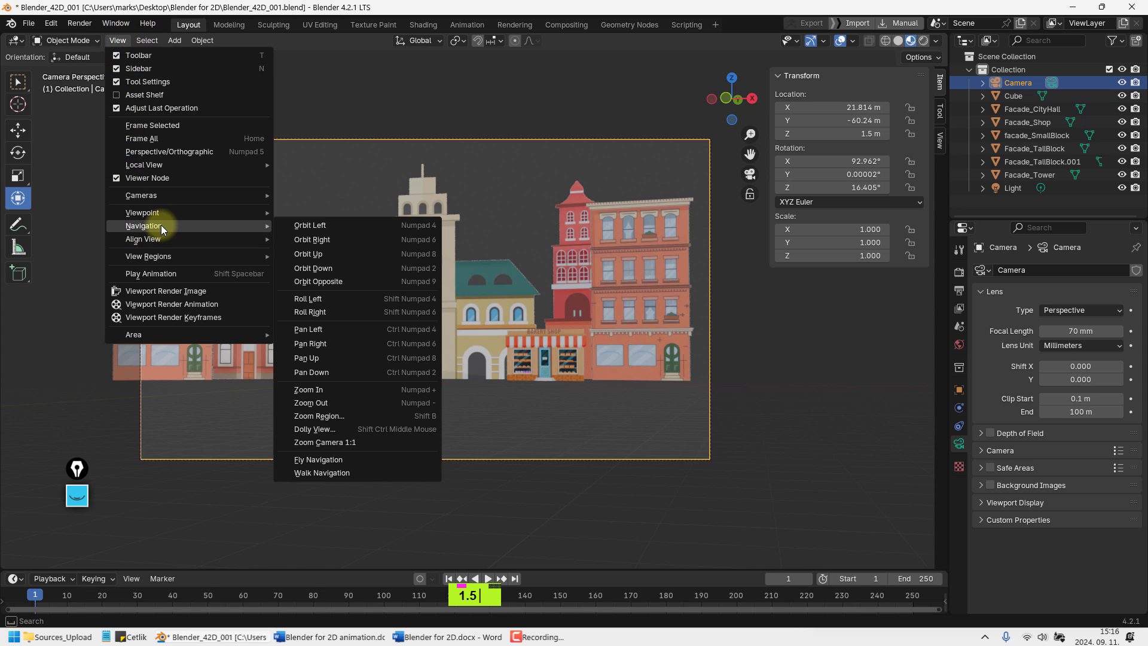
click(339, 473)
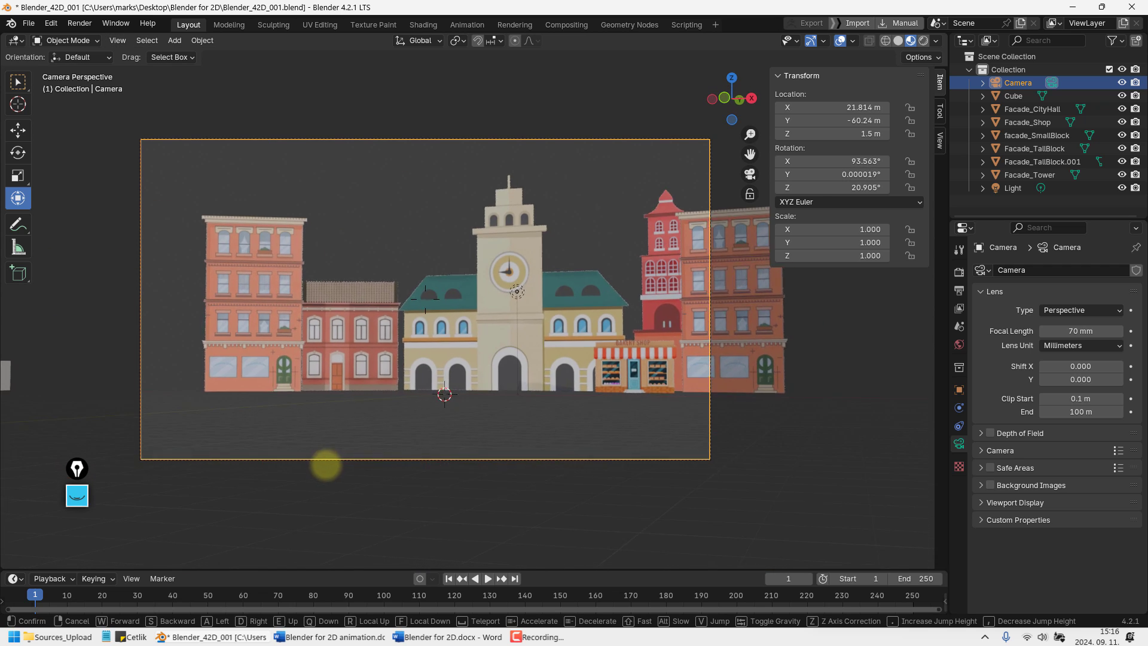
key(shift)
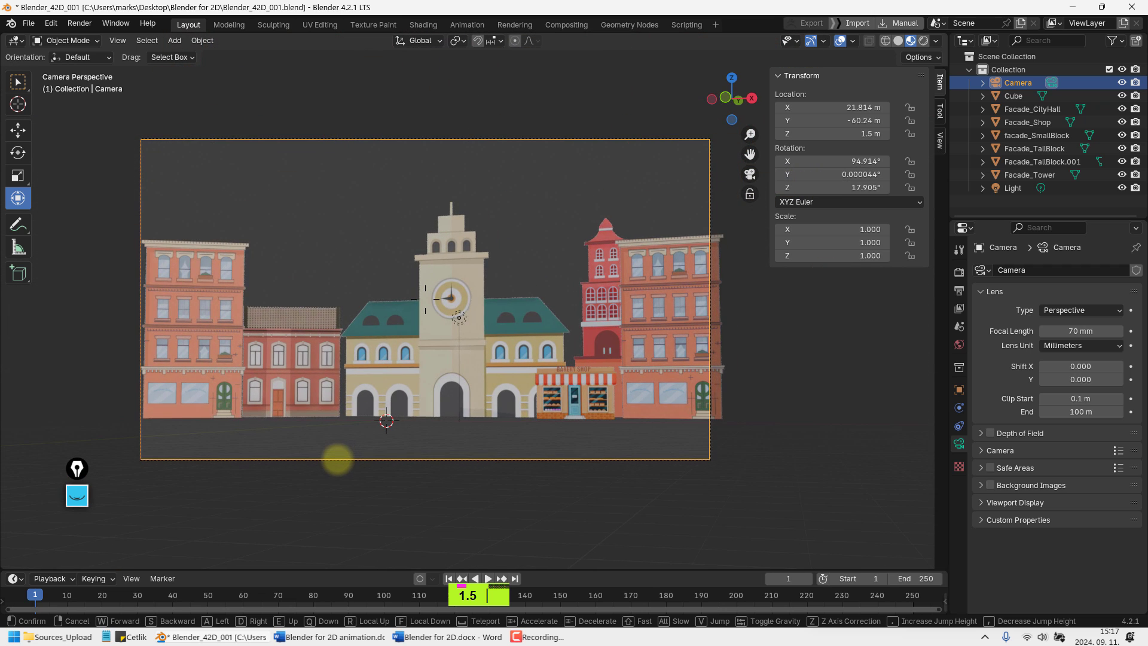
click(339, 462)
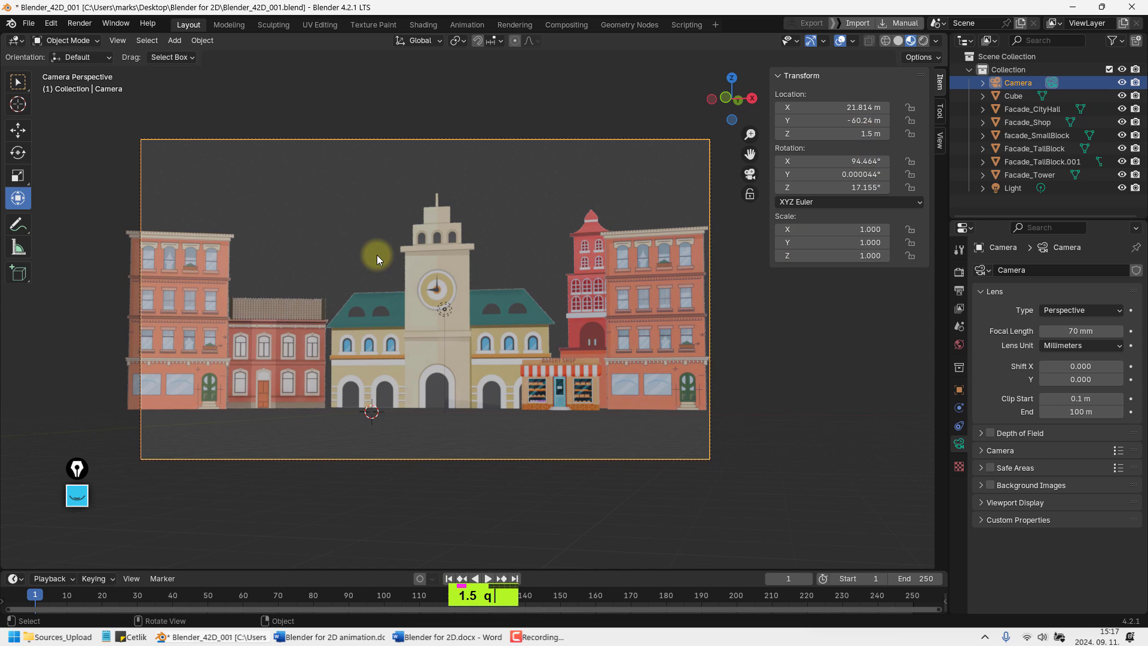
Refine the camera's aim at the buildings with Walk Navigation, to about 94° X and 17.3° Z rotation
key(q)
key(q)
click(294, 340)
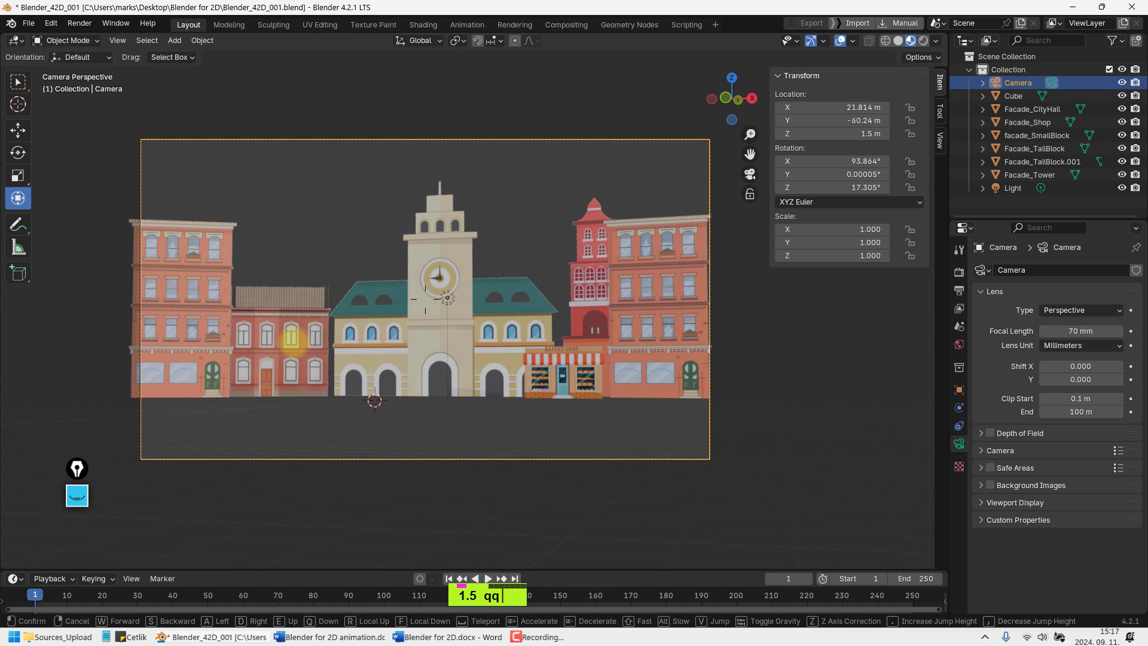
click(371, 205)
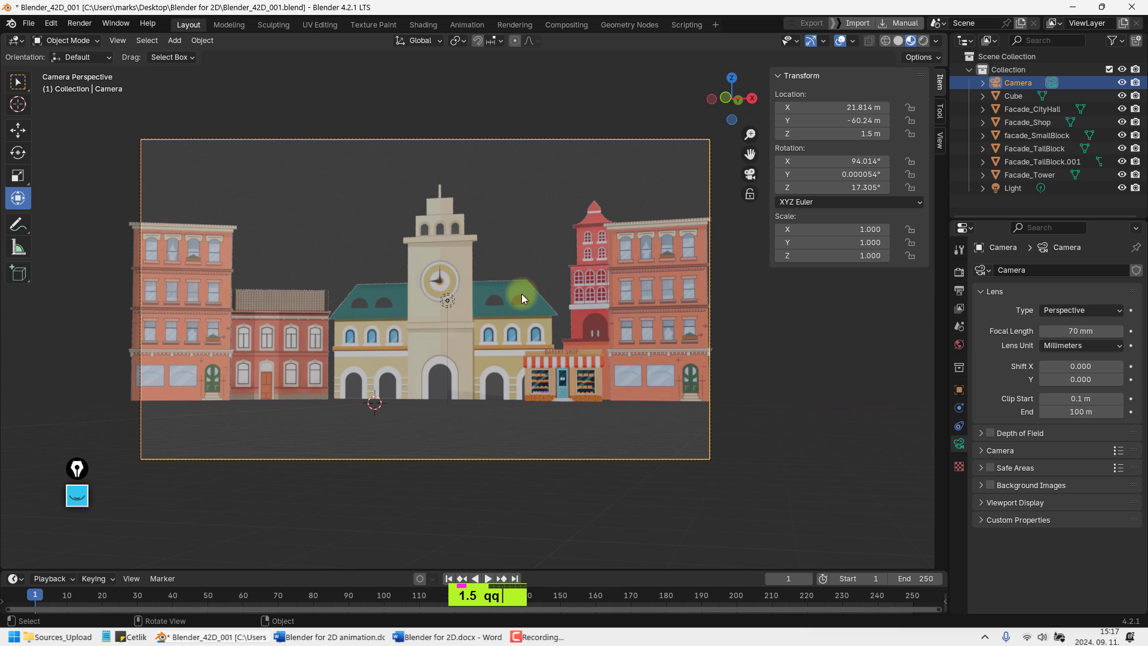
Scale the camera object up to about 37.8 so its displayed frame reaches the row of buildings
middle_drag(477, 289, 462, 345)
scroll(489, 334, down, 3)
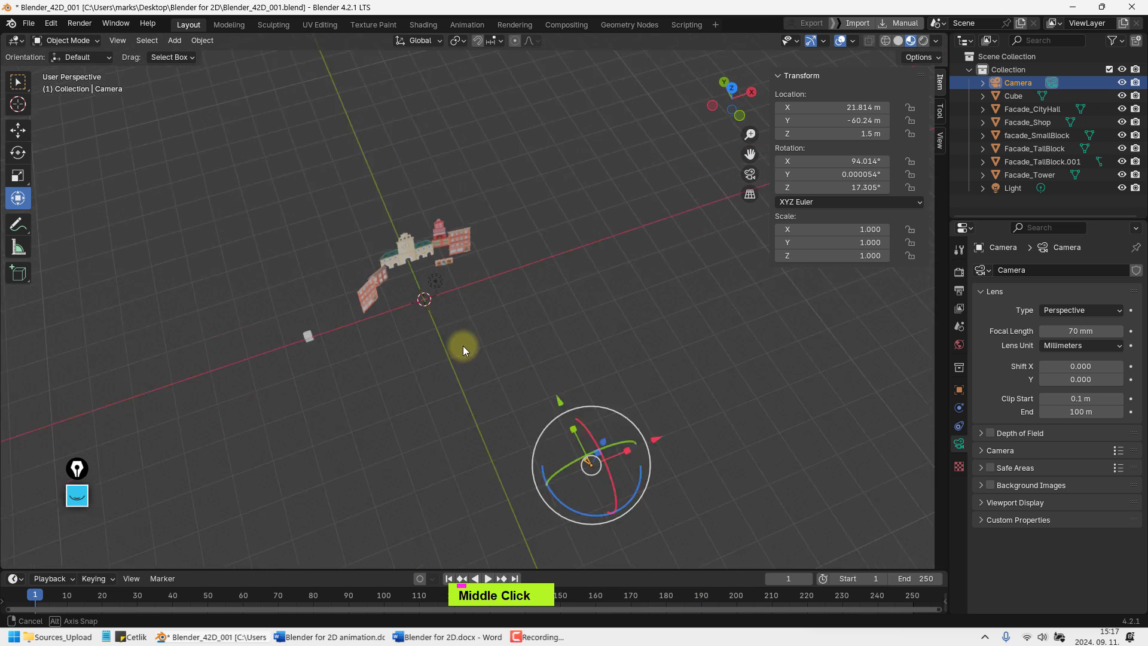
scroll(410, 272, up, 2)
middle_drag(410, 271, 521, 343)
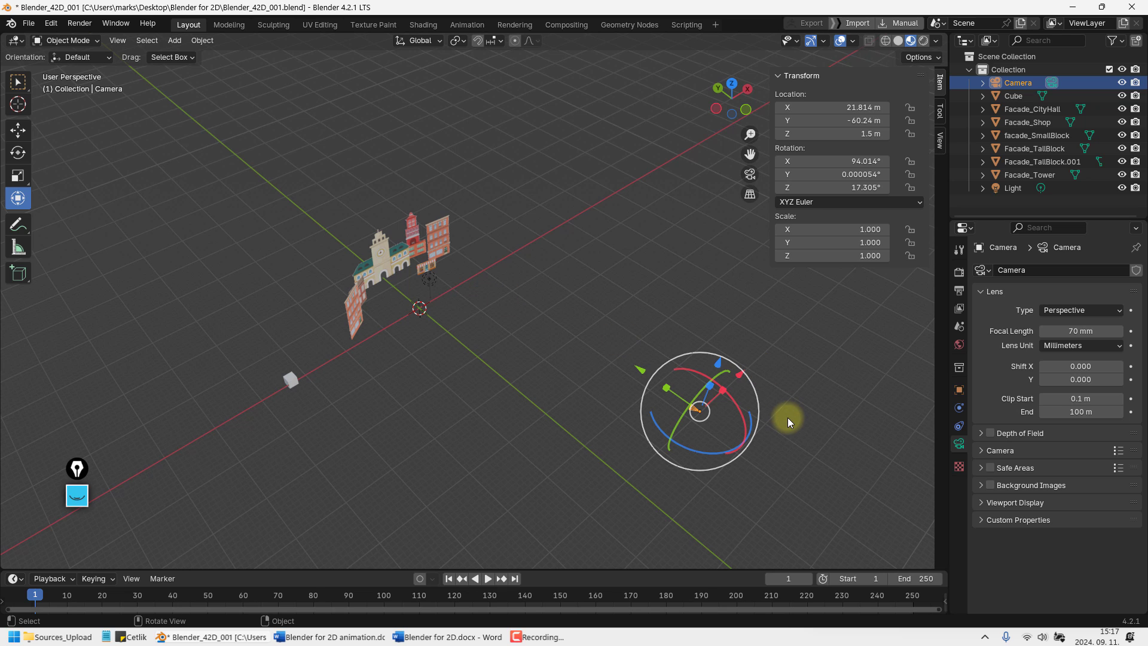
key(s)
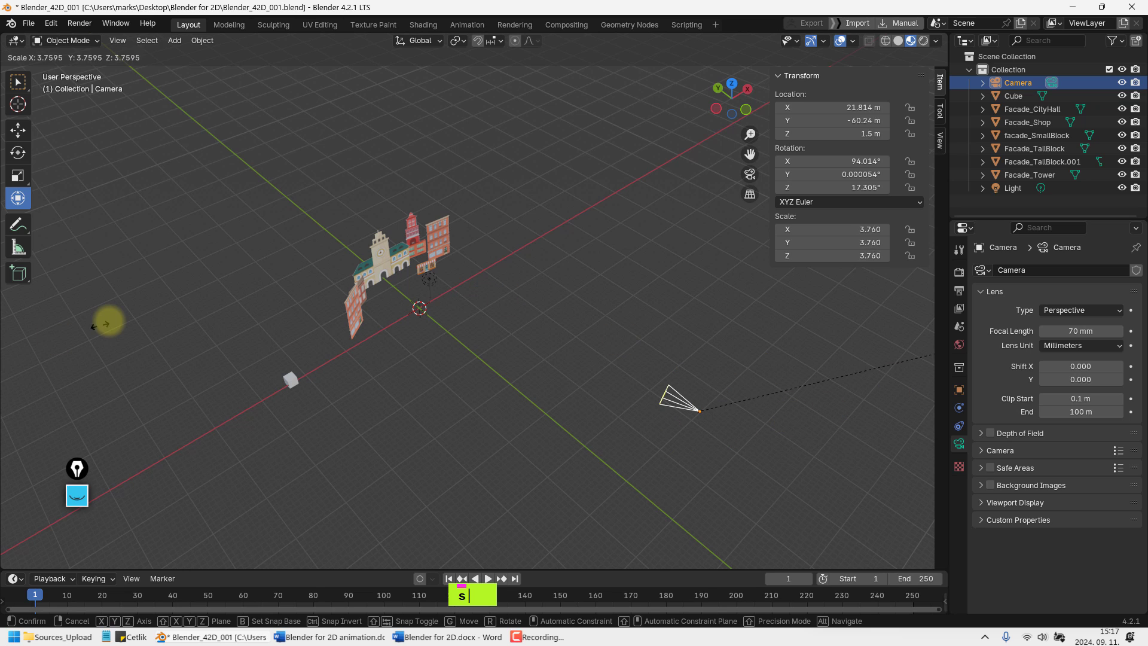
click(98, 329)
key(s)
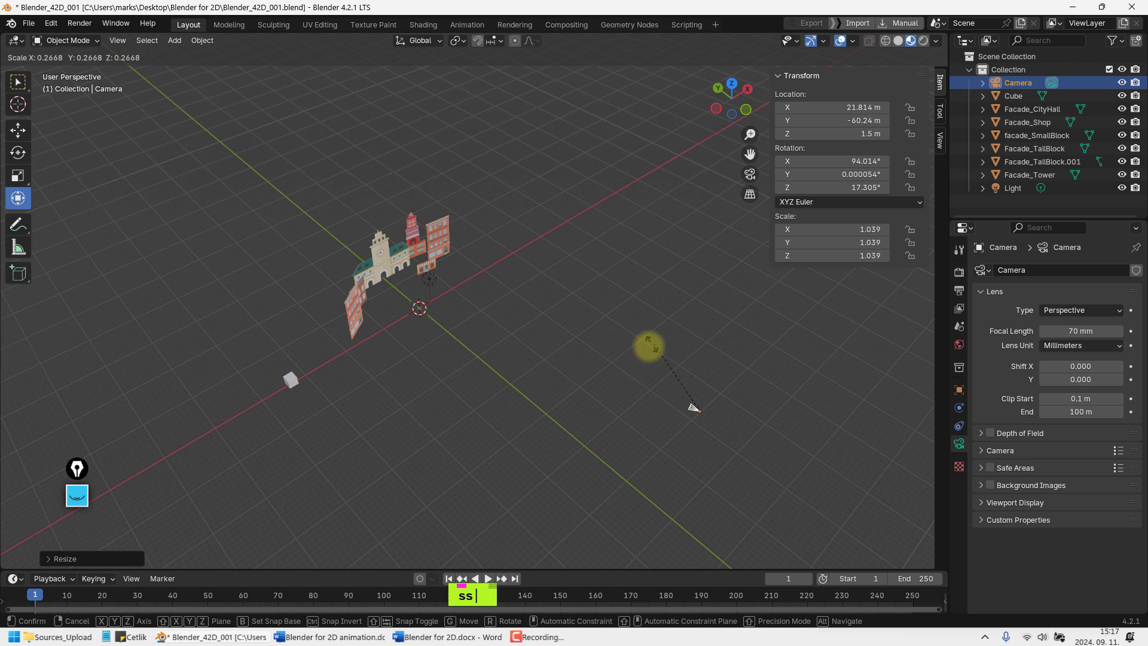
click(732, 410)
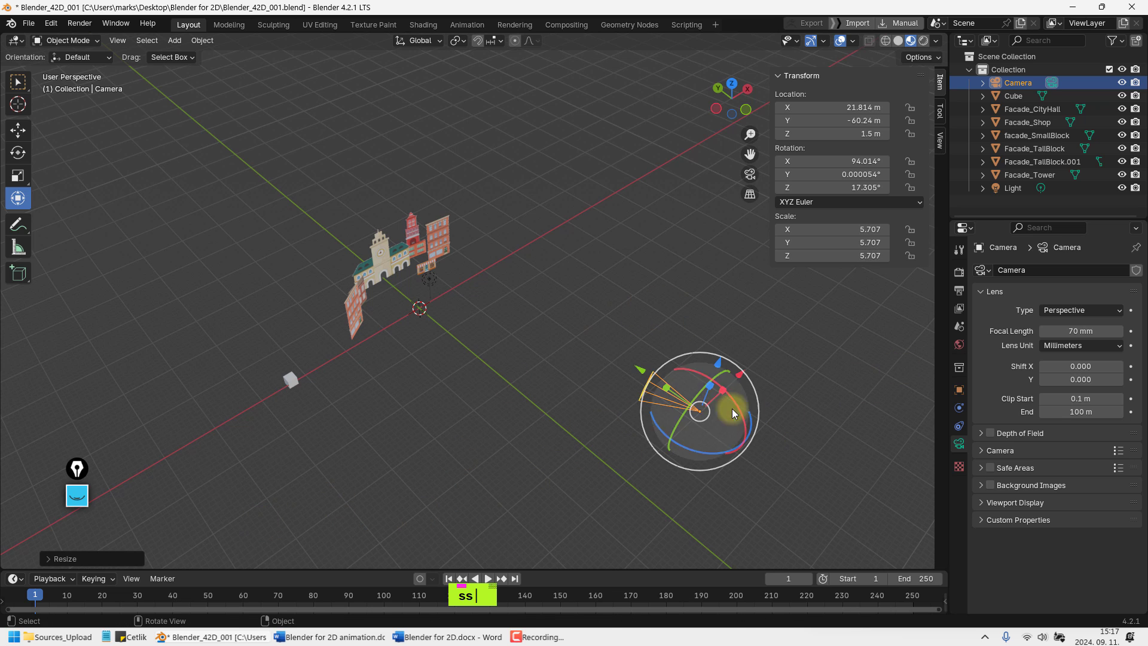
key(s)
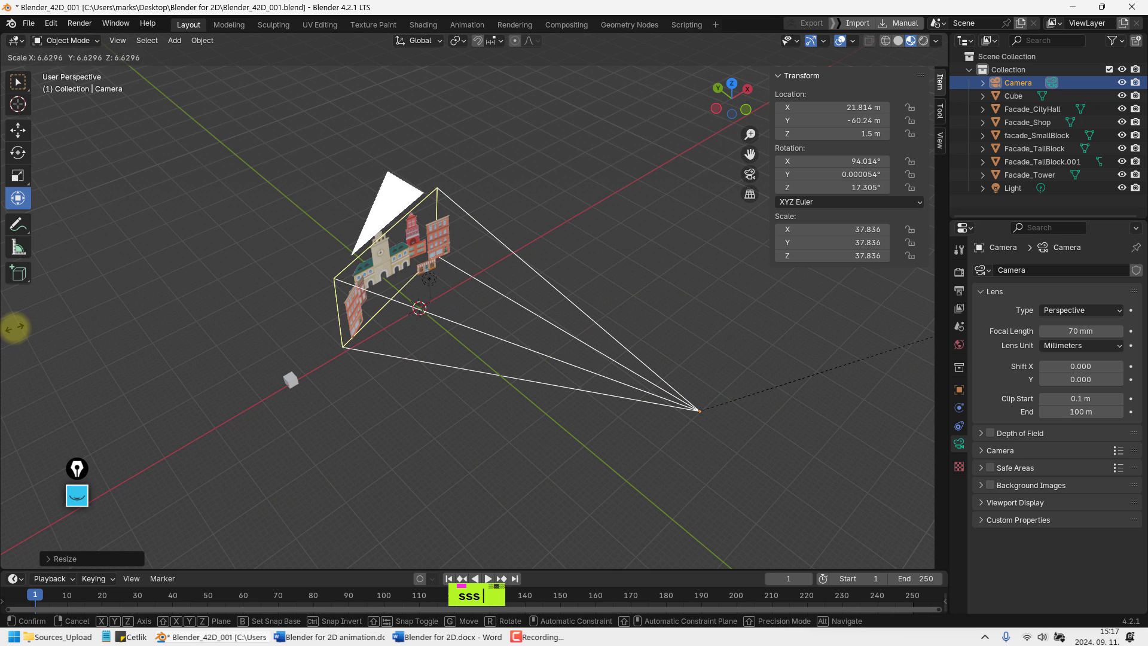
click(18, 323)
Examine how the enlarged camera frame encloses the facades, from several angles in the scene and through the camera
middle_click(397, 323)
middle_drag(397, 323, 382, 267)
shift+middle_drag(439, 310, 486, 320)
middle_drag(452, 281, 509, 221)
middle_drag(449, 186, 660, 281)
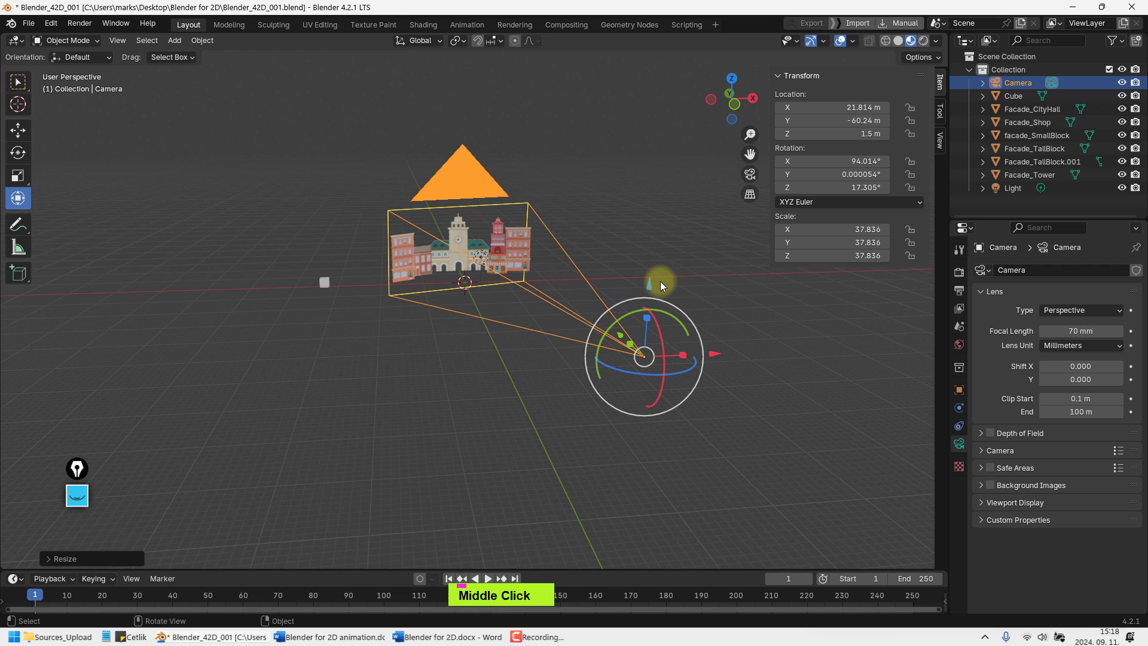
key(KP_0)
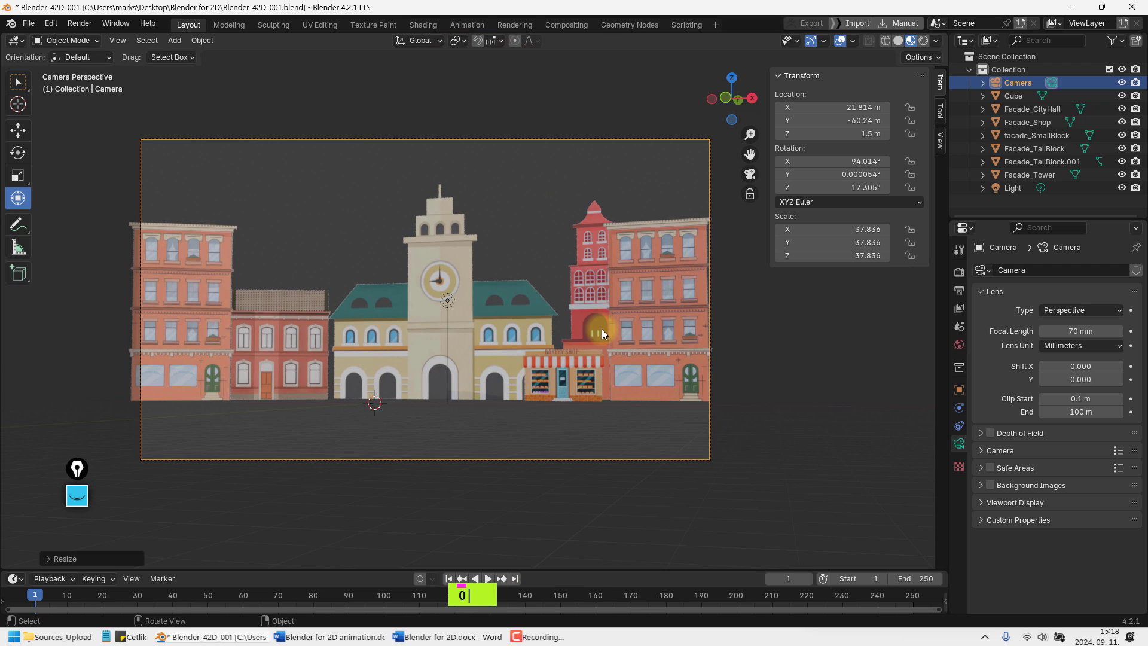
middle_drag(456, 236, 453, 302)
scroll(453, 302, down, 3)
middle_drag(440, 249, 441, 290)
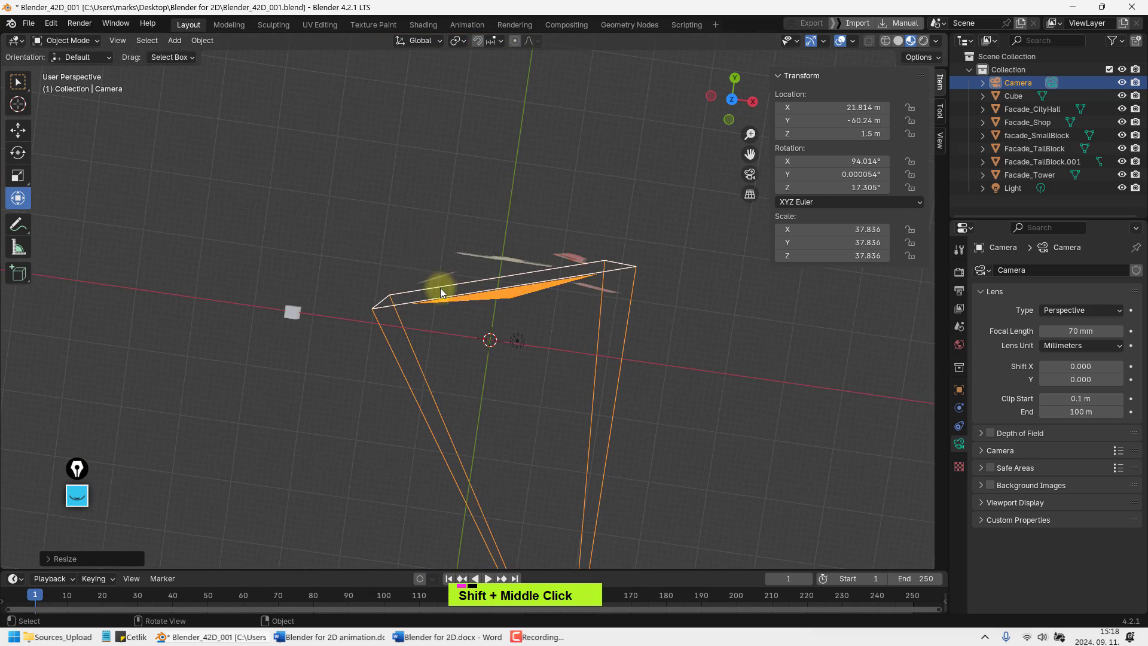
middle_drag(526, 295, 625, 266)
scroll(572, 206, down, 3)
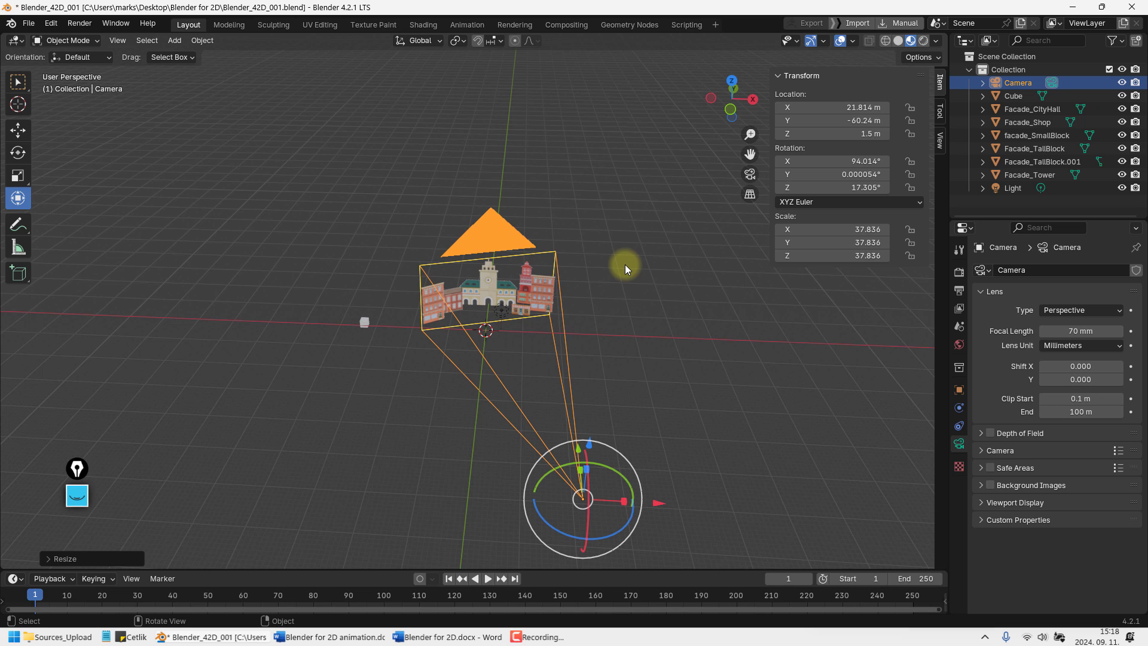
In top view, activate the 3D Cursor tool and turn on snapping with Grid as the target
key(KP_1)
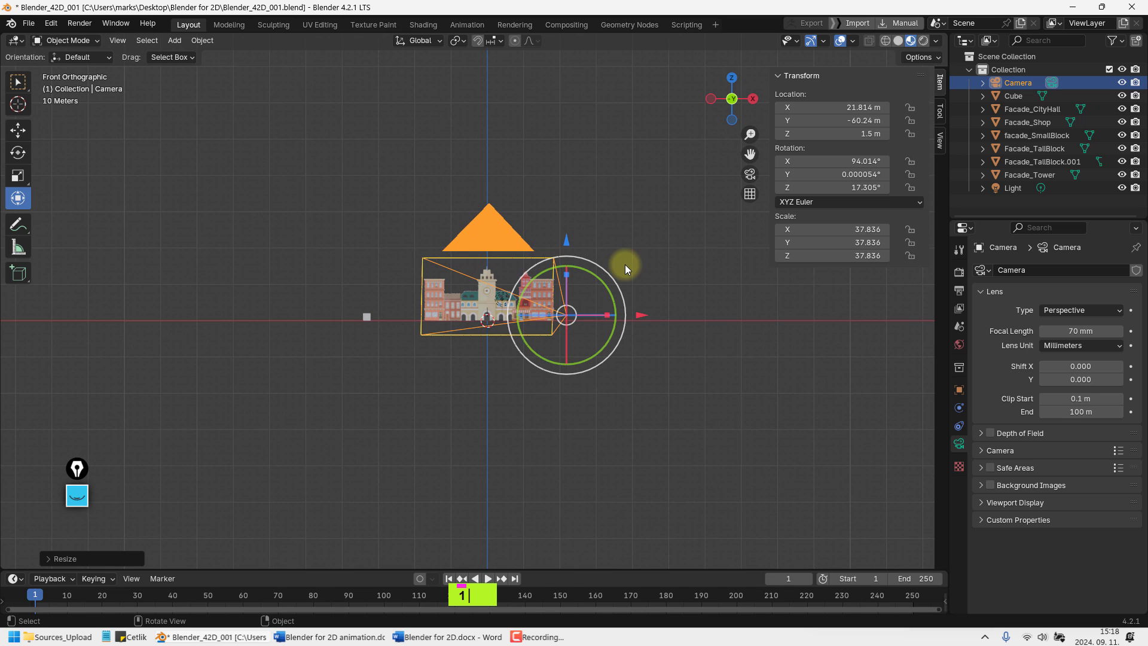
key(KP_7)
shift+middle_drag(767, 272, 518, 268)
shift+scroll(514, 269, down, 2)
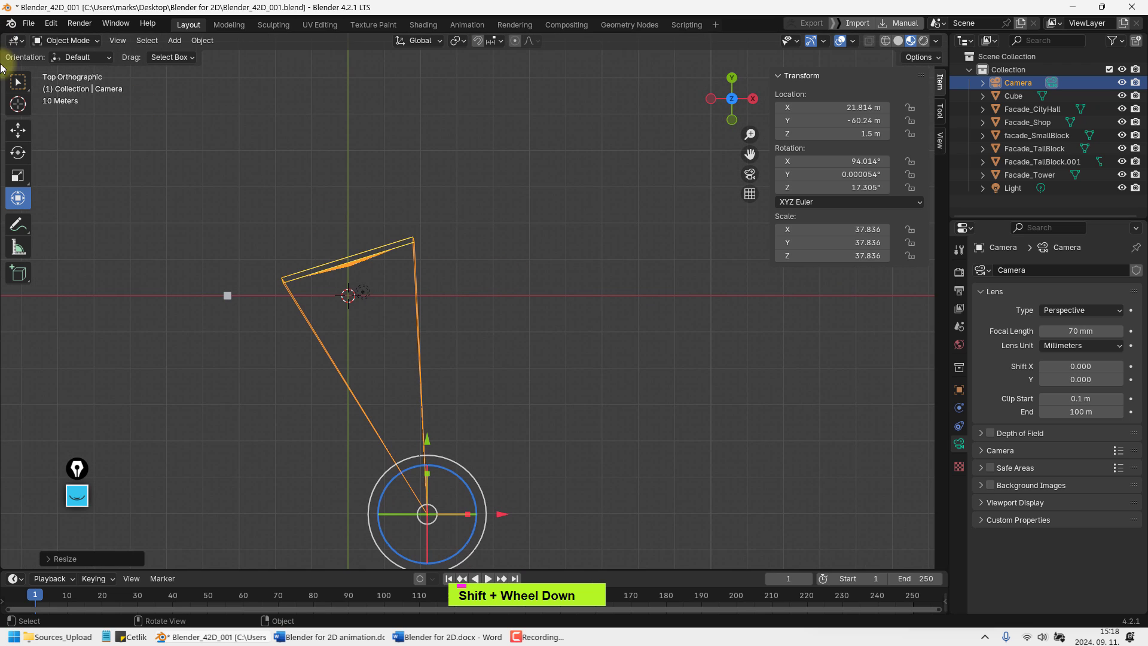
click(17, 104)
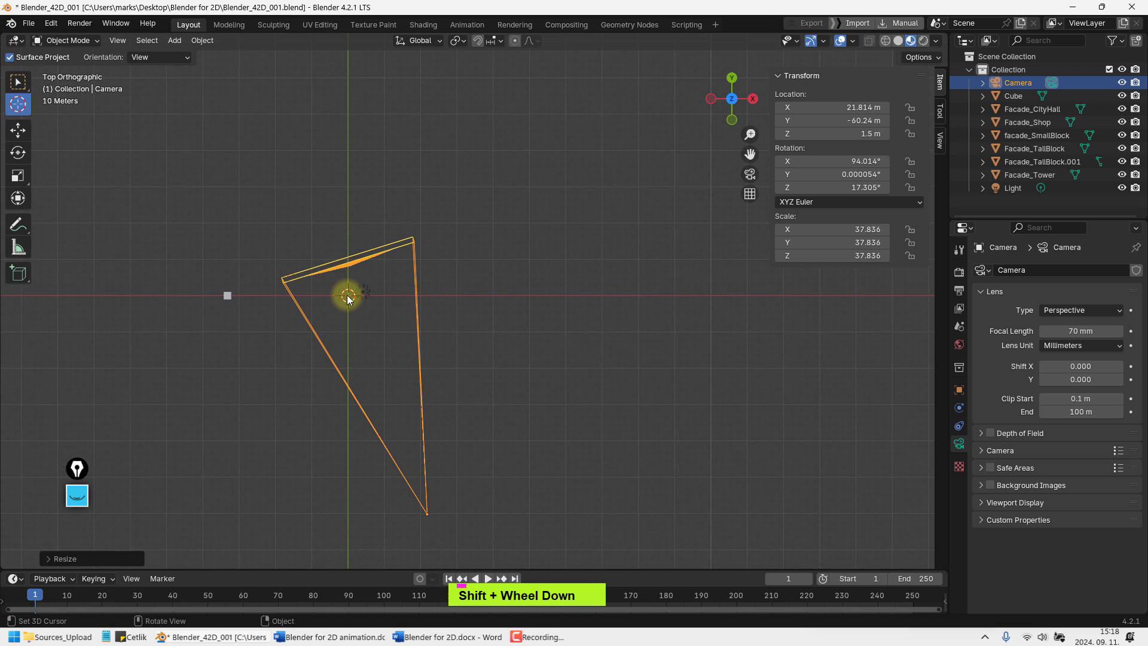
click(478, 40)
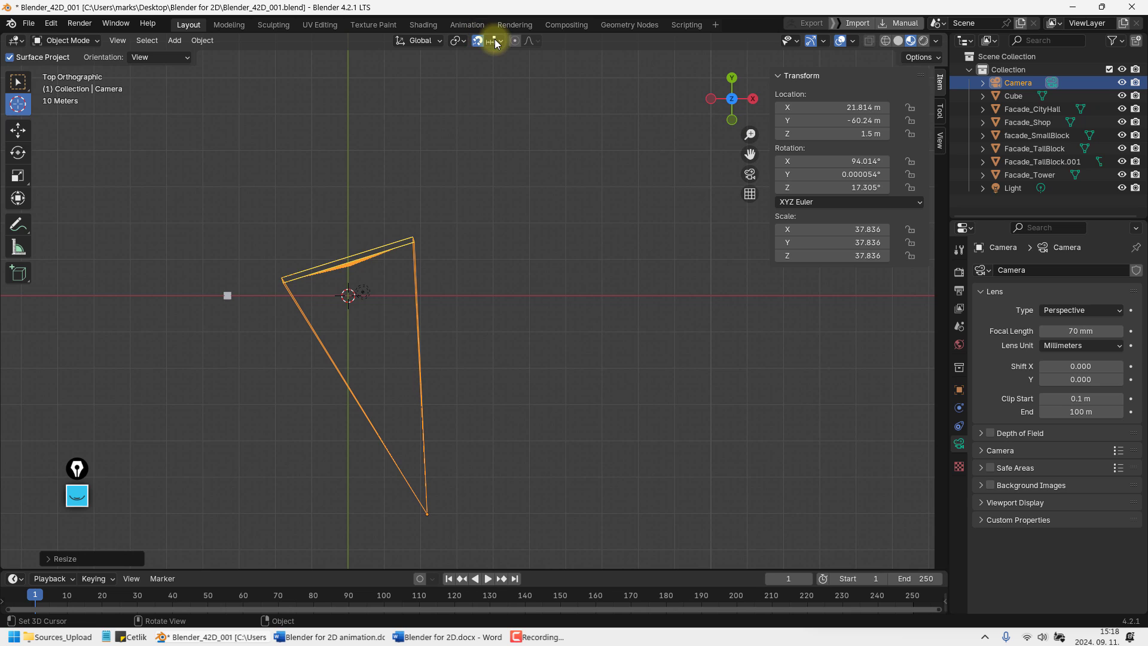
click(488, 43)
click(469, 119)
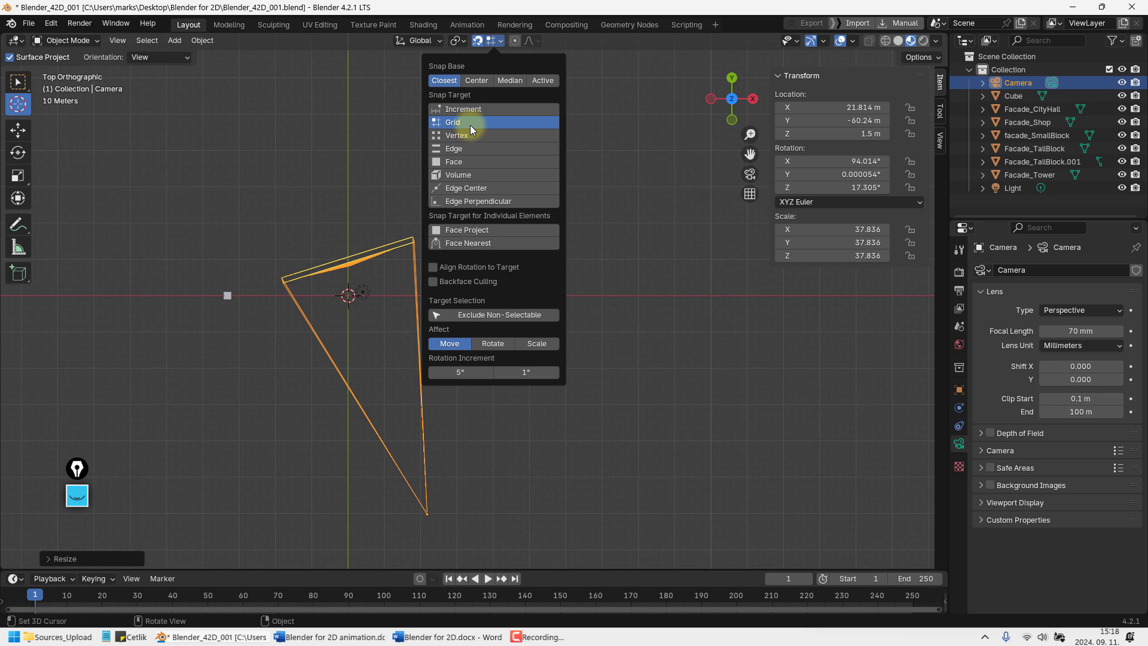
key(g)
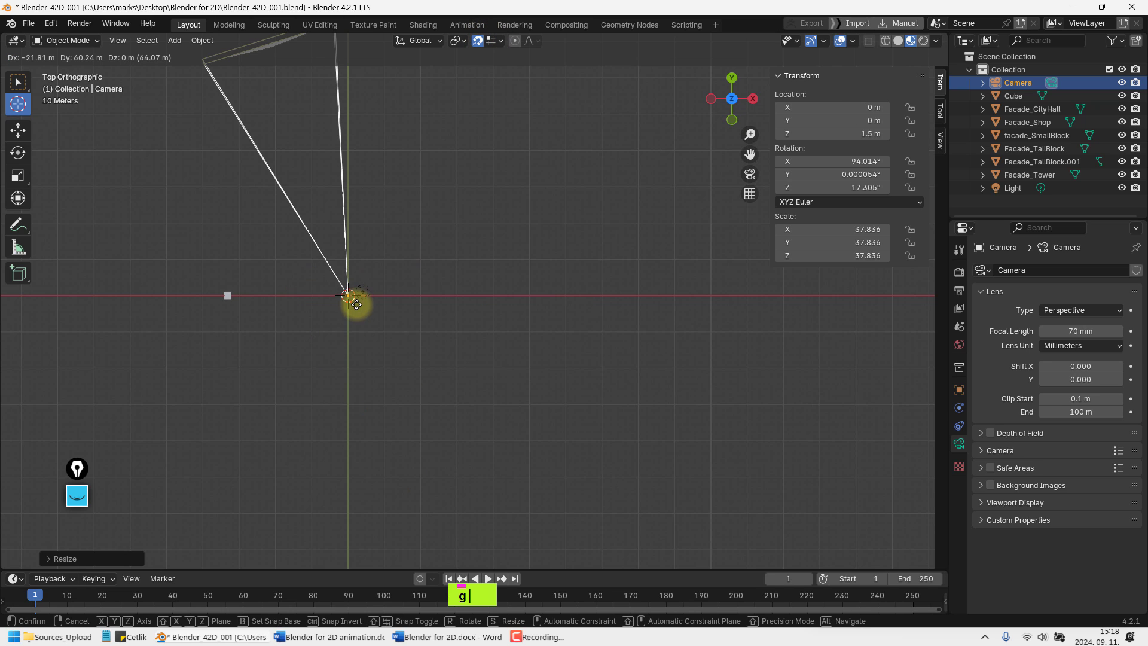
key(Escape)
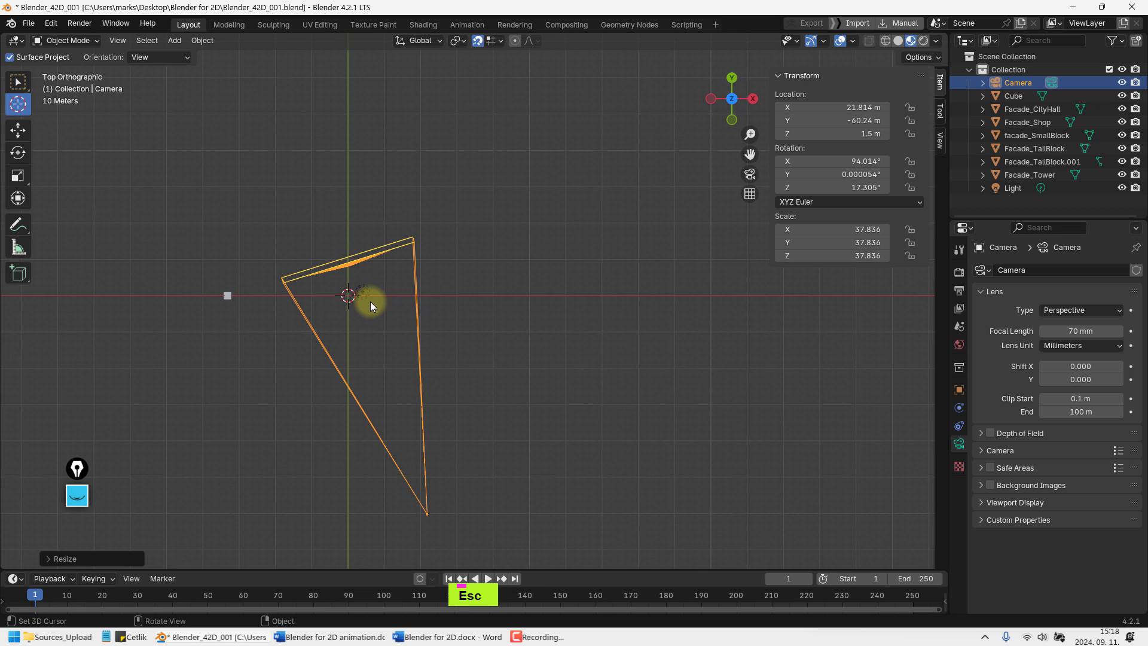
Place the 3D cursor on the positive X axis, in the empty area beyond the camera's field of view
shift+scroll(405, 321, up, 1)
shift+middle_drag(405, 322, 461, 296)
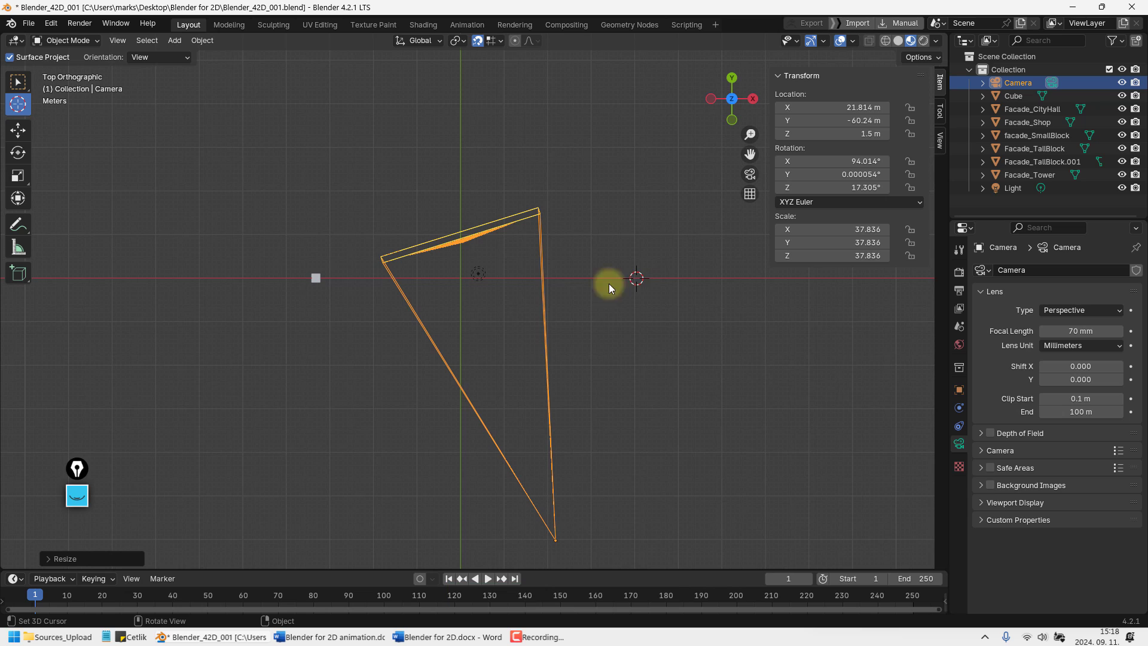
key(g)
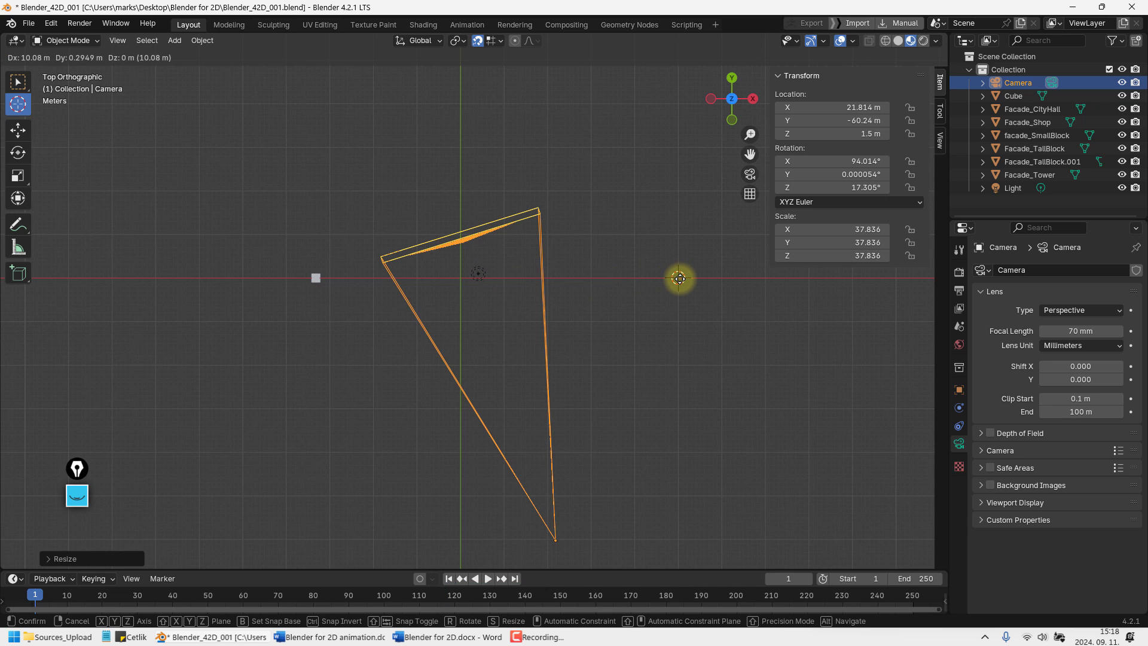
click(678, 278)
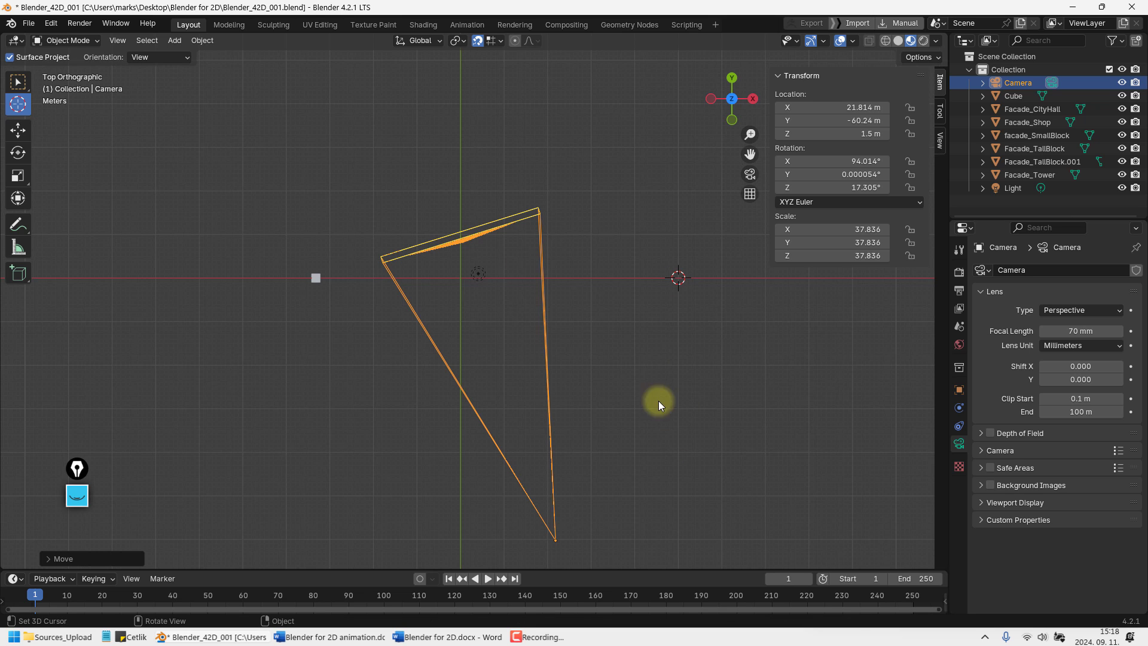
Switch back to the Select Box tool and turn snapping off
key(w)
middle_drag(451, 347, 708, 331)
scroll(636, 338, down, 1)
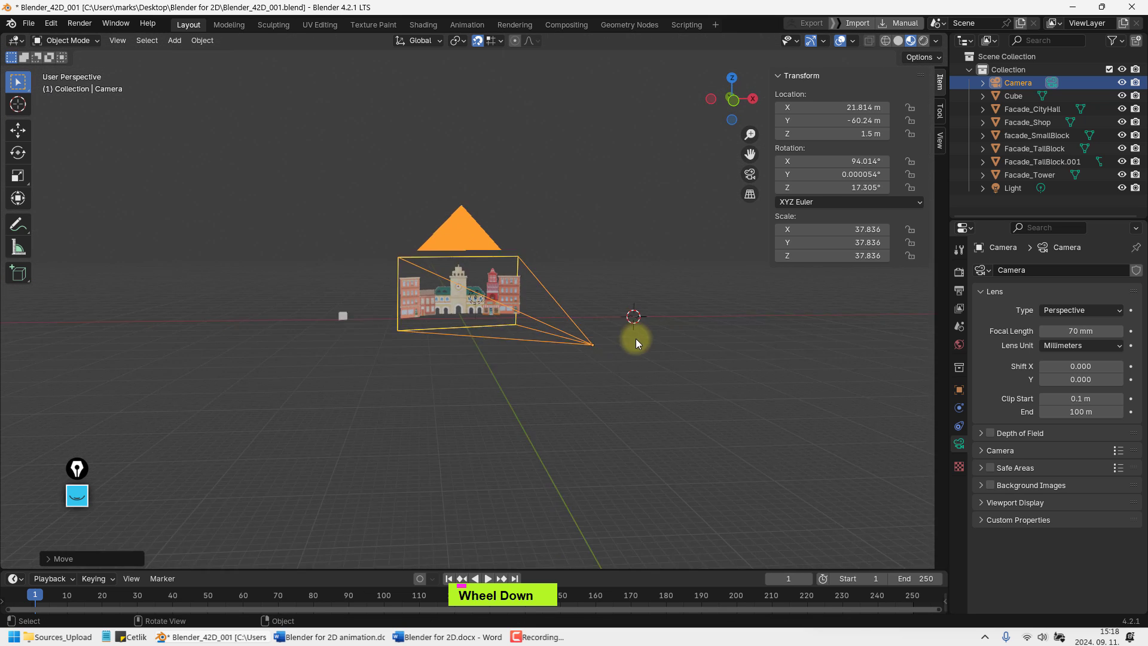
middle_drag(636, 338, 673, 380)
scroll(665, 332, up, 2)
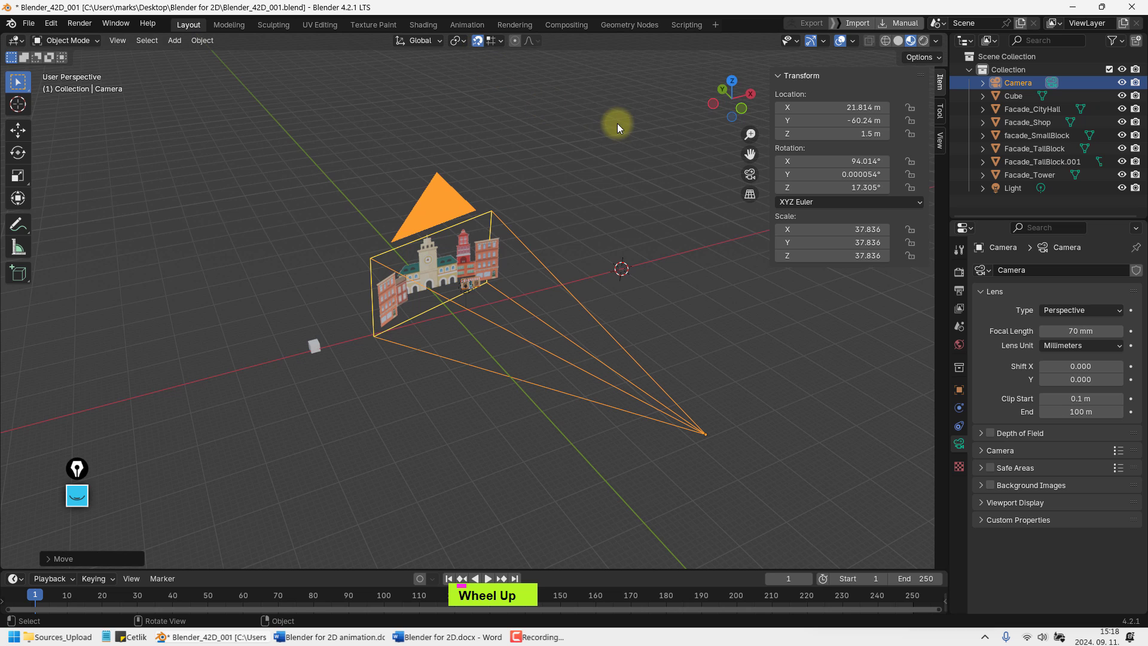
shift+middle_drag(615, 179, 604, 245)
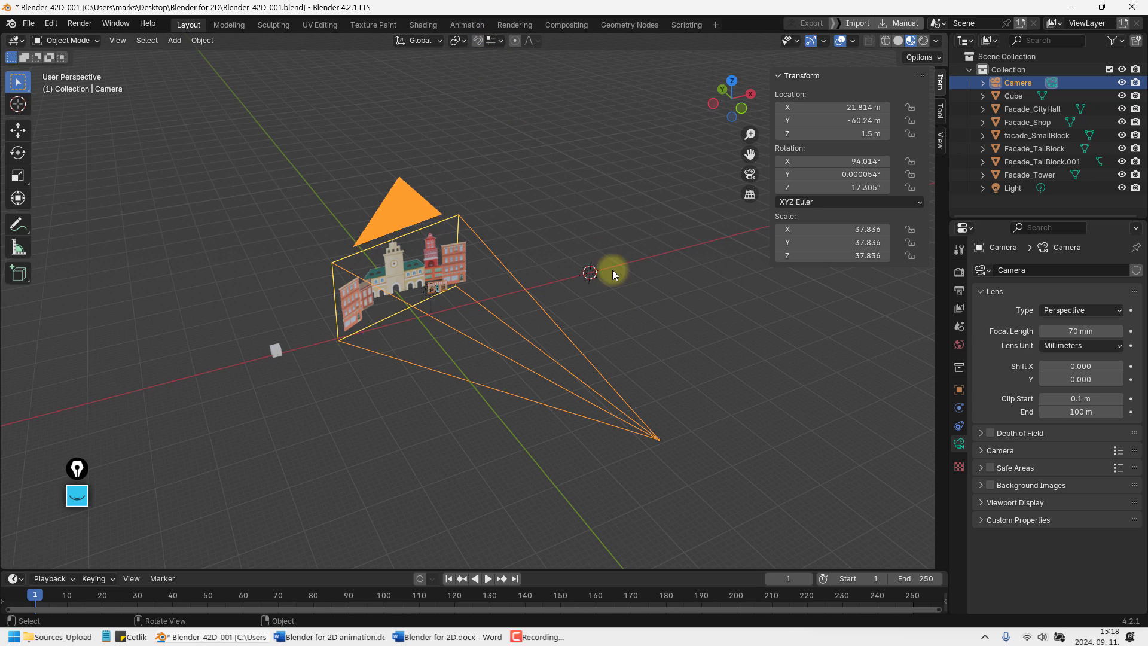
Import Mountain_001_A.png, Mountain_001_B.png, Mountain_001_C.png and Mountain_001_D.png as mesh planes at the 3D cursor
key(ctrl)
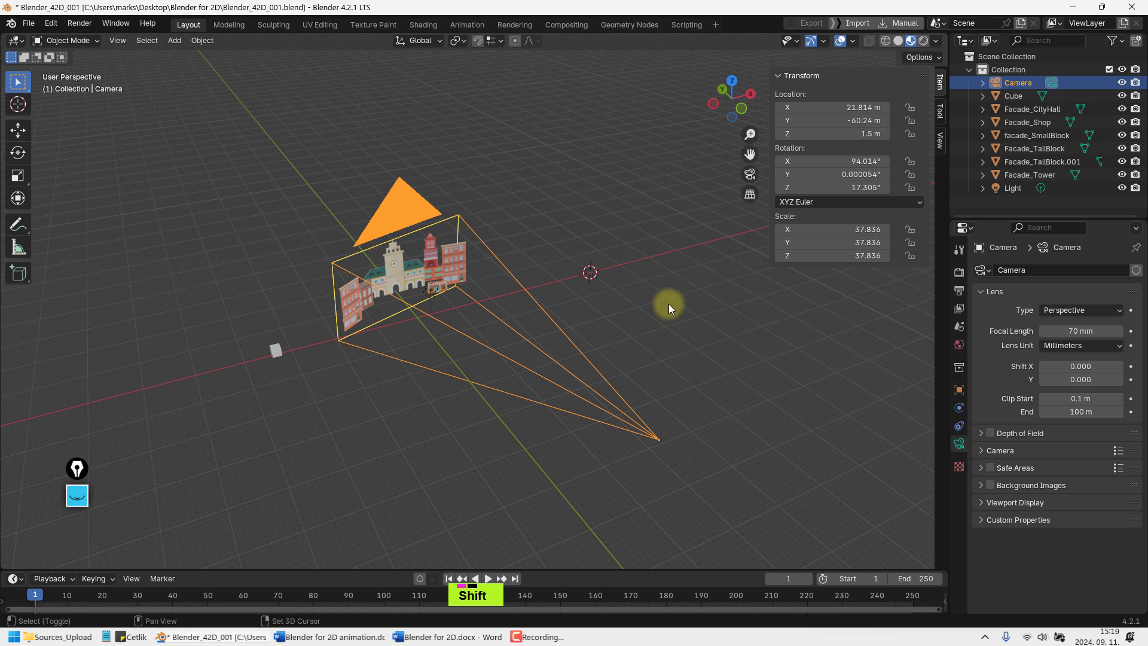
shift+middle_drag(668, 305, 592, 330)
scroll(568, 294, up, 2)
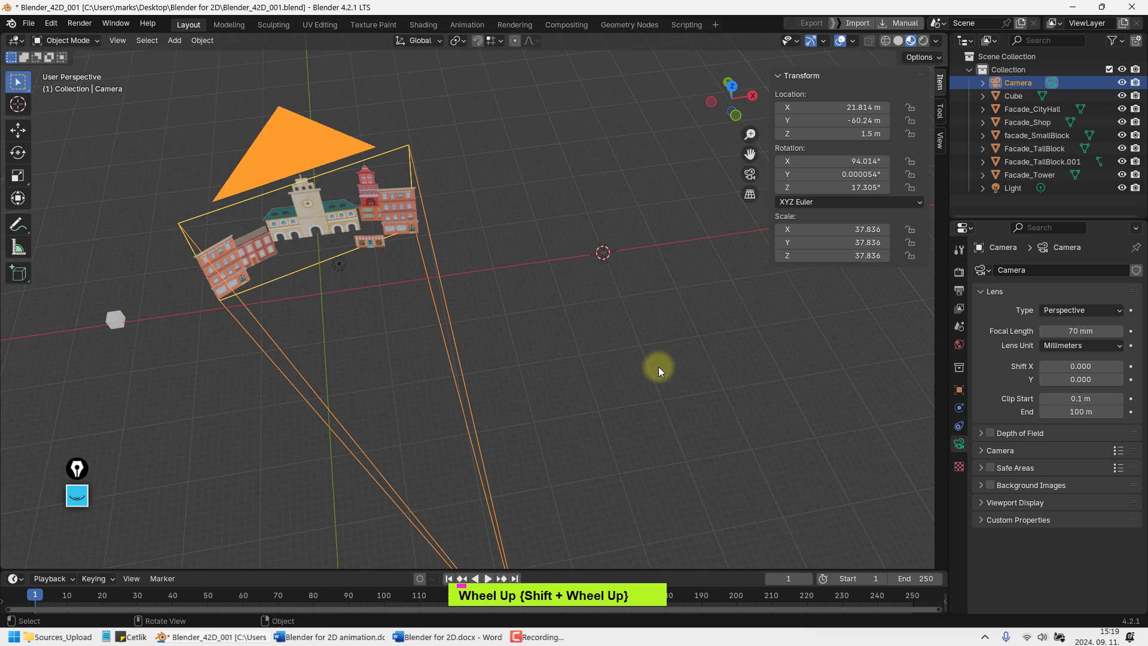
key(shift+a)
text(mesh)
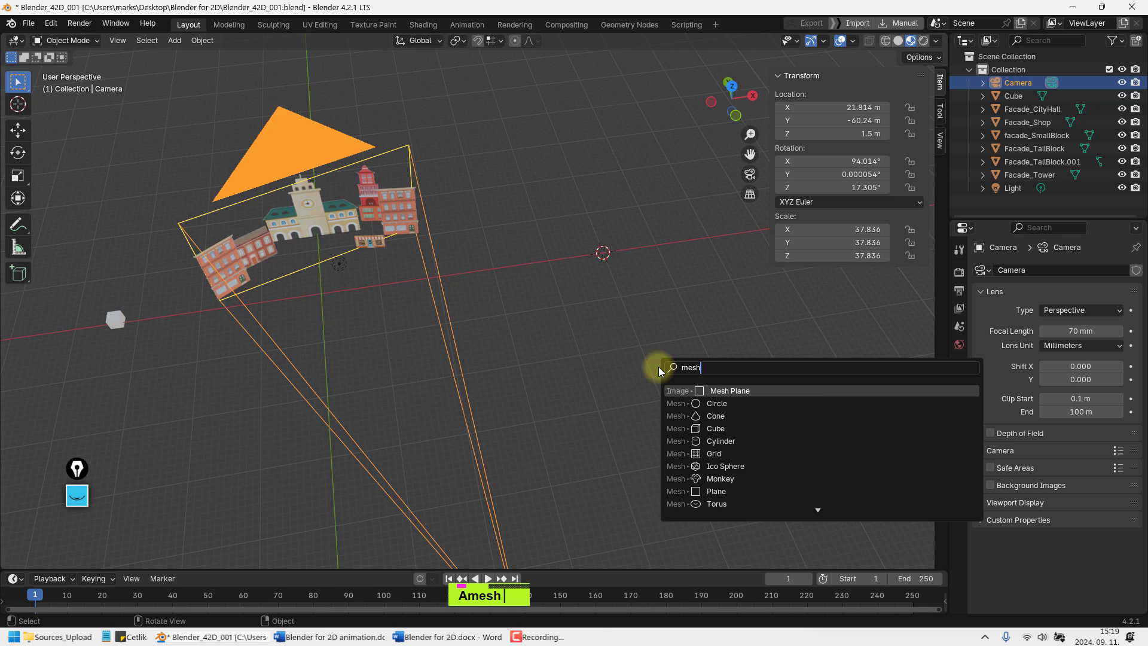
key(Return)
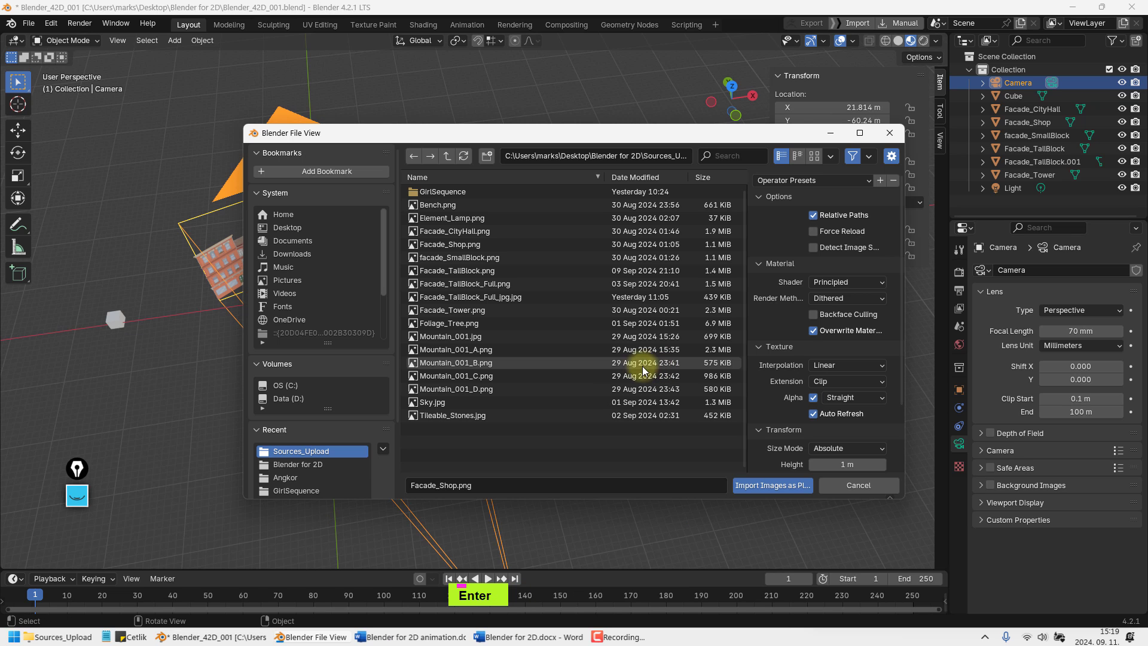
click(457, 351)
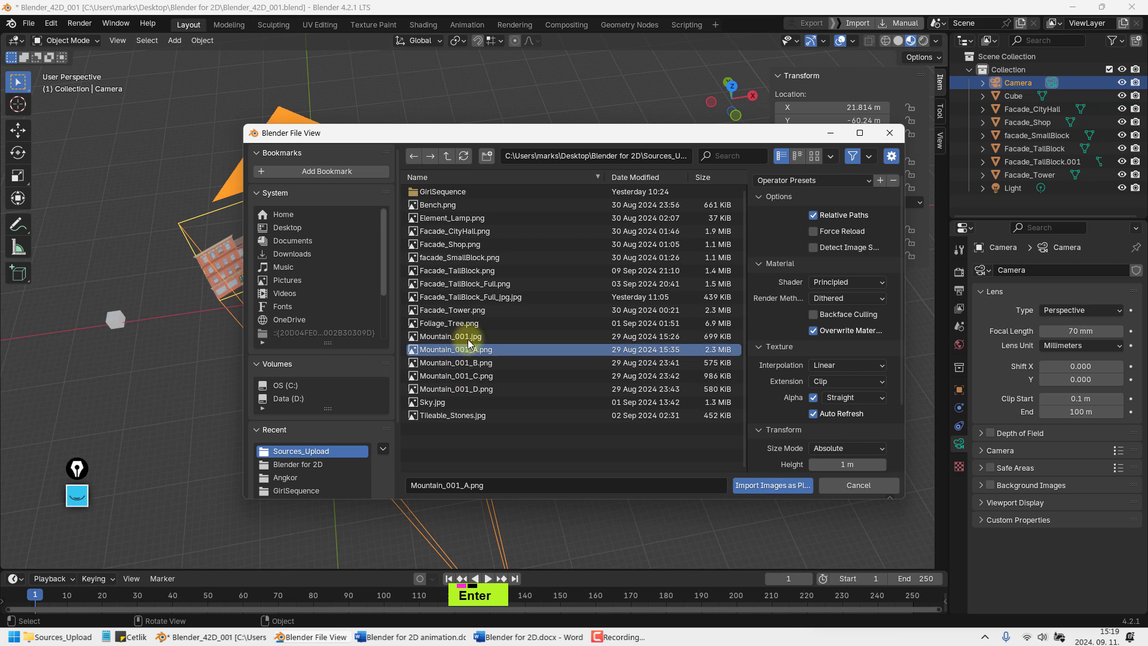
click(468, 338)
shift+click(474, 389)
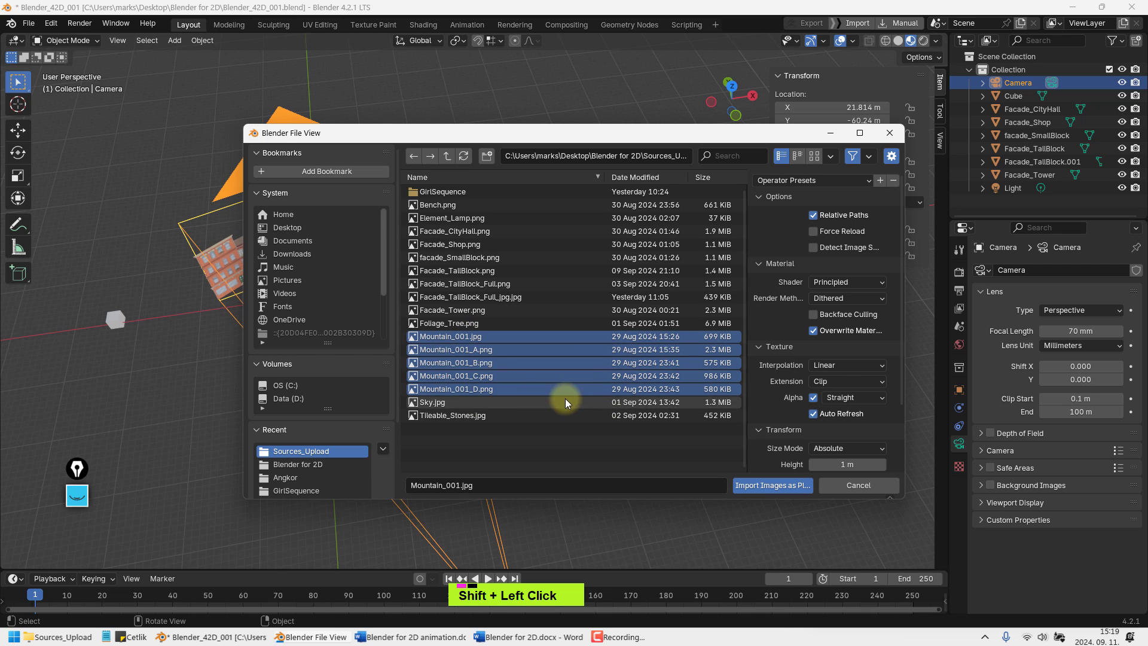
ctrl+click(470, 336)
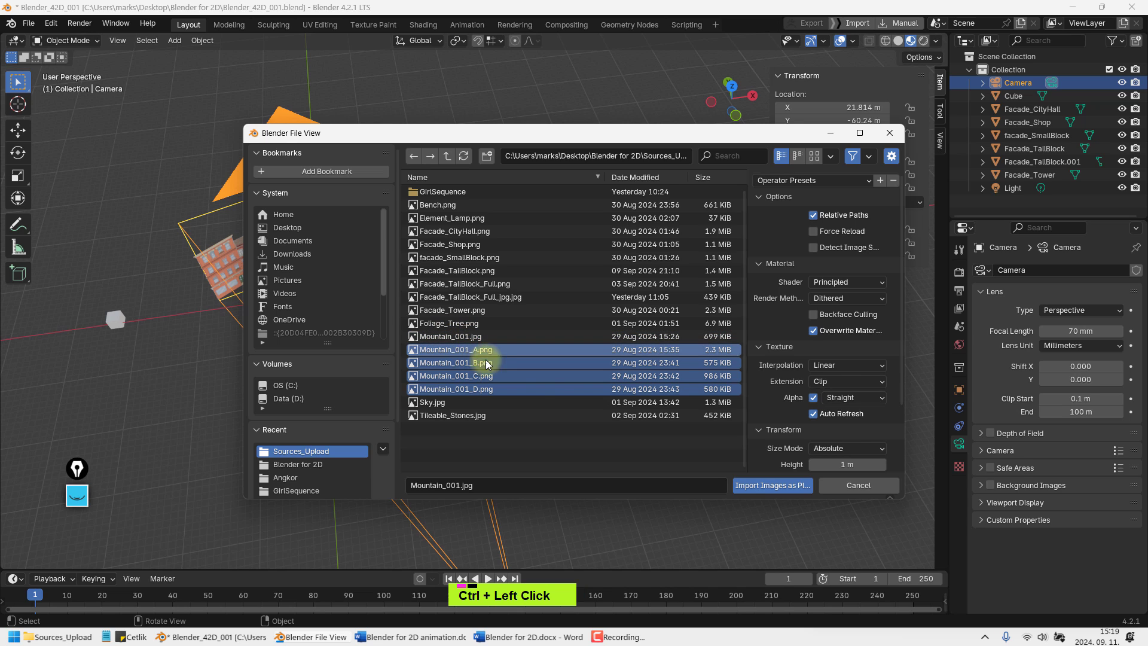
click(772, 487)
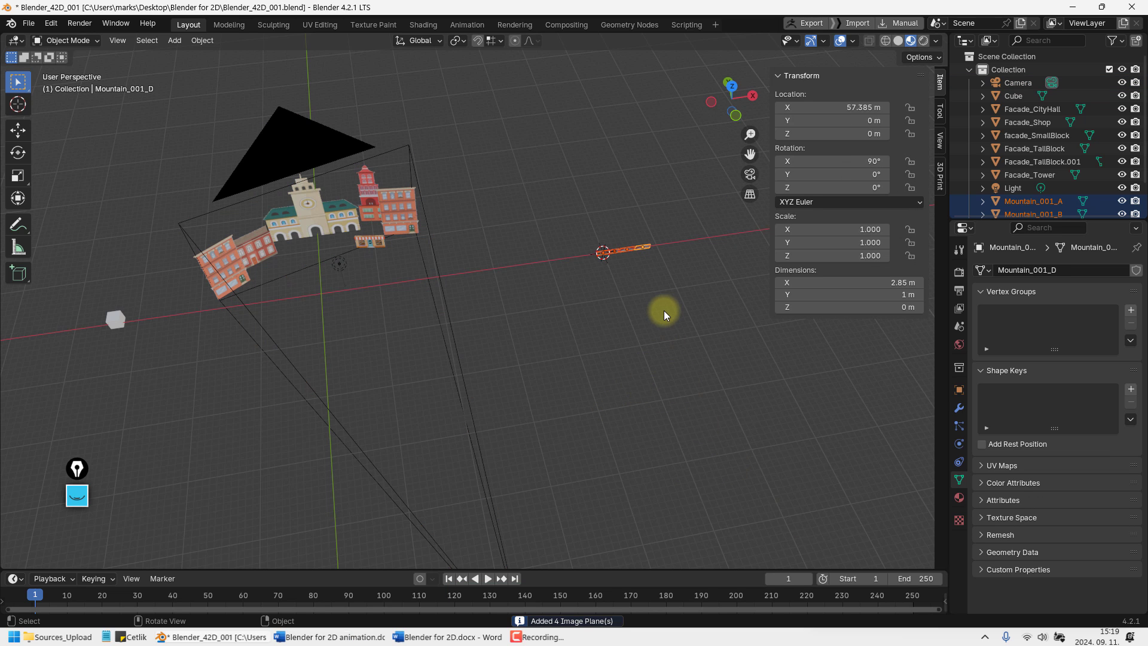
Check the camera framing, inspect the four imported mountain planes close up in front view, and deselect them
middle_drag(663, 310, 669, 273)
key(KP_0)
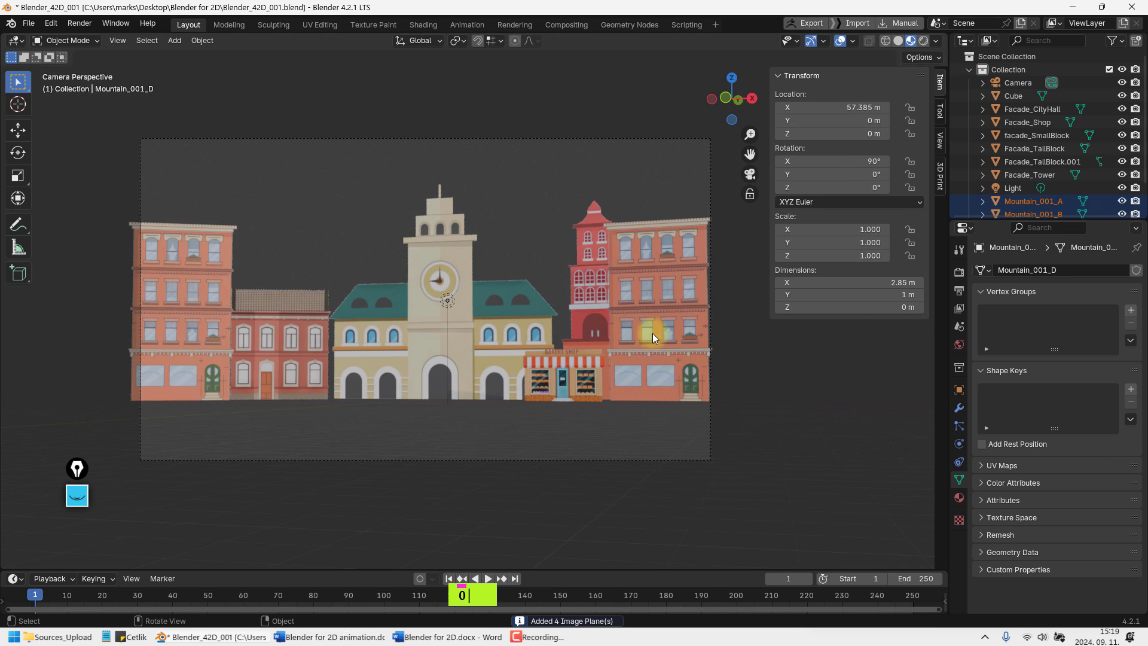
shift+middle_drag(652, 332, 474, 333)
scroll(595, 362, down, 2)
key(KP_1)
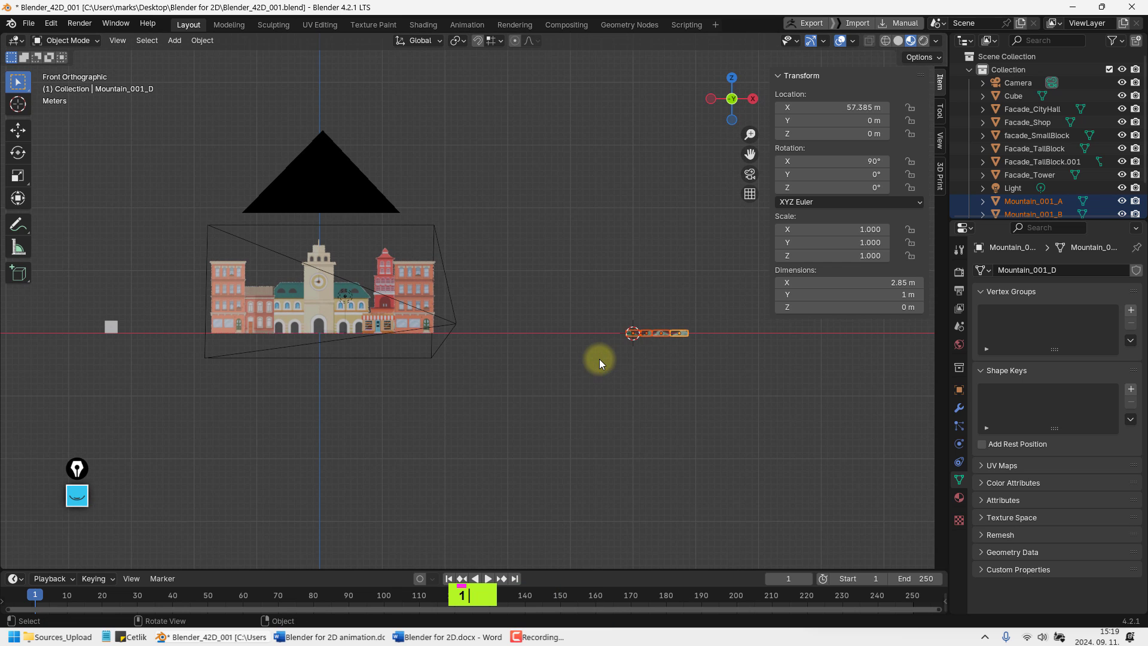
scroll(633, 360, up, 10)
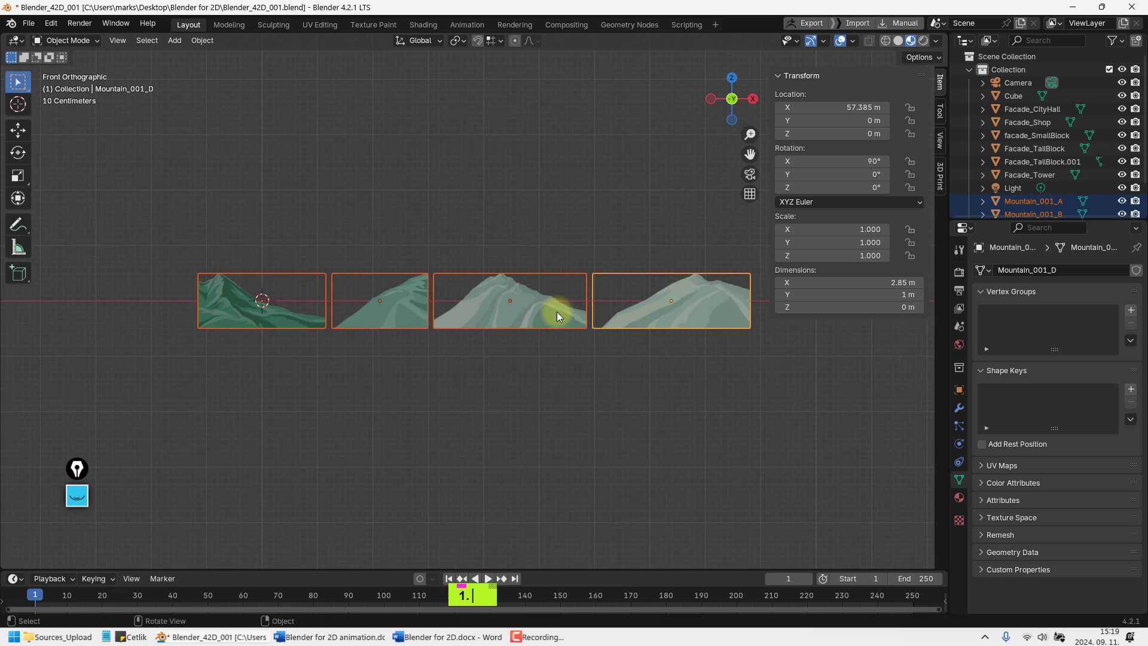
click(516, 500)
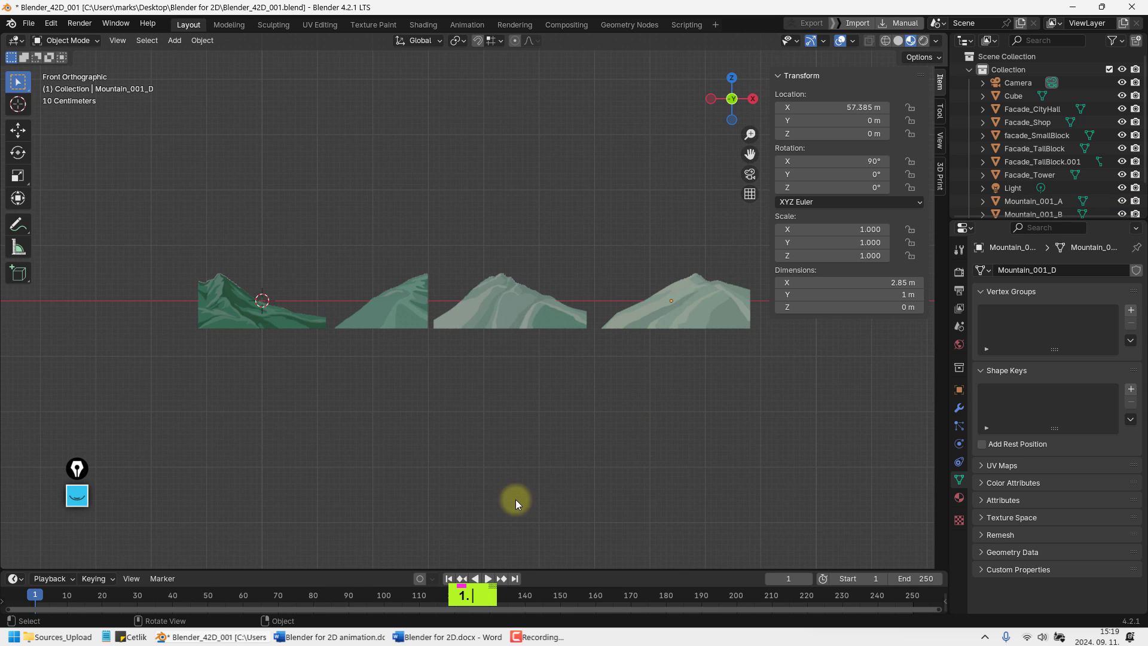
Switch to the Sources_Upload folder in File Explorer and view Mountain_001.jpg in a maximized FastStone Image Viewer
click(58, 636)
double_click(227, 358)
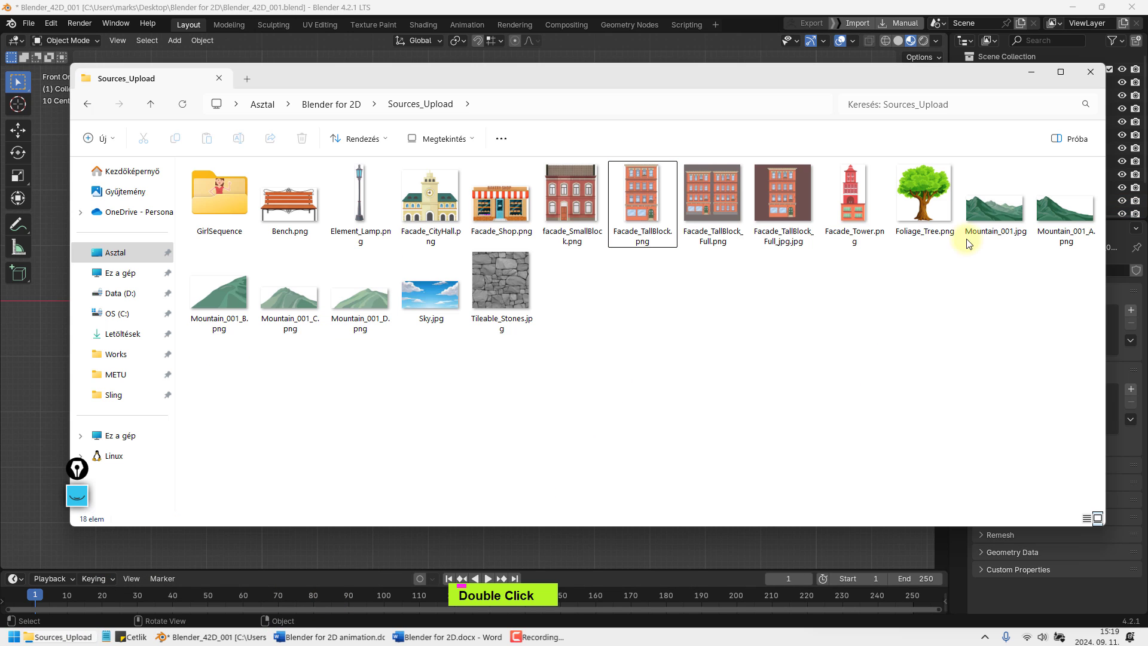
double_click(999, 208)
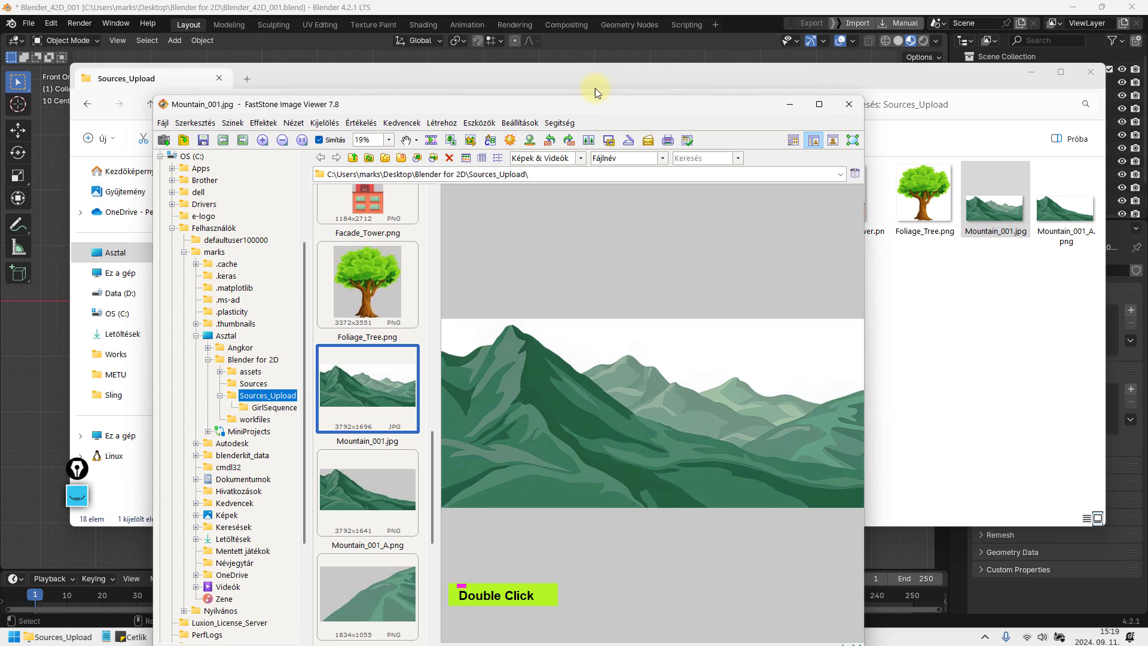
double_click(589, 104)
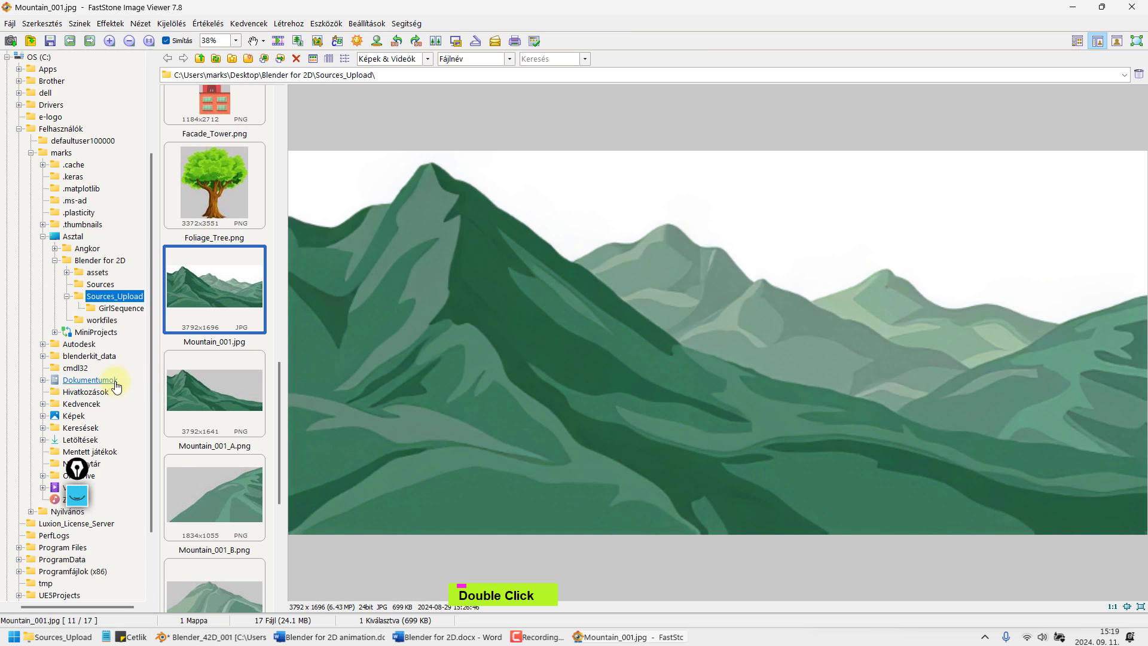
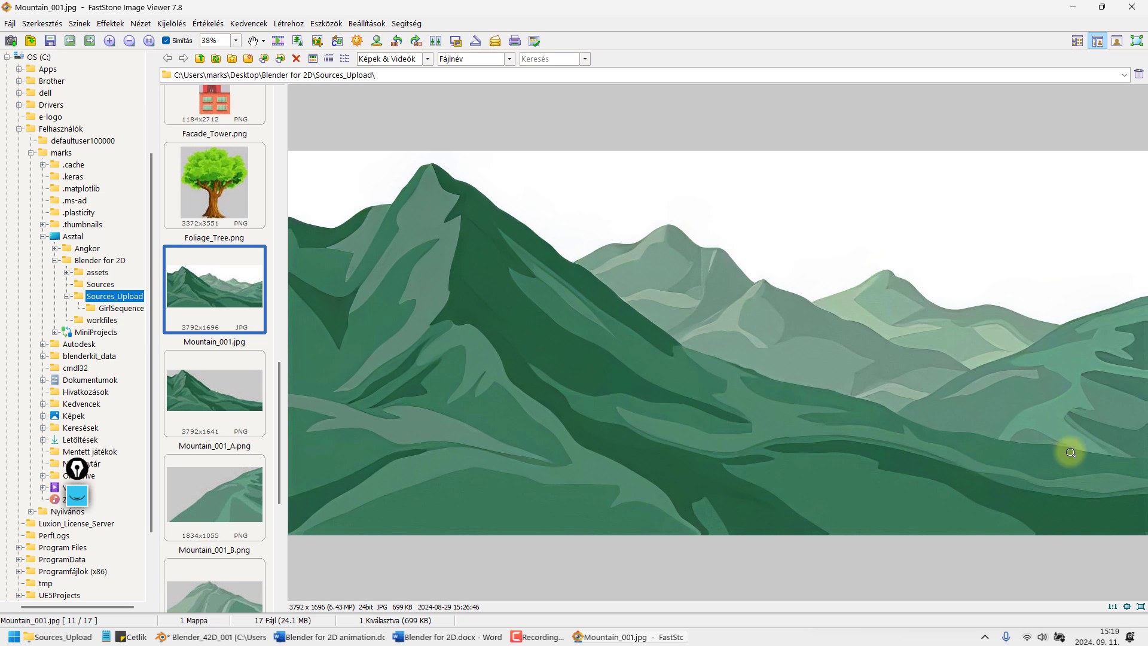
View Mountain_001_B.png, Mountain_001_C.png and Mountain_001_D.png one after another, and return to Blender by closing the image viewer
click(206, 524)
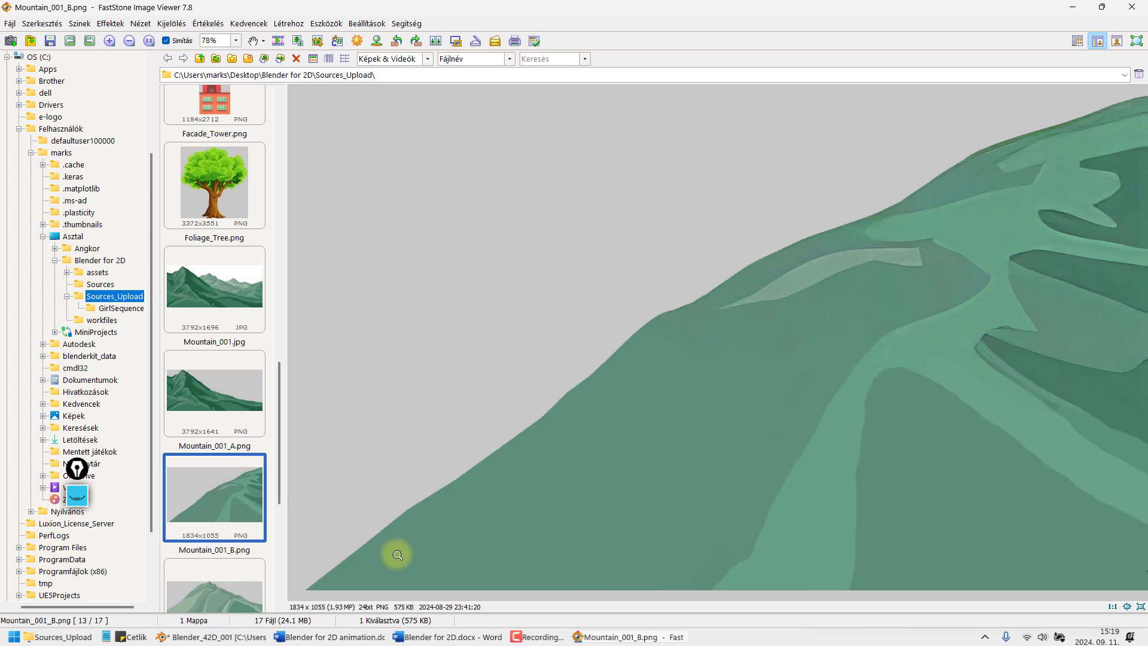
click(206, 603)
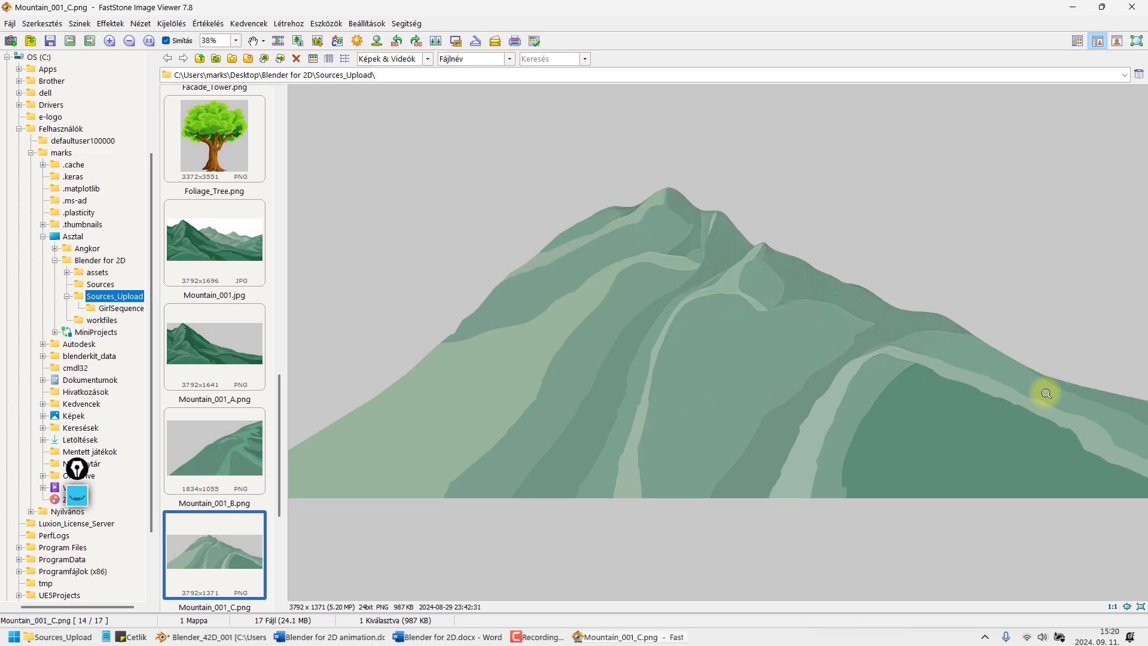
scroll(192, 525, down, 2)
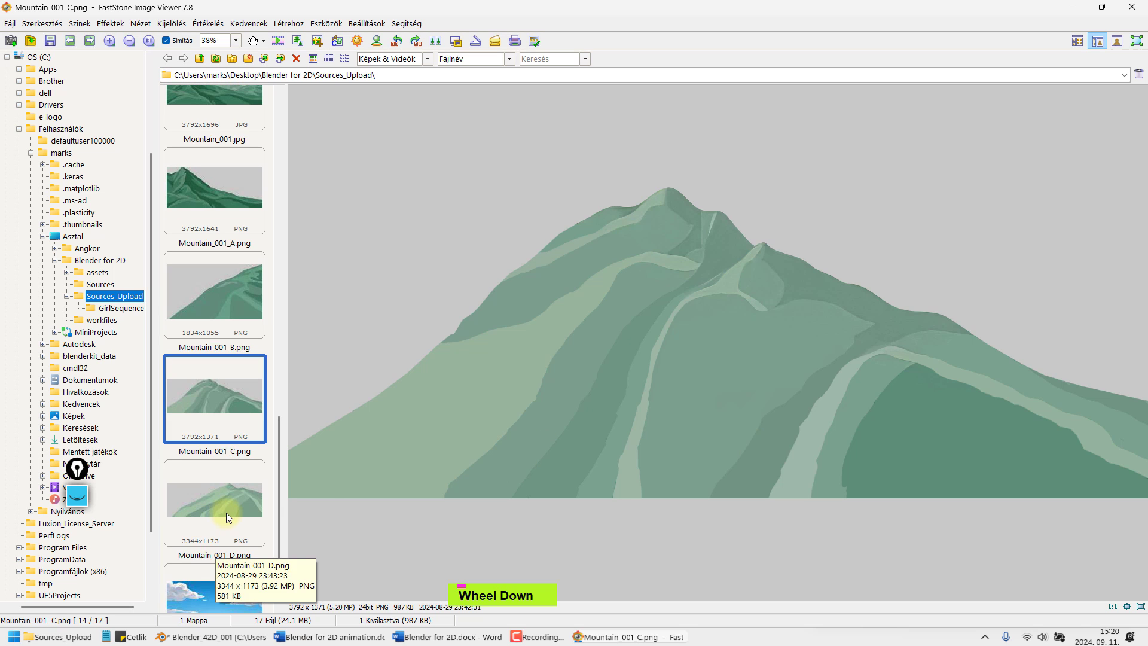
scroll(639, 406, down, 1)
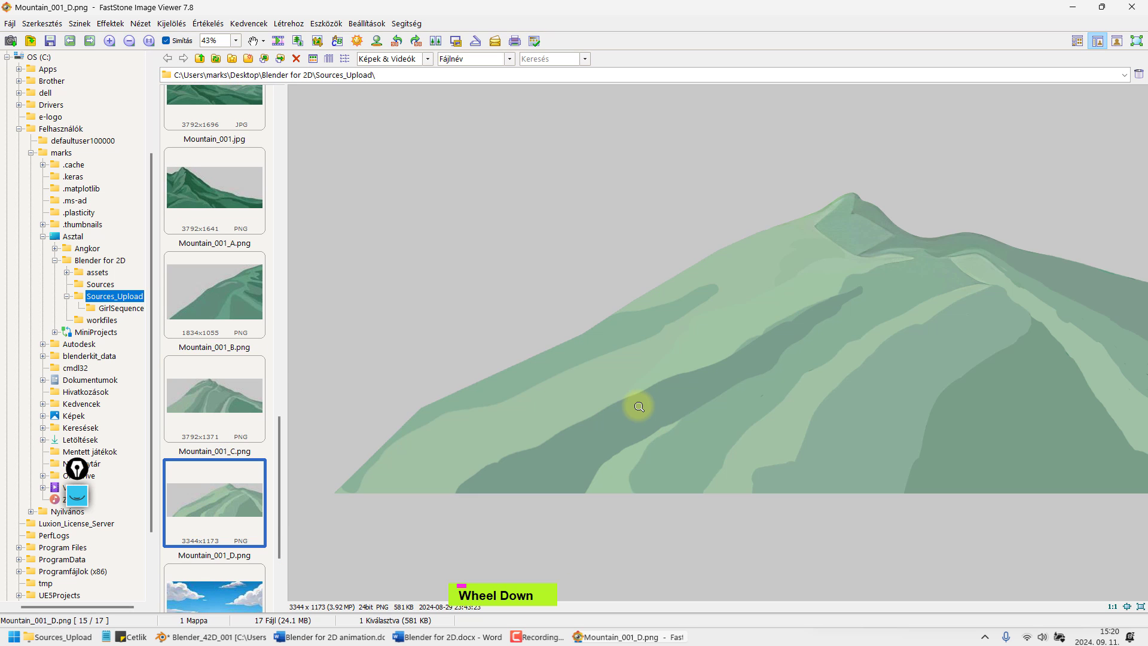
click(1132, 9)
Select the dark green Mountain_001_A plane and enter Edit Mode on it
shift+middle_drag(354, 351, 367, 353)
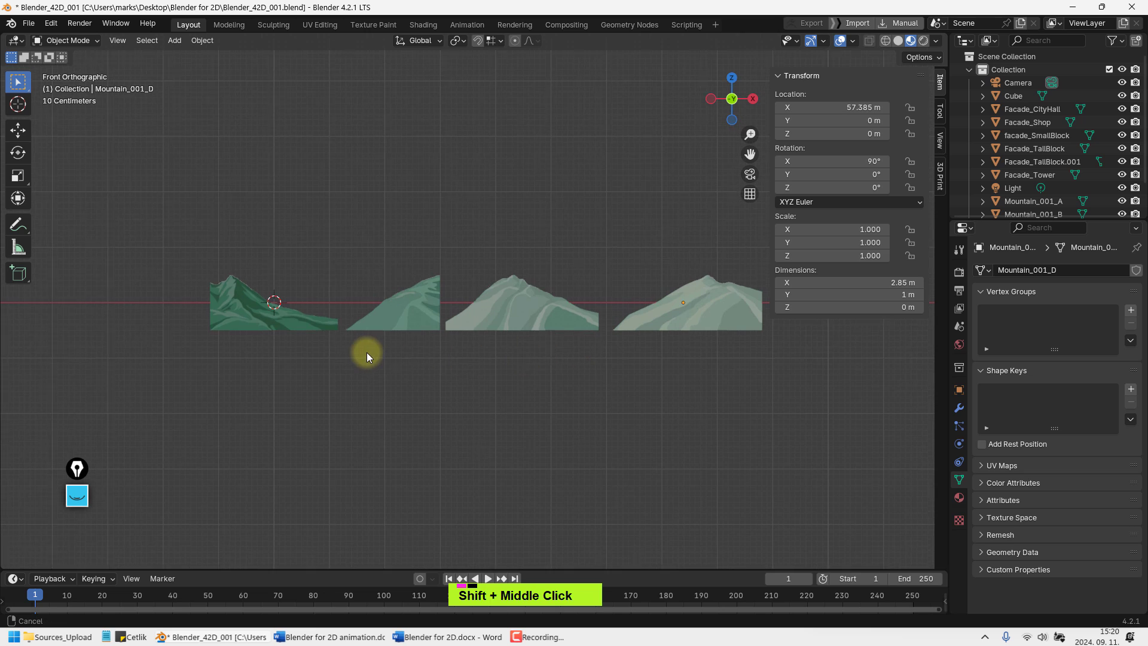
scroll(366, 354, down, 2)
click(318, 319)
scroll(315, 321, up, 3)
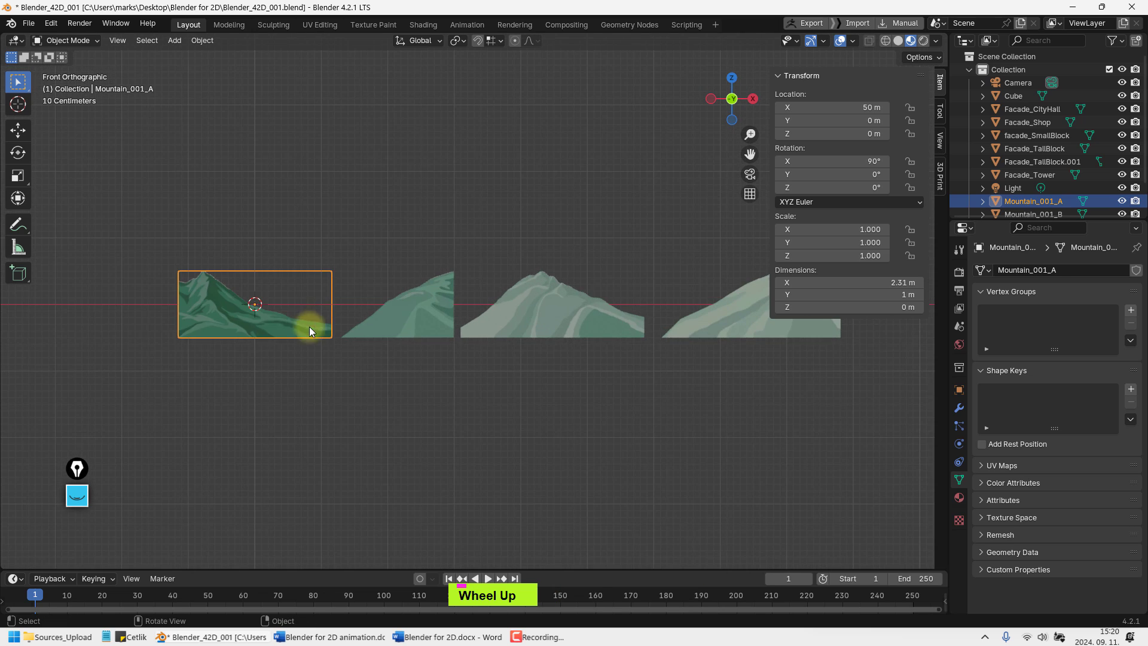
shift+middle_drag(310, 327, 401, 349)
scroll(374, 341, up, 2)
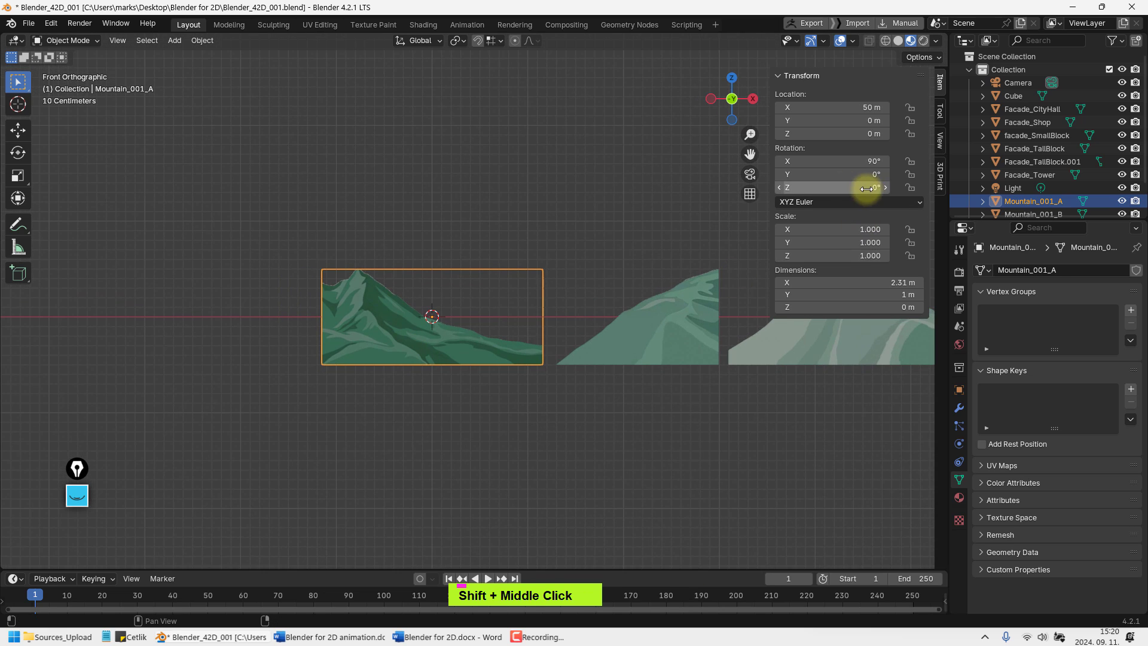
shift+middle_drag(456, 301, 426, 329)
scroll(570, 380, down, 2)
shift+middle_drag(554, 379, 495, 355)
scroll(310, 358, up, 2)
shift+middle_drag(309, 359, 364, 376)
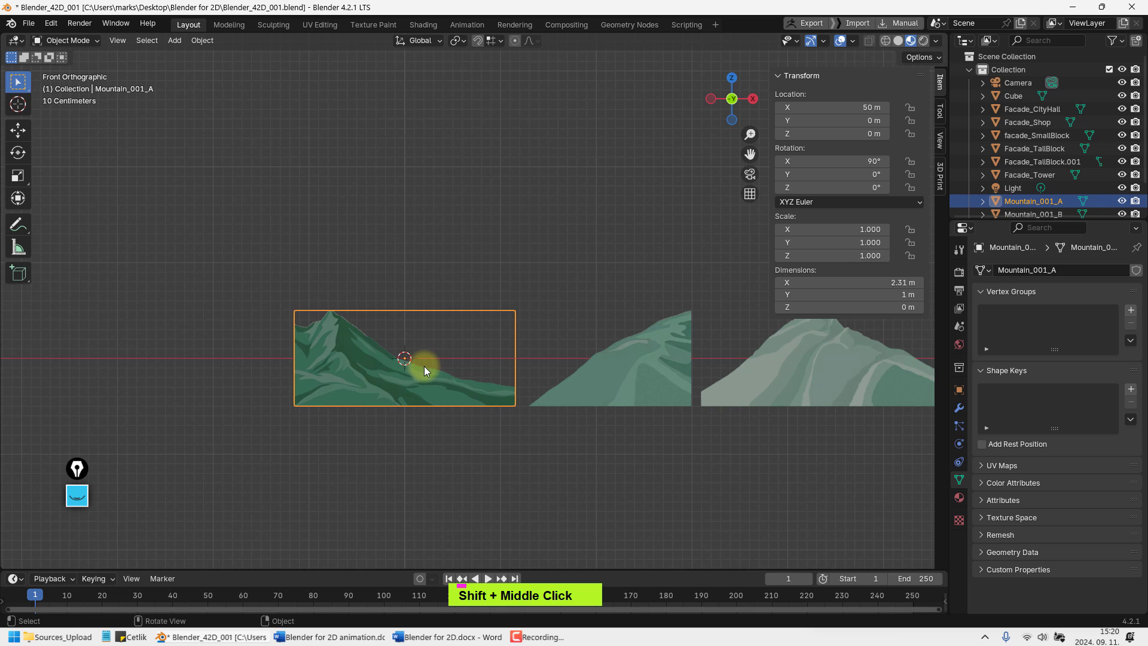
key(Tab)
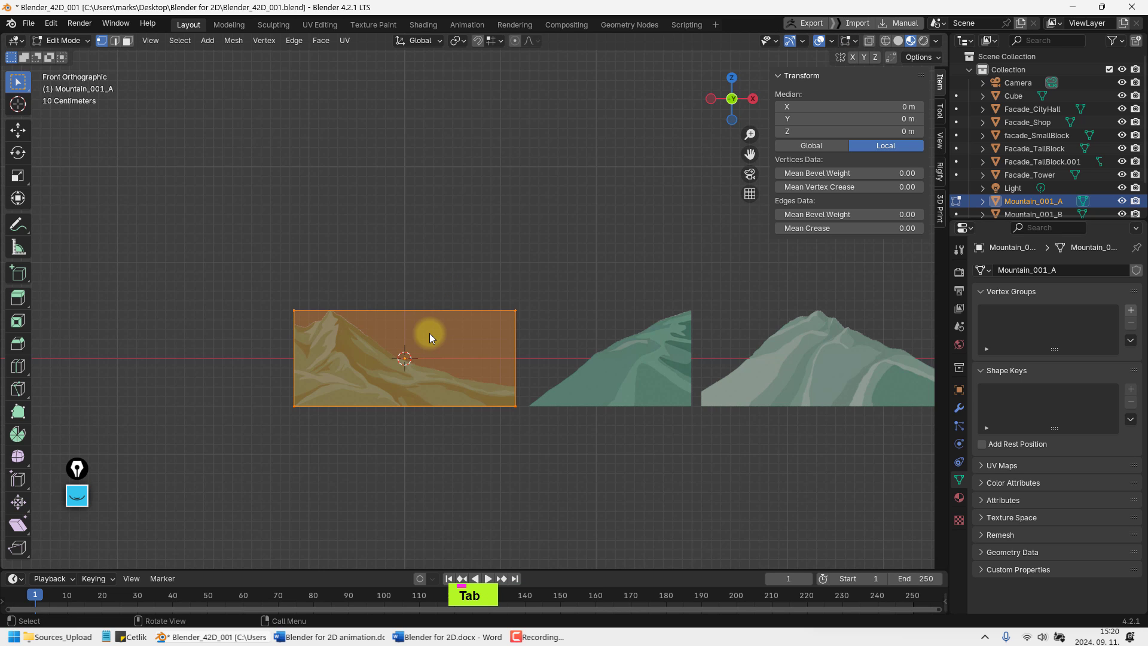
Move the Mountain_001_A mesh up along Z in Edit Mode until its bottom edge sits on the object's origin
scroll(429, 333, up, 2)
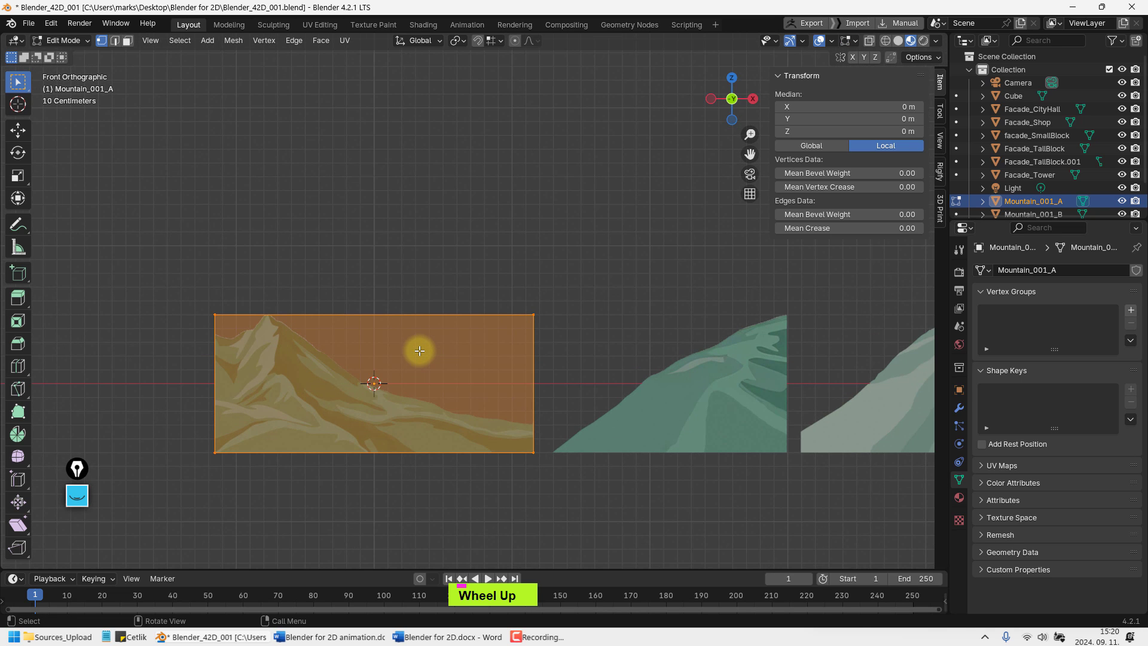
key(g)
key(z)
click(428, 297)
shift+middle_drag(323, 388, 609, 333)
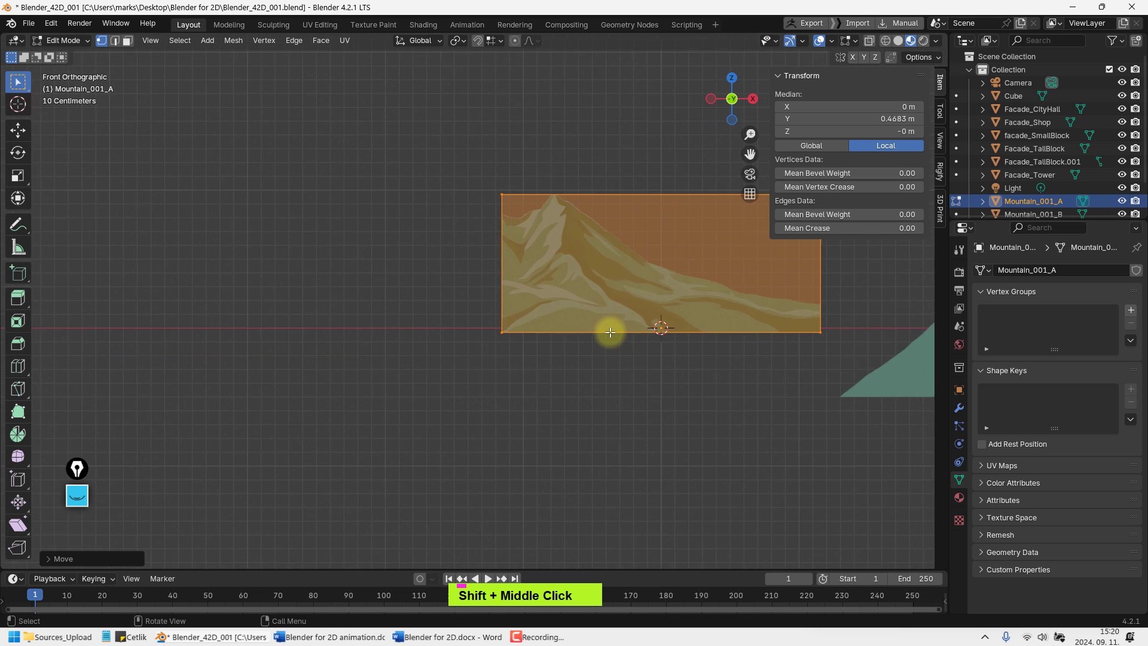
scroll(679, 310, up, 3)
shift+middle_drag(679, 310, 510, 335)
key(g)
key(z)
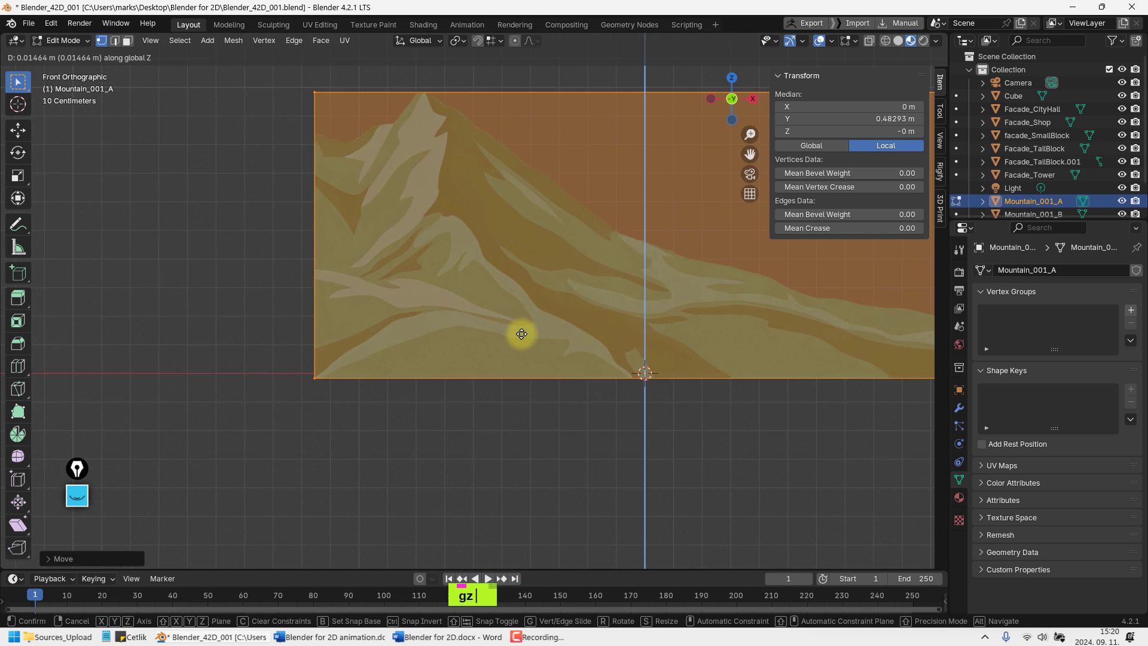
click(521, 330)
key(Tab)
Scale Mountain_001_A up uniformly to about 18.4, making it about 42.6 m wide
scroll(487, 326, down, 8)
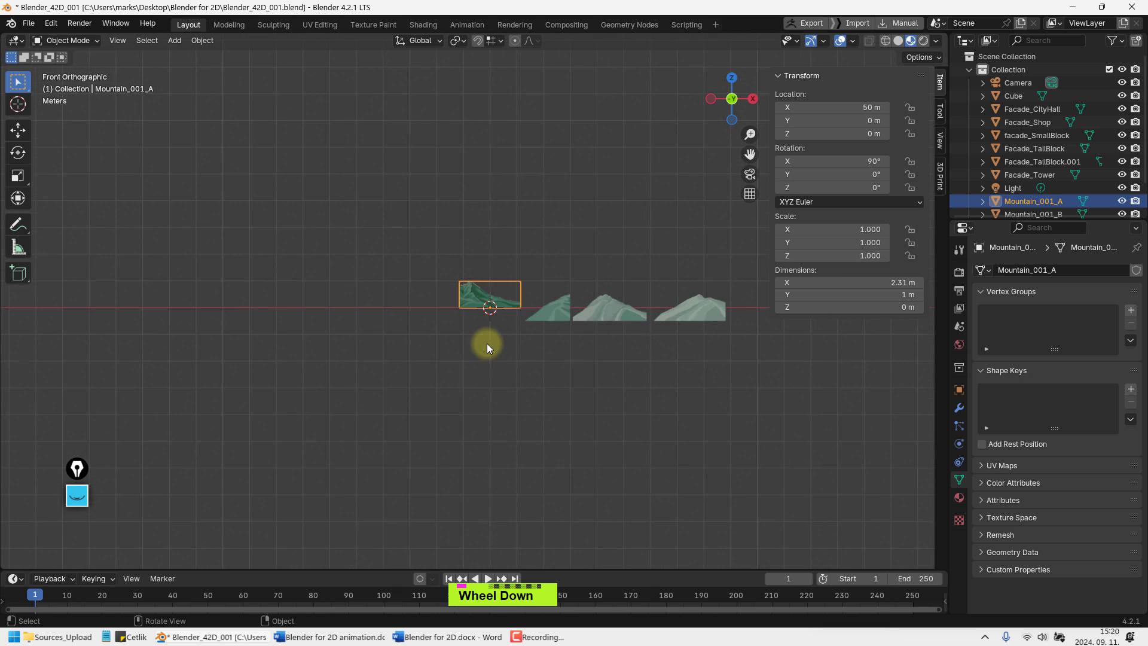
shift+middle_drag(487, 341, 431, 389)
key(s)
click(661, 232)
scroll(416, 383, down, 6)
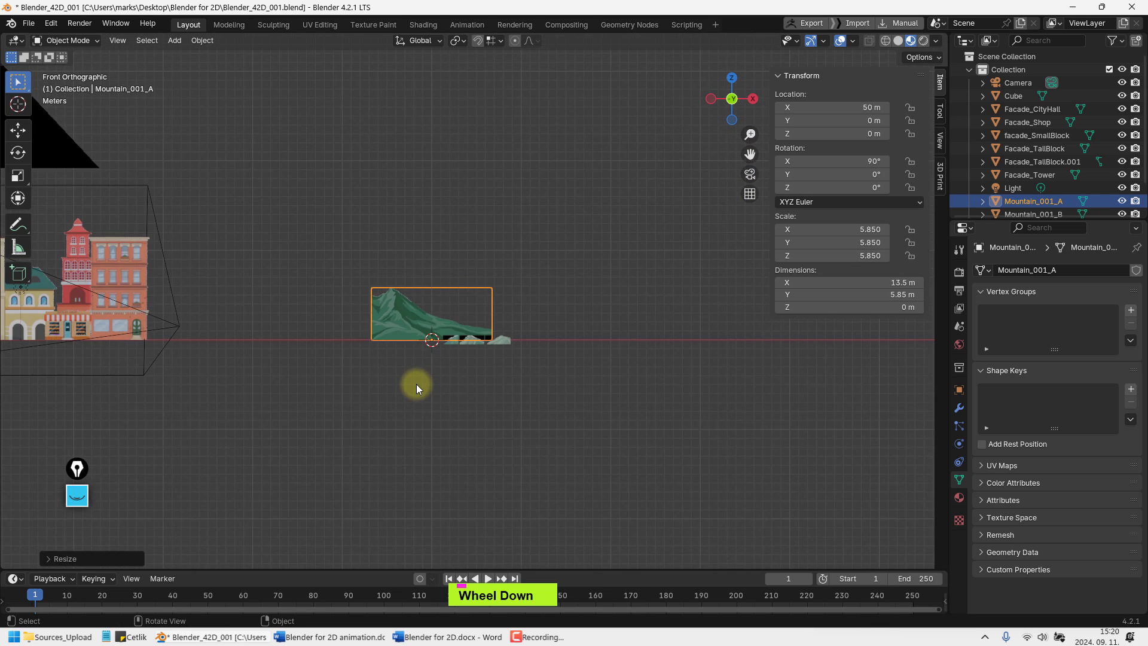
key(s)
click(613, 257)
shift+middle_drag(574, 288, 597, 310)
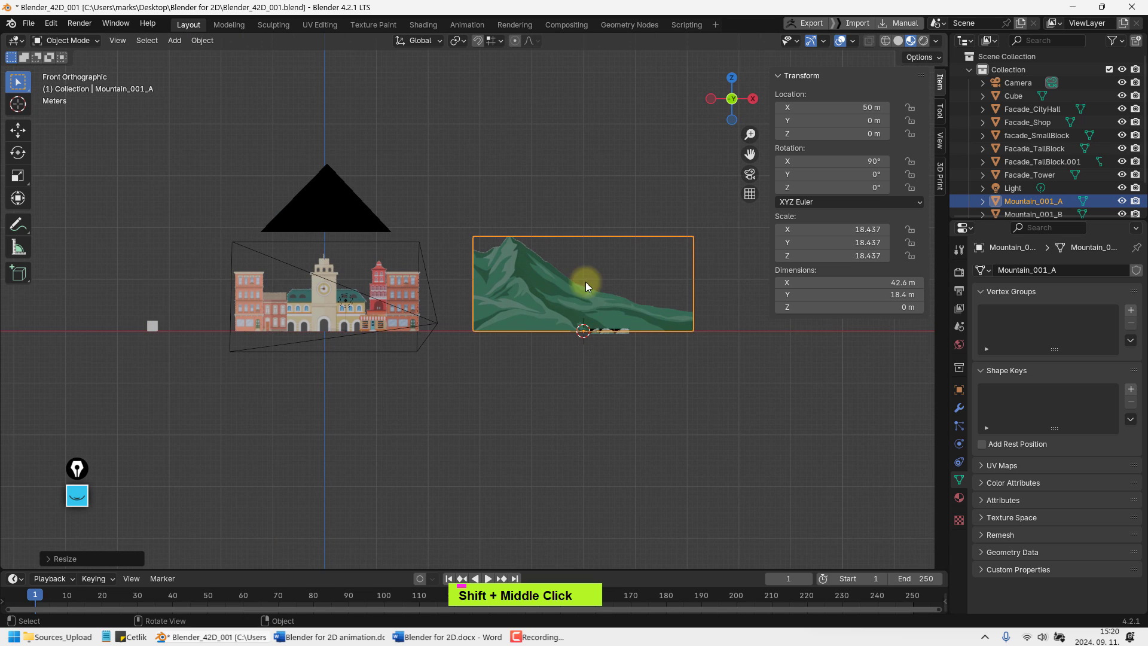
Move Mountain_001_A in front view onto the city buildings, at about X 0 m and Z -0.12 m
key(g)
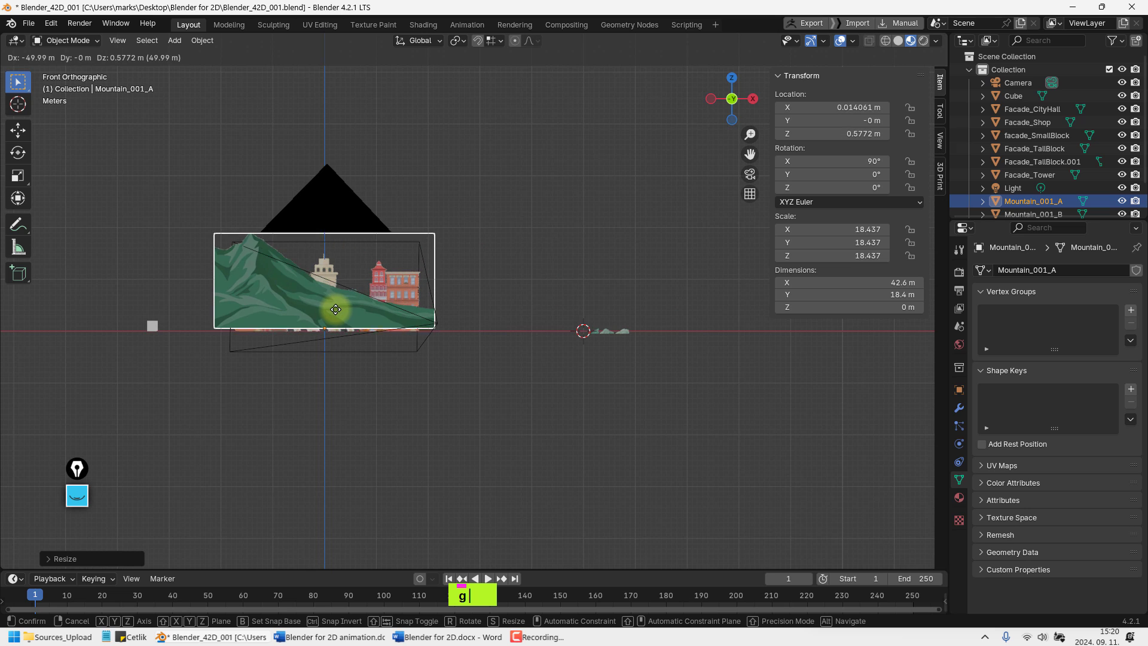
click(341, 305)
shift+middle_drag(345, 300, 443, 284)
Move Mountain_001_A back along the Y axis behind the buildings to about 31.6 m, checking the framing through the camera
key(shift+space)
key(t)
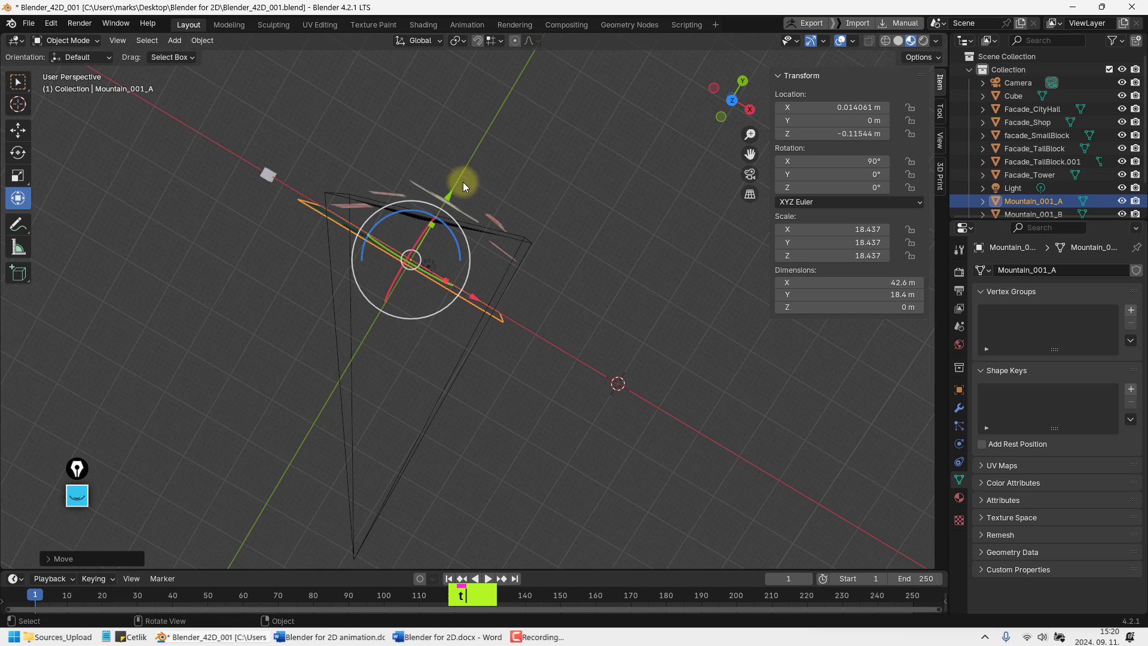
drag(463, 182, 518, 105)
middle_drag(517, 104, 429, 243)
key(KP_0)
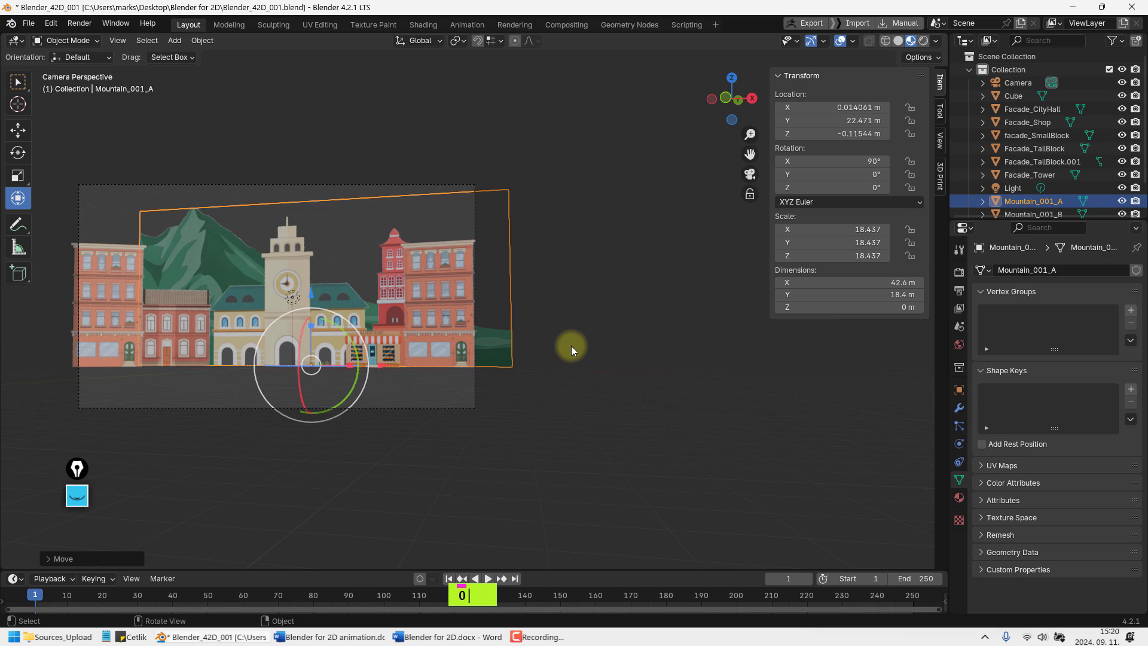
middle_drag(515, 307, 480, 257)
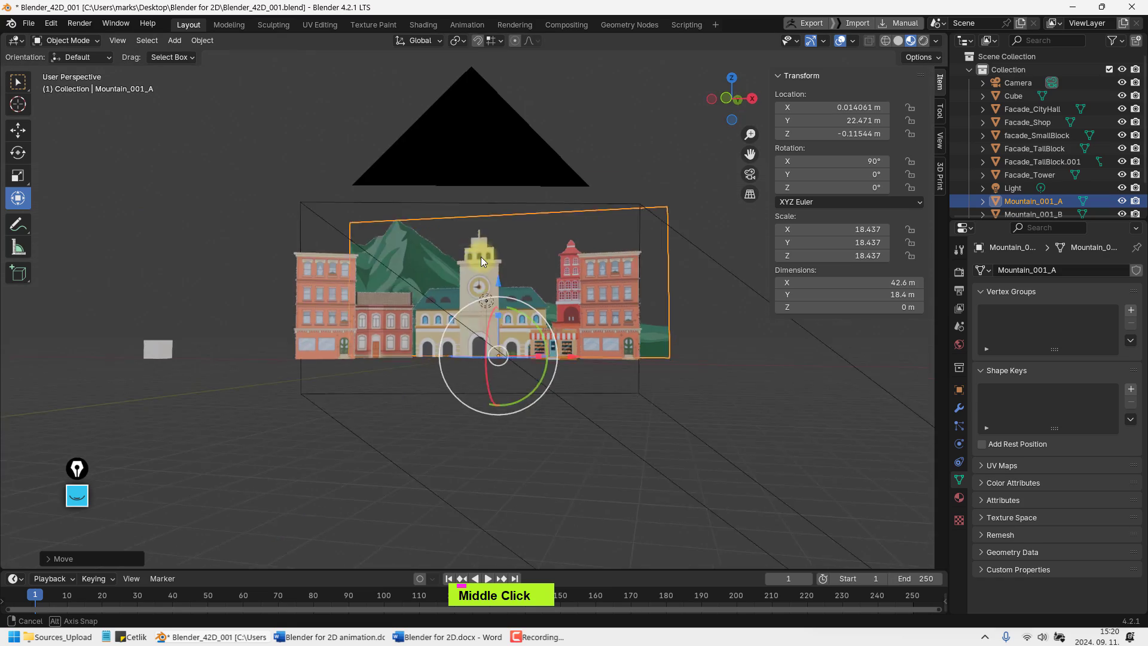
scroll(499, 311, down, 2)
middle_drag(499, 311, 495, 422)
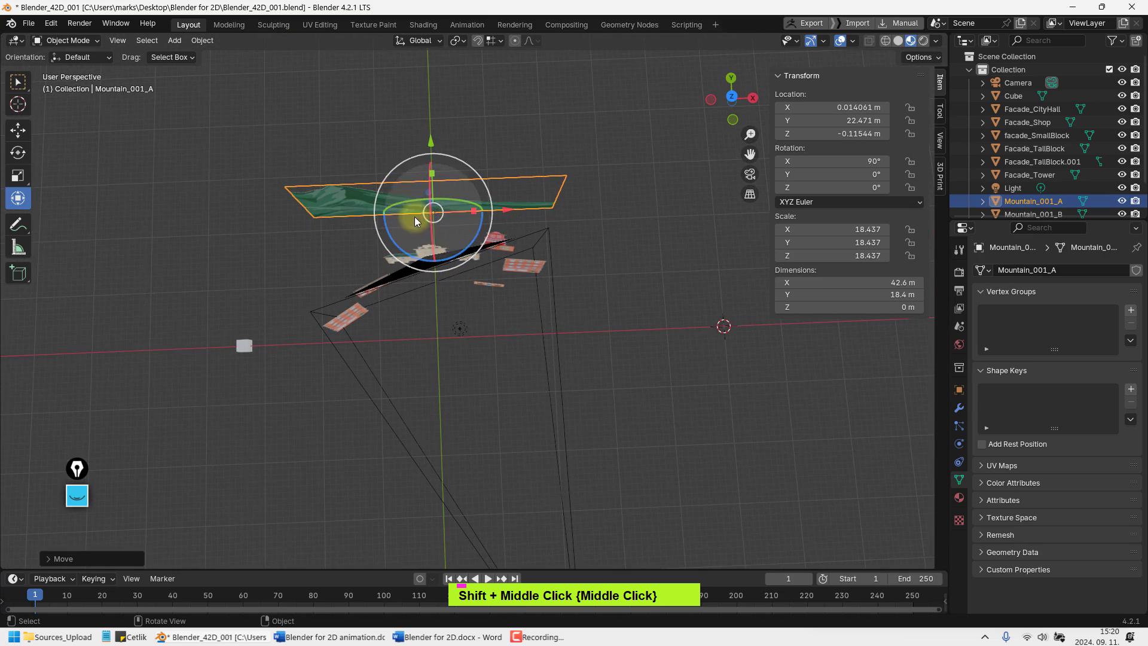
middle_drag(414, 217, 325, 306)
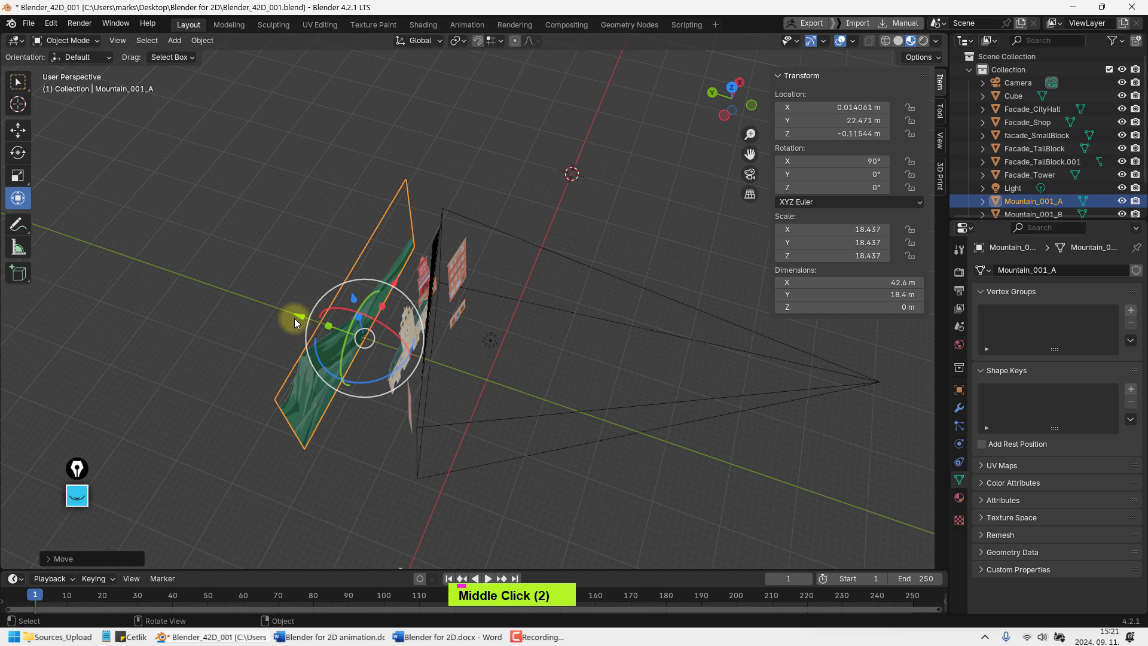
drag(294, 318, 257, 302)
Rotate Facade_CityHall by about 9° around the Z axis
middle_drag(461, 379, 451, 432)
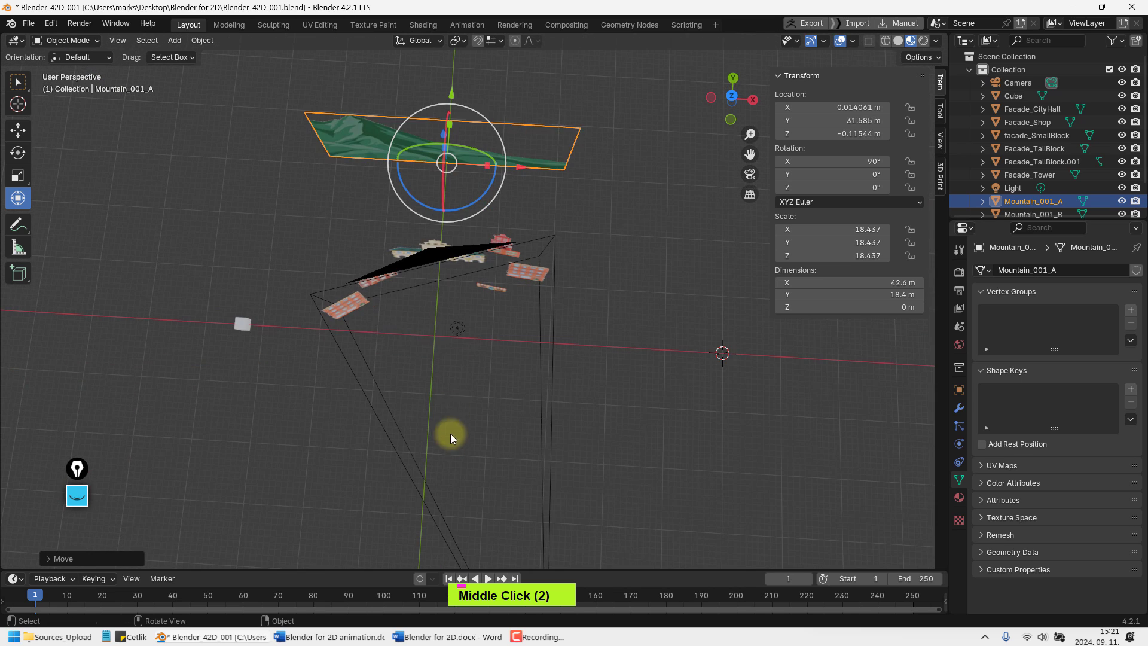
middle_drag(408, 253, 418, 244)
click(422, 240)
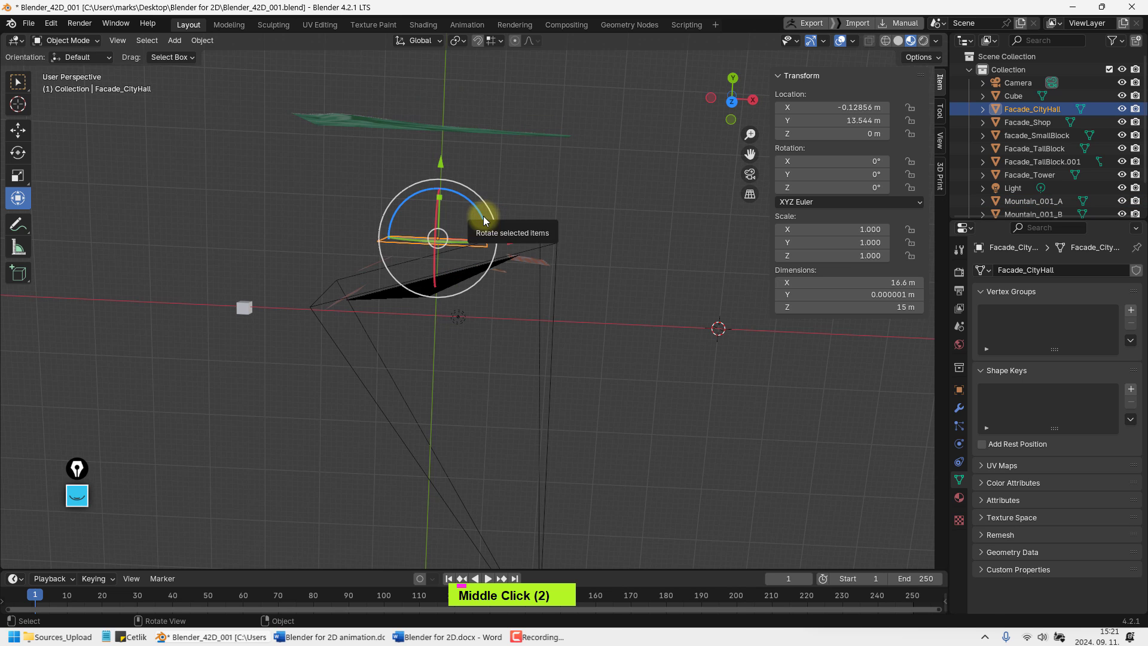
drag(484, 216, 480, 206)
middle_drag(443, 305, 448, 245)
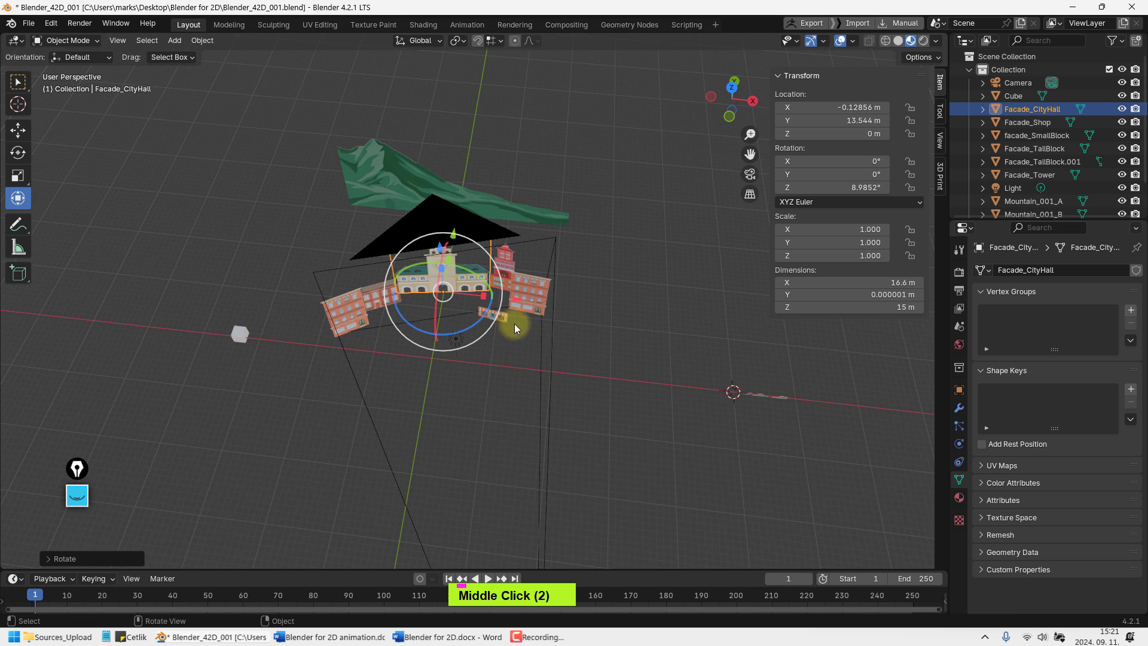
shift+middle_drag(497, 333, 496, 242)
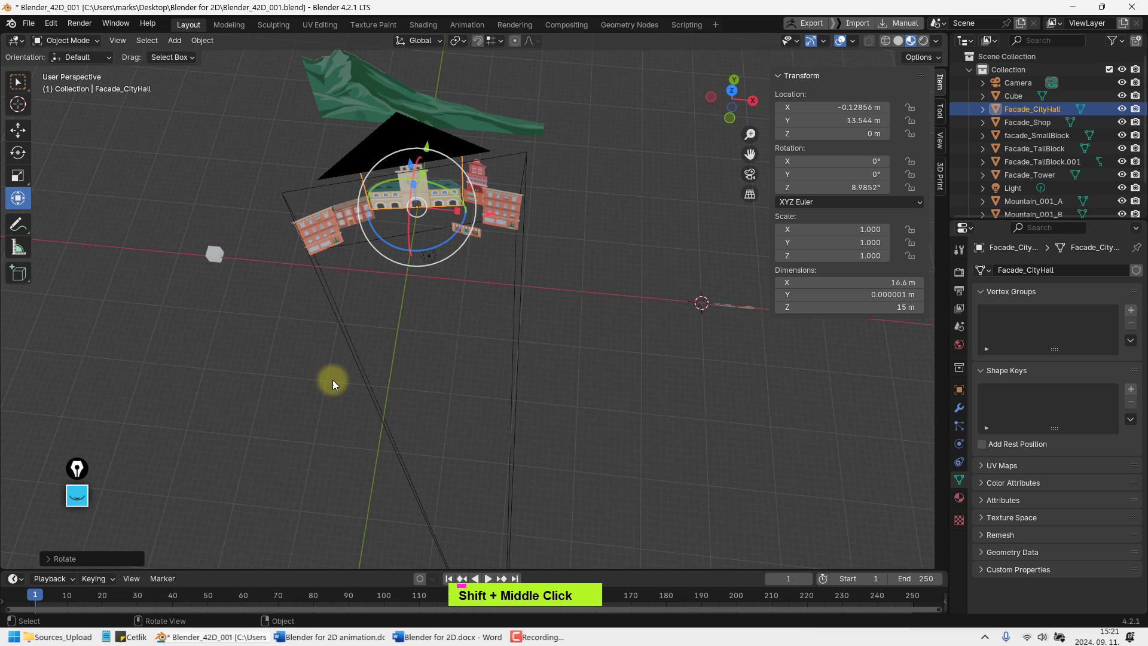
Add a level 3 Subdivision modifier to Mountain_001_A
middle_drag(448, 323, 427, 215)
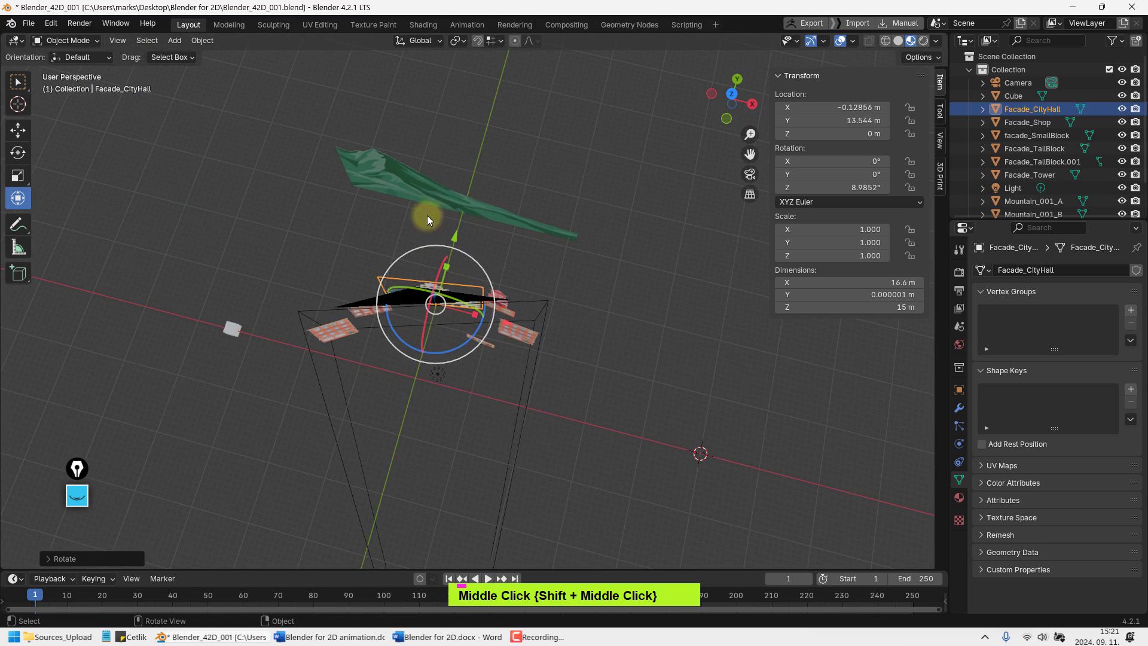
click(429, 199)
middle_drag(359, 235, 430, 297)
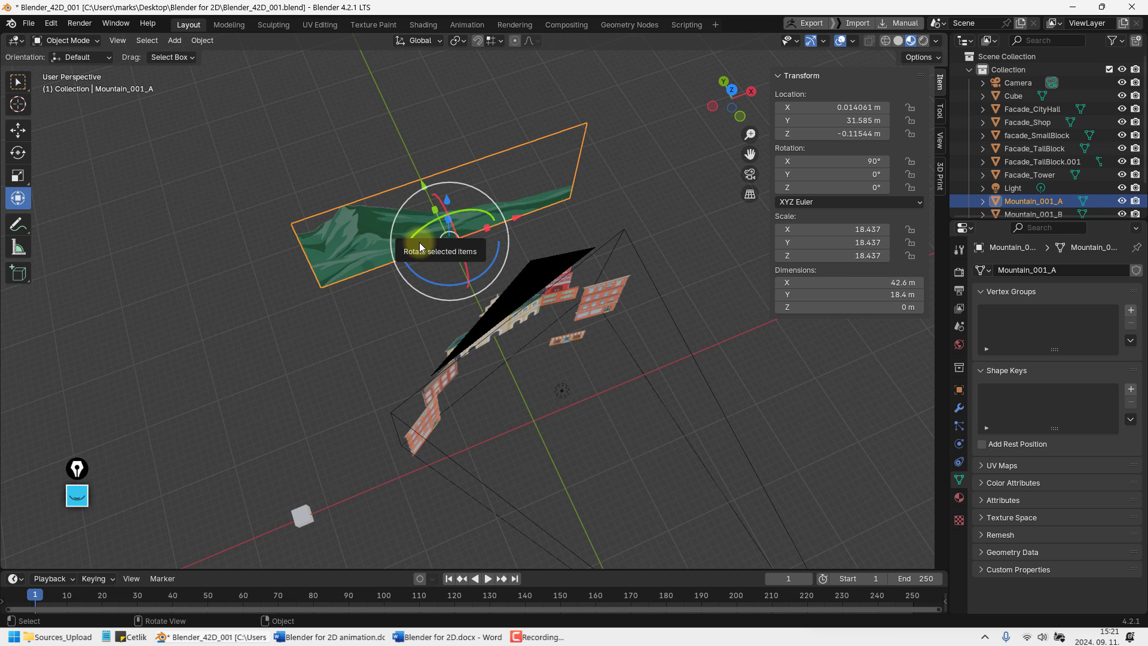
shift+middle_drag(422, 241, 411, 262)
shift+middle_drag(390, 308, 420, 267)
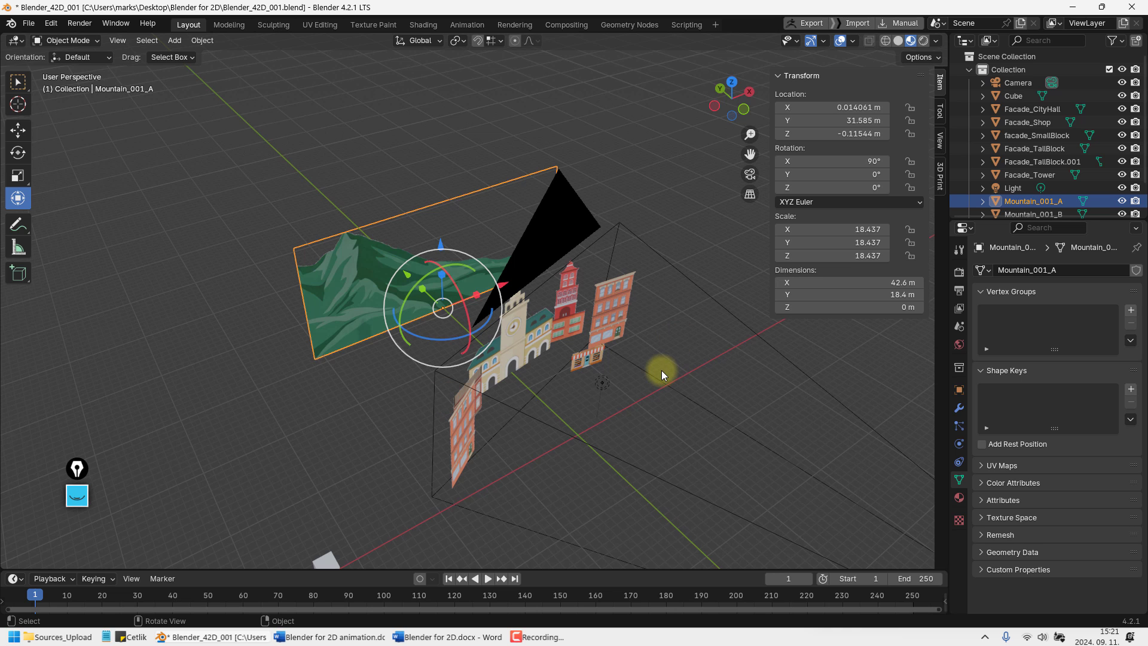
shift+middle_drag(427, 311, 412, 271)
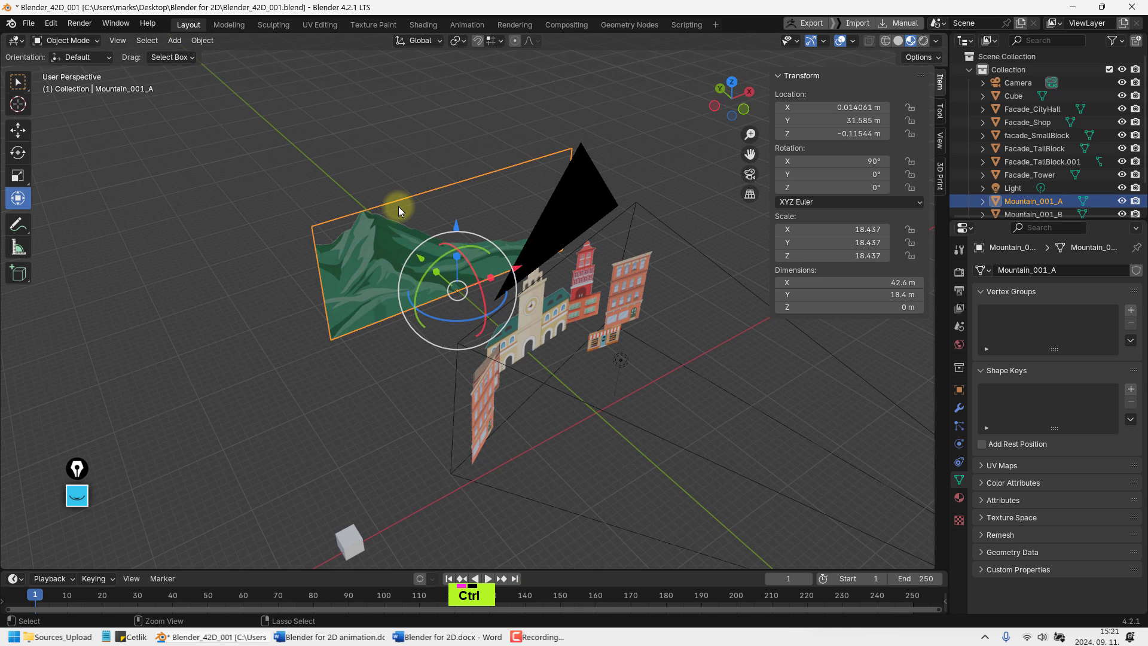
key(ctrl+3)
shift+middle_drag(399, 207, 419, 287)
Turn off Optimal Display in the mountain's Subdivision modifier and show the wireframe in the viewport
click(959, 408)
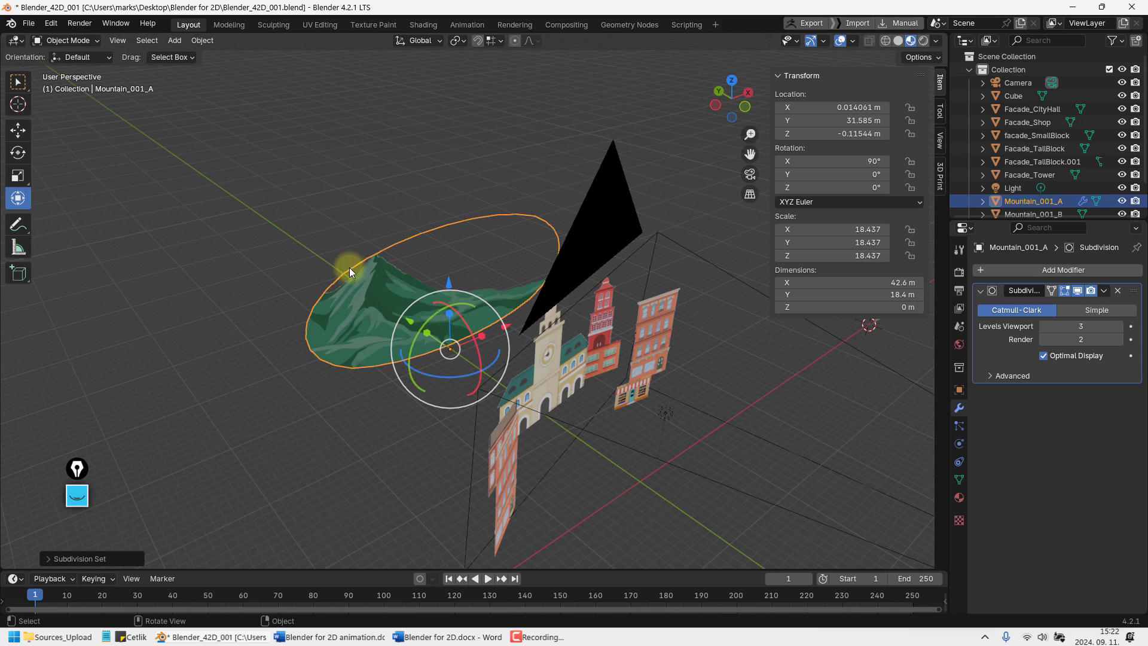
shift+middle_drag(355, 267, 388, 203)
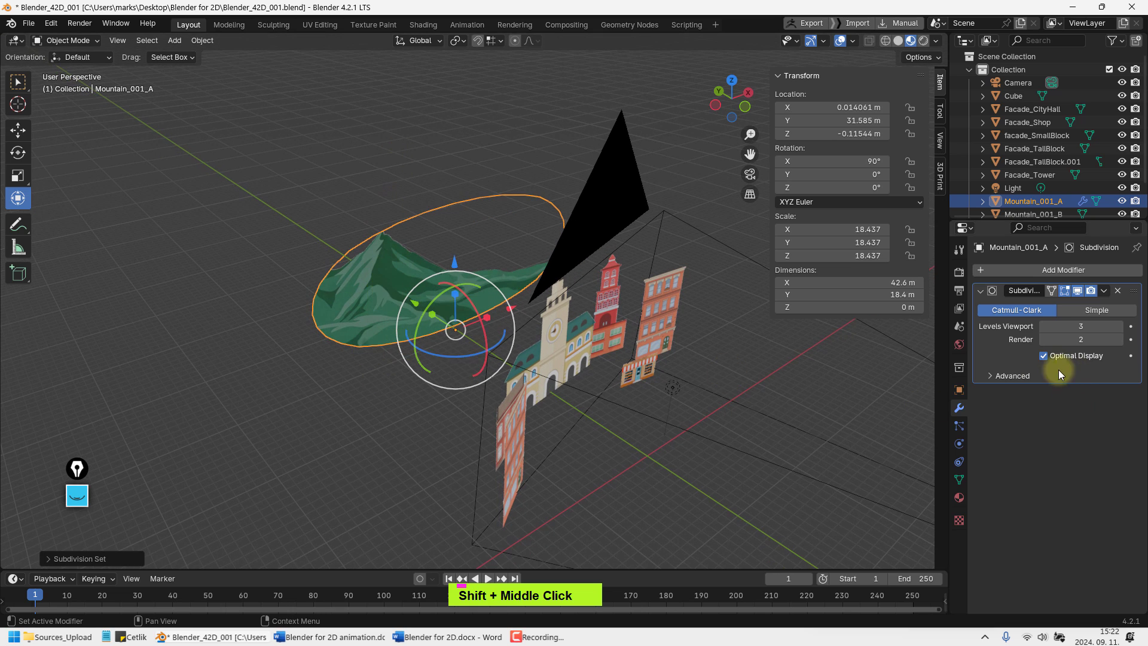
click(1043, 356)
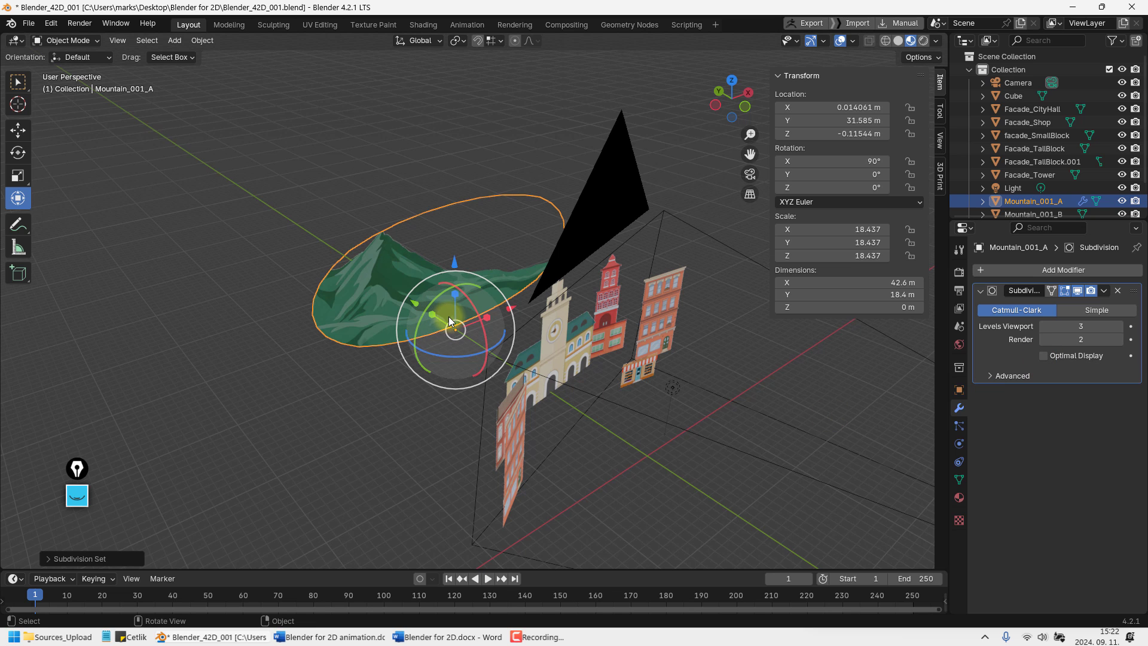
key(ctrl+w)
shift+middle_drag(411, 290, 410, 310)
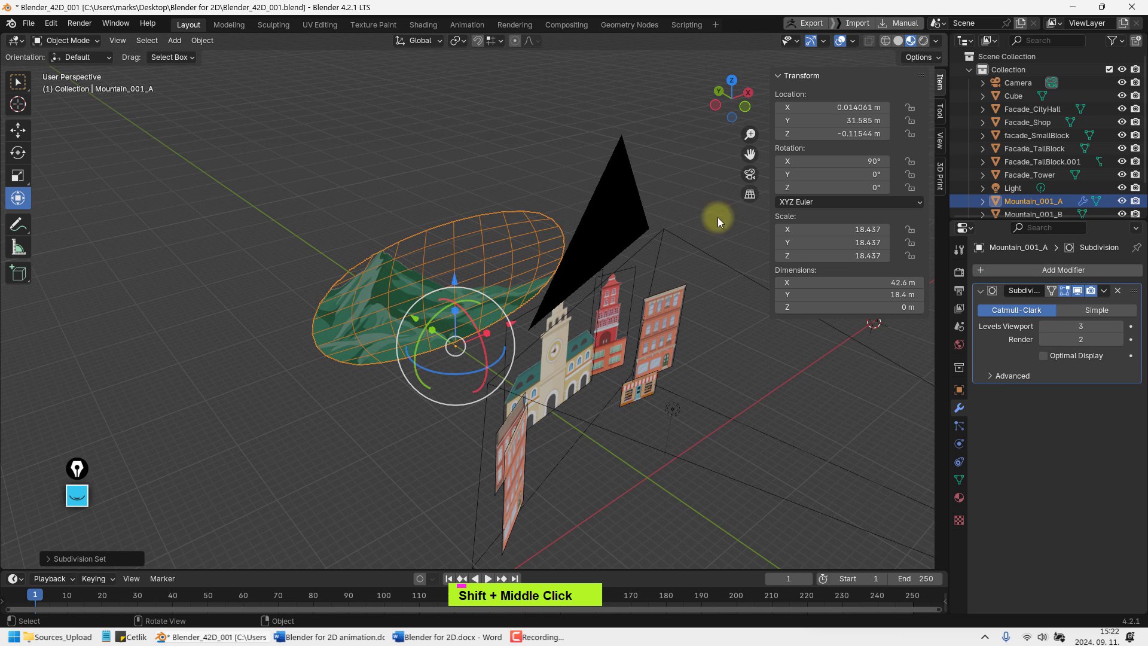
click(852, 41)
middle_drag(422, 250, 407, 277)
scroll(359, 313, up, 3)
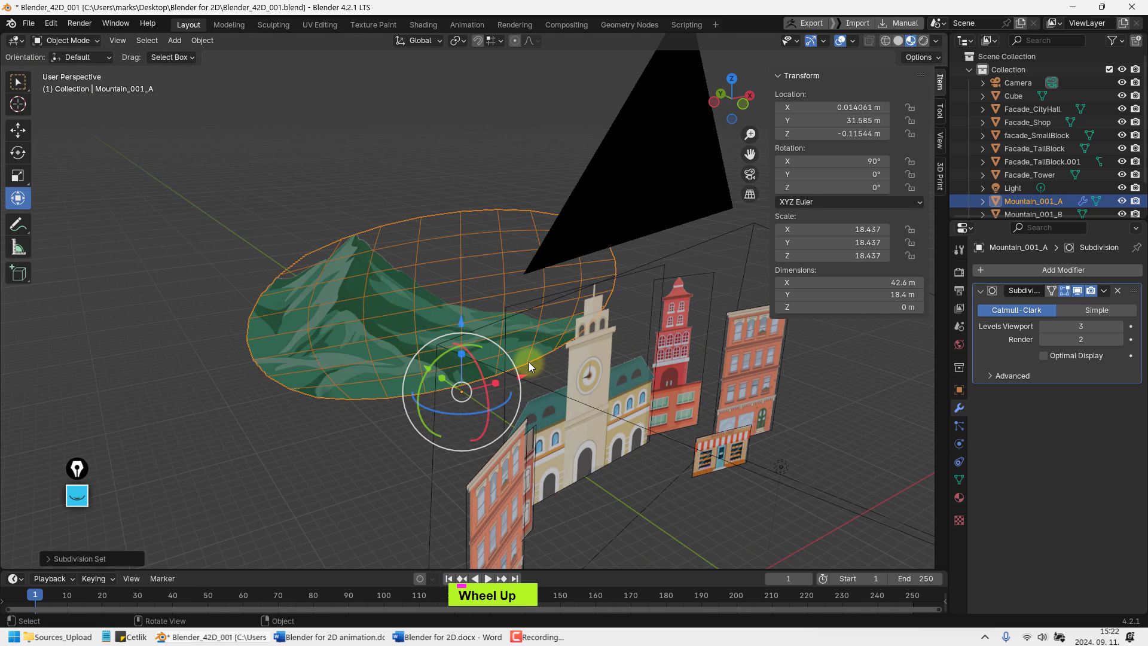
Switch the mountain's Subdivision modifier to Simple and set both UV Smooth and Boundary Smooth to Keep Corners
click(1103, 311)
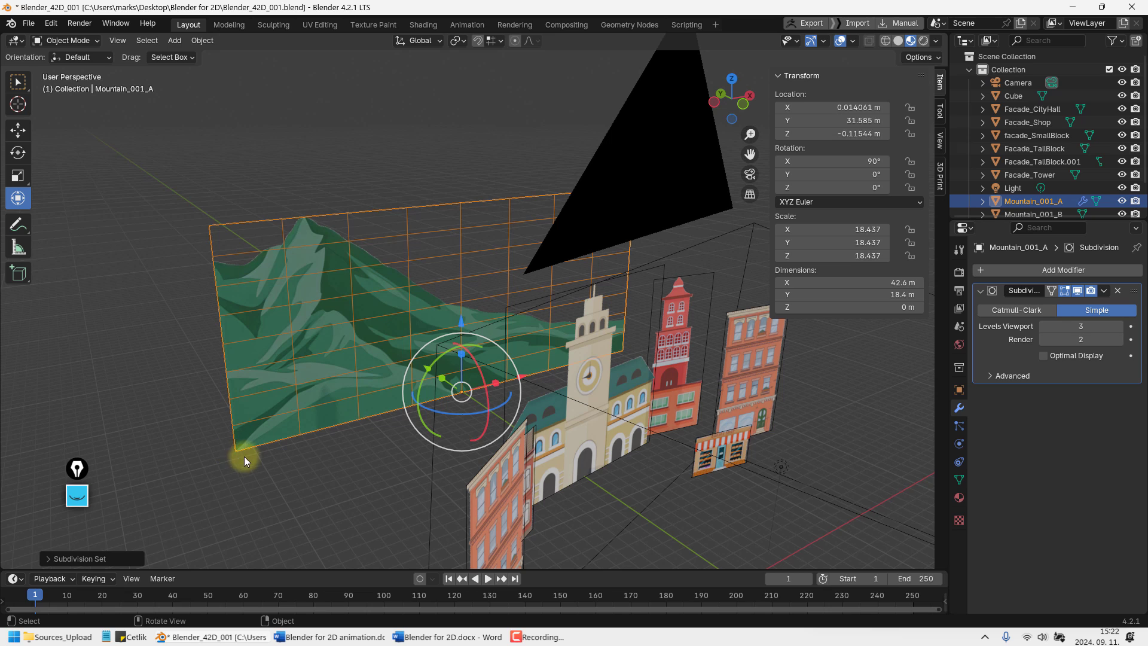
click(994, 374)
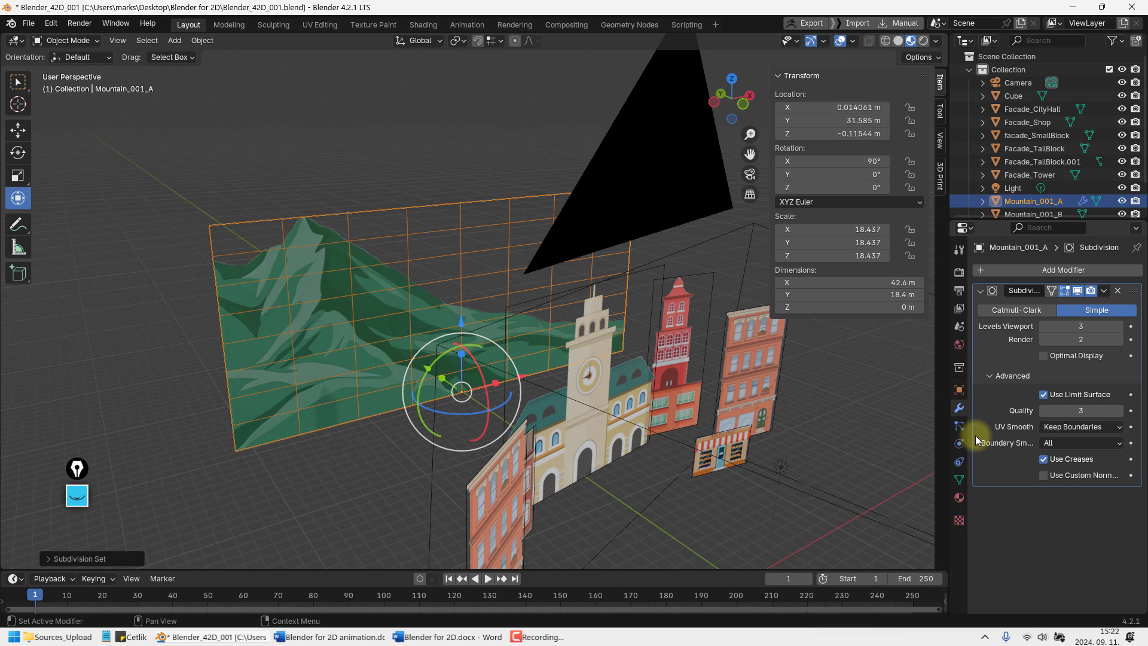
click(1082, 427)
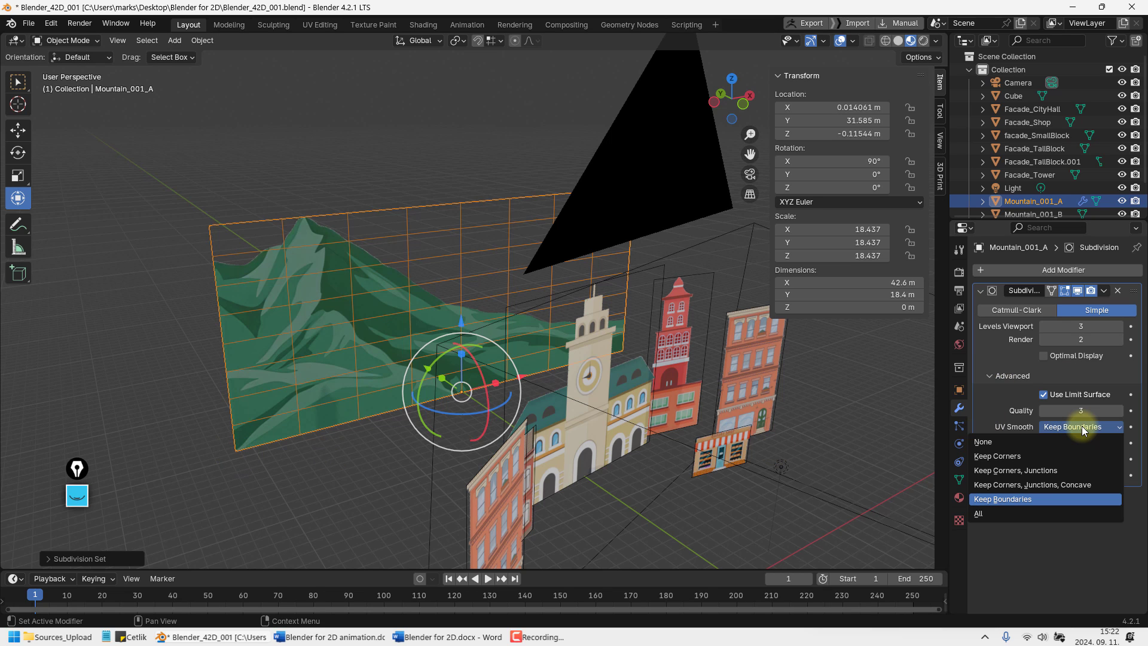
click(996, 456)
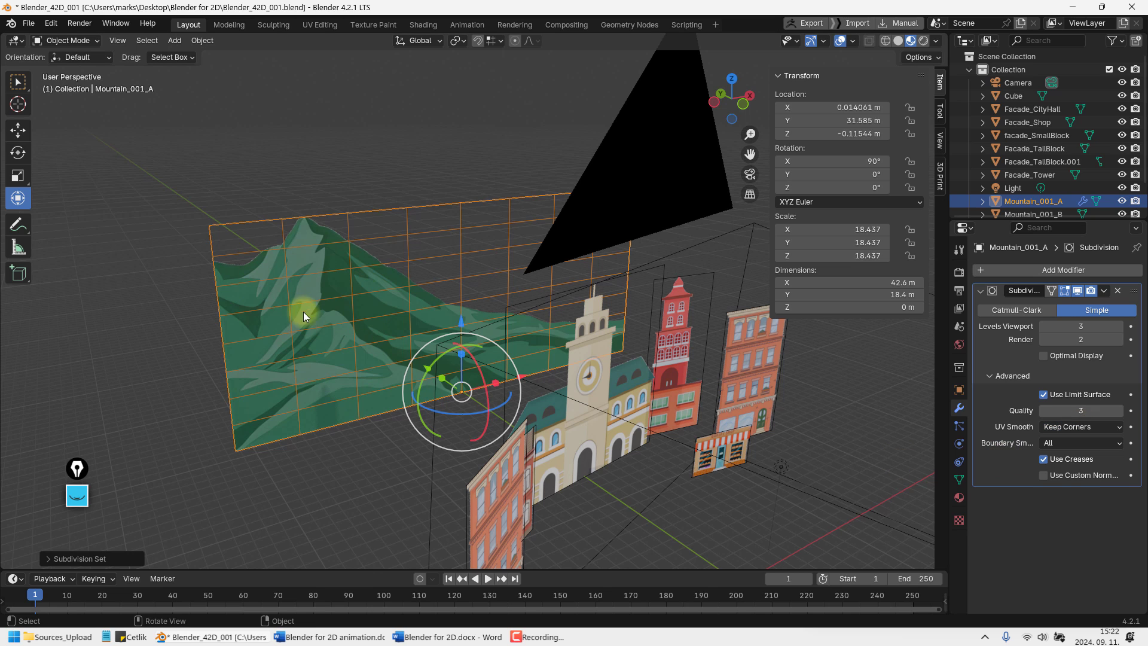
shift+middle_drag(476, 334, 493, 352)
click(1060, 441)
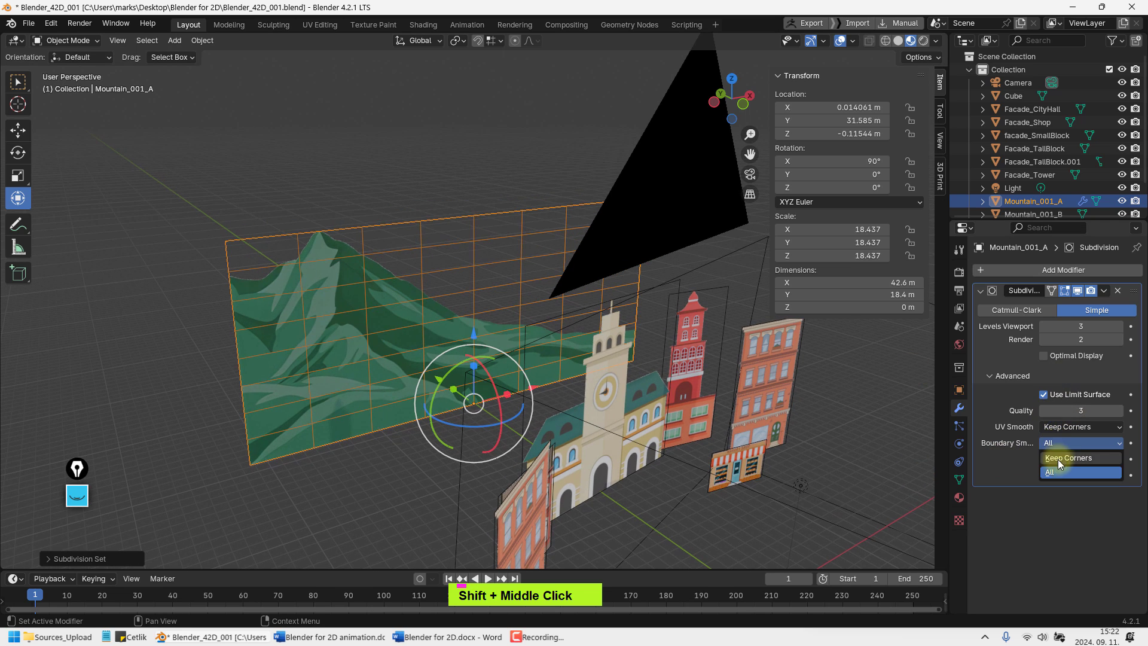
click(1057, 459)
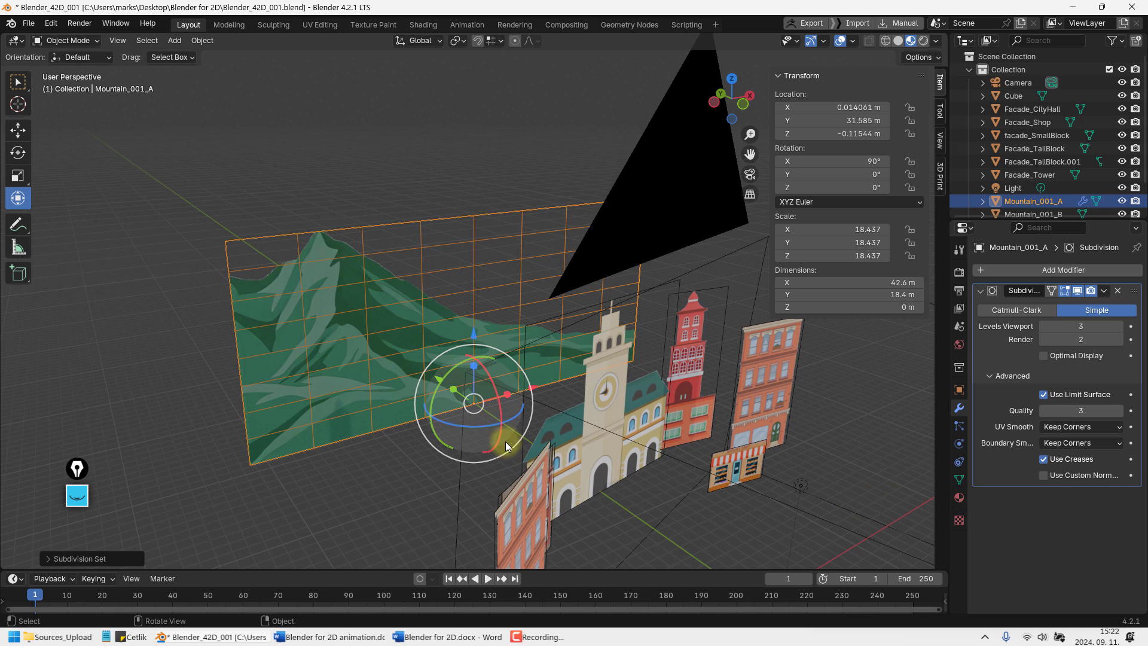
Raise the Subdivision levels of Mountain_001_A to 5 for both viewport and render
middle_drag(414, 358, 487, 382)
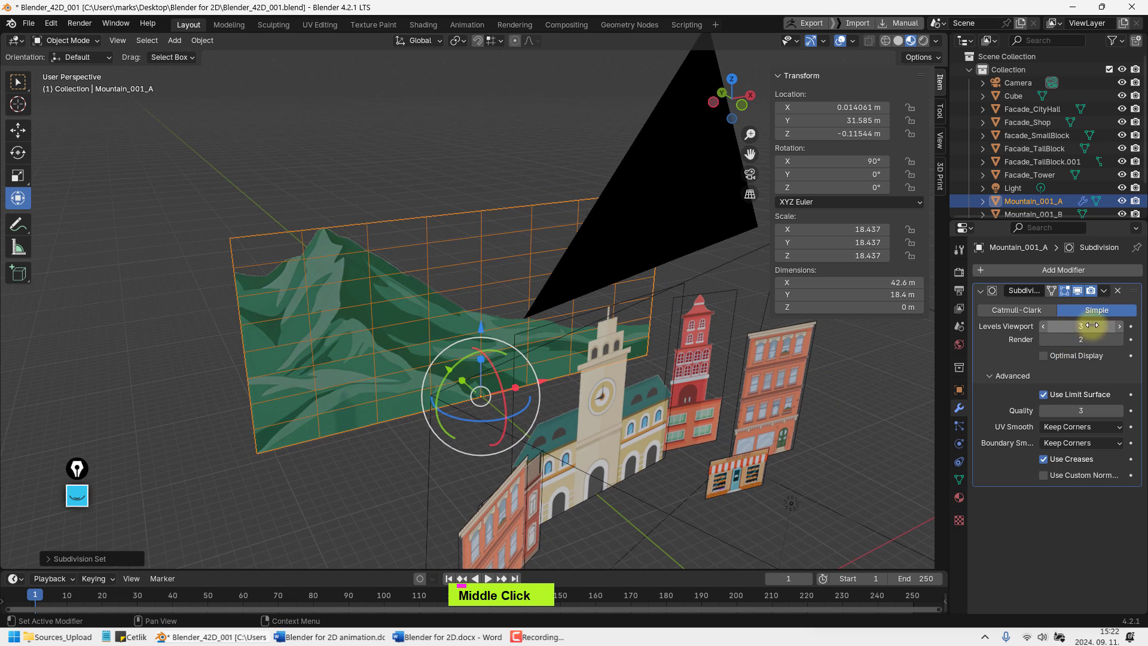
click(1119, 326)
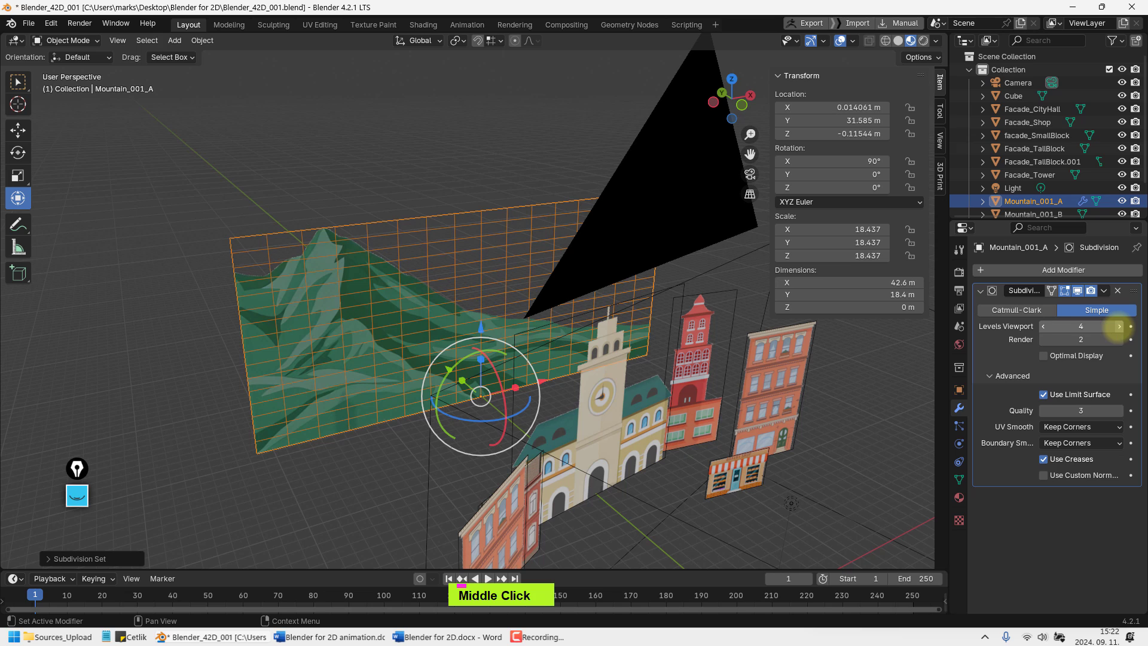
double_click(1118, 339)
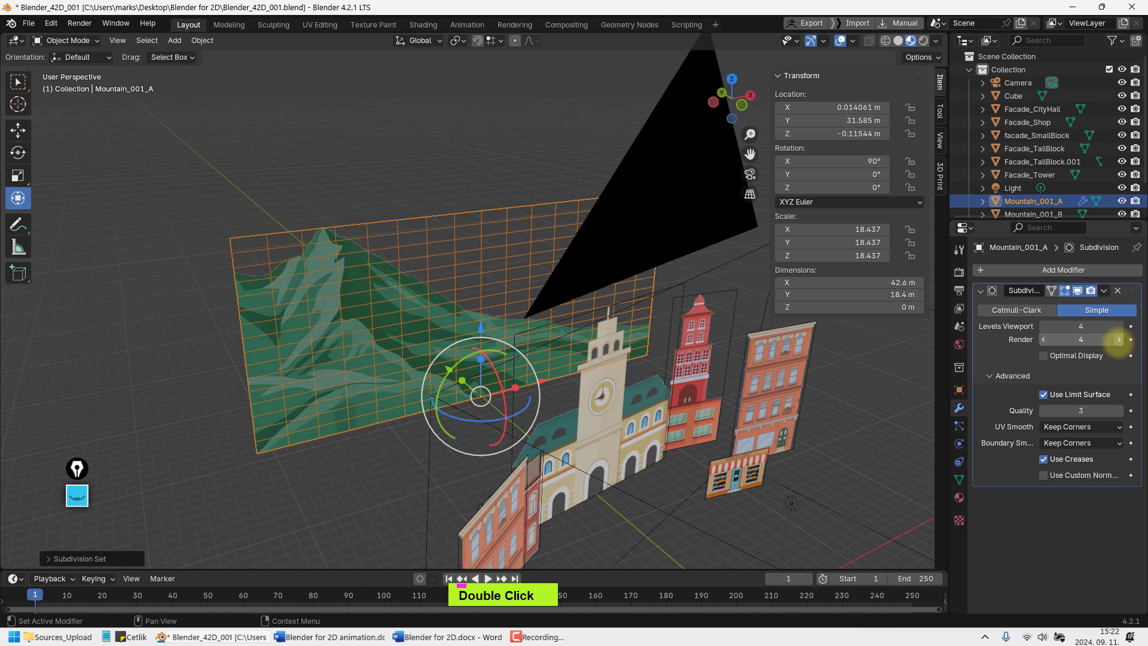
mouse_move(477, 313)
shift+middle_down()
mouse_move(490, 329)
mouse_move(494, 316)
shift+middle_up()
middle_drag(421, 303, 446, 304)
click(1120, 327)
click(1121, 340)
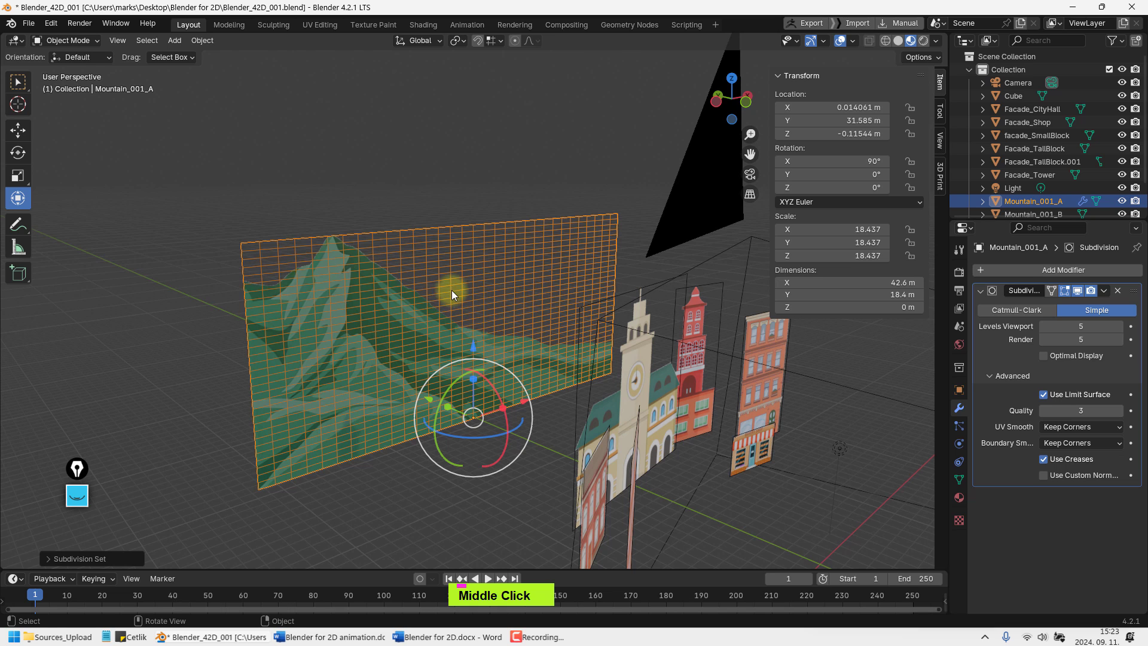
Snap the 3D cursor to the origin of the selected Mountain_001_A plane
middle_drag(451, 290, 420, 327)
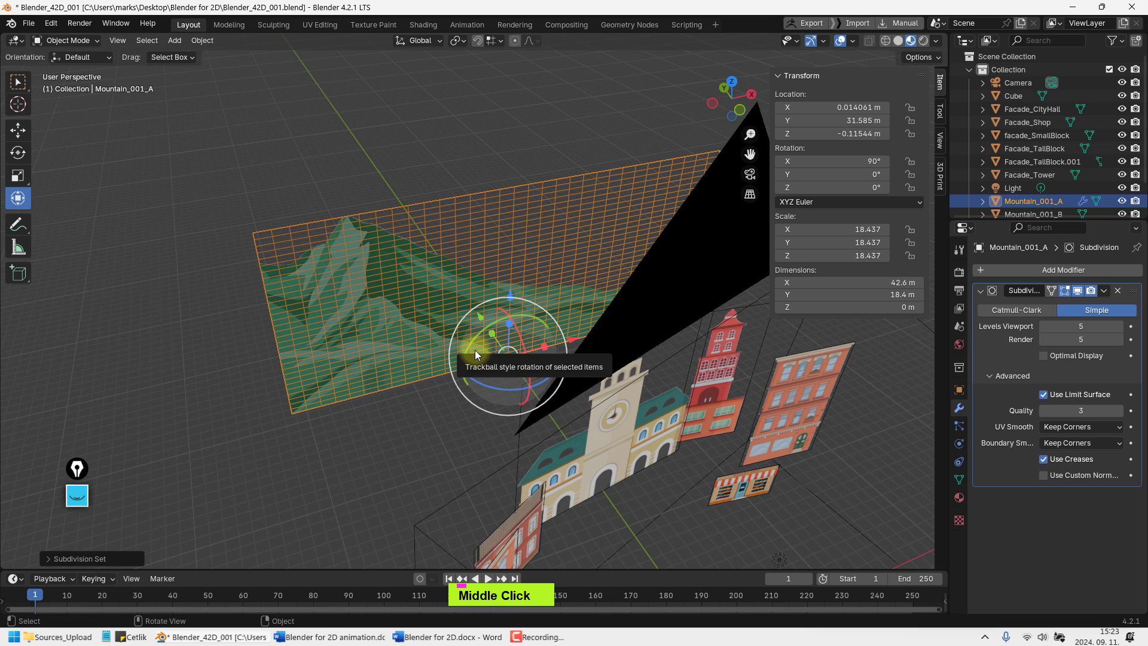
key(s)
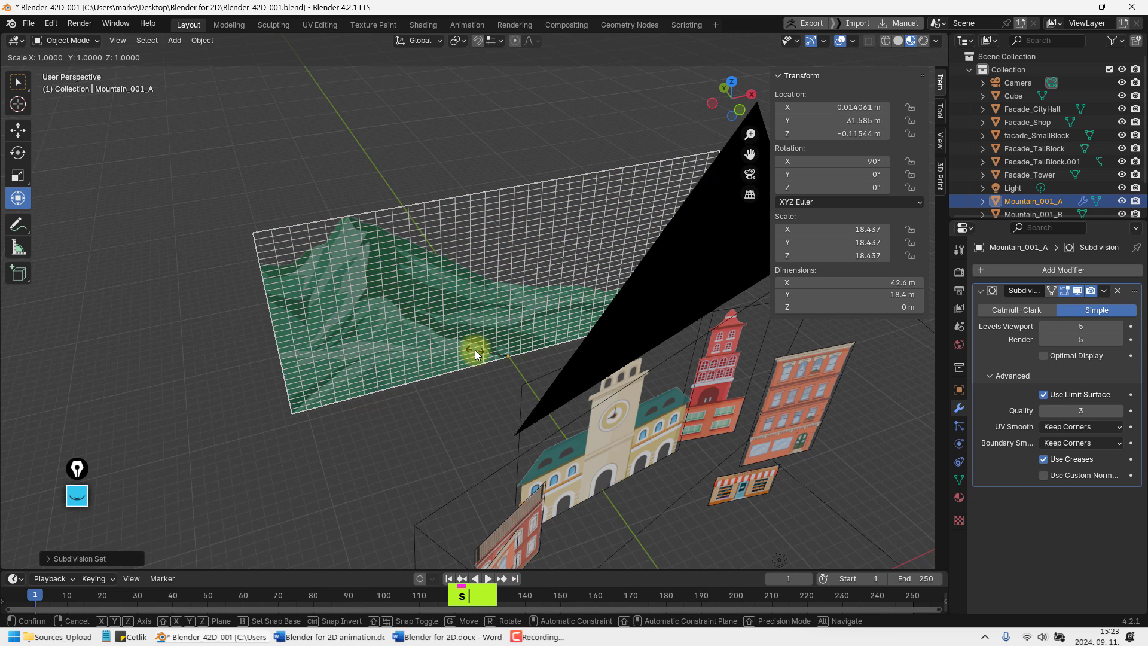
right_click(474, 350)
key(shift+s)
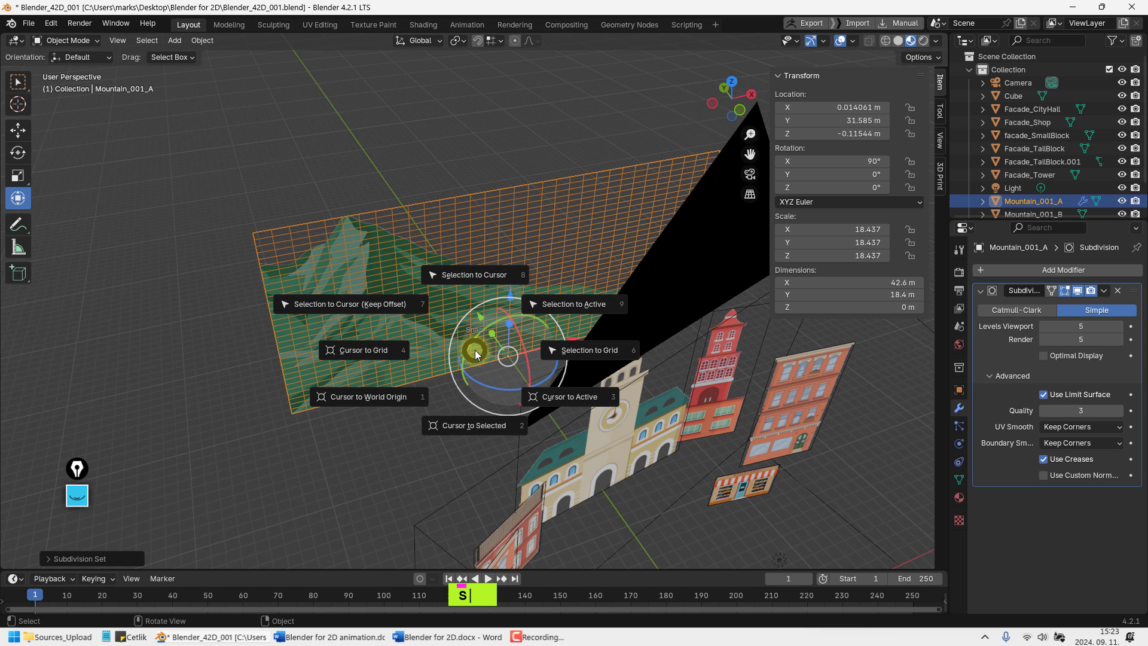
click(480, 426)
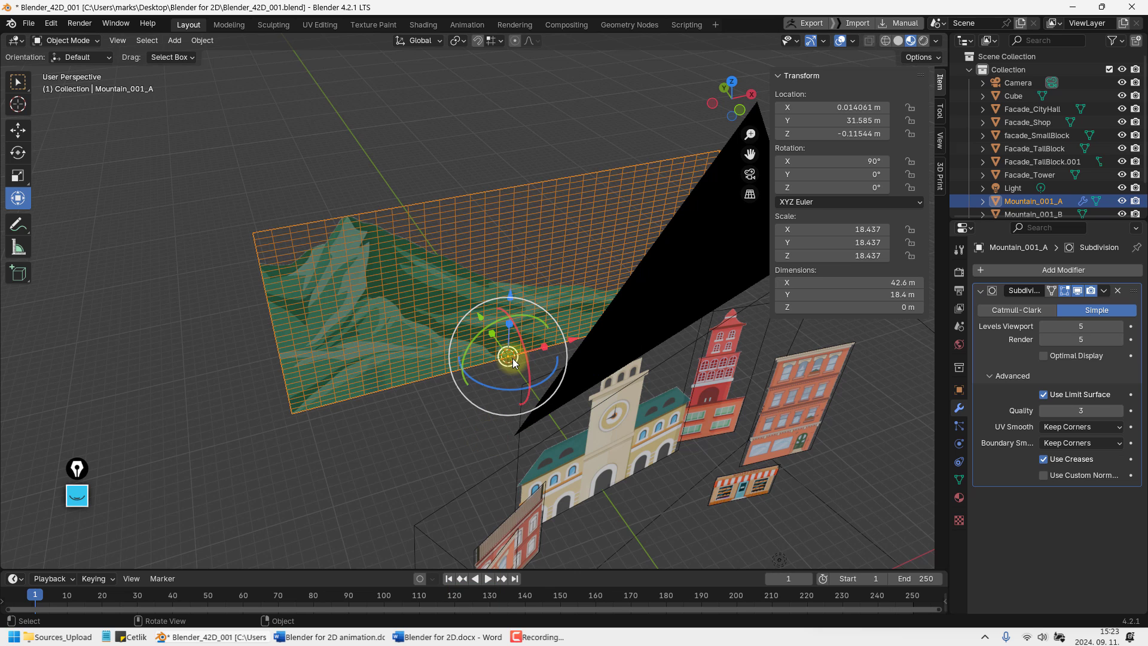
Add a Plain Axes empty at the 3D cursor on the mountain's origin
key(shift+a)
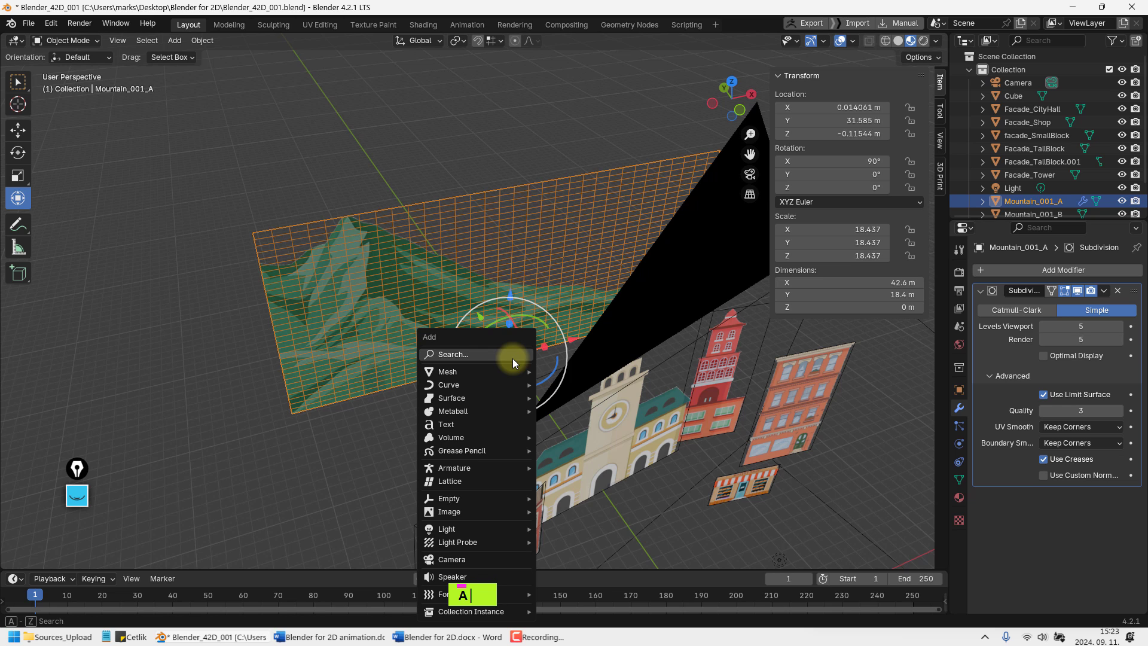
text(plai)
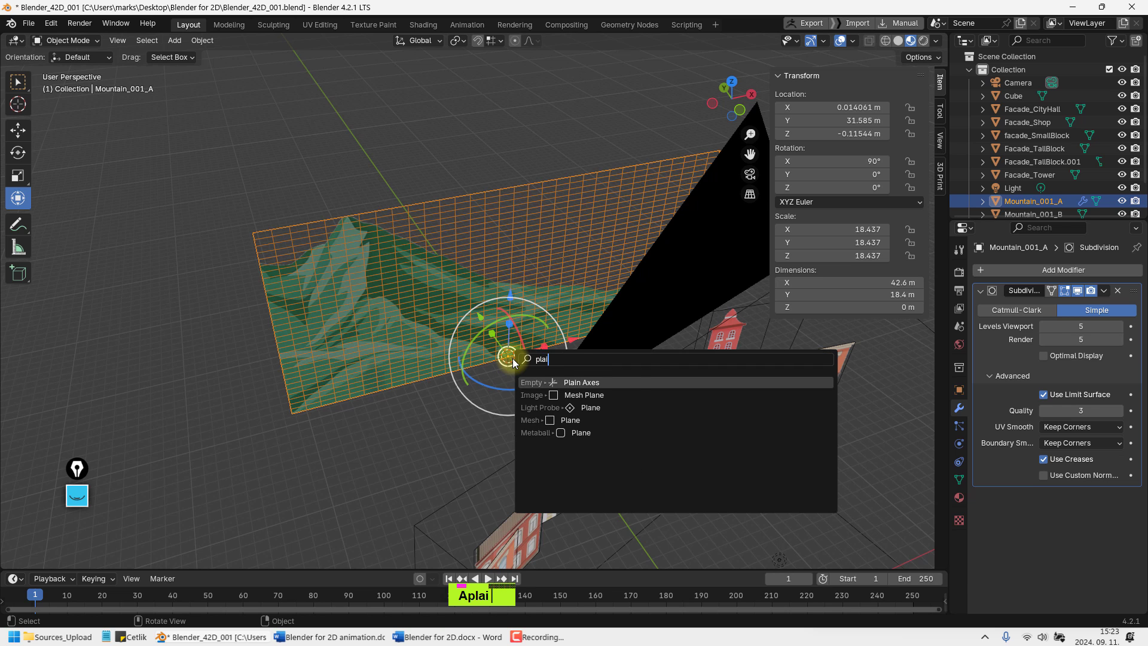
key(Return)
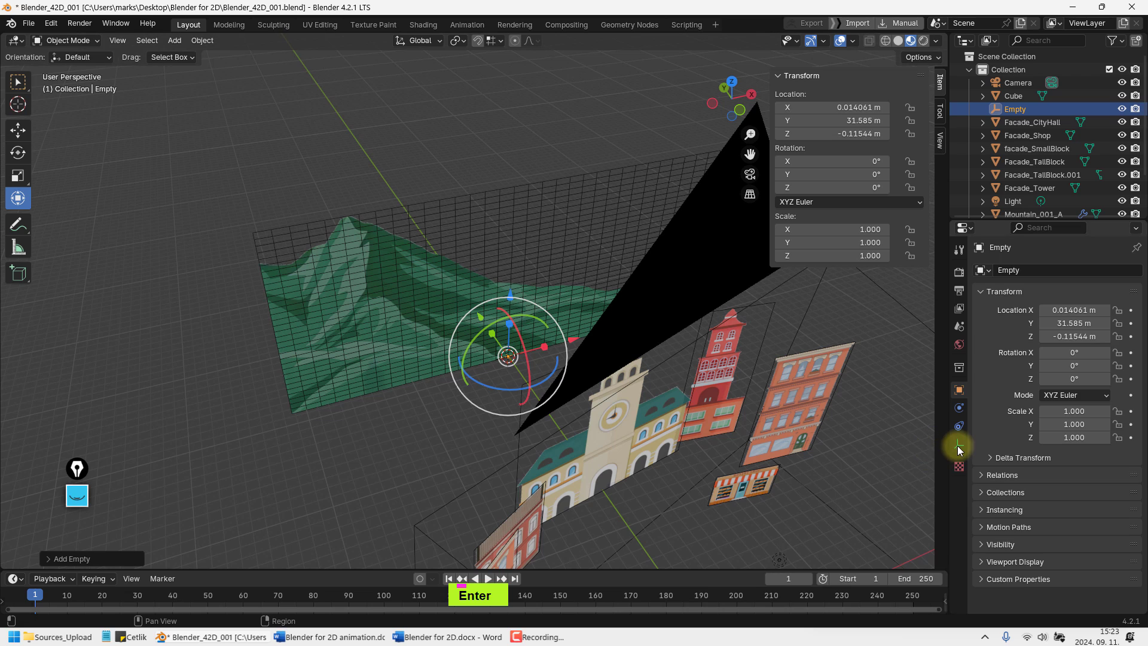
Display the new empty as a cube and set its size to 5 m
click(959, 446)
click(1094, 305)
text(1)
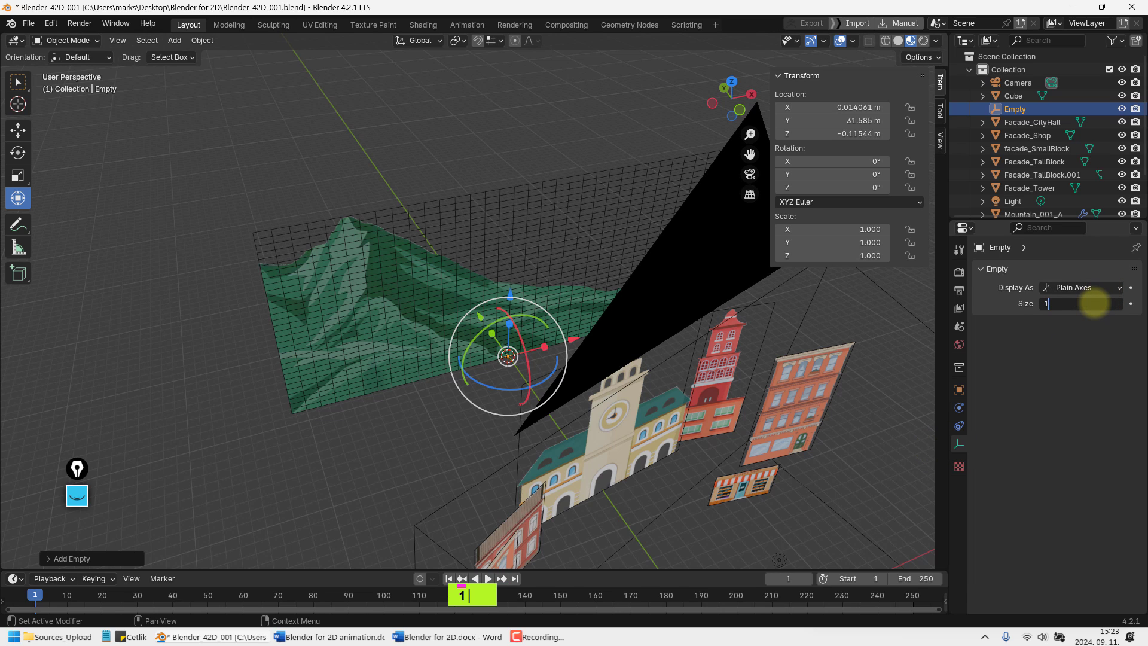
text(0)
key(Return)
click(1097, 287)
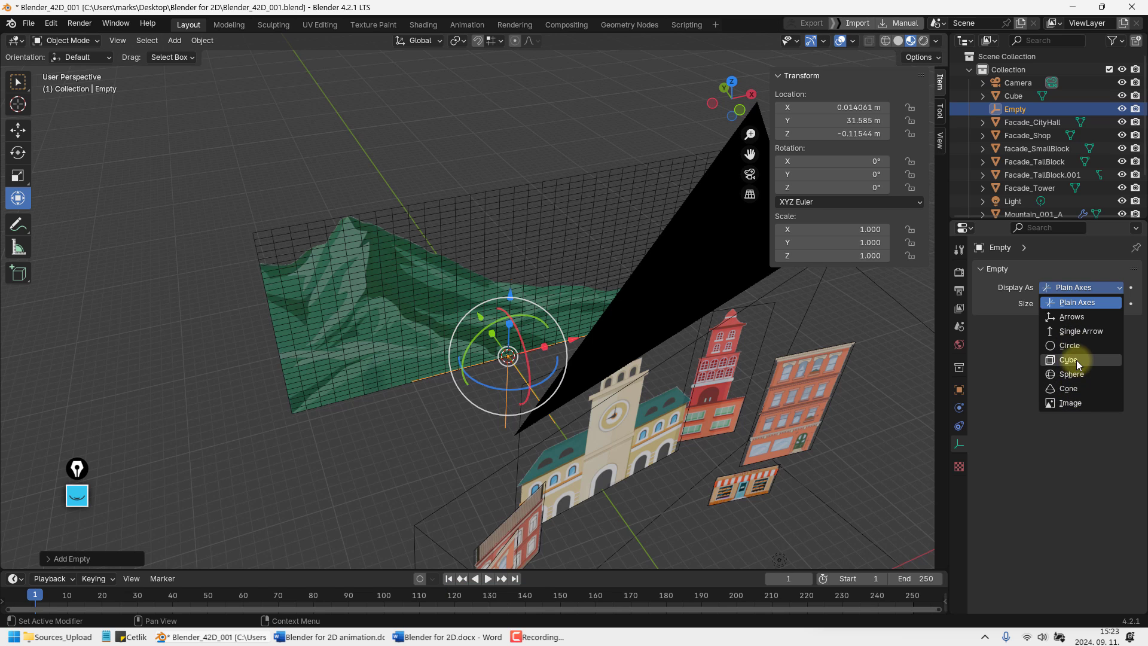
click(1076, 360)
click(1079, 303)
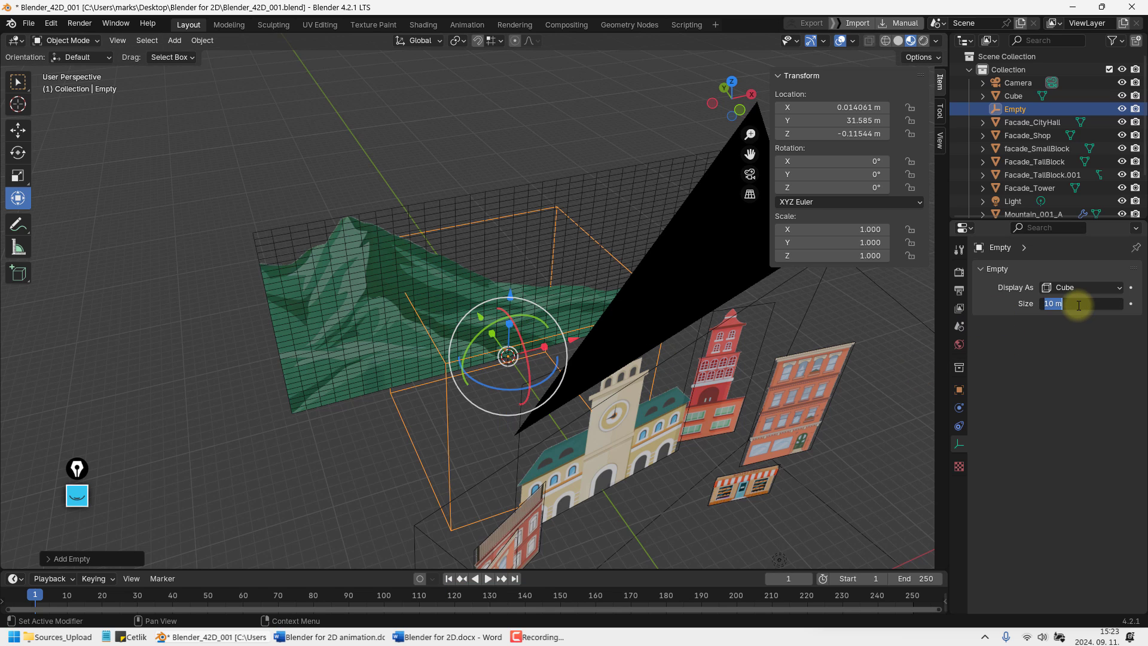
text(5)
key(Return)
shift+middle_drag(461, 259, 432, 267)
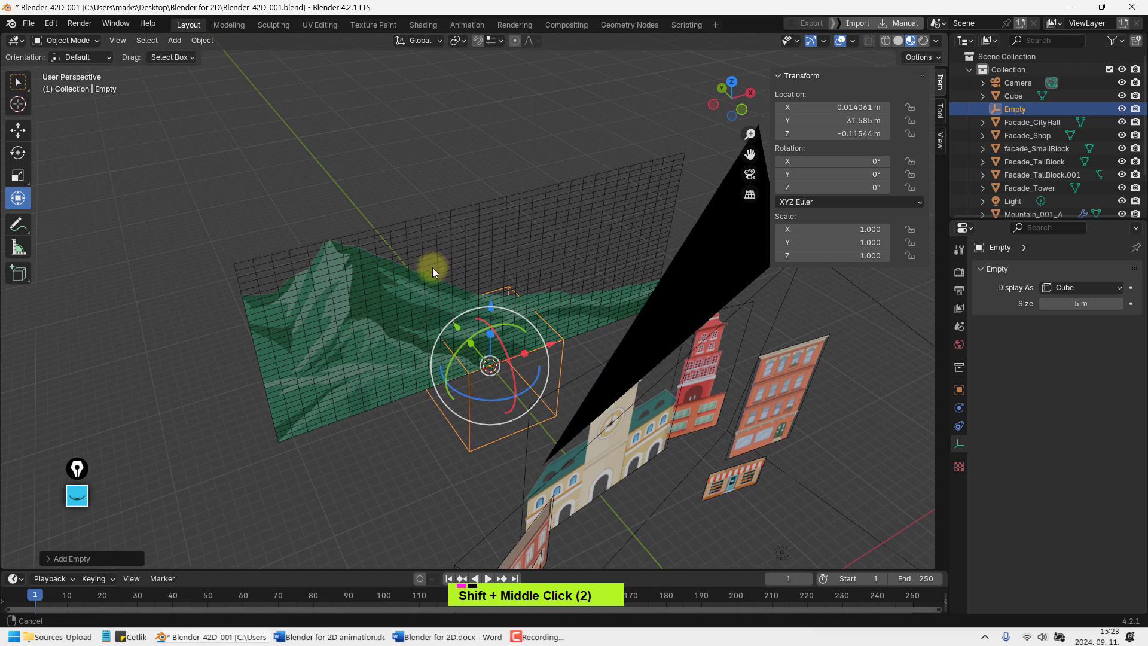
click(572, 357)
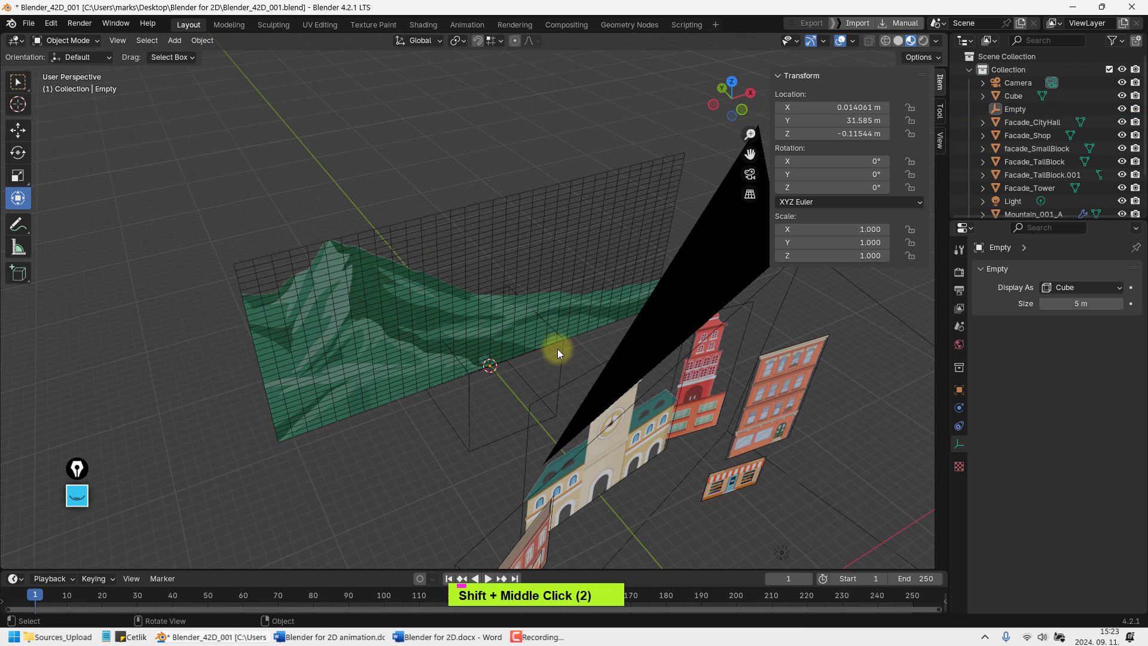
click(560, 351)
click(565, 272)
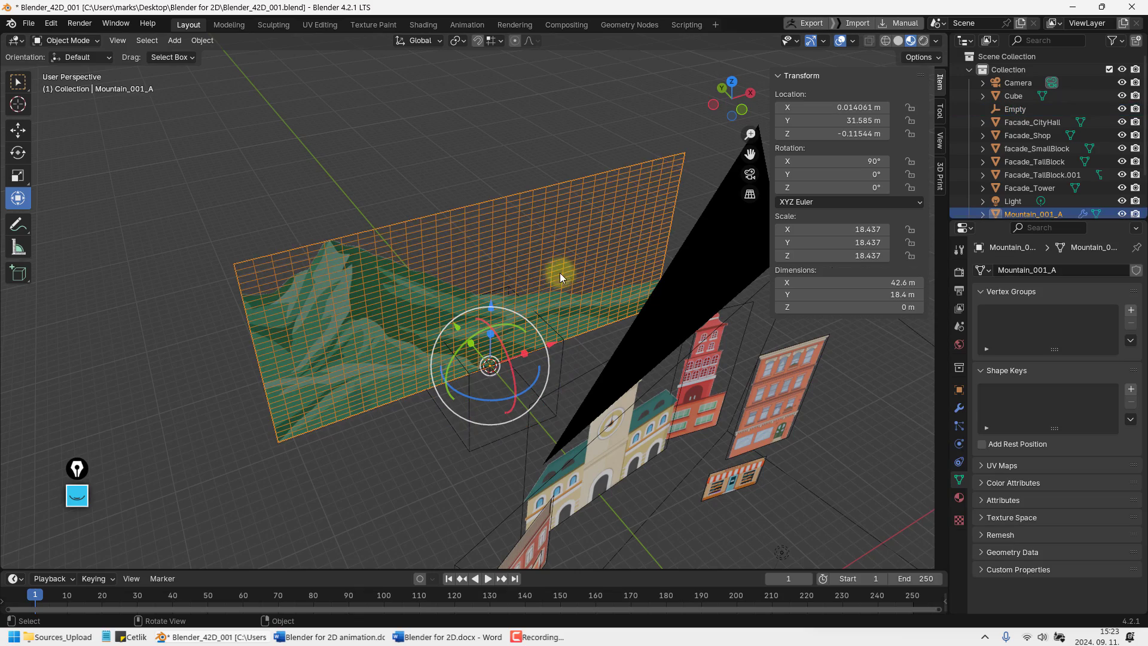
middle_drag(537, 282, 490, 361)
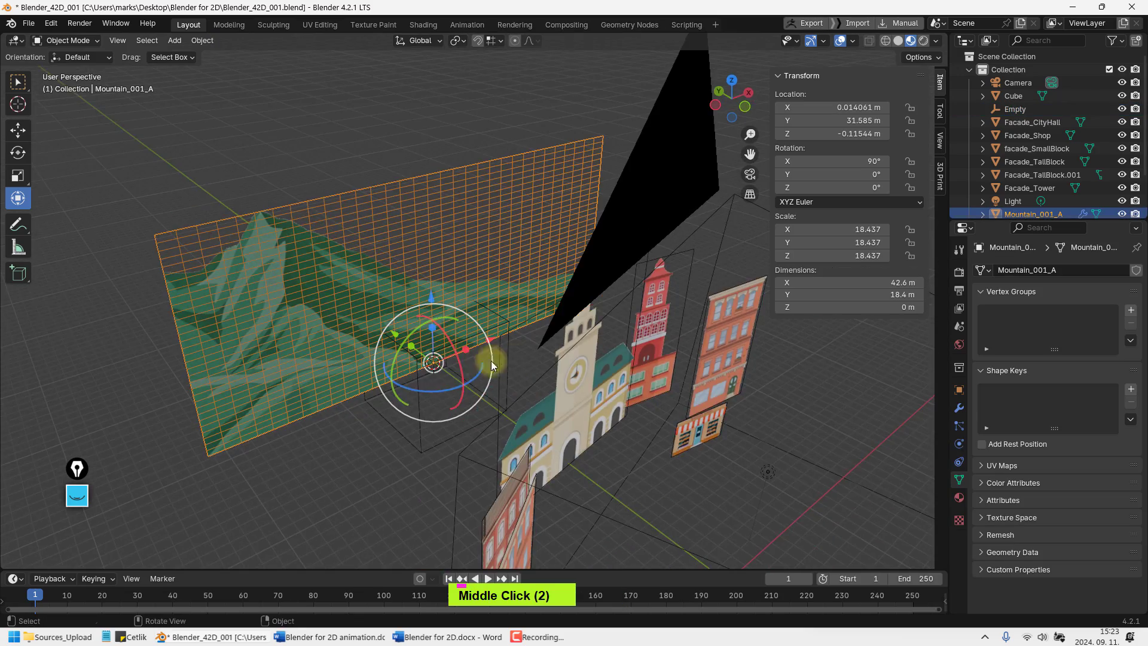
click(597, 419)
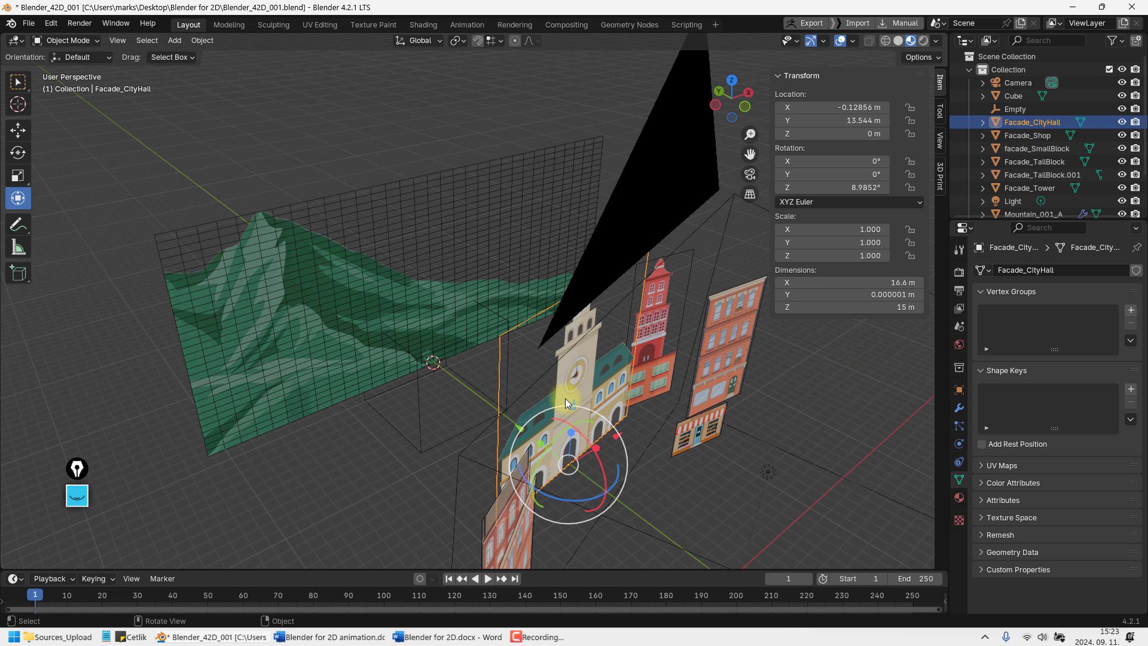
click(60, 636)
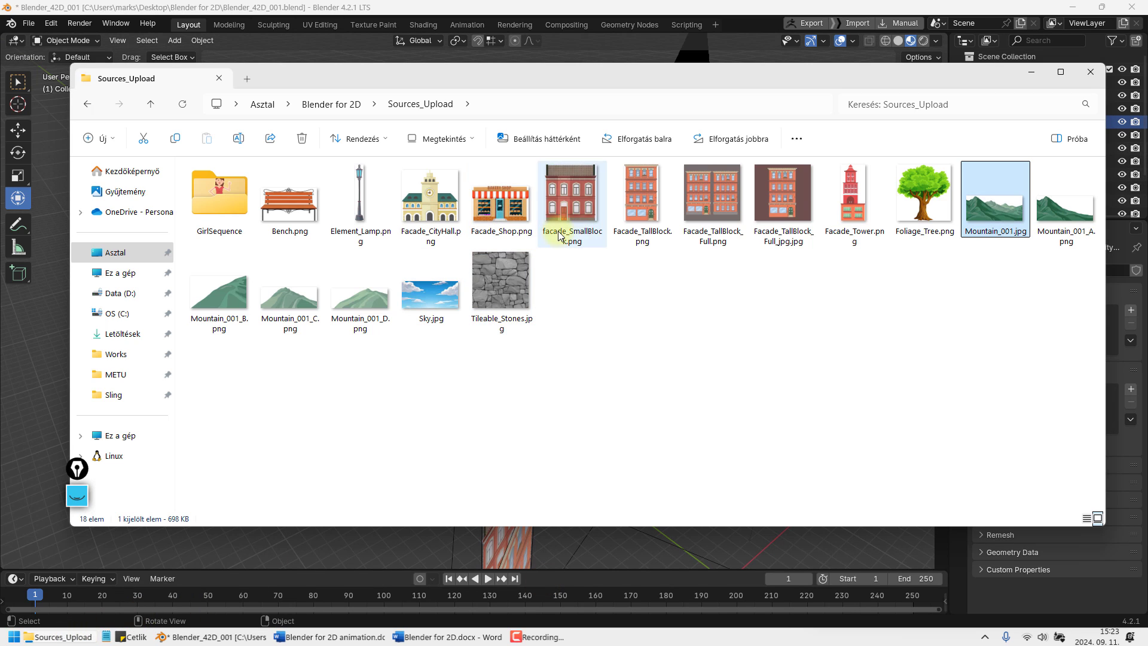
click(716, 7)
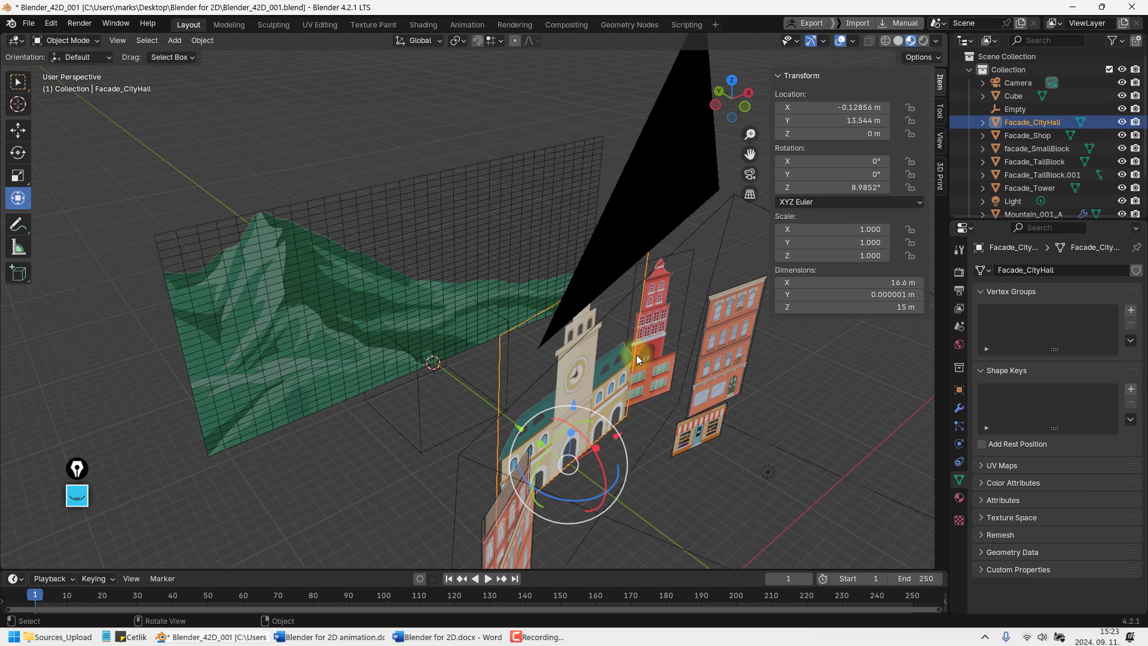
Copy the mountain plane's object name and use it to rename the cube empty as Mountain_001_A_Empty
click(374, 325)
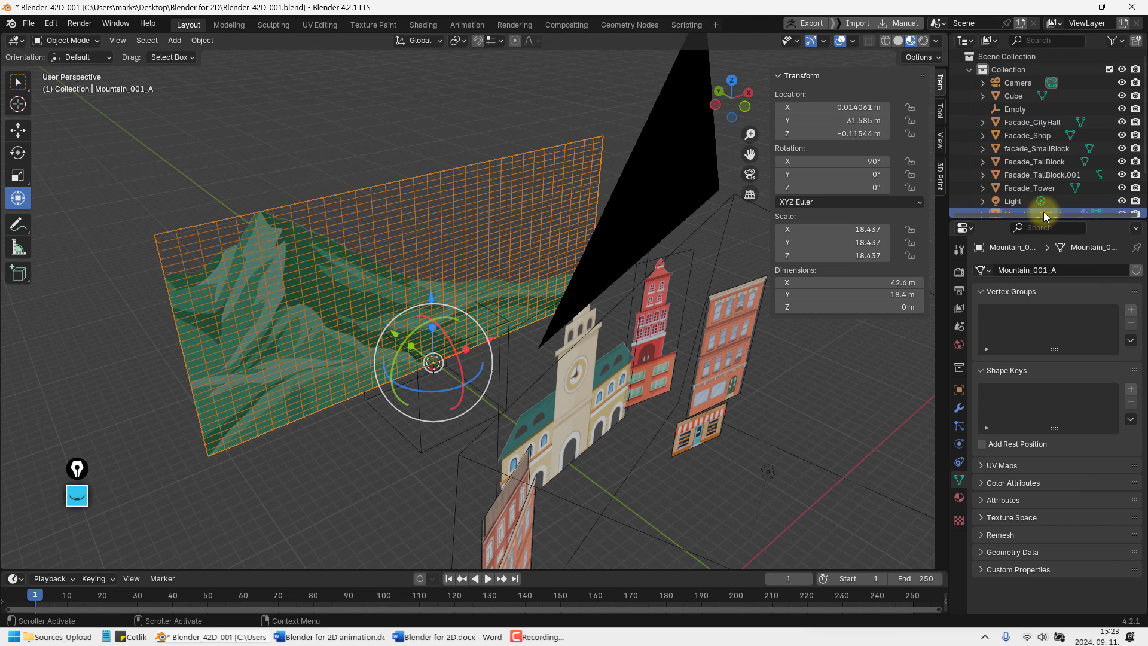
scroll(1042, 188, down, 1)
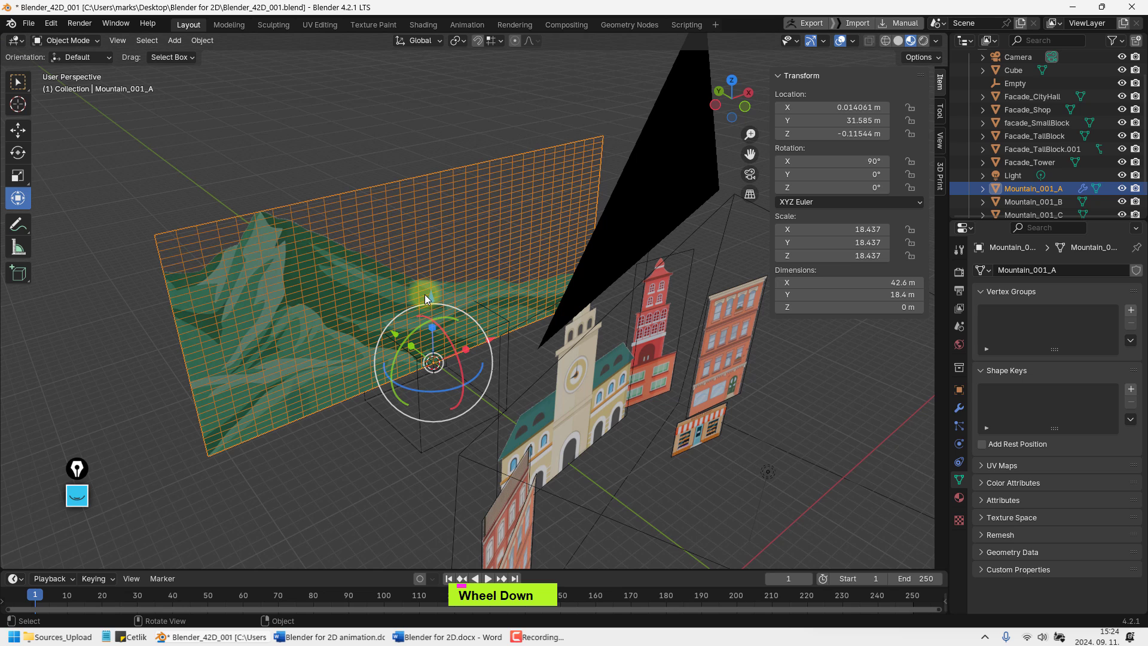
key(F2)
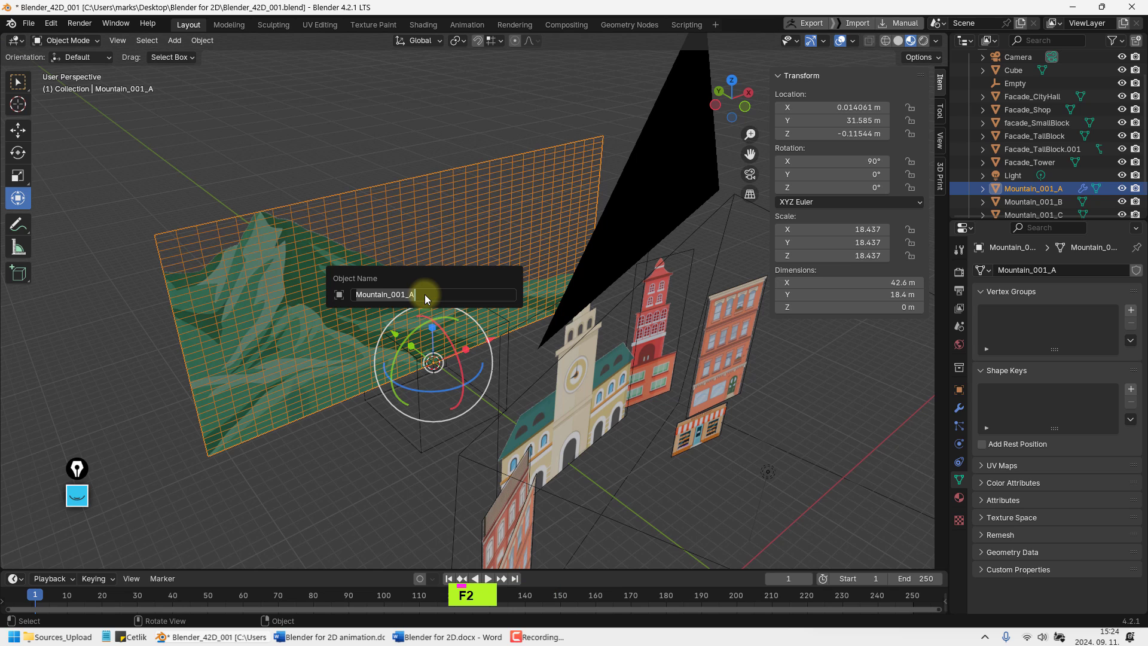
drag(425, 294, 296, 297)
key(ctrl+c)
click(415, 446)
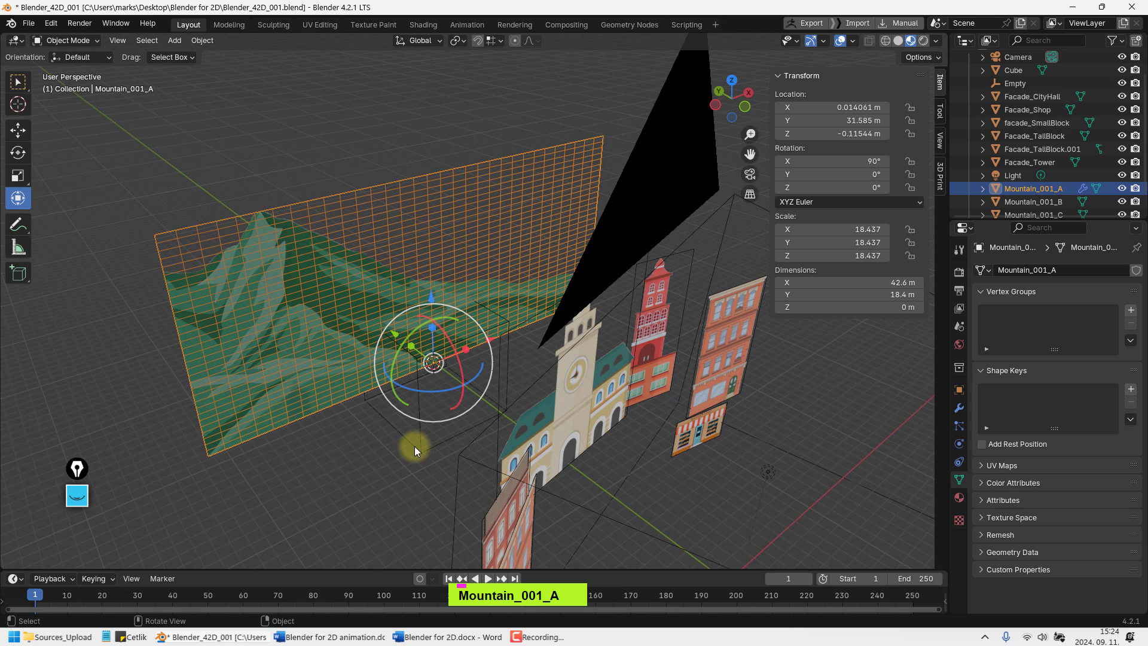
click(422, 453)
key(F2)
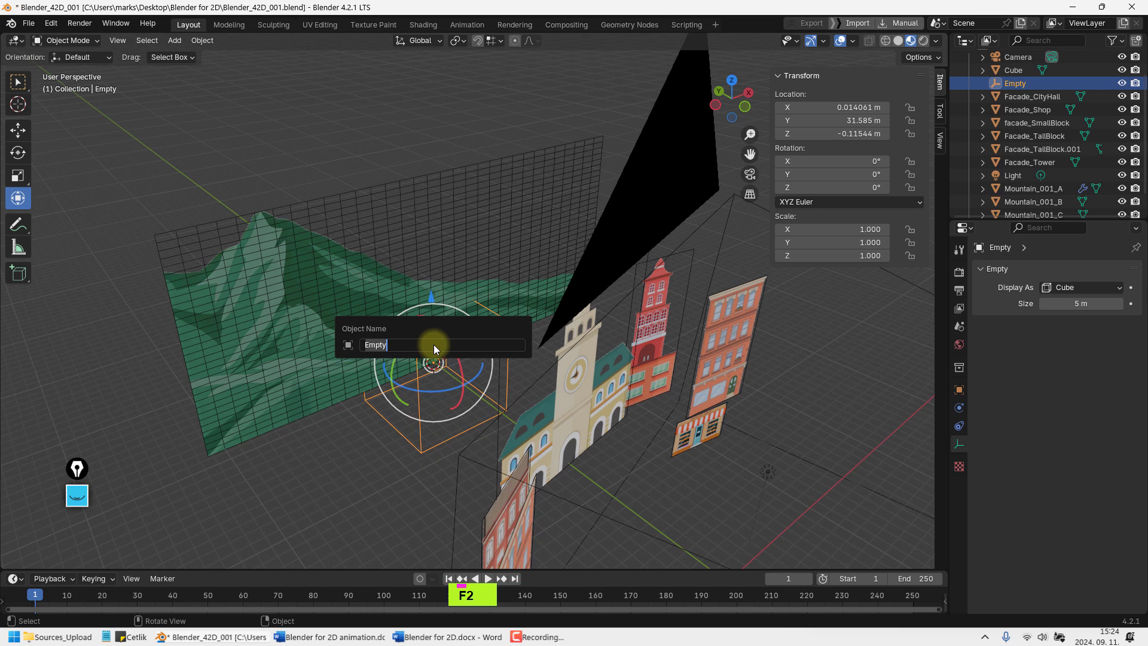
key(ctrl+v)
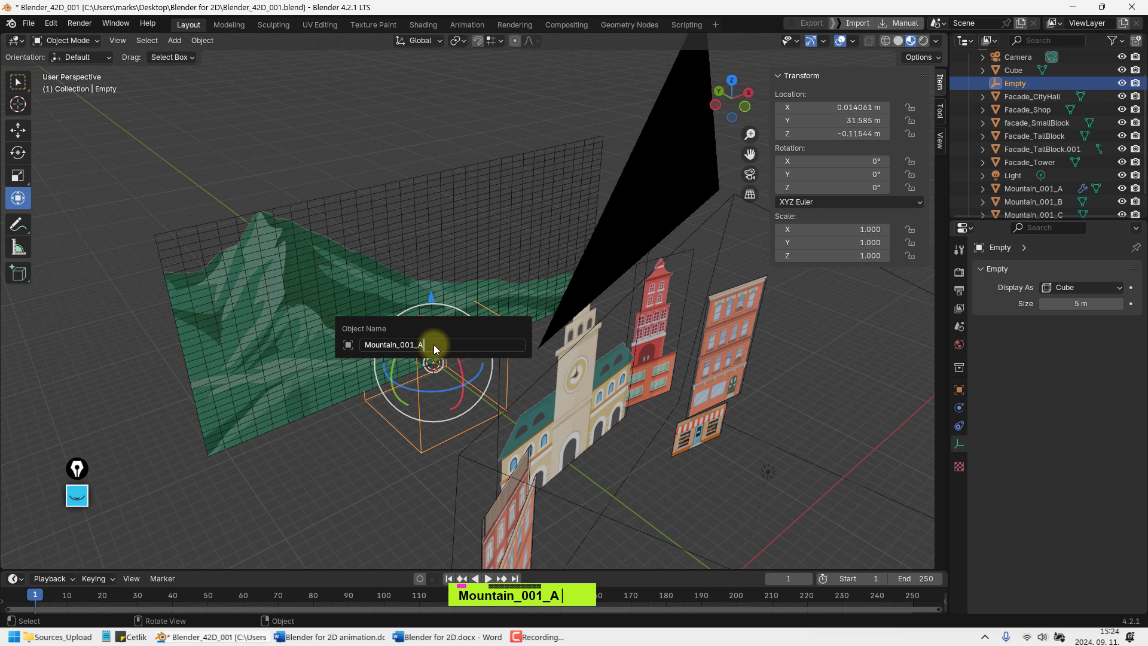
text(_Empty)
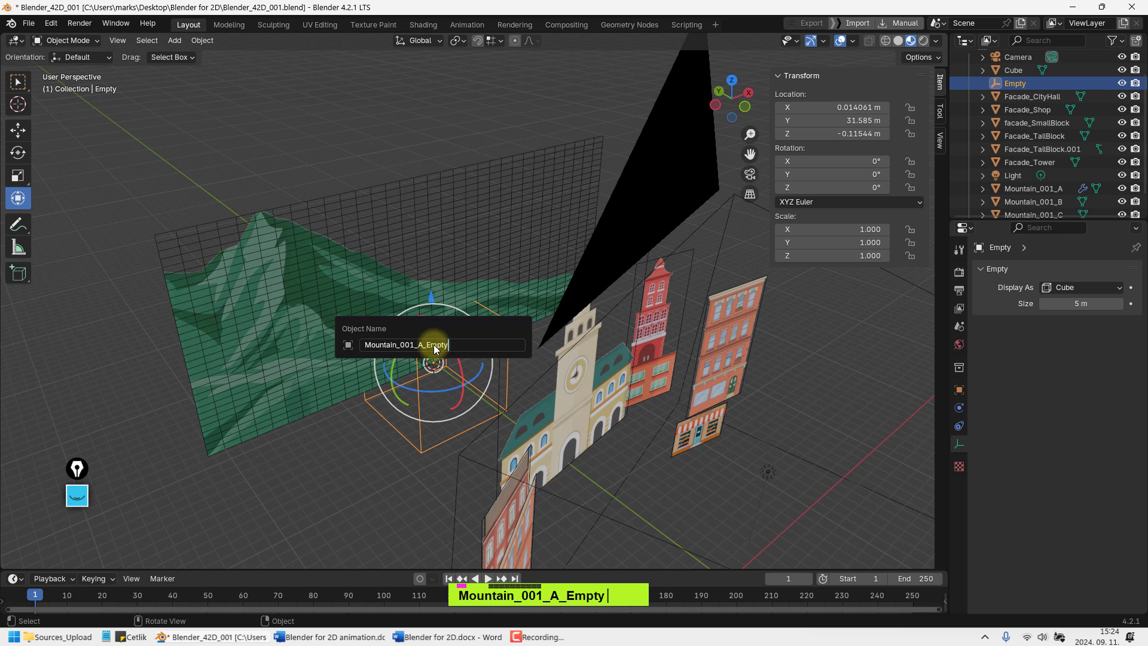
key(Return)
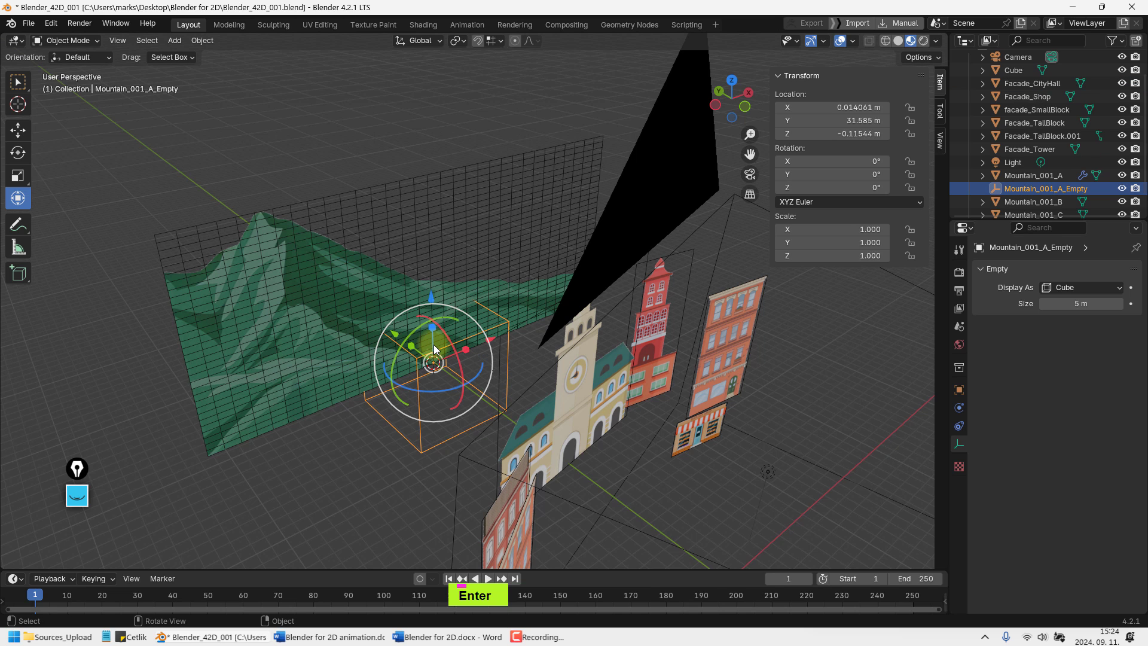
click(504, 333)
click(510, 348)
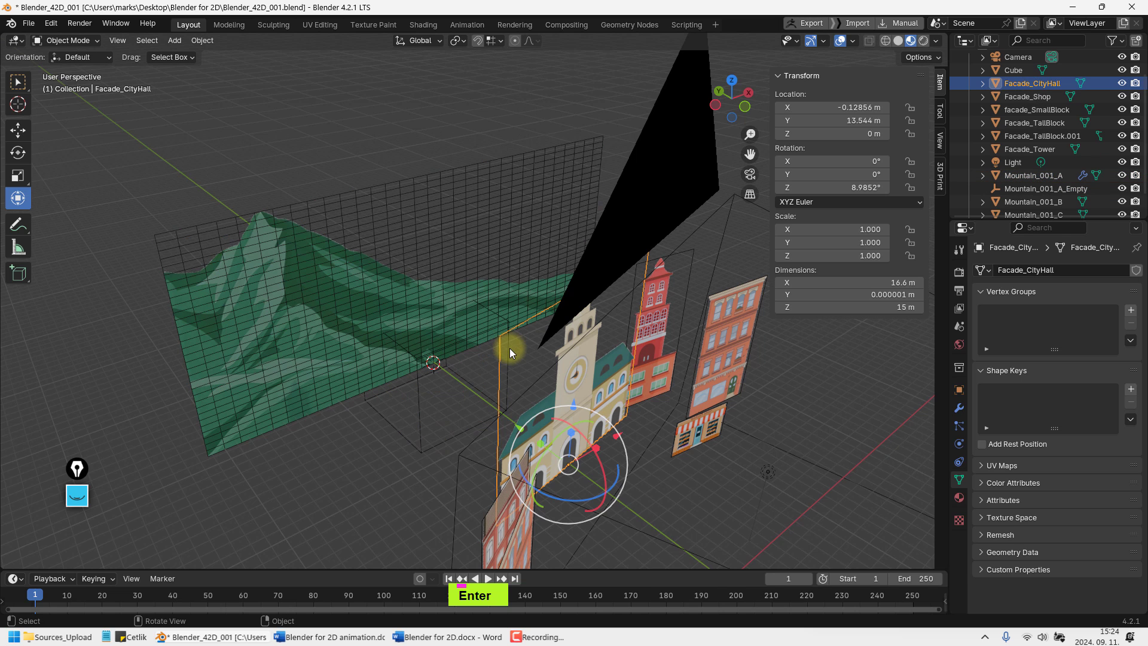
middle_drag(465, 349, 472, 320)
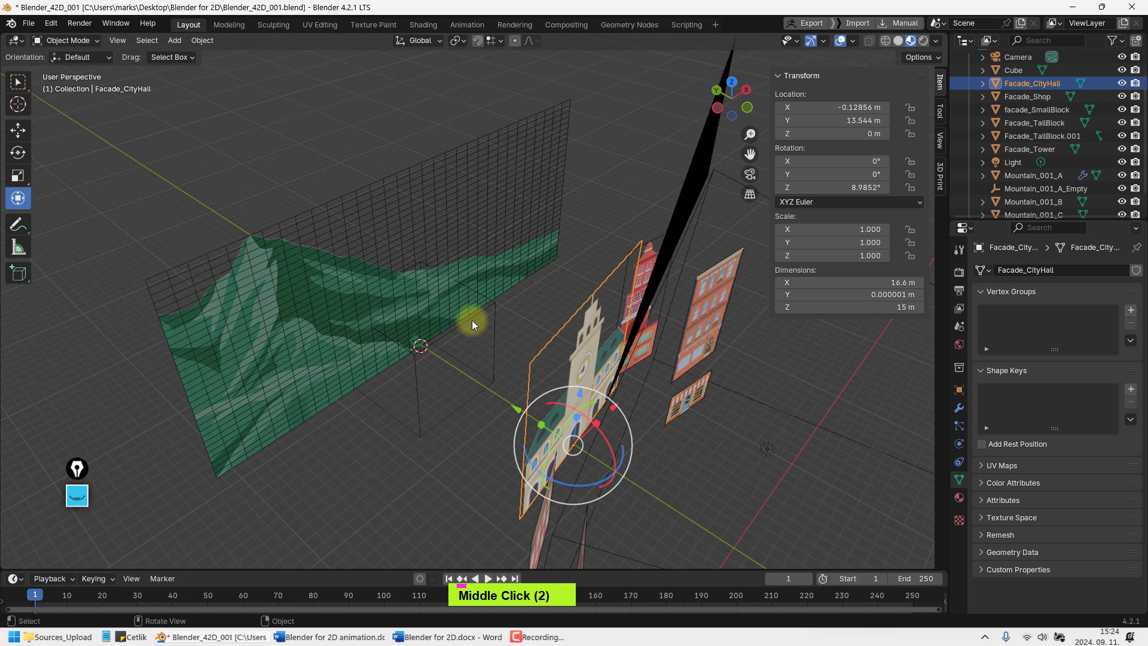
click(471, 317)
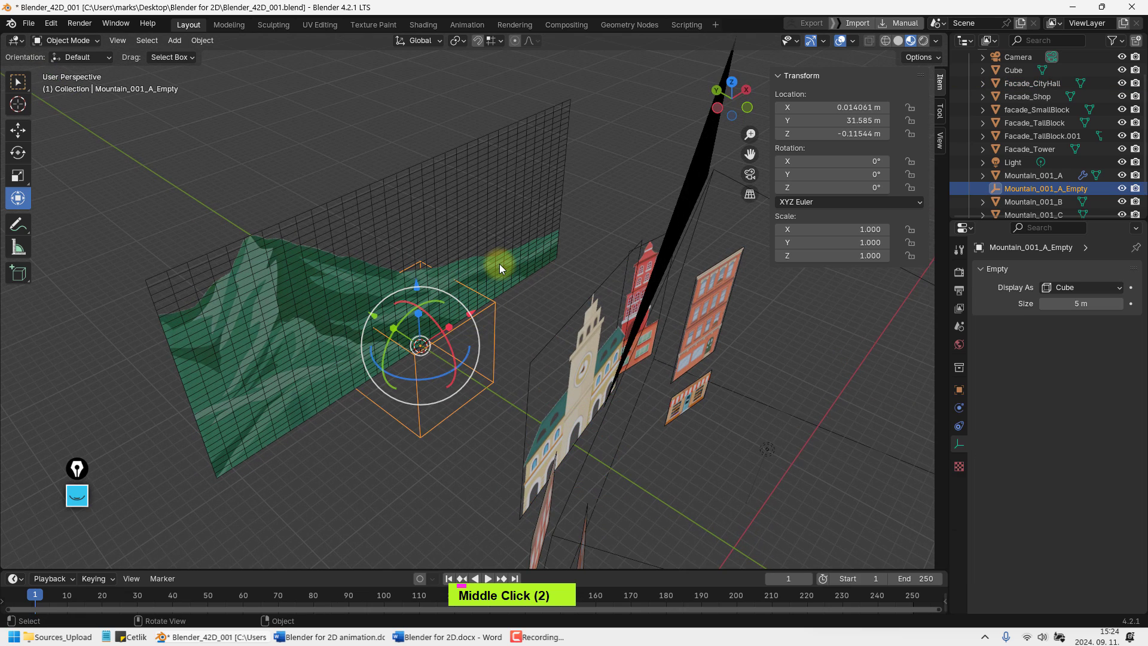
shift+click(504, 259)
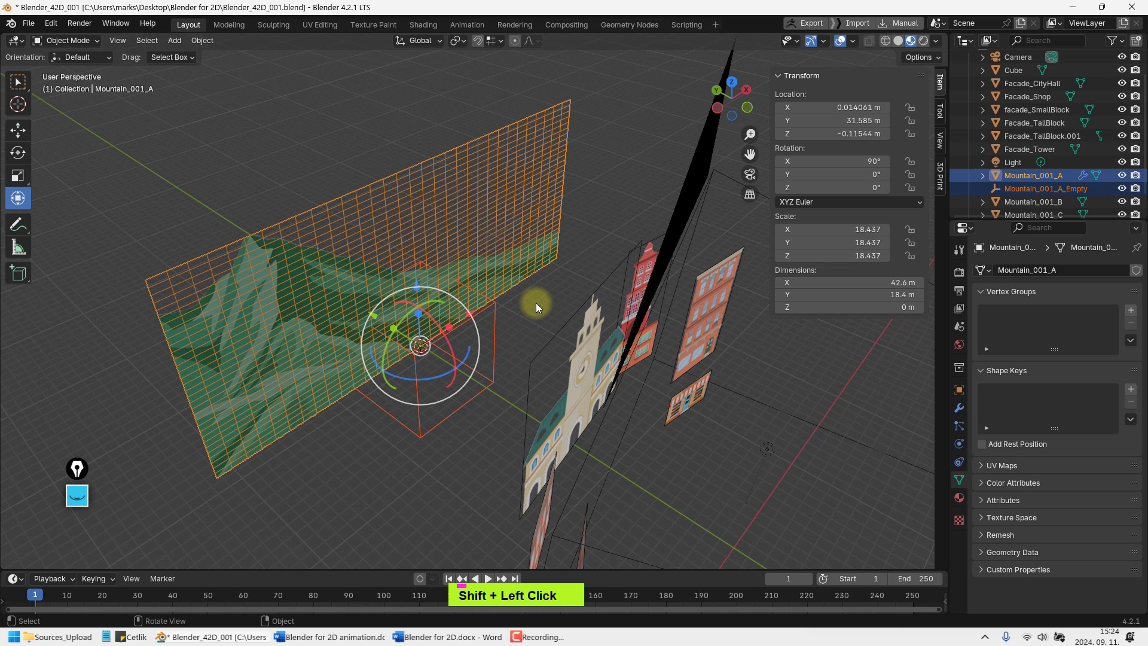
click(536, 303)
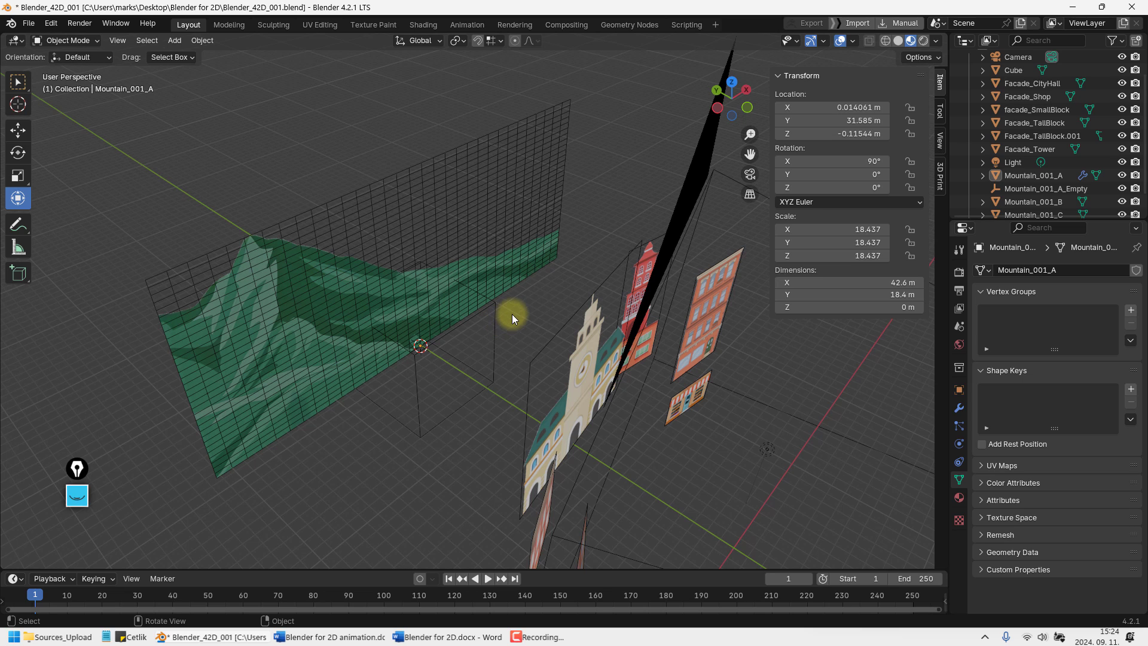
shift+middle_drag(511, 314, 917, 392)
Collapse the Subdivision modifier of Mountain_001_A and add a Simple Deform modifier to the plane
click(513, 265)
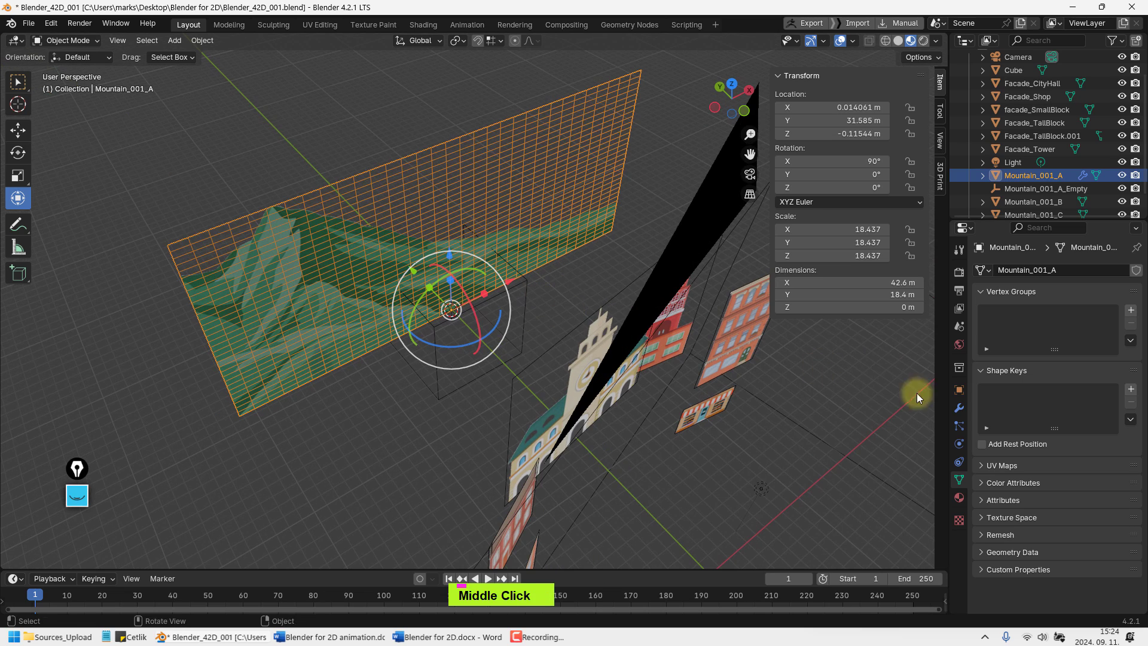
click(959, 408)
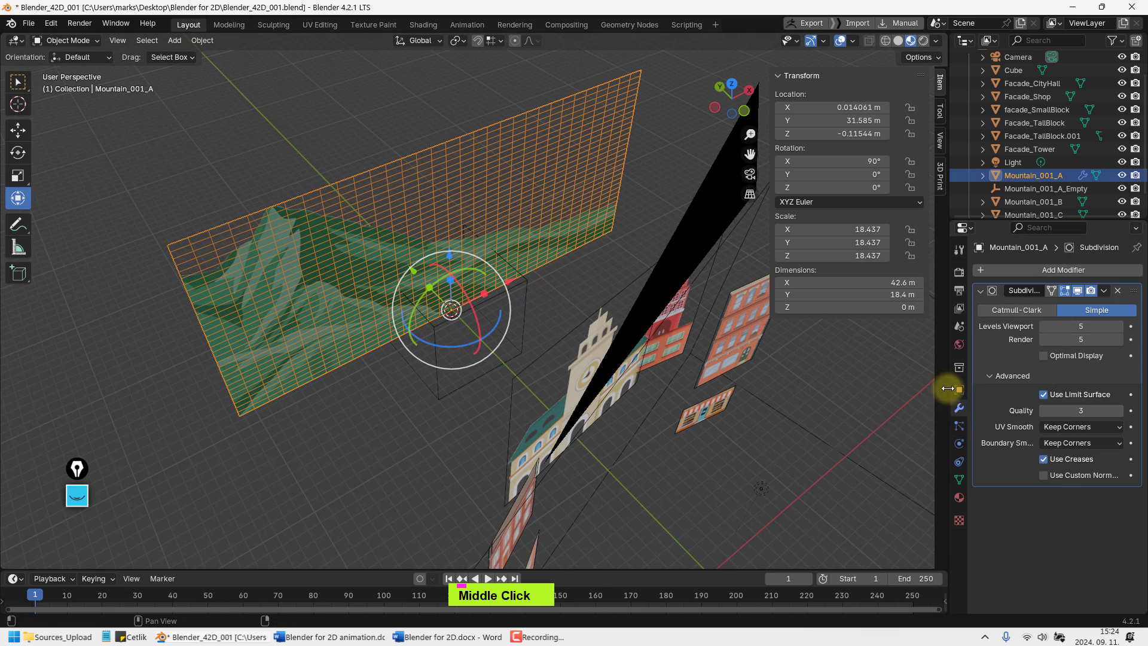
click(981, 292)
click(1003, 268)
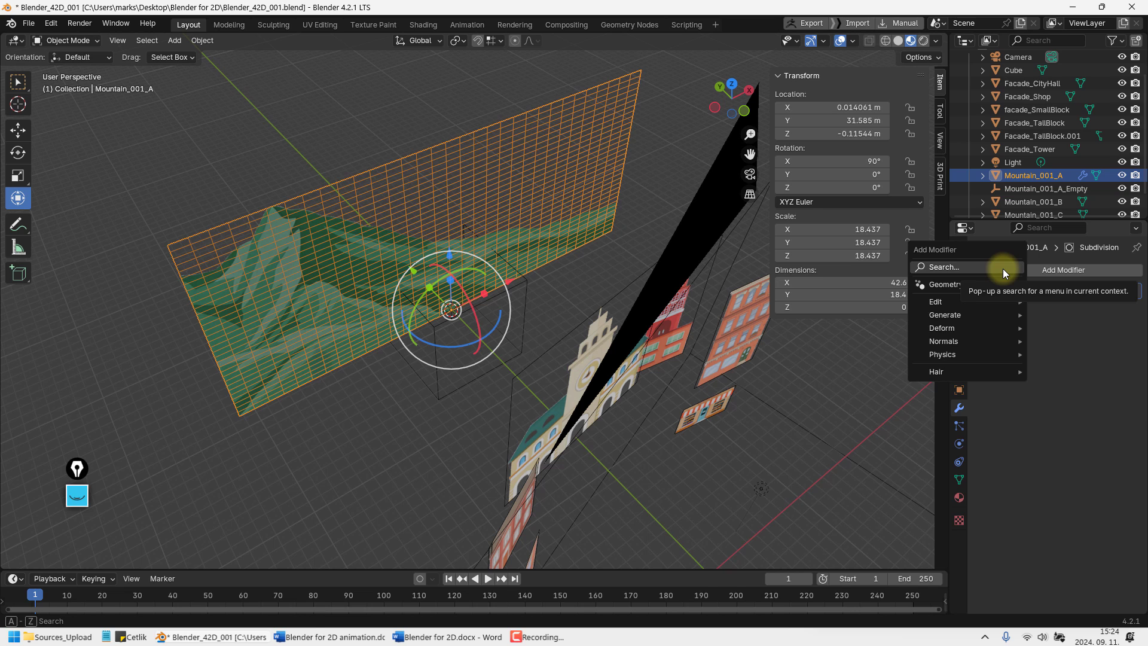
text(sim)
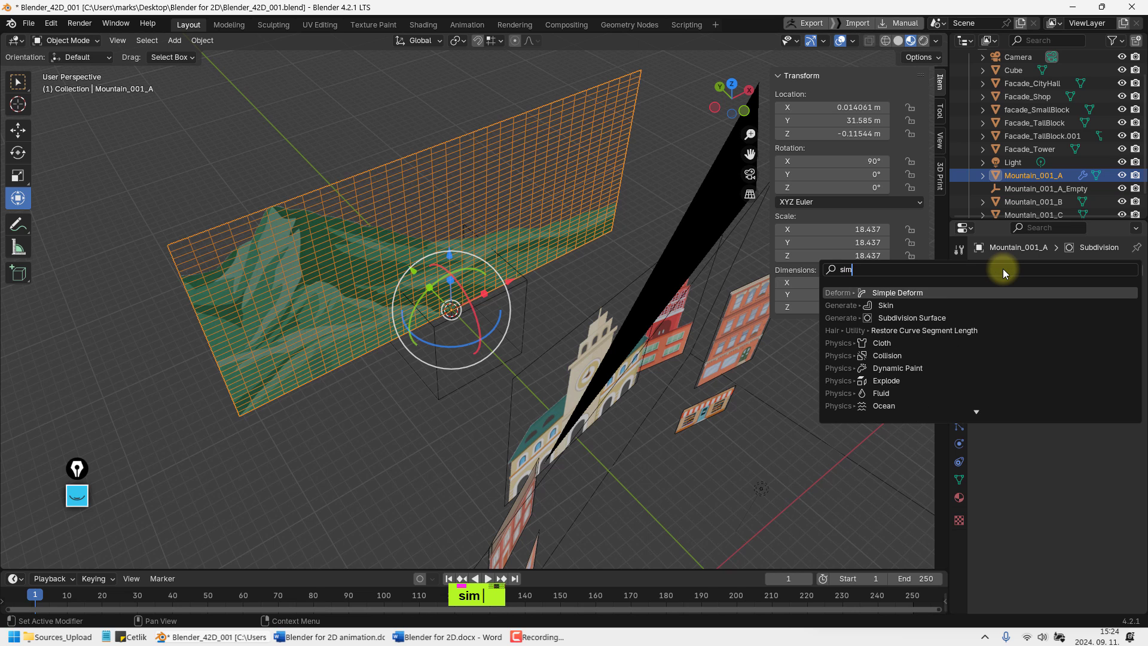
key(Return)
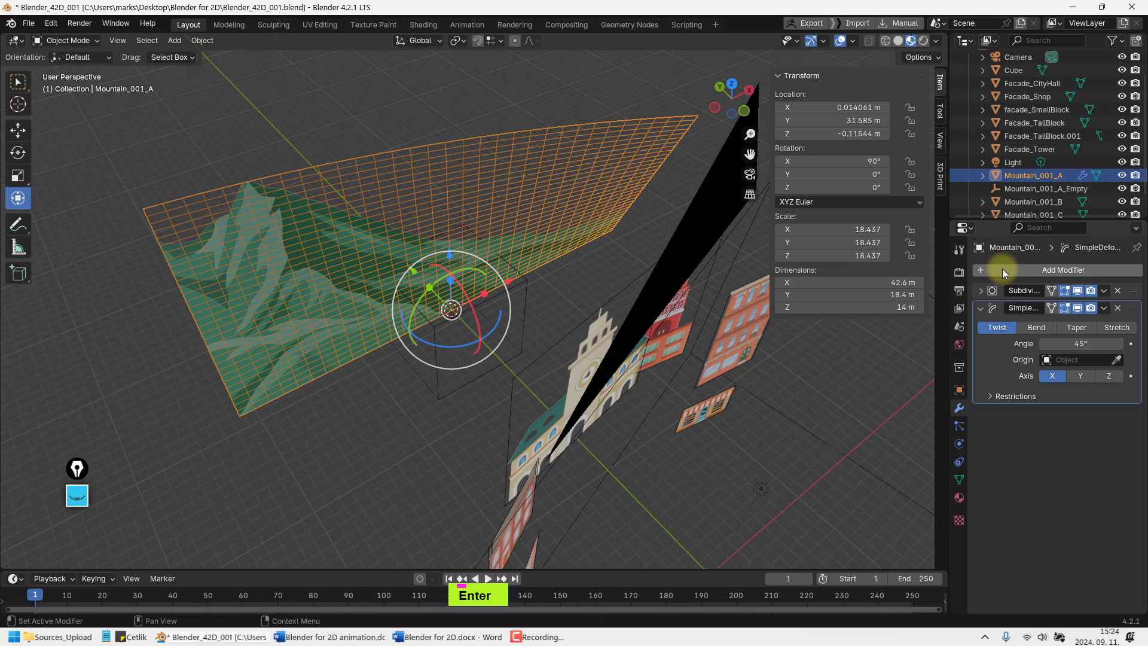
Set the Simple Deform modifier to Bend around the Z axis, with the cube empty Mountain_001_A_Empty as its origin
click(1036, 327)
scroll(573, 317, down, 1)
middle_drag(583, 299, 453, 382)
click(1109, 376)
click(1112, 378)
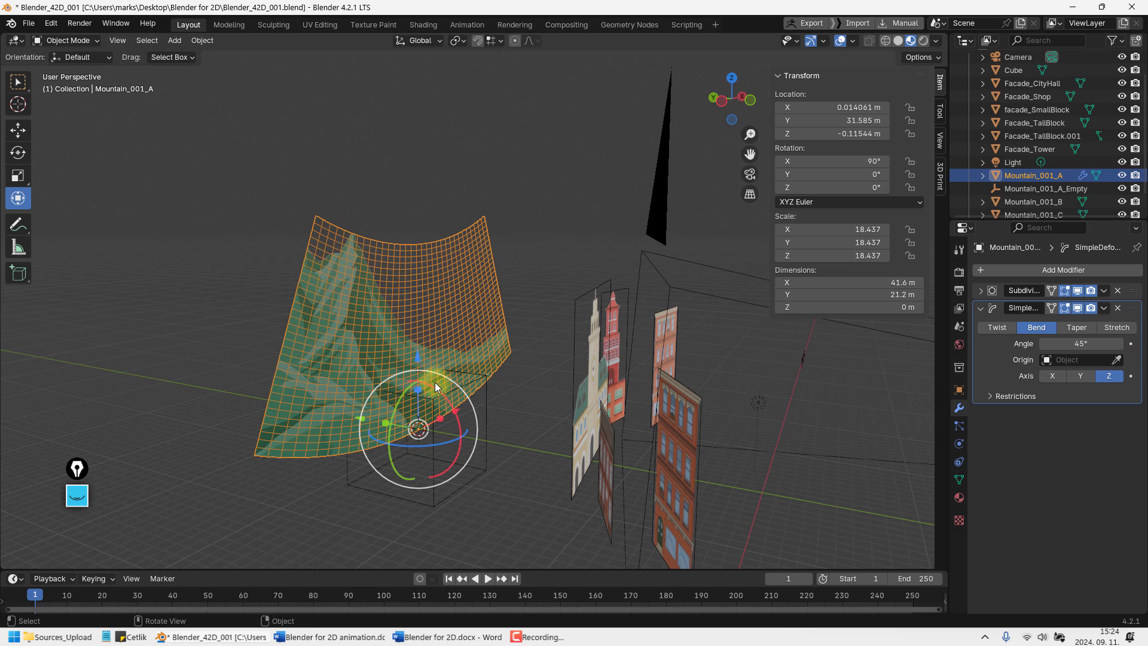
click(1115, 361)
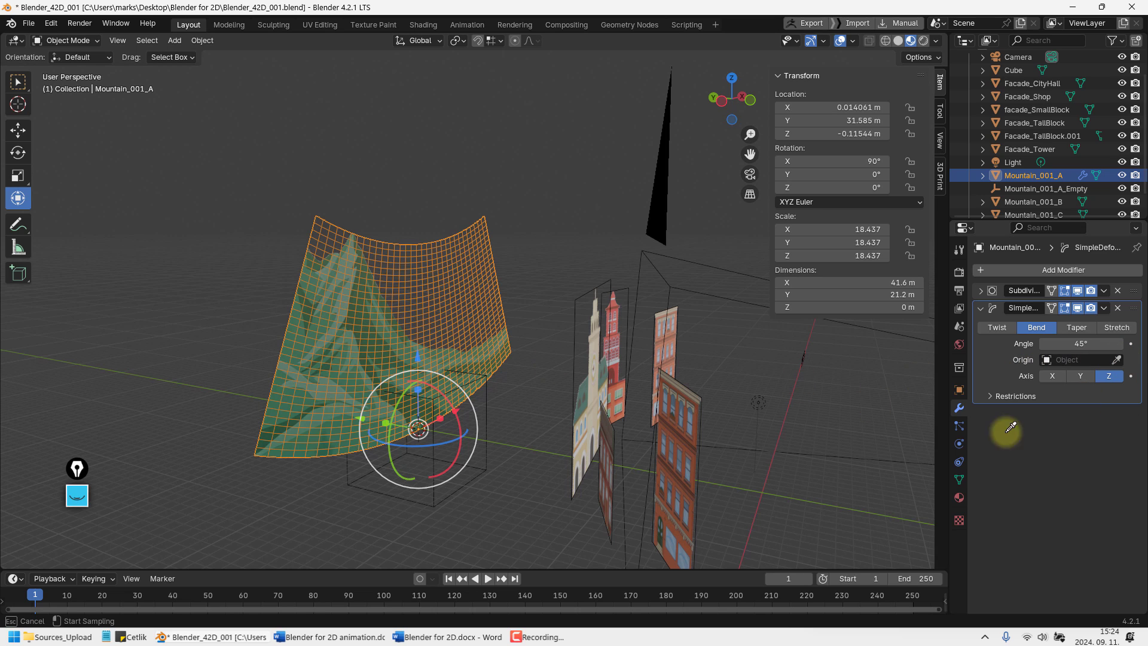
click(492, 422)
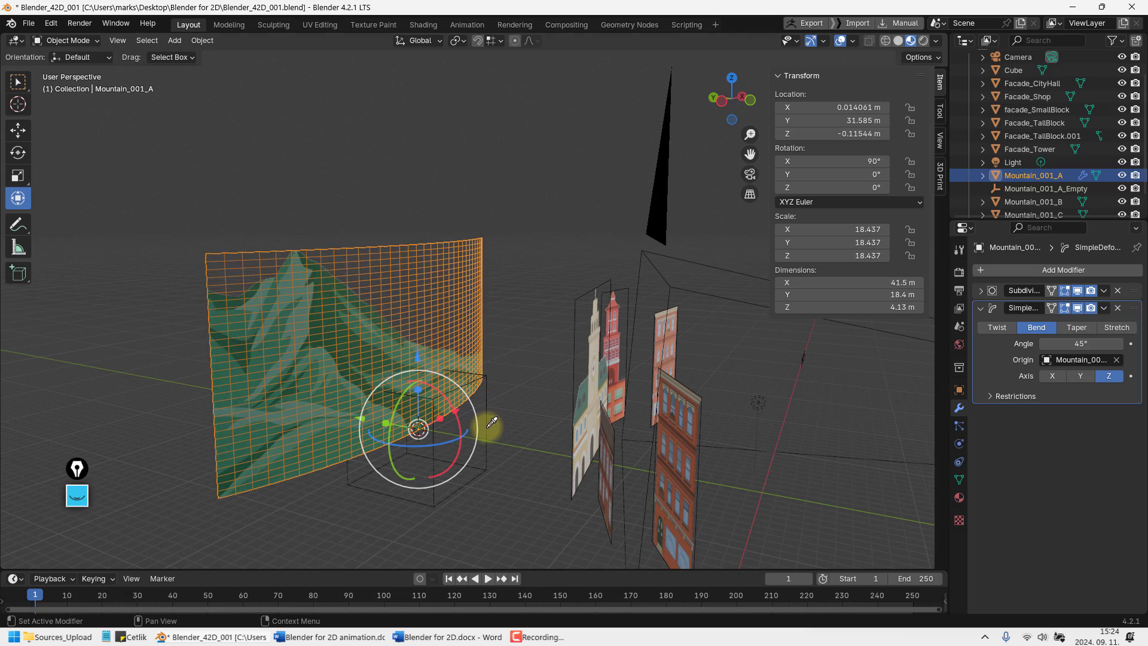
Set the bend angle of the mountain plane's Simple Deform modifier to -100°
middle_drag(491, 422, 494, 357)
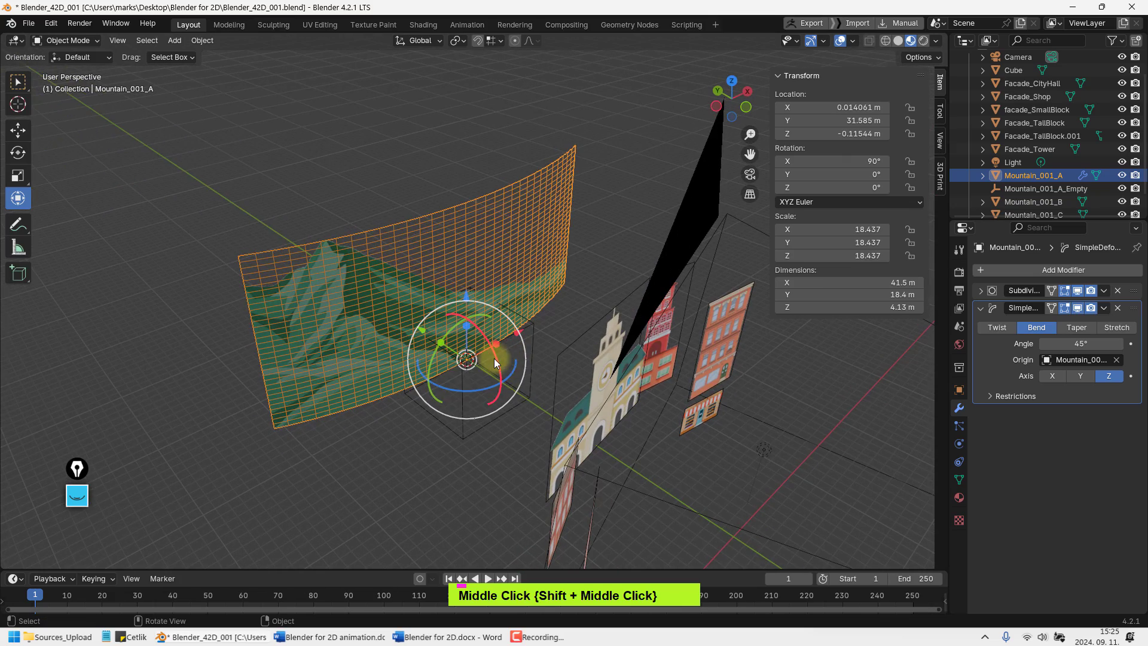
drag(1074, 341, 223, 408)
middle_drag(603, 383, 772, 345)
click(1055, 344)
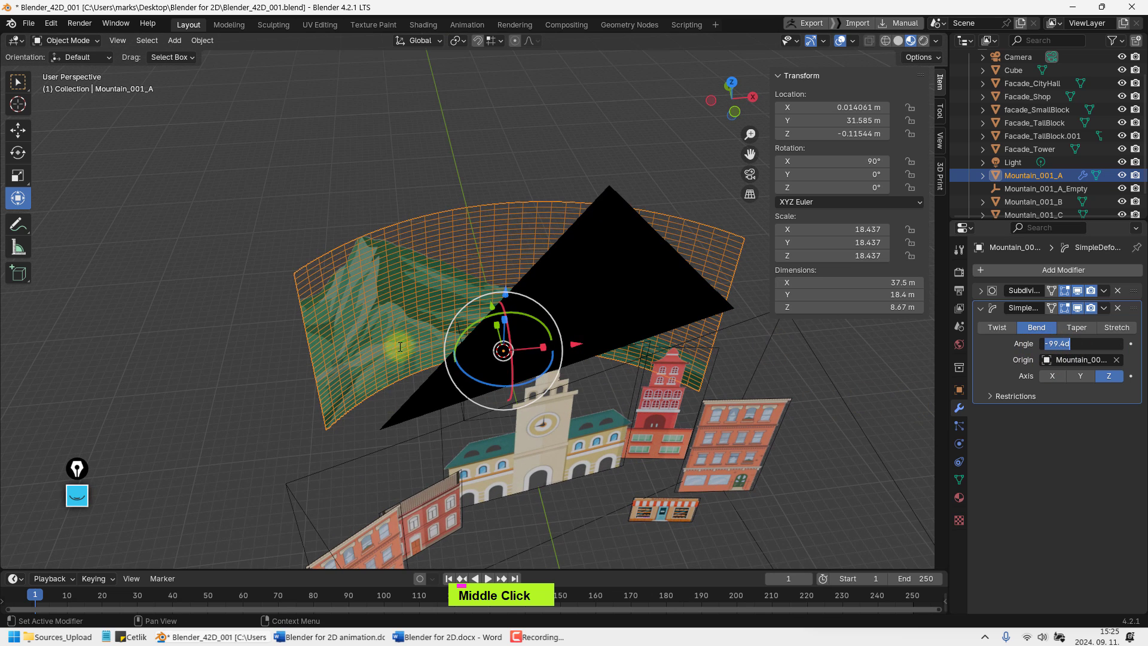
click(1077, 345)
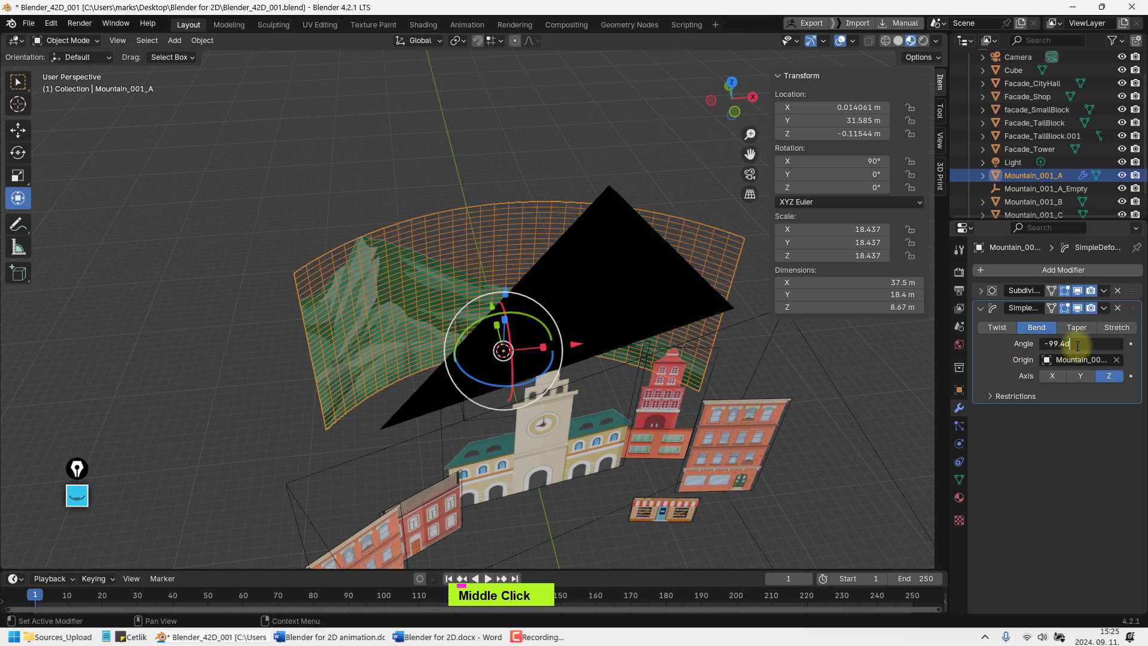
drag(1081, 344, 931, 341)
text(-100)
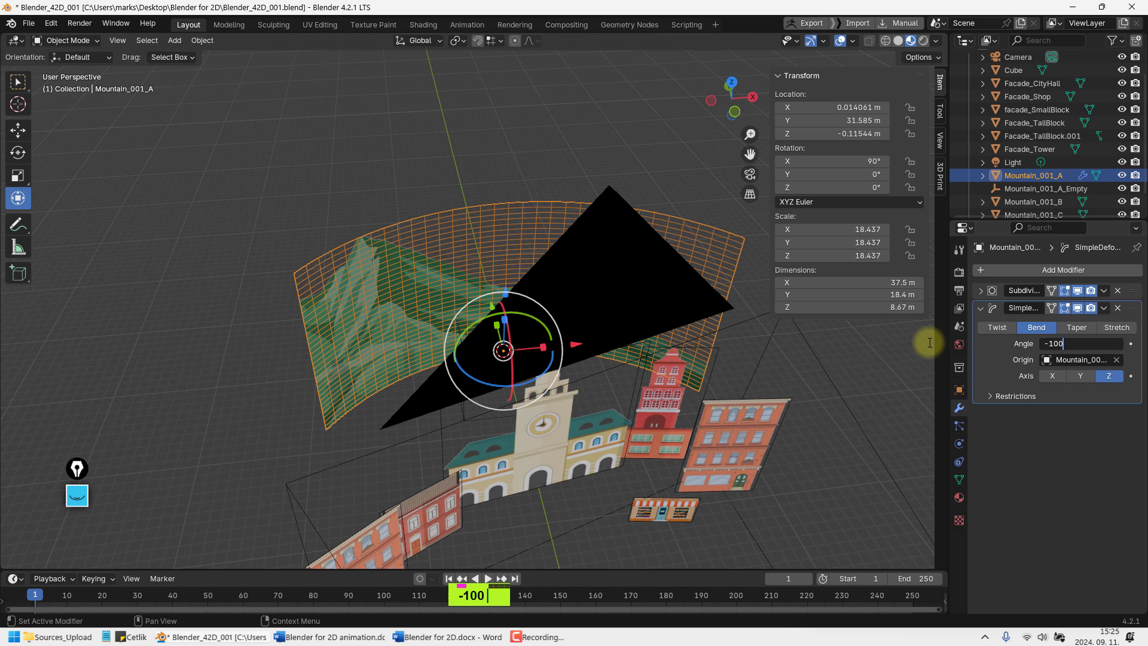
key(Return)
Try moving the bent mountain plane on its own, without its empty
middle_drag(436, 300, 493, 327)
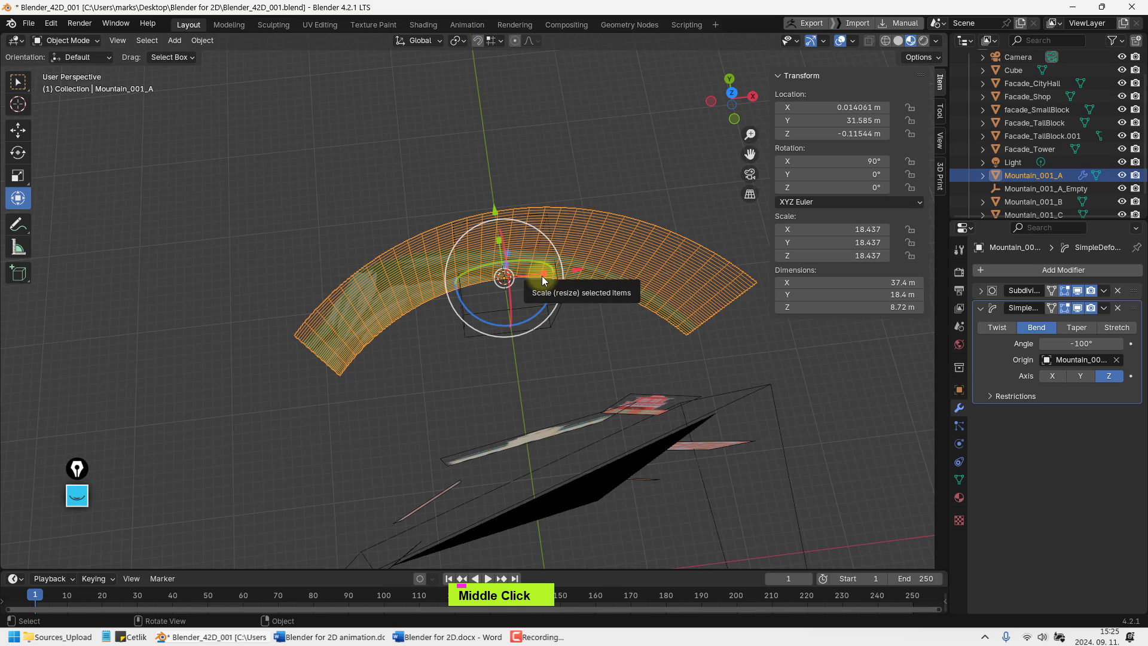
key(g)
click(436, 317)
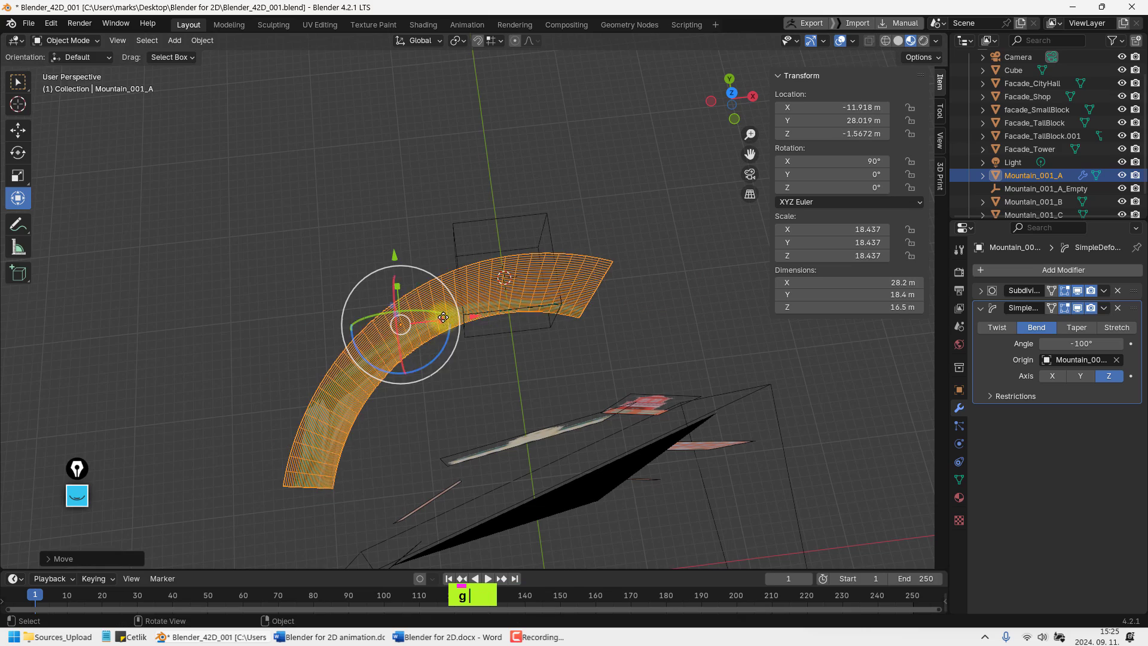
middle_drag(528, 334, 476, 346)
key(ctrl+z)
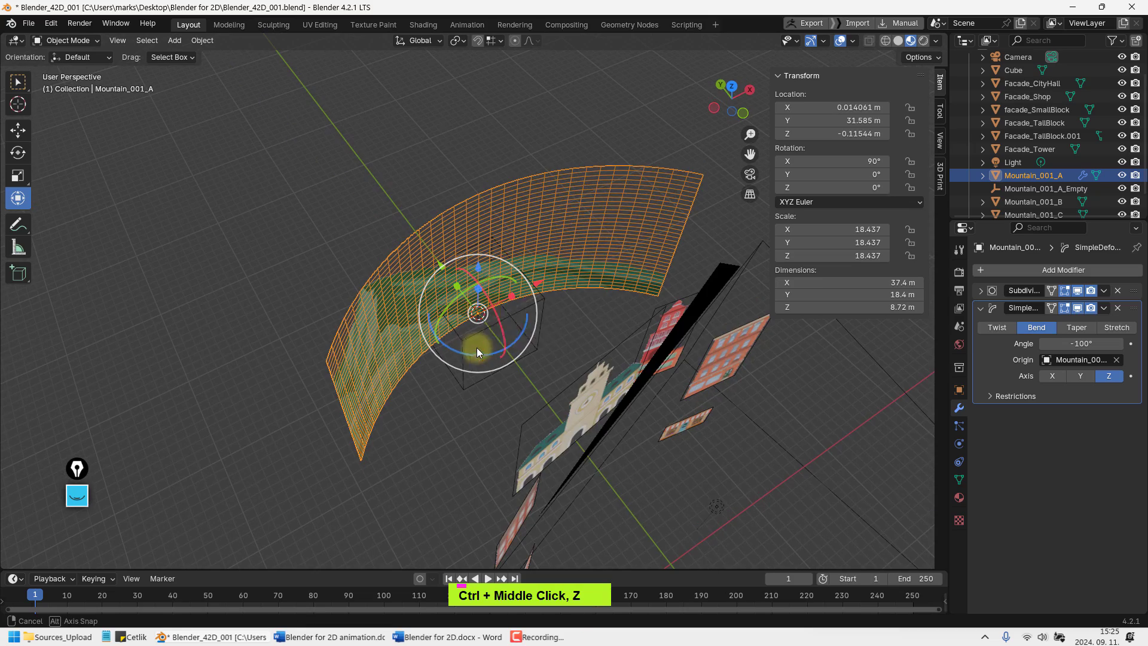
Move Mountain_001_A and its empty together to about X -6.3 m, Y 22 m and rotate them about 18.4° around Z
click(539, 310)
shift+click(547, 271)
middle_drag(546, 272, 553, 223)
drag(553, 223, 519, 356)
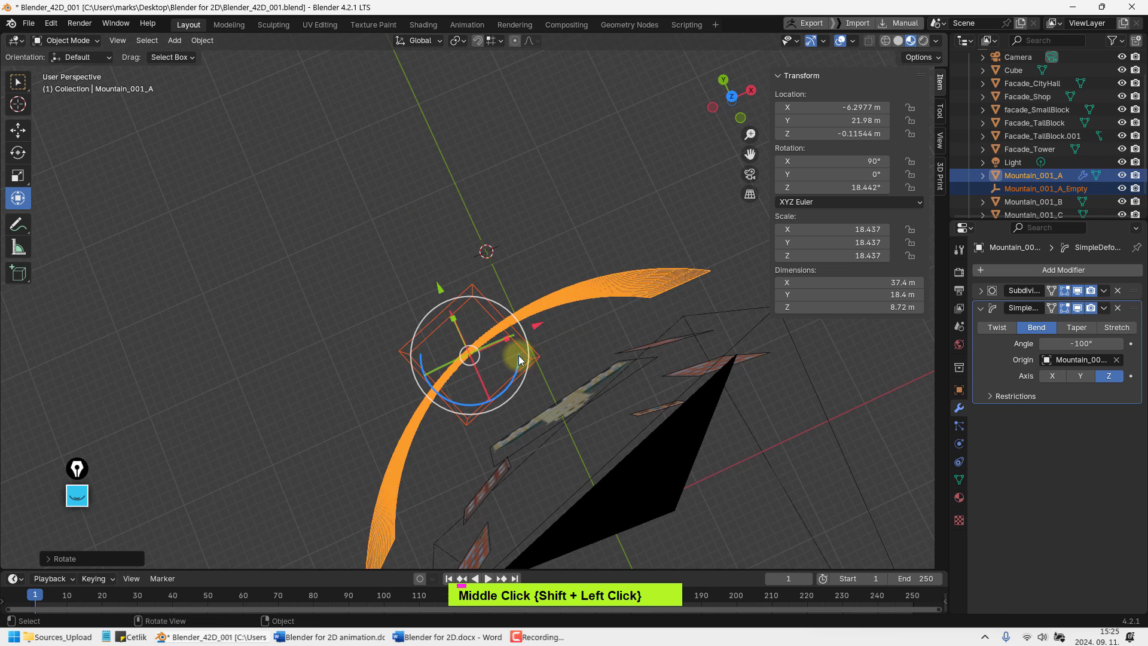
shift+middle_drag(550, 341, 491, 310)
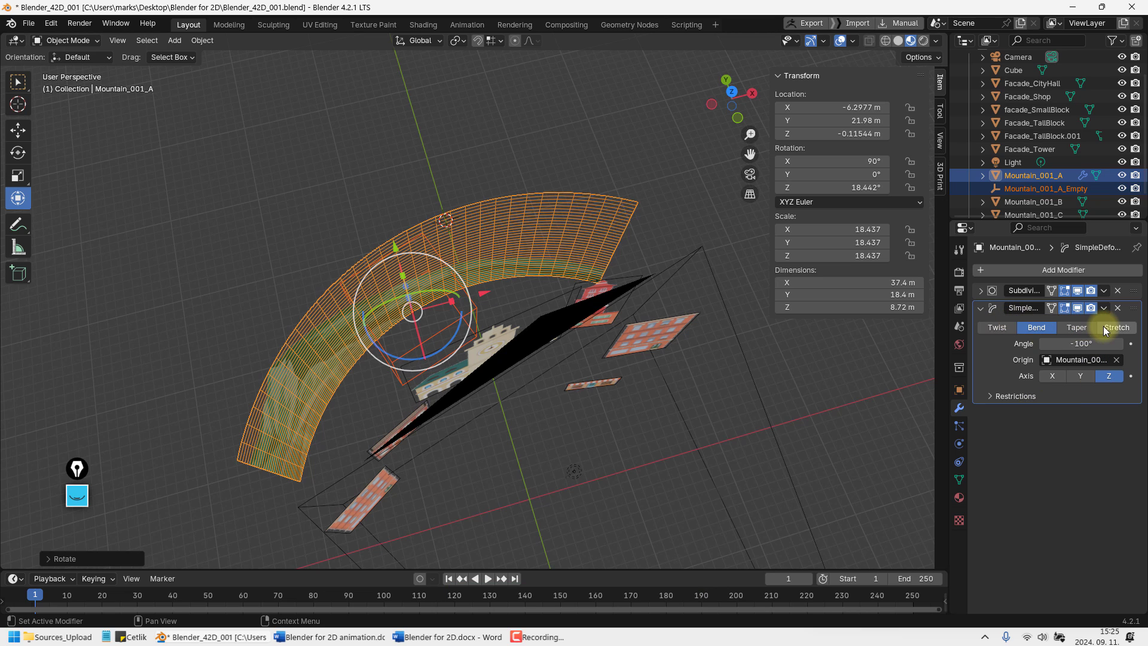
Hide the wireframe overlay to inspect the curved mountain's surface behind the city facades
middle_drag(510, 432, 501, 406)
shift+middle_drag(296, 312, 418, 267)
scroll(407, 303, up, 3)
scroll(345, 236, up, 4)
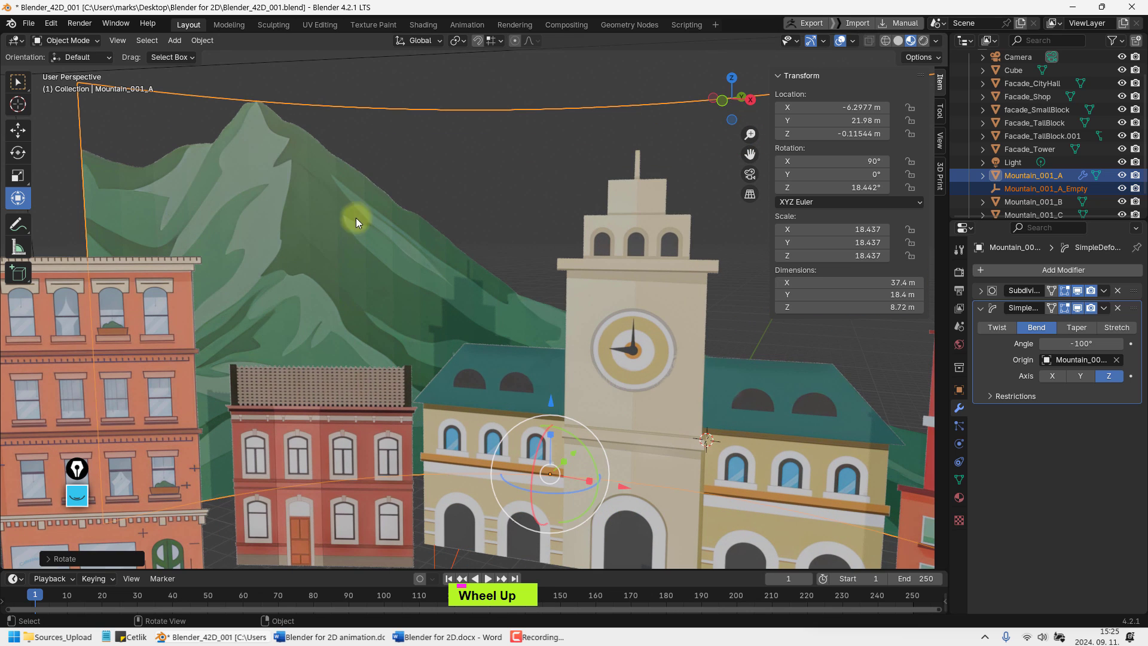
key(ctrl+w)
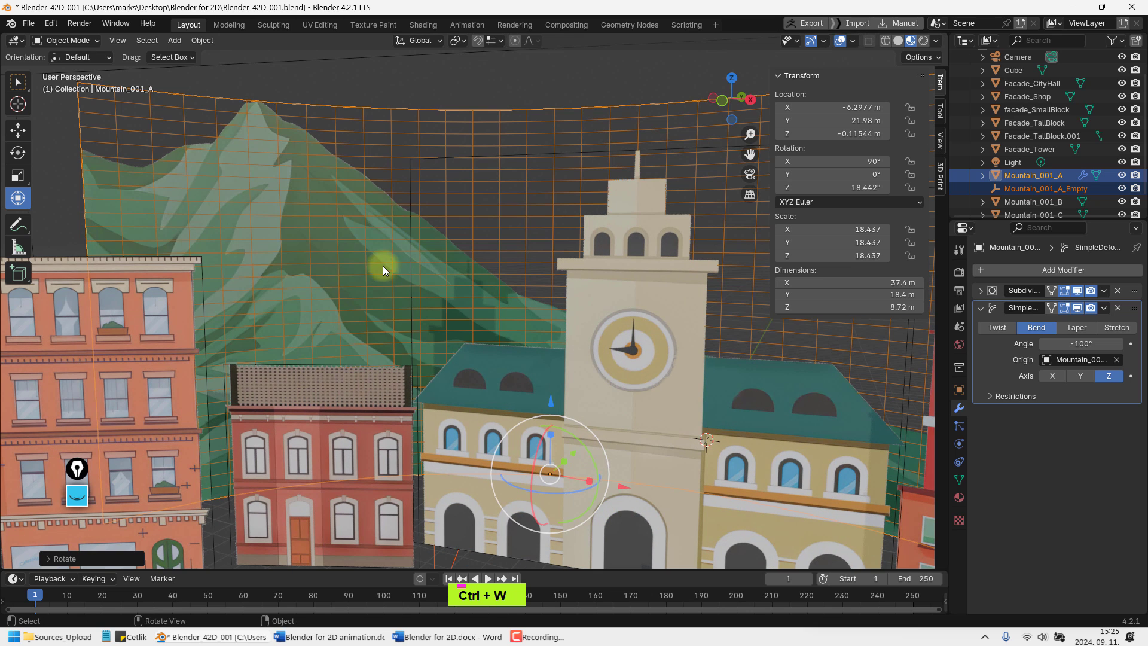
key(ctrl+w)
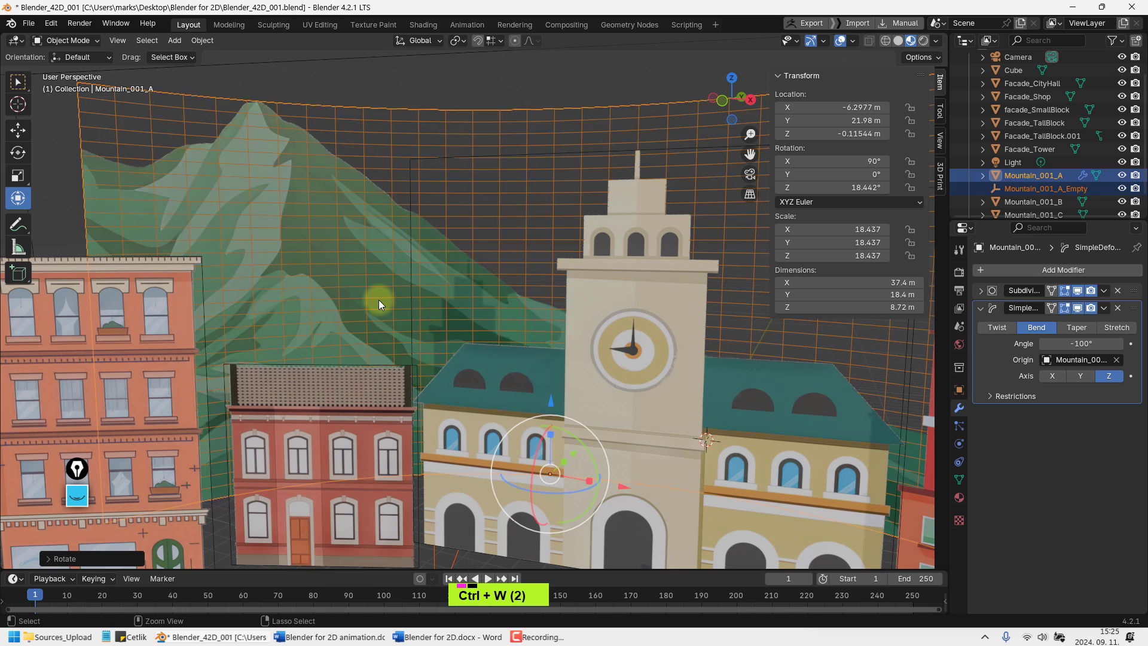
key(ctrl+w)
Select only the mountain plane, apply Shade Smooth to it and look at the scene through the camera
double_click(335, 185)
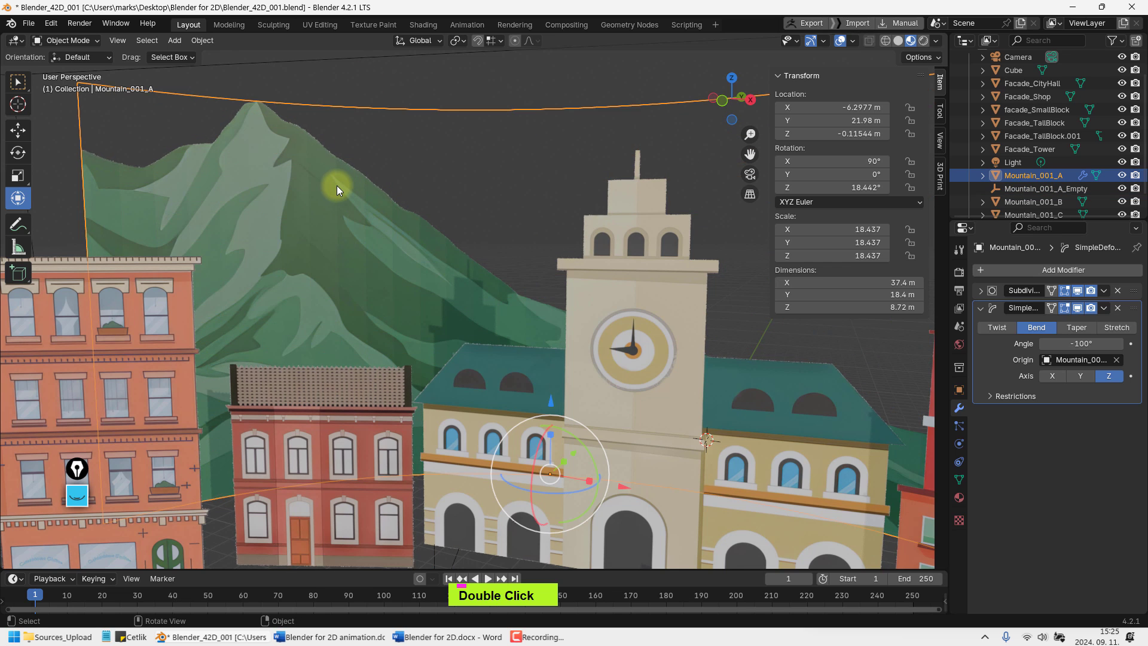
right_click(336, 185)
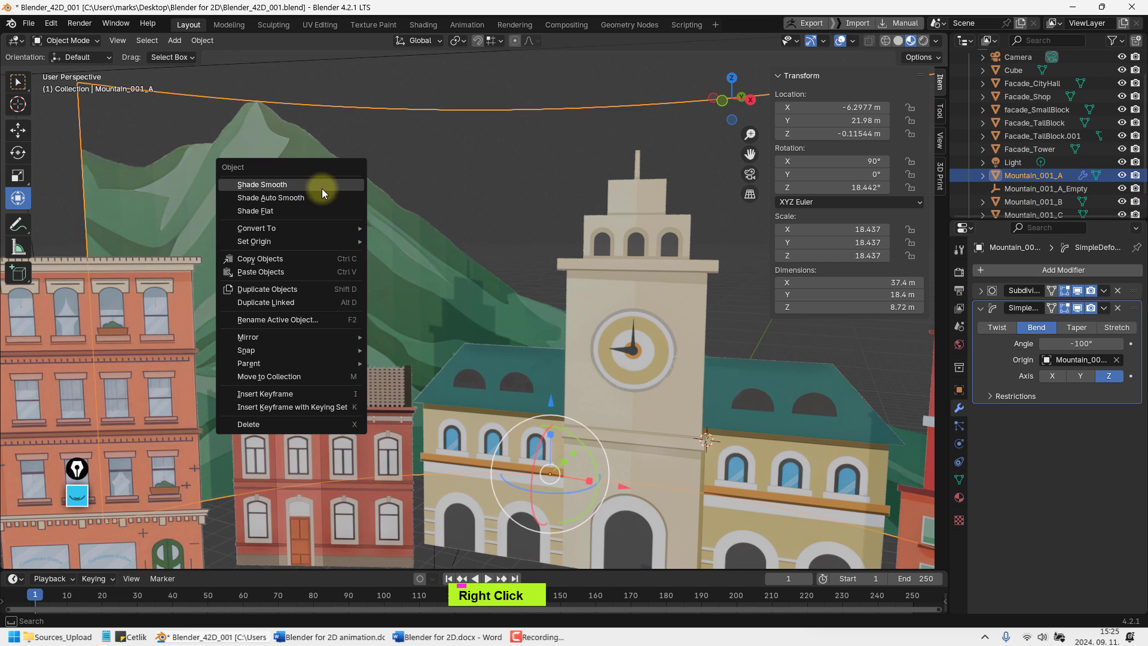
click(322, 186)
scroll(374, 281, down, 3)
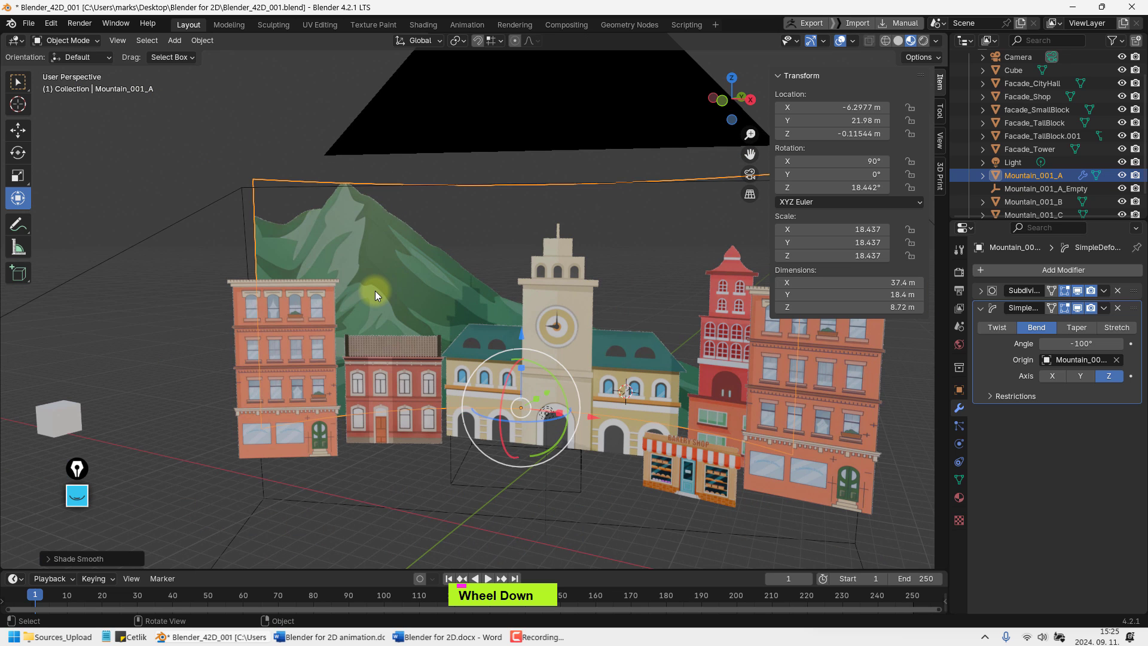
key(KP_0)
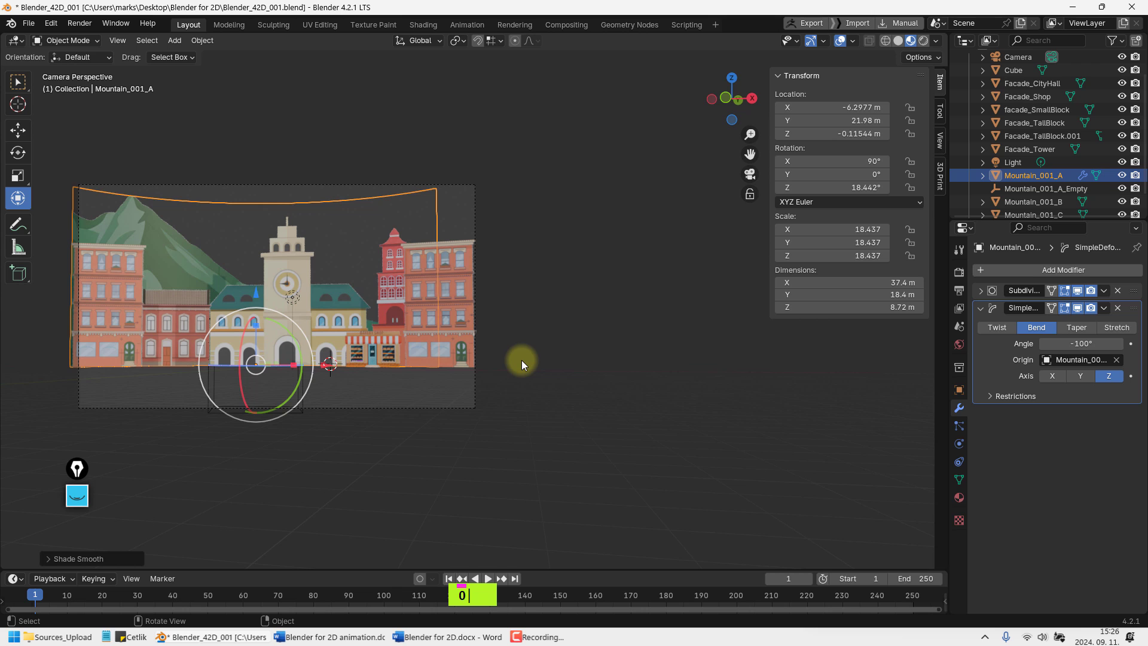
Split the 3D viewport into two side-by-side areas and show the camera view in the new one
middle_drag(331, 372, 385, 388)
middle_drag(494, 323, 581, 330)
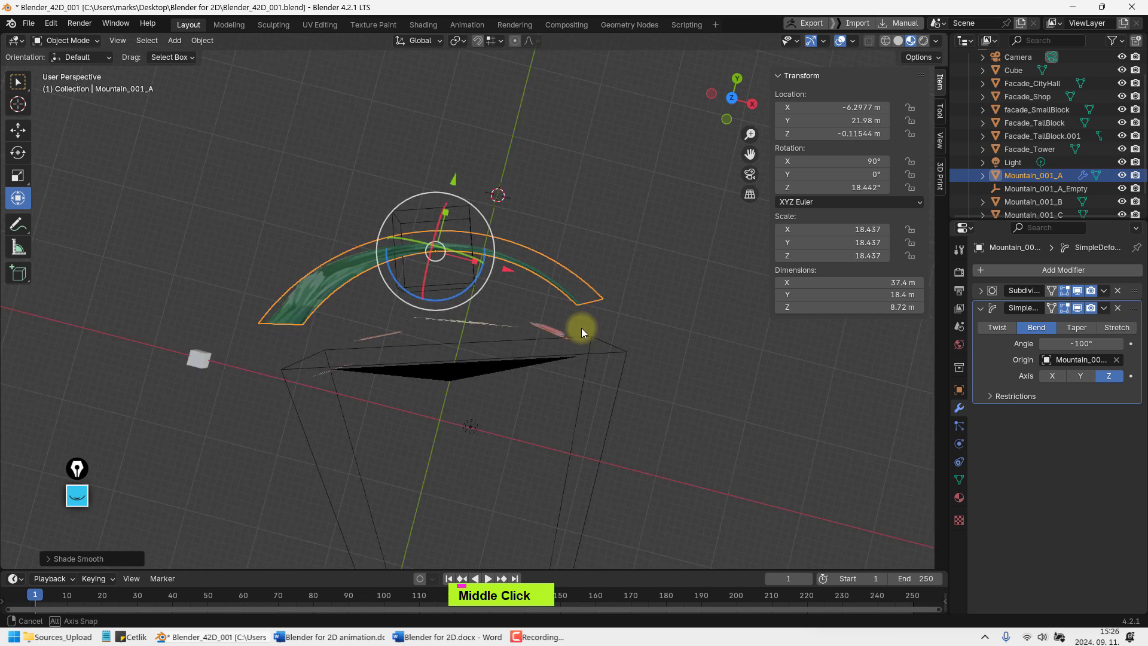
scroll(581, 331, down, 3)
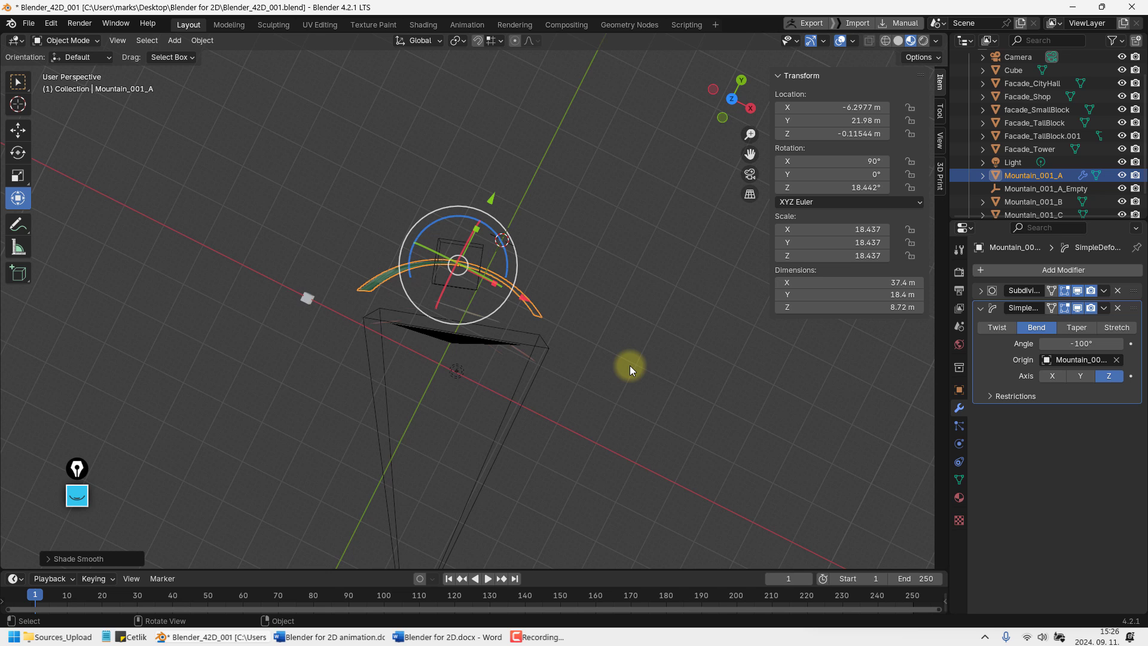
shift+middle_drag(629, 371, 613, 349)
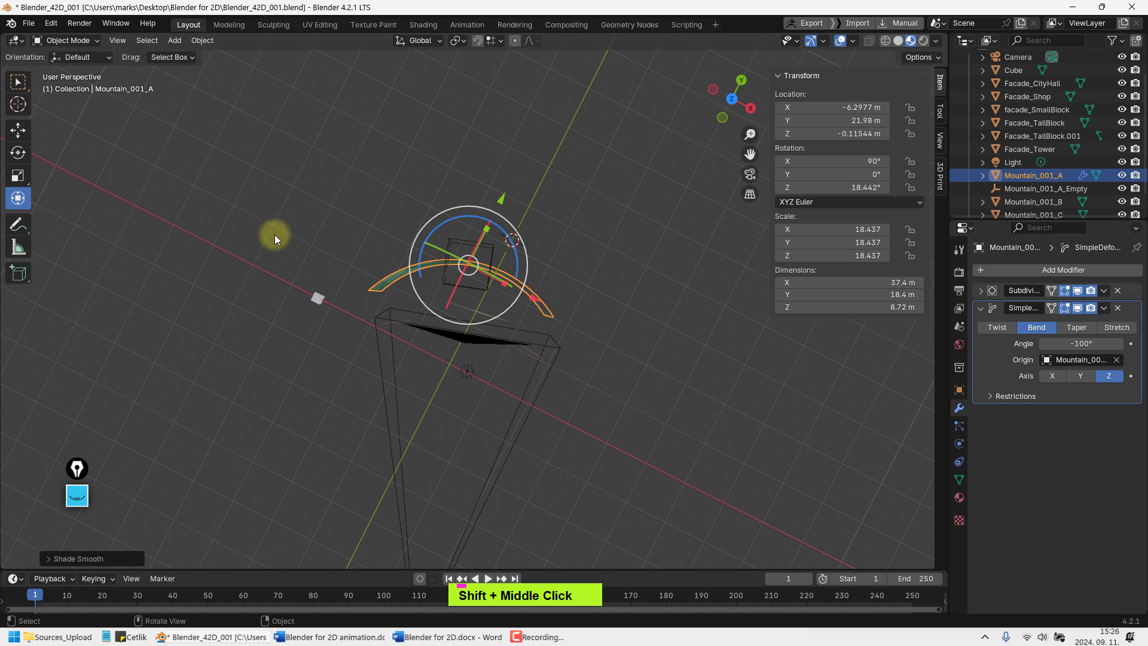
middle_drag(352, 306, 222, 173)
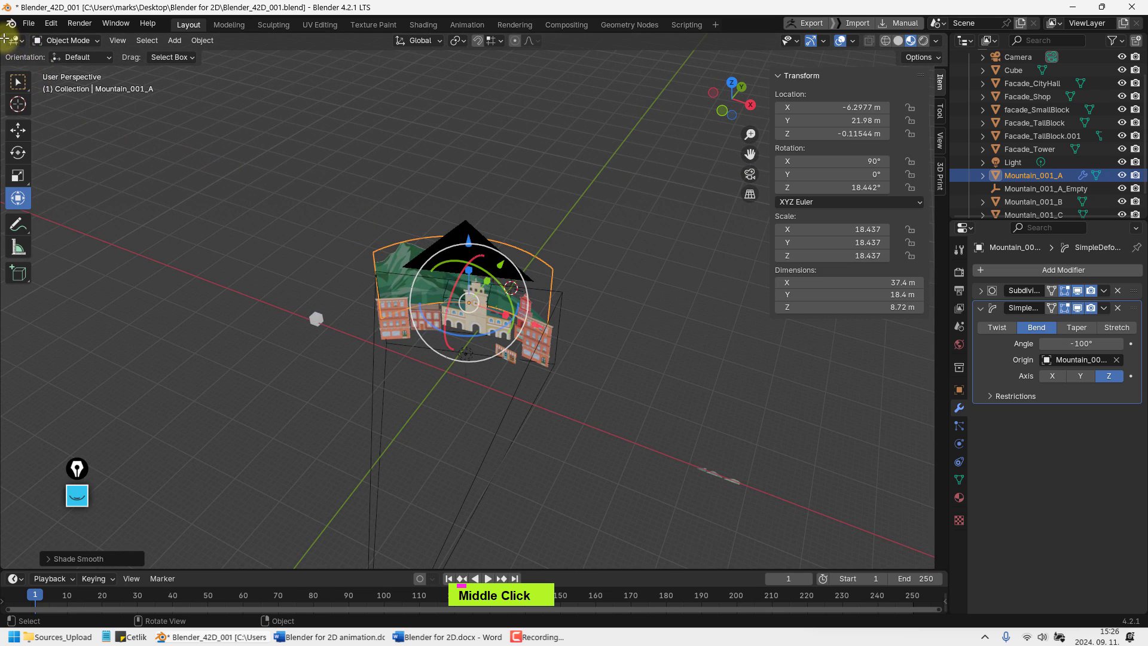
drag(4, 38, 383, 126)
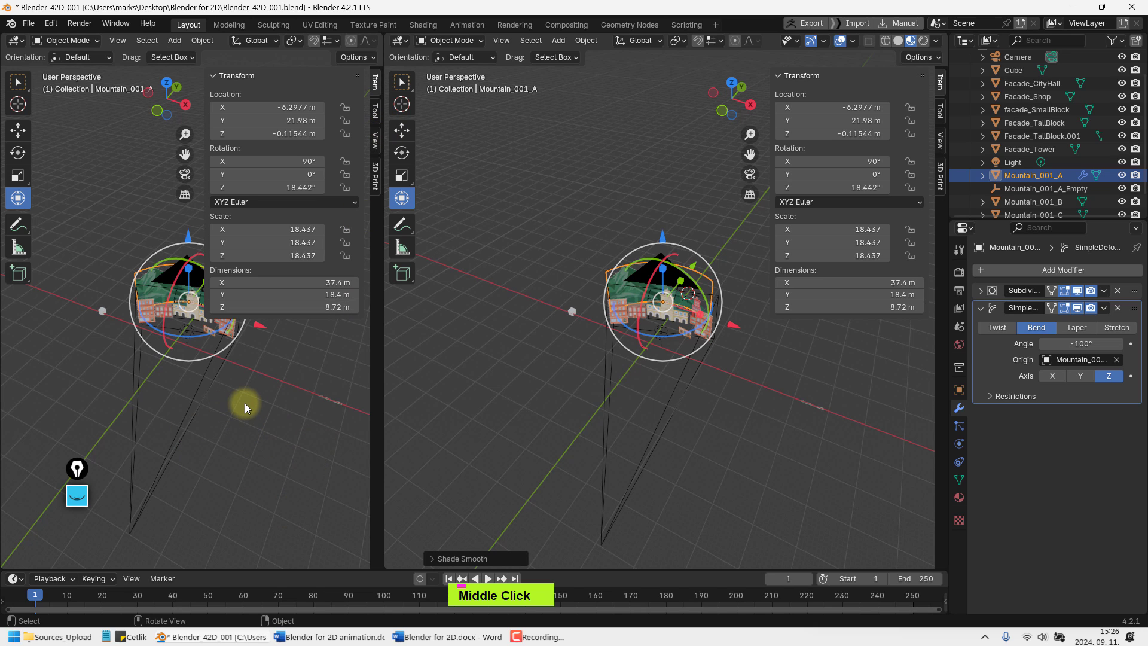
key(KP_0)
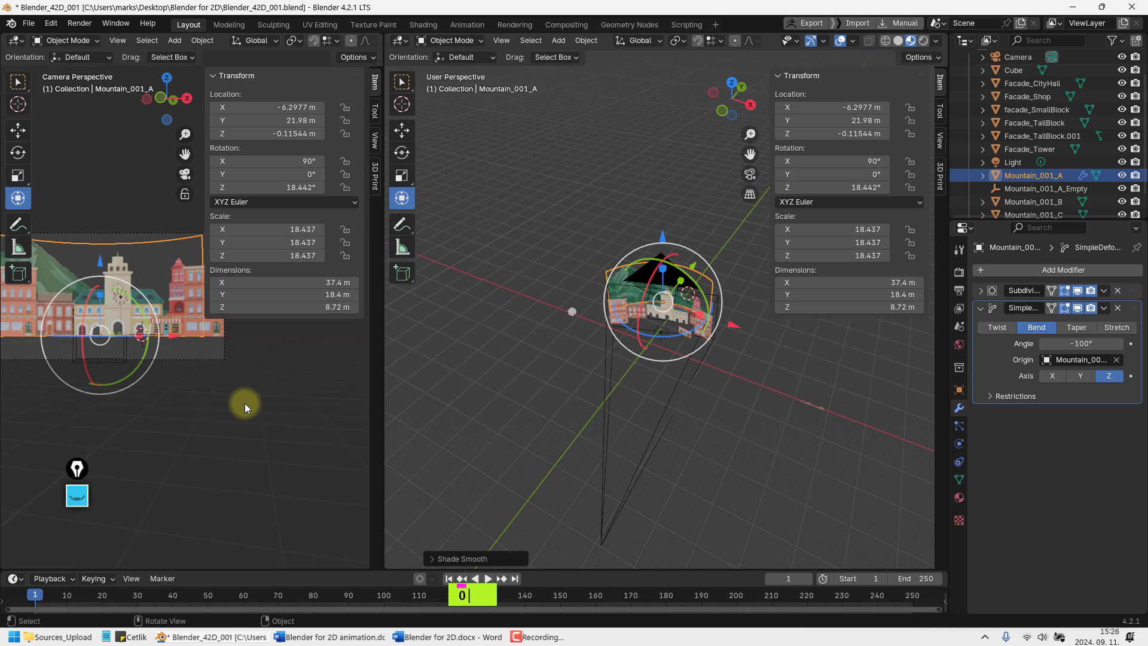
shift+middle_drag(221, 411, 261, 443)
scroll(189, 392, up, 3)
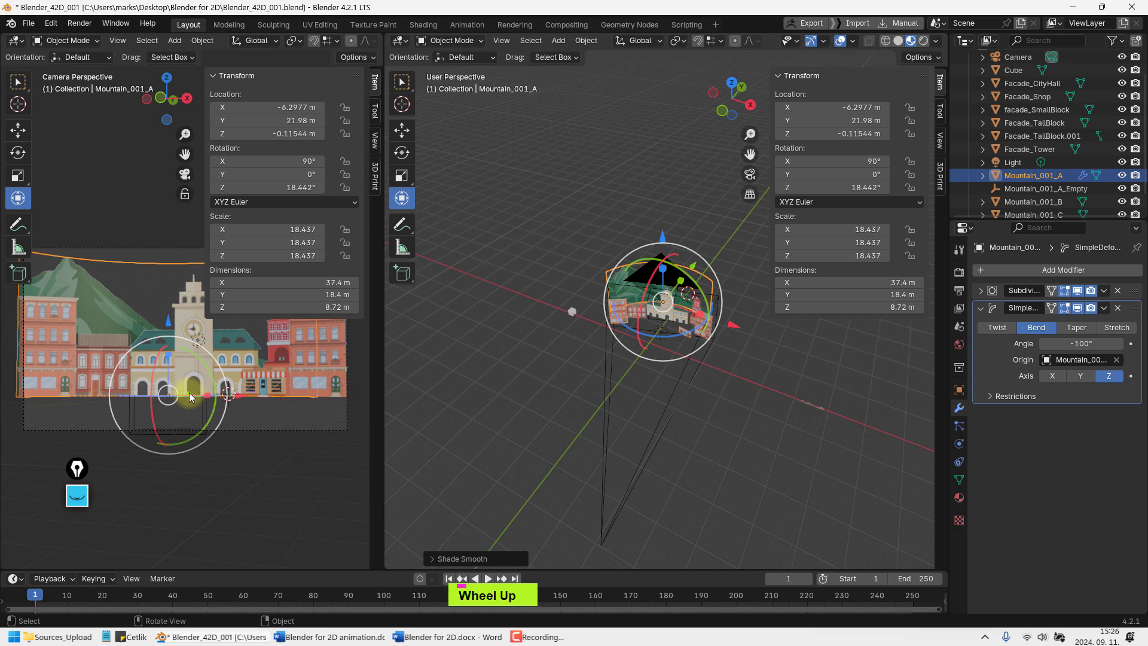
middle_drag(189, 392, 220, 382)
key(KP_0)
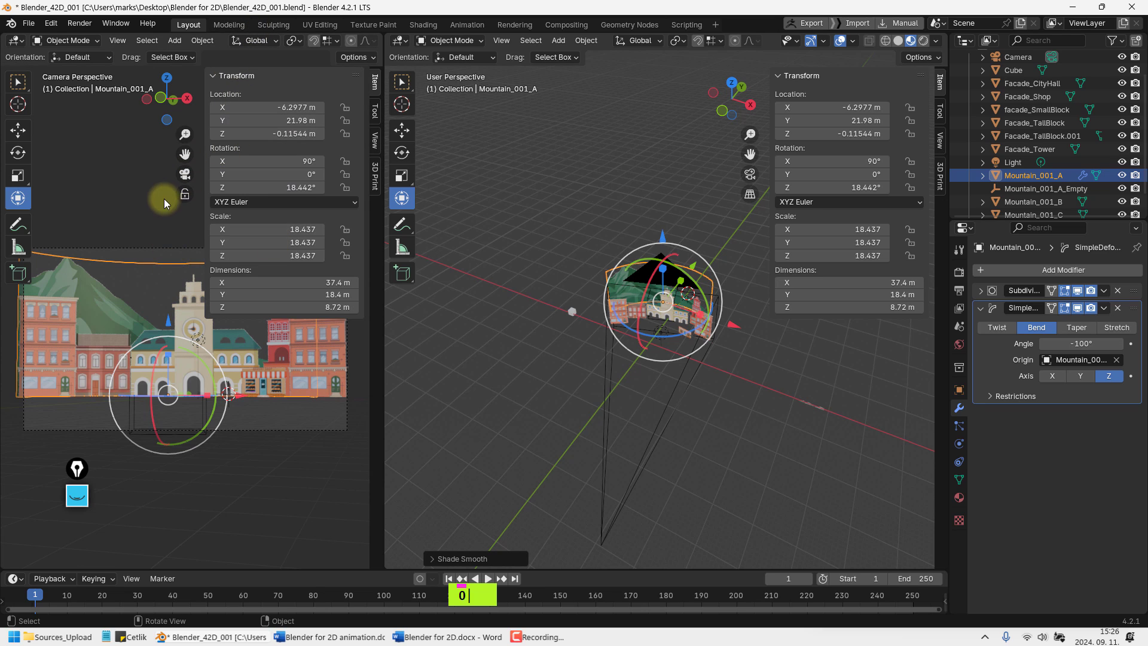
Hide the sidebar, the navigation gizmos and the toolbar in the camera viewport
key(n)
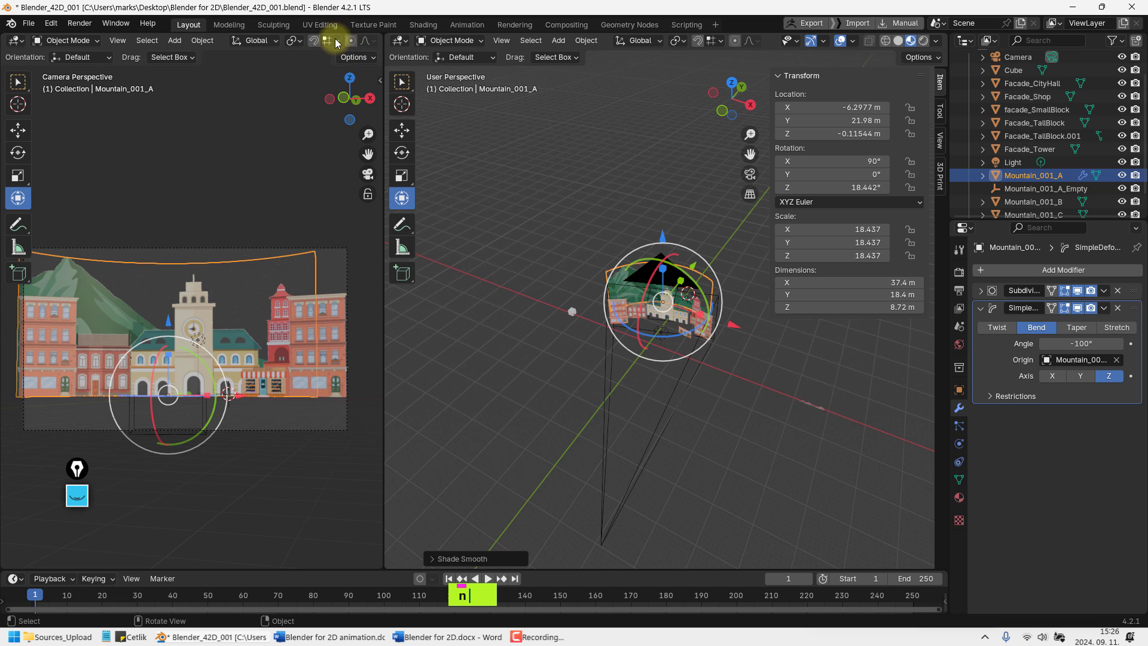
drag(384, 75, 730, 83)
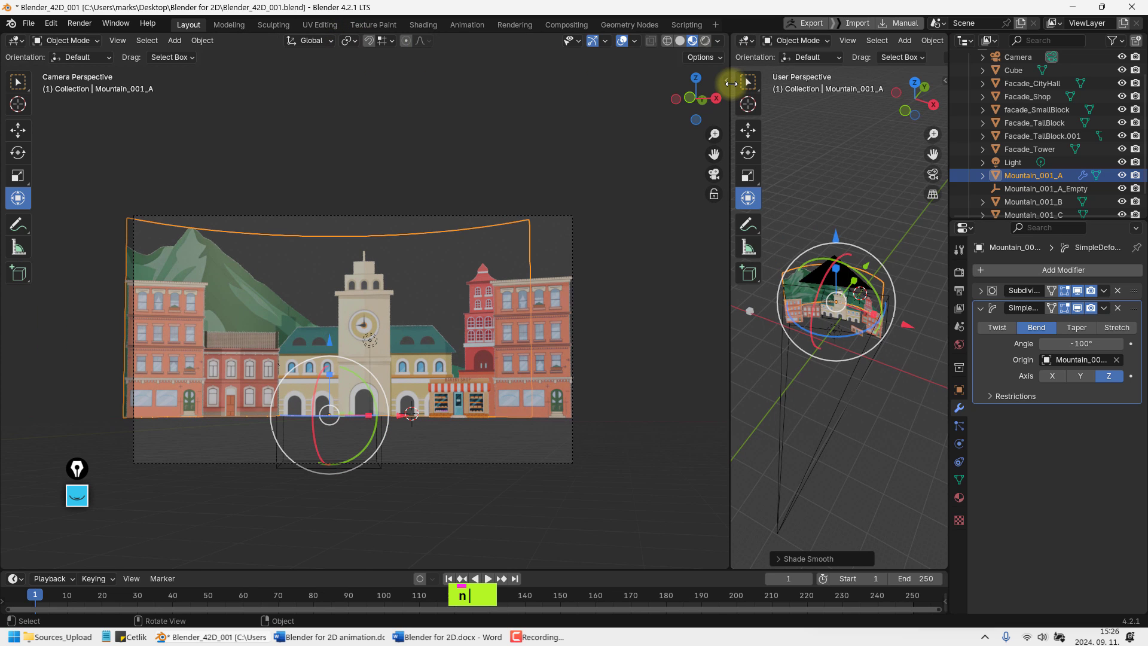
click(718, 40)
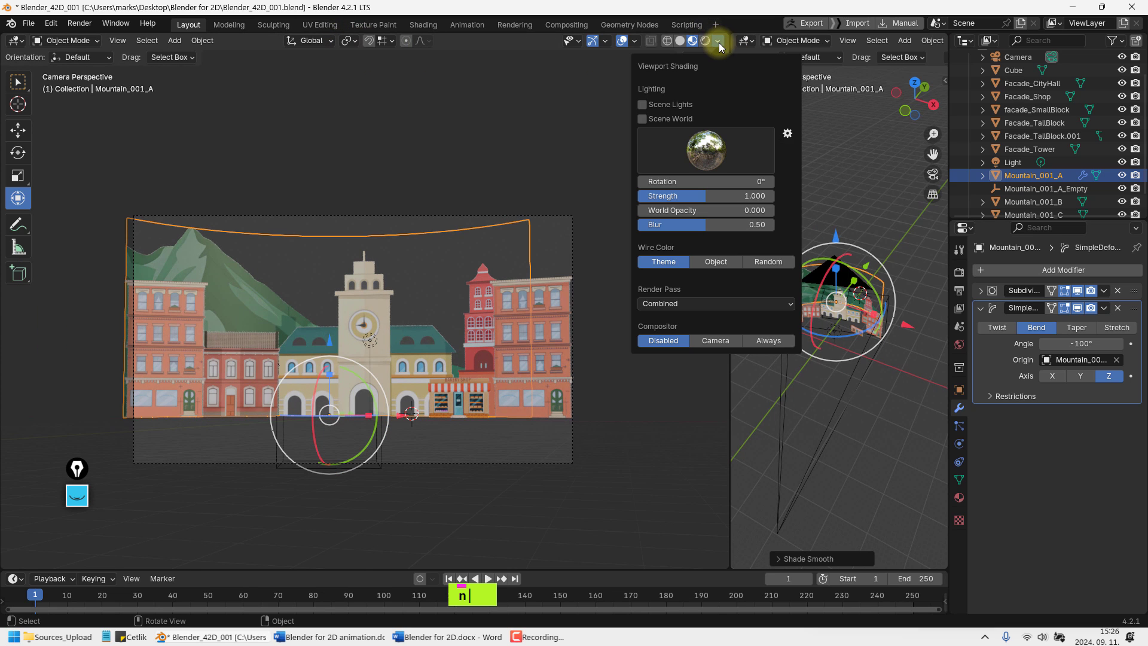
click(635, 42)
click(606, 41)
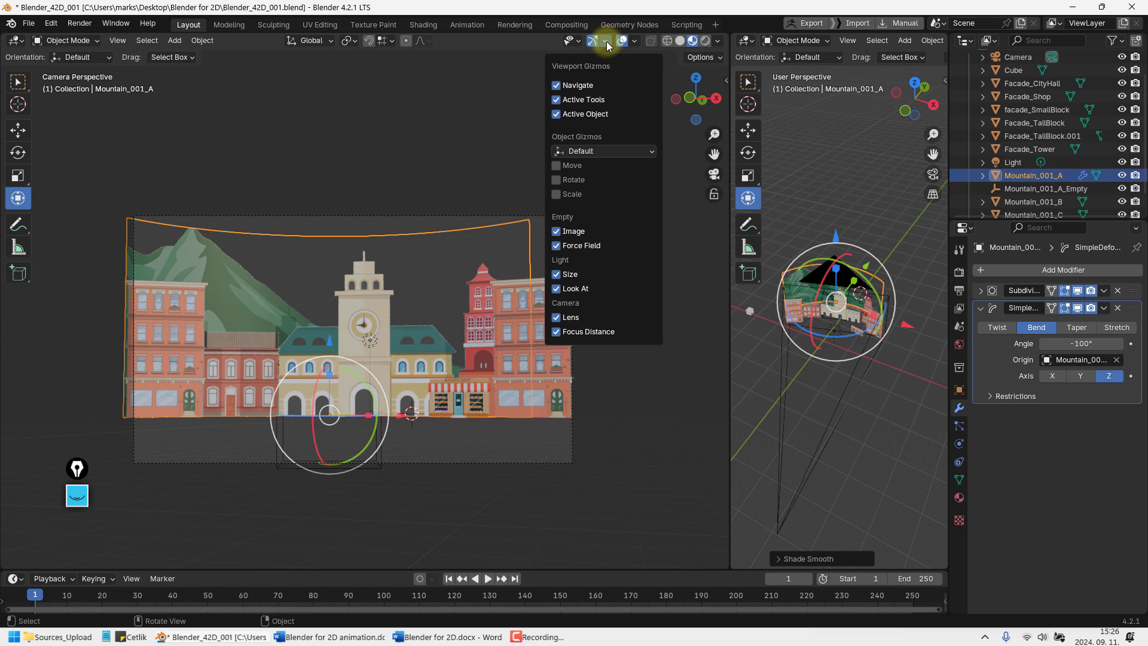
click(556, 85)
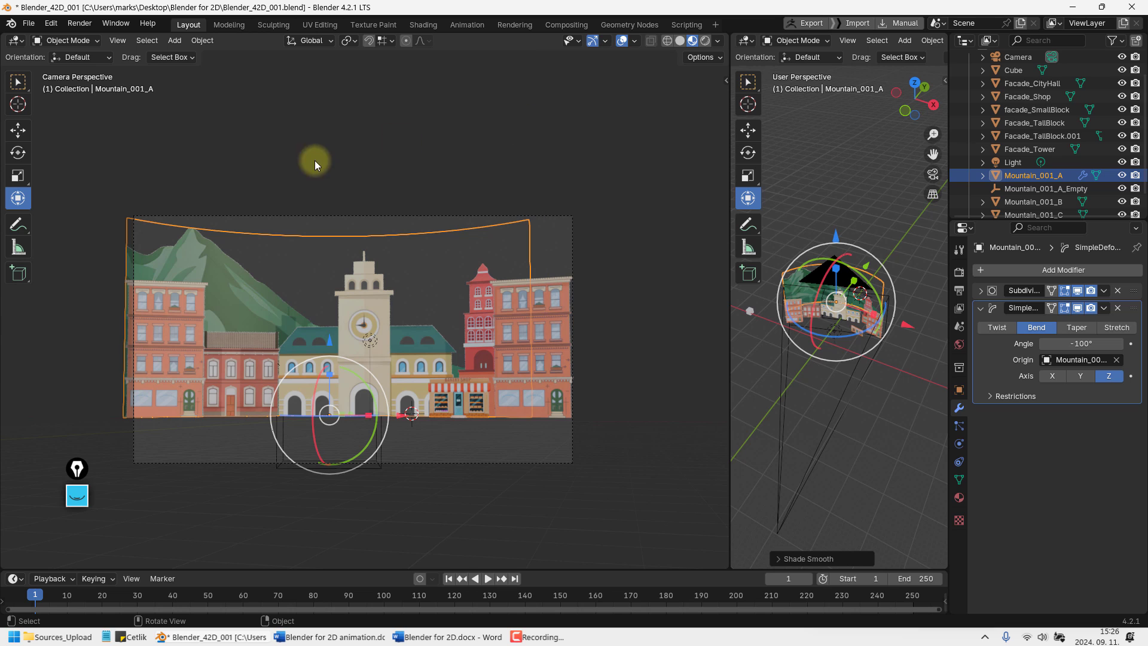
key(t)
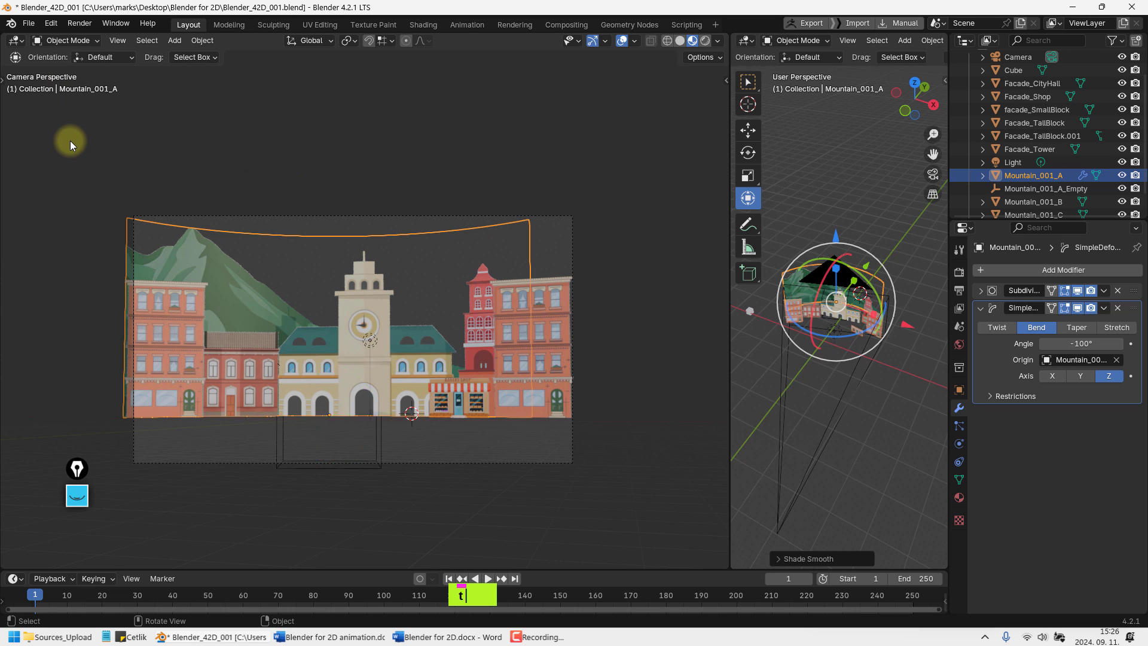
Narrow the camera viewport to about a third of the width and reframe both viewports on the city scene
drag(728, 202, 319, 219)
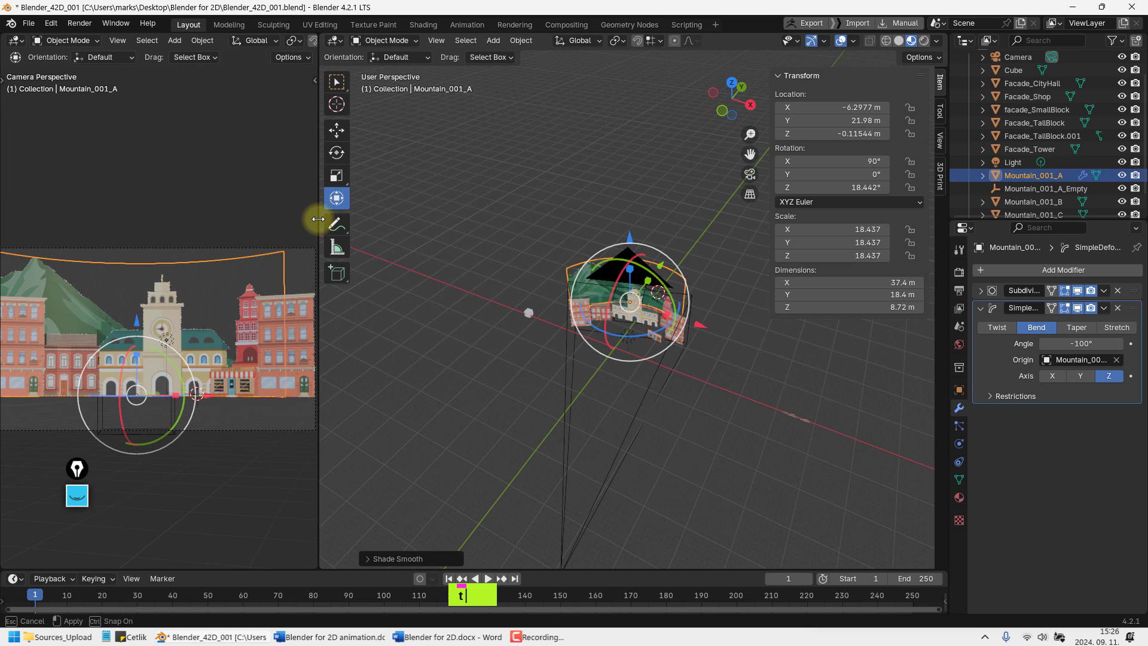
shift+middle_drag(163, 289, 158, 241)
shift+middle_drag(639, 404, 598, 441)
middle_drag(597, 441, 634, 457)
scroll(604, 327, up, 1)
shift+scroll(602, 355, up, 1)
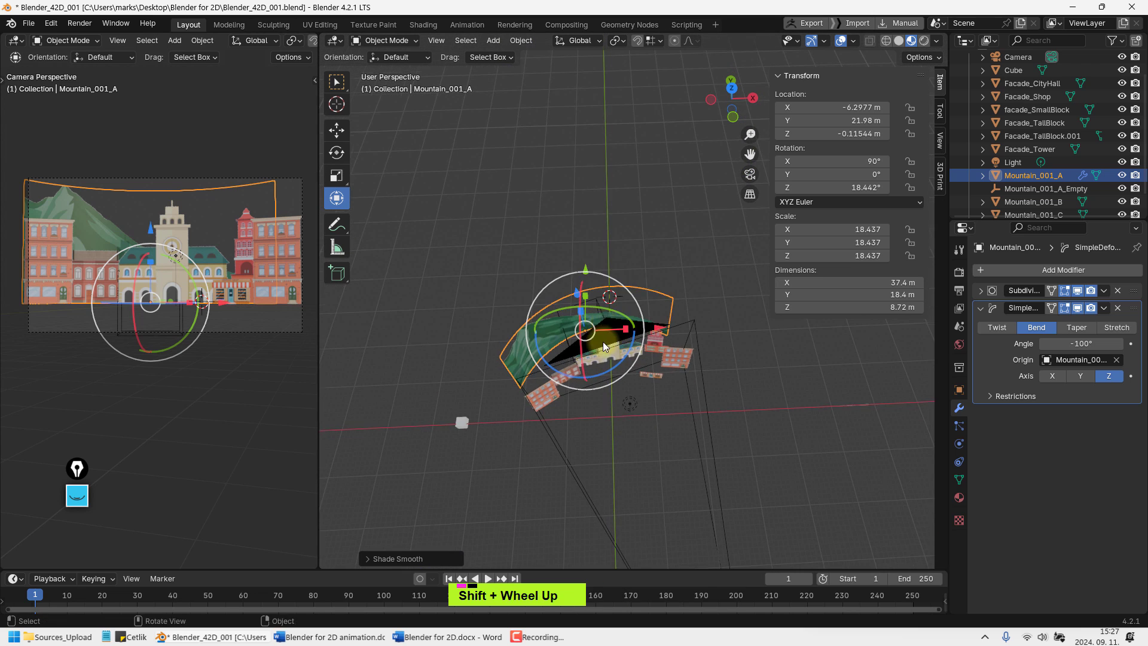
Scale the bent Mountain_001_A plane up uniformly to a scale of about 21.9
middle_drag(601, 355, 604, 335)
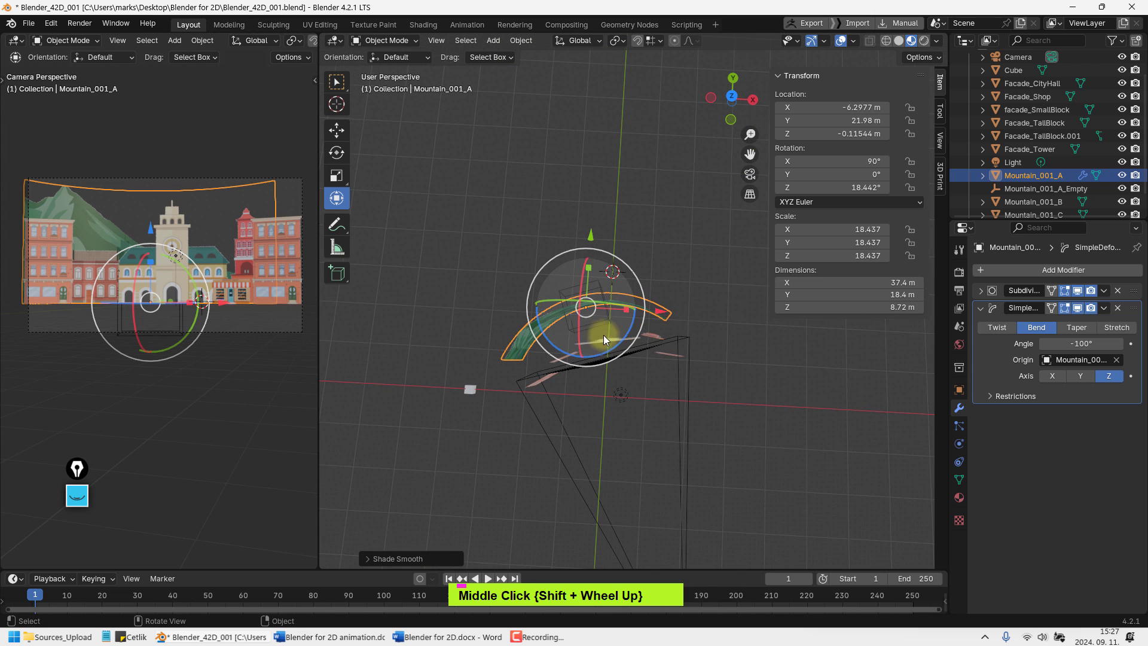
click(686, 300)
click(665, 317)
middle_drag(615, 313, 618, 302)
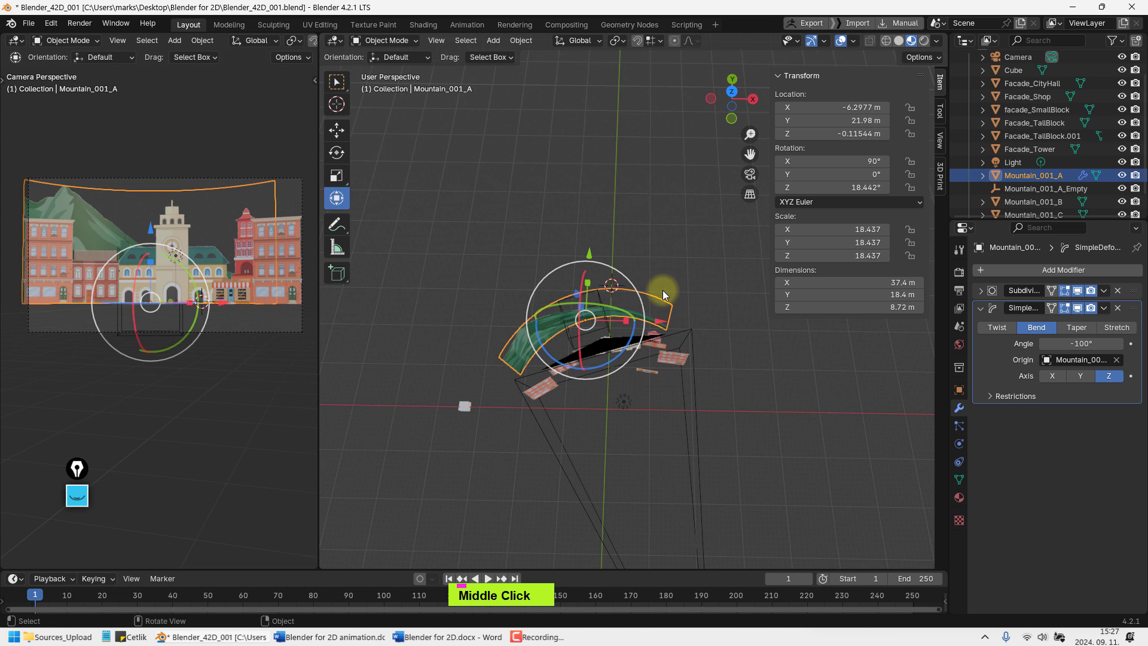
key(s)
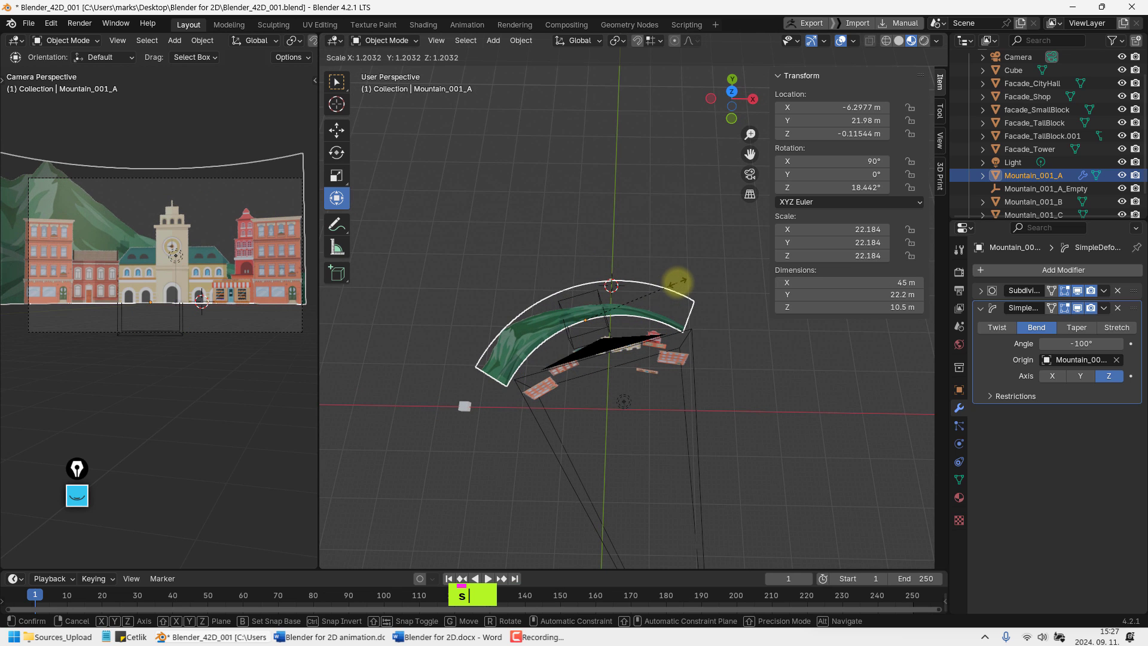
click(674, 282)
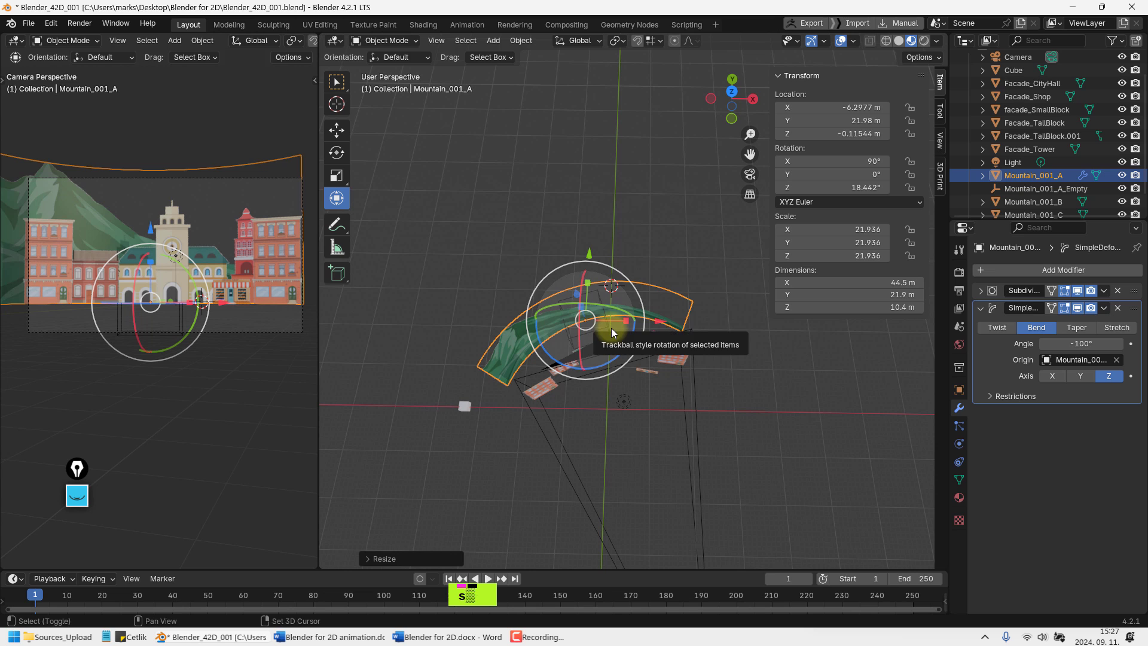
Add the mountain's bend empty to the selection and move both farther behind the facades, placing the empty at about X -6.1 m, Y 27.8 m
shift+click(611, 328)
drag(660, 322, 671, 324)
drag(607, 256, 605, 223)
drag(676, 292, 658, 290)
drag(589, 223, 594, 232)
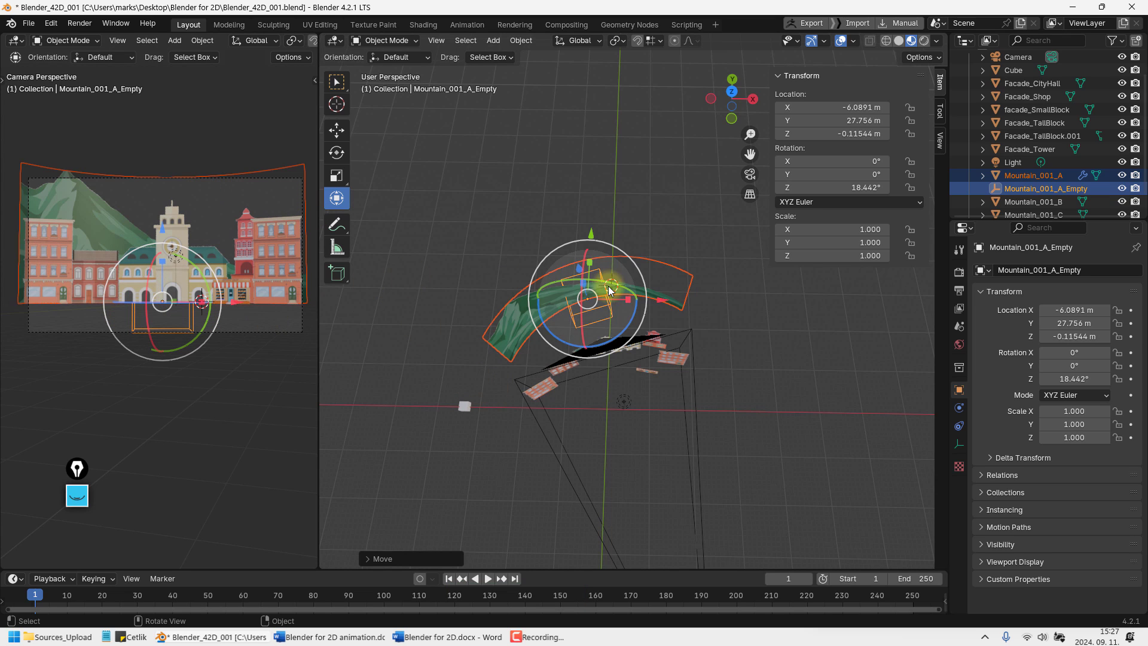
middle_click(657, 269)
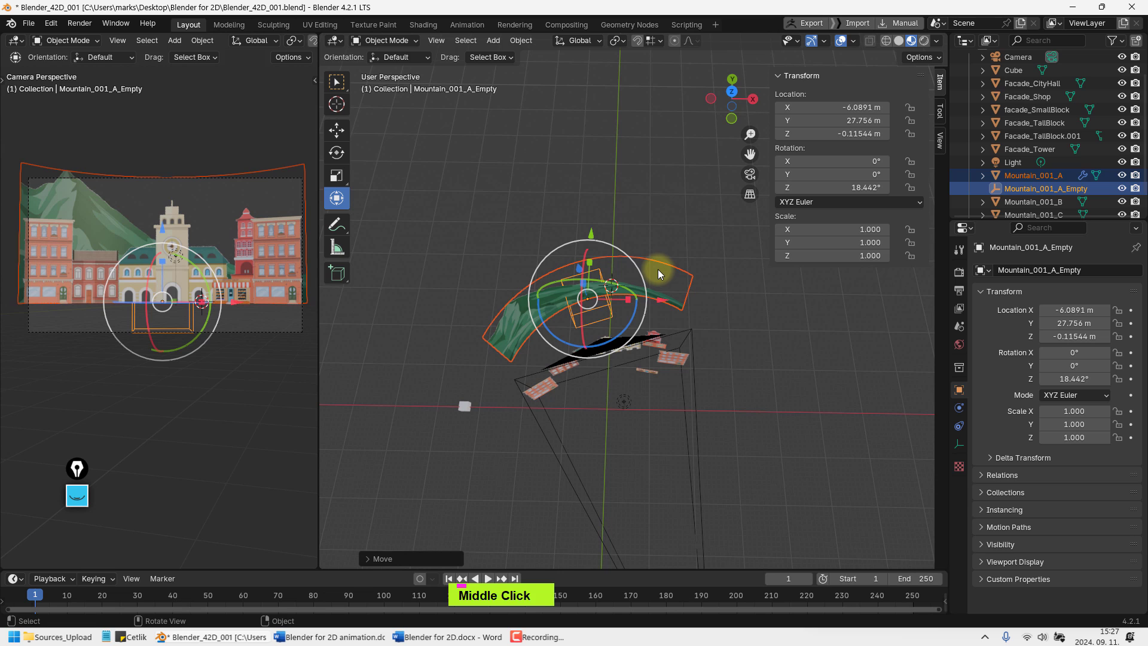
Select the camera and re-aim it with walk navigation to a rotation of about 96° on X and 17.6° on Z
key(KP_0)
shift+middle_drag(657, 269, 593, 335)
scroll(701, 281, up, 2)
click(1019, 58)
scroll(670, 318, up, 2)
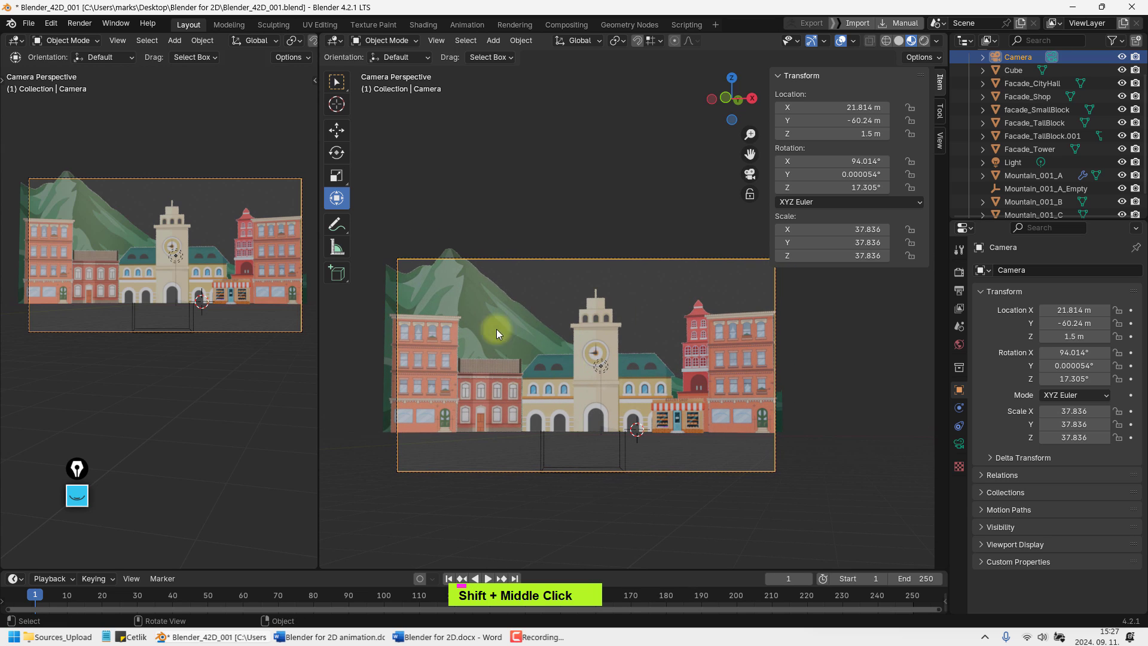
key(q)
click(591, 350)
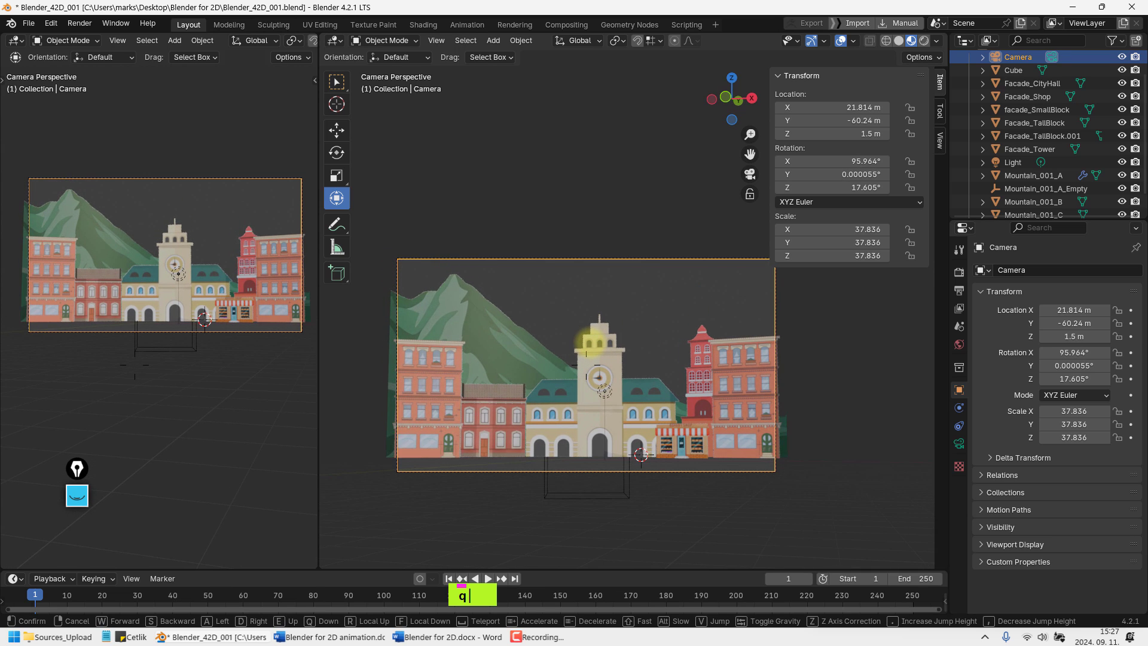
click(601, 344)
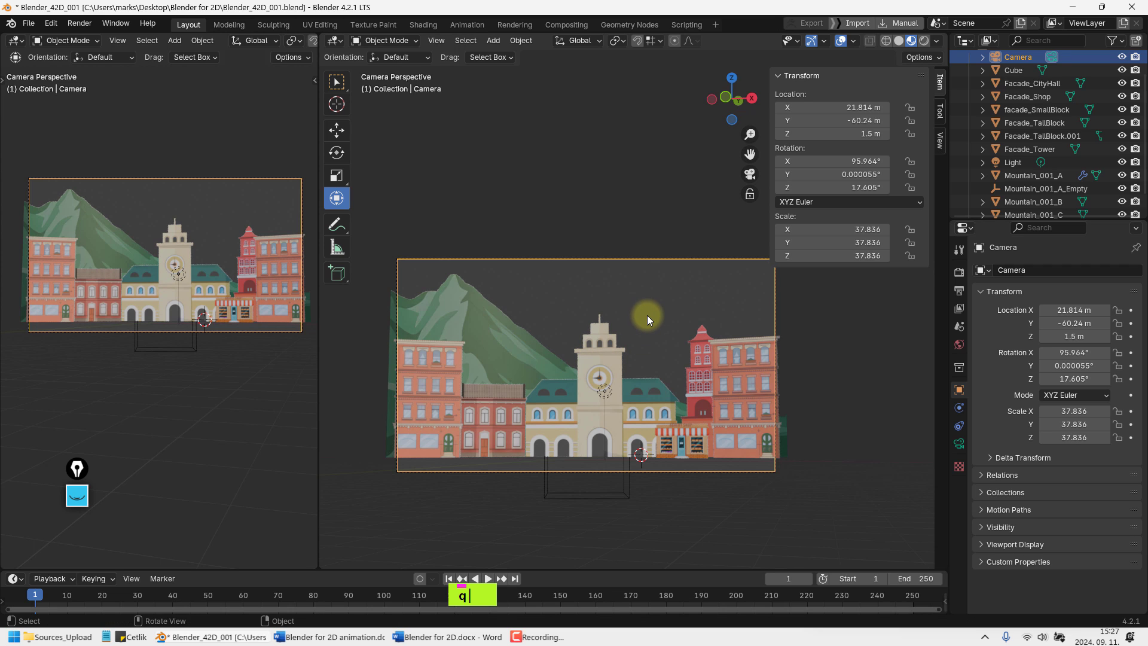
Select the three unplaced mountain planes beside the city and frame them in the front view
middle_drag(659, 311, 640, 365)
scroll(589, 321, down, 3)
shift+middle_drag(590, 321, 538, 284)
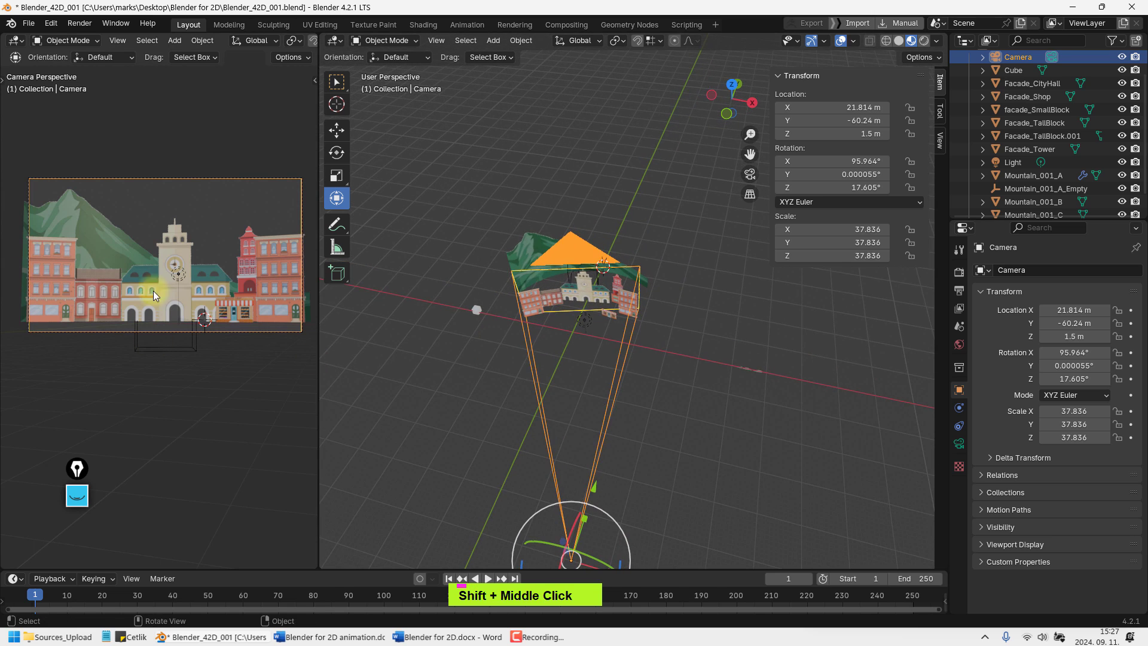
middle_drag(455, 358, 508, 372)
scroll(643, 345, down, 2)
shift+middle_drag(643, 346, 603, 334)
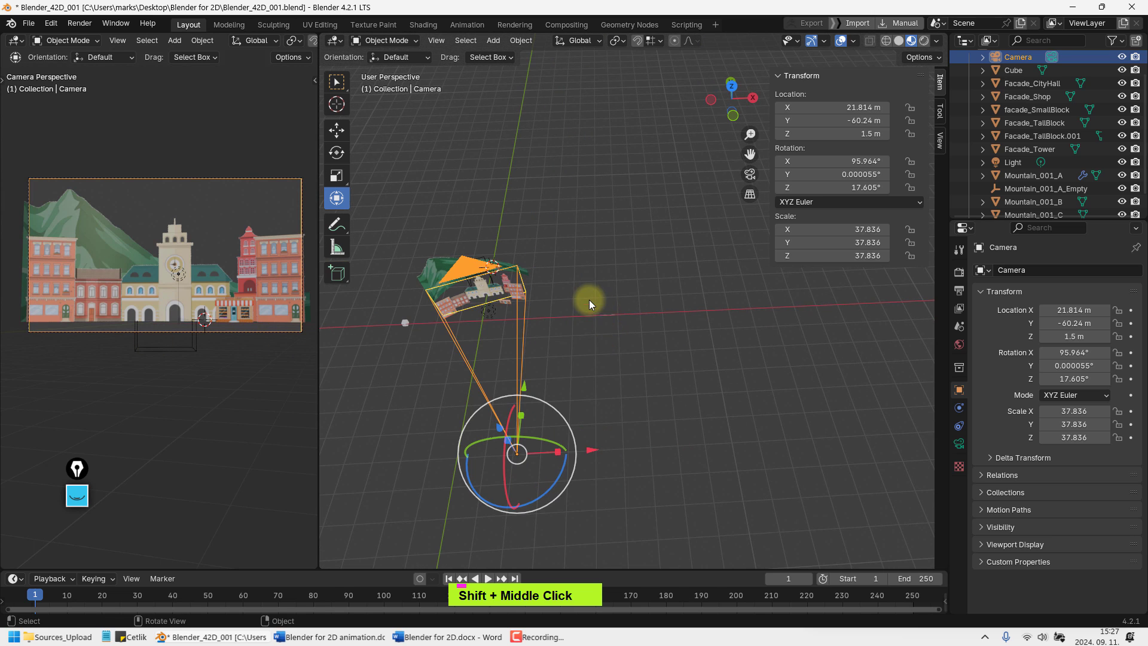
drag(589, 304, 659, 349)
key(KP_Decimal)
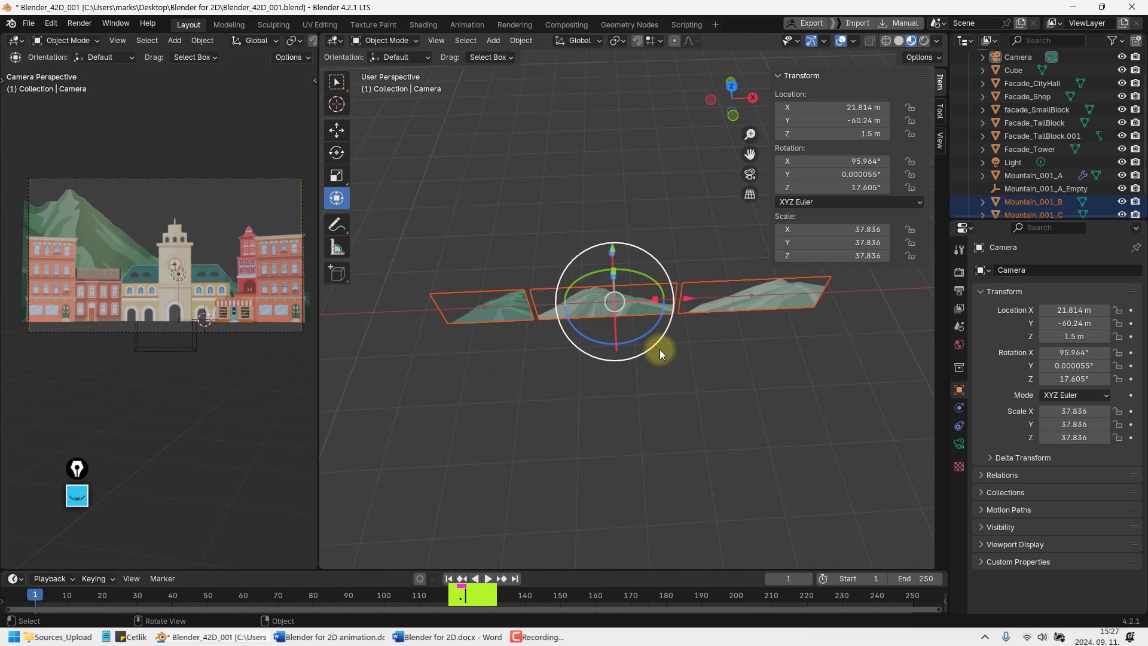
key(KP_1)
click(673, 403)
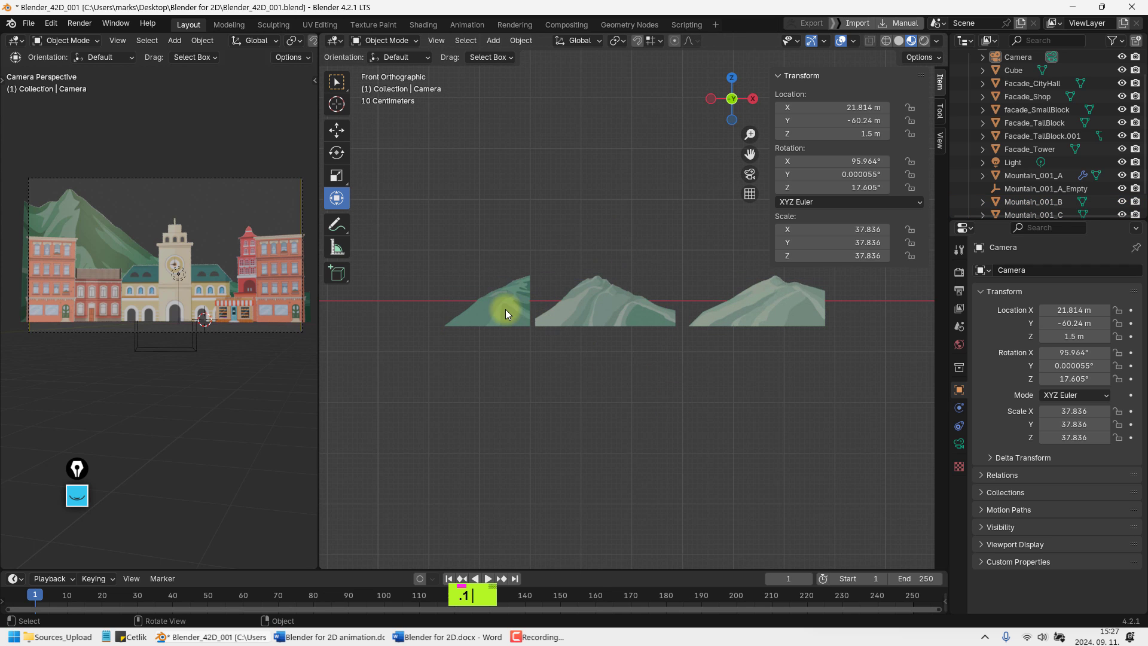
Raise the mesh of Mountain_001_B about 0.49 m along Z in Edit Mode so its bottom edge sits on the origin
click(504, 310)
shift+middle_drag(504, 310, 638, 367)
key(Tab)
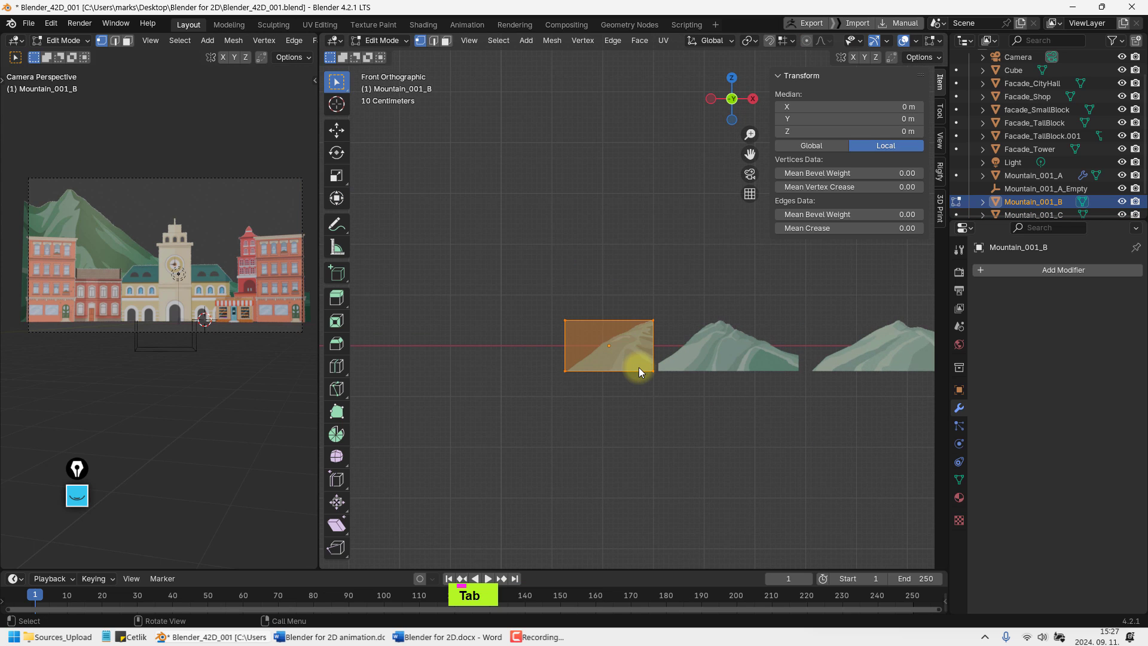
key(KP_Decimal)
key(g)
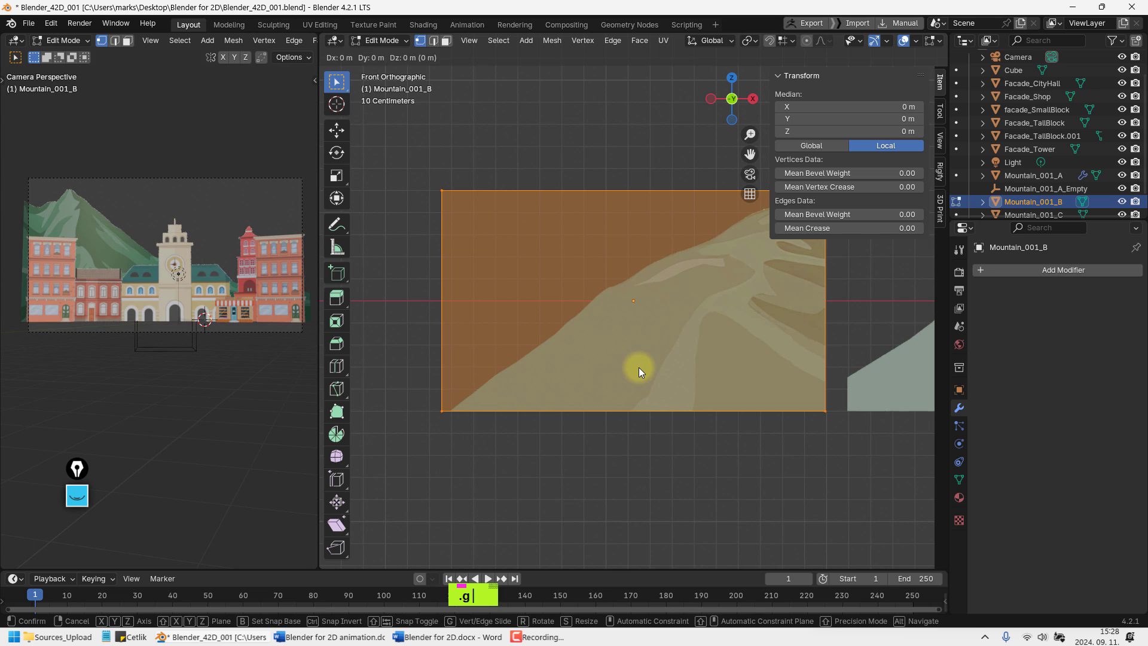
key(z)
click(682, 258)
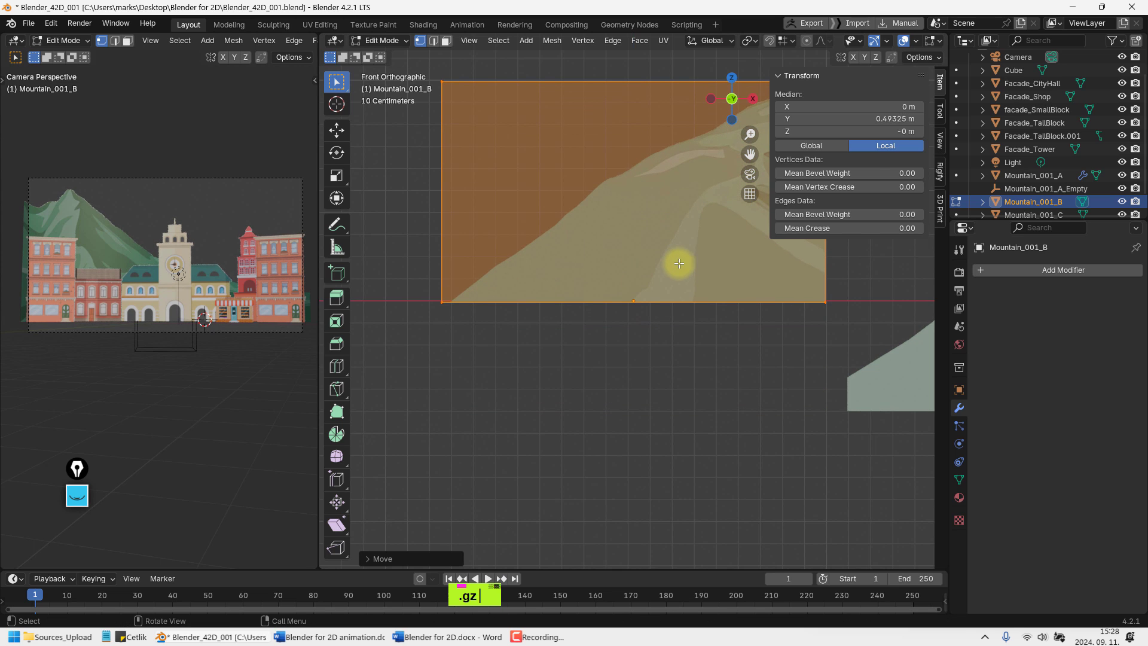
key(Tab)
Scale Mountain_001_B up to about 35 m wide and 20.1 m high, and apply its rotation and scale
scroll(672, 282, down, 8)
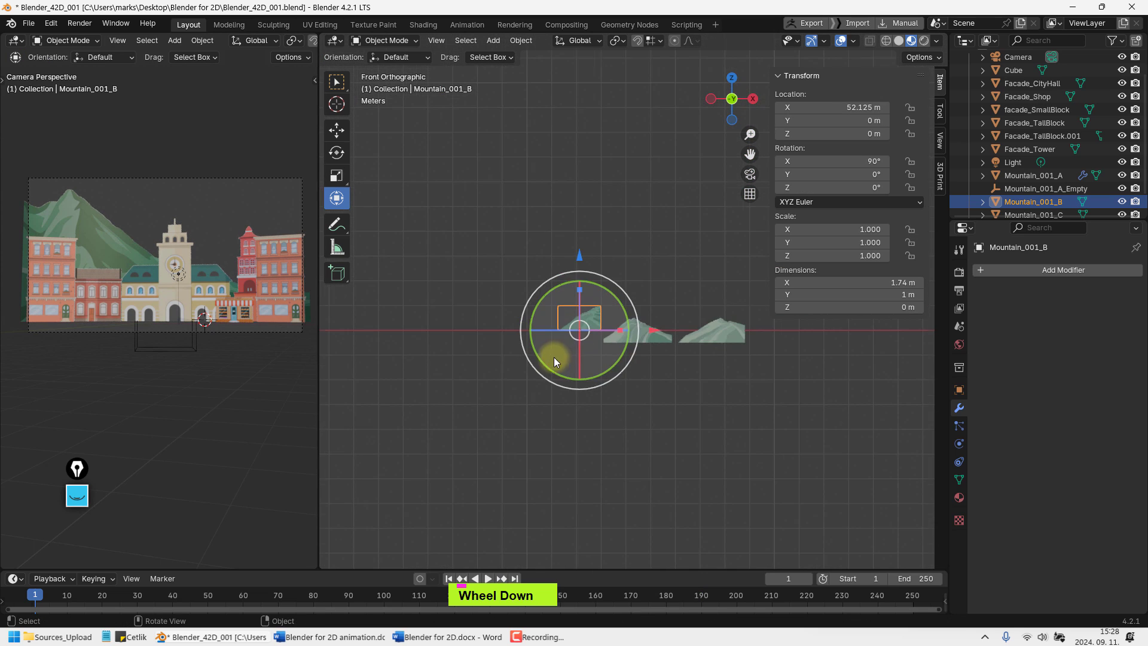
key(s)
click(682, 191)
scroll(589, 315, down, 5)
scroll(589, 314, down, 6)
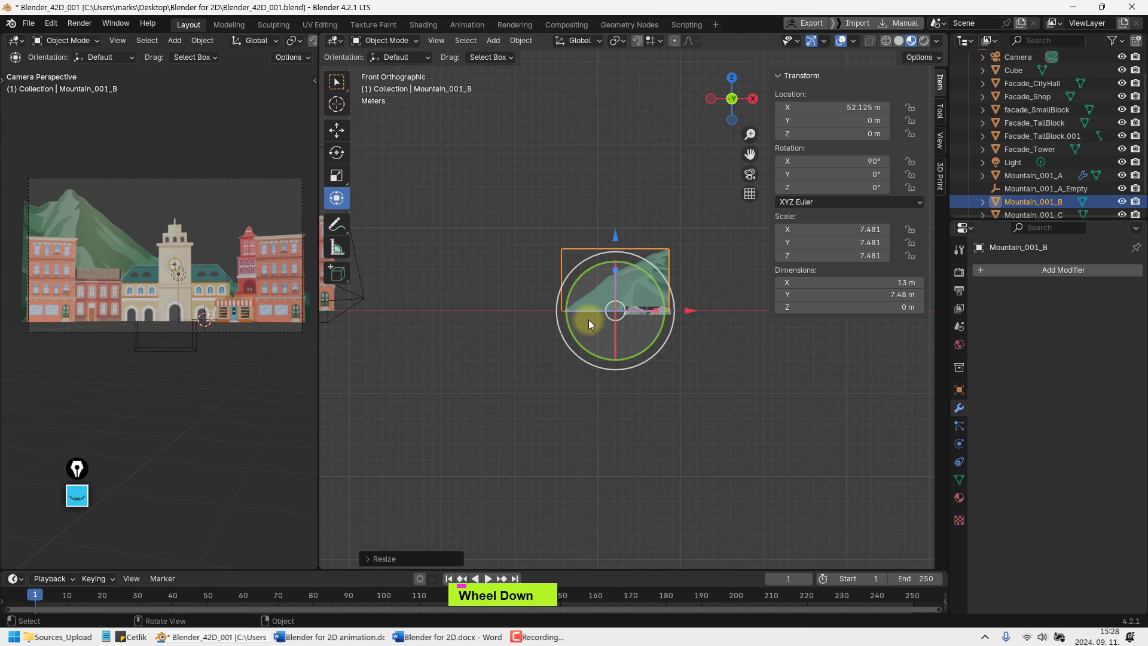
key(s)
key(s)
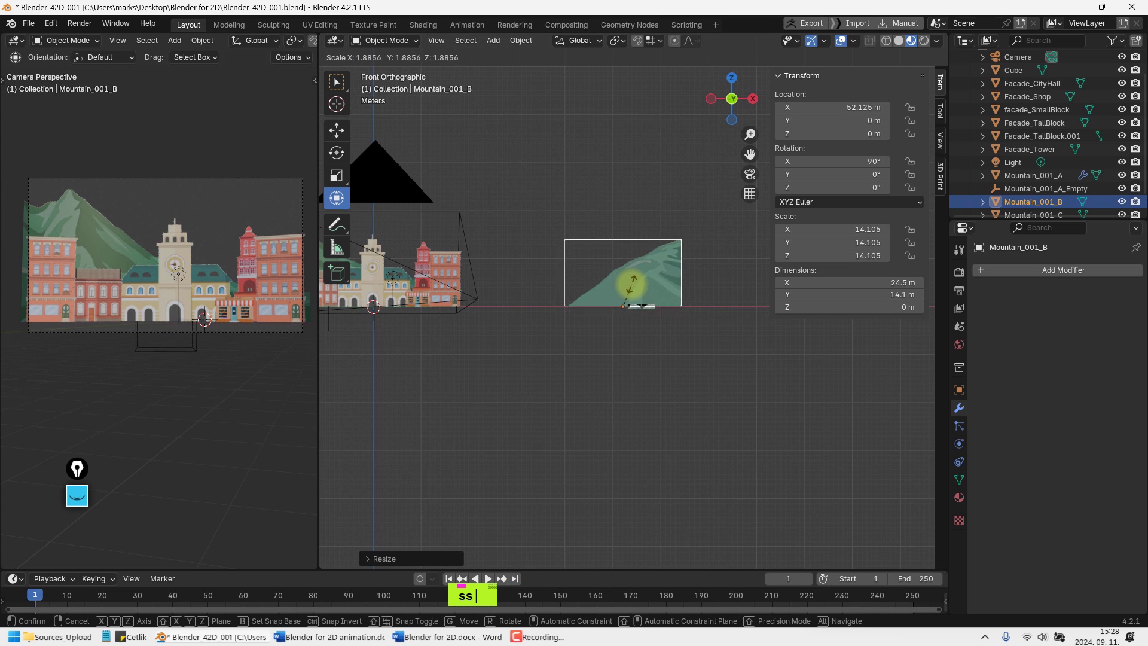
click(633, 285)
shift+middle_drag(562, 293, 684, 339)
key(s)
click(689, 323)
key(ctrl+a)
click(654, 304)
Move Mountain_001_B behind the first bent mountain, to about X 0.78 m and Y 37.9 m
scroll(651, 306, down, 2)
drag(690, 331, 533, 349)
shift+middle_drag(541, 293, 600, 328)
middle_drag(574, 269, 554, 339)
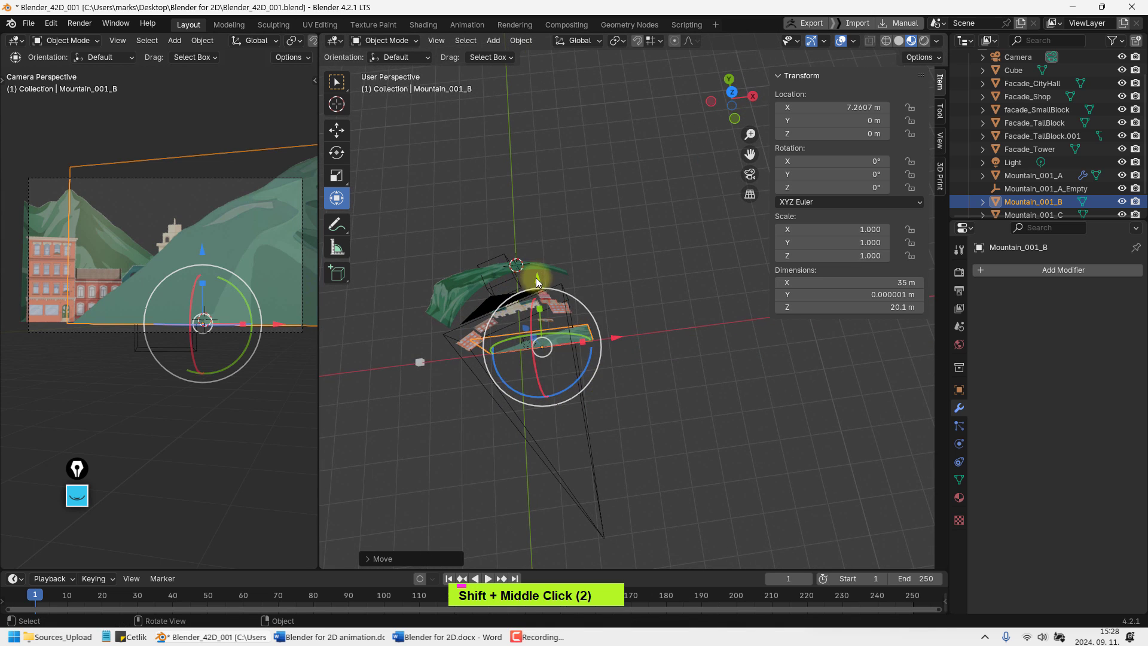
drag(533, 274, 553, 192)
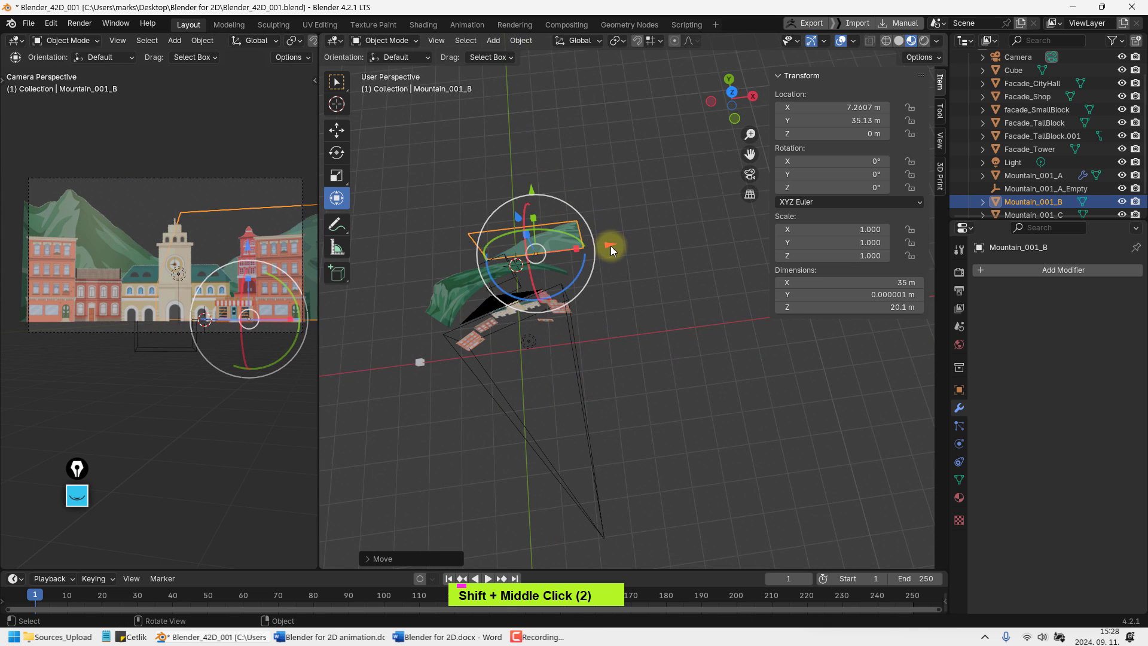
drag(611, 246, 589, 247)
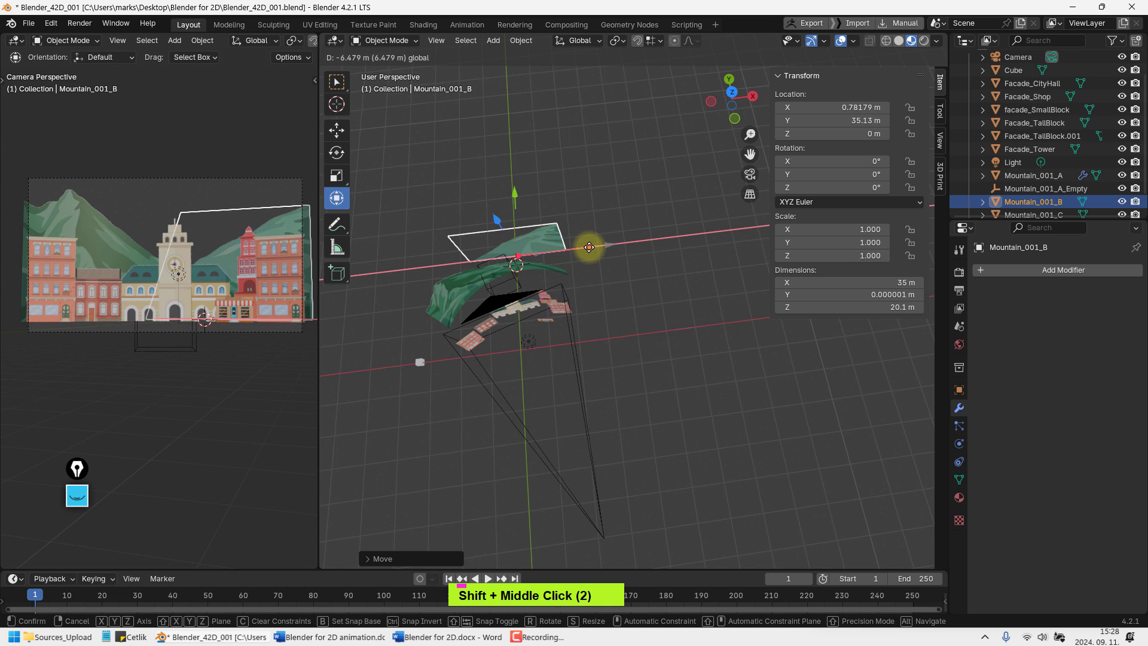
middle_drag(590, 247, 510, 153)
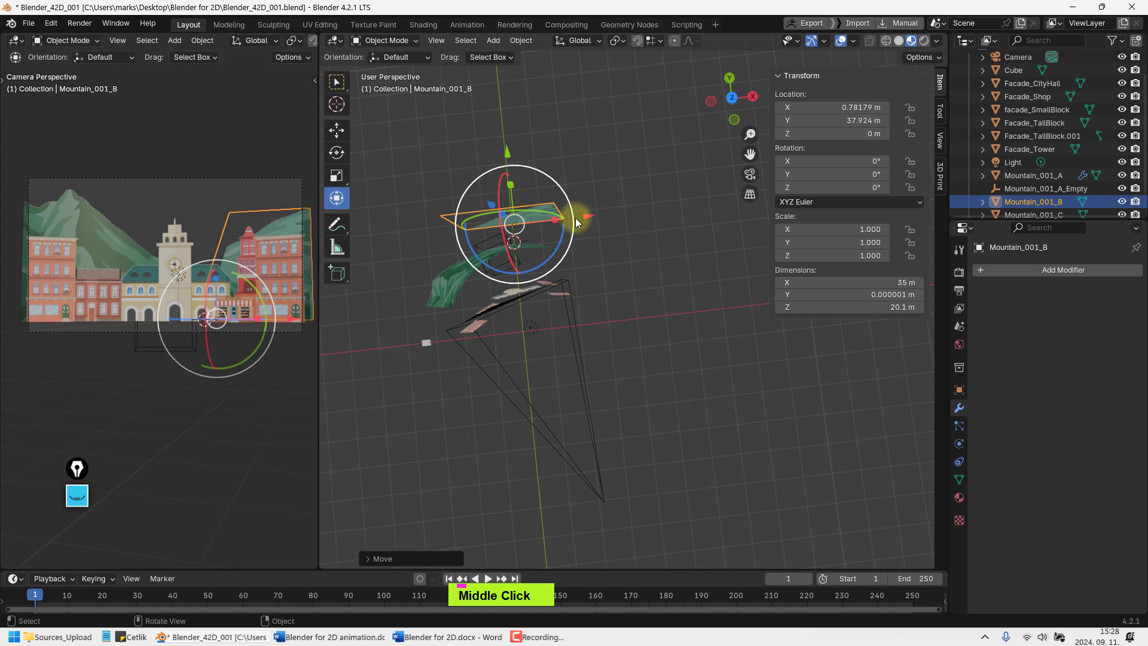
Raise the mesh of Mountain_001_C about 0.5 m along Z in Edit Mode so its bottom edge sits on the origin
middle_drag(643, 266, 486, 405)
key(KP_Decimal)
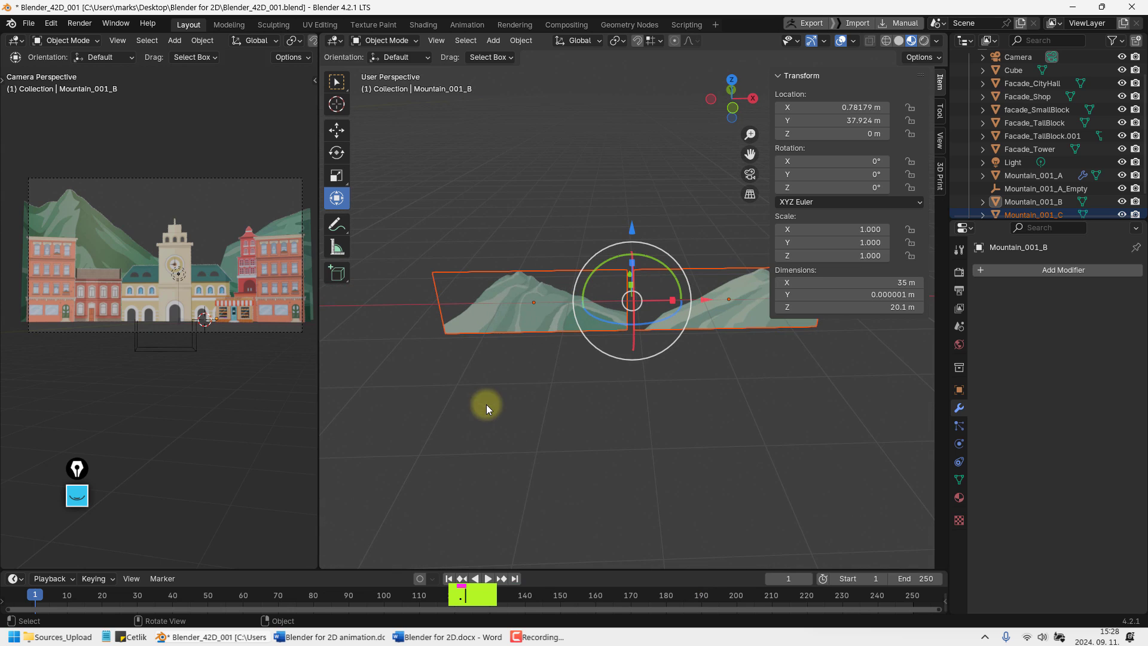
click(543, 316)
key(KP_1)
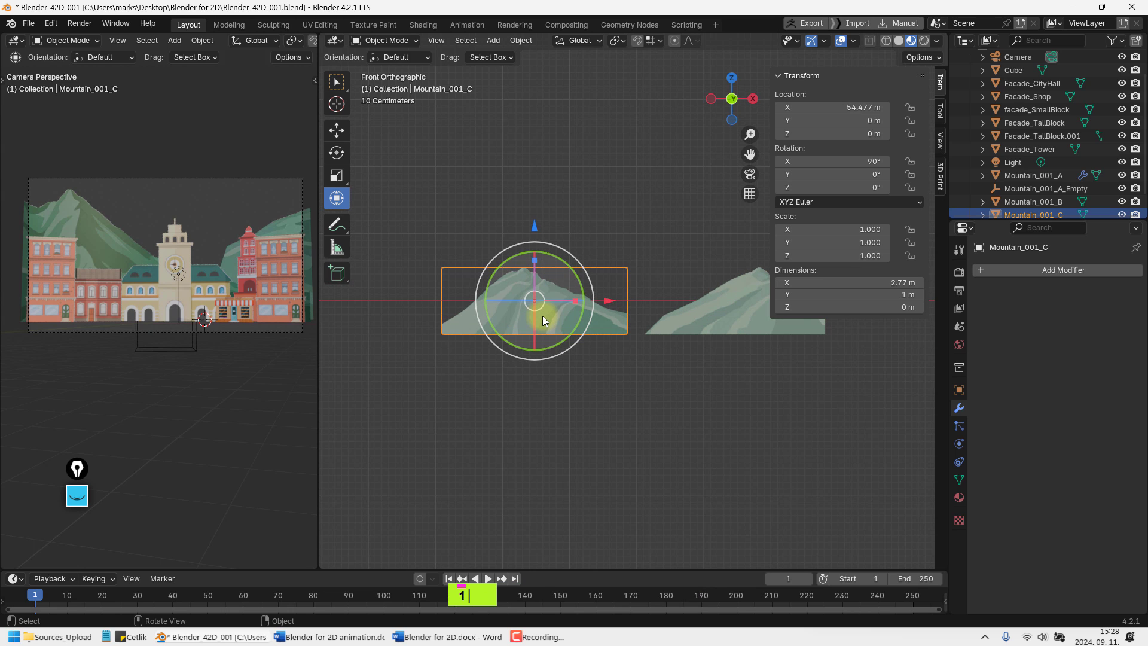
key(Tab)
shift+middle_drag(529, 324, 546, 367)
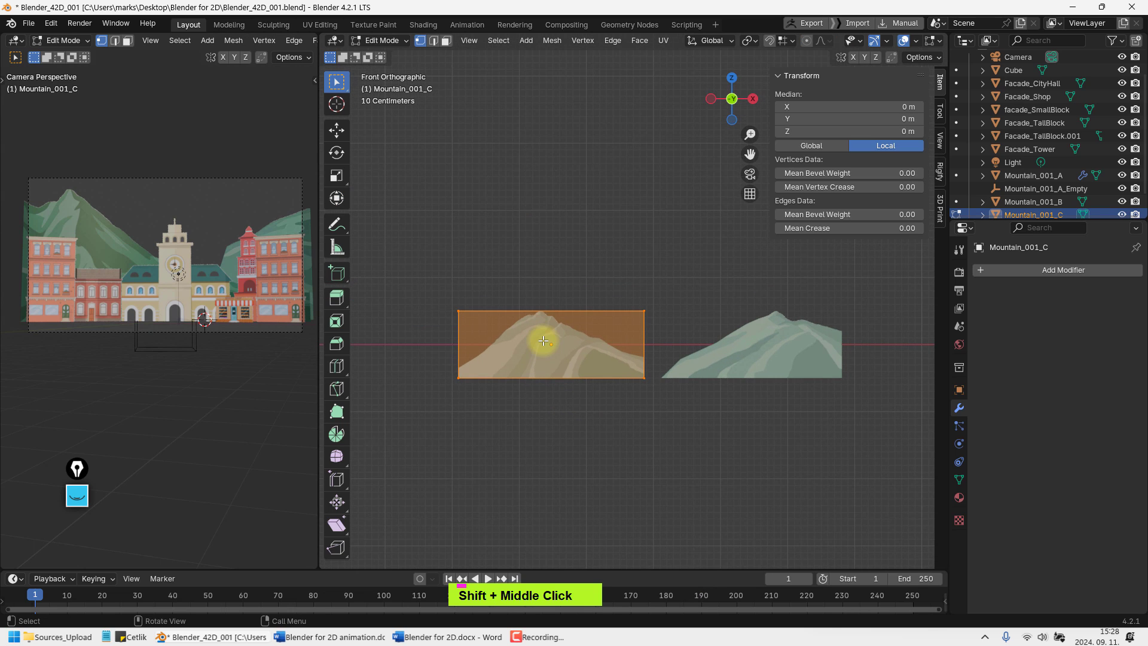
key(g)
key(z)
click(541, 307)
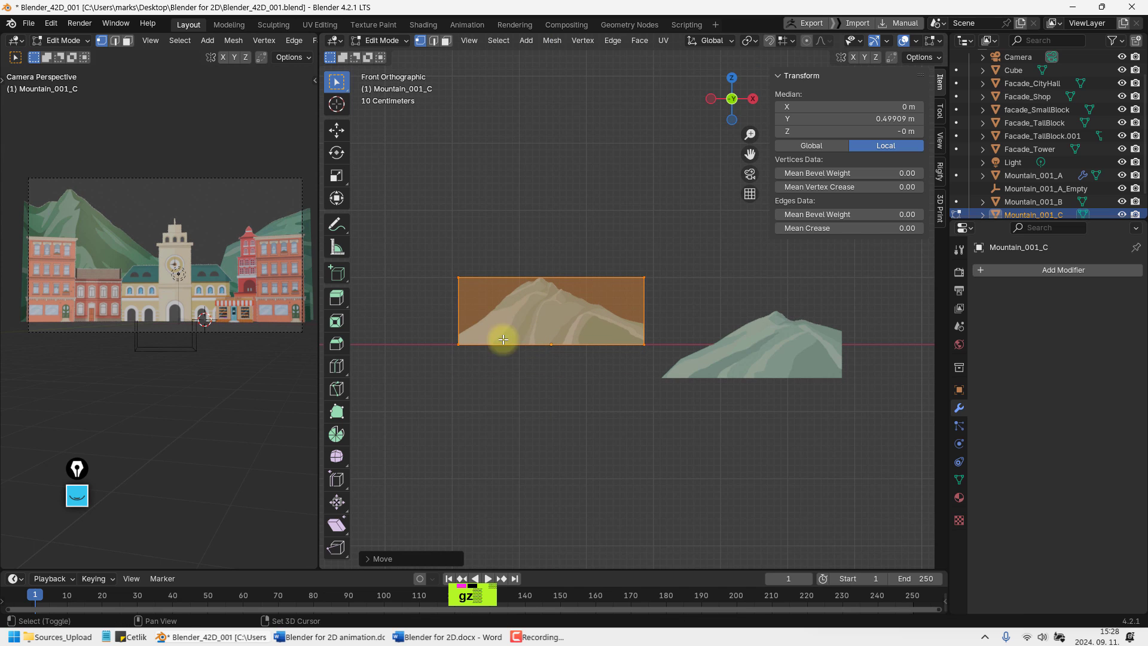
scroll(516, 335, up, 2)
scroll(515, 334, up, 5)
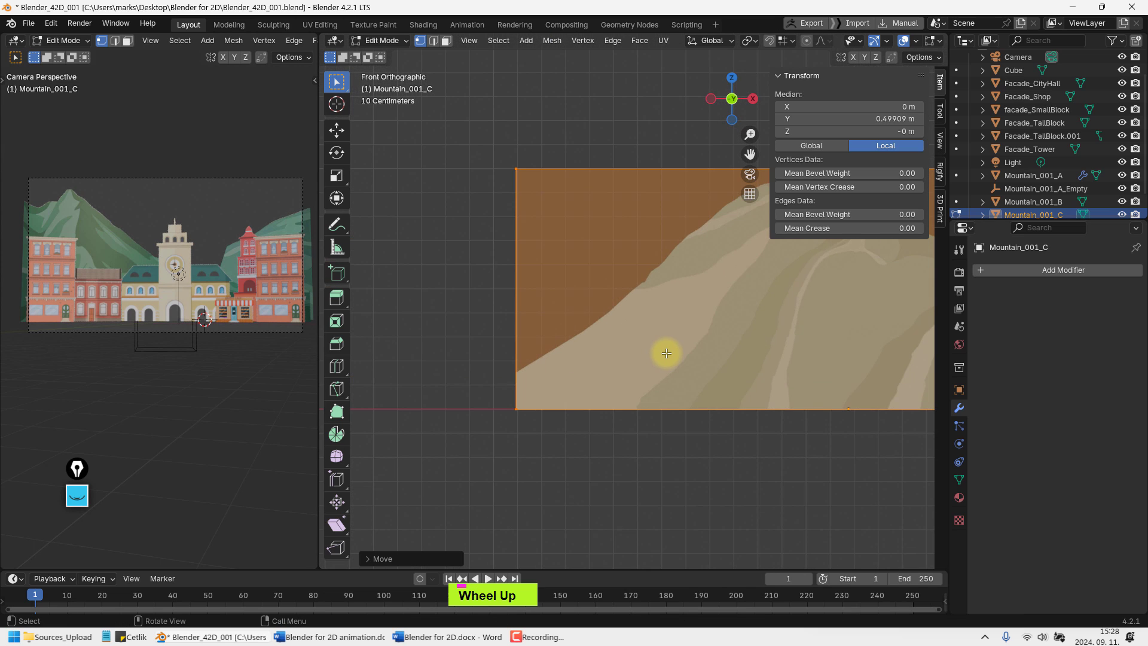
scroll(666, 353, down, 5)
key(Tab)
Scale Mountain_001_C up to about 44.8 m wide and 16.2 m high, and apply its rotation and scale
shift+middle_drag(717, 287, 570, 359)
scroll(648, 321, down, 3)
key(s)
click(725, 205)
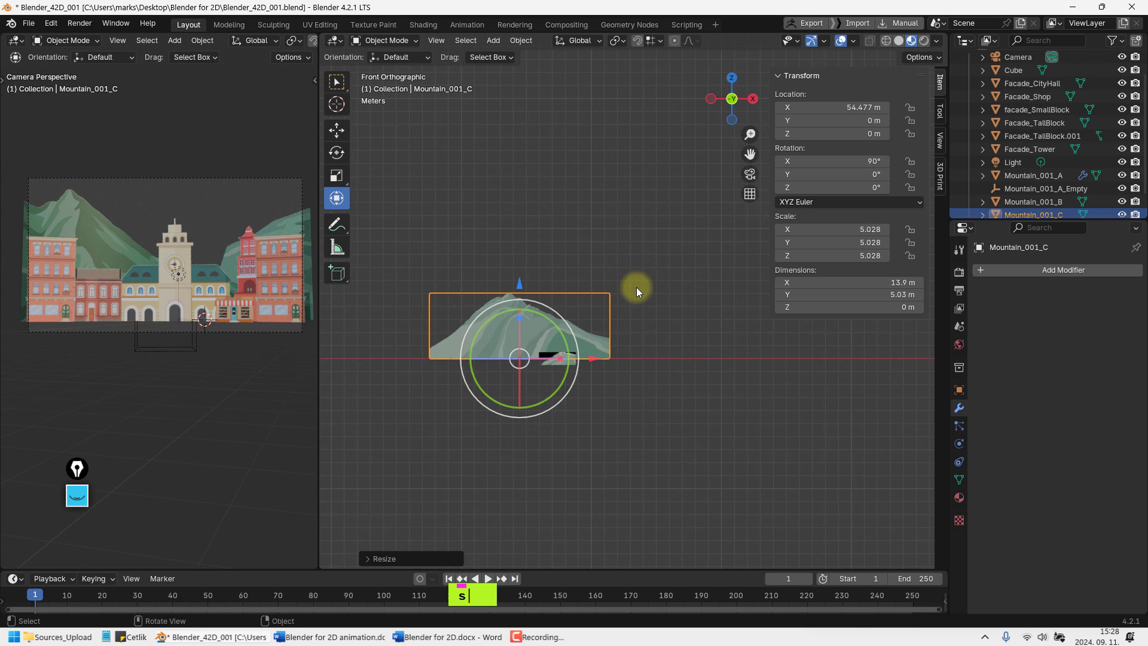
key(s)
right_click(740, 271)
scroll(680, 300, down, 4)
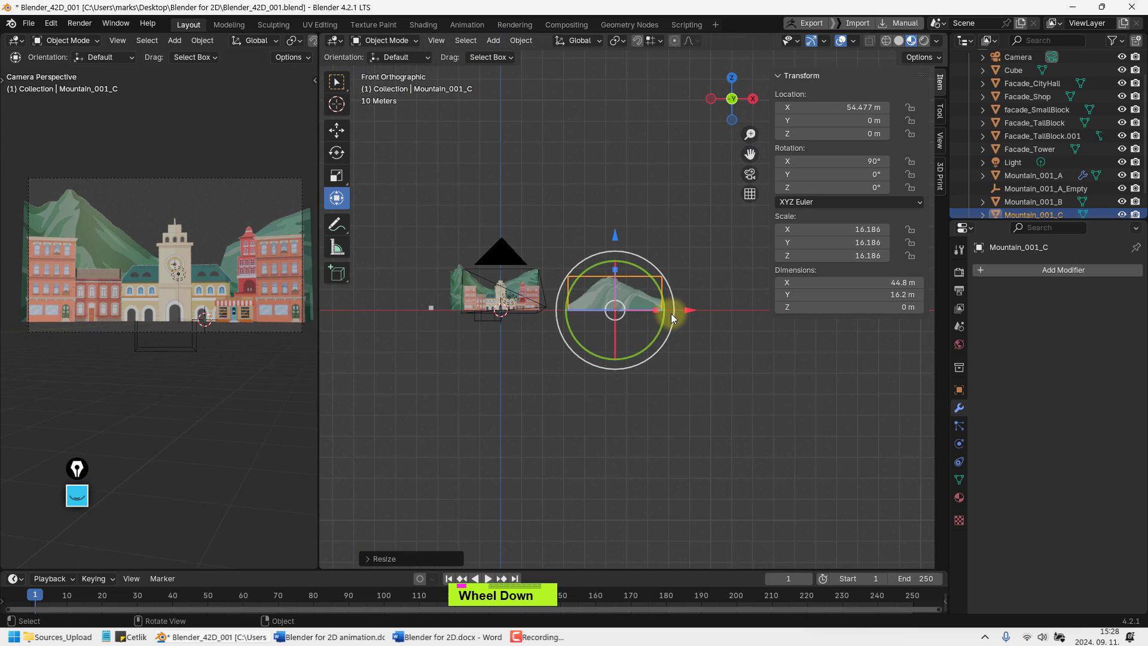
scroll(709, 275, up, 1)
shift+middle_drag(663, 288, 676, 313)
key(ctrl+a)
click(662, 320)
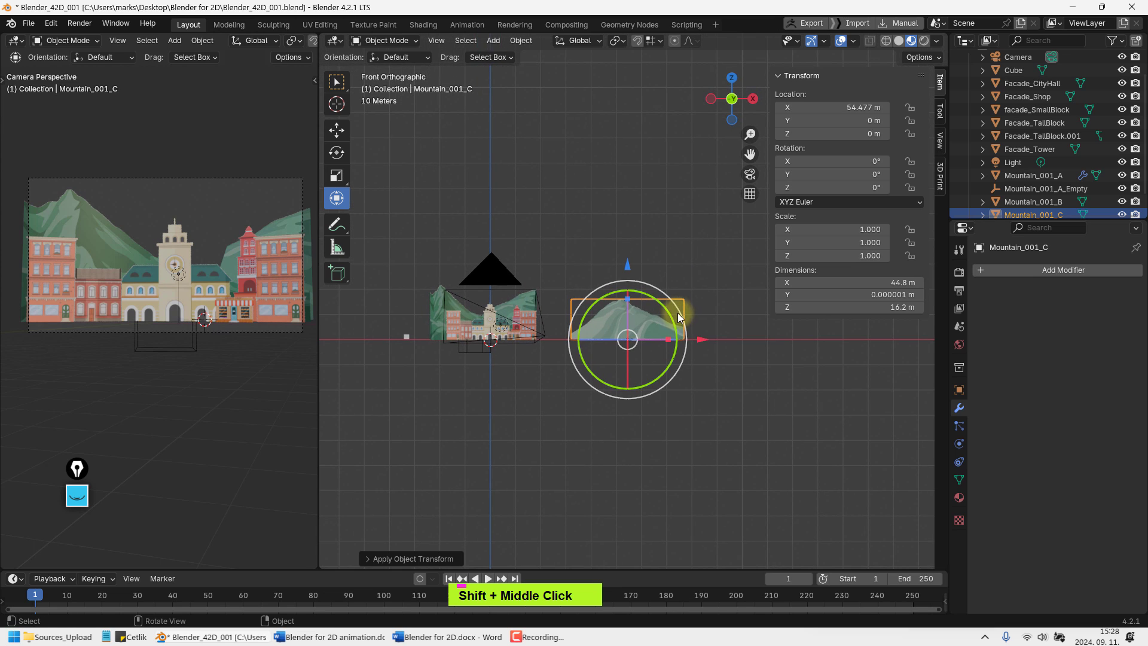
Move Mountain_001_C behind the other mountains, to about X -9.3 m and Y 46.4 m
drag(697, 338, 563, 339)
middle_drag(454, 199, 494, 322)
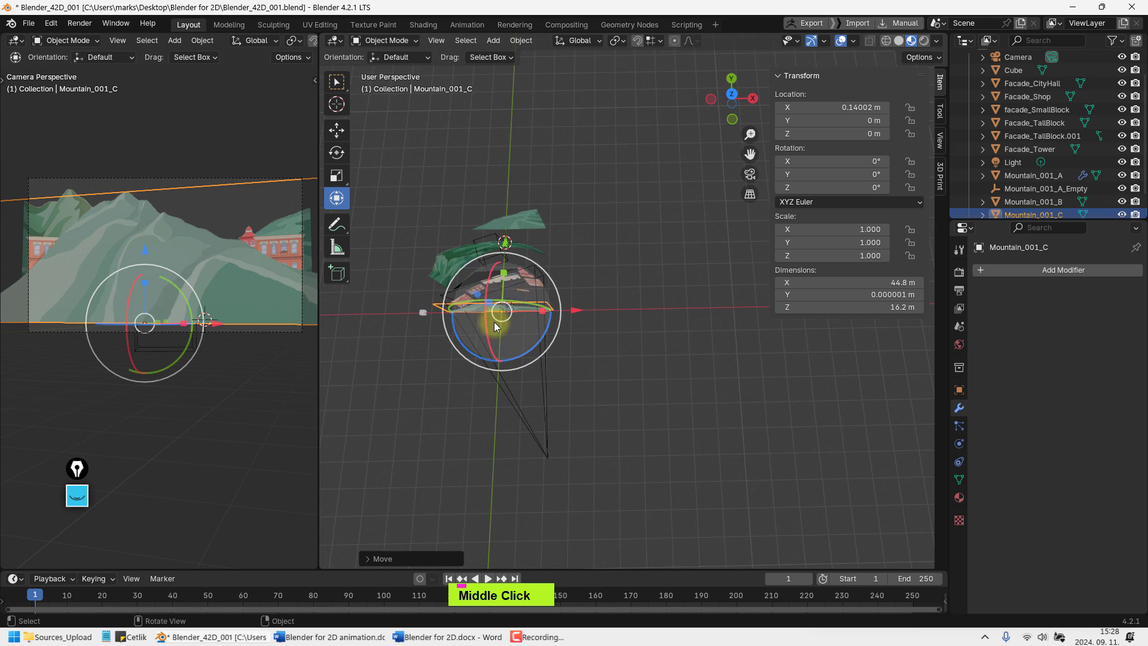
drag(509, 258, 515, 144)
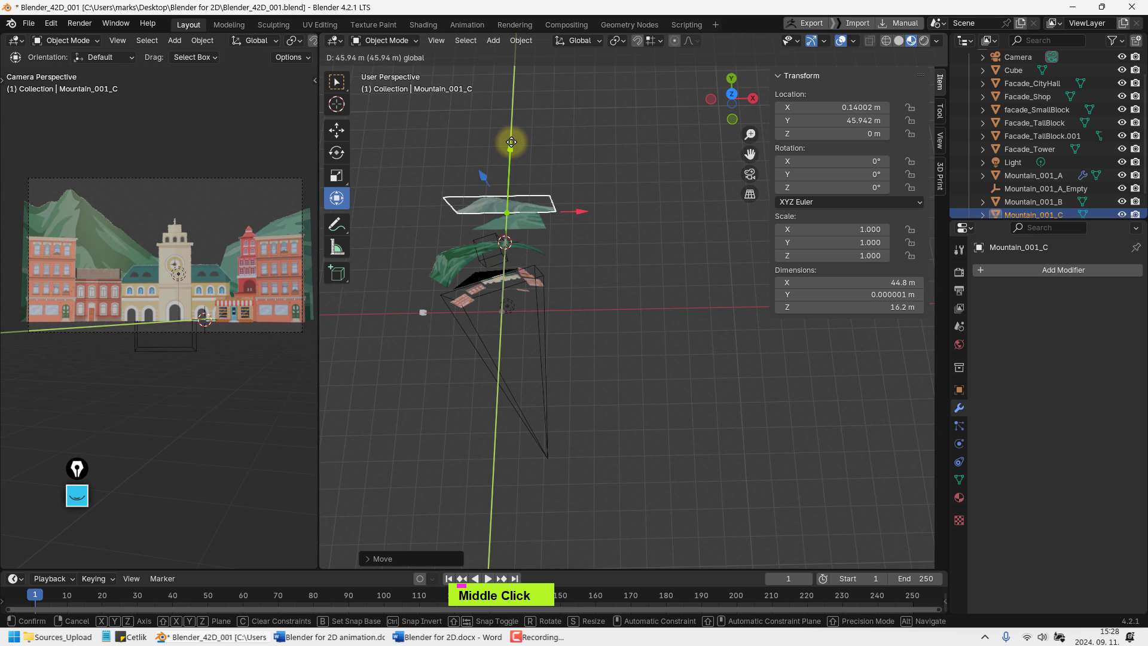
drag(581, 211, 551, 210)
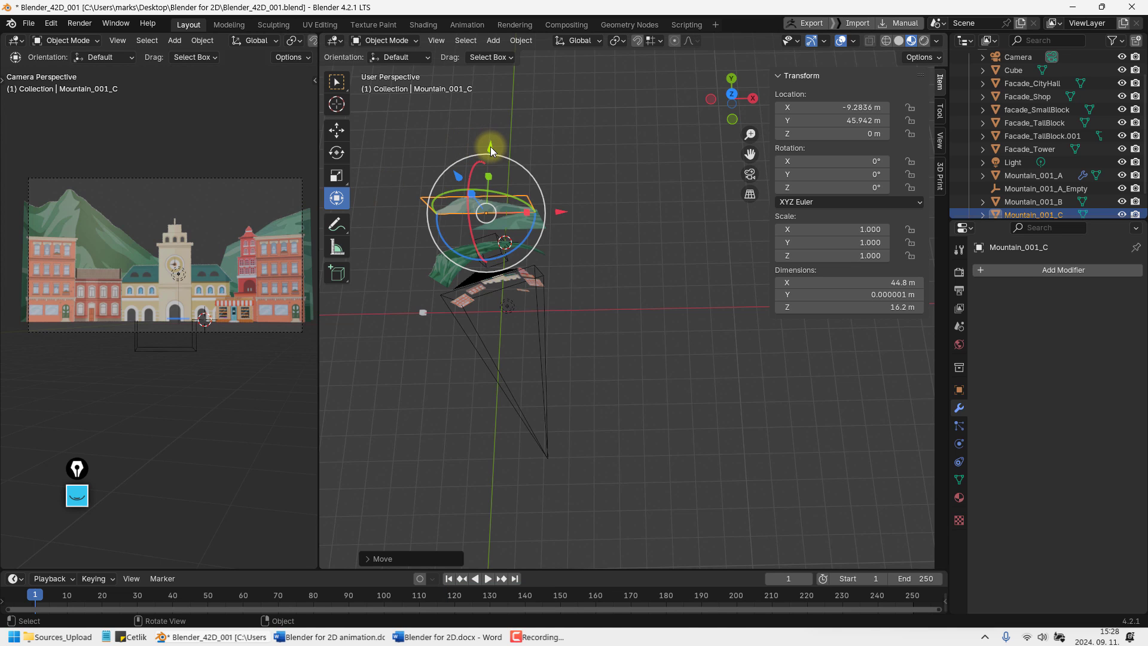
mouse_move(487, 146)
mouse_down()
mouse_move(479, 191)
mouse_move(487, 145)
mouse_up()
middle_click(496, 224)
middle_drag(496, 225, 628, 217)
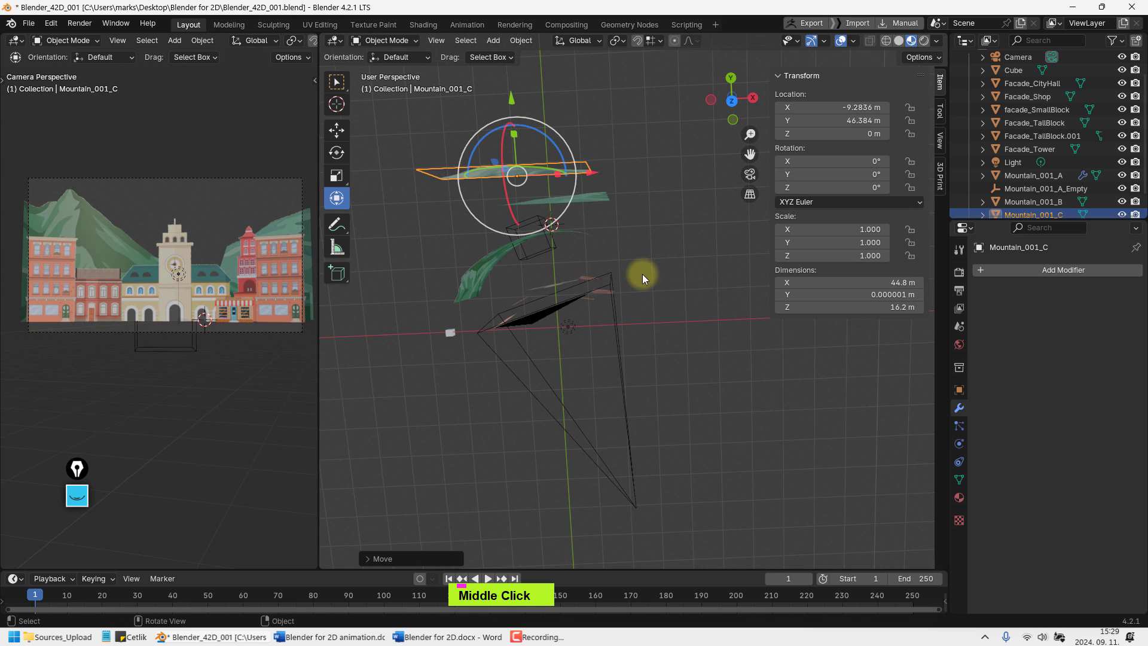
Rotate Mountain_001_C about 9.9° around the vertical axis
click(538, 637)
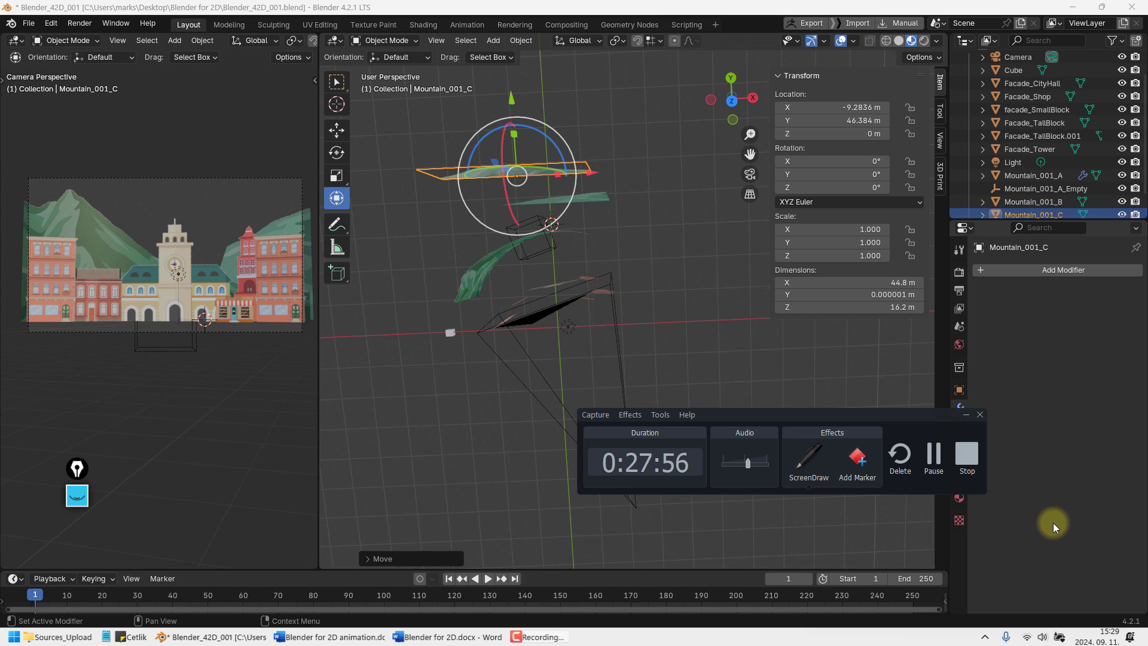
shift+middle_drag(673, 281, 590, 282)
key(r)
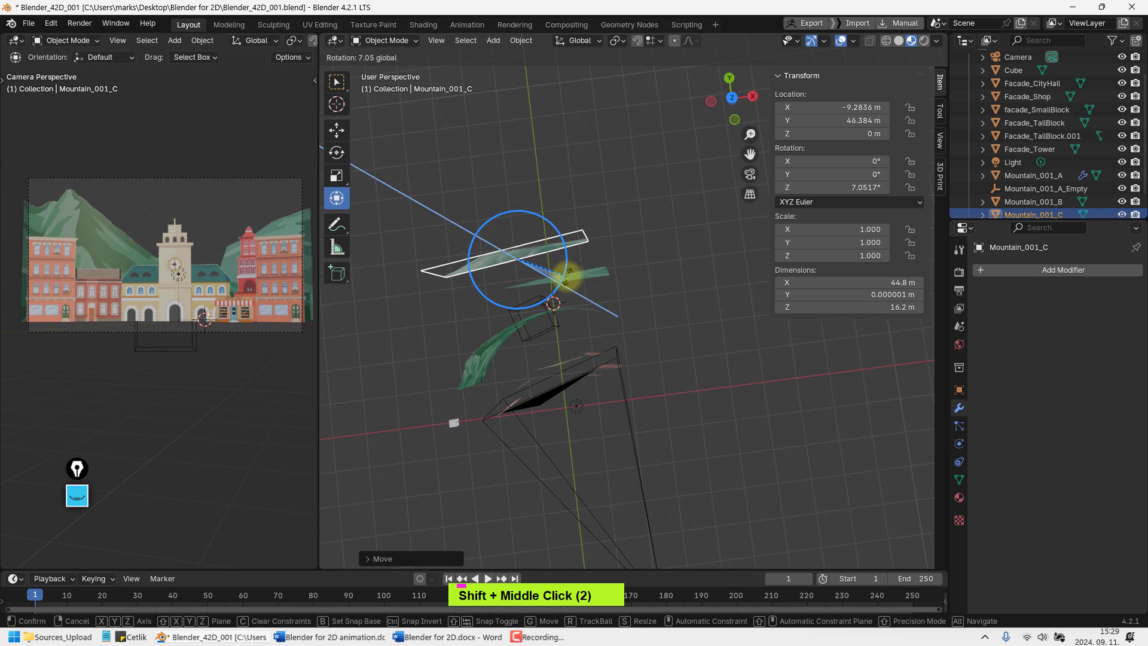
click(571, 276)
Set the camera lens clip end to 1000 m
scroll(676, 313, down, 3)
middle_drag(677, 313, 630, 282)
click(631, 408)
click(629, 409)
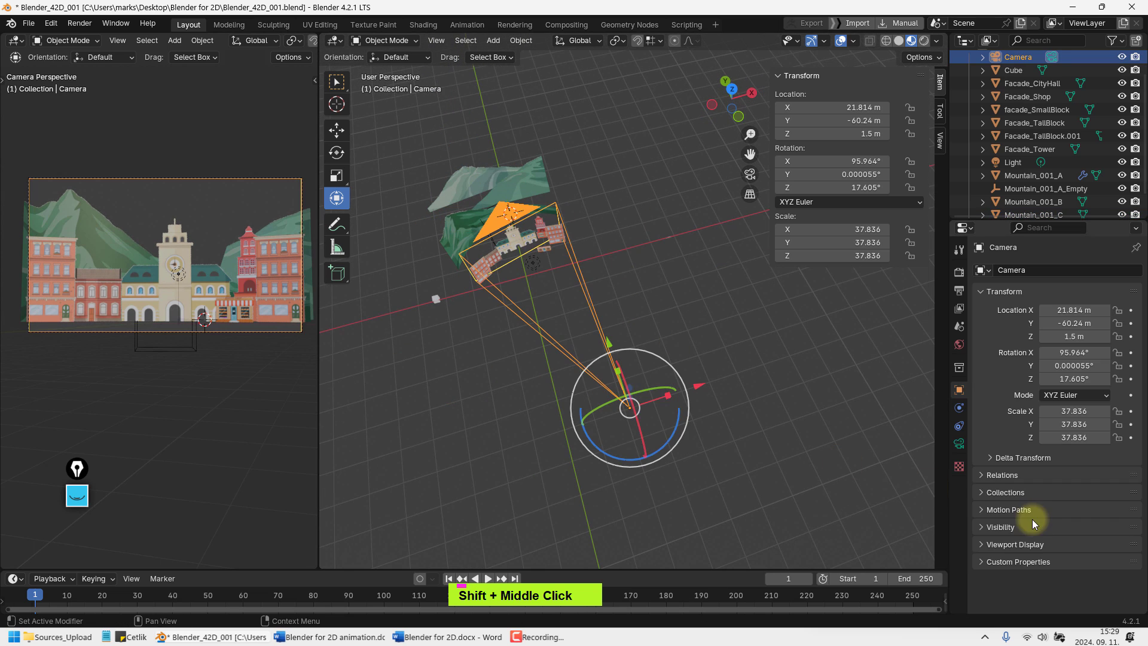
click(960, 448)
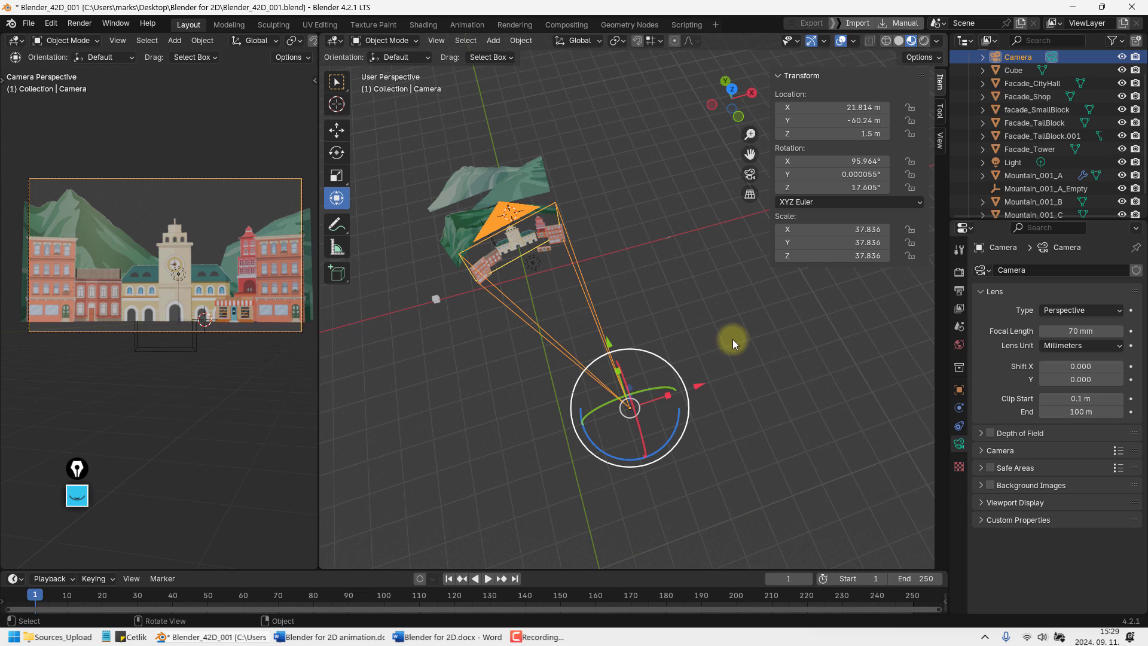
click(1070, 411)
text(1000)
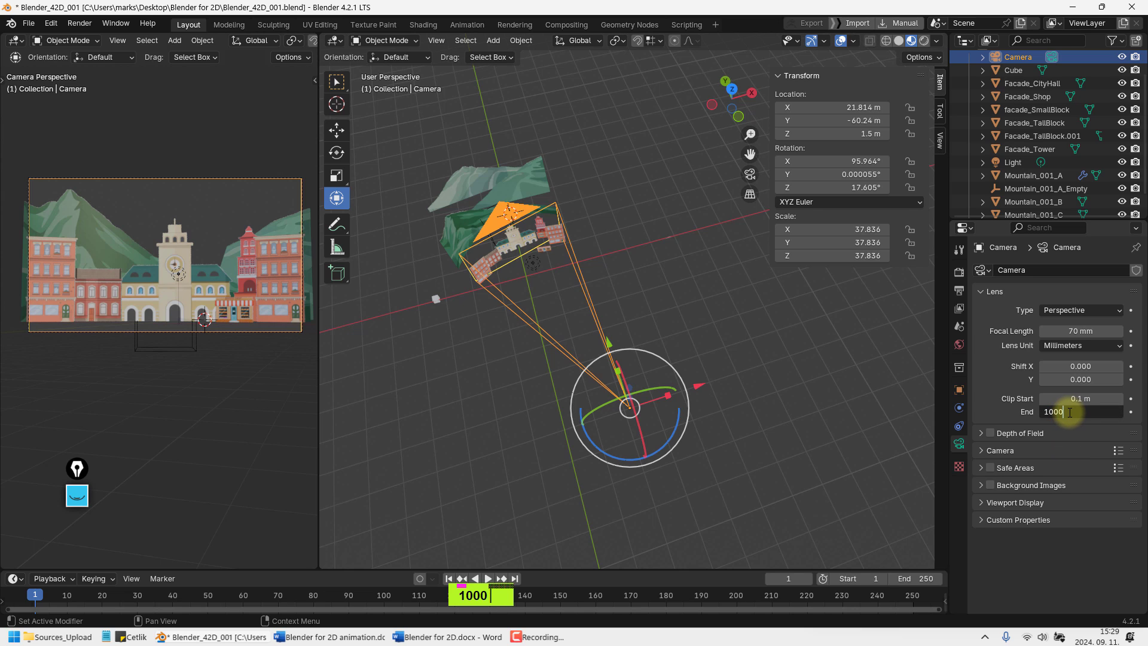
key(Return)
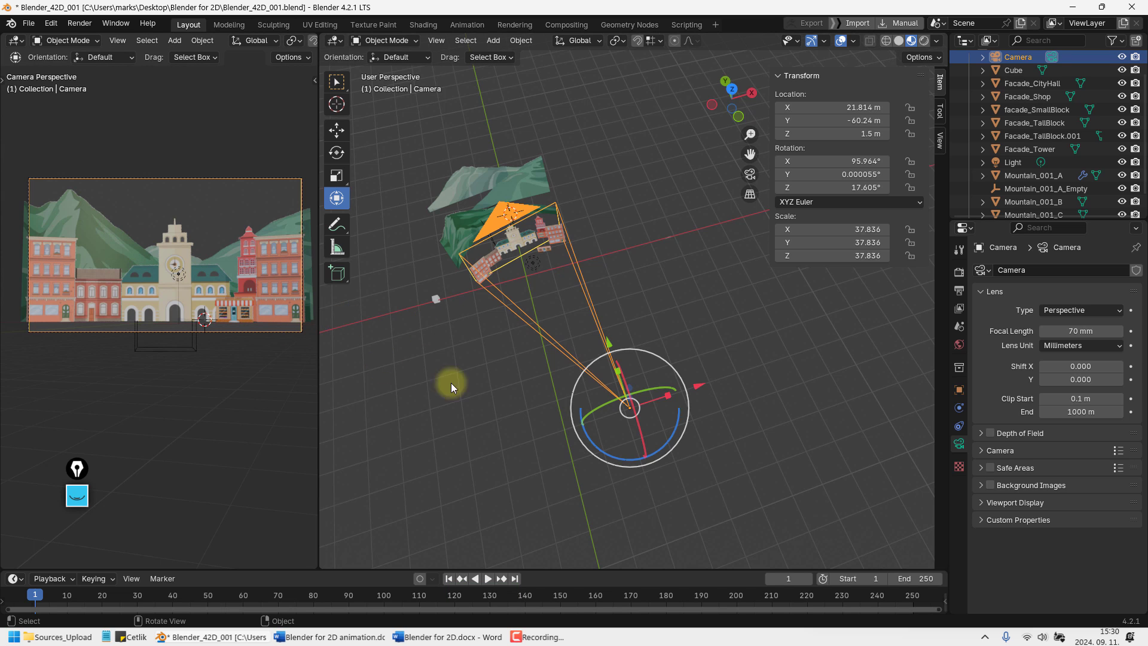
click(521, 194)
key(g)
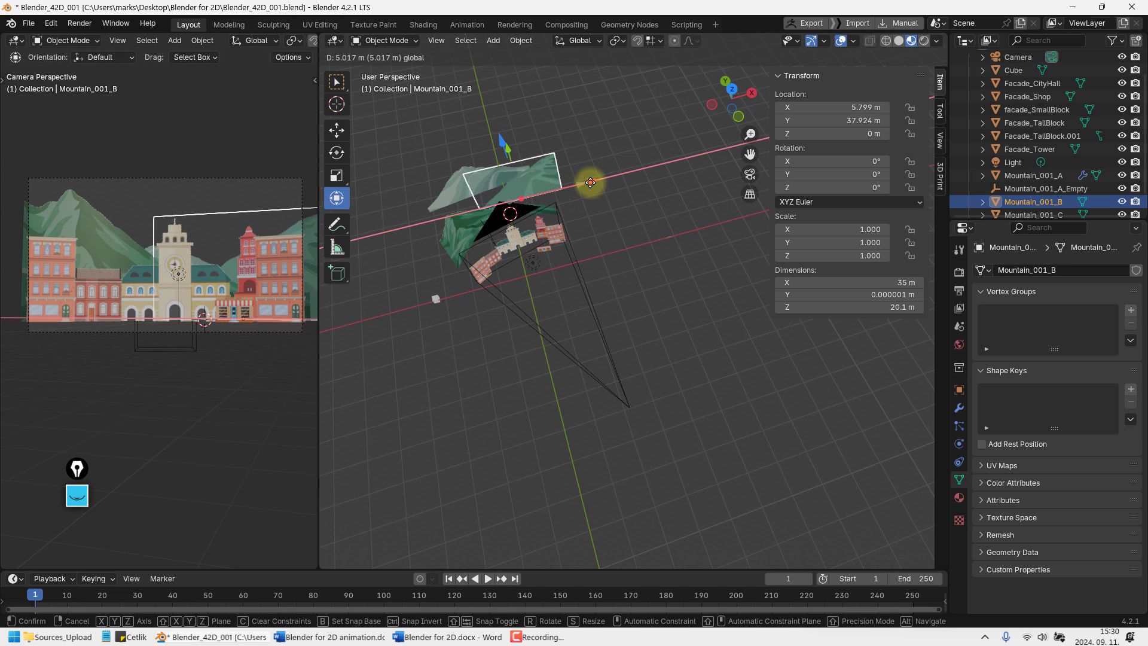
drag(590, 182, 592, 182)
key(ctrl+z)
middle_drag(455, 197, 459, 206)
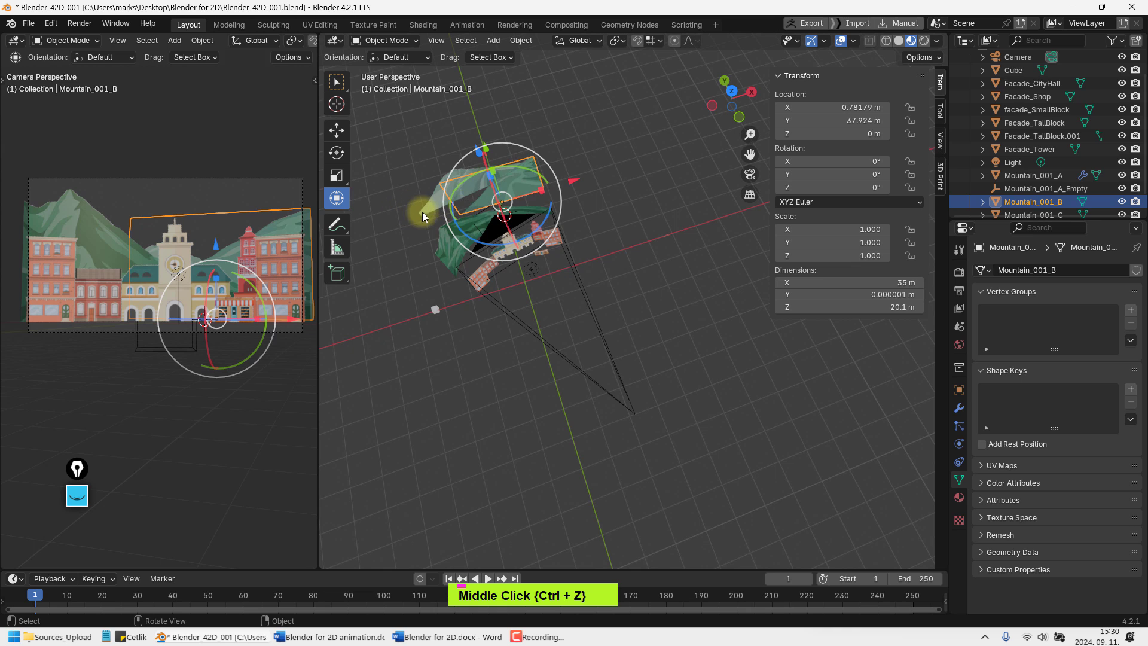
Move Mountain_001_C to about X -7.4 m and Y 47.2 m
click(425, 211)
key(g)
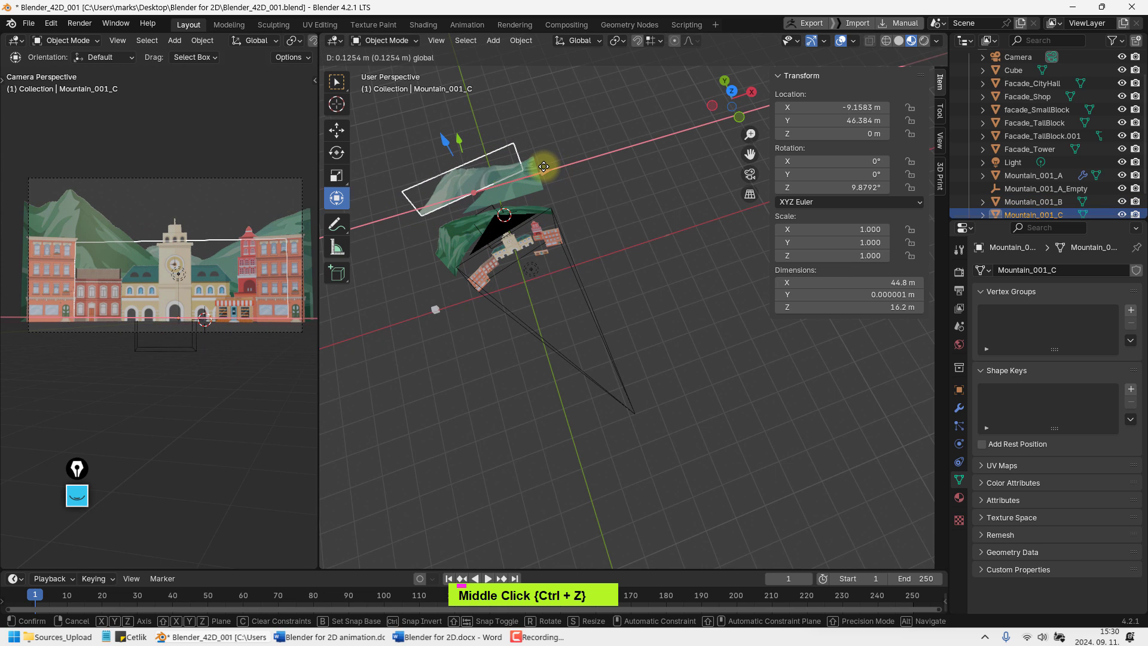
click(499, 150)
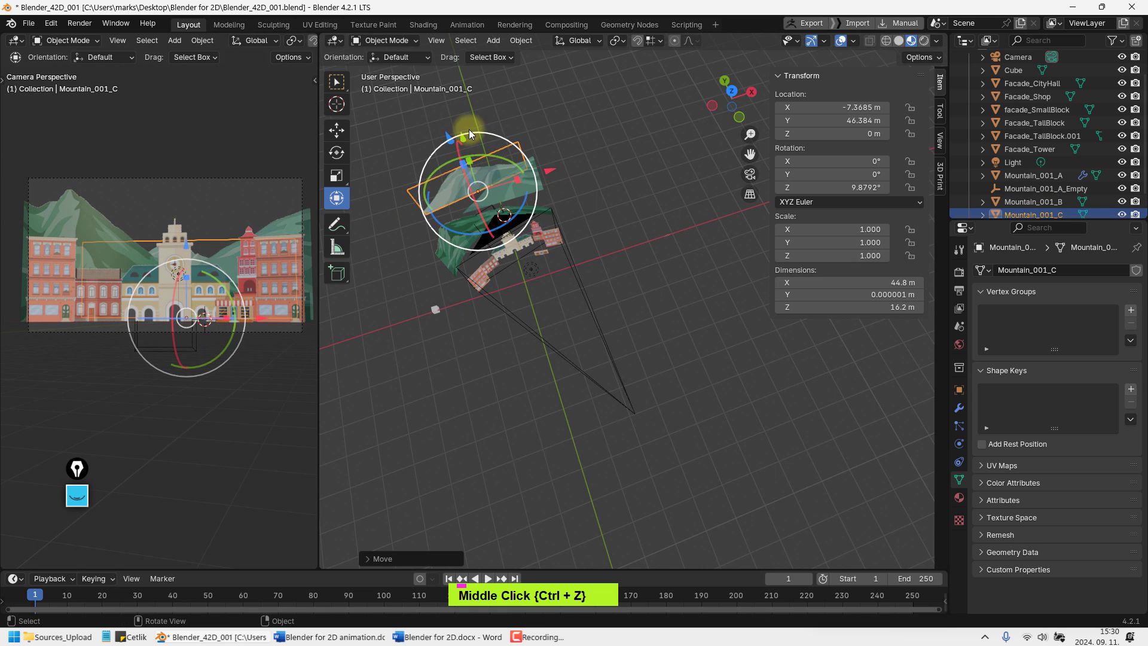
middle_drag(469, 134, 465, 161)
drag(437, 102, 439, 97)
Scale Mountain_001_C up to about 55.9 m wide and 20.2 m high, and shift it along X to about -13.7 m
key(s)
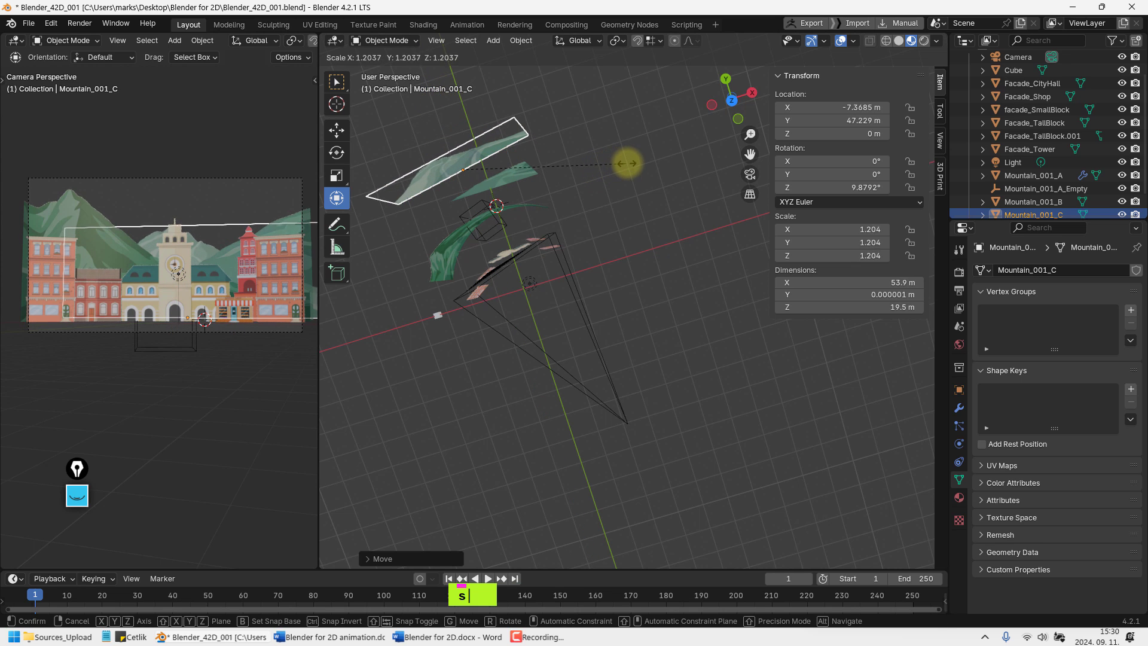
click(628, 160)
drag(536, 146, 516, 151)
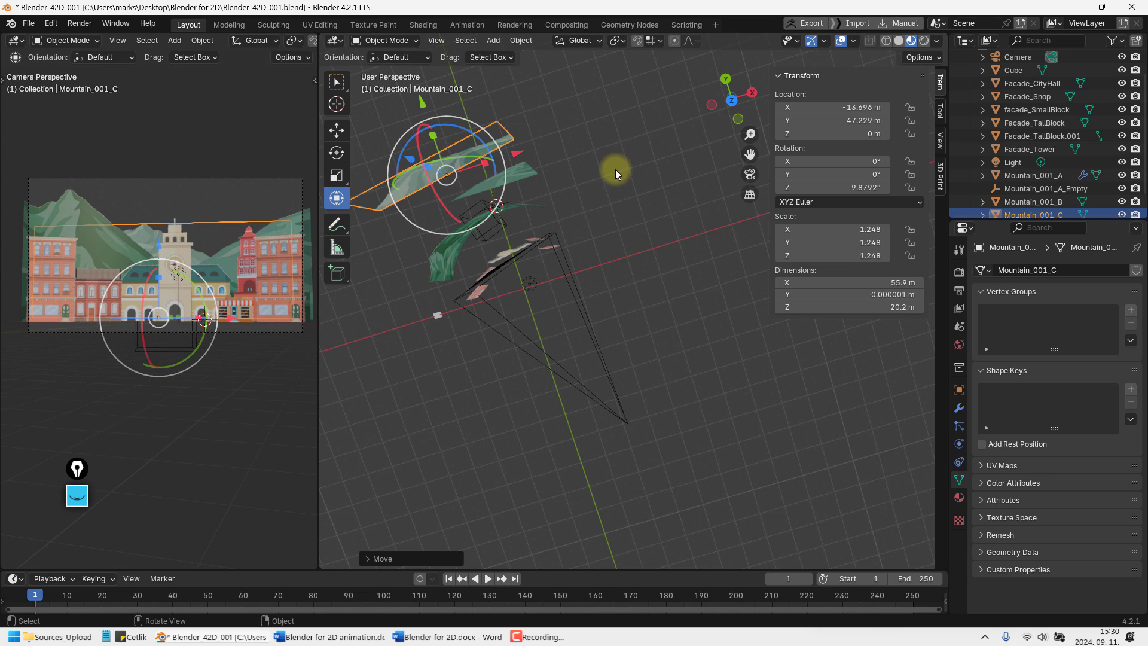
Raise the mesh of the next, still small mountain plane about 0.5 m along Z in Edit Mode so its bottom edge sits on the origin
middle_drag(645, 176, 536, 324)
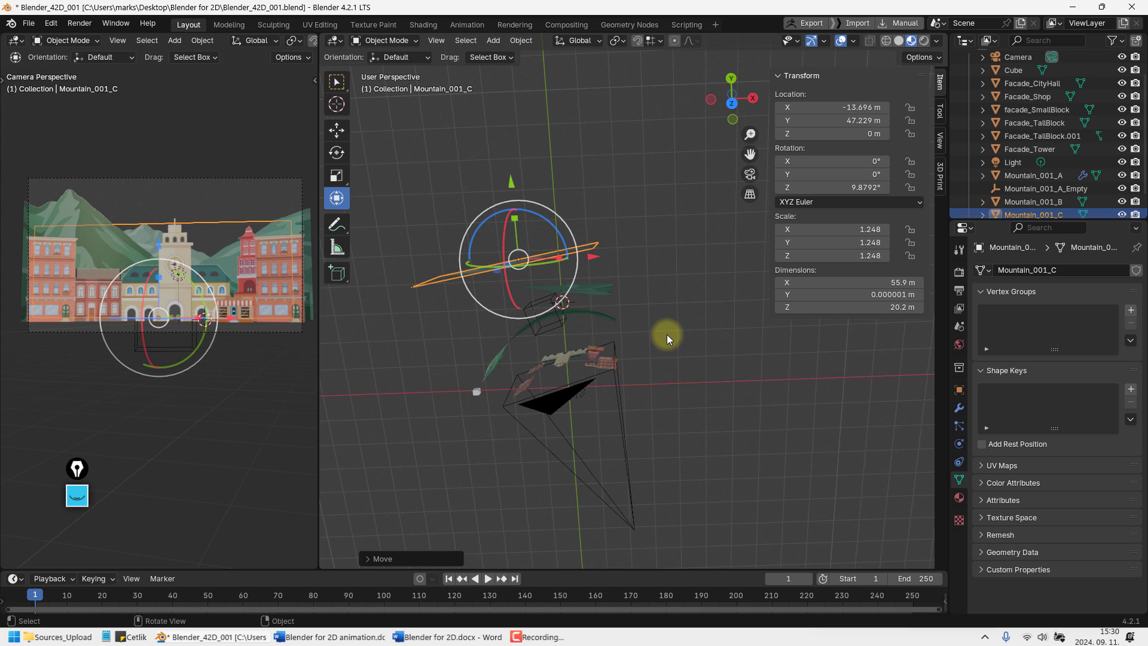
middle_drag(662, 318, 654, 277)
scroll(666, 354, down, 2)
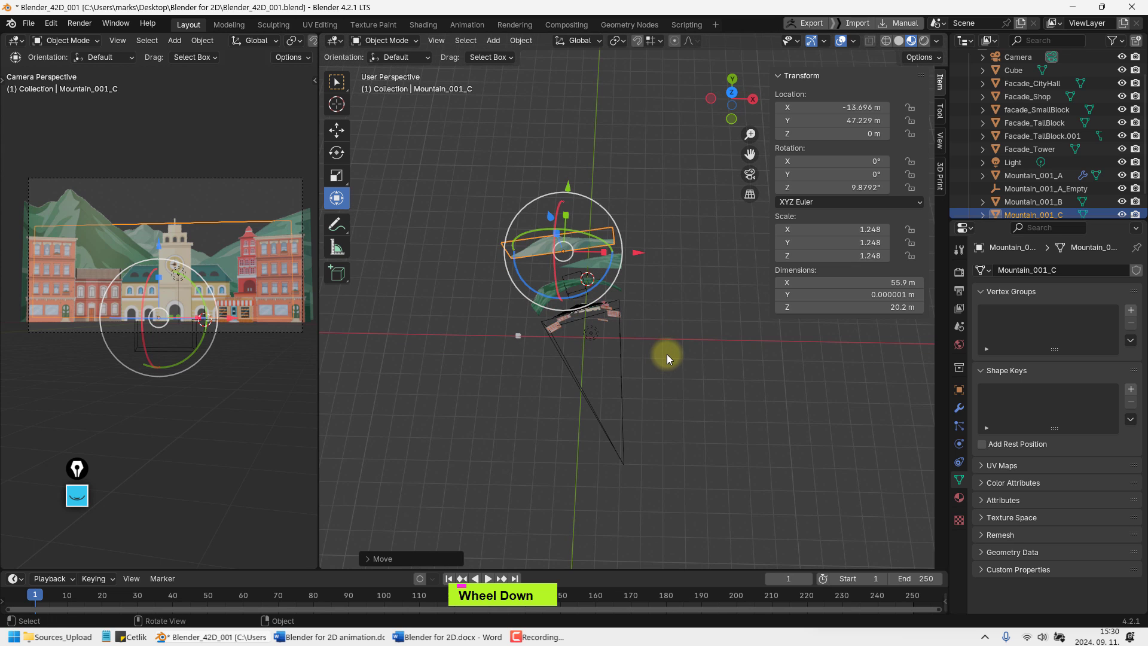
middle_drag(666, 354, 734, 353)
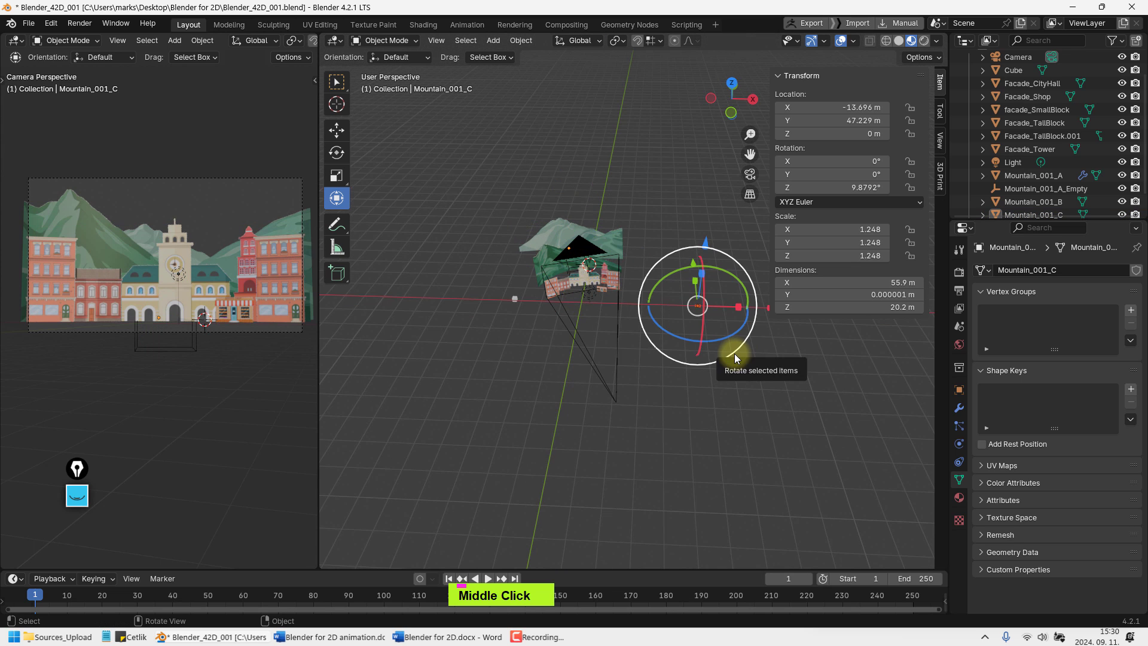
key(1)
key(KP_Decimal)
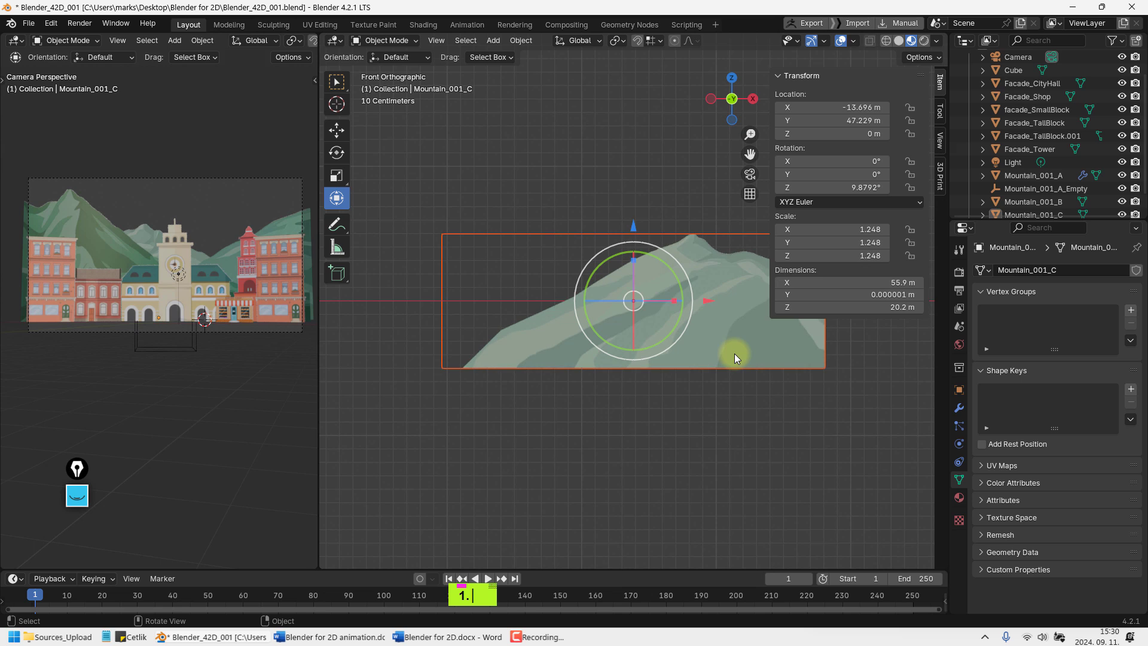
key(Tab)
key(g)
key(z)
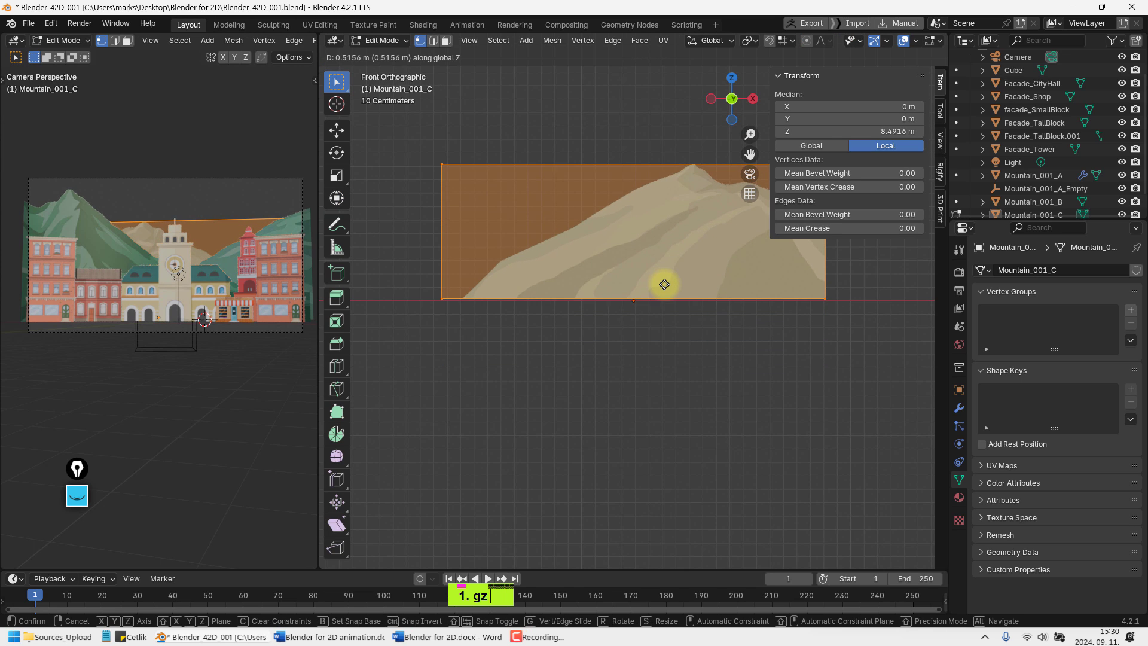
click(667, 286)
key(Tab)
Enlarge the small mountain plane freehand in the front view
key(s)
scroll(664, 311, down, 4)
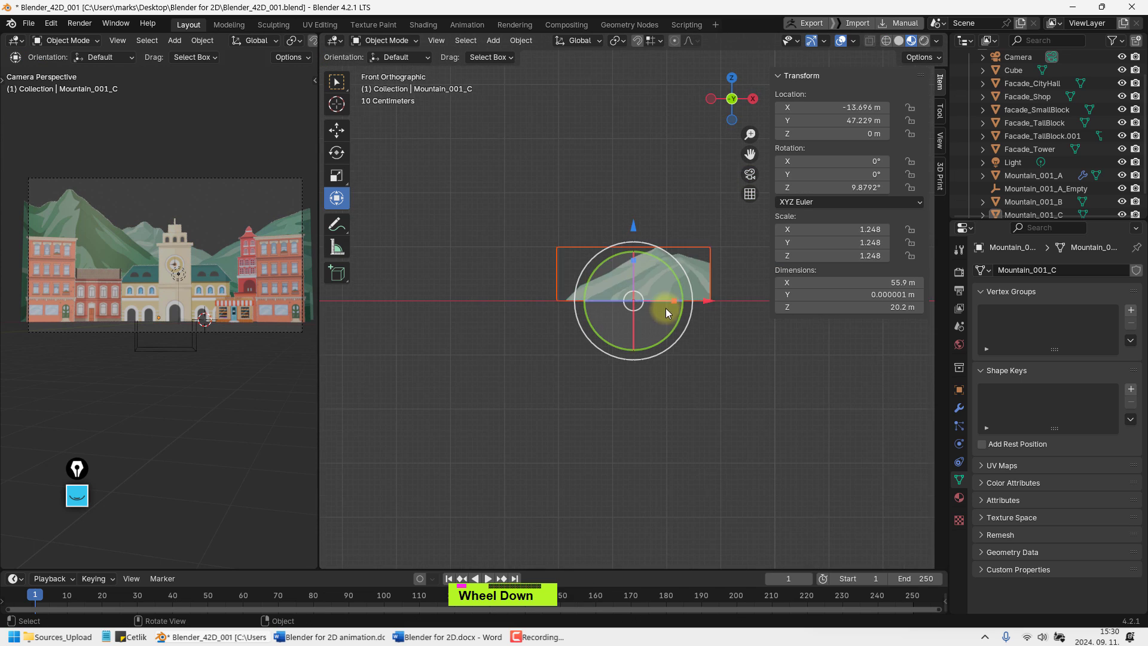
click(709, 184)
scroll(602, 336, down, 10)
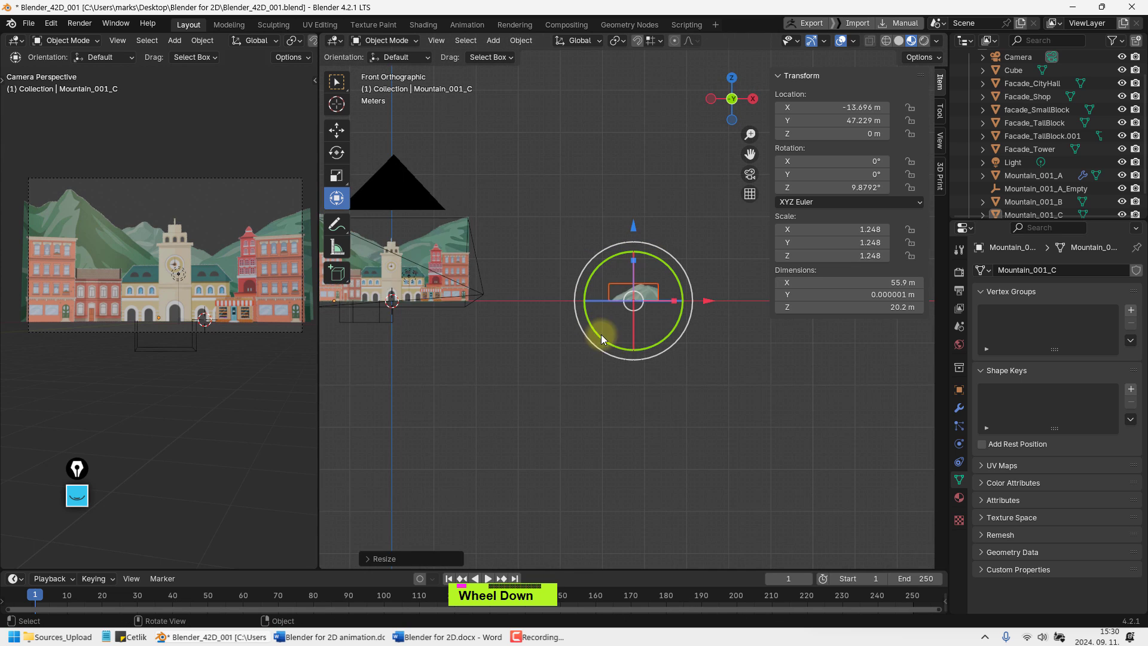
key(s)
click(669, 262)
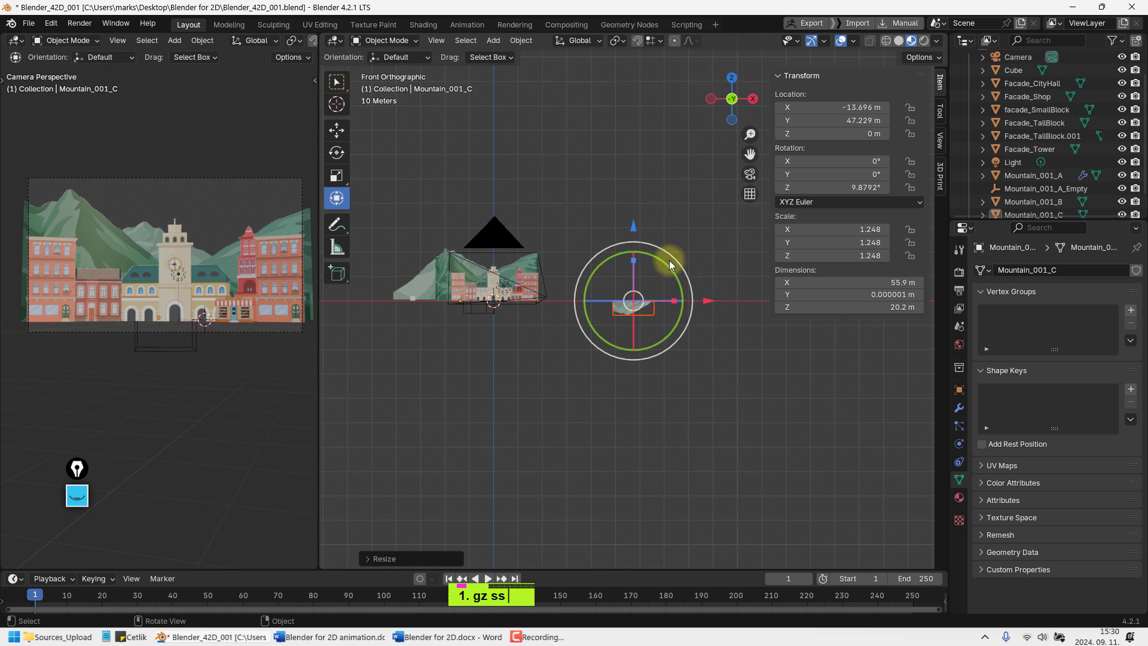
key(ctrl+z)
Scale the mountain plane up further to nearly the width of the existing mountain and city group, and apply its rotation and scale
key(s)
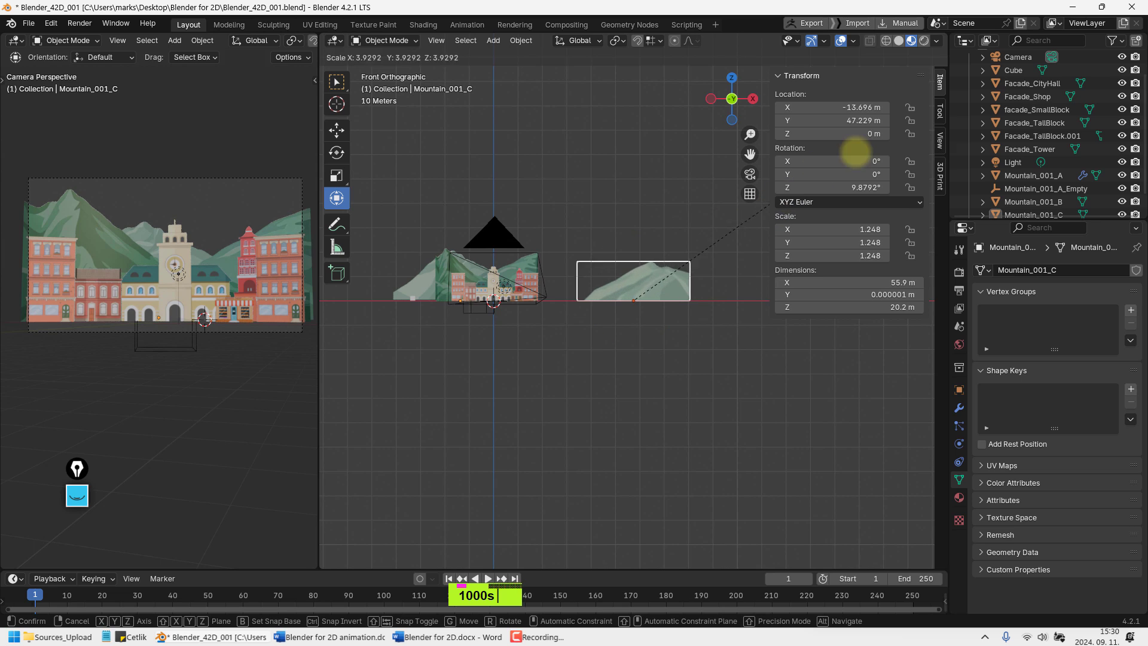
click(721, 309)
key(s)
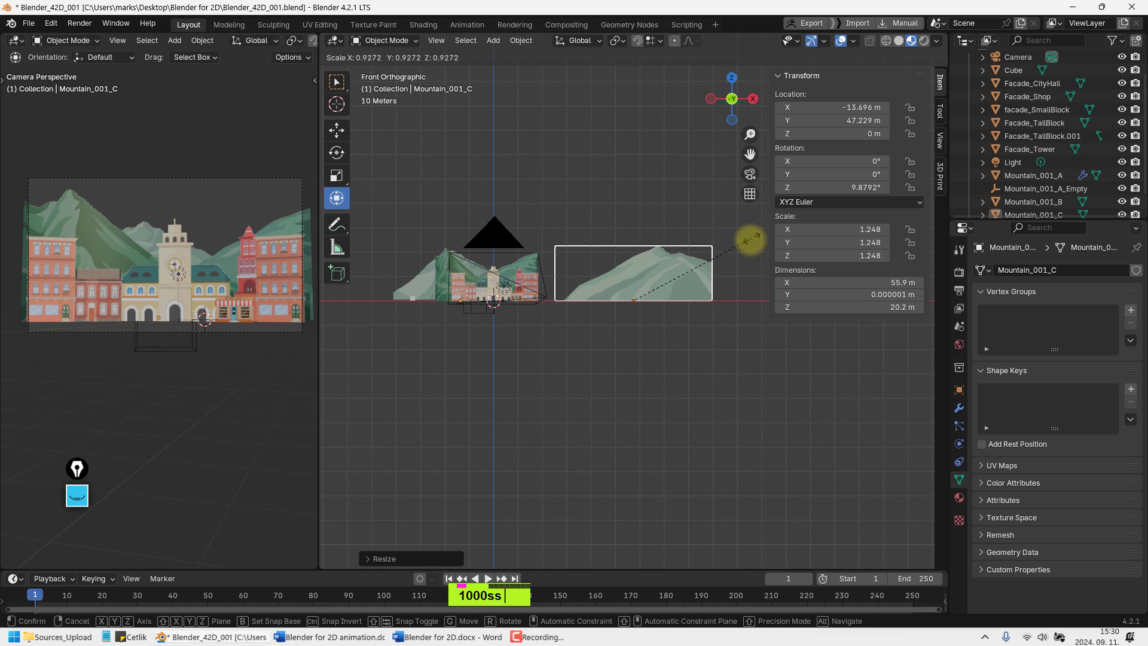
click(740, 247)
key(ctrl+a)
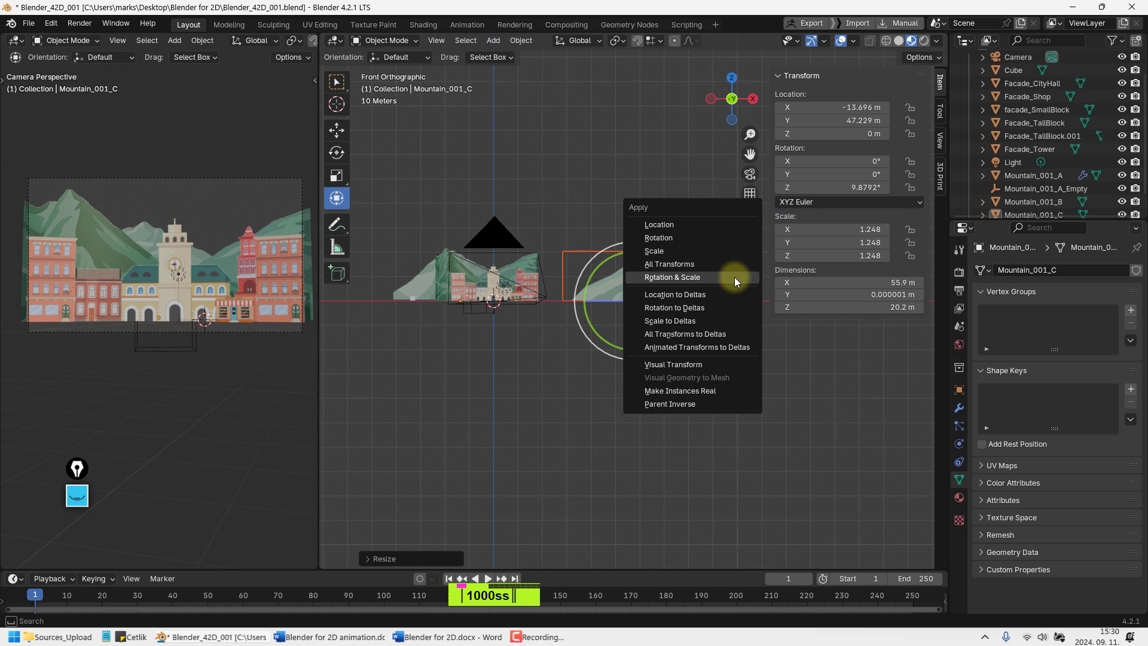
click(734, 277)
Move the enlarged mountain plane behind Mountain_001_C as the farthest layer, and check the composition through the camera
middle_drag(734, 277, 721, 426)
drag(625, 236, 631, 152)
drag(687, 199, 596, 225)
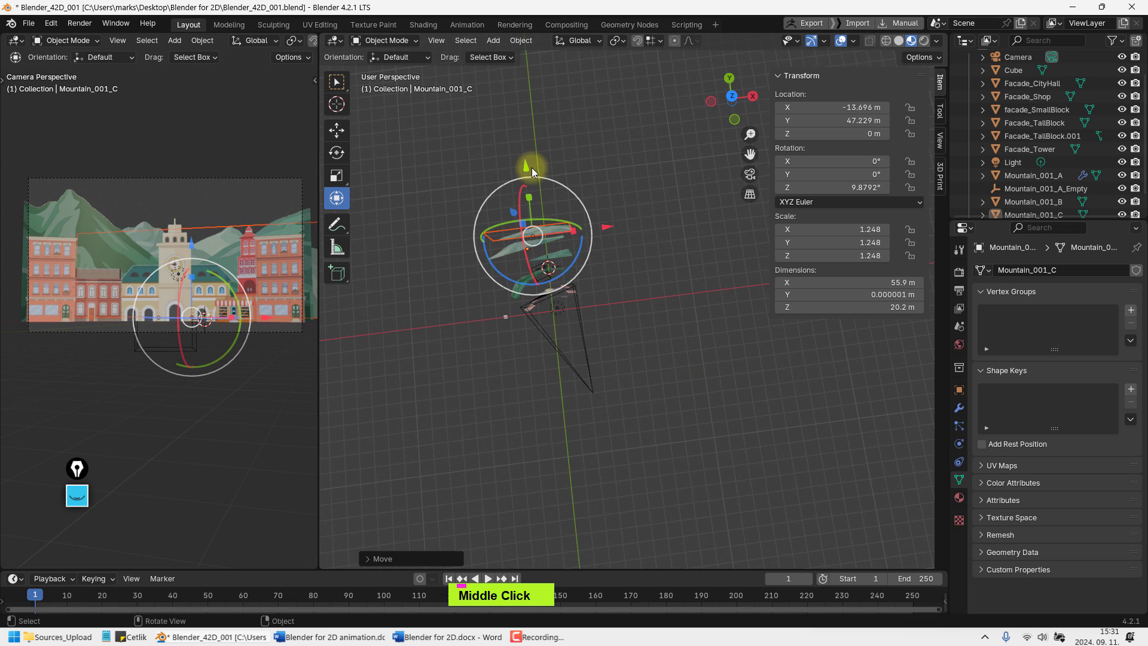
drag(530, 167, 526, 150)
drag(606, 211, 594, 213)
drag(518, 152, 515, 140)
drag(595, 197, 590, 201)
click(701, 385)
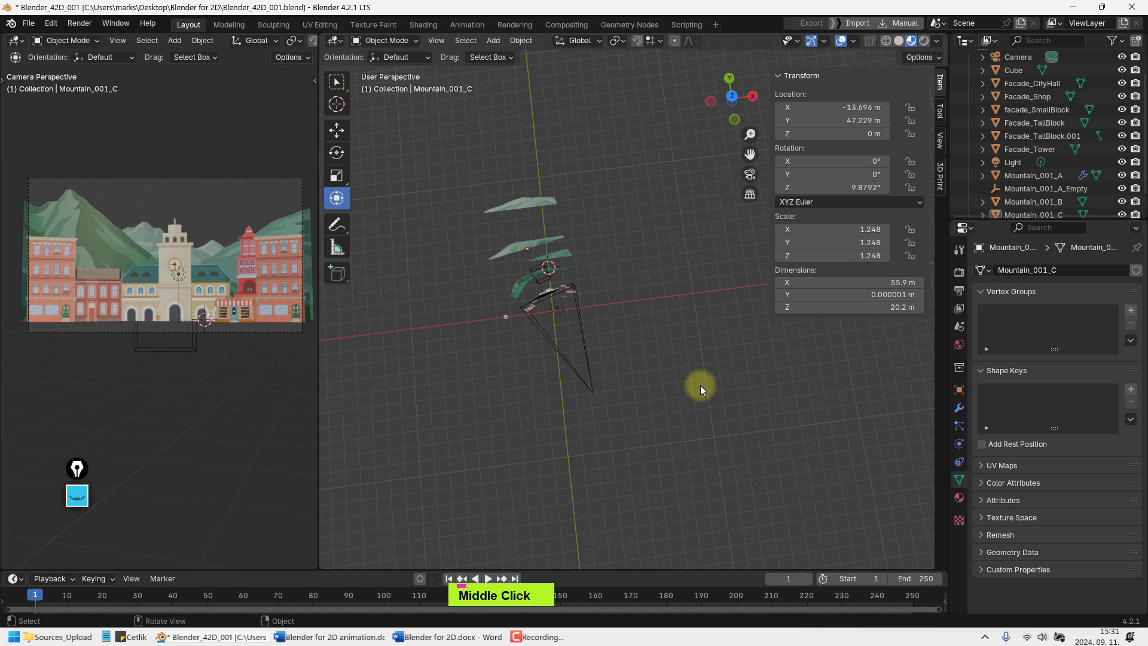
key(KP_0)
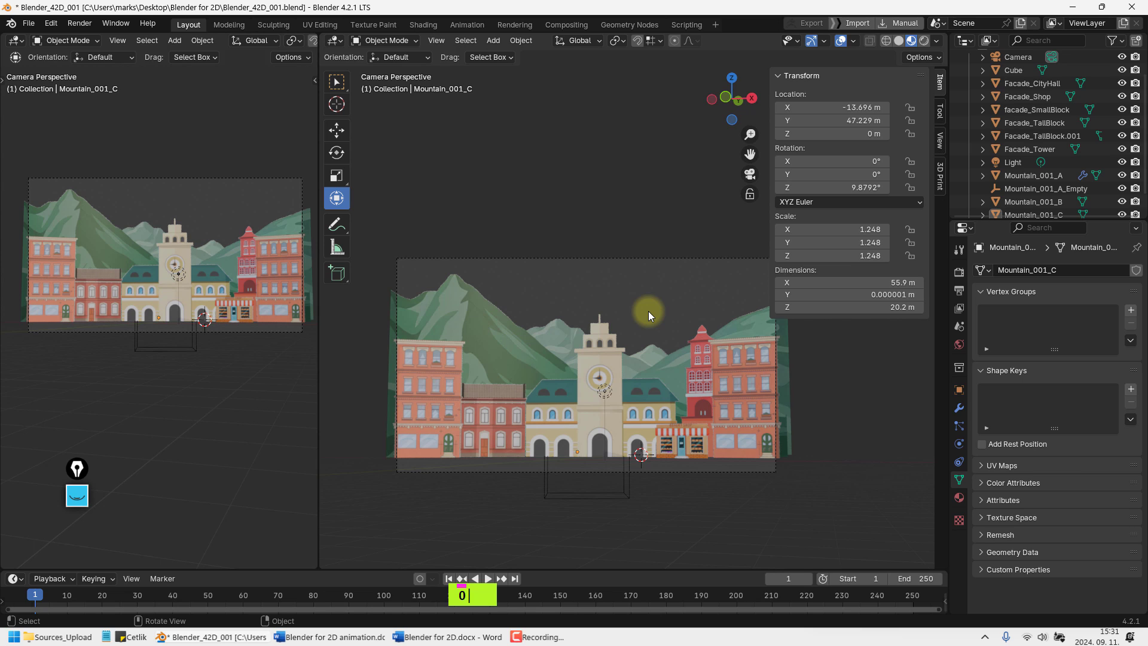
key(Escape)
Open the add-ons list in the preferences and clear its "dynam" search filter
key(ctrl+comma)
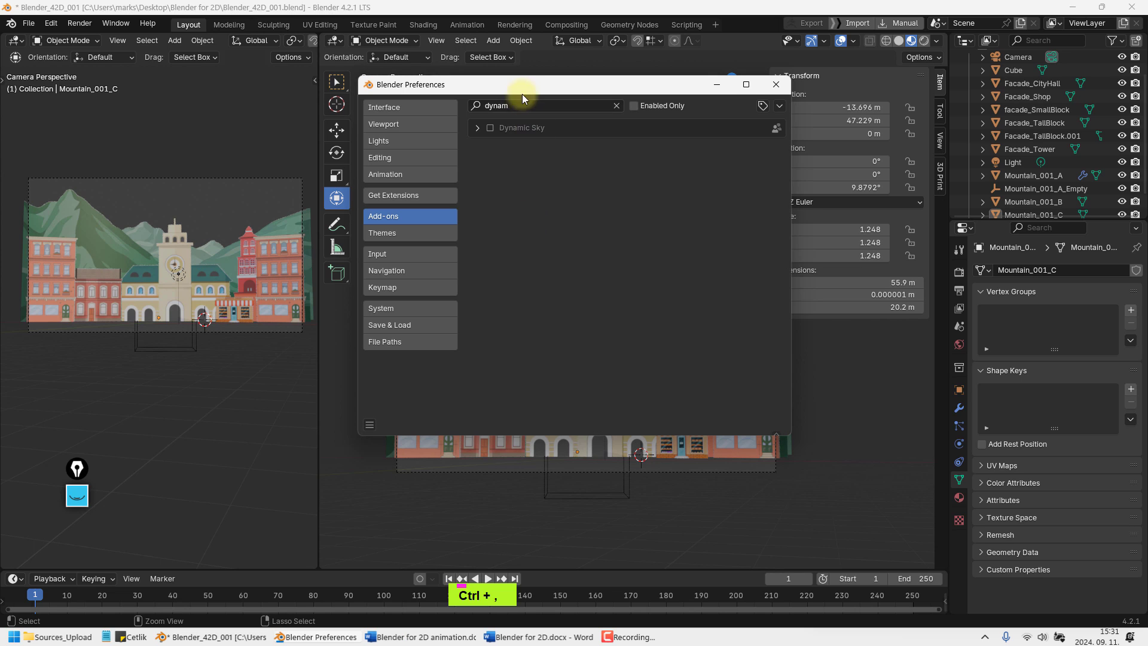
drag(522, 94, 513, 133)
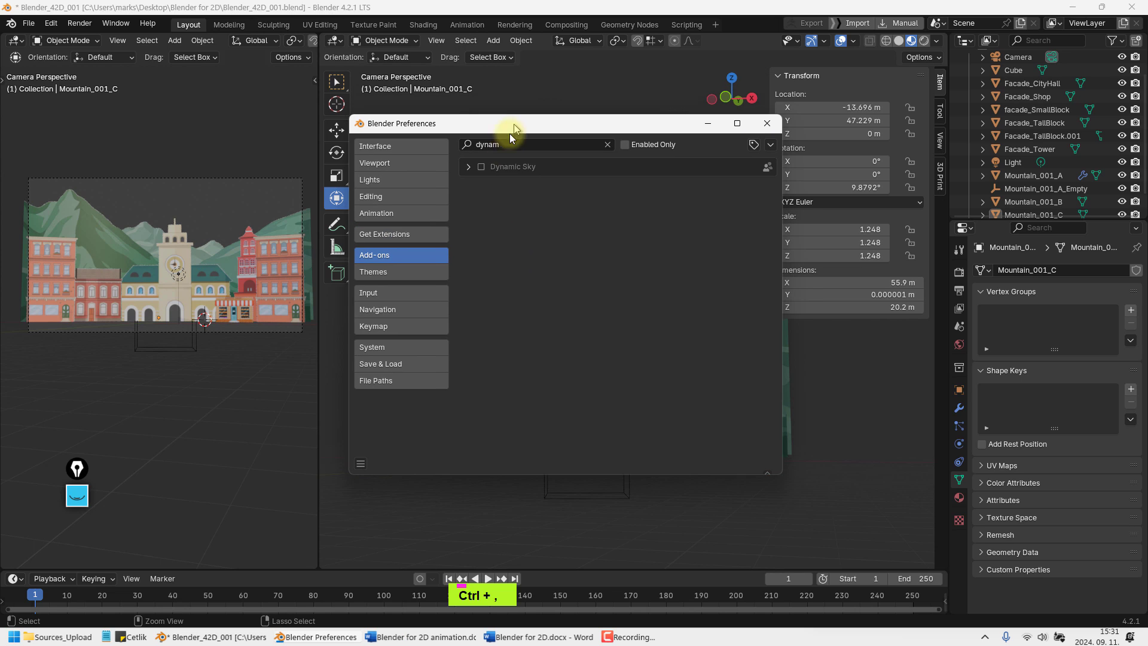
click(380, 235)
click(381, 256)
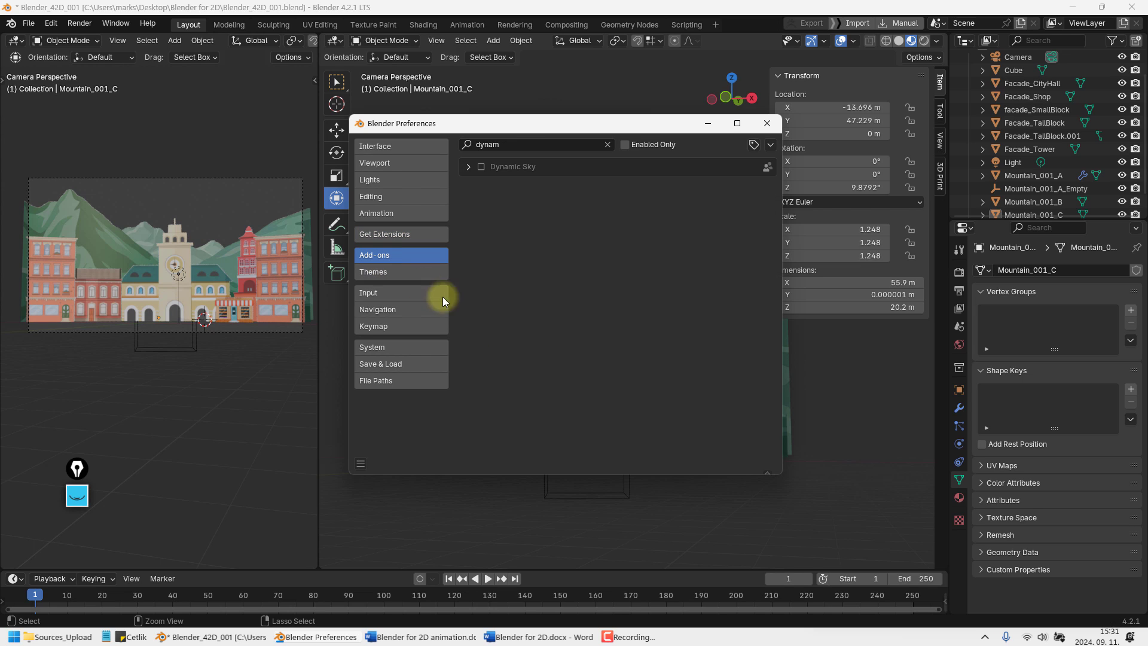
click(607, 144)
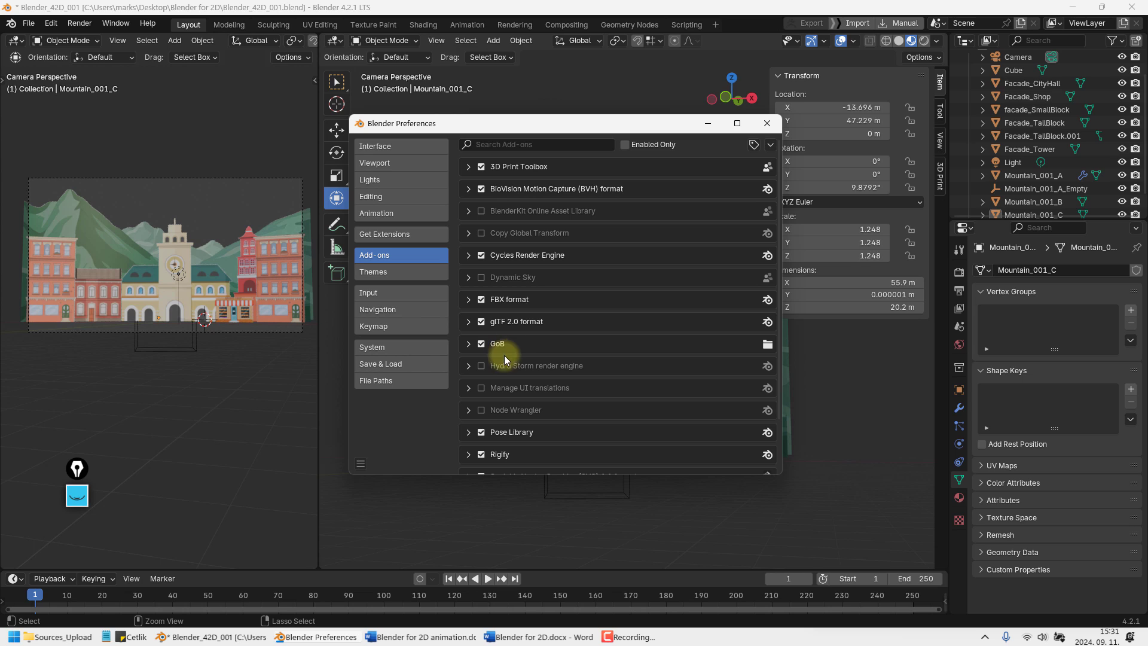
Collapse the Installed and Available groups of the extensions list, and inspect its type filter and repository options
click(400, 235)
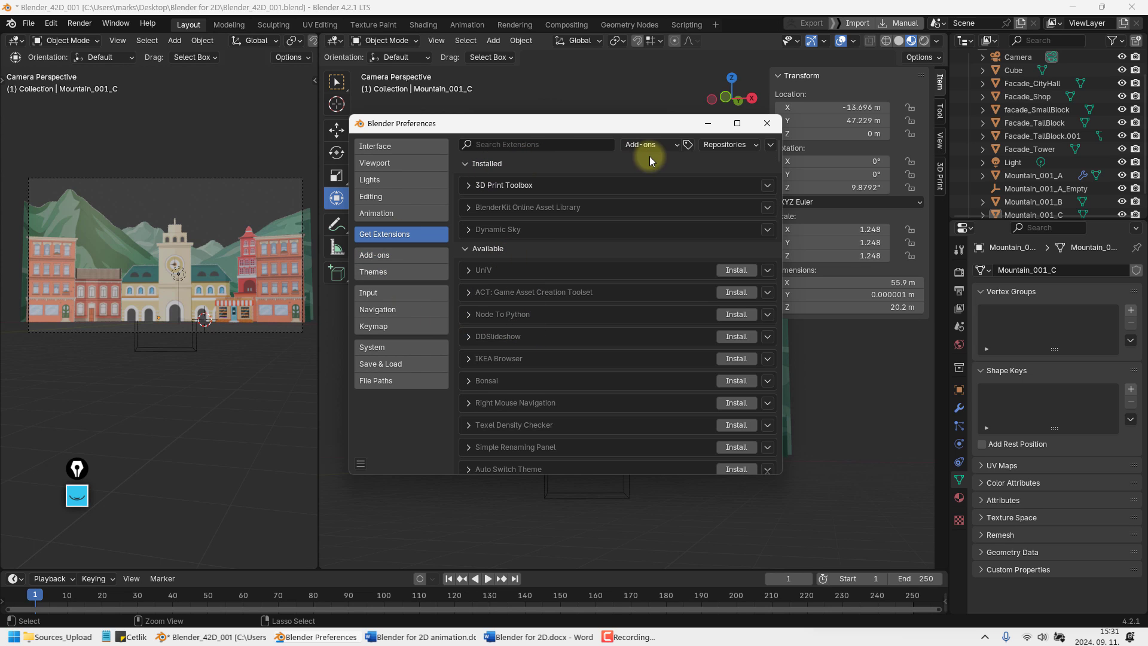
click(487, 163)
click(503, 181)
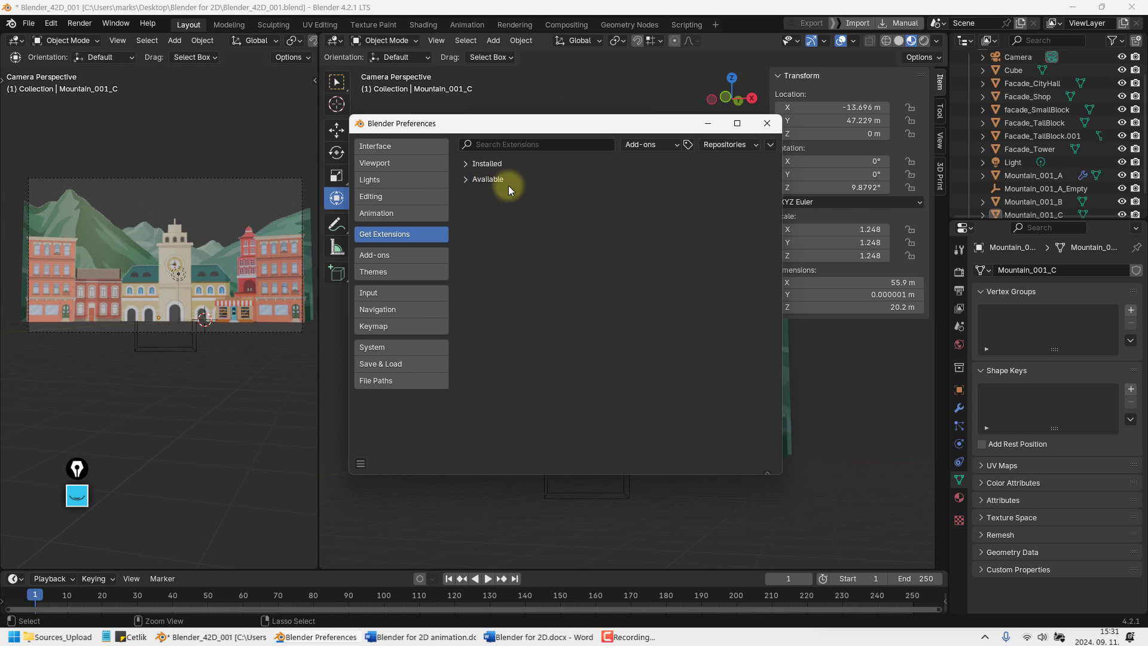
click(643, 146)
click(723, 148)
click(723, 148)
Look through the list of available extensions for a sky add-on, and collapse the list again
click(394, 255)
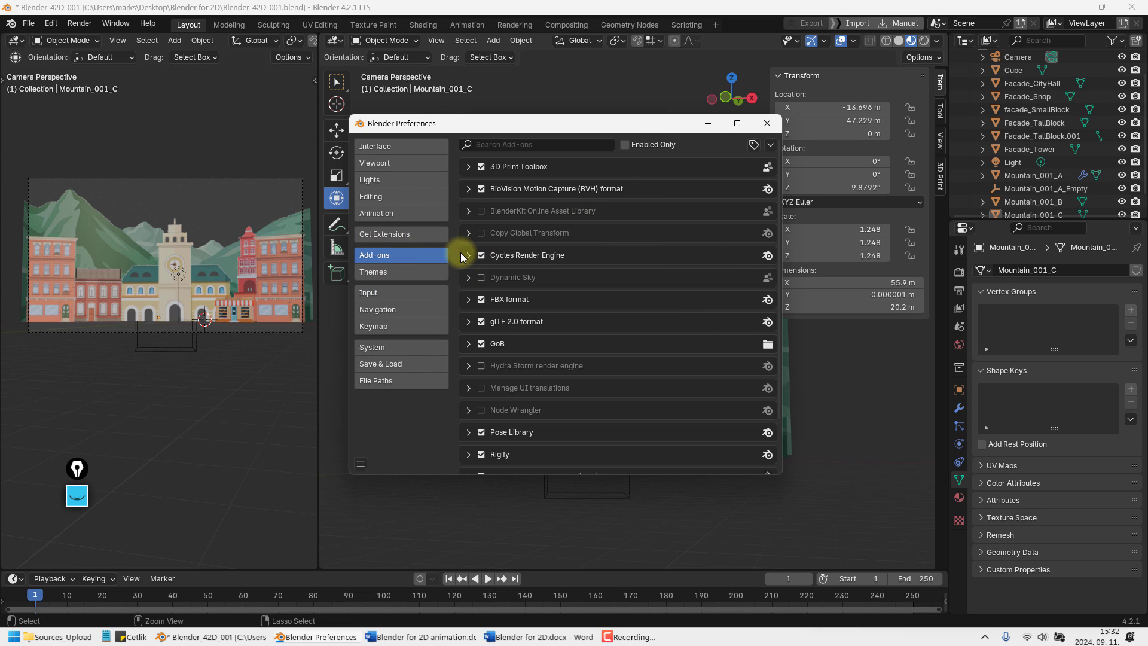
click(400, 233)
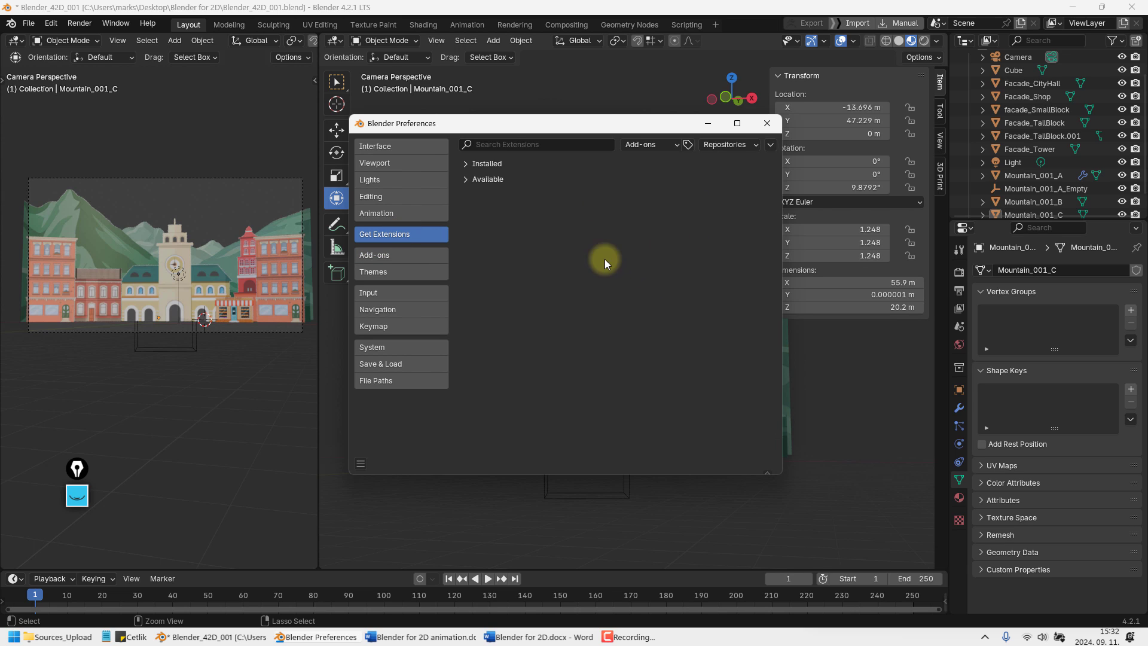
click(485, 181)
scroll(582, 341, down, 5)
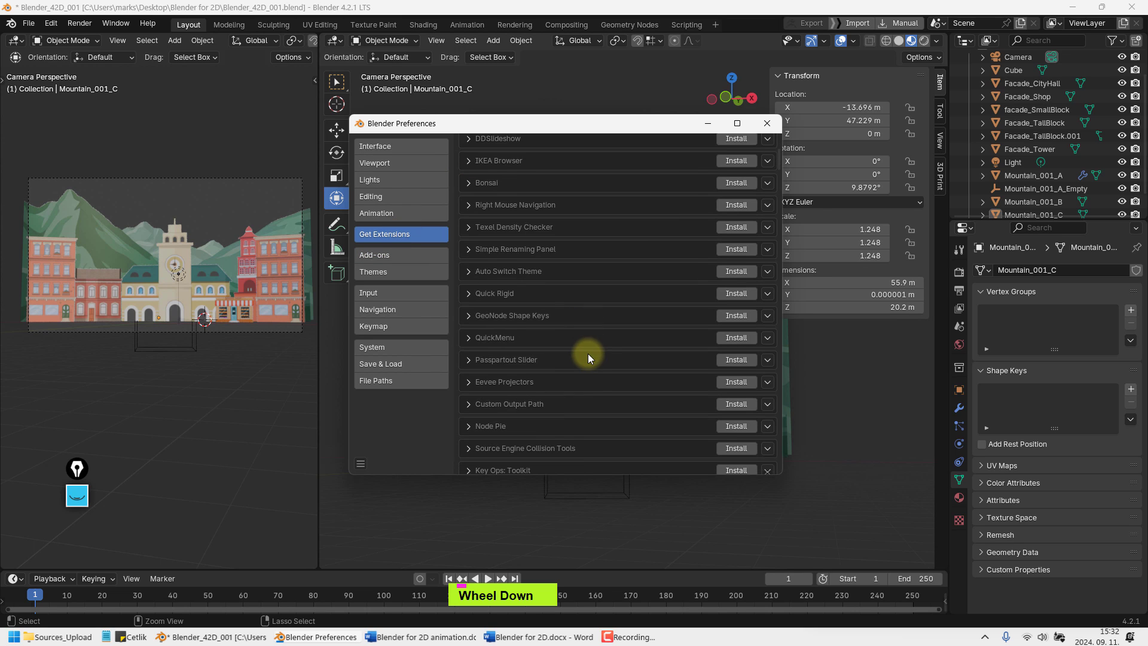
scroll(587, 354, up, 1)
scroll(587, 354, up, 5)
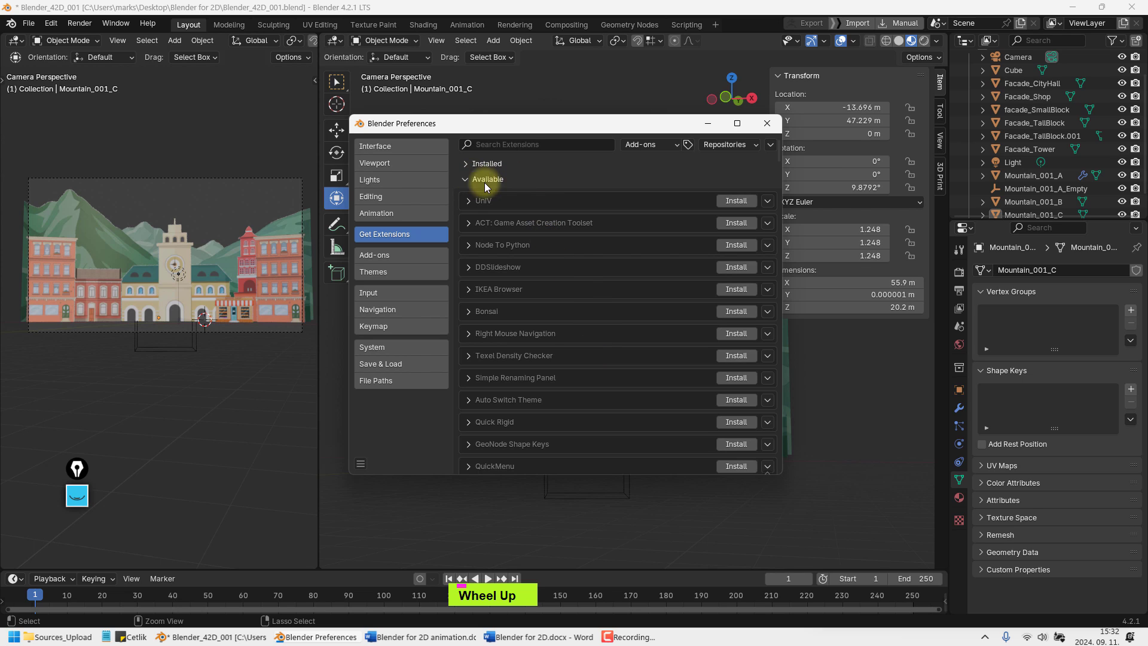
drag(526, 127, 513, 139)
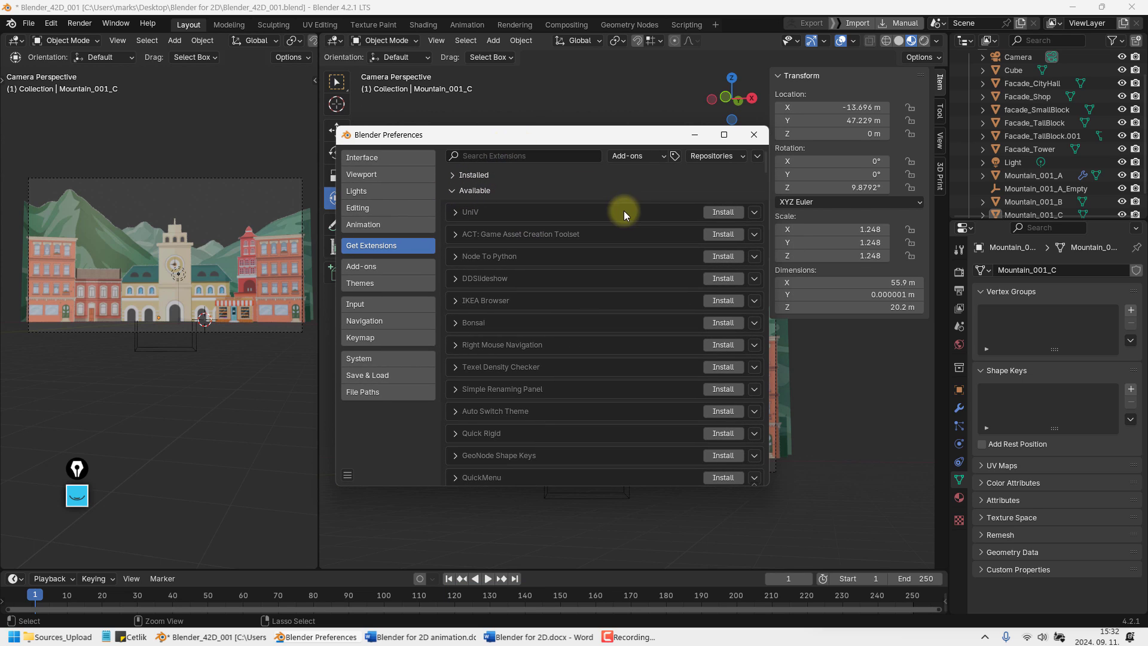
click(453, 190)
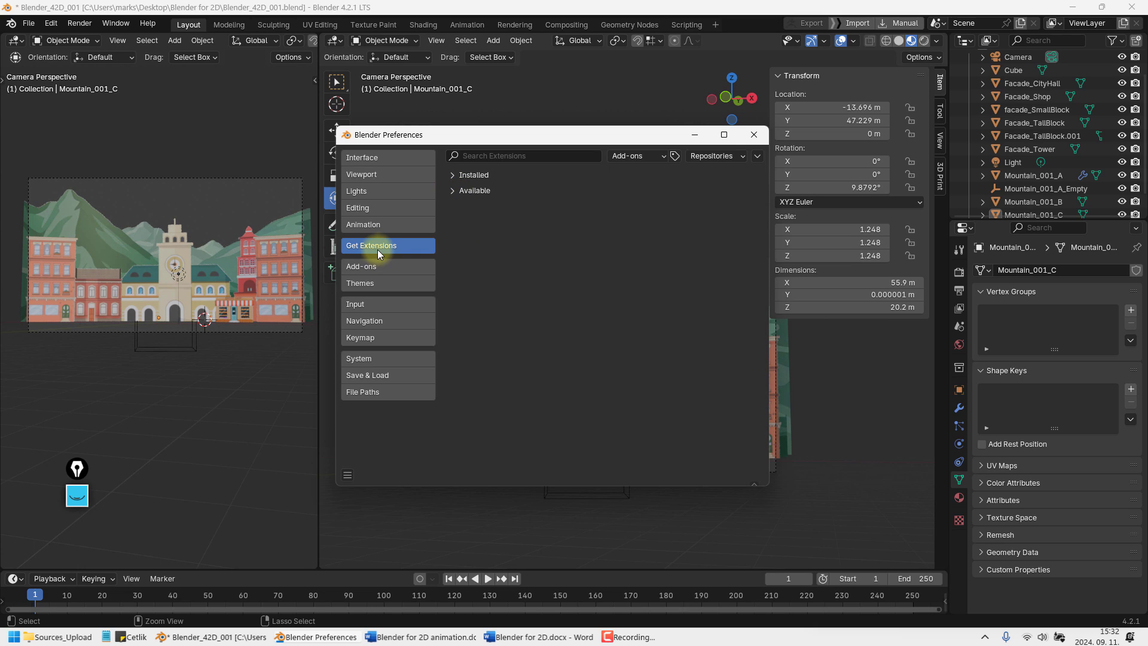
Search the extensions for "dynamic" and expand the details of the installed Dynamic Sky extension
click(487, 156)
text(dy)
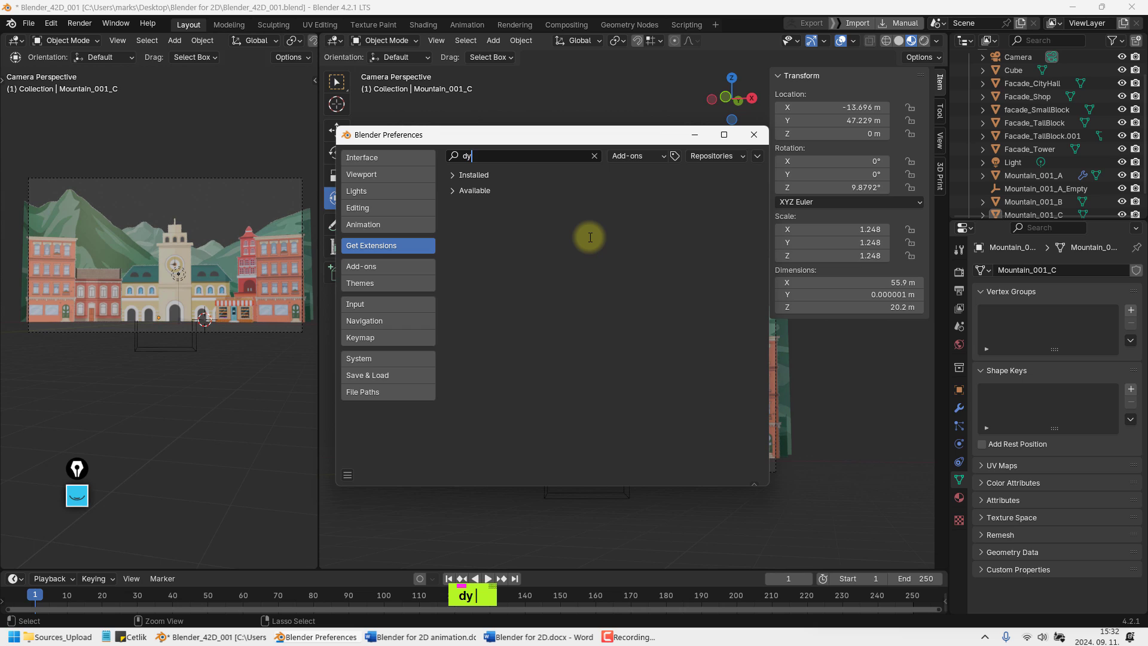
text(namic)
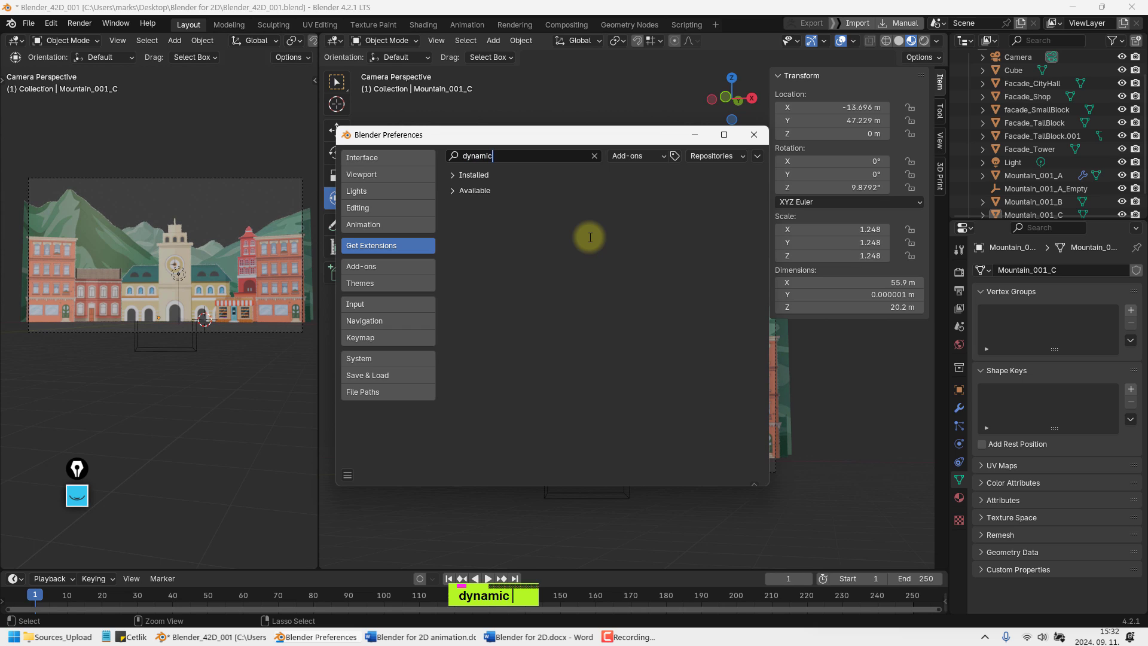
key(Return)
click(452, 175)
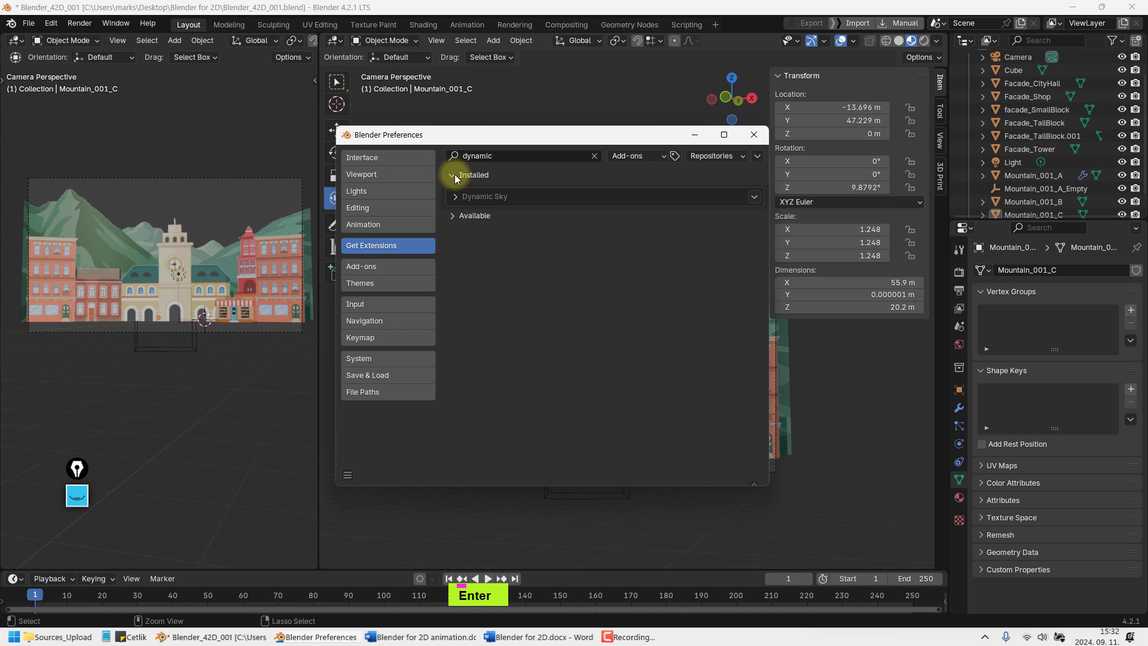
click(455, 196)
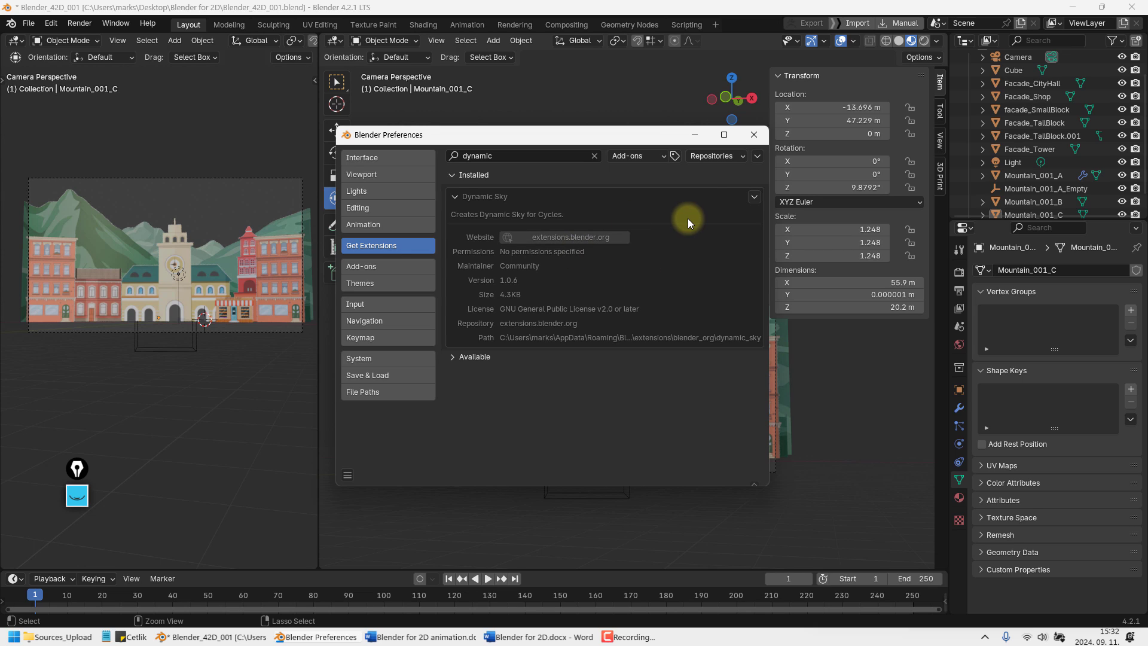
Filter the add-ons by "sky", enable Dynamic Sky, check its details, and close the preferences
click(390, 268)
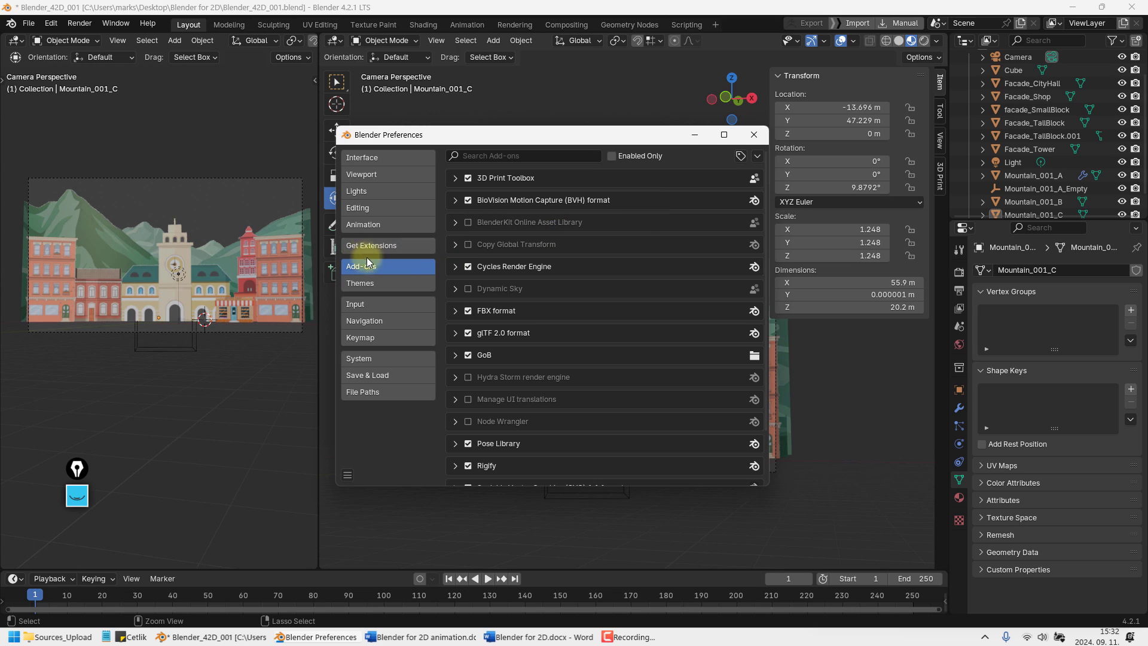
click(511, 156)
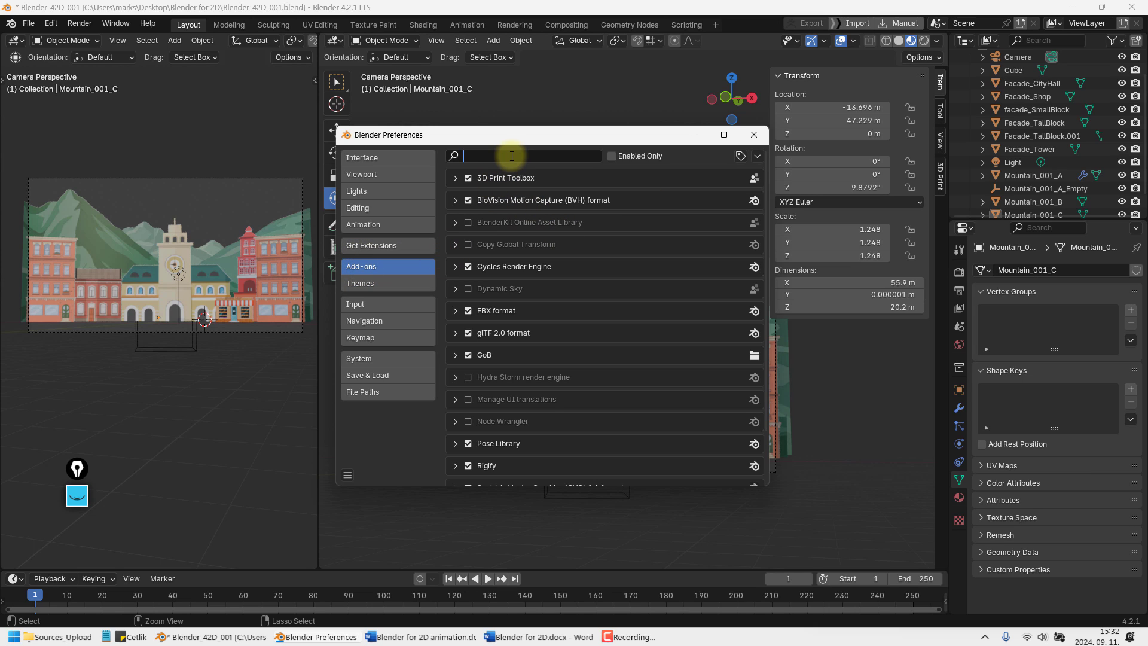
text(sky)
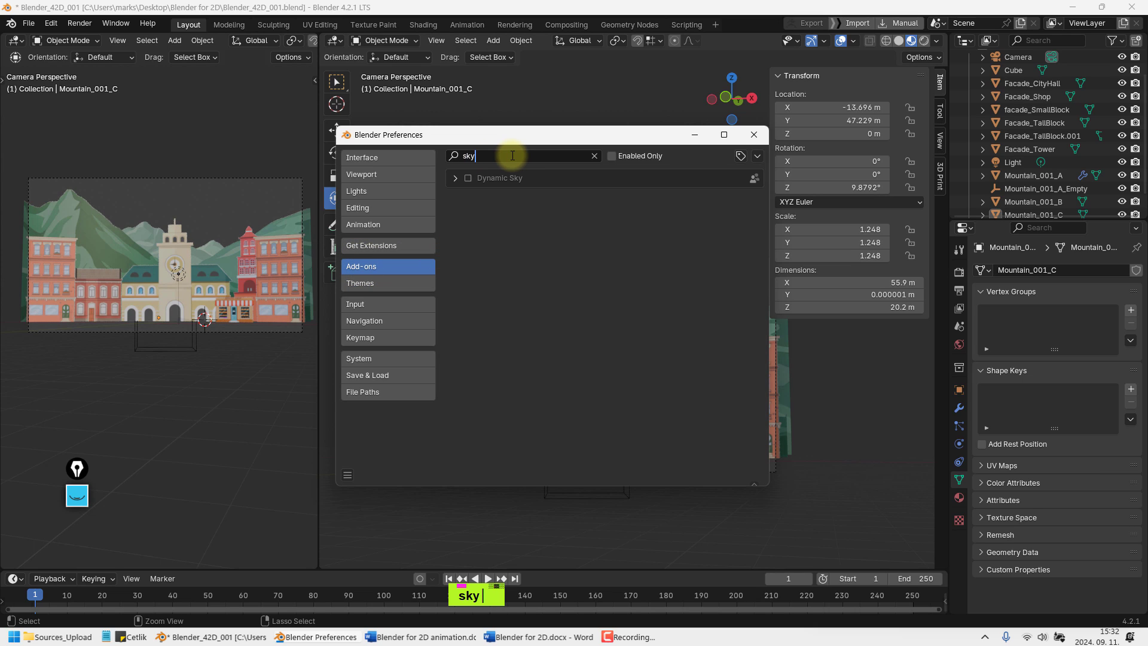
double_click(468, 179)
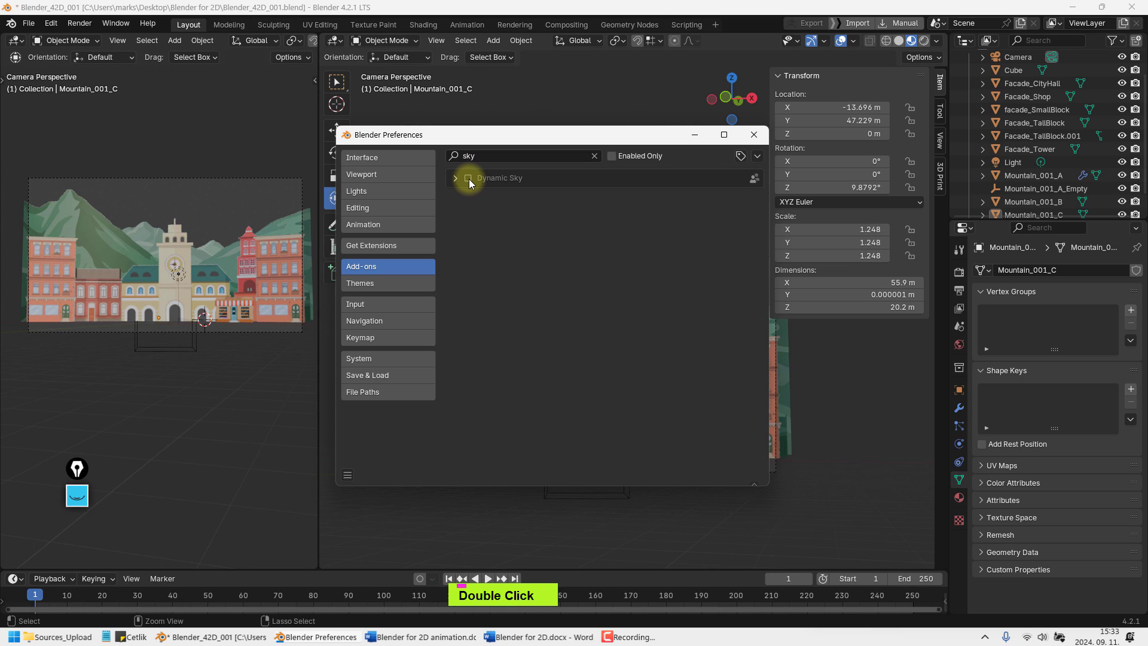
click(455, 178)
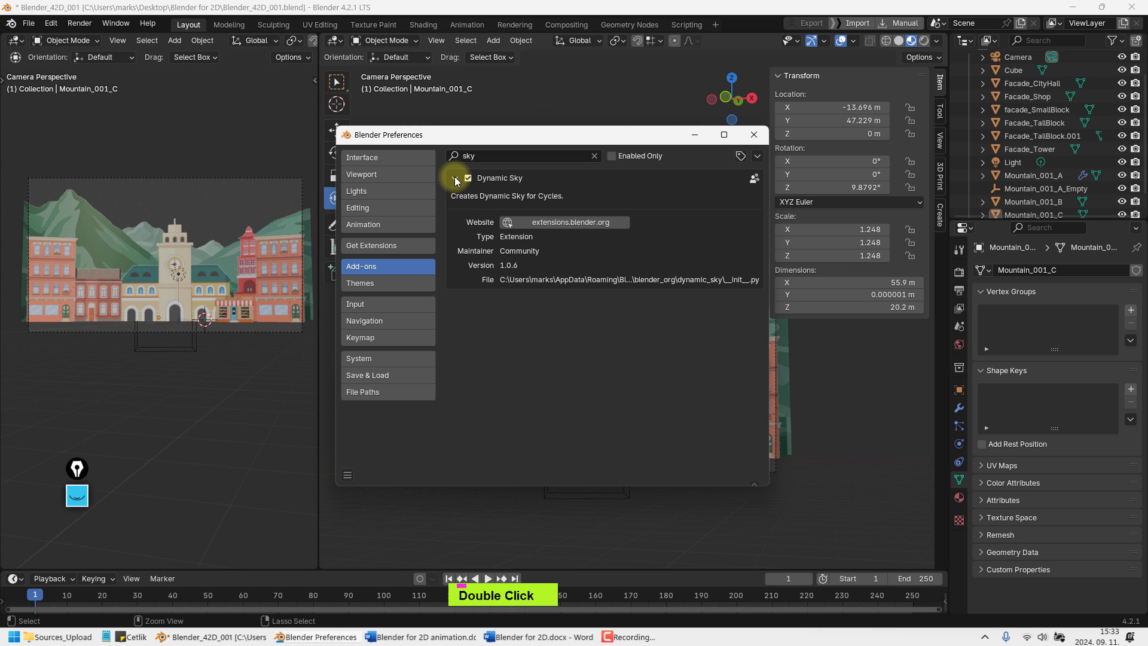
click(455, 178)
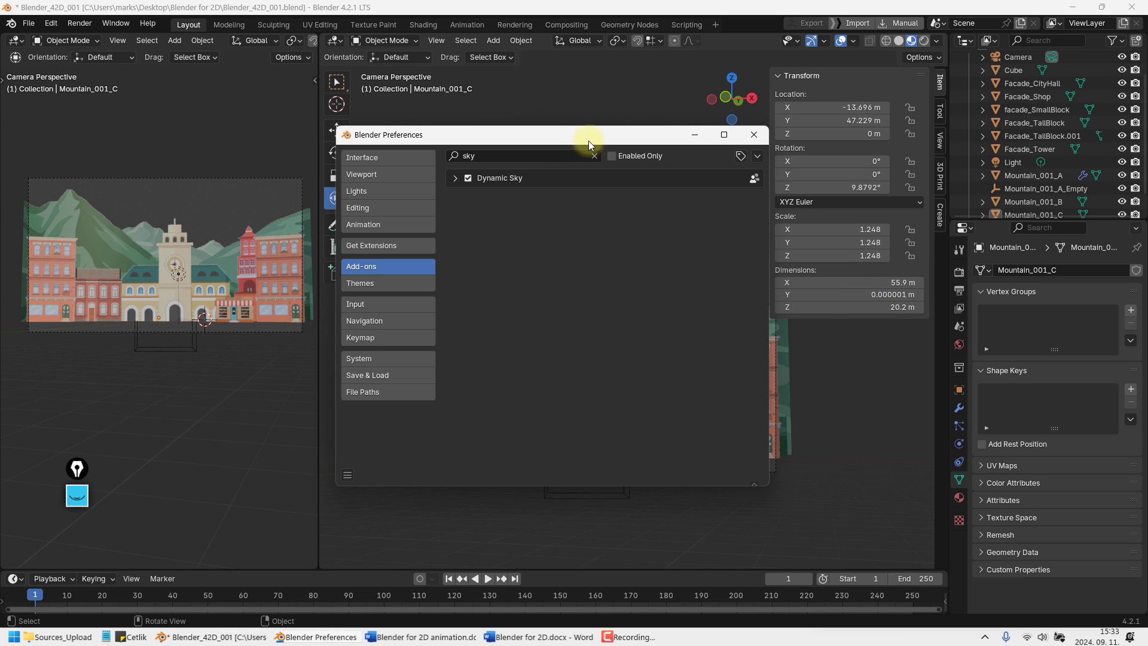
click(754, 136)
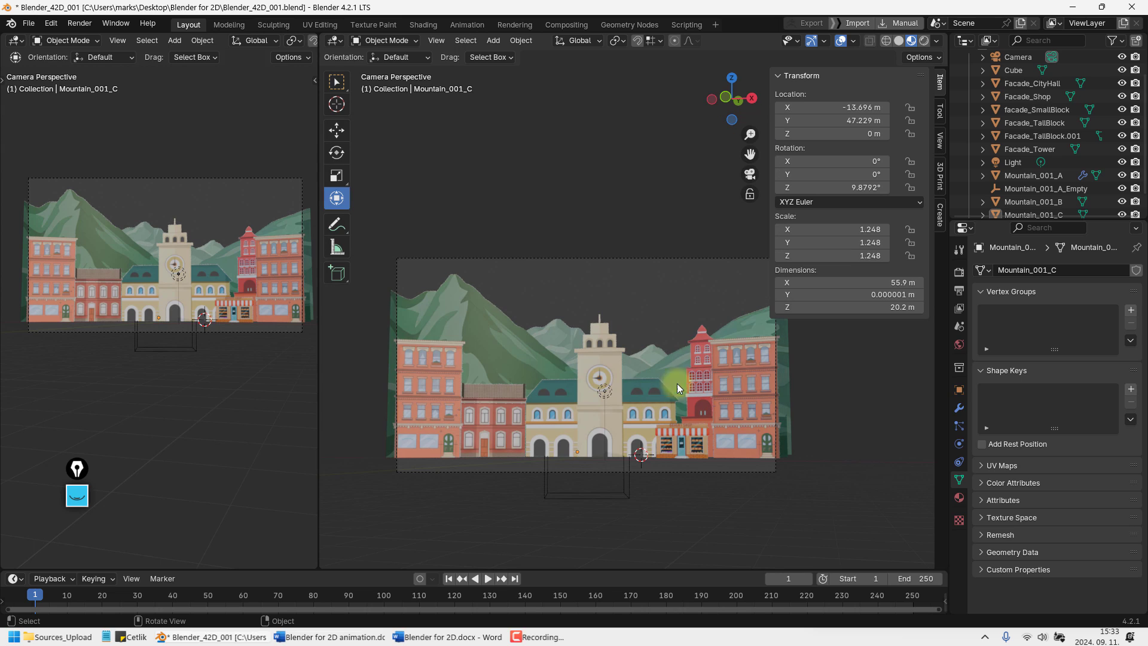
Assign the Dynamic_1 world to the scene and create the sky with the Dynamic Sky add-on
click(938, 215)
click(794, 79)
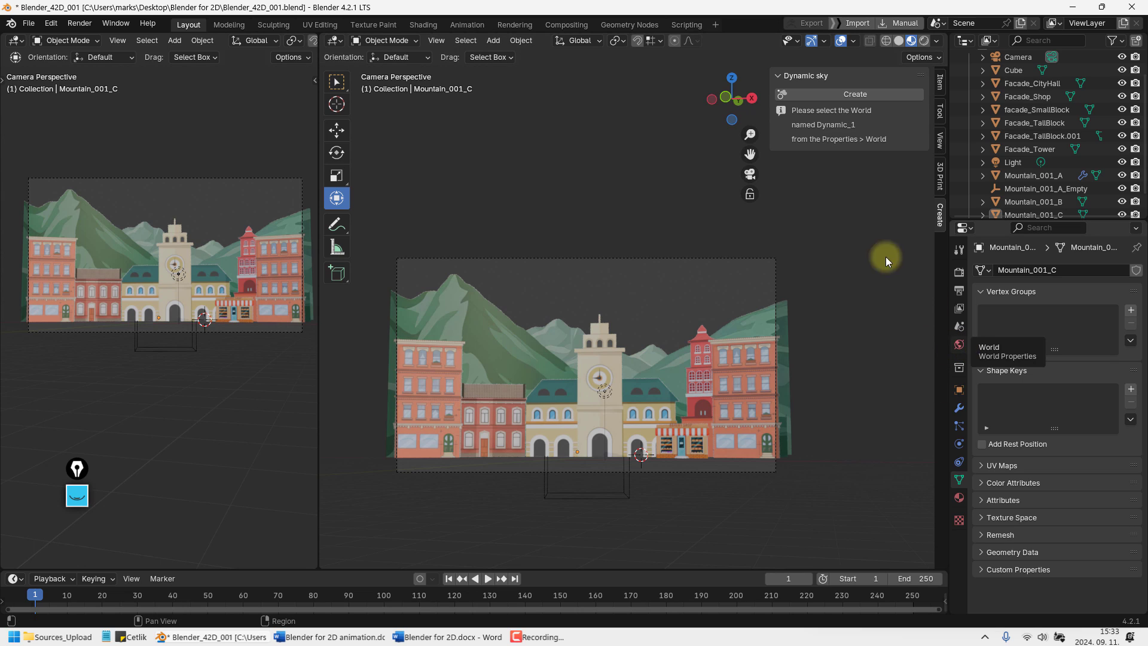
click(959, 346)
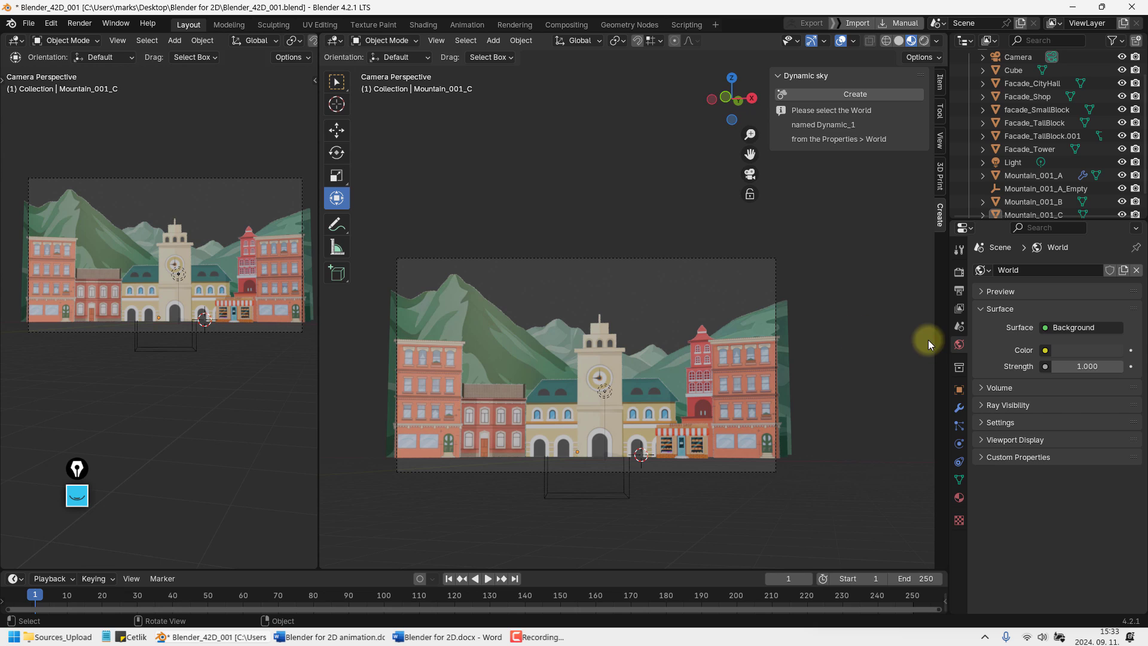
click(988, 272)
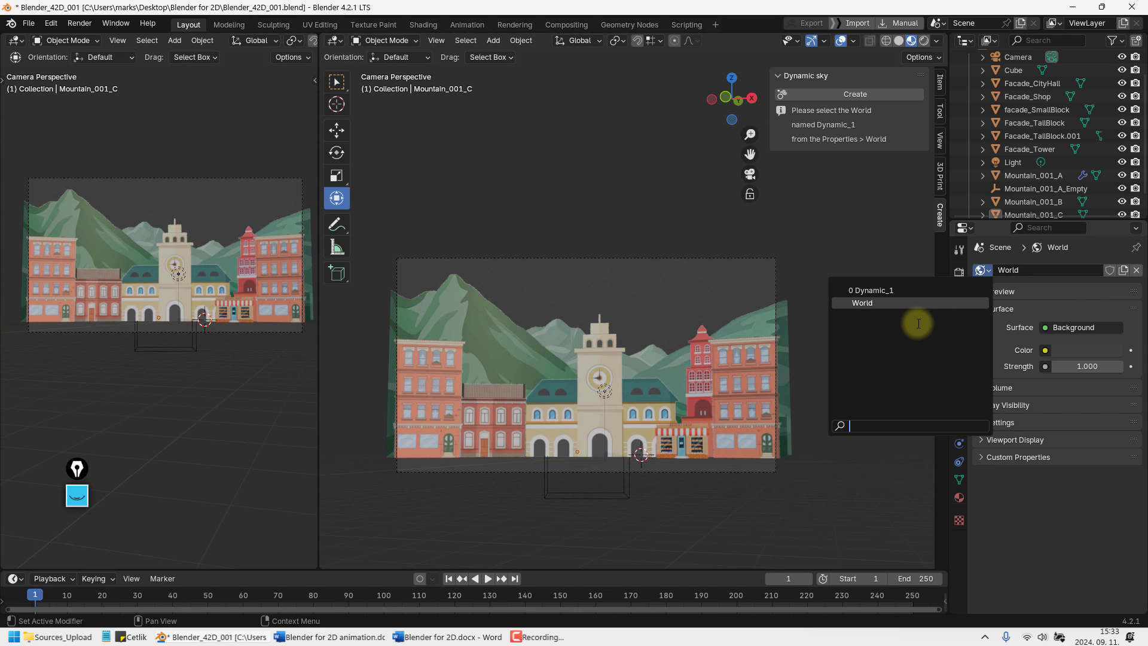
click(874, 291)
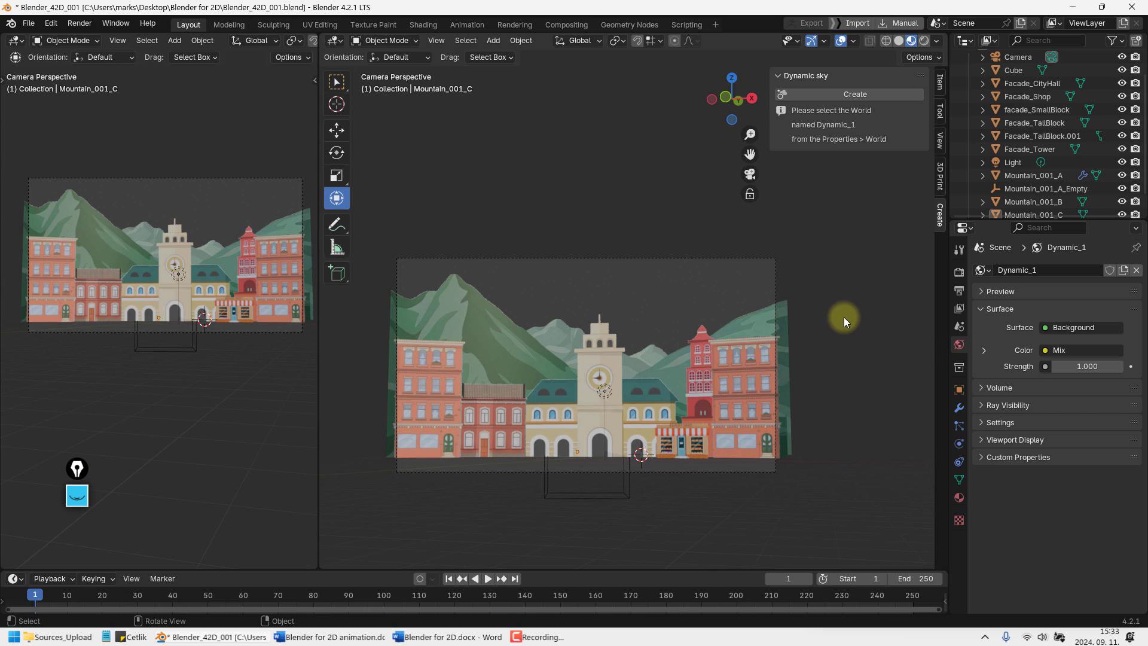
click(838, 93)
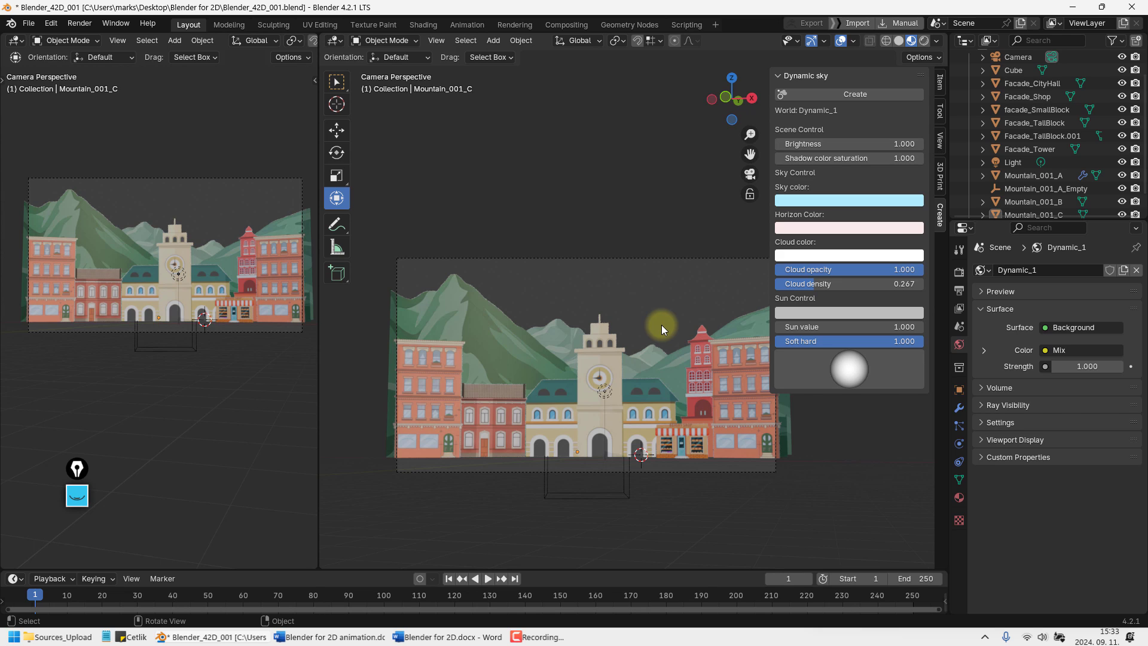
Set the render engine to EEVEE with 8 viewport samples and 16 render samples
click(960, 272)
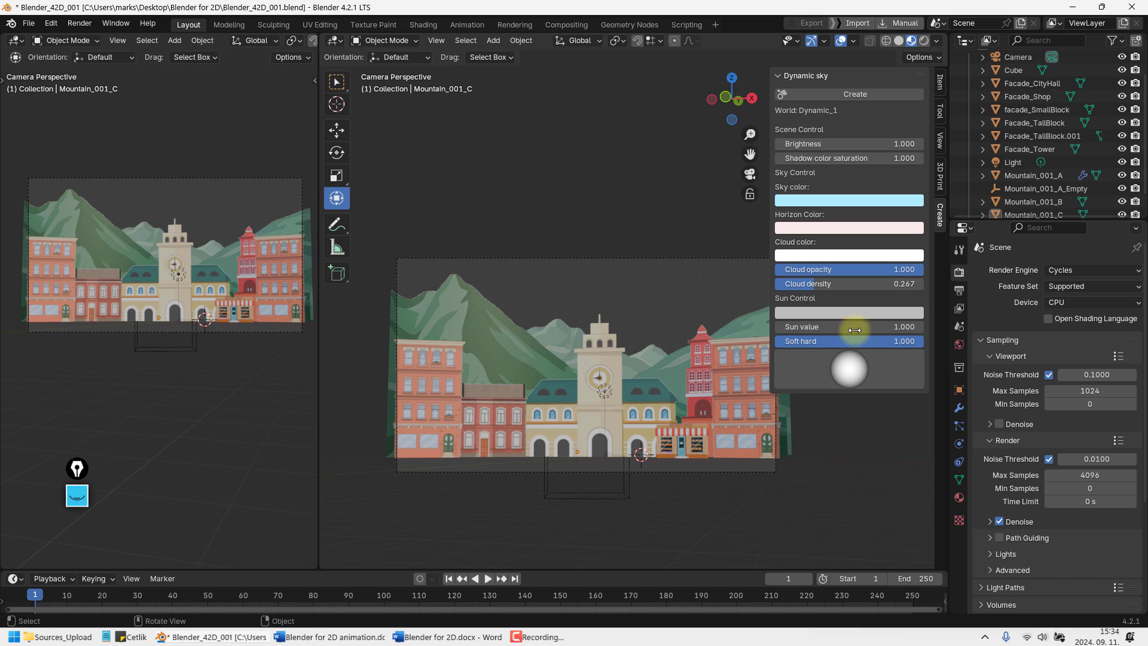
click(1074, 270)
click(1055, 285)
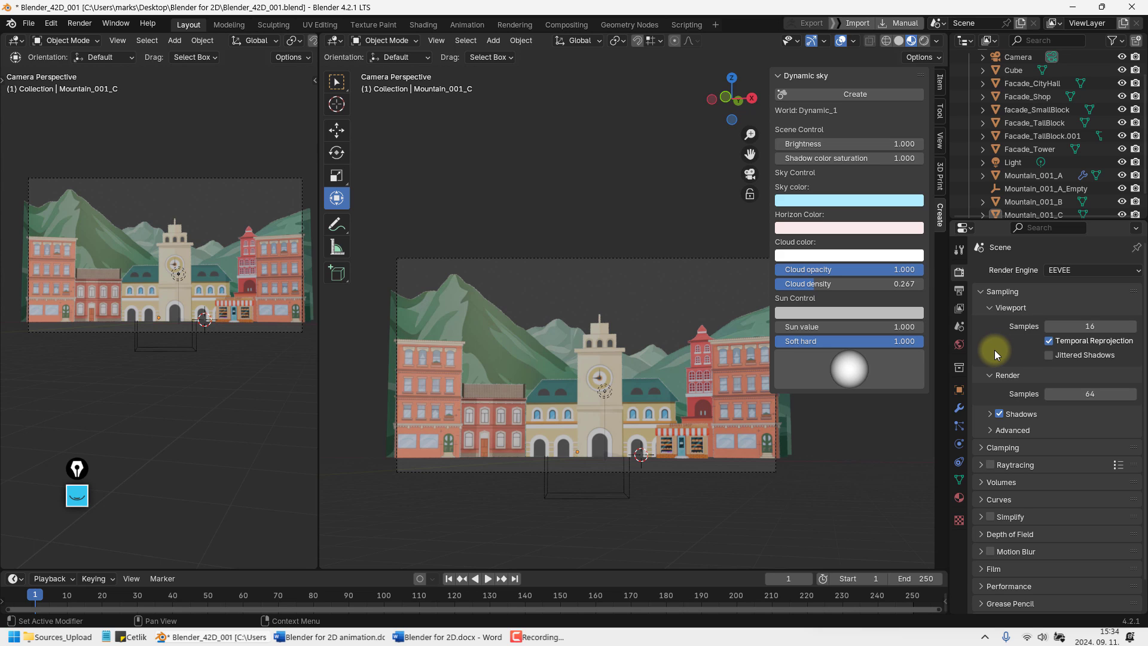
click(1070, 325)
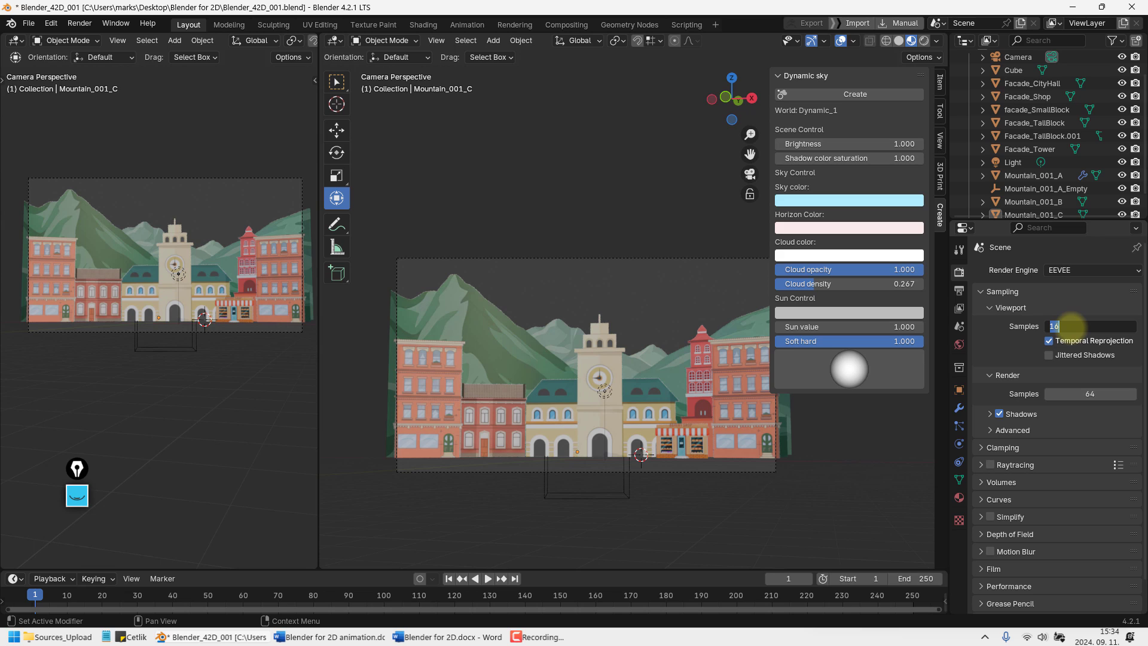
text(8)
key(Return)
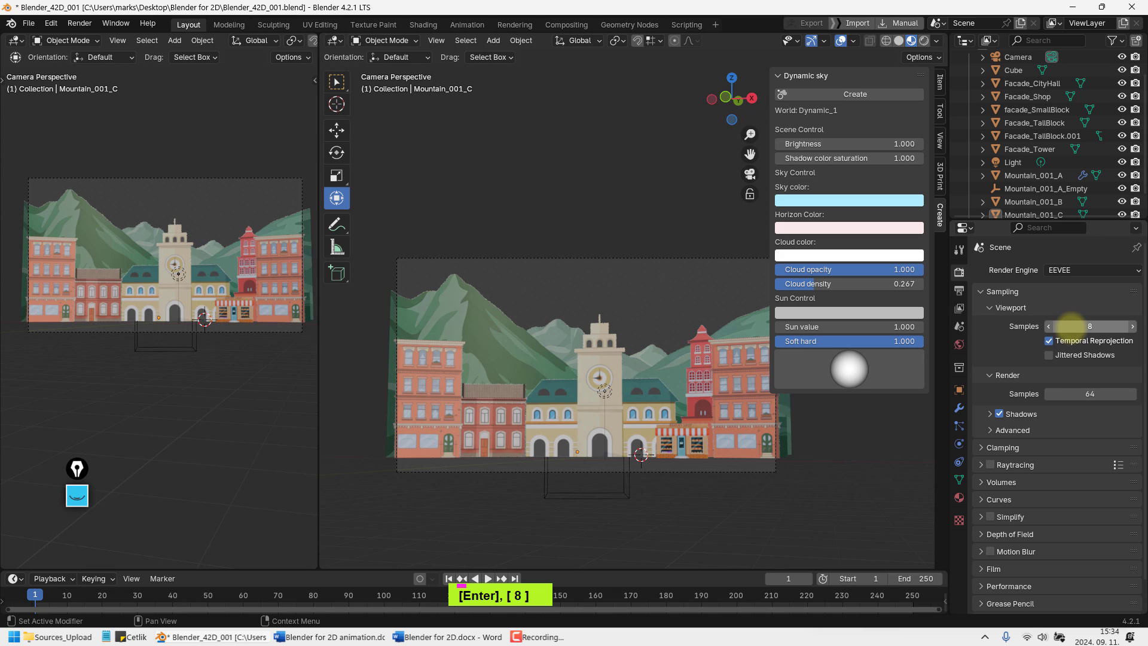
click(1074, 394)
text(16)
key(Return)
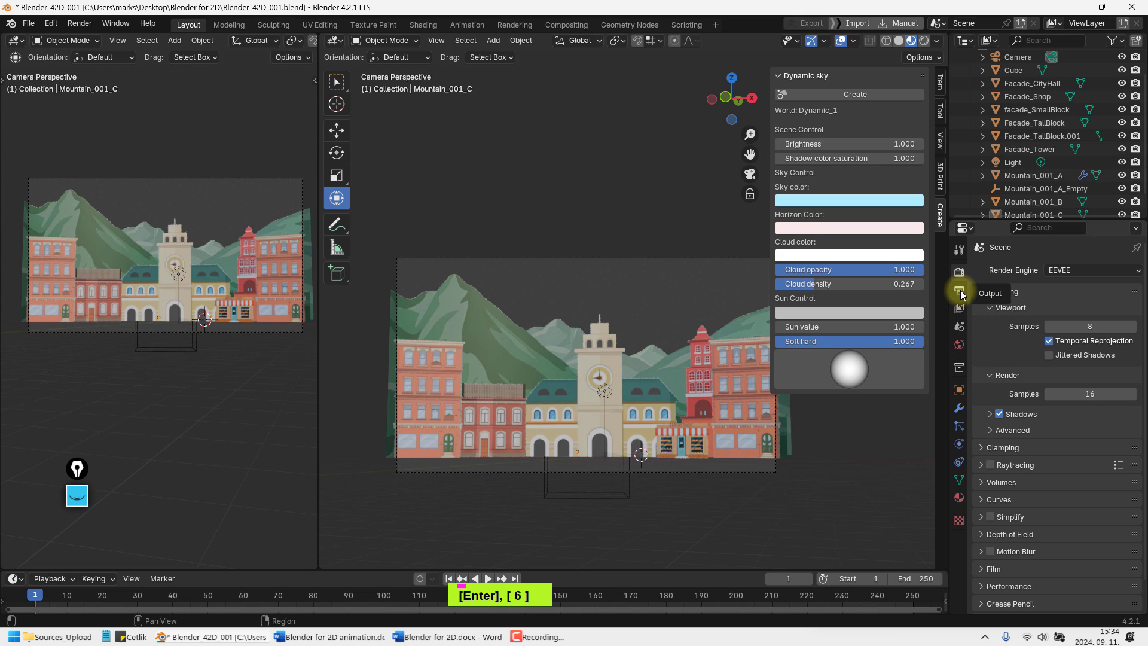
Switch the large camera viewport to Rendered shading to preview the sky behind the city
click(645, 322)
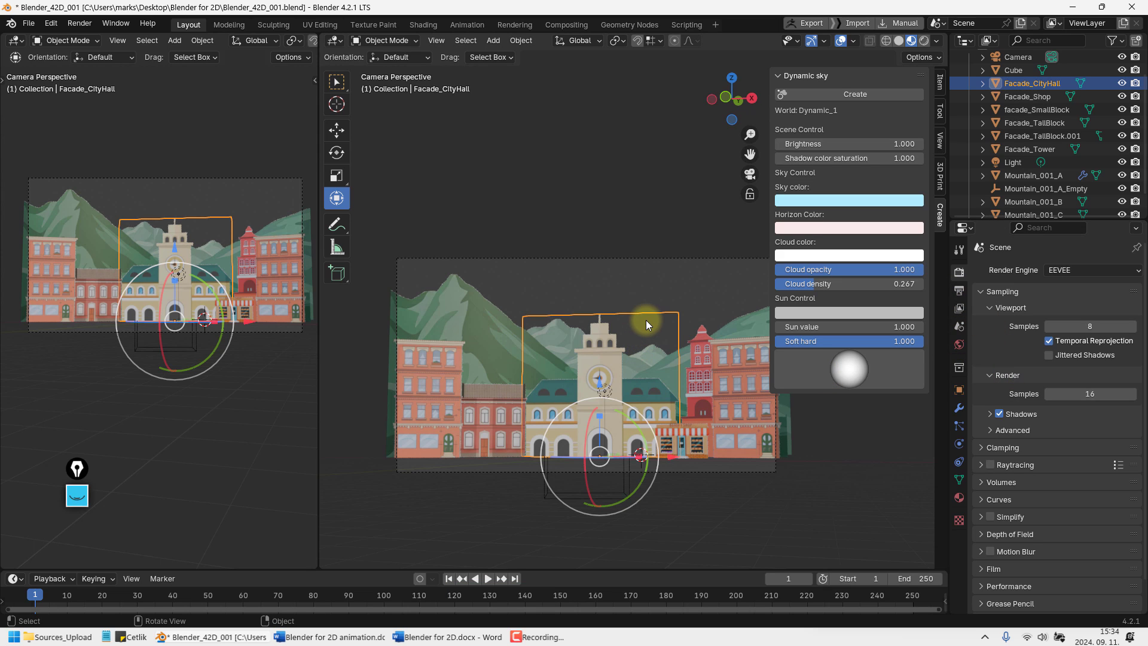
key(z)
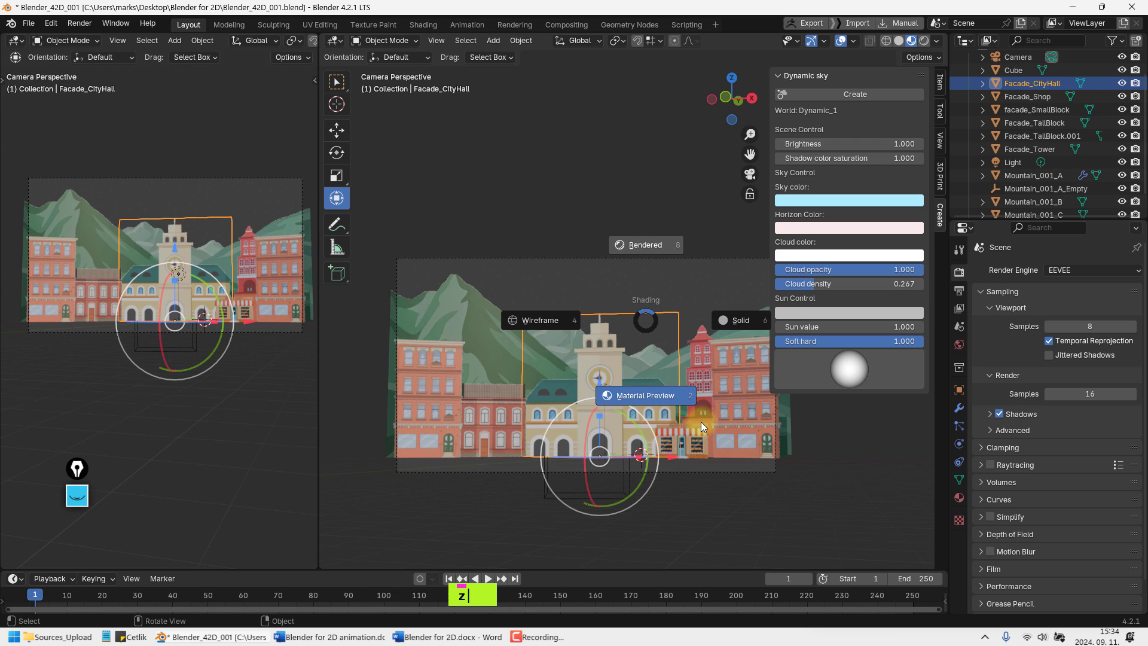
click(700, 421)
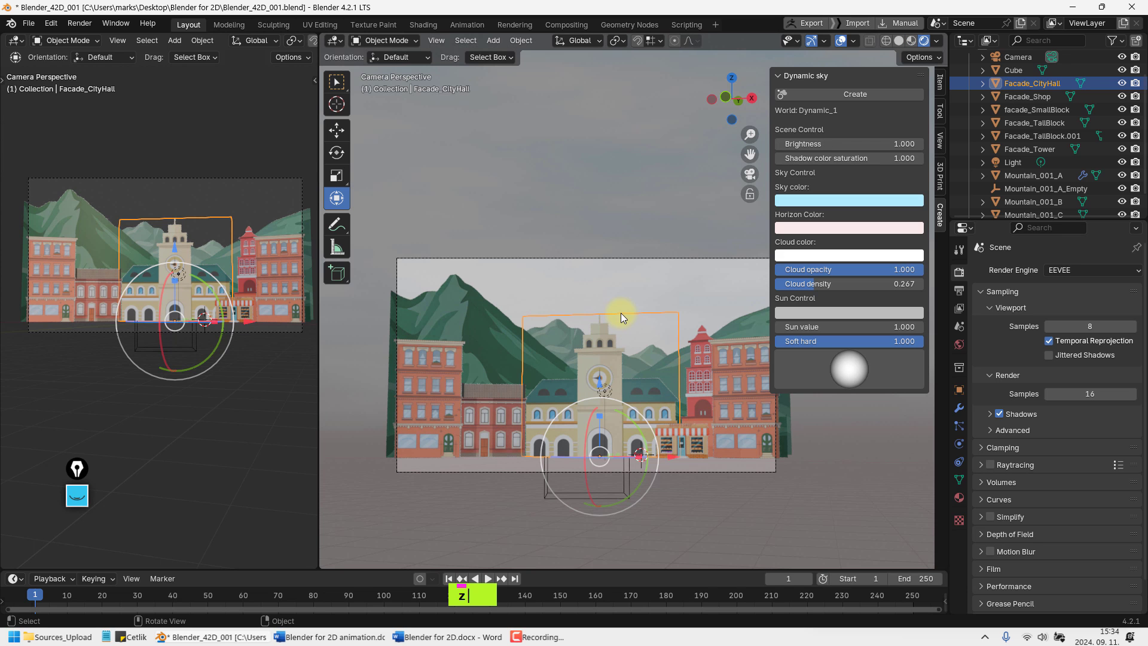
Set both the cloud opacity and the cloud density of the dynamic sky to 0
mouse_move(620, 313)
middle_down()
mouse_move(580, 285)
mouse_move(526, 371)
mouse_move(440, 341)
mouse_move(446, 300)
mouse_move(531, 292)
mouse_move(597, 346)
mouse_move(623, 343)
mouse_move(551, 342)
mouse_move(656, 322)
mouse_move(589, 342)
mouse_move(618, 375)
mouse_move(642, 263)
mouse_move(615, 332)
mouse_move(622, 317)
middle_up()
scroll(571, 292, down, 4)
drag(848, 268, 689, 276)
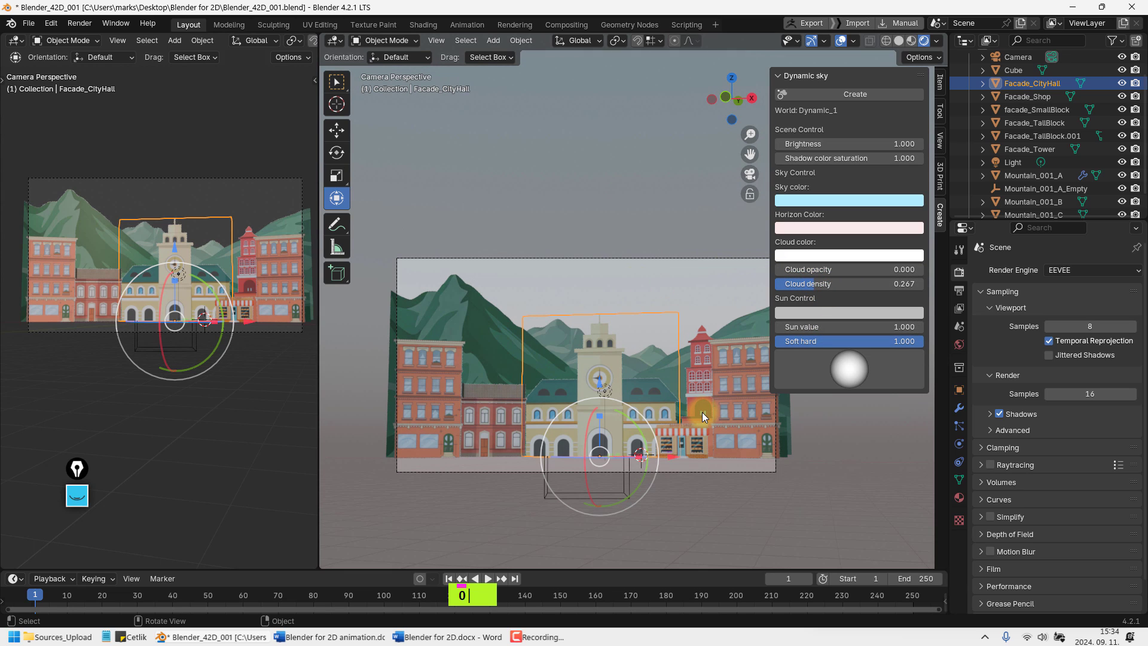
drag(811, 284, 739, 287)
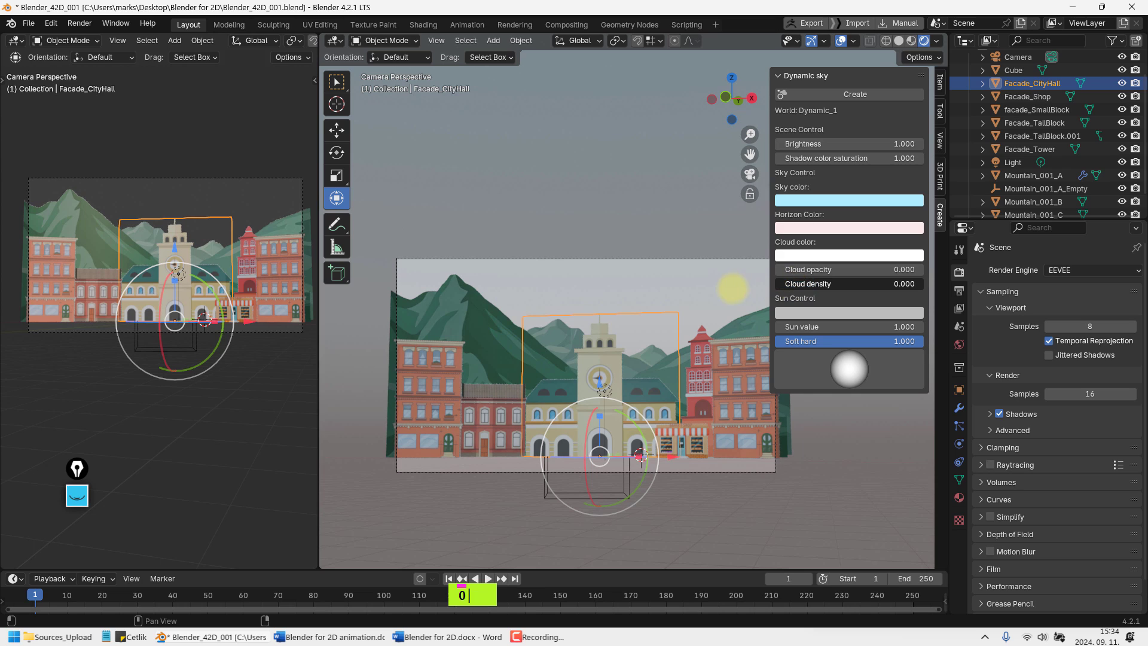
Change the dynamic sky's horizon color to light blue with hue 0.573, saturation 0.466 and value 0.843
click(804, 228)
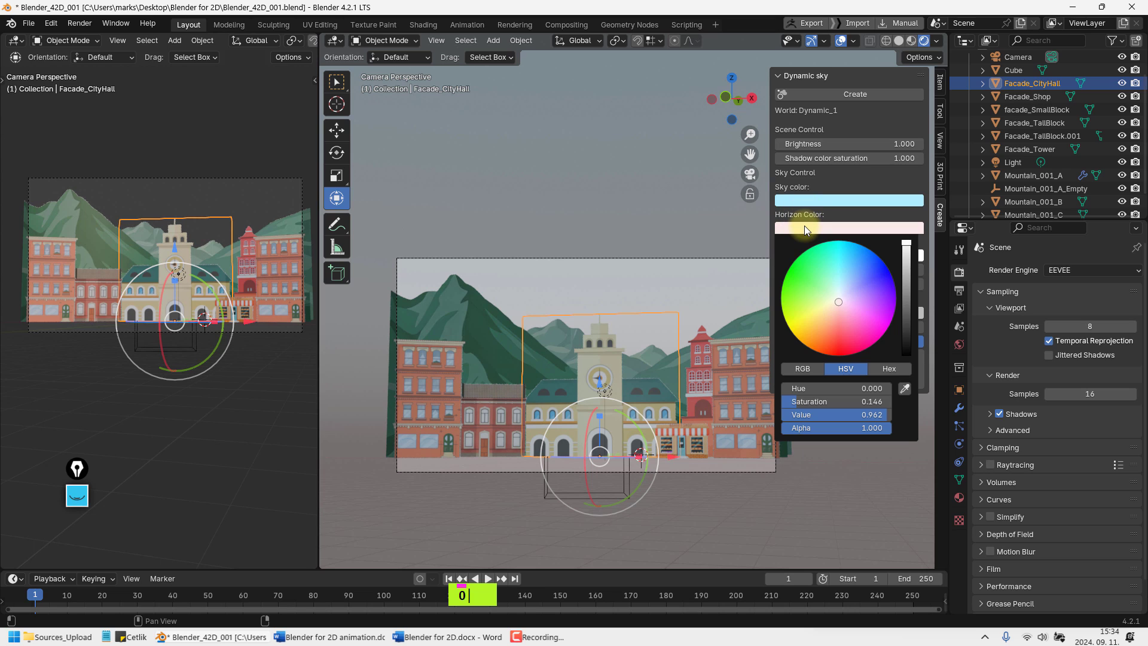
click(845, 291)
mouse_move(906, 245)
mouse_down()
mouse_move(906, 284)
mouse_move(907, 244)
mouse_up()
drag(848, 288, 843, 285)
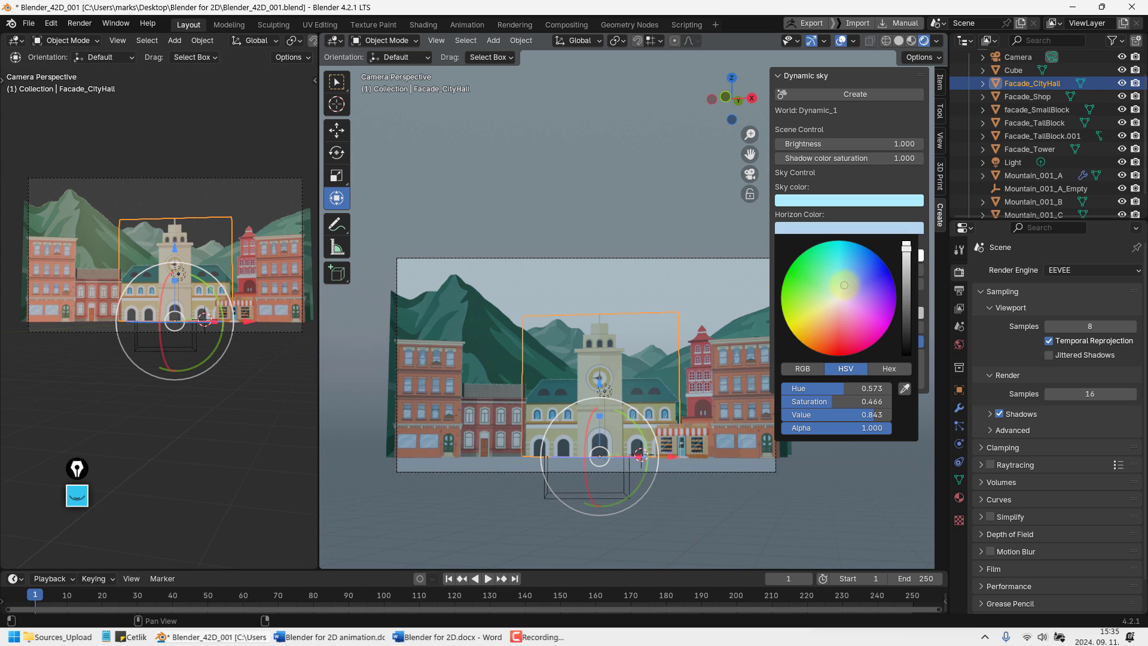
Change the dynamic sky's sky color to a medium blue with reduced brightness
click(845, 200)
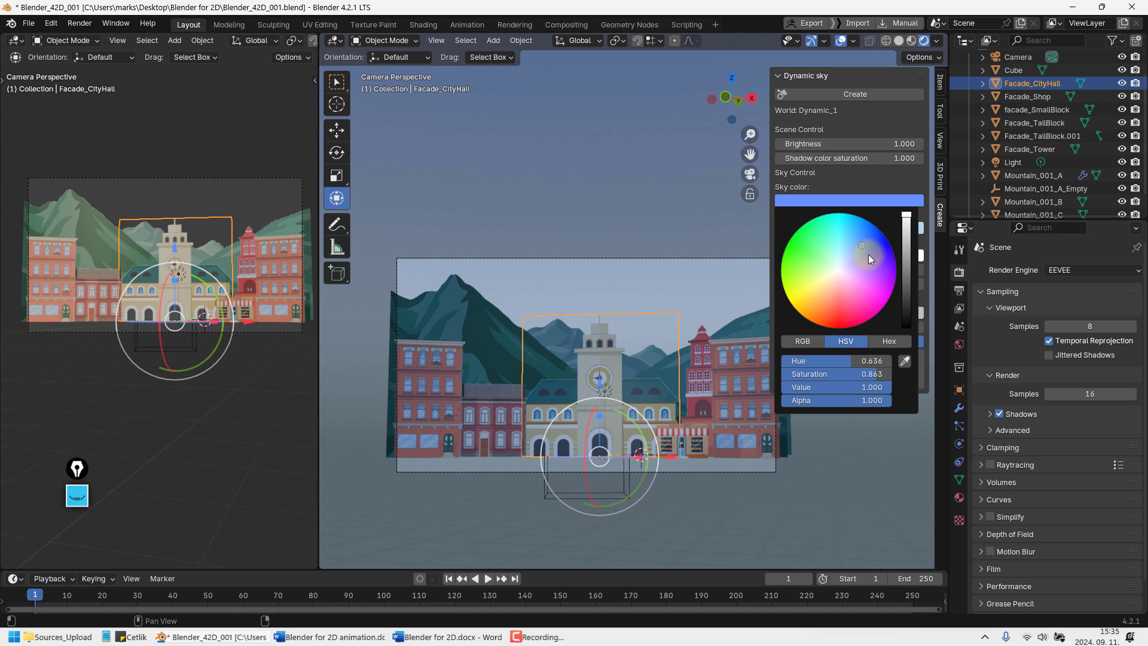
drag(868, 254, 850, 245)
drag(907, 217, 906, 238)
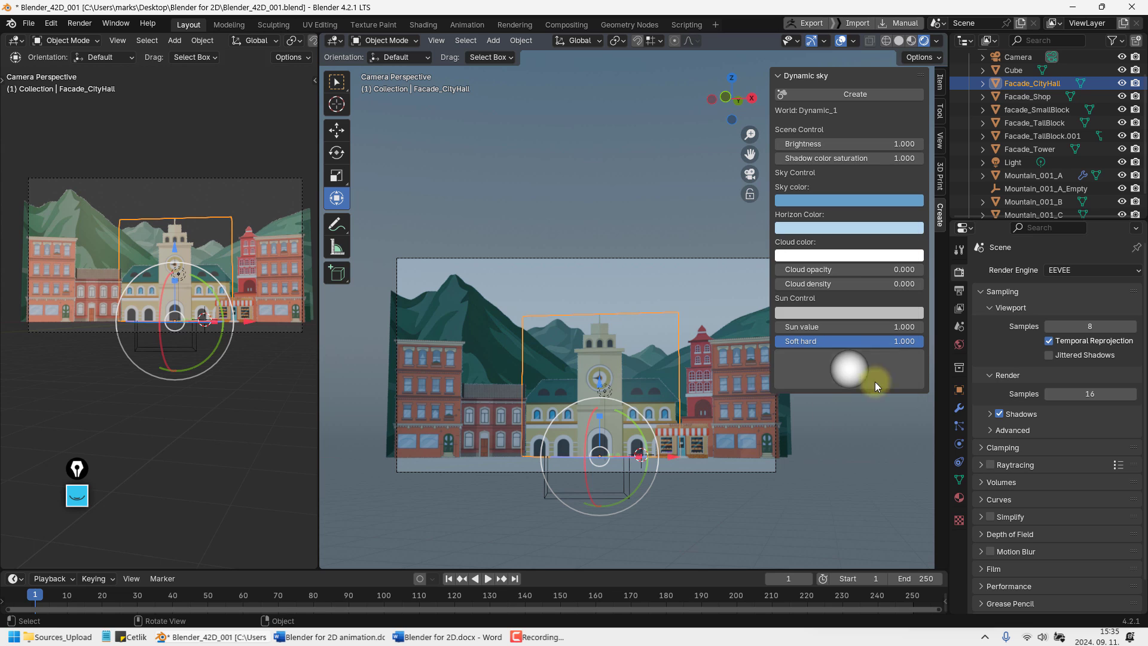
Try a sun value of 3.6 for the dynamic sky and reset it to 1
drag(805, 328, 776, 337)
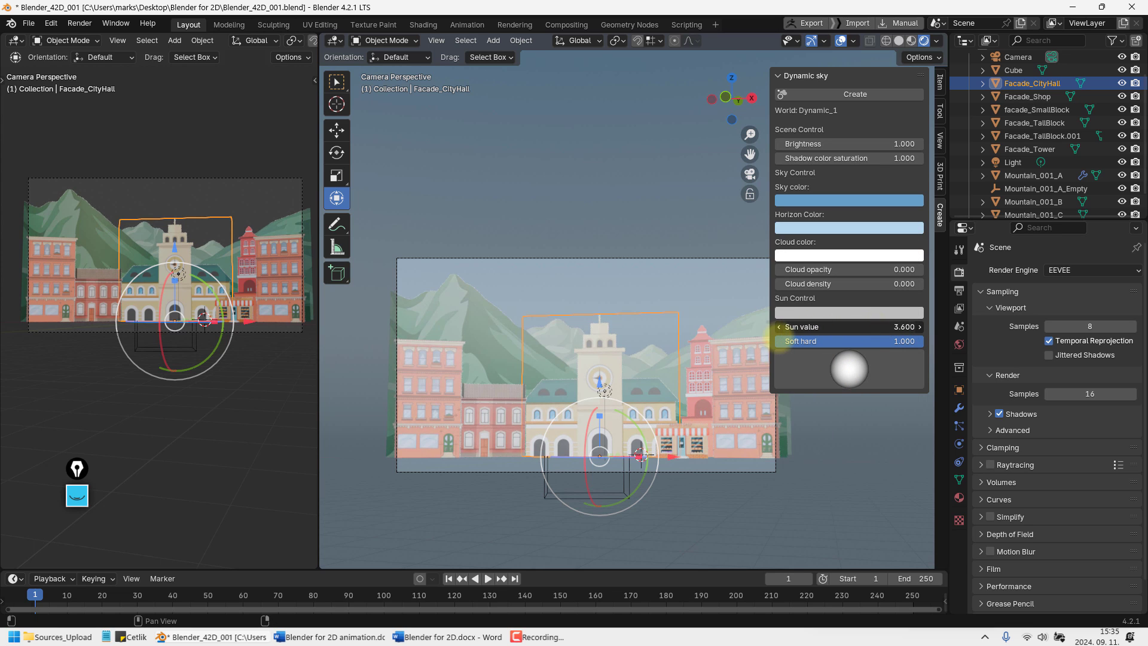
click(825, 332)
text(1)
key(Return)
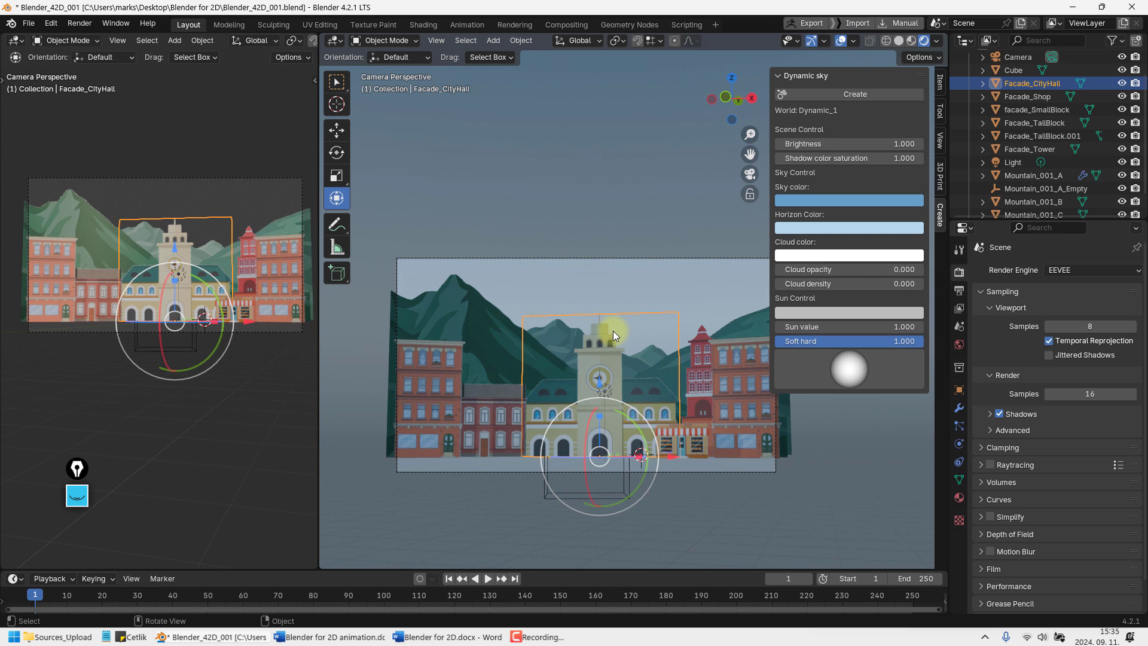
Render the current frame, inspect the whole city and sky image, and close the render window
key(F12)
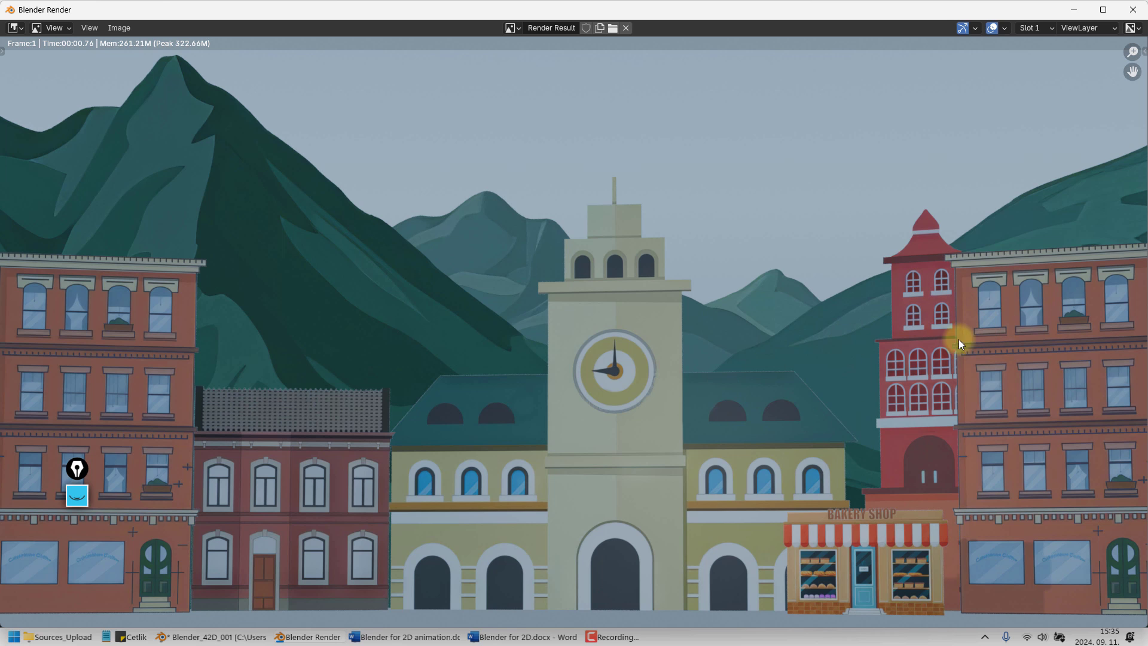
scroll(731, 245, down, 2)
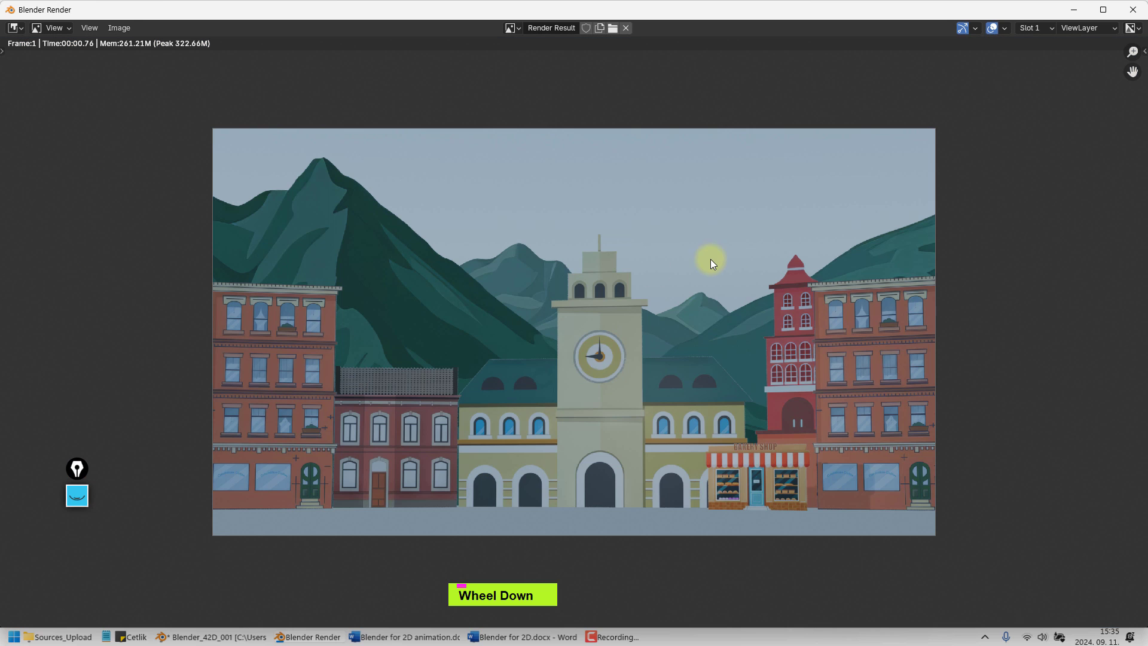
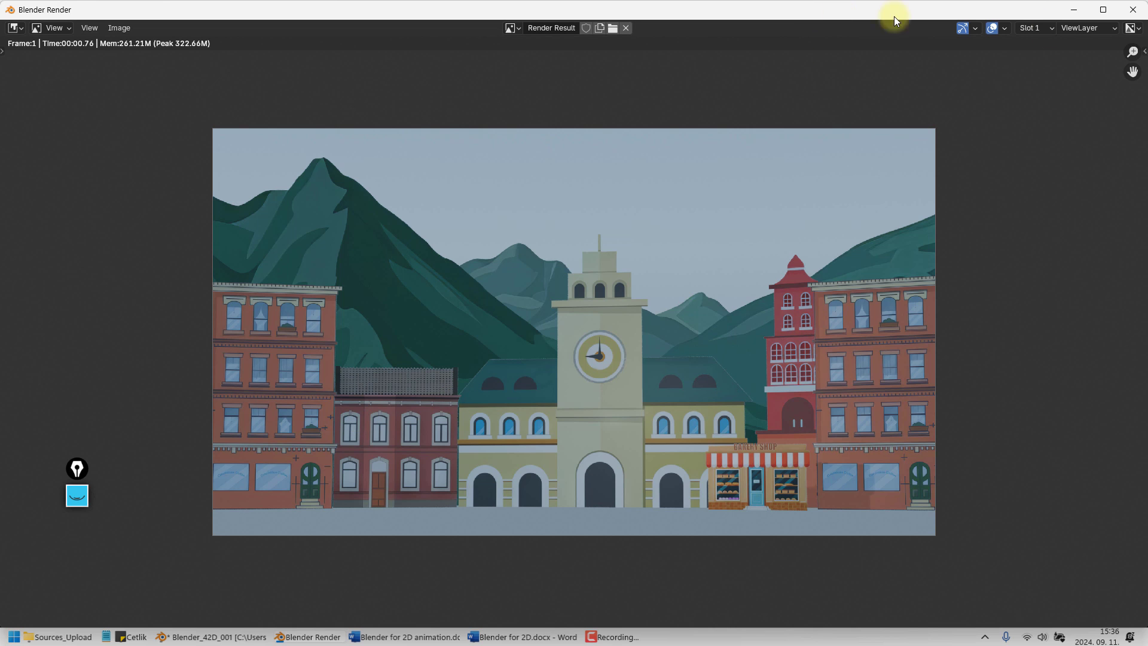
click(1133, 9)
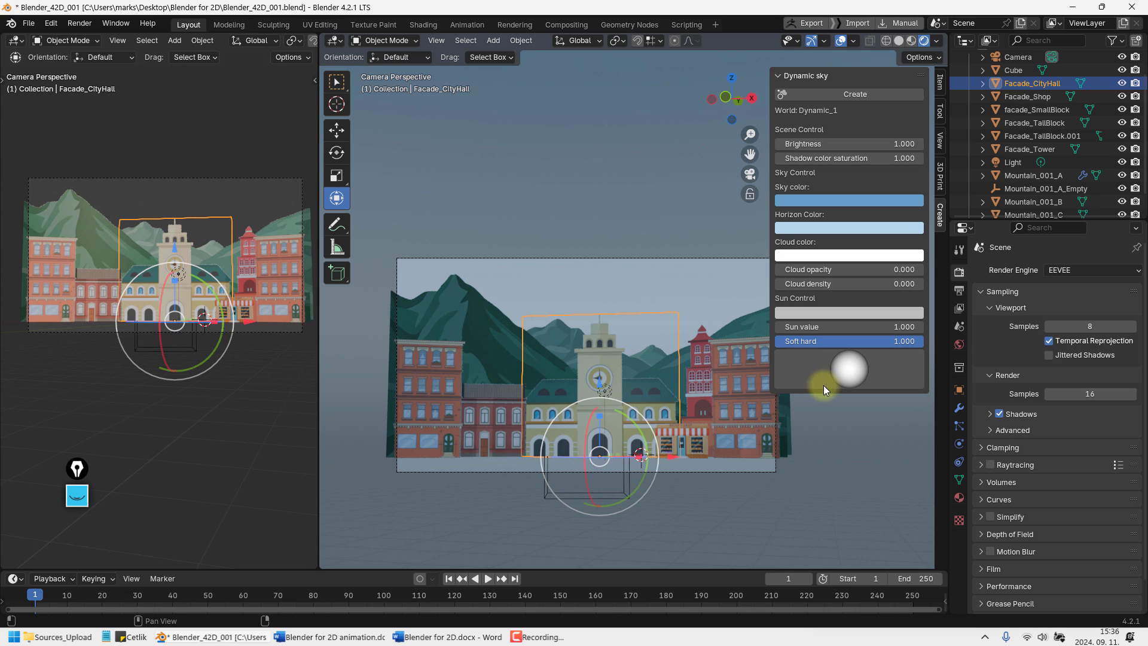
Change the dynamic sky's cloud color to purple
click(826, 256)
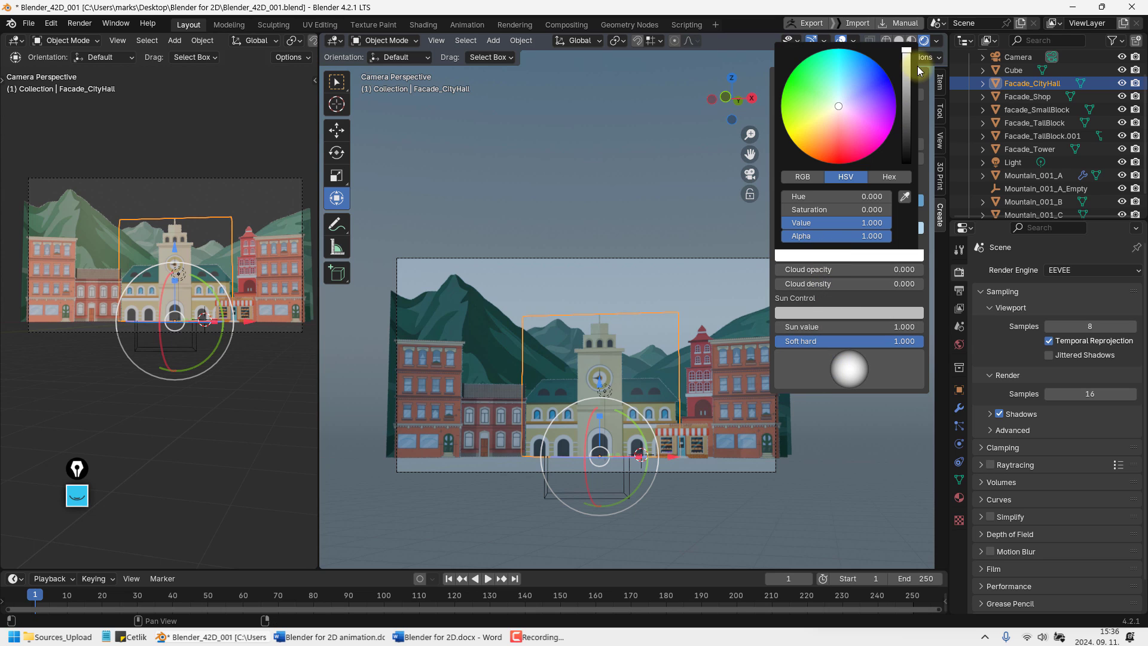
click(865, 97)
drag(906, 108, 906, 74)
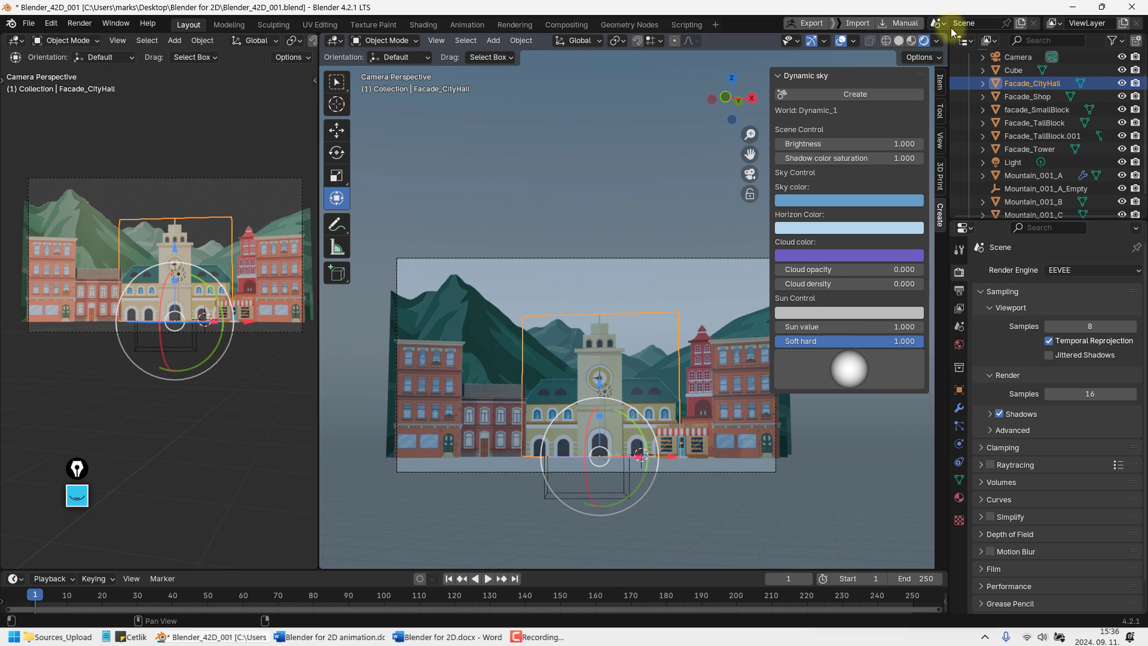
Examine the outliner's list of scene objects, from the camera and light down to the facades and mountains
click(1020, 161)
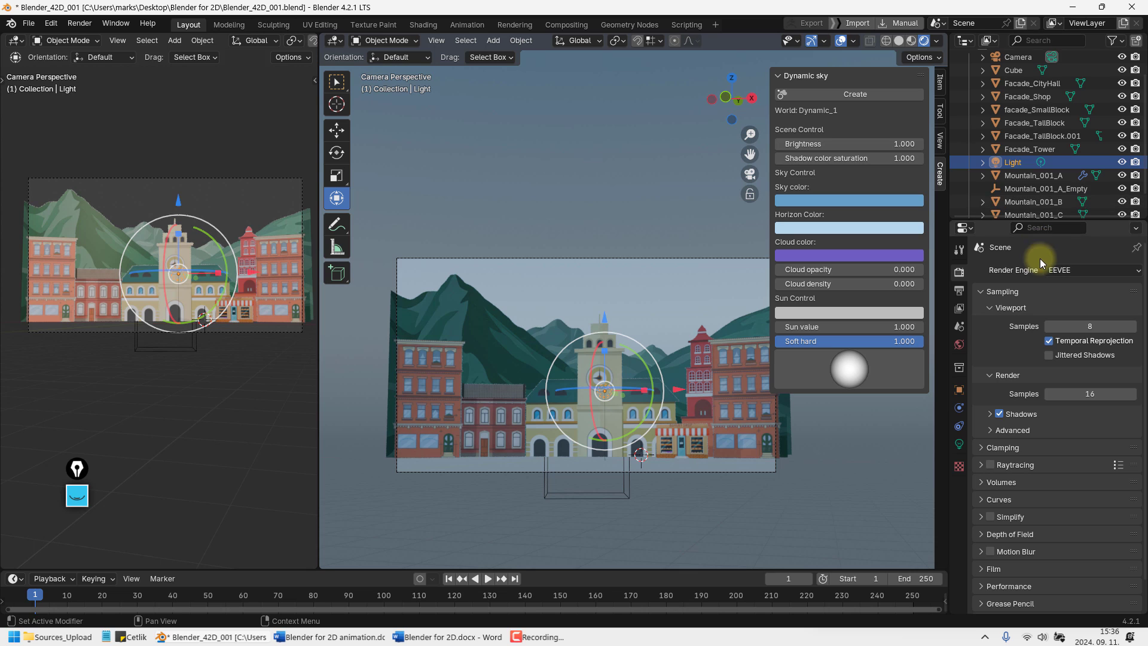
scroll(1016, 117, up, 2)
scroll(1028, 96, down, 2)
scroll(1029, 96, down, 2)
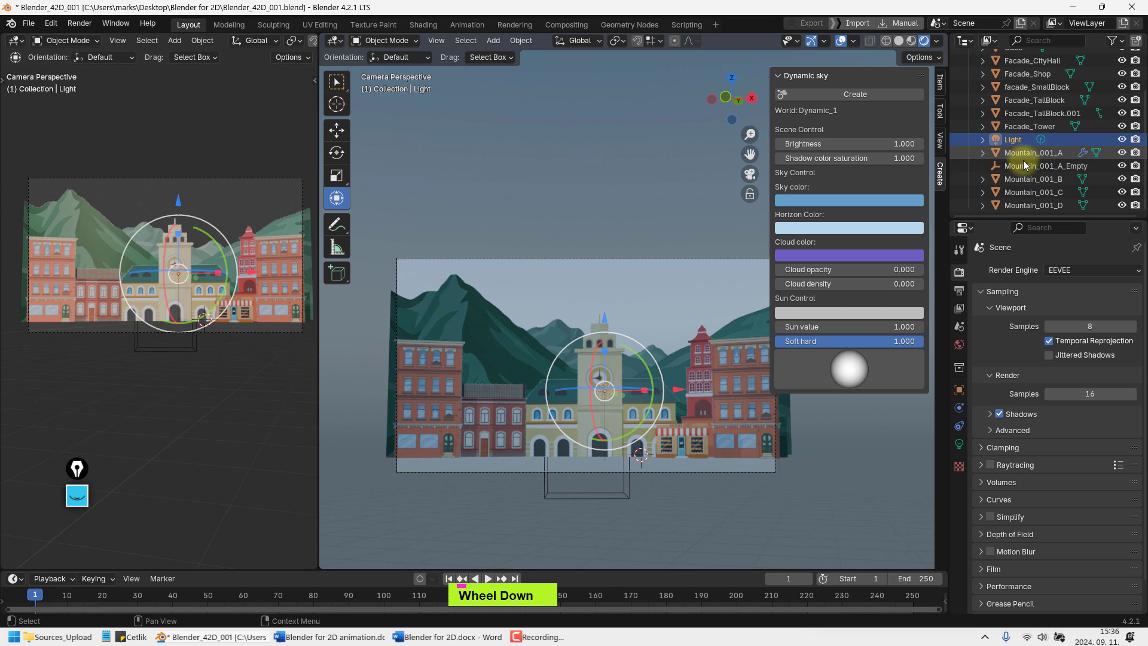
scroll(1021, 179, up, 4)
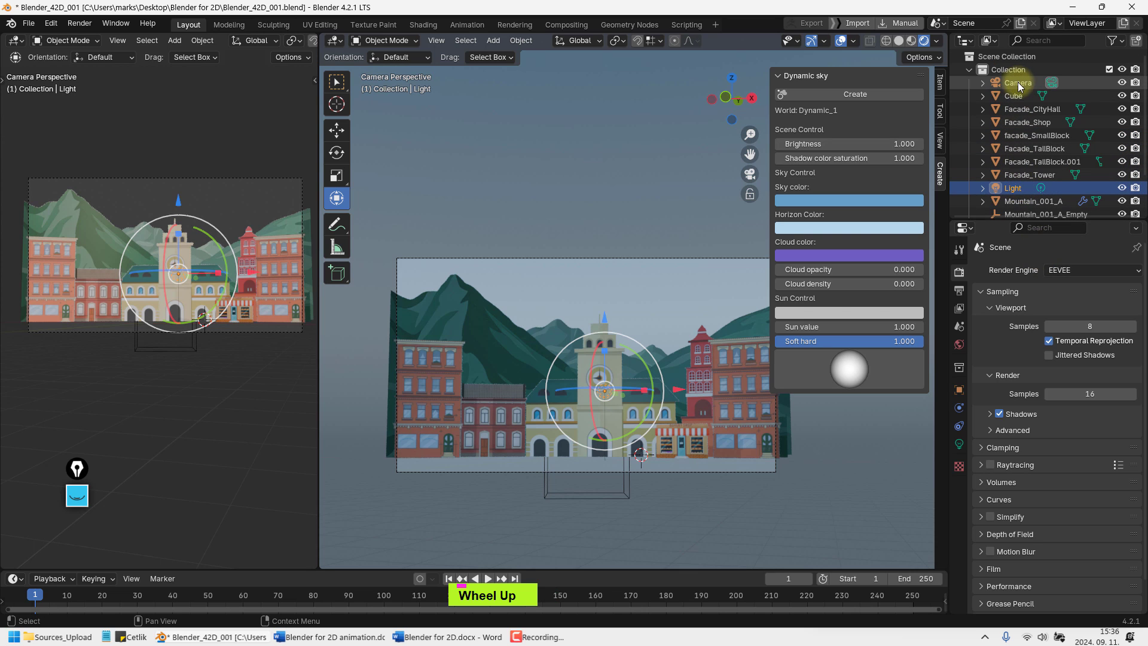
scroll(1019, 119, down, 3)
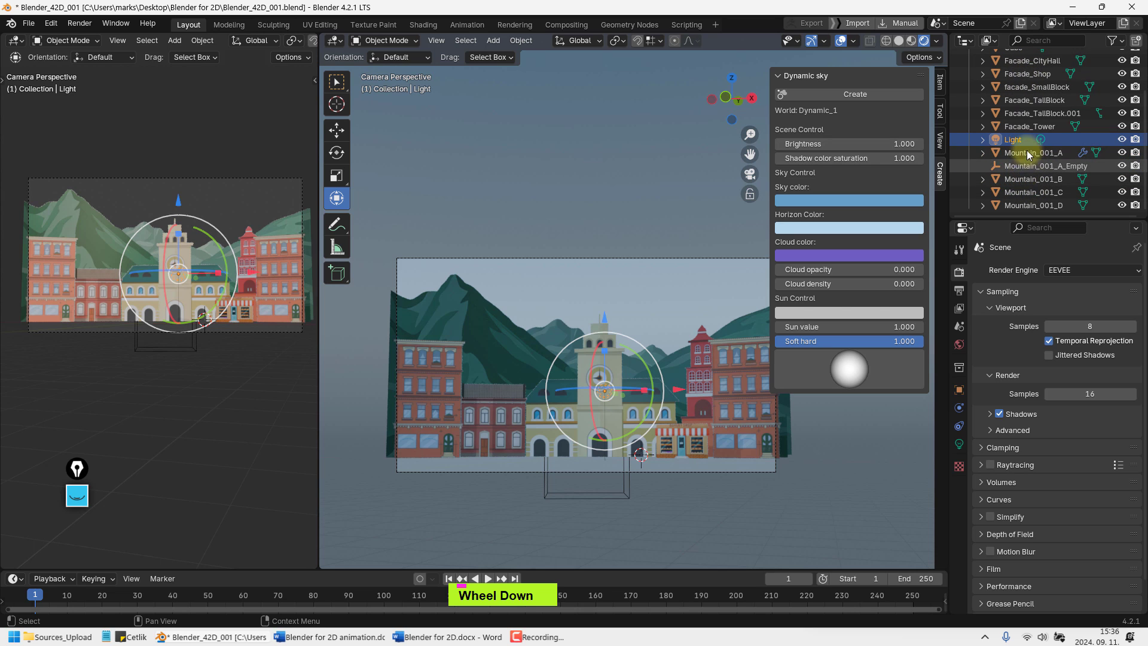
scroll(1024, 191, up, 3)
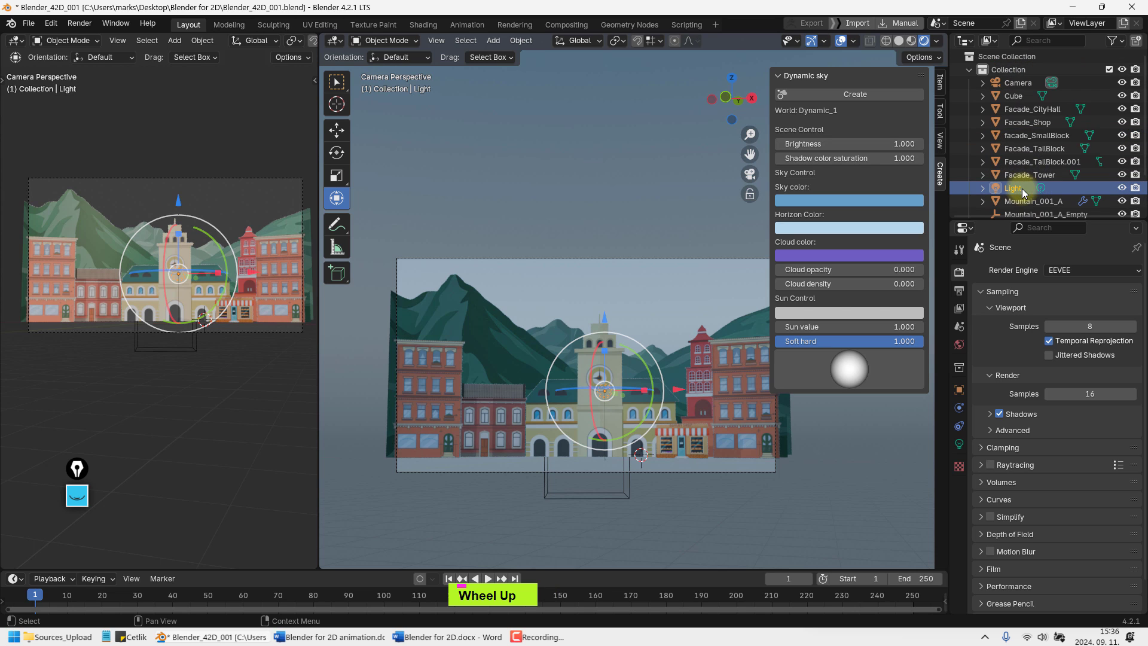
scroll(1028, 189, down, 3)
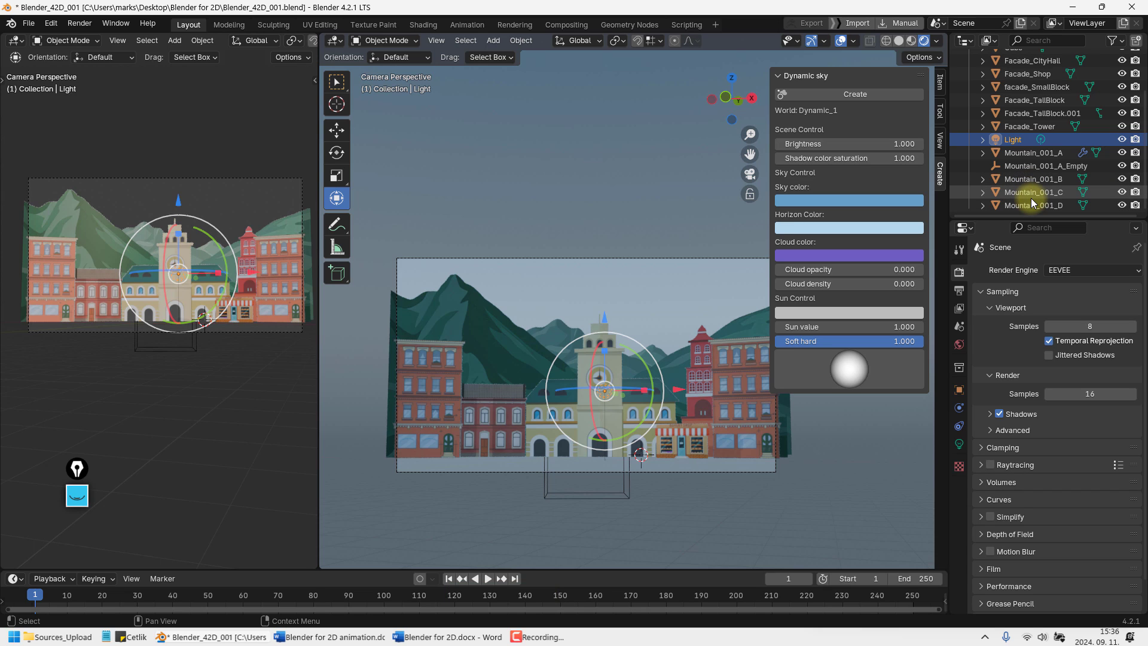
scroll(1029, 197, up, 4)
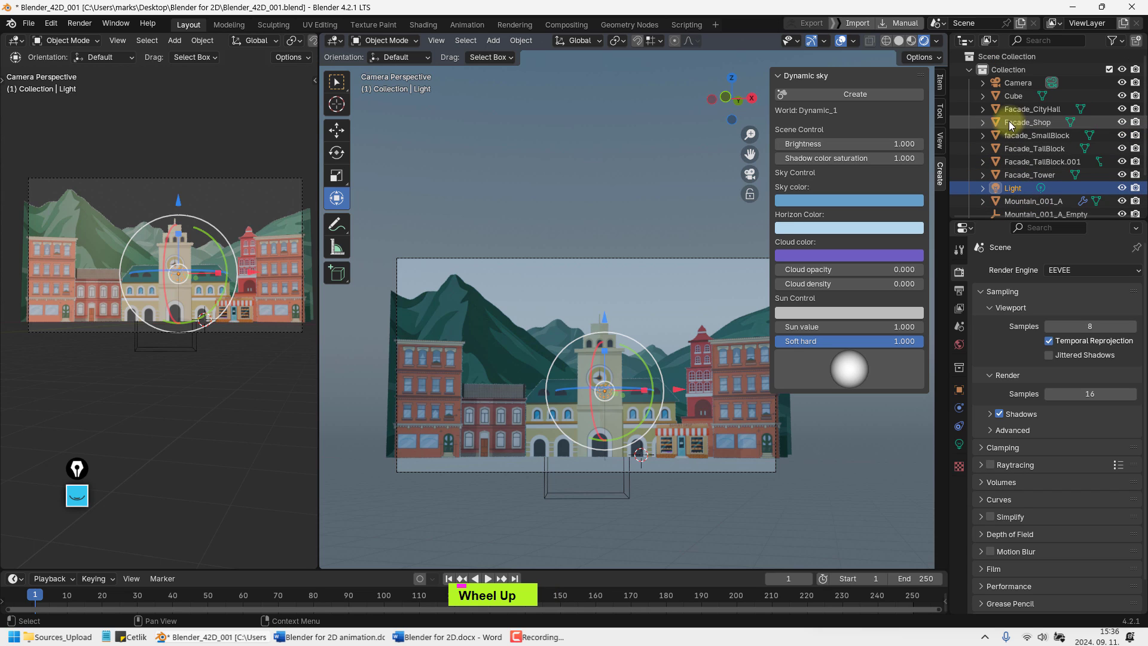
Rename the Camera object to 1_Camera
click(1017, 83)
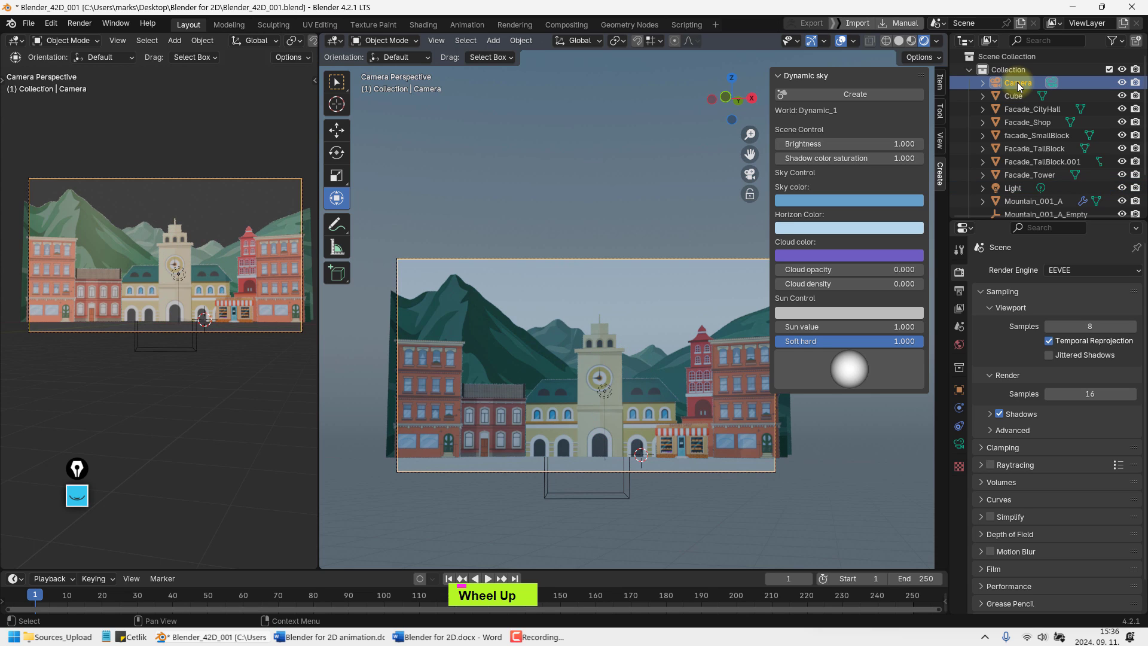
key(F2)
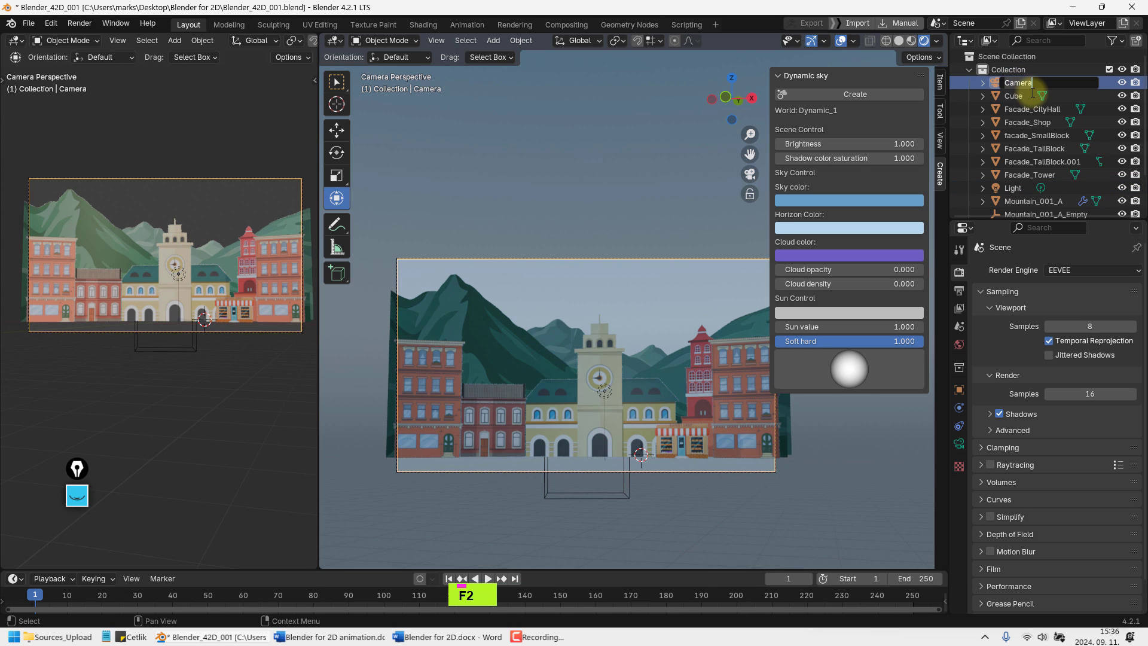
key(Home)
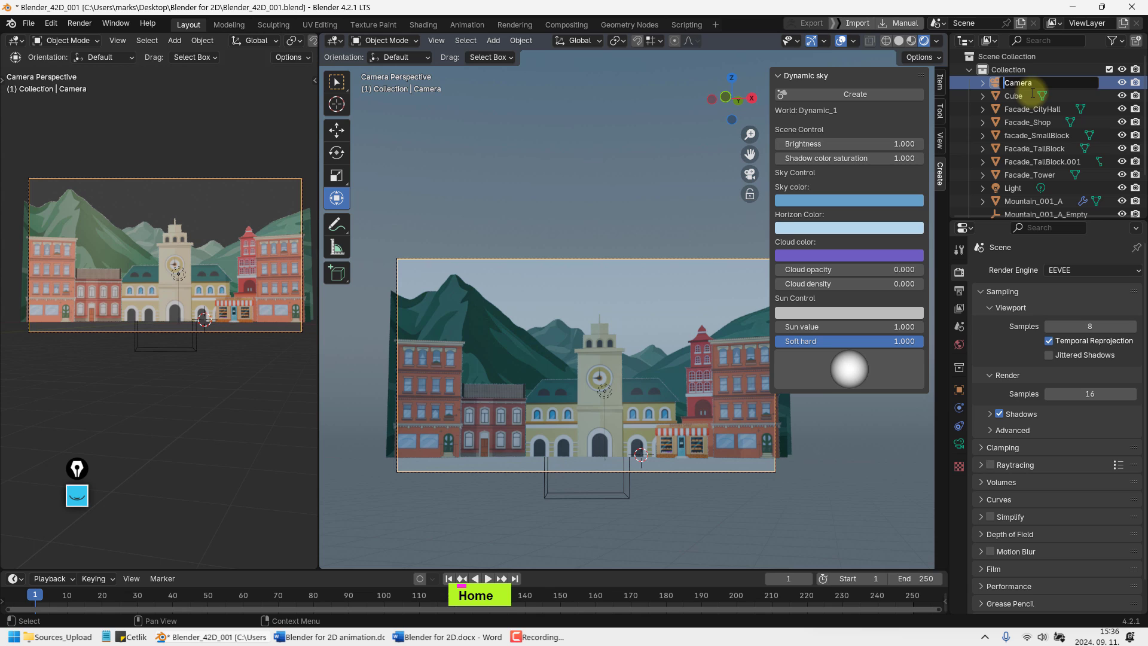
text(1_)
key(Return)
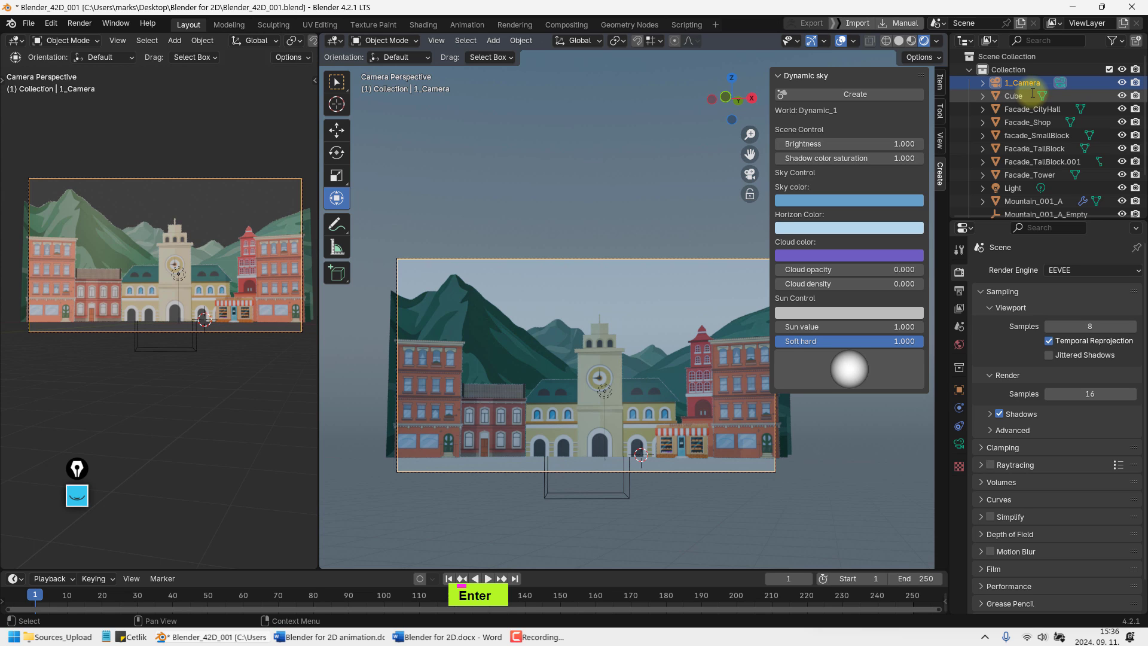
Rename the Cube object to 1_Cube
click(1028, 96)
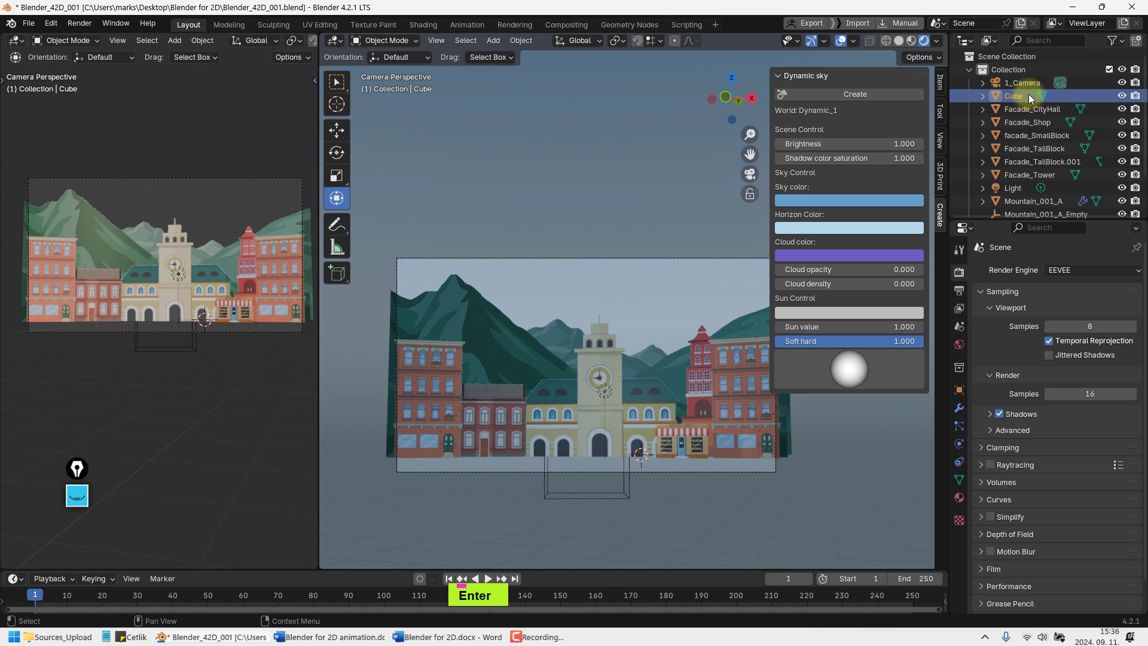
key(F2)
key(Home)
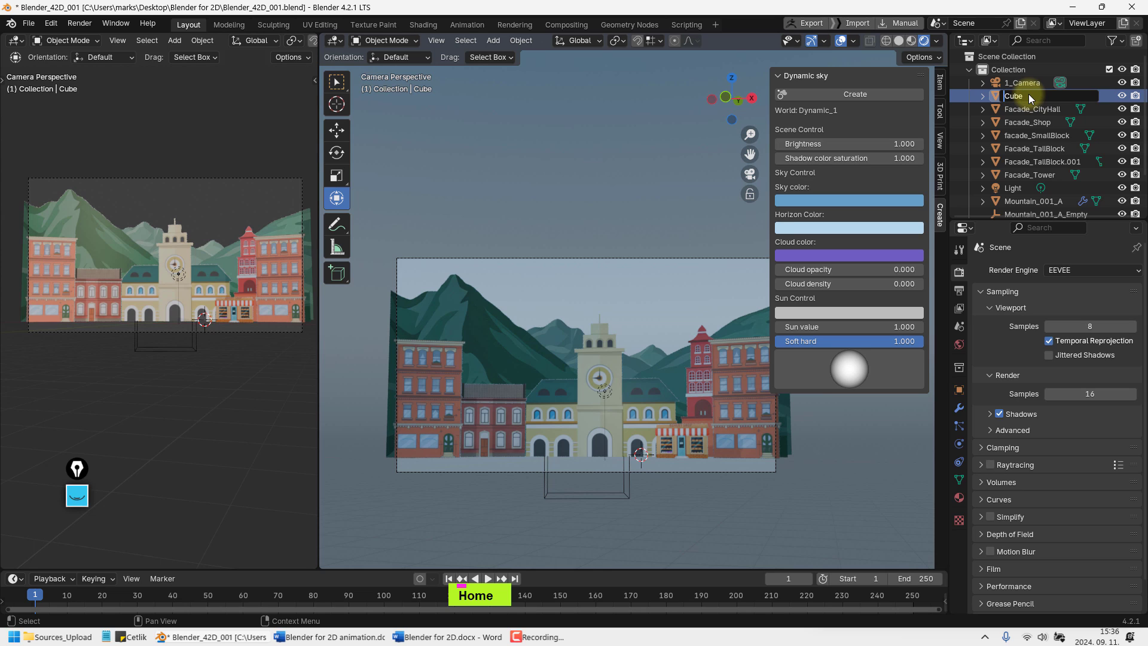
text(1_)
key(Return)
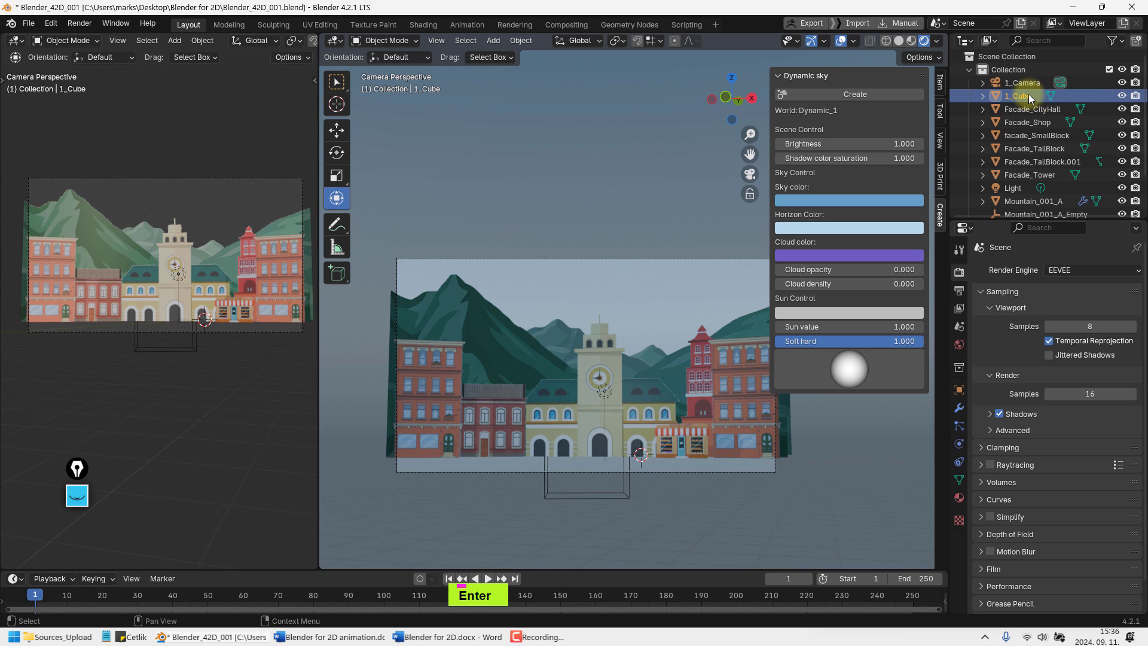
Rename the Light object to 1_Light
click(1010, 190)
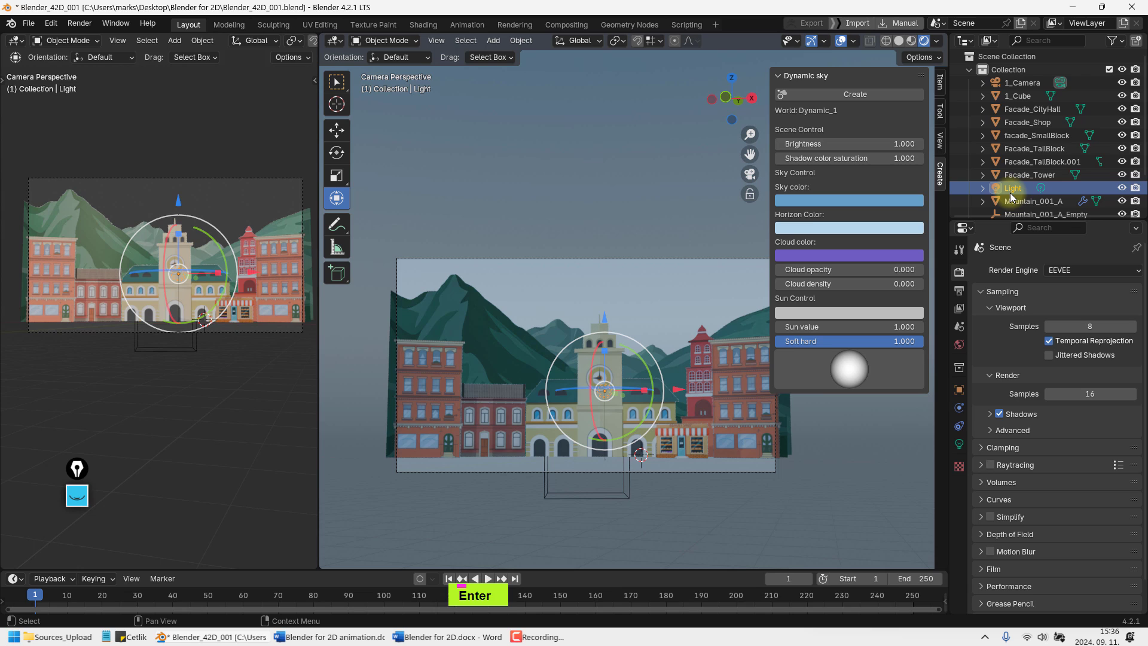
scroll(1010, 193, down, 3)
key(F2)
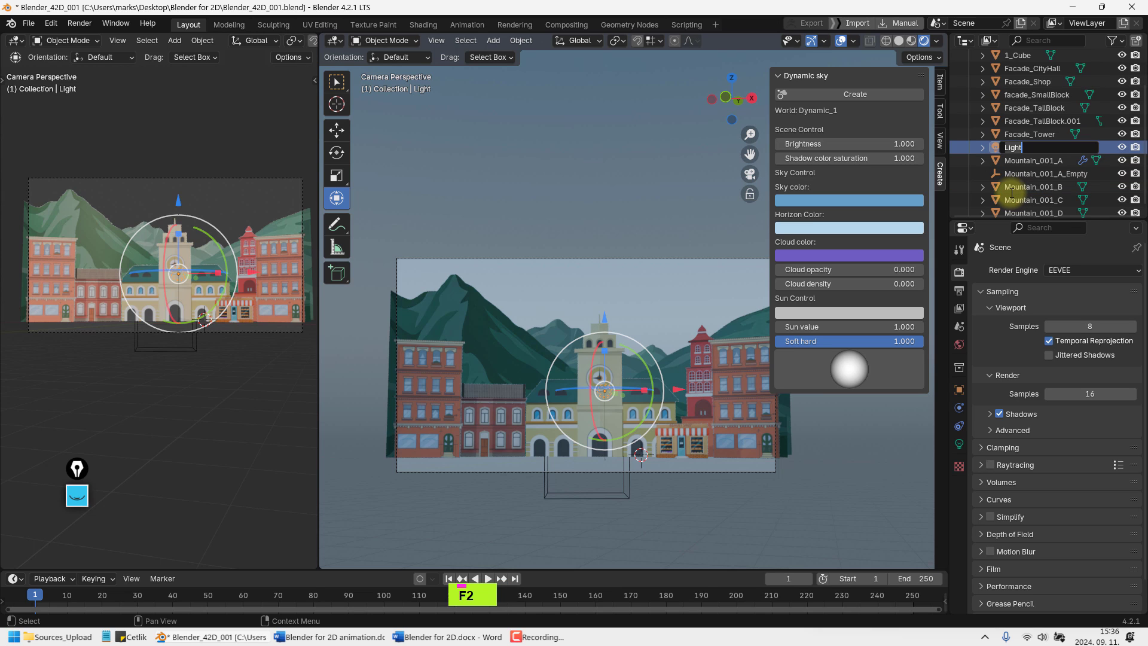
key(Home)
text(1_)
key(Return)
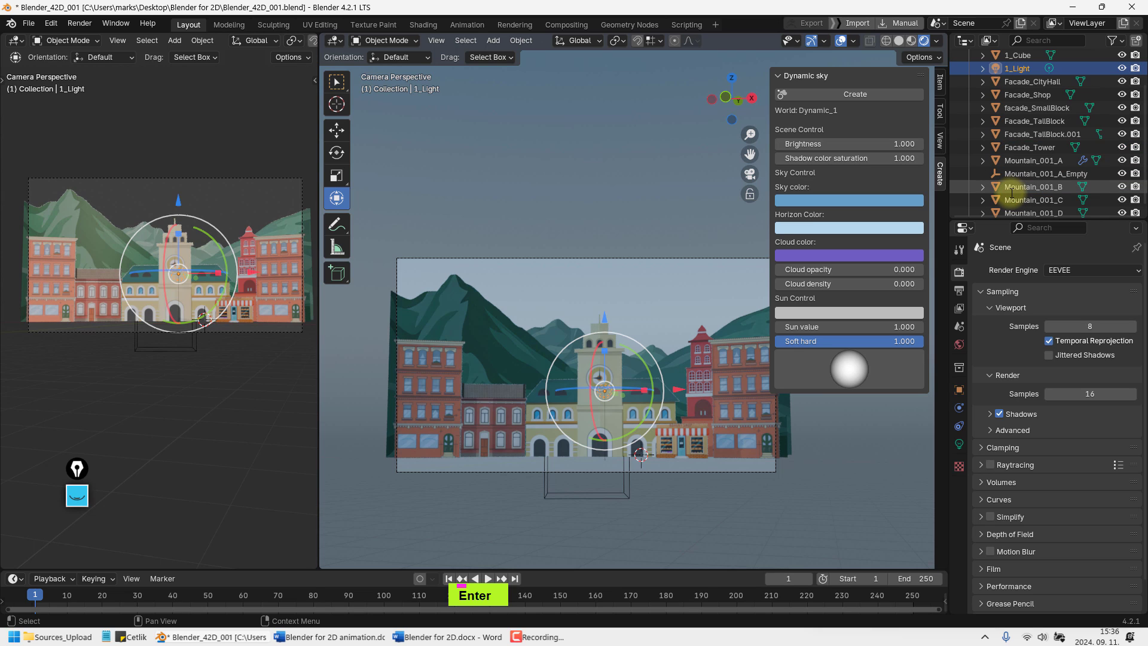
Create a new collection in the outliner and name it Mountain
scroll(1016, 192, up, 3)
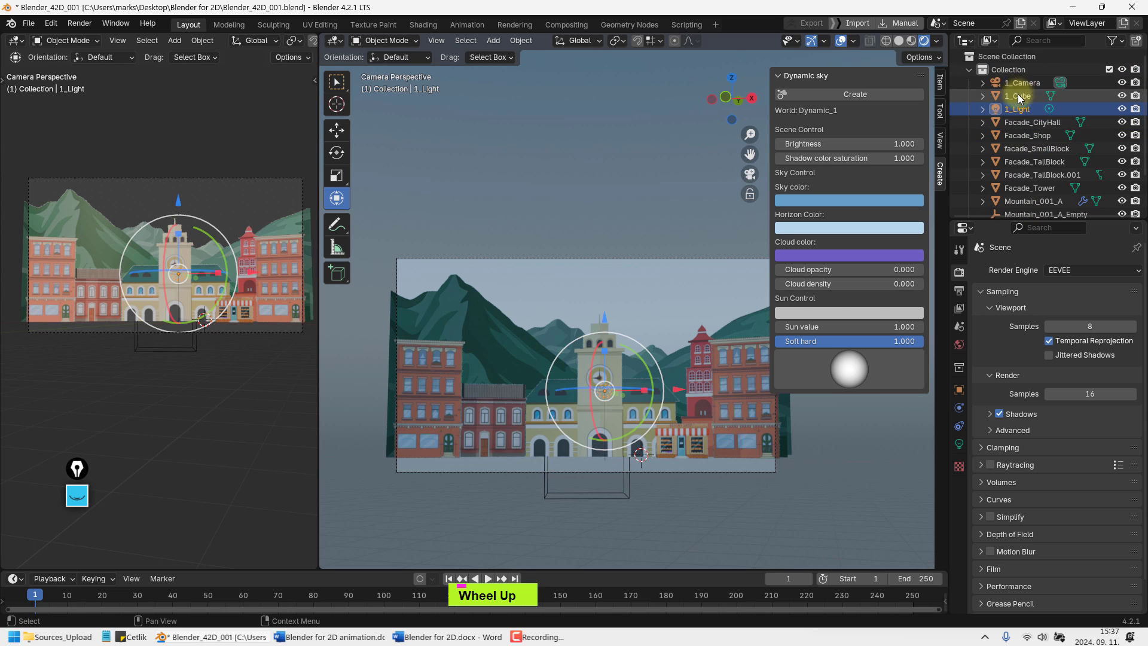
scroll(1021, 147, down, 3)
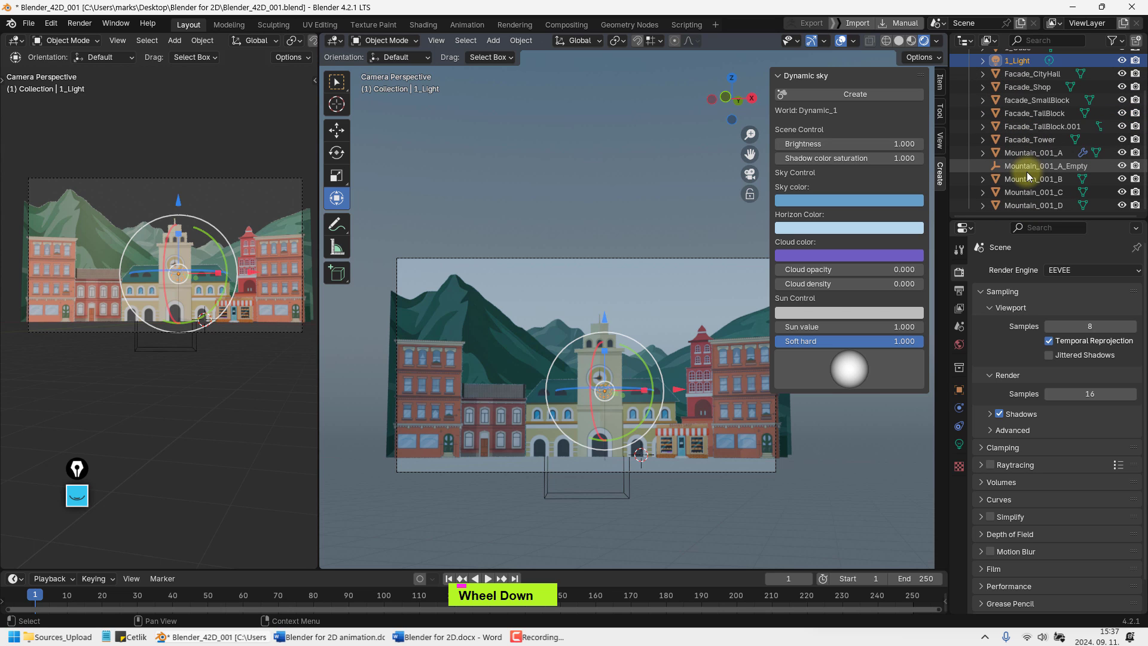
click(1023, 153)
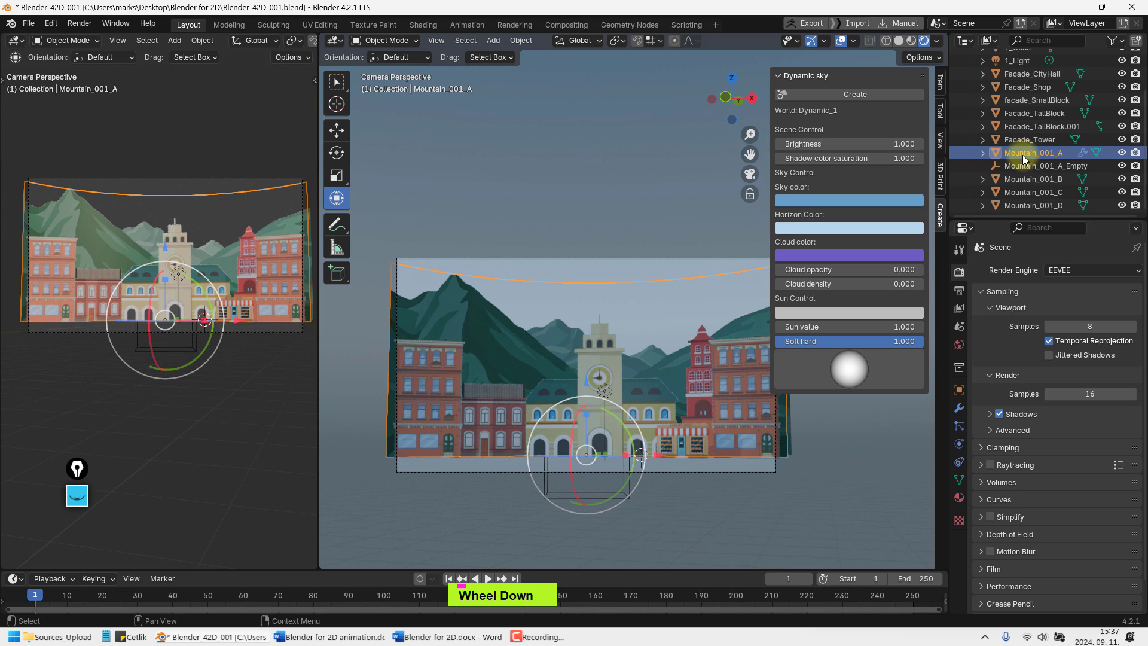
right_click(1024, 156)
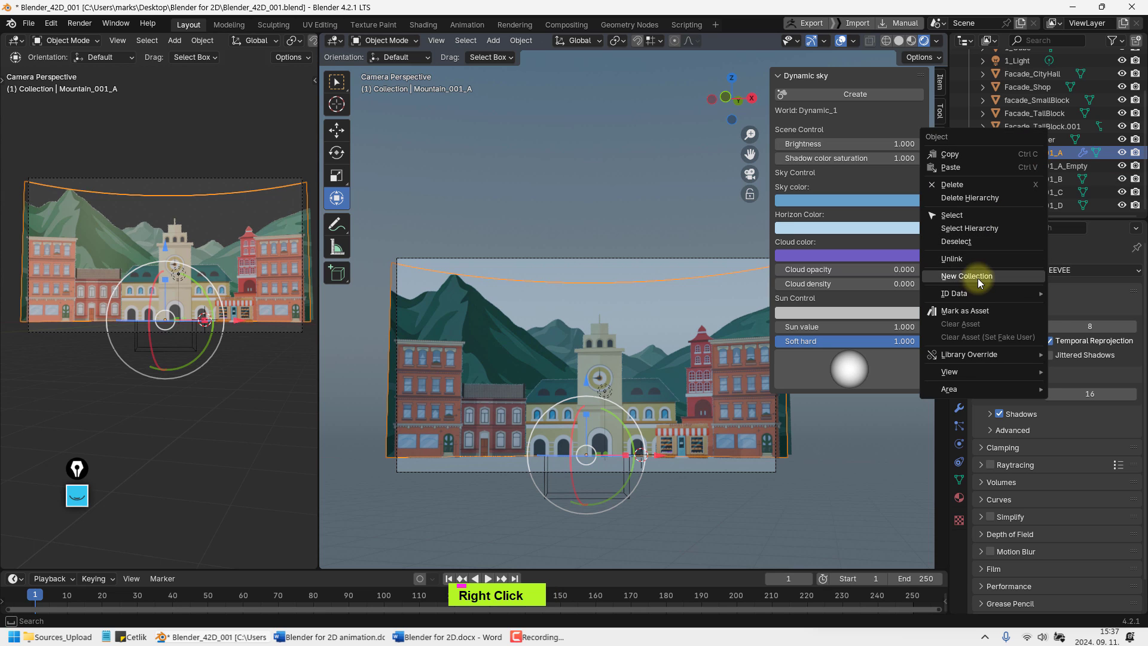
scroll(1015, 180, down, 1)
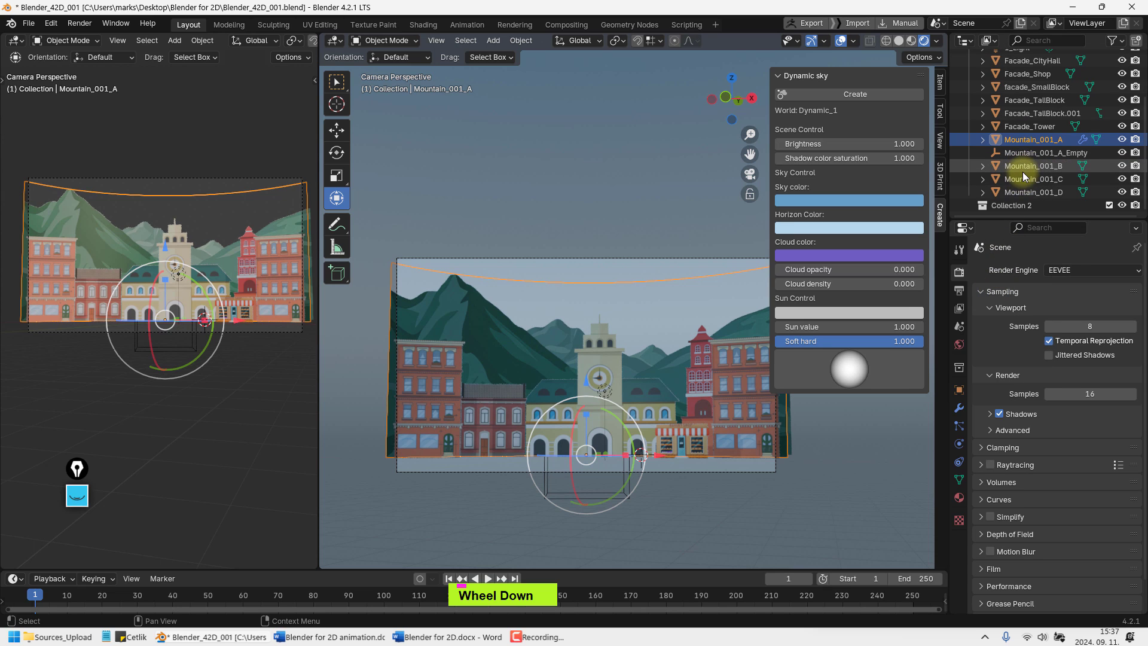
click(1015, 206)
key(F2)
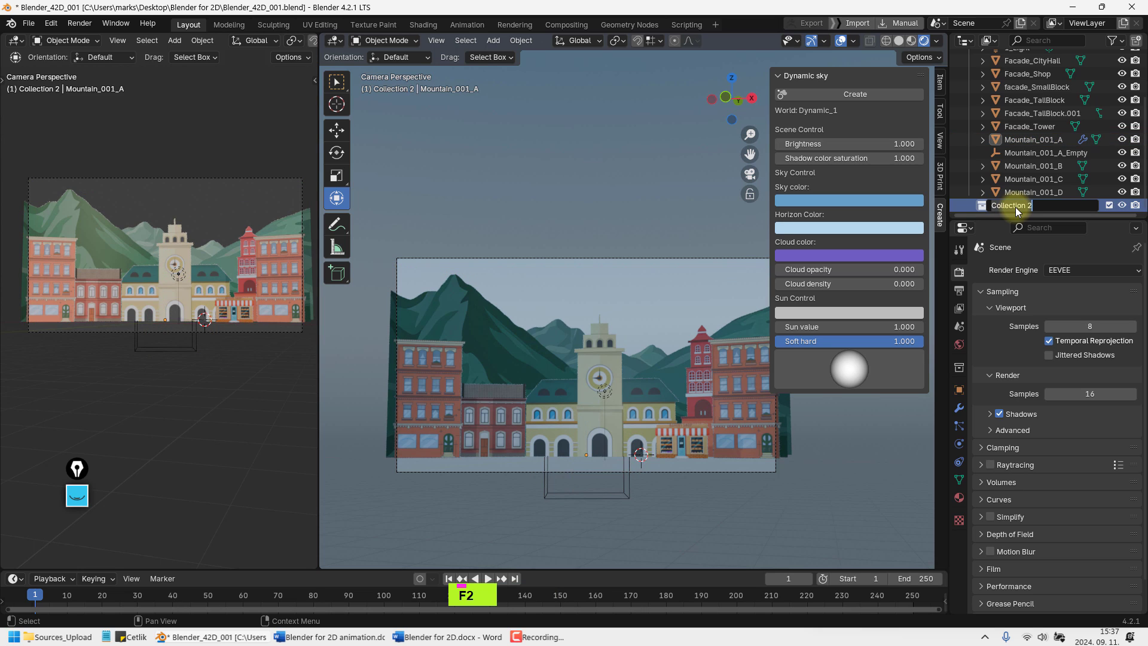
key(shift)
text(Mountai)
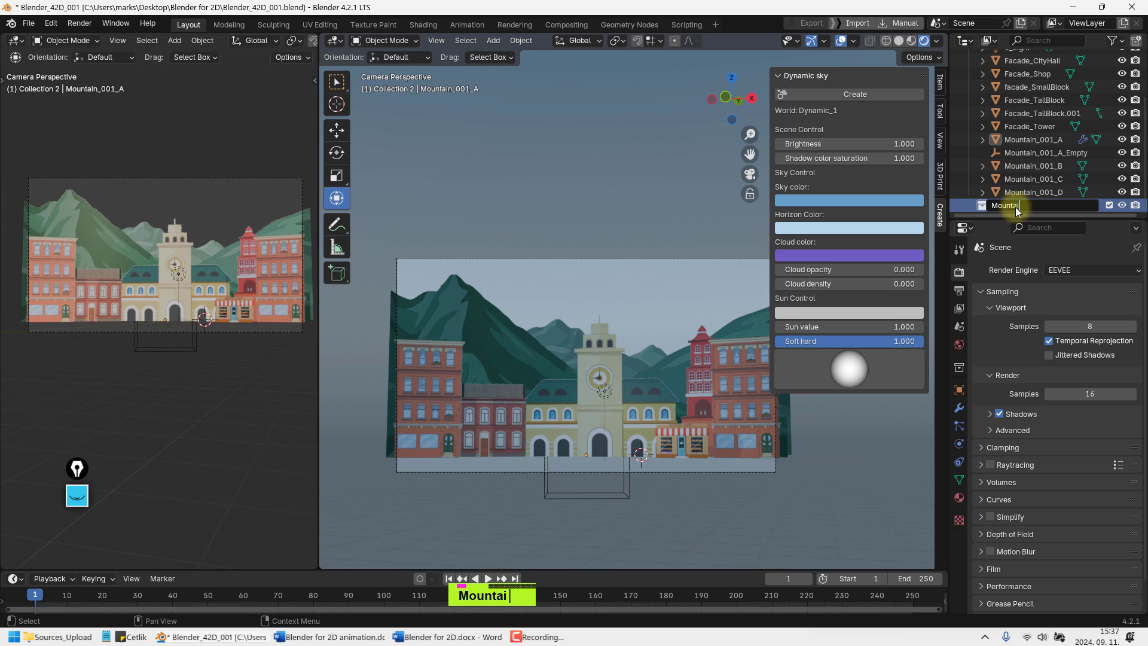
text(n)
key(Return)
Move the objects Mountain_001_A through Mountain_001_D, including Mountain_001_A_Empty, into the Mountain collection
click(1027, 142)
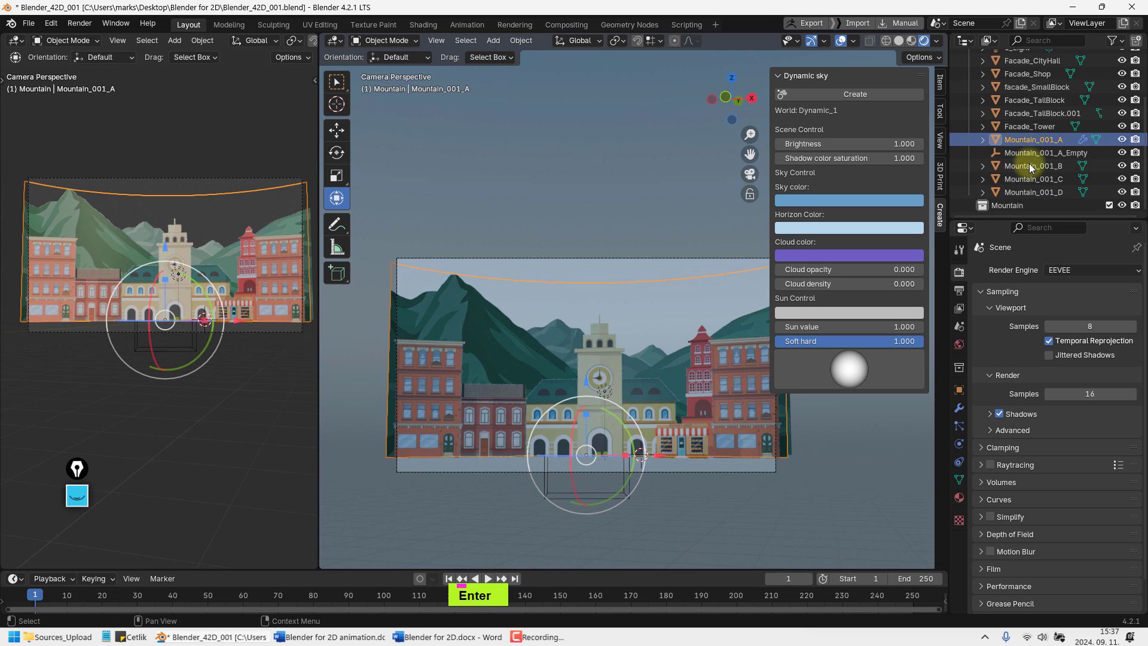
shift+click(1021, 192)
drag(1020, 138, 1006, 205)
scroll(995, 194, down, 3)
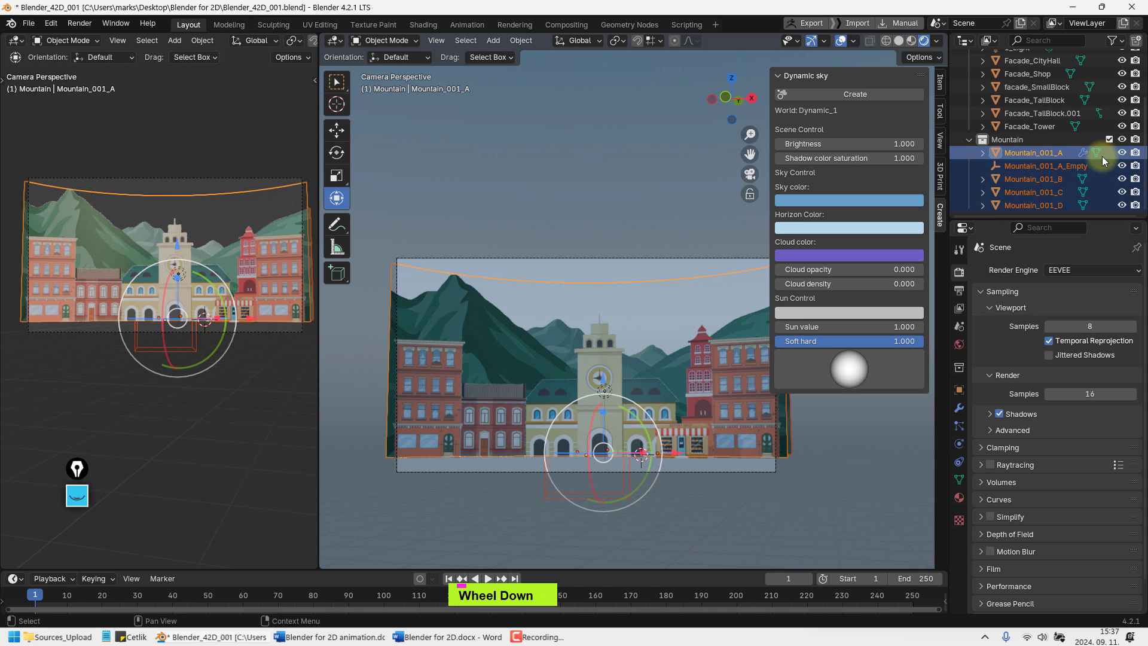
Hide and show Mountain_001_A and the whole Mountain collection, and exclude and re-include that collection in the view layer
click(1122, 152)
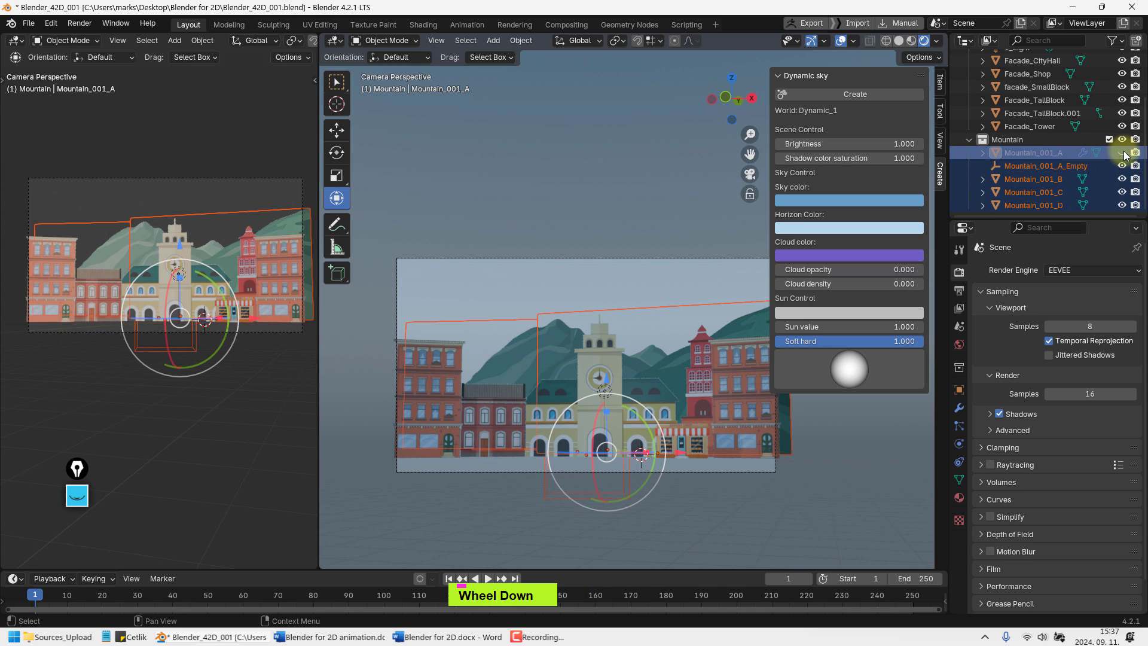
click(1122, 153)
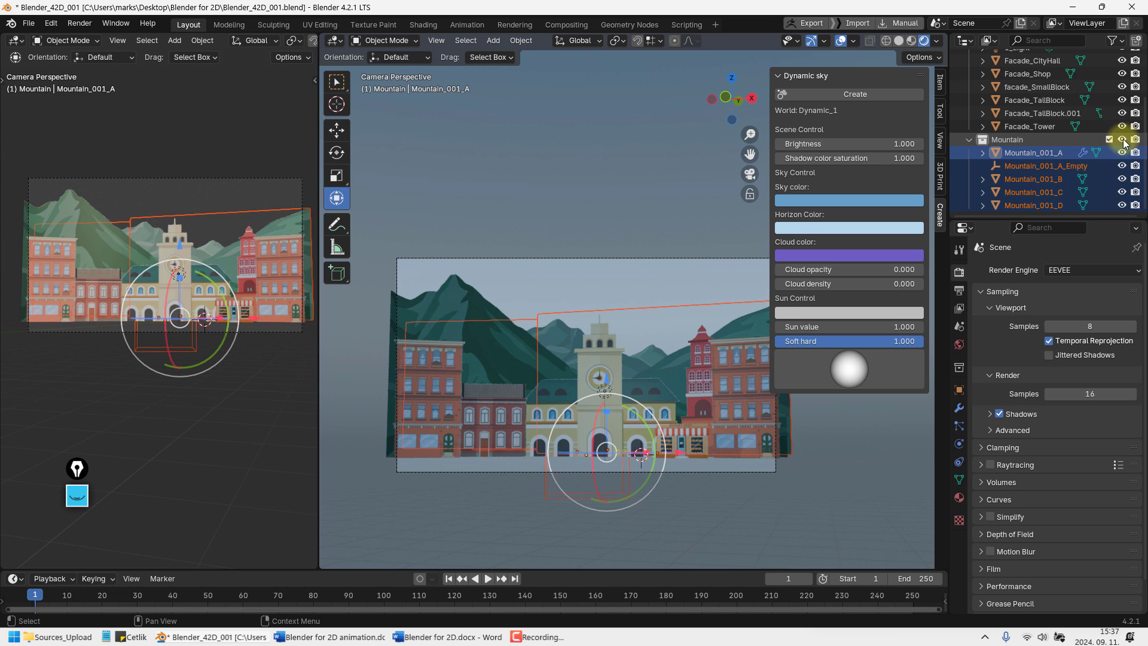
click(1122, 140)
click(1123, 140)
click(1122, 140)
click(1123, 140)
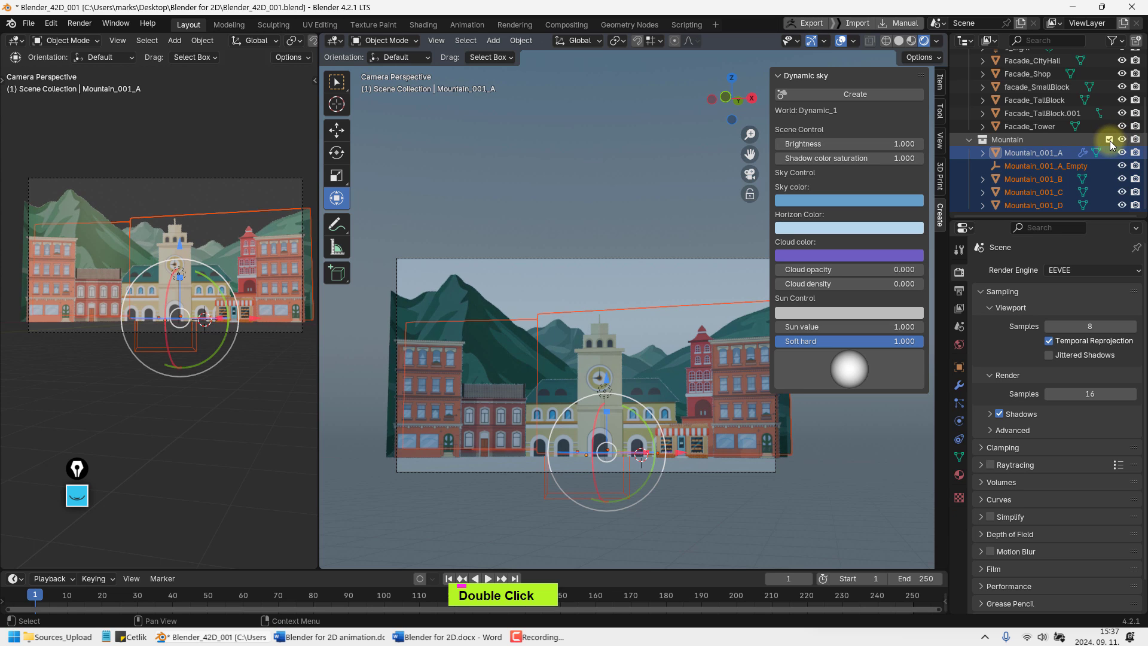
click(1109, 140)
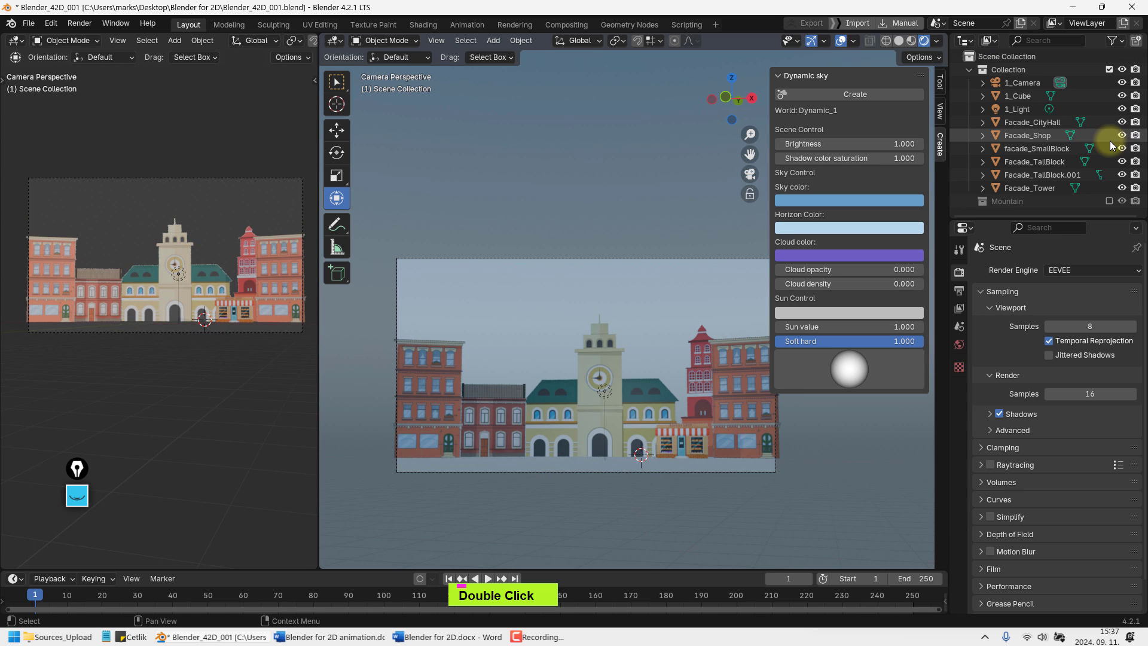
click(1109, 201)
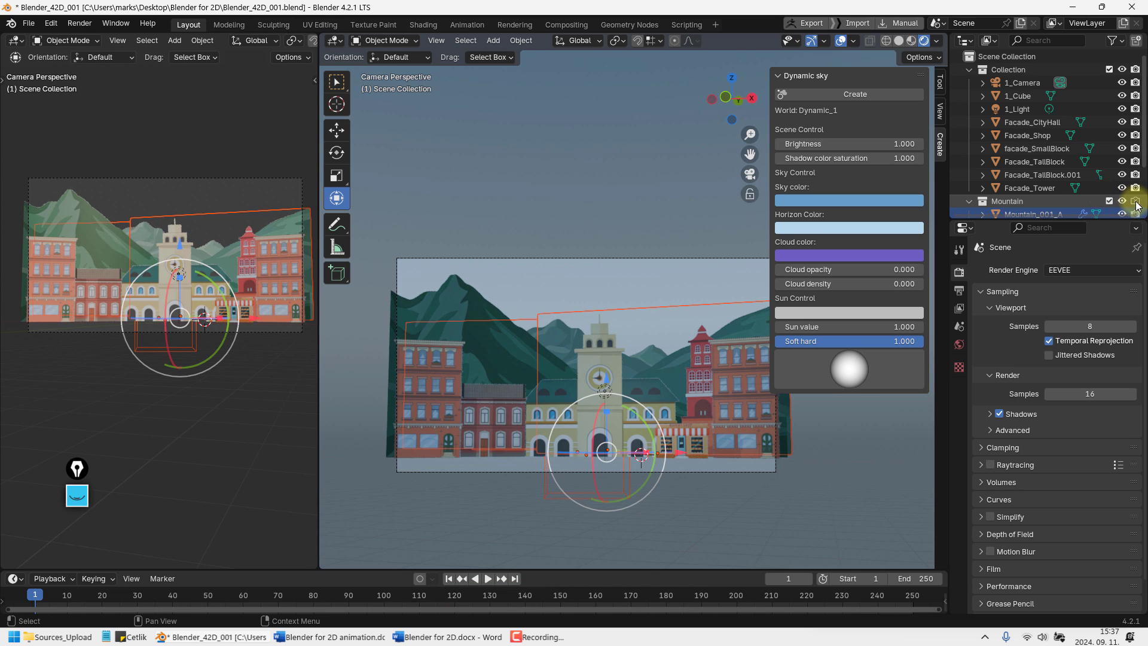
Collapse the Mountain collection in the outliner and make it the active collection
click(968, 200)
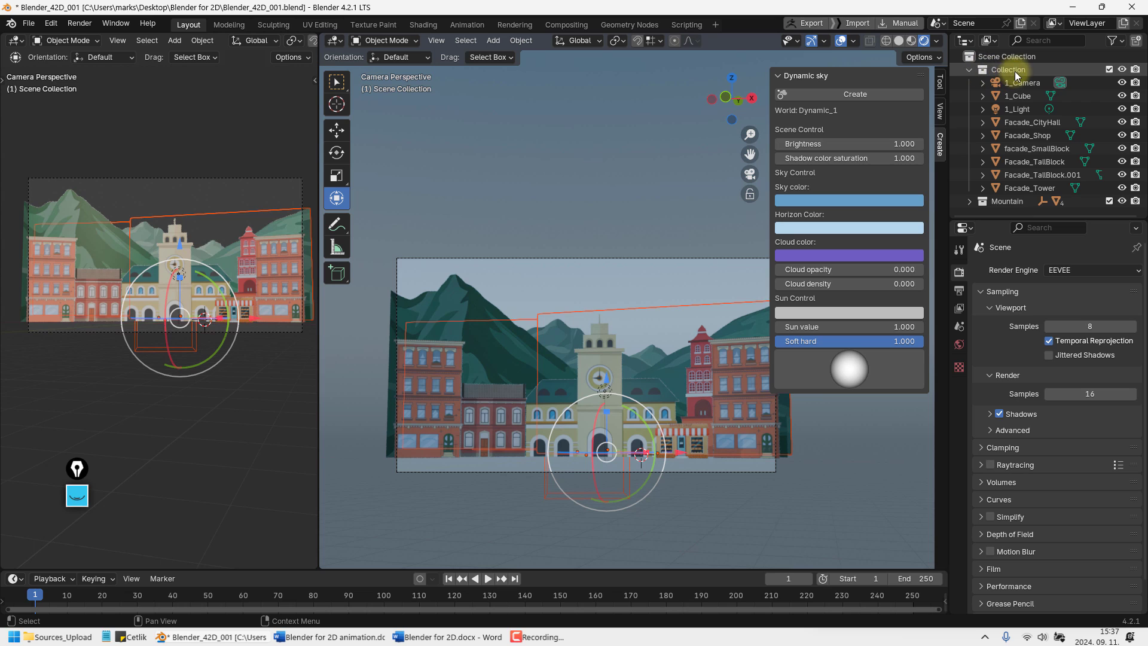
click(1009, 202)
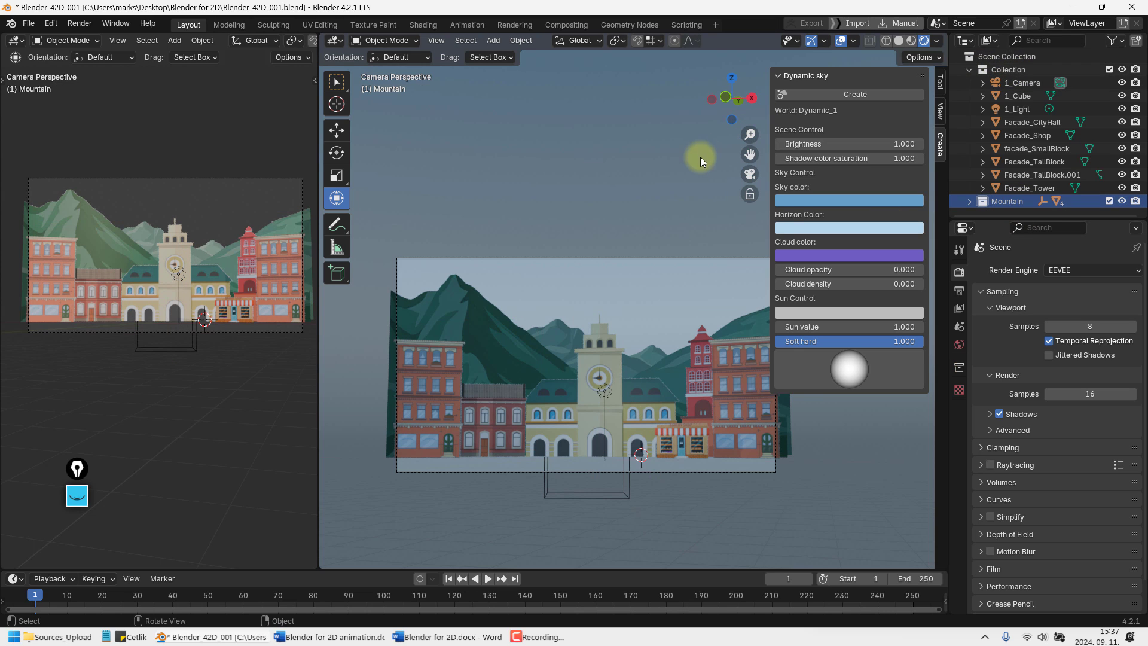
Set the Dynamic sky brightness to 1.400 and shift the sky color to a stronger blue
mouse_move(837, 148)
mouse_down()
mouse_move(866, 146)
mouse_move(844, 141)
mouse_up()
click(835, 199)
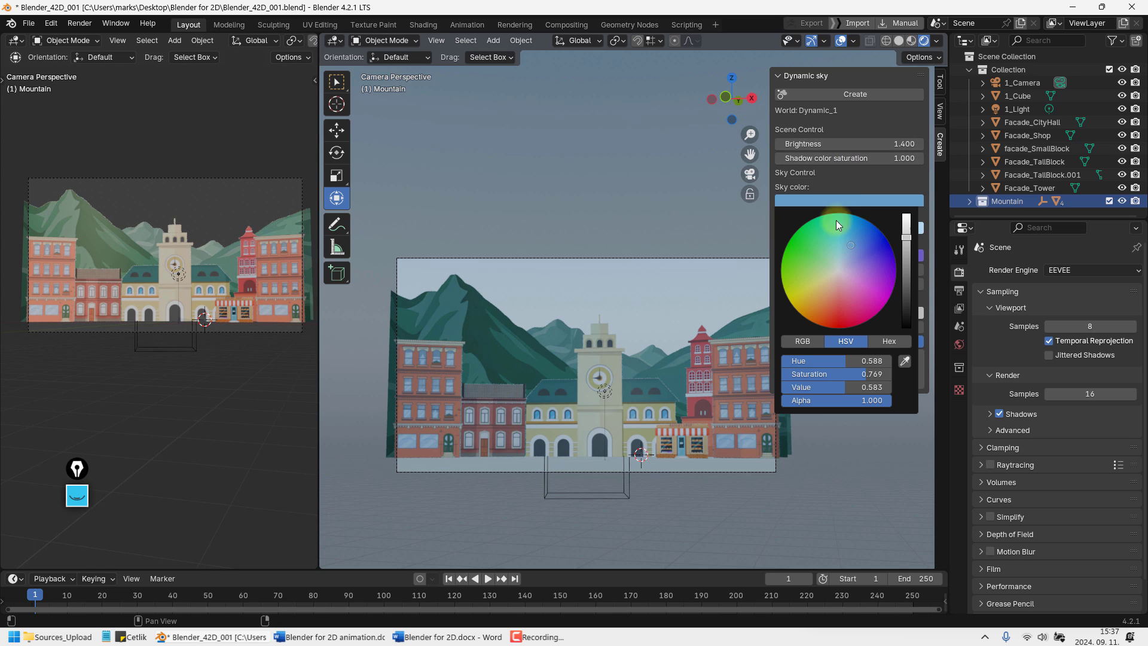
mouse_move(864, 246)
mouse_down()
mouse_move(873, 236)
mouse_move(858, 225)
mouse_move(865, 245)
mouse_move(856, 240)
mouse_up()
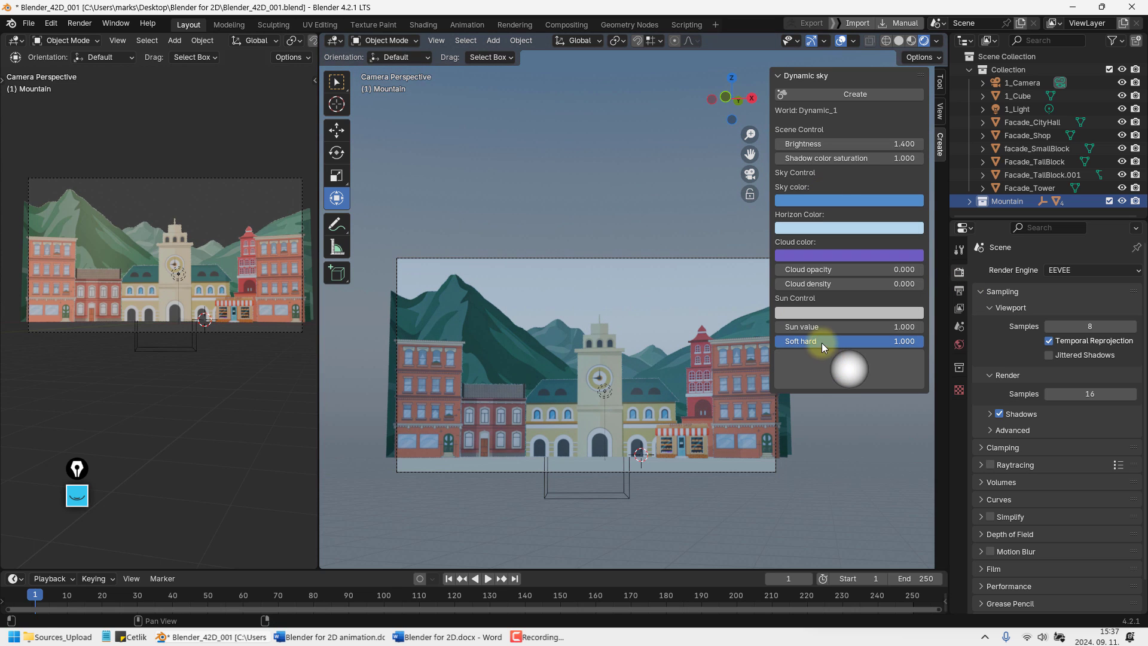
Try a different sun value for the Dynamic sky and restore it to 1
mouse_move(812, 326)
mouse_down()
mouse_move(838, 325)
mouse_move(828, 325)
mouse_up()
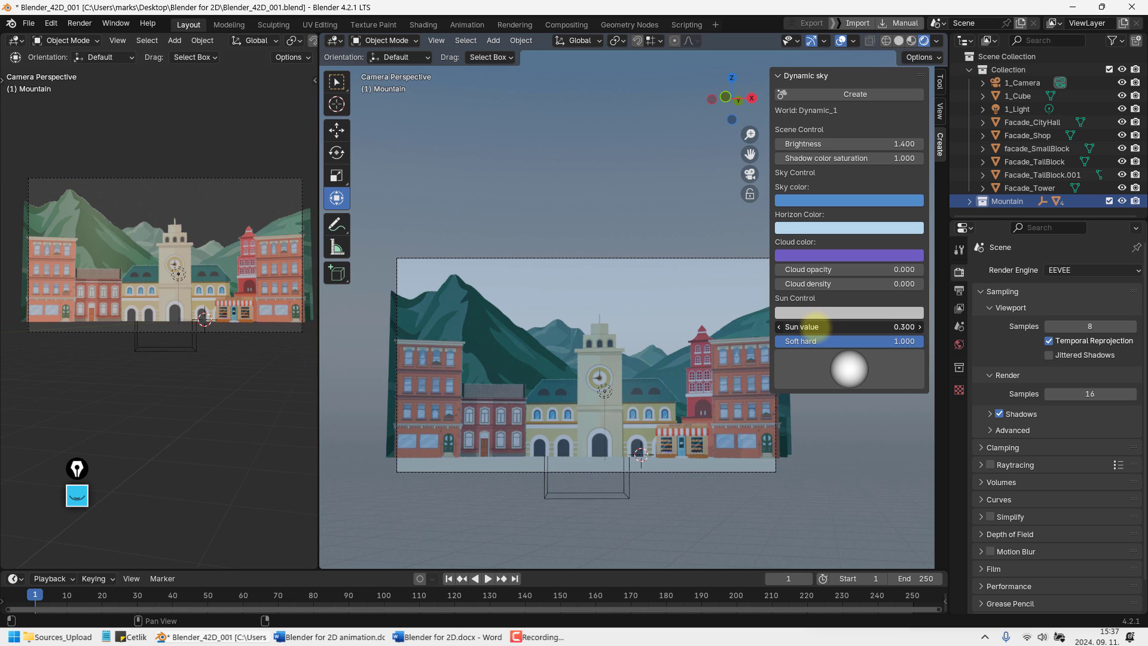
double_click(819, 327)
text(1)
key(Return)
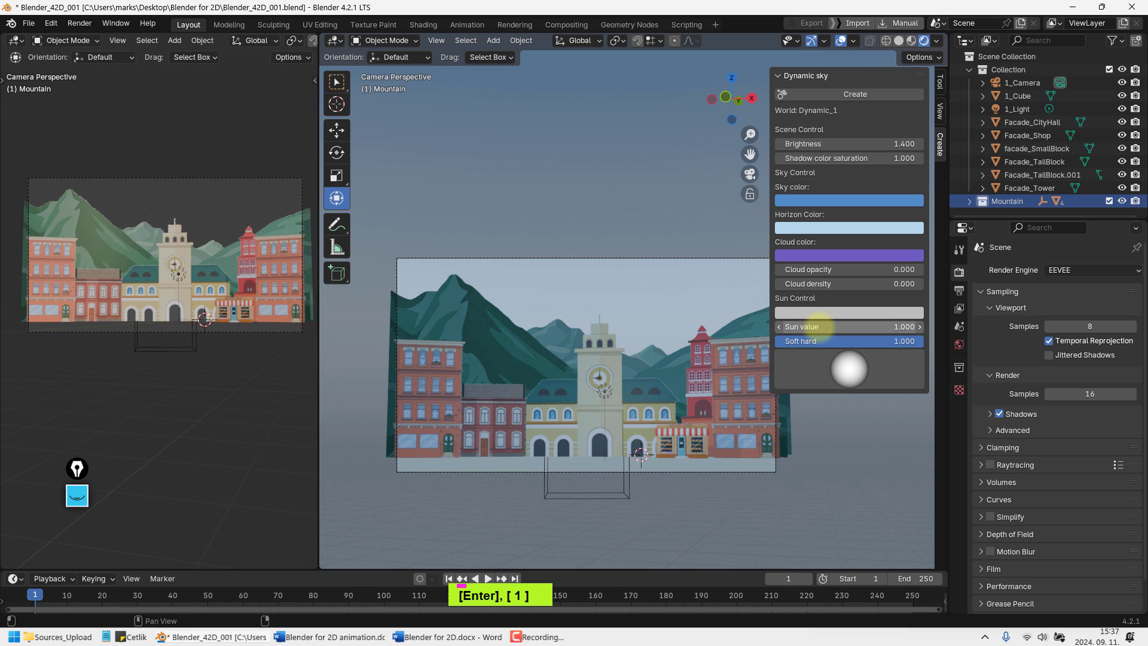
Tint the Dynamic sky's sun color a warm beige and change its cloud color to light grey
click(820, 313)
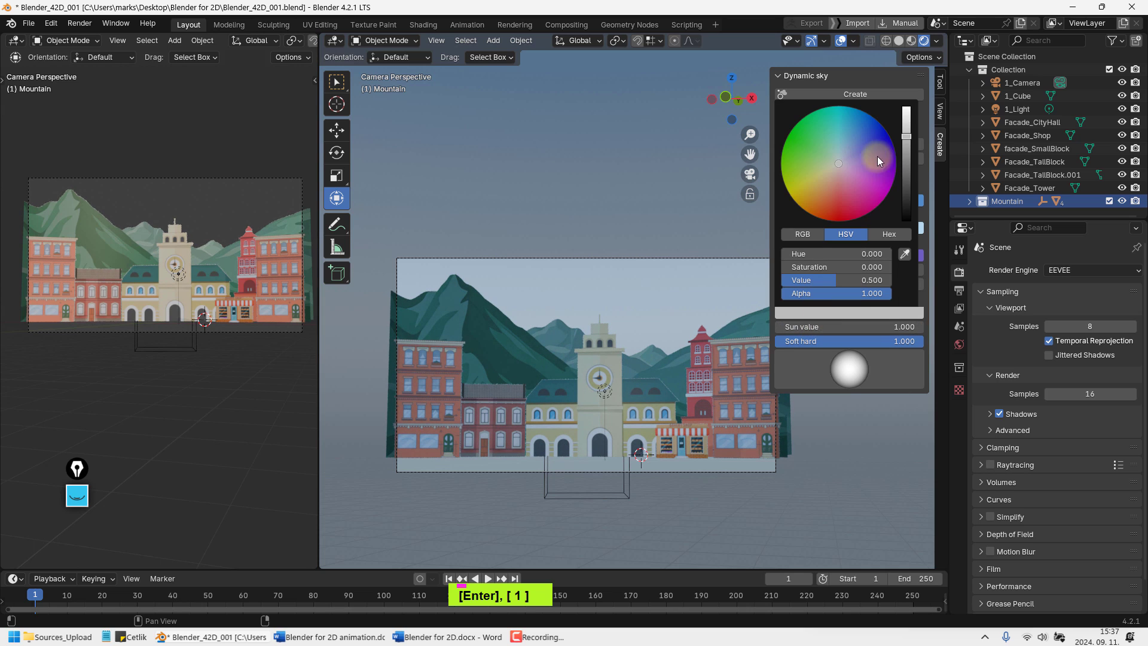
mouse_move(839, 163)
mouse_down()
mouse_move(810, 130)
mouse_move(838, 161)
mouse_move(832, 171)
mouse_up()
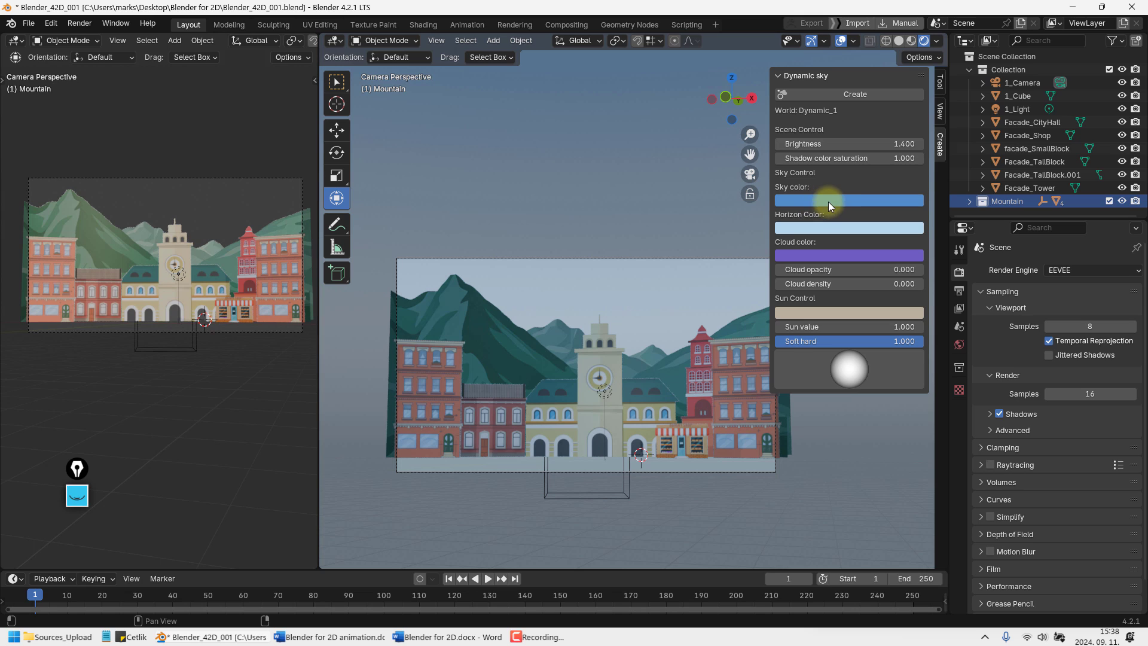
click(839, 256)
click(841, 102)
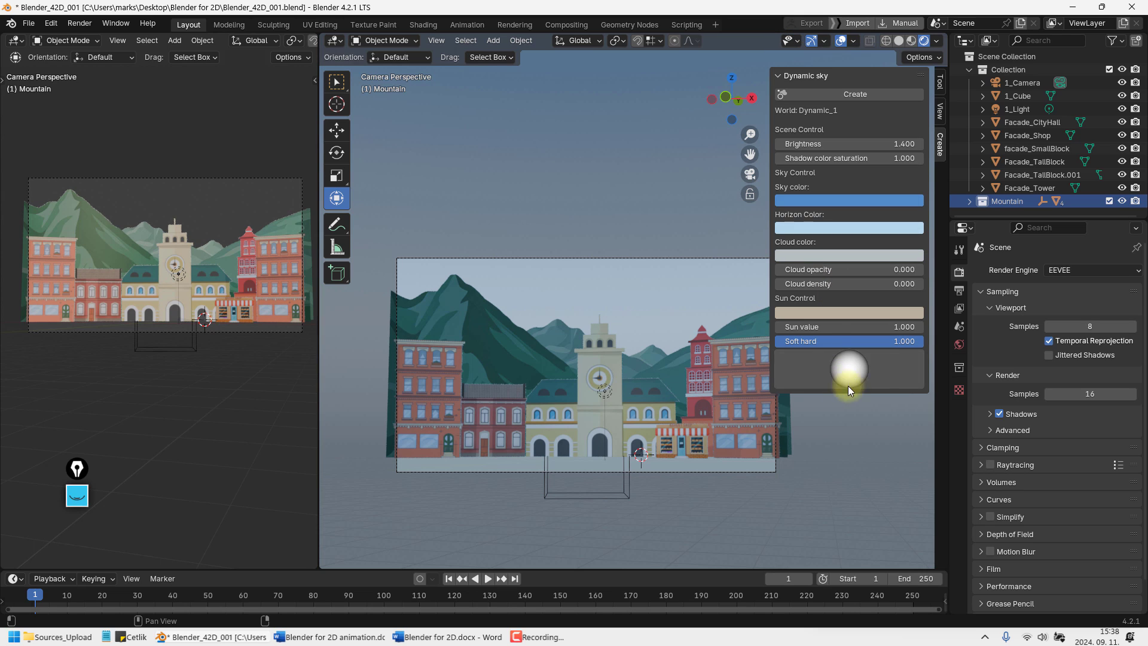
Change the sky color to a pale greyish blue and leave the Dynamic sky settings
click(837, 201)
drag(851, 239, 842, 265)
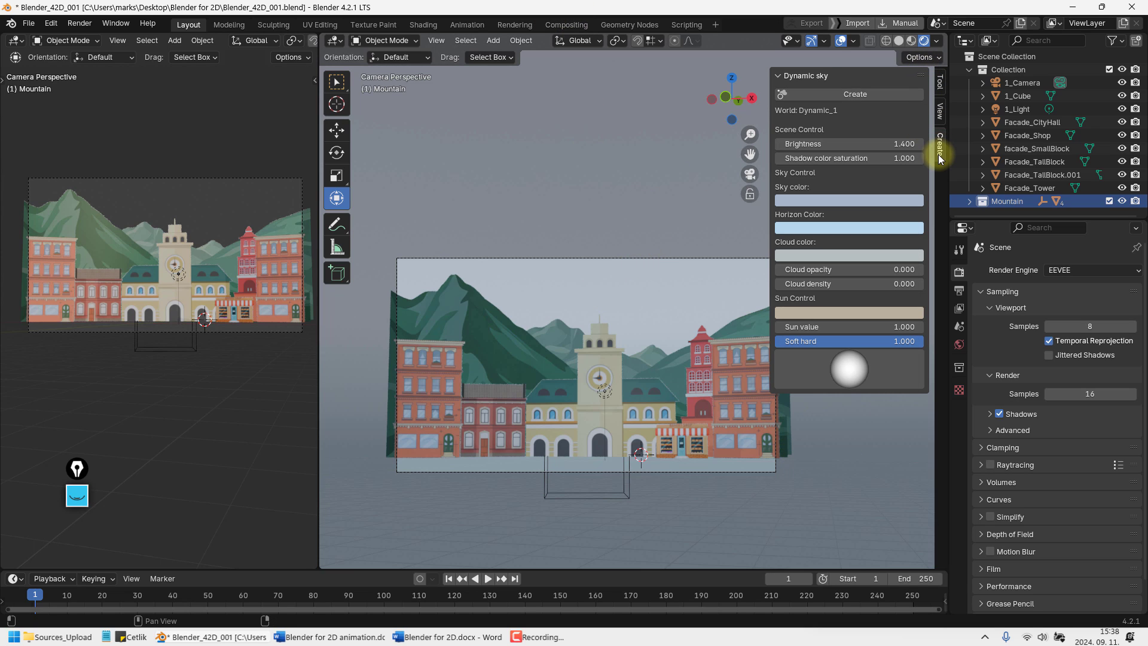
click(940, 82)
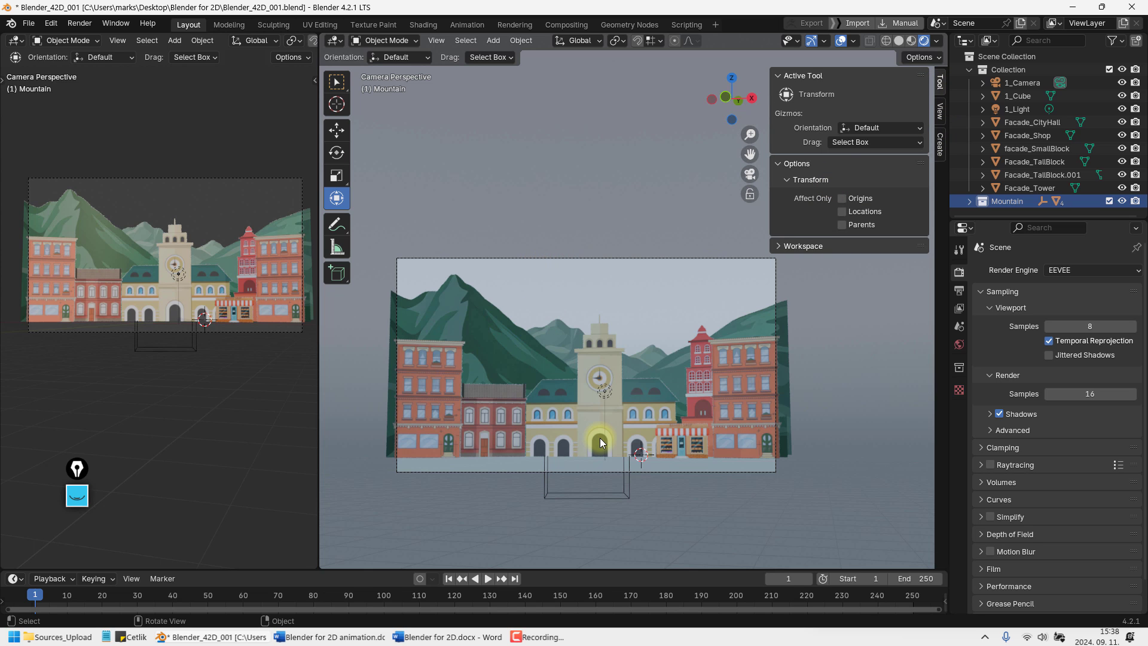
Select the city hall facade in the scene and switch to the Shading workspace
middle_drag(600, 437, 596, 482)
scroll(599, 375, down, 2)
shift+middle_drag(599, 376, 646, 296)
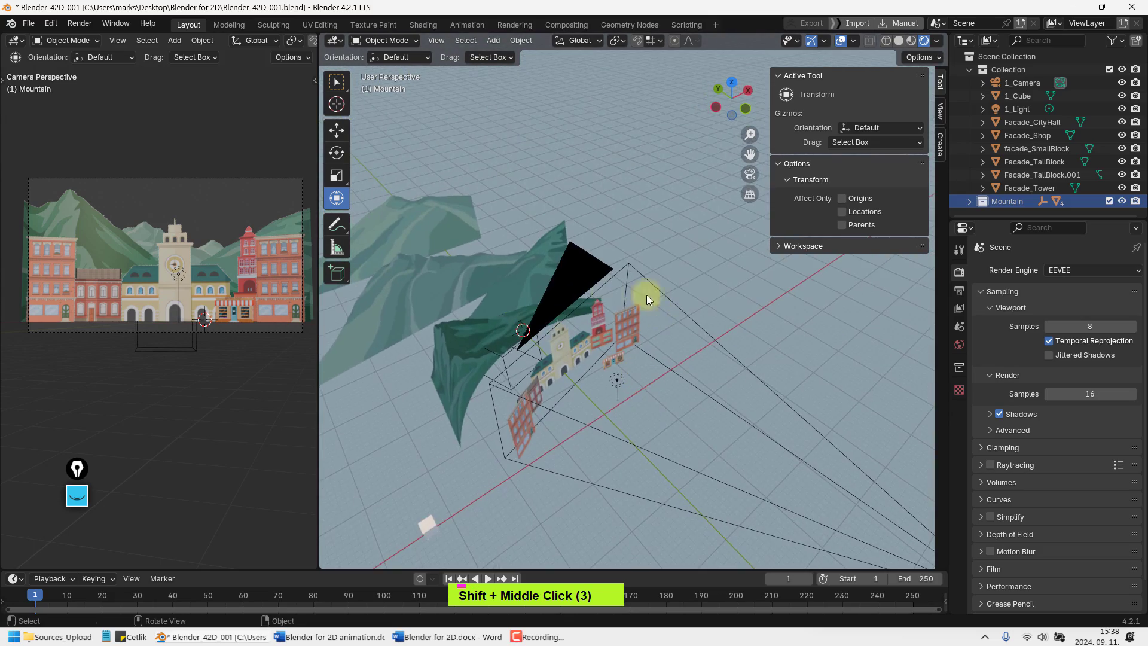
shift+middle_drag(633, 403, 596, 427)
click(583, 344)
scroll(587, 383, up, 2)
middle_drag(596, 427, 598, 411)
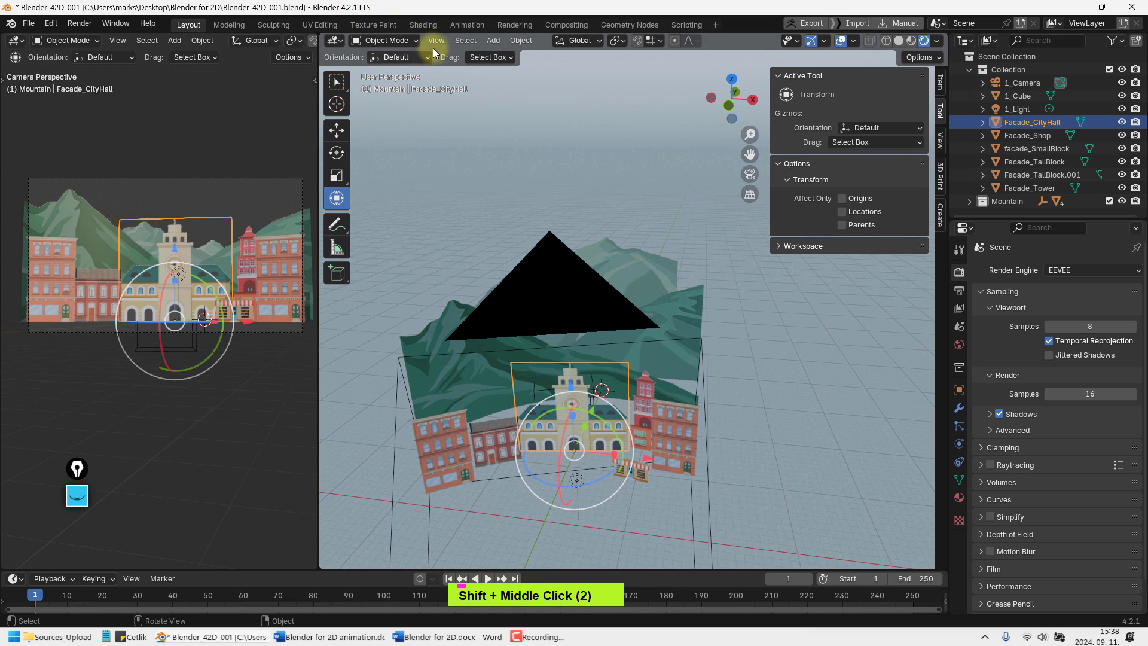
click(427, 24)
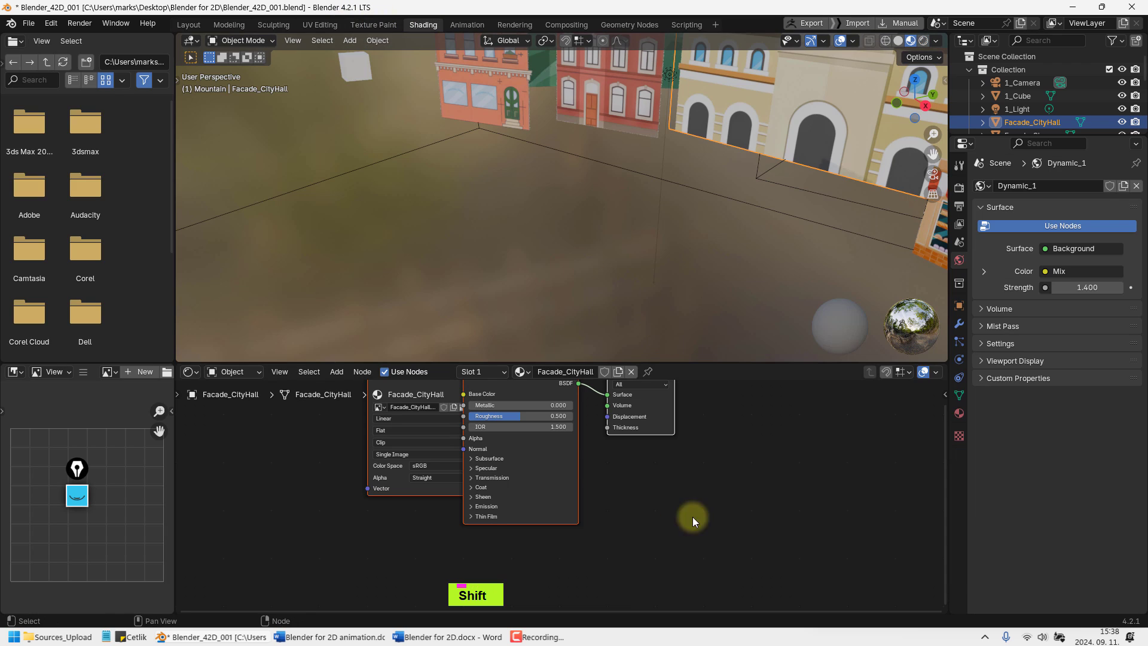
Move the Facade_CityHall.png image texture node clear of the Principled BSDF node so the two no longer overlap
shift+middle_drag(730, 464, 659, 375)
shift+middle_drag(569, 234, 738, 199)
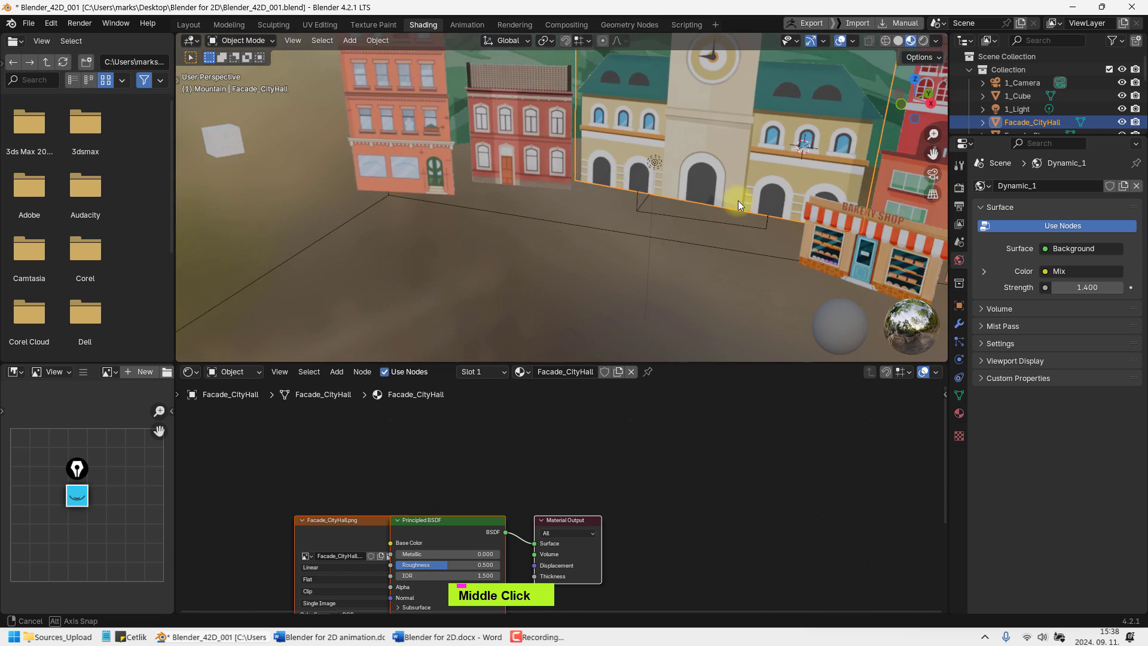
scroll(626, 221, down, 3)
shift+middle_drag(625, 220, 571, 263)
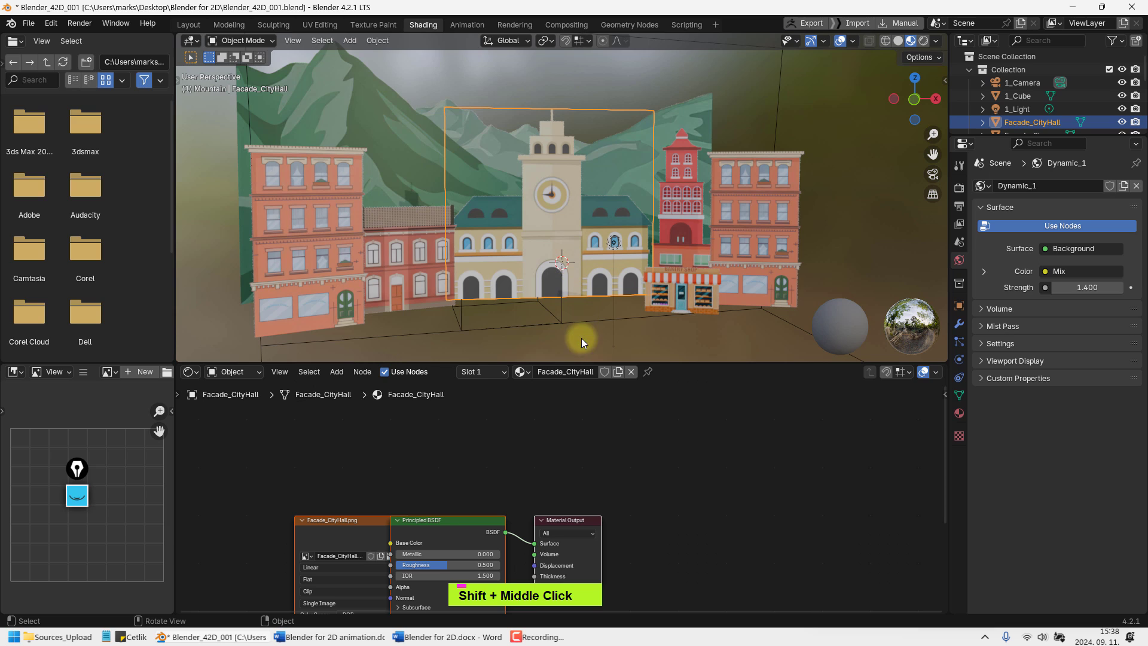
shift+middle_drag(455, 474, 511, 416)
double_click(393, 468)
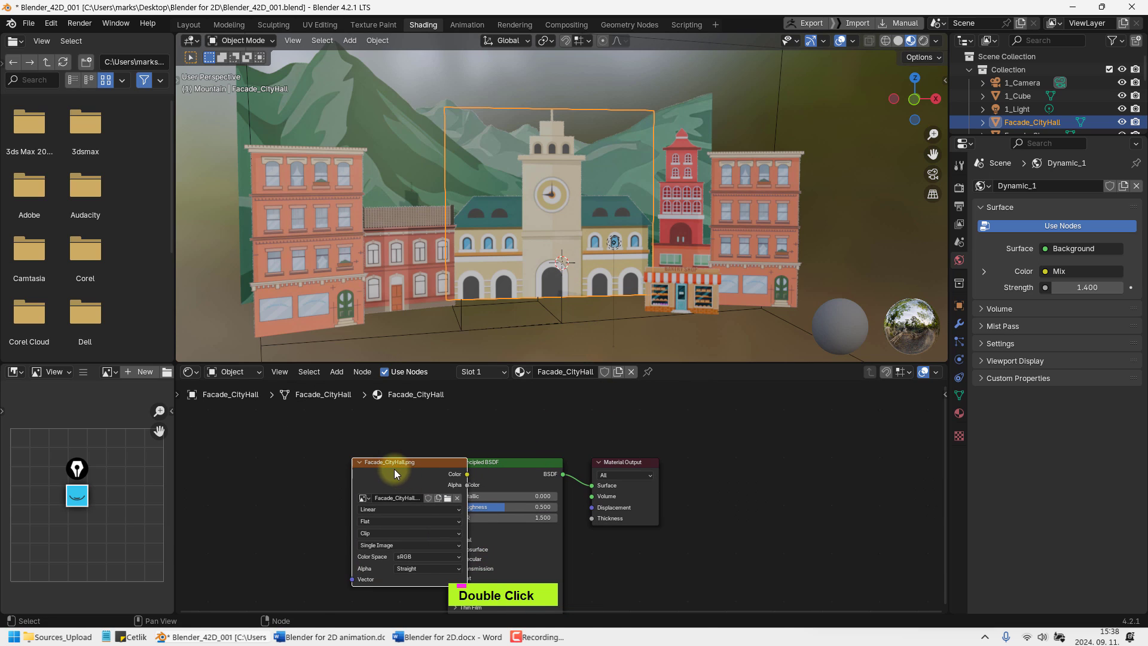
drag(393, 468, 325, 476)
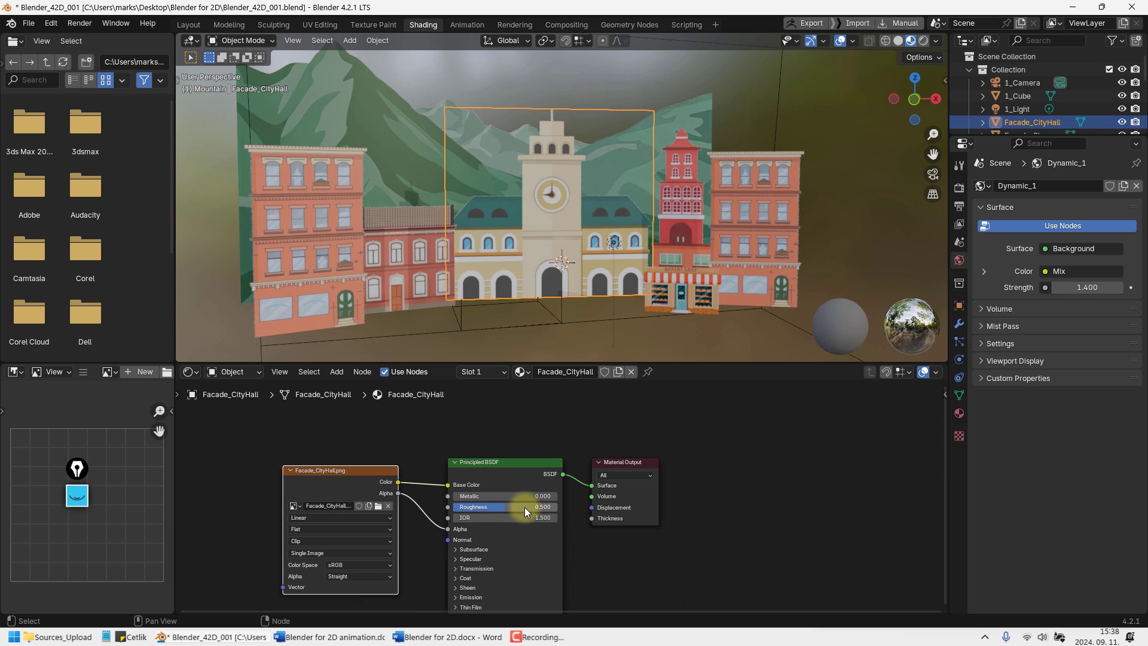
shift+middle_drag(735, 482, 788, 482)
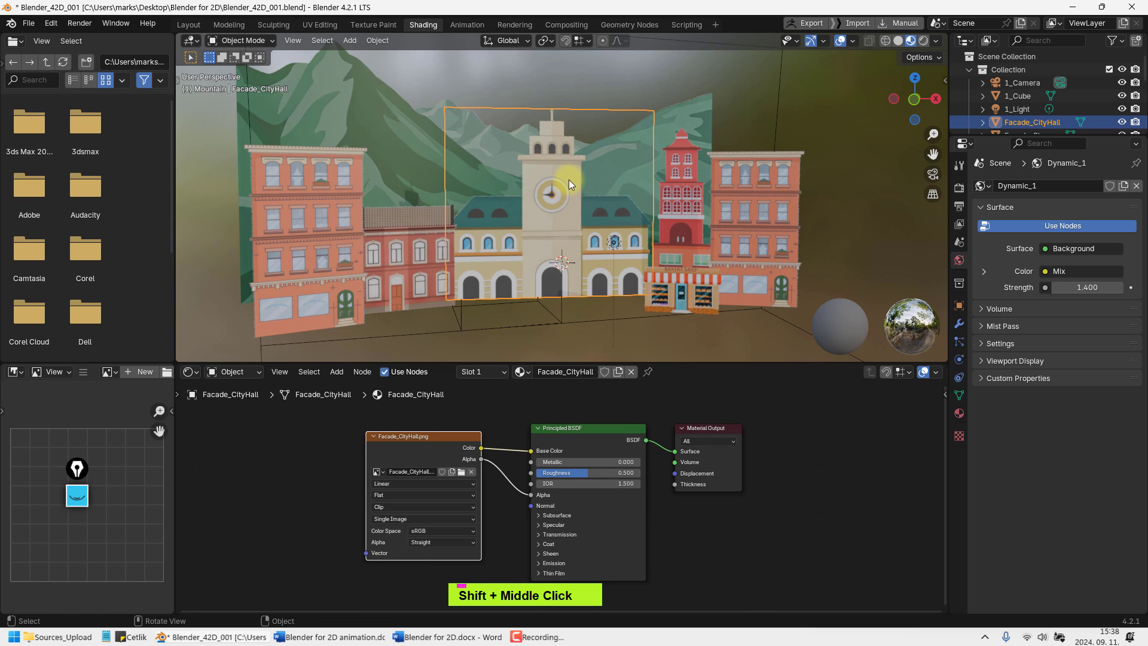
Return to the Layout workspace
middle_drag(569, 180, 563, 243)
scroll(562, 244, down, 5)
click(189, 24)
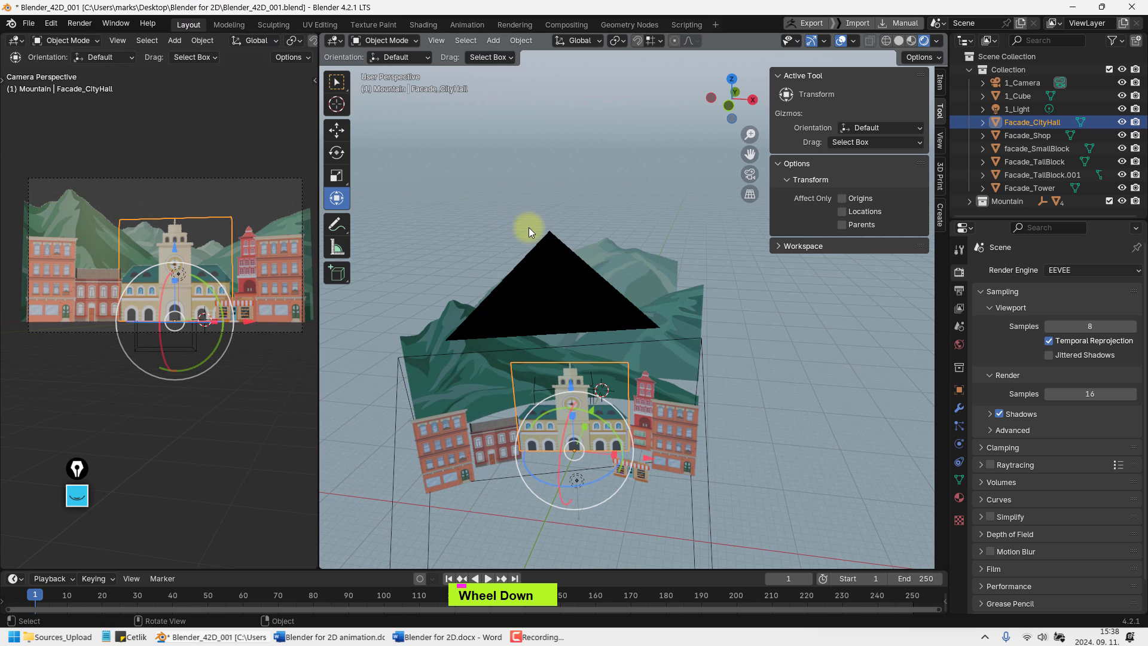
shift+middle_drag(625, 331, 615, 365)
scroll(614, 358, down, 3)
key(shift+a)
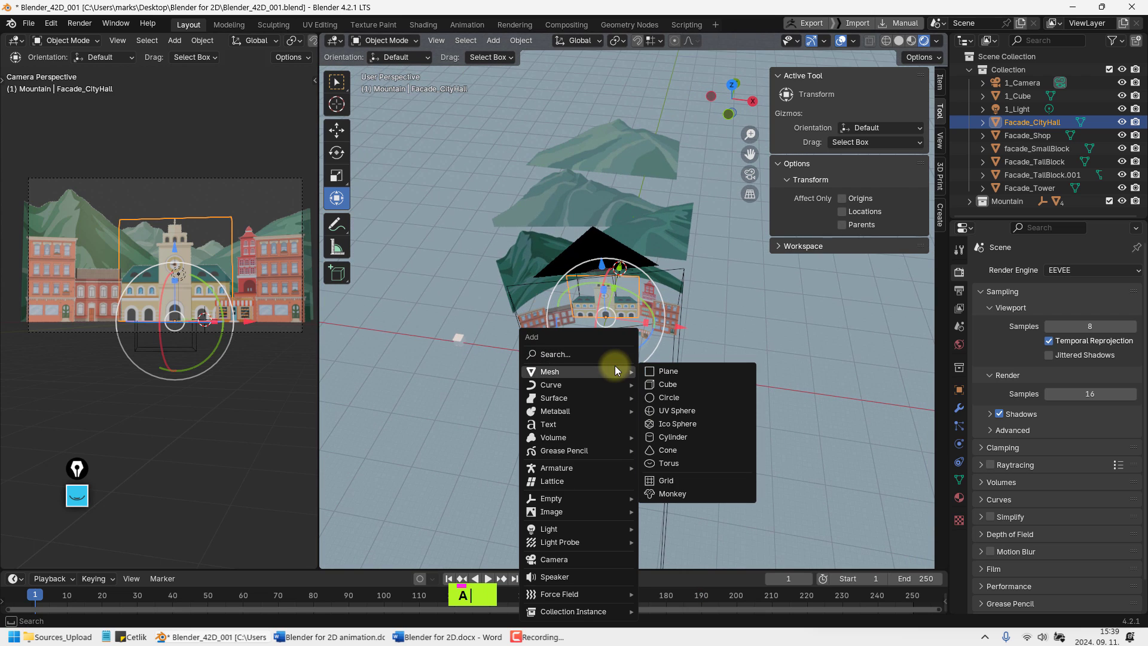
text(pla)
key(Return)
middle_drag(614, 364, 627, 191)
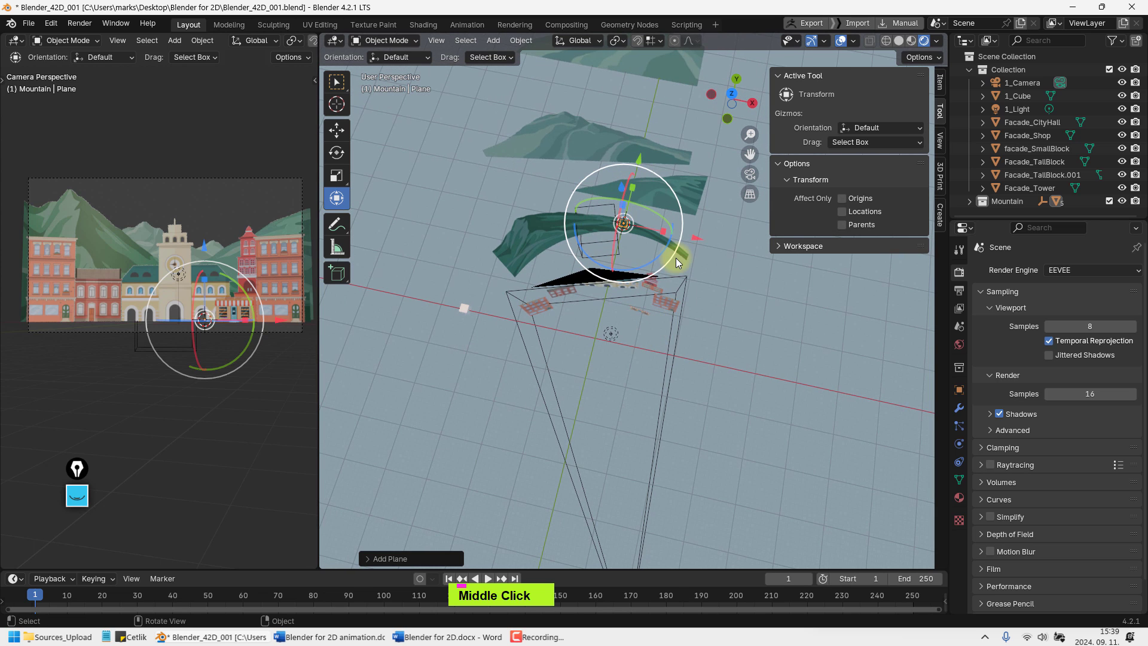
key(Delete)
Reset the 3D cursor to the world origin and add a plane mesh there
key(shift+c)
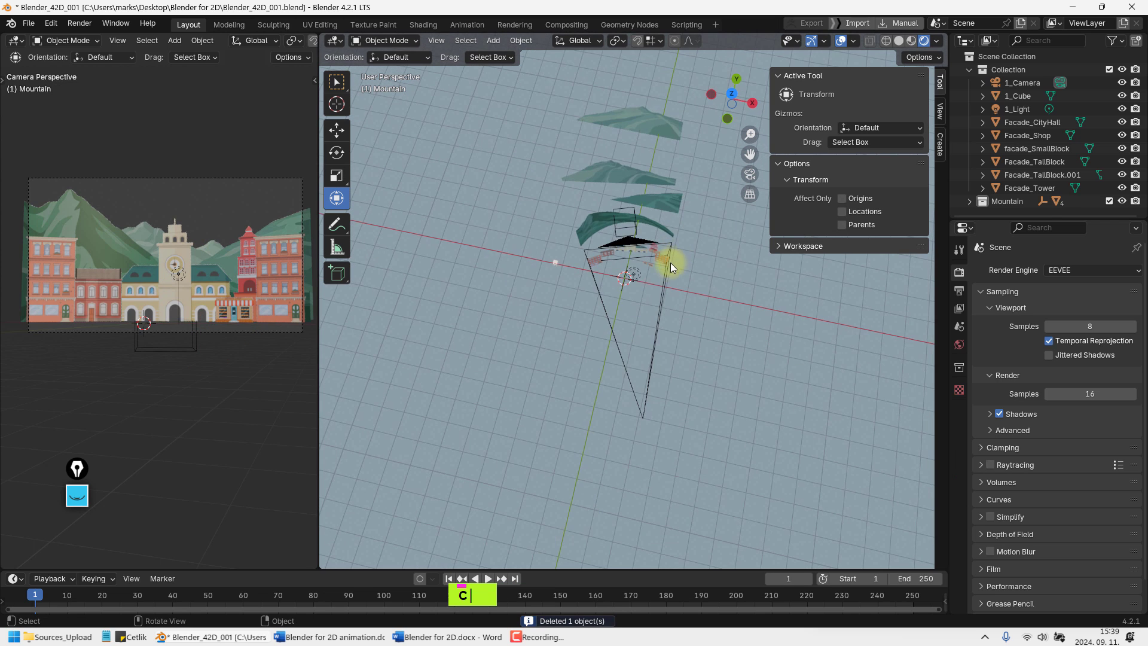
scroll(611, 321, up, 6)
shift+middle_drag(619, 232, 634, 314)
scroll(626, 321, up, 3)
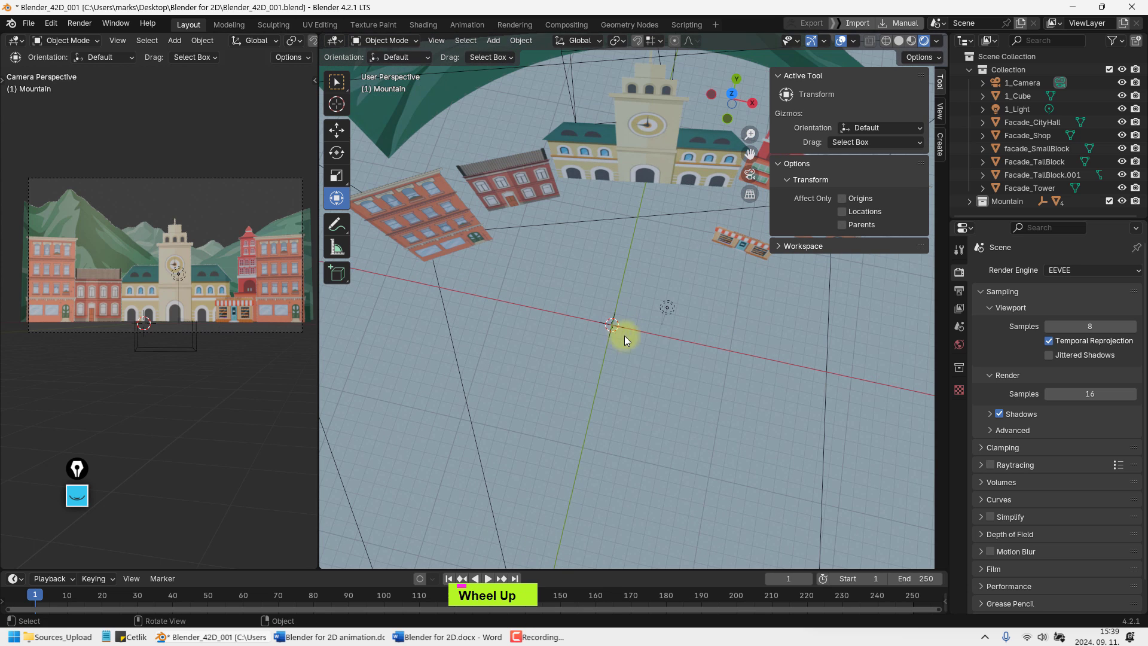
key(shift+a)
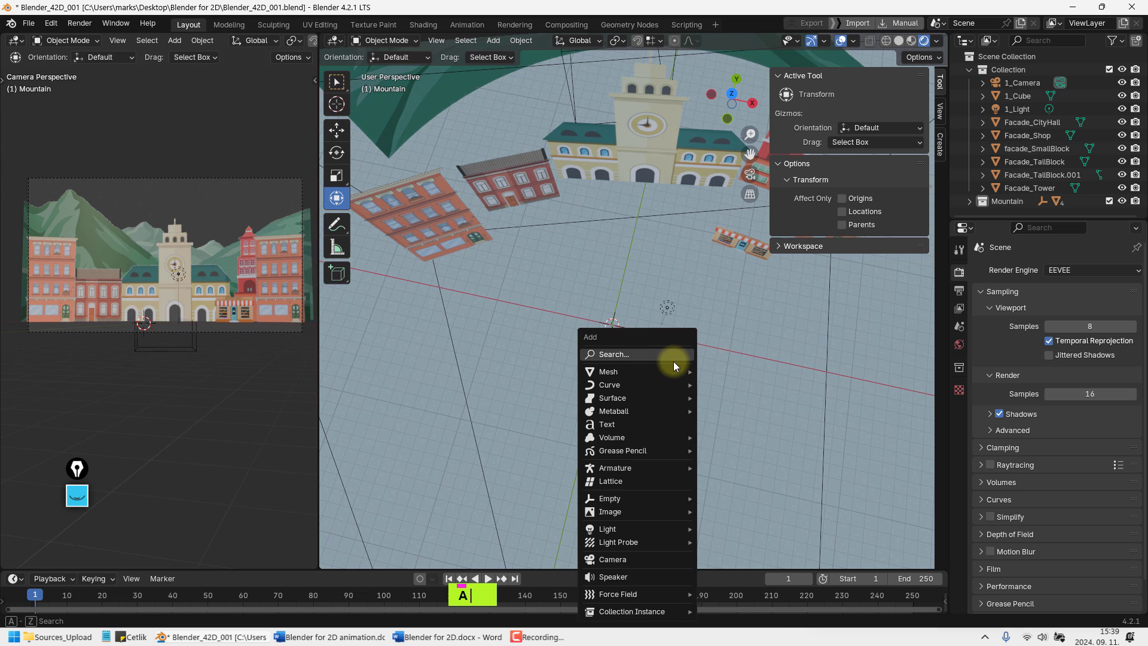
text(pla)
key(Return)
Scale the plane up until it forms a ground surface reaching beneath all the facades and the front mountain
key(s)
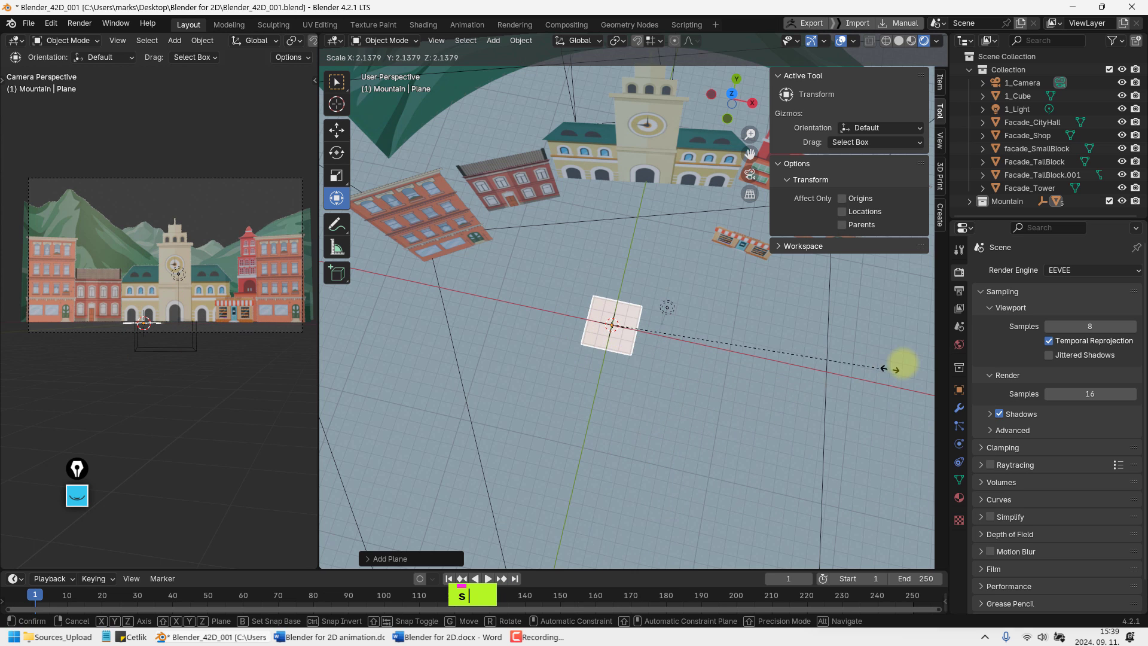
click(898, 366)
scroll(688, 366, down, 6)
key(s)
click(894, 304)
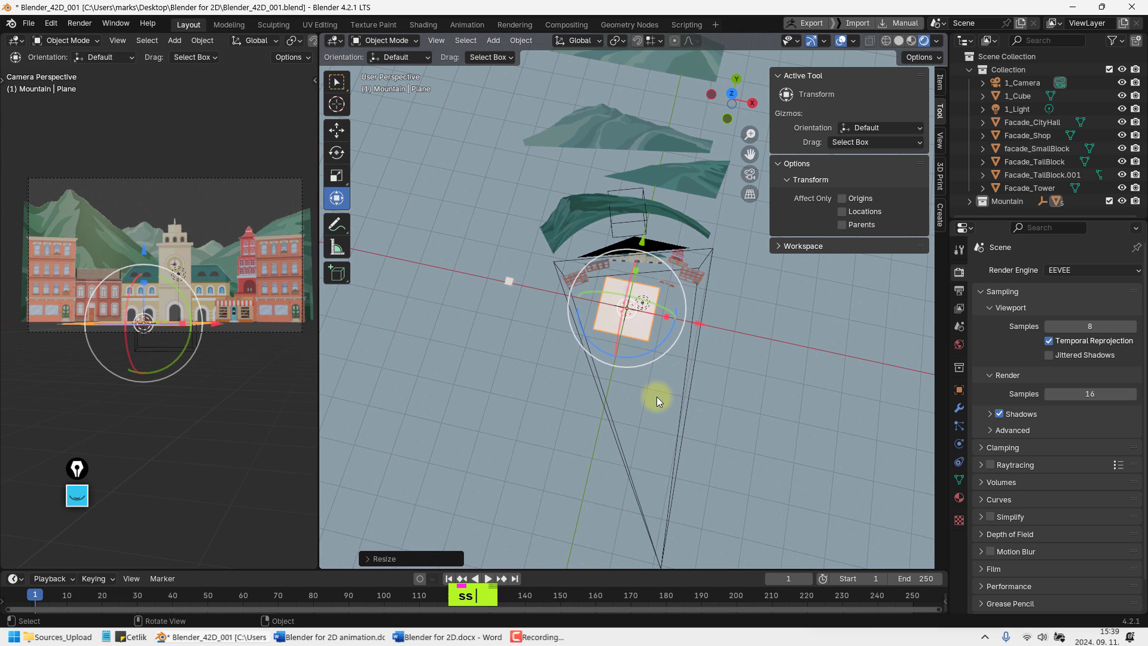
key(s)
click(899, 341)
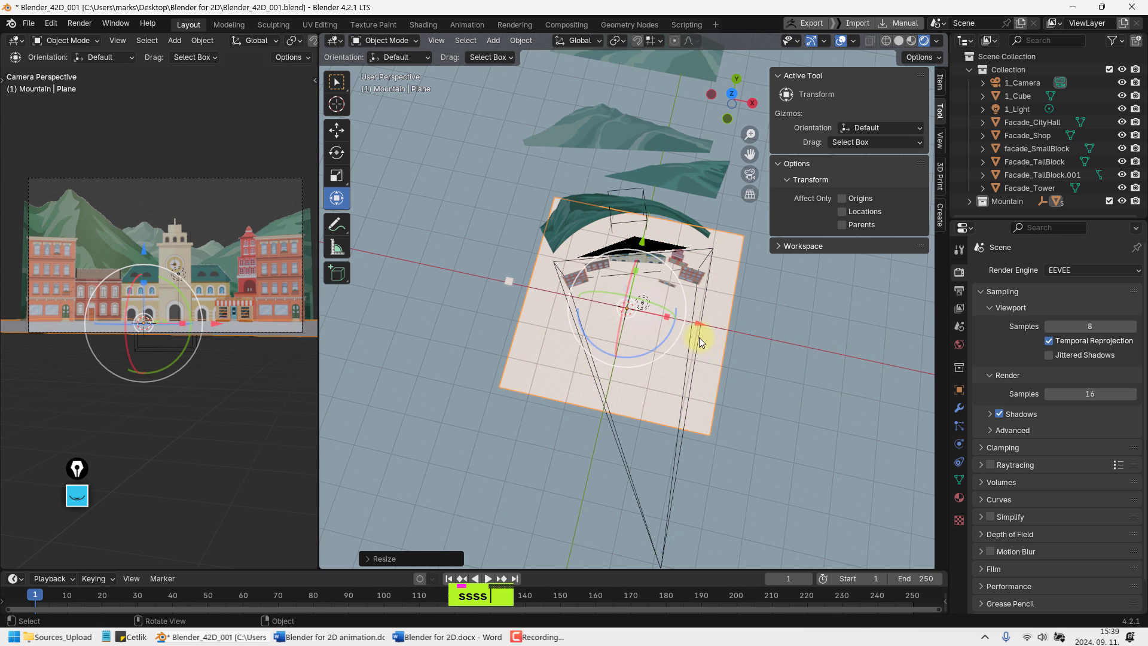
Rotate the ground plane about its vertical axis and enlarge it so it extends well beyond the buildings and front mountain
middle_drag(698, 338, 694, 339)
drag(672, 339, 691, 325)
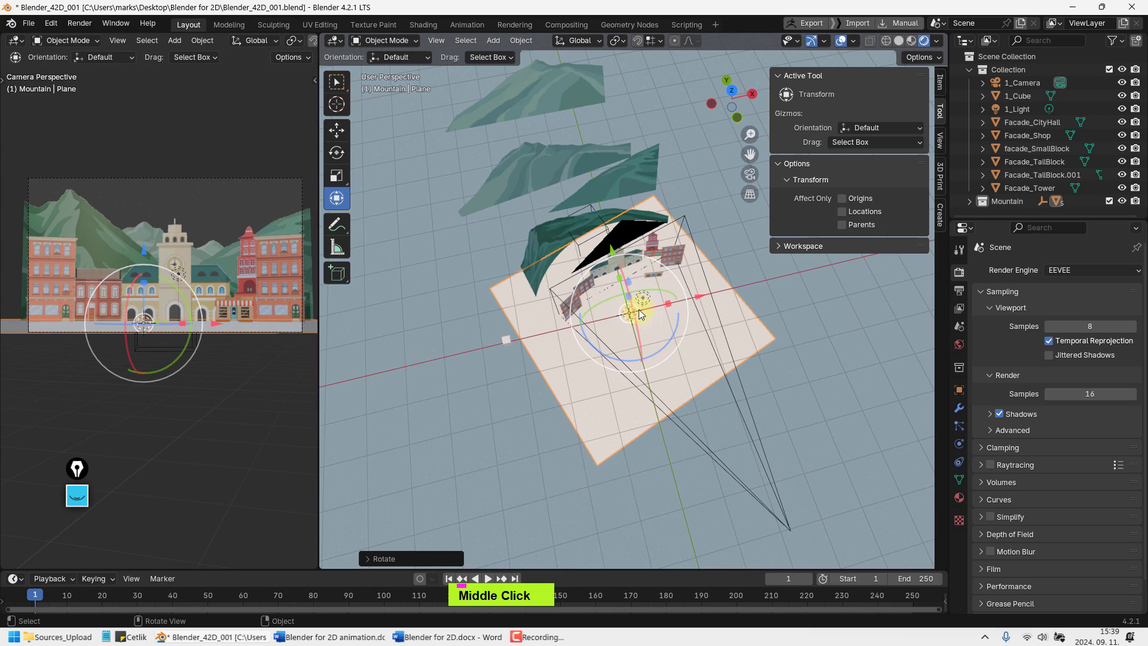
middle_drag(638, 309, 644, 342)
key(s)
click(802, 386)
scroll(663, 367, up, 2)
scroll(663, 367, up, 3)
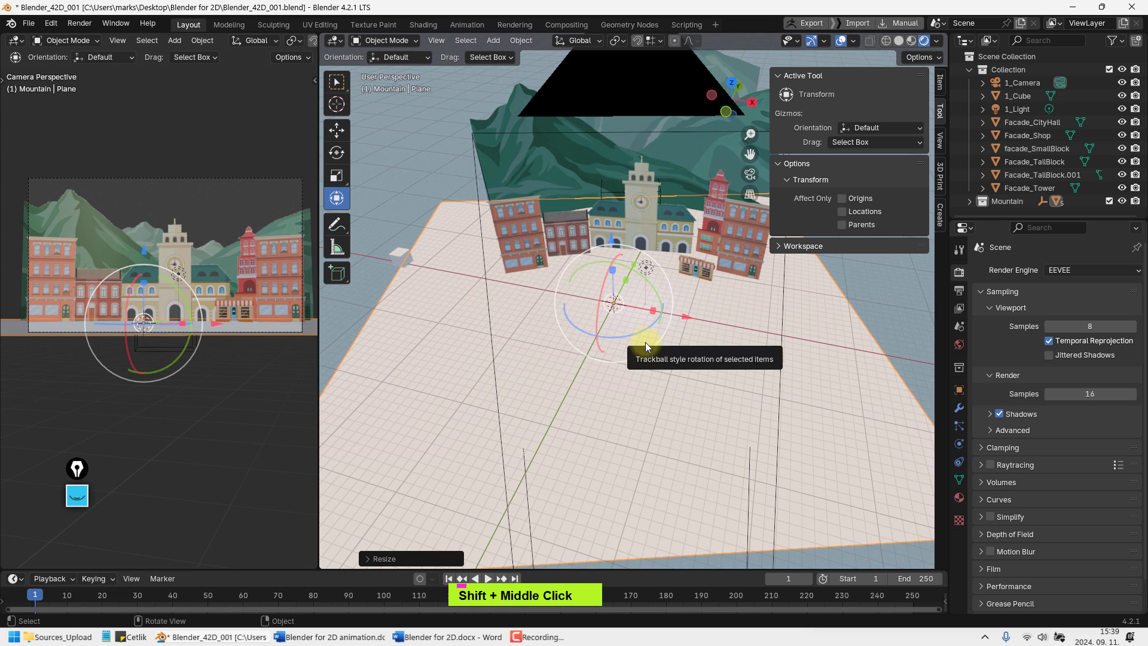
Switch to the Shading workspace and give the ground plane a new material named Ground_Stone
click(421, 24)
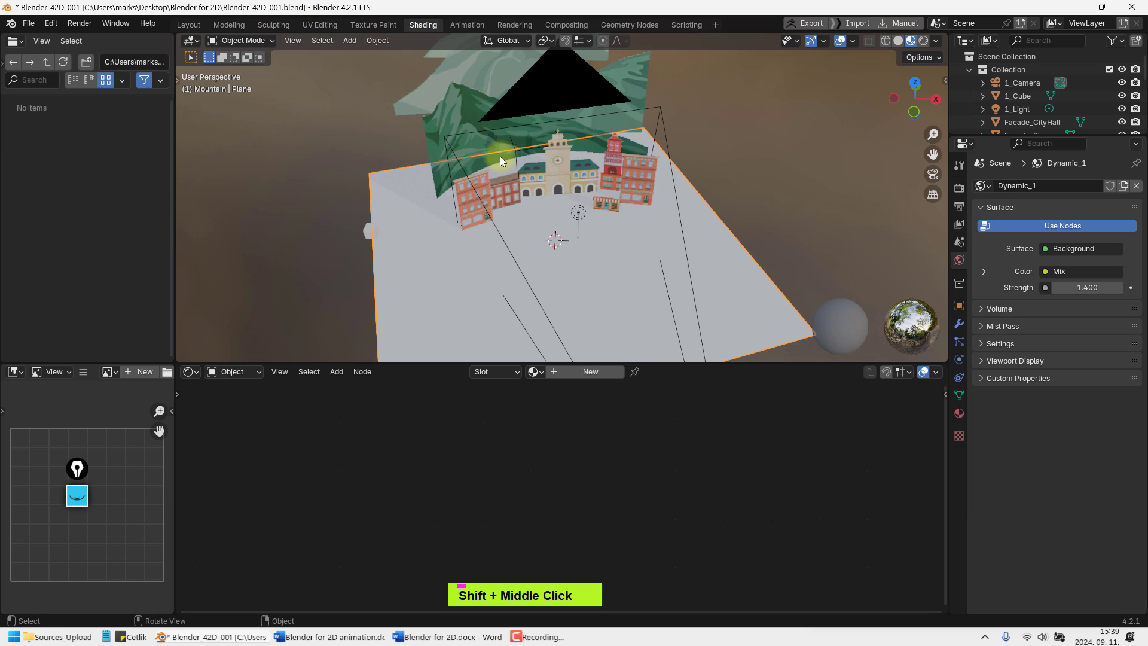
shift+middle_drag(615, 311, 692, 284)
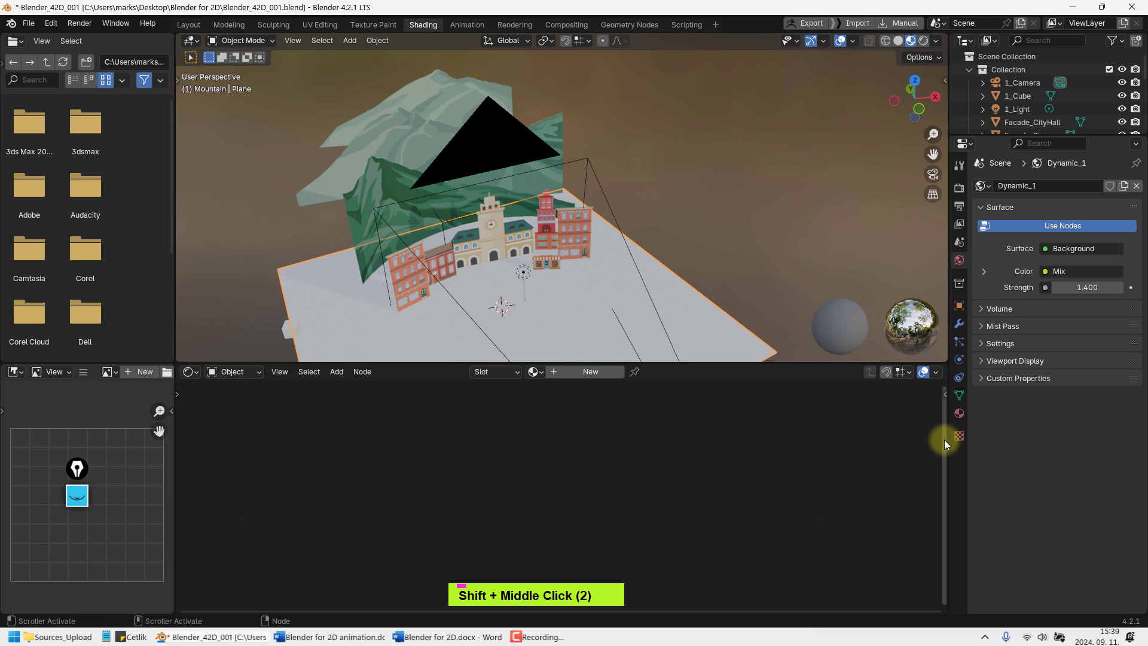
click(960, 415)
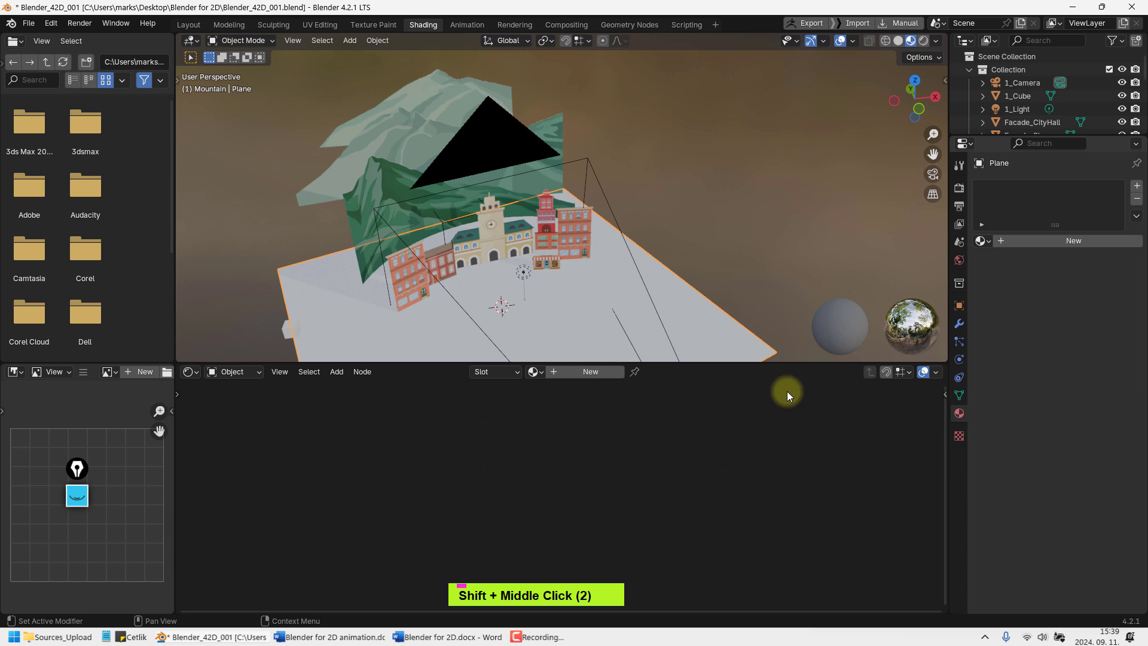
click(589, 372)
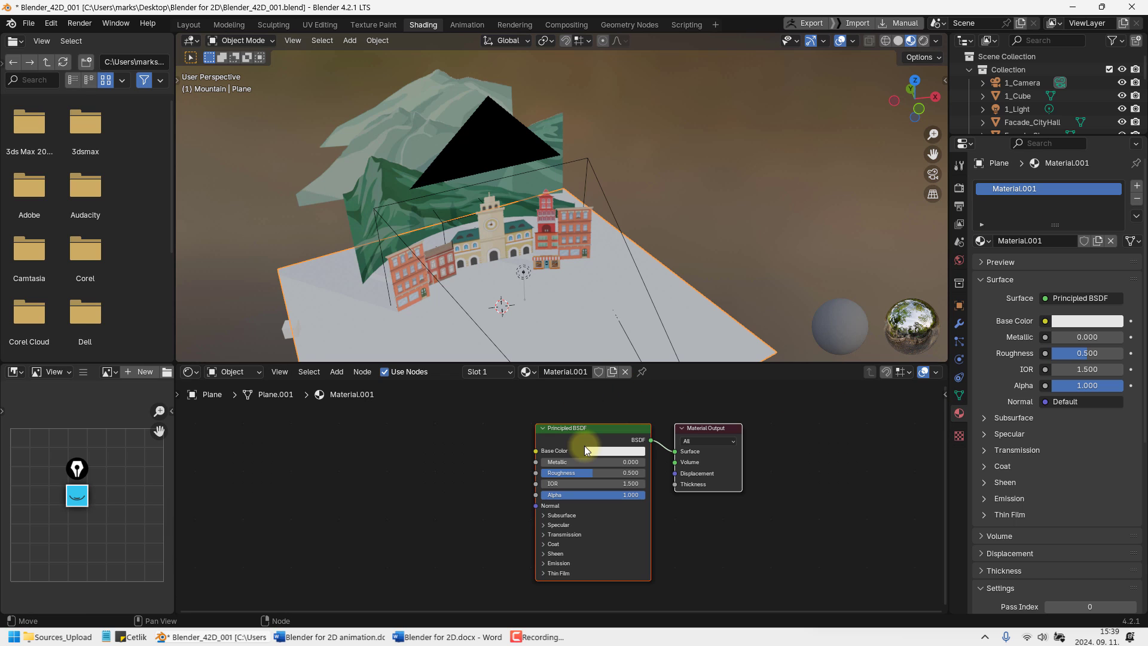
double_click(566, 372)
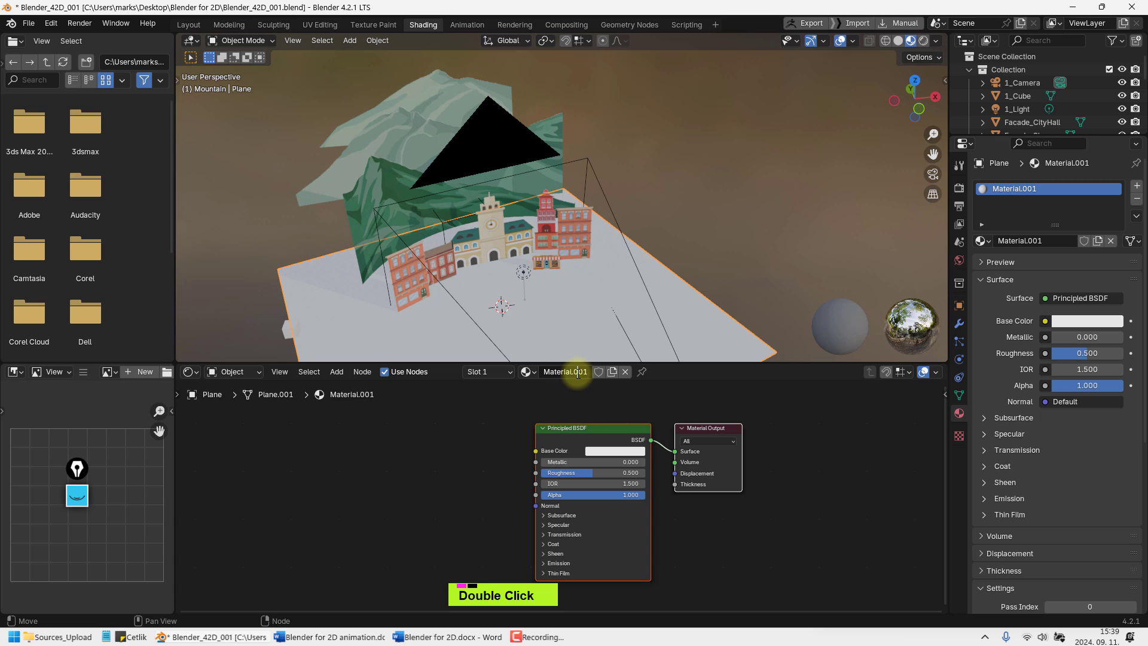
key(ctrl+a)
text(G)
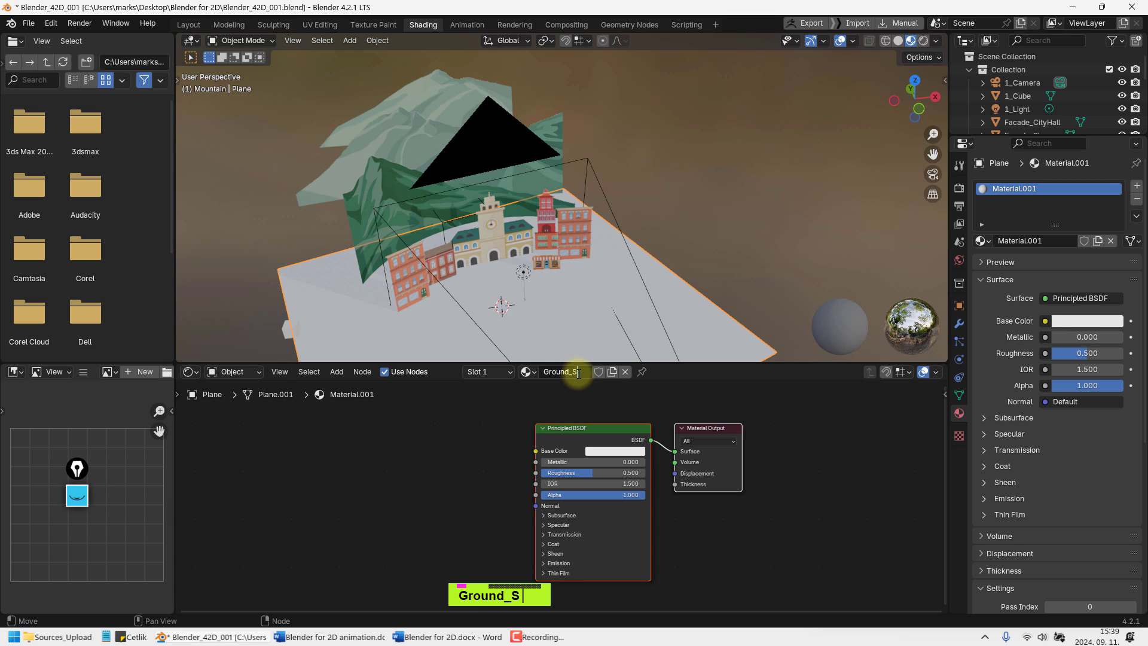
text(round_Stone)
key(Return)
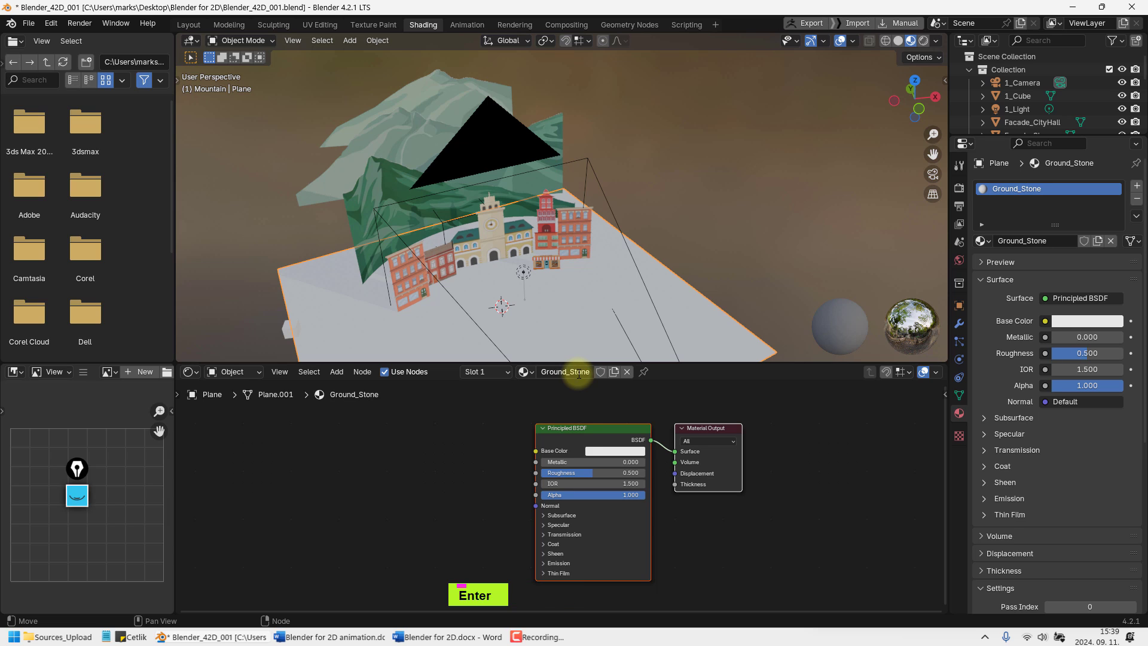
Try to add a texture setup to the Principled BSDF node of the Ground_Stone material
middle_drag(525, 426, 505, 417)
click(529, 423)
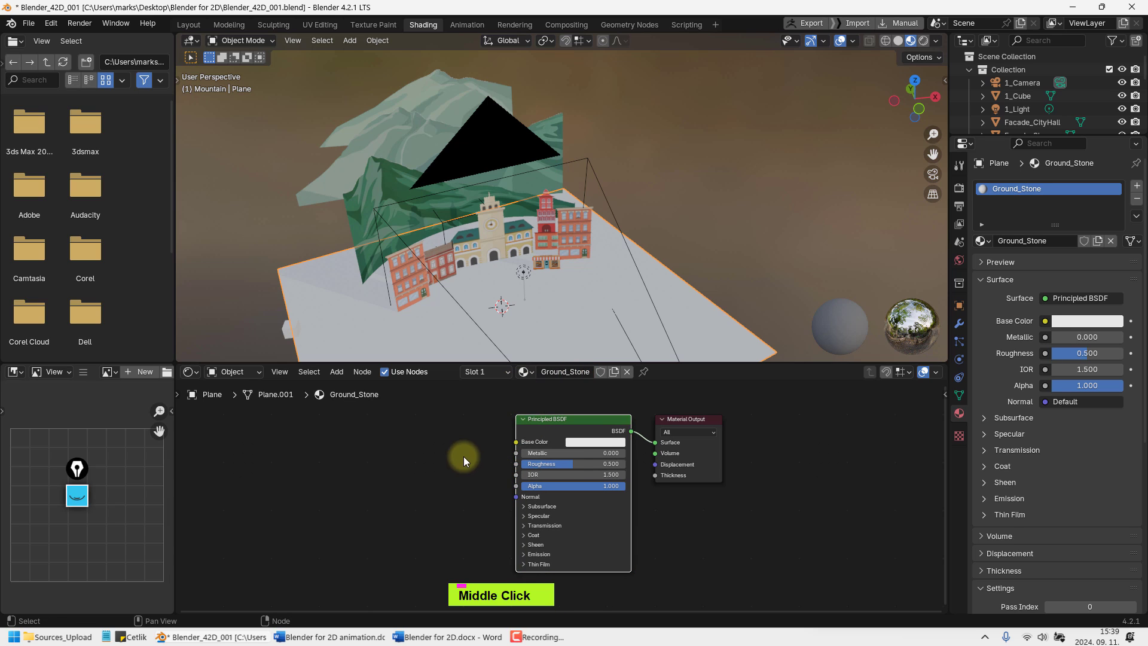
shift+middle_drag(464, 461, 538, 440)
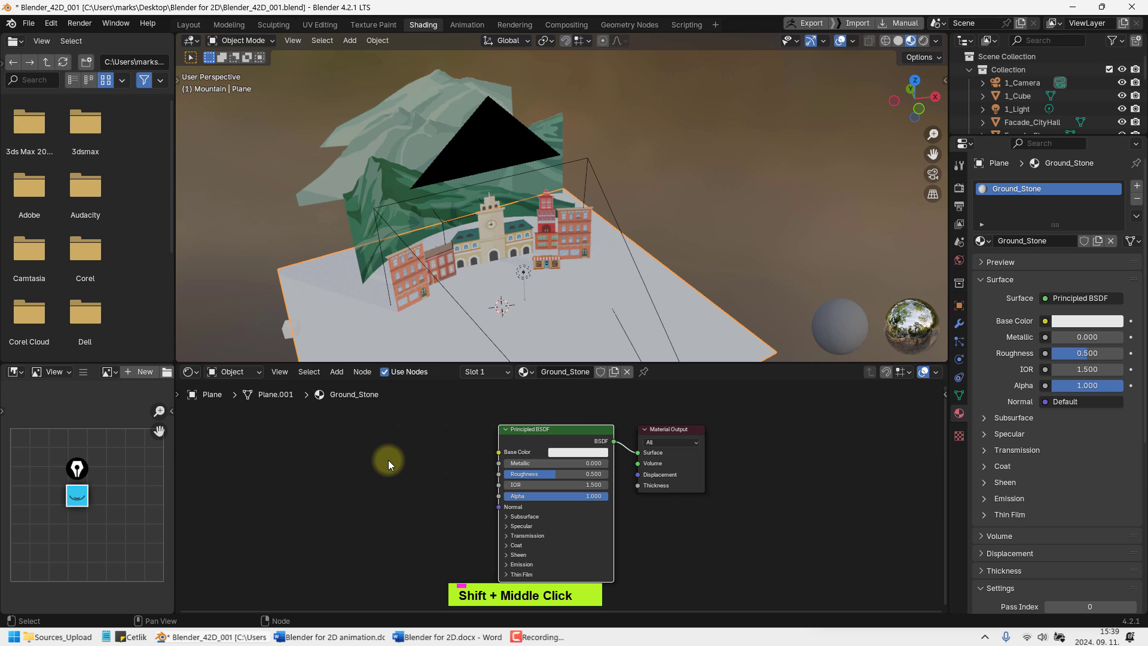
double_click(556, 426)
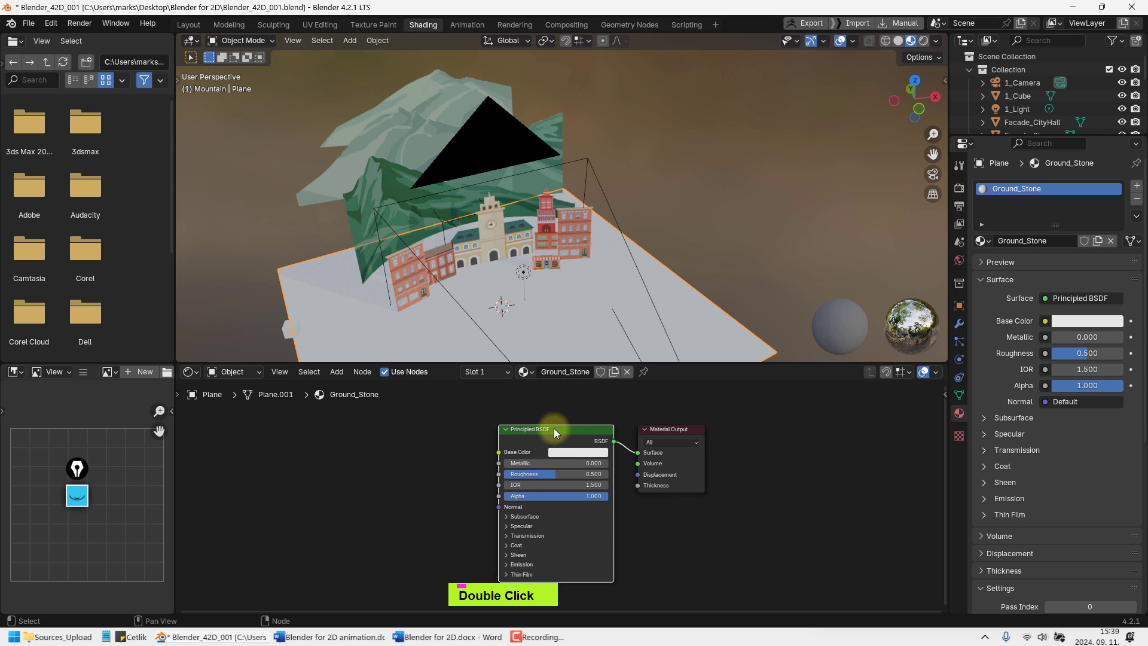
key(ctrl+t)
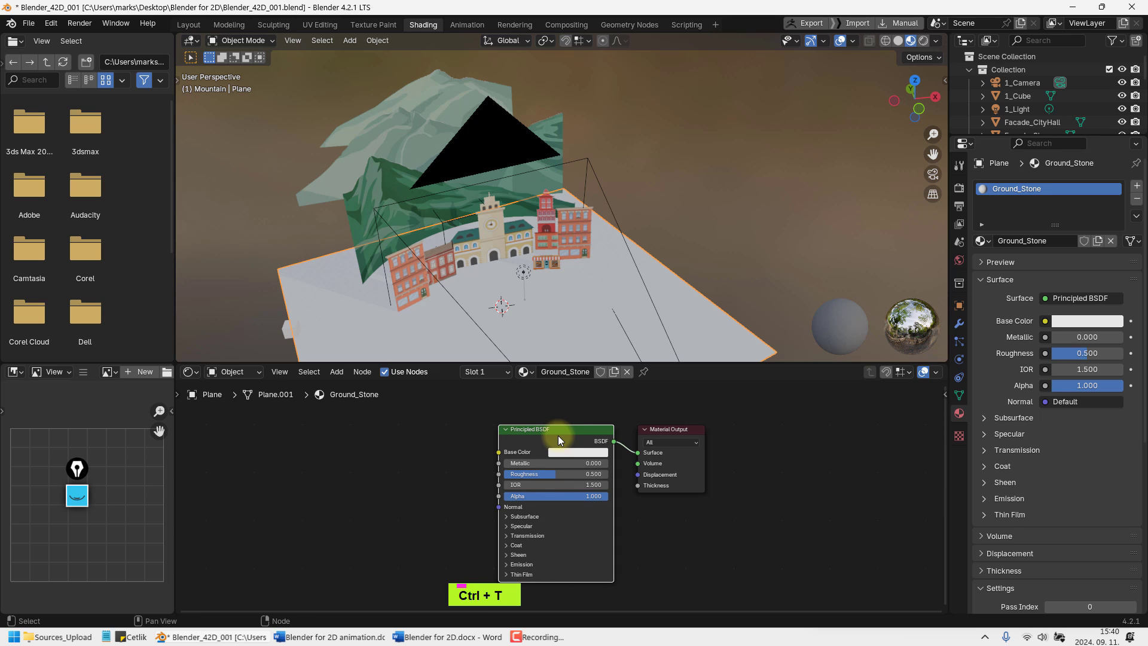
shift+middle_drag(417, 438, 448, 445)
shift+middle_drag(496, 493, 468, 490)
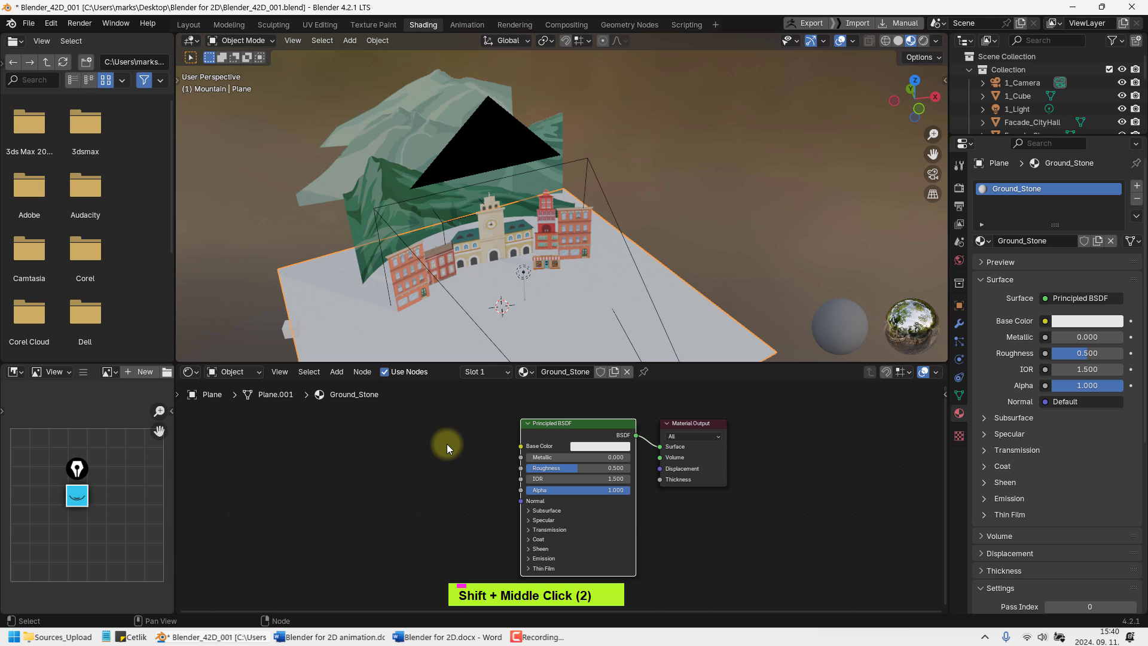
Find the Node Wrangler add-on by searching the add-on preferences for "node", enable it and close the preferences
key(ctrl+comma)
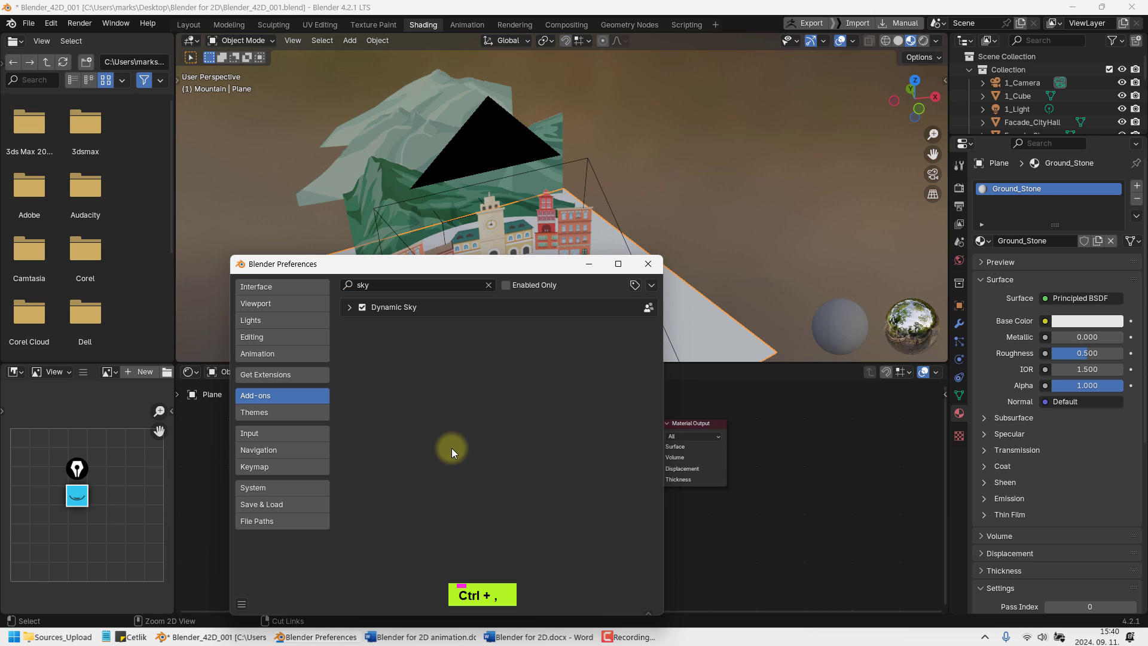
click(54, 24)
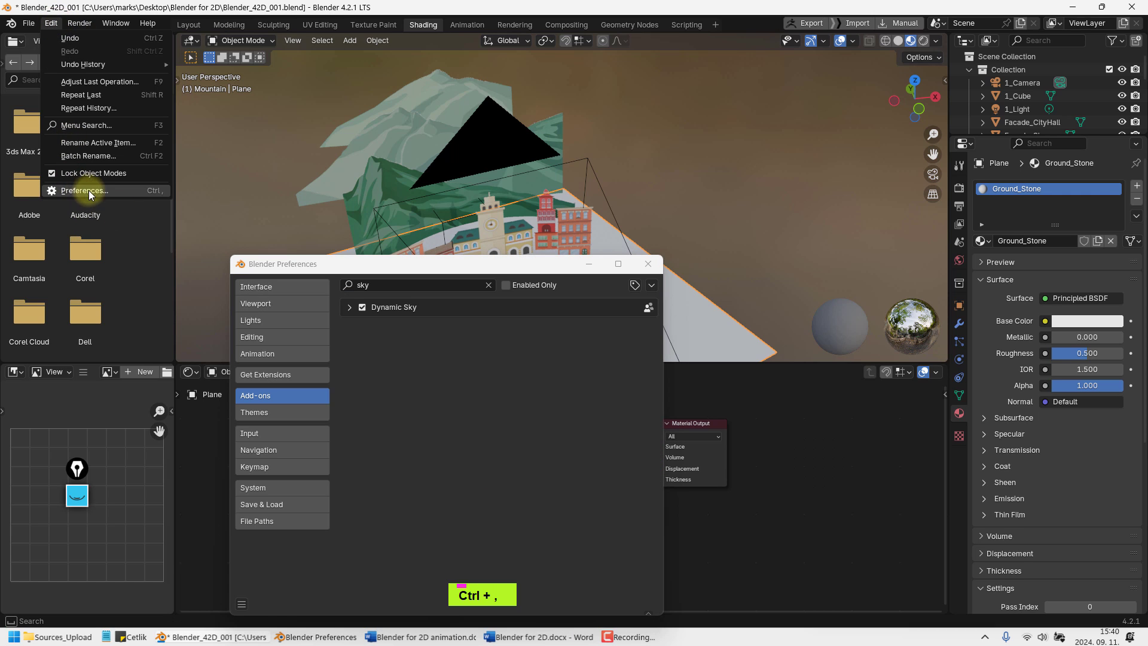
click(374, 286)
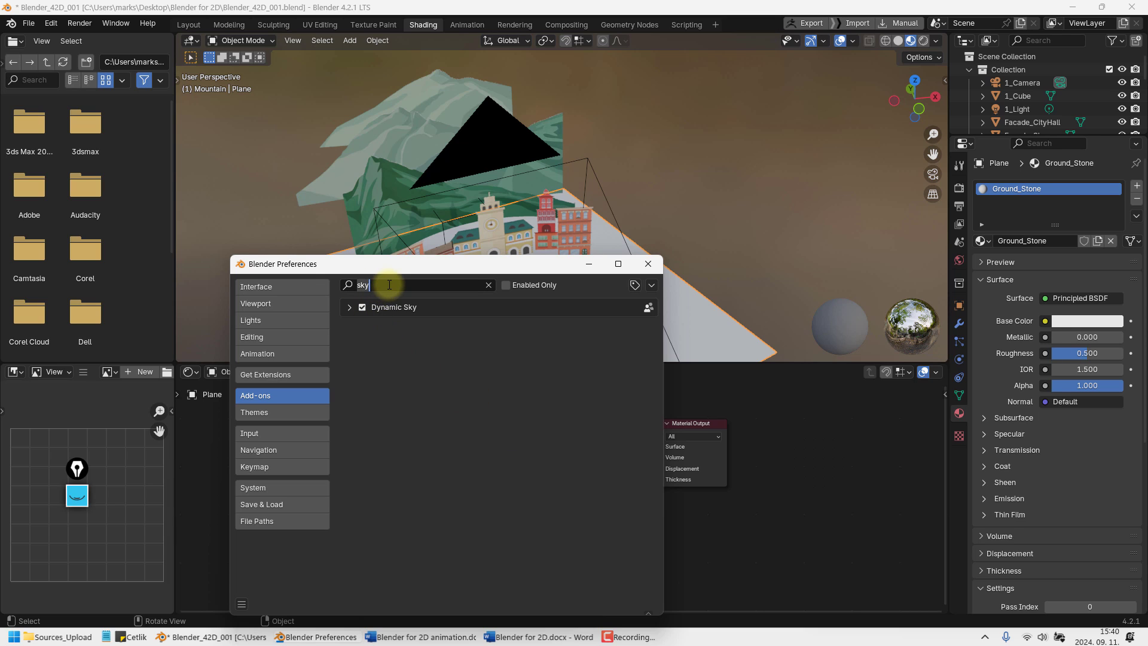
text(node)
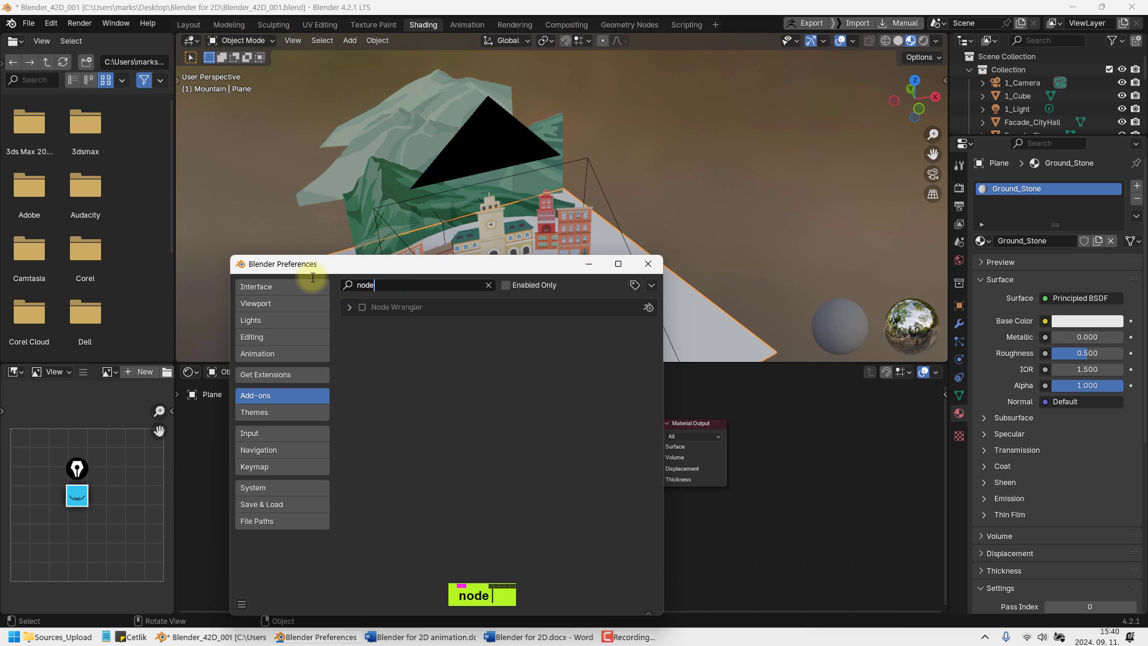
click(363, 307)
click(648, 264)
Select the Principled BSDF node of the Ground_Stone material
double_click(569, 426)
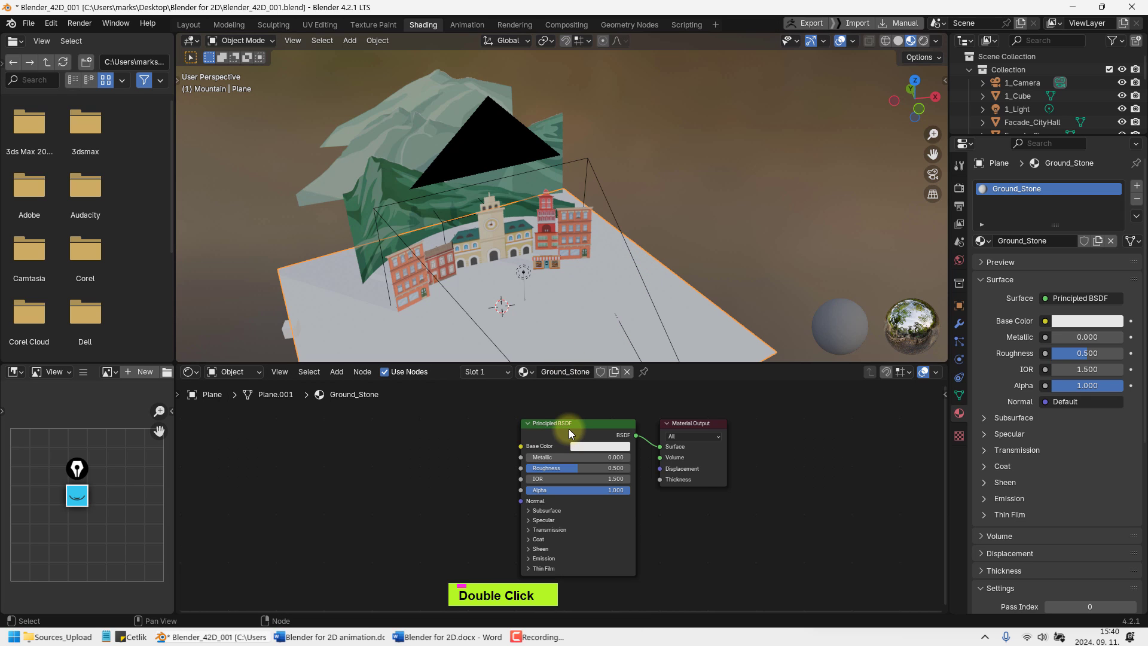
Add an image texture with mapping nodes to the Ground_Stone material and load Tileable_Stones.jpg from the Sources_Upload folder
key(ctrl+t)
shift+middle_drag(441, 436, 505, 431)
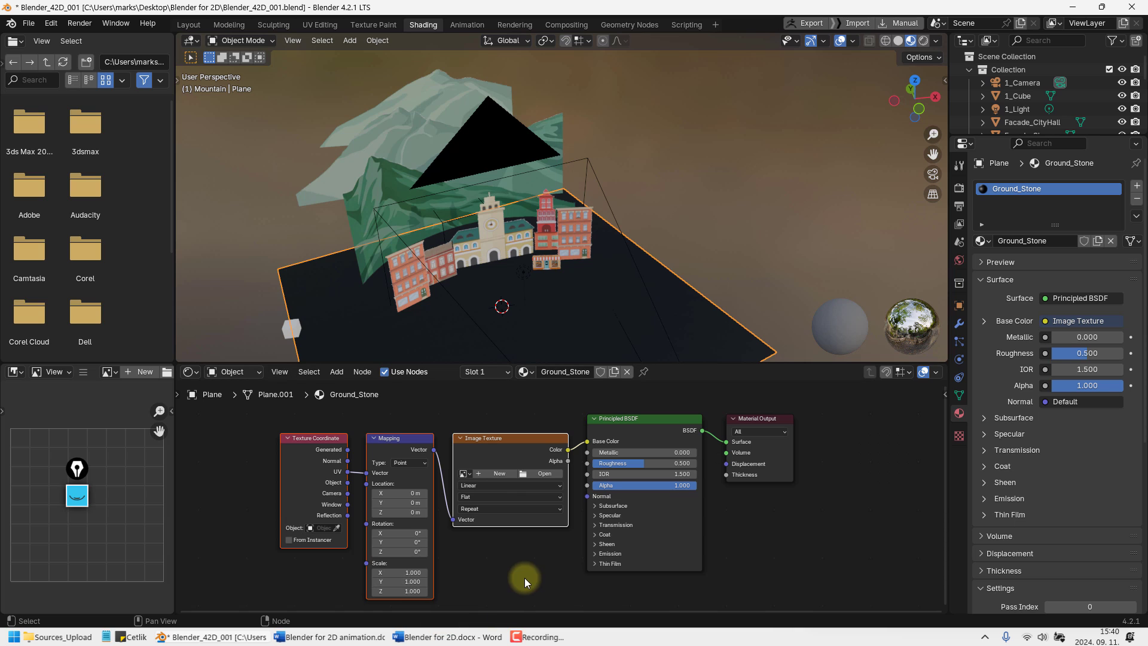
click(544, 478)
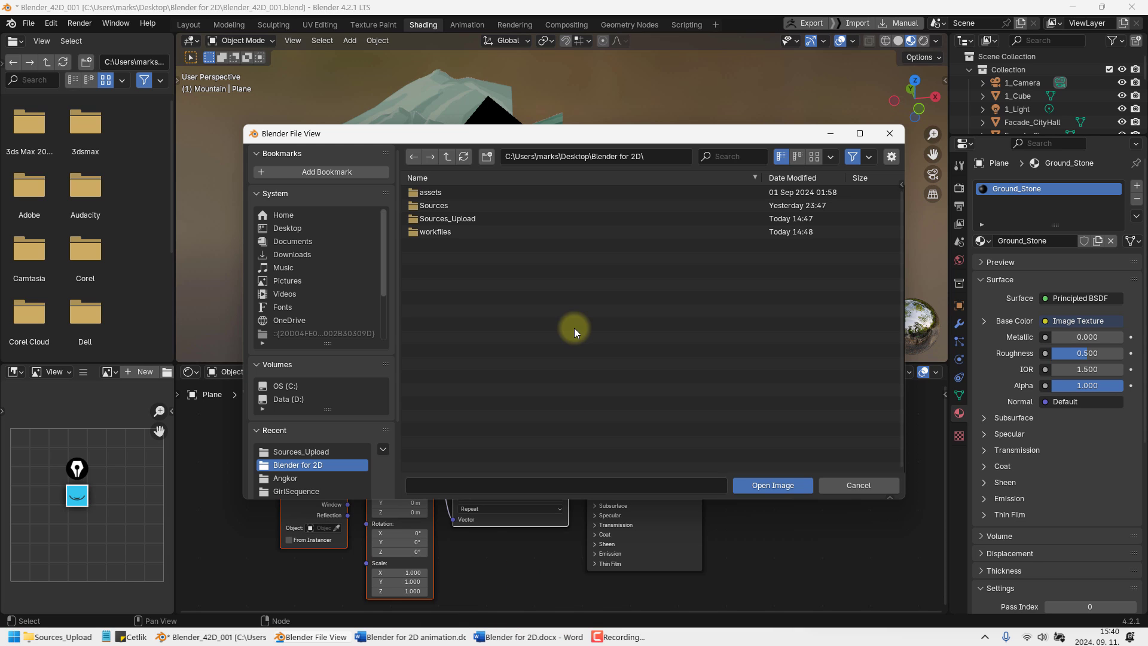
double_click(444, 233)
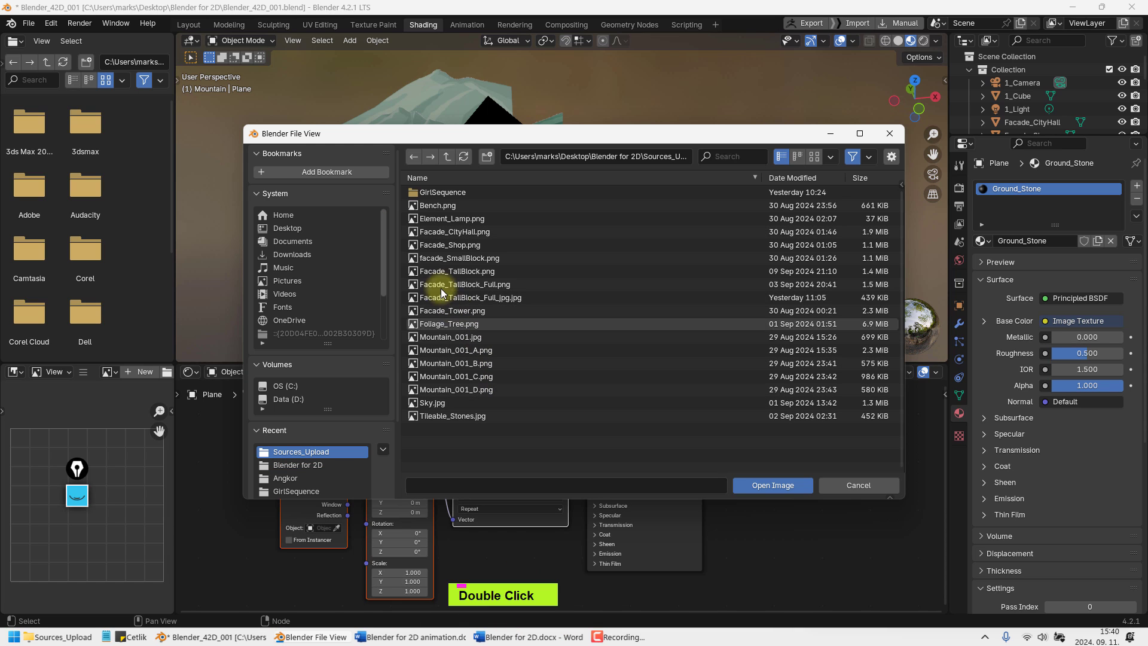
click(452, 416)
click(771, 485)
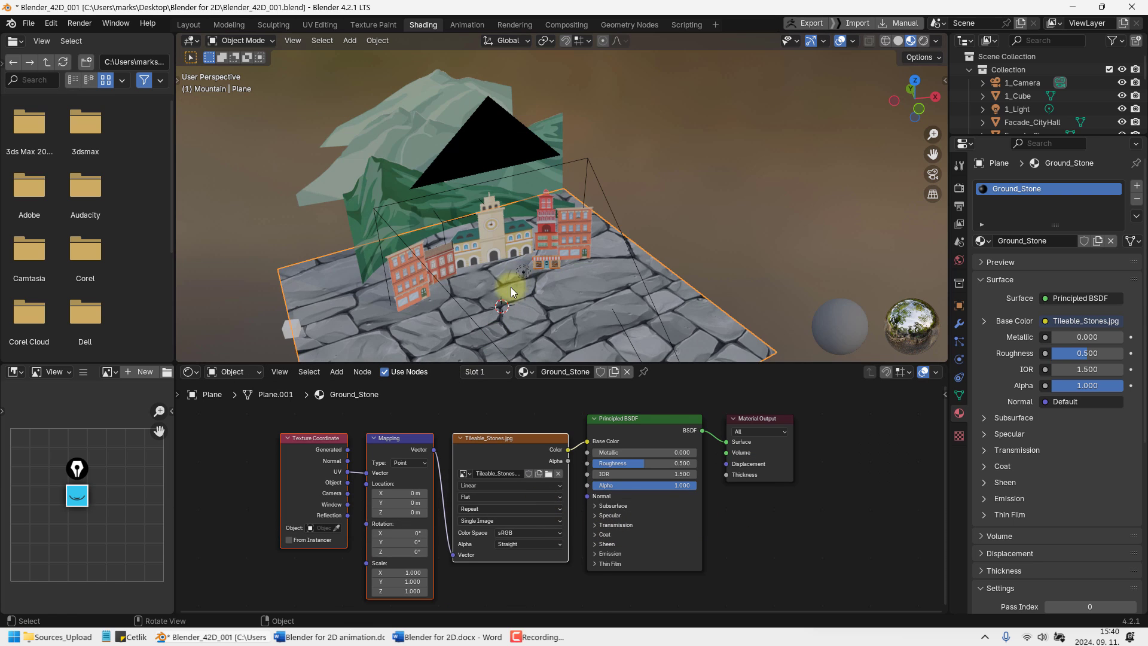
Set the Mapping node's scale to 14.930 on X, Y and Z to tile the stones more densely
shift+middle_drag(508, 289, 477, 324)
scroll(485, 296, up, 3)
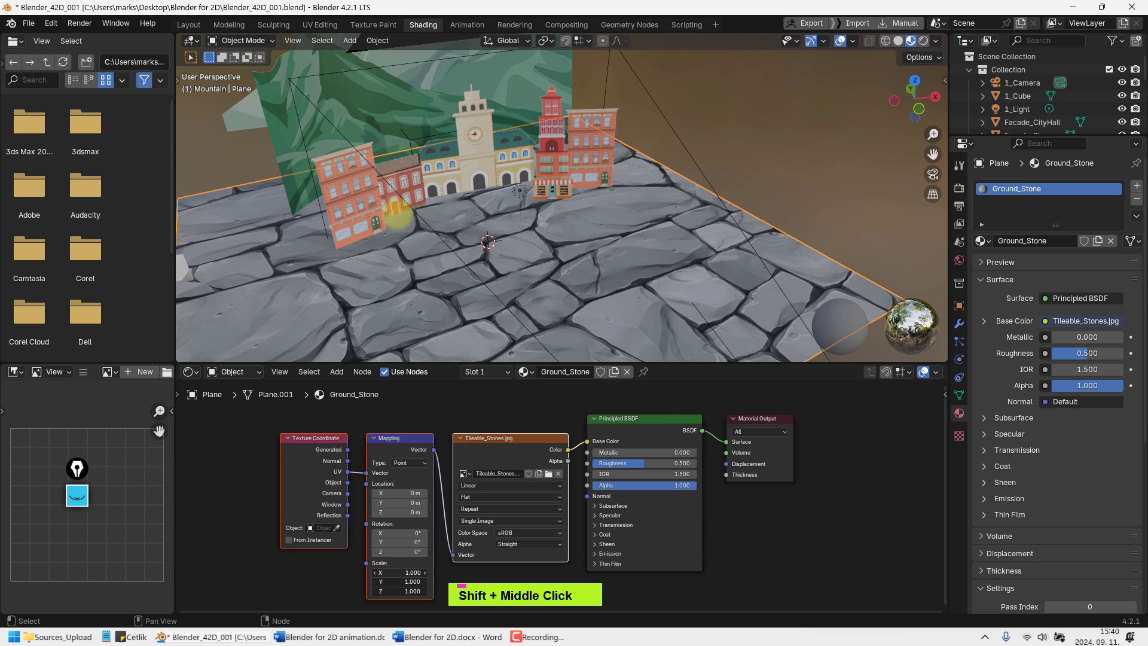
drag(397, 214, 306, 207)
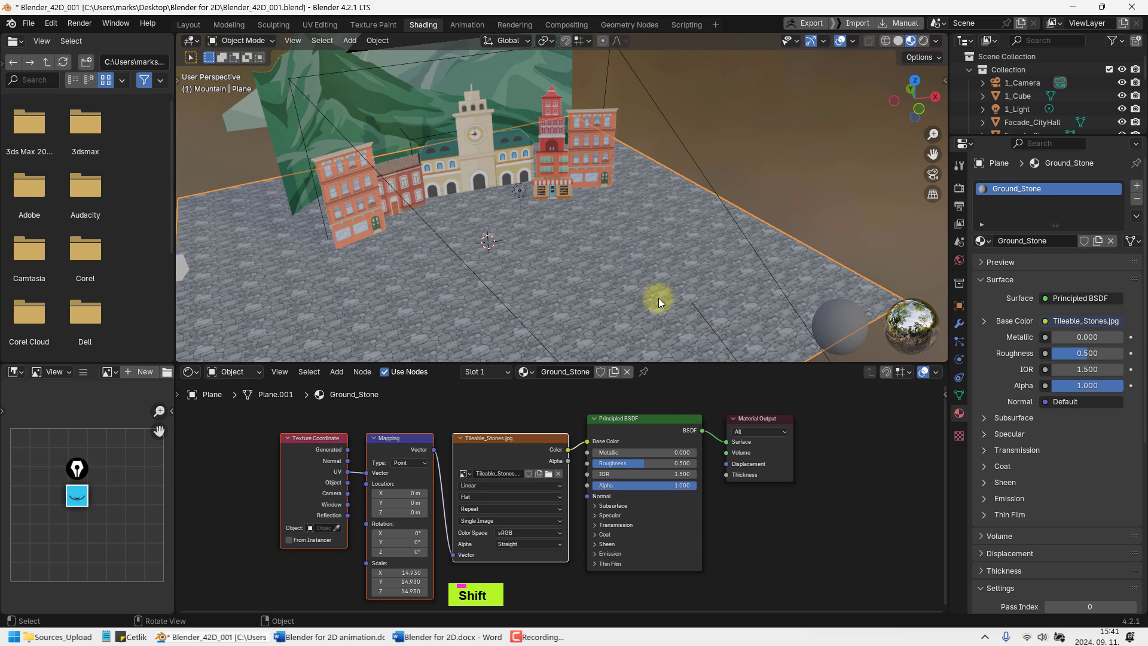
View the scene through the camera, render the frame to check the stone ground, and close the render
key(KP_0)
scroll(659, 297, up, 2)
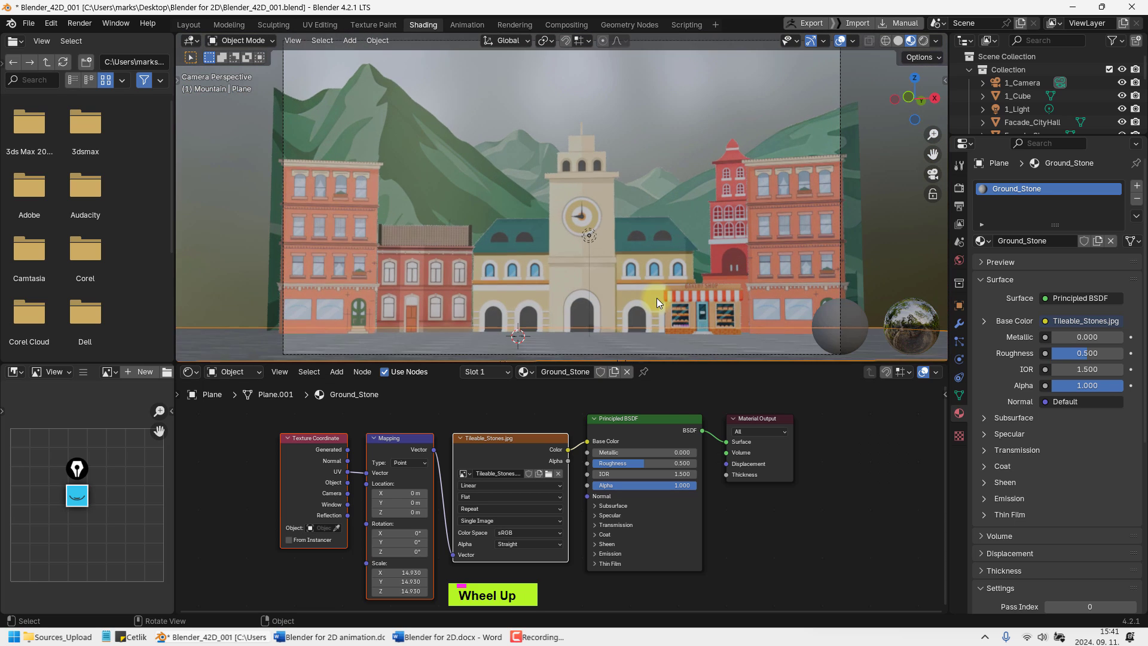
key(F12)
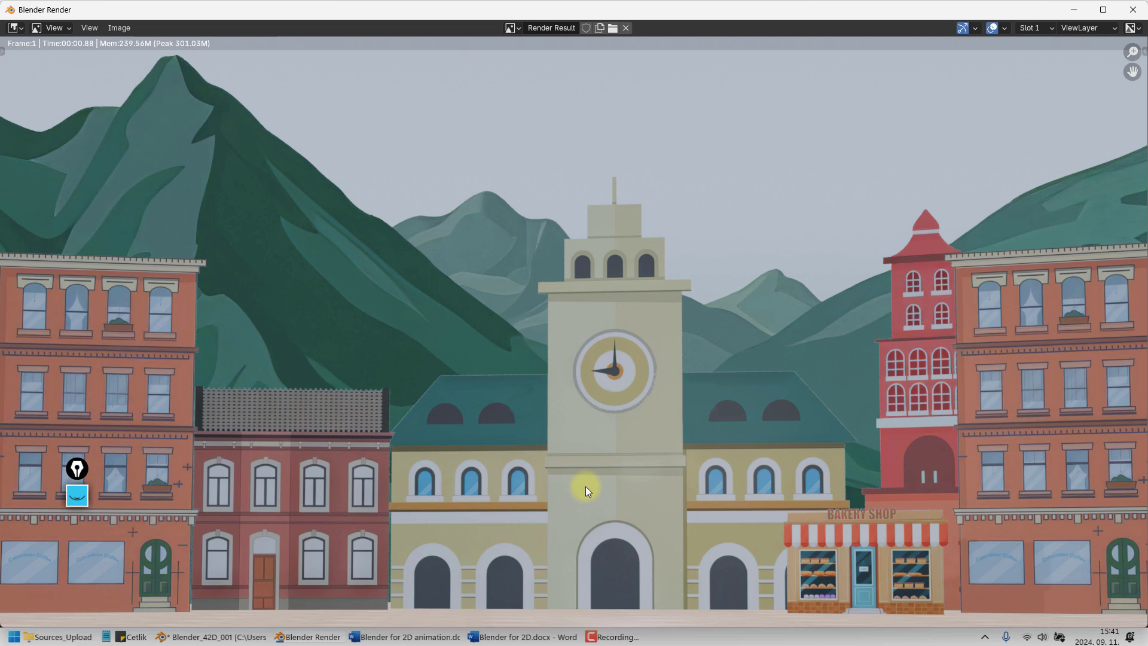
scroll(631, 364, down, 2)
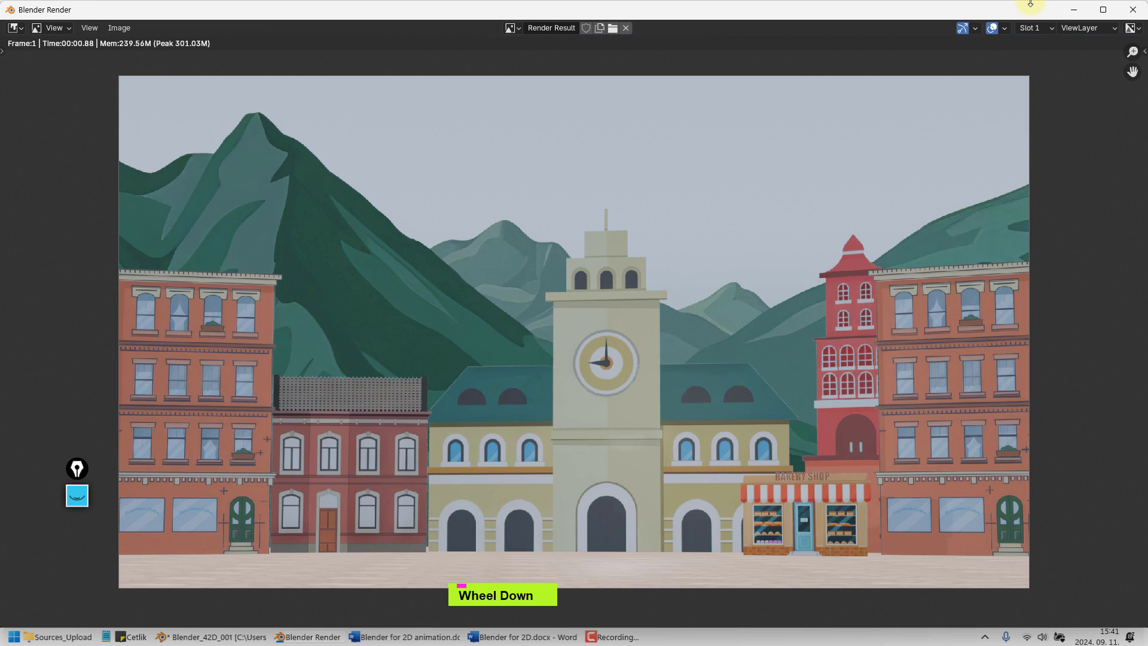
click(1132, 10)
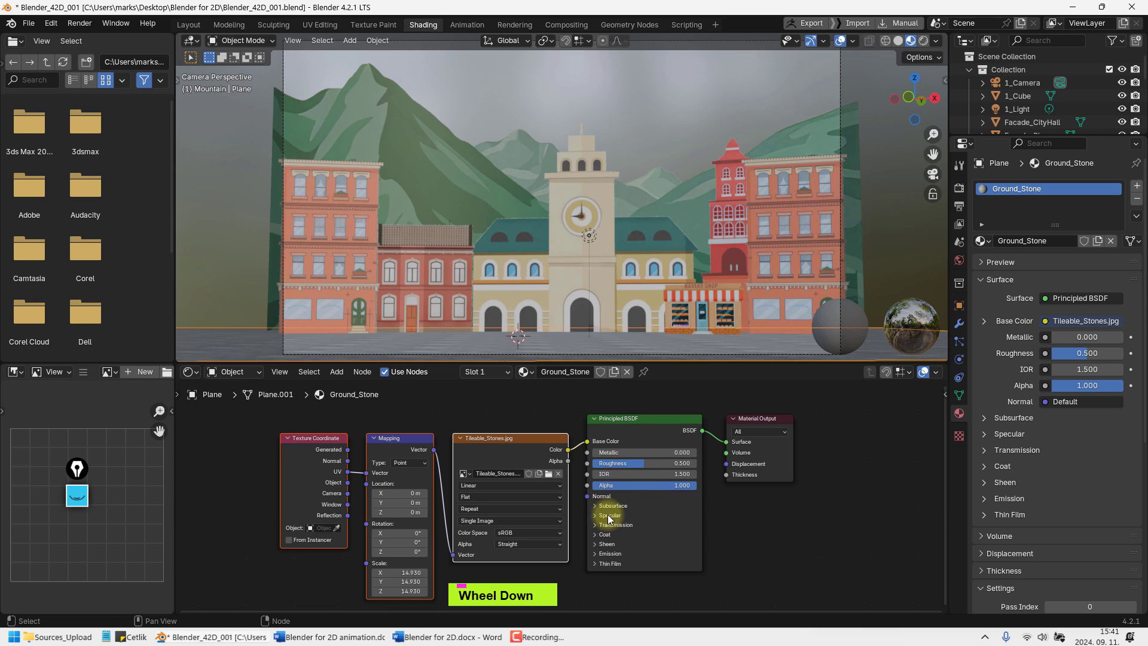
Set the ground material's roughness to 0.973 and check it in a new render
drag(616, 464, 703, 467)
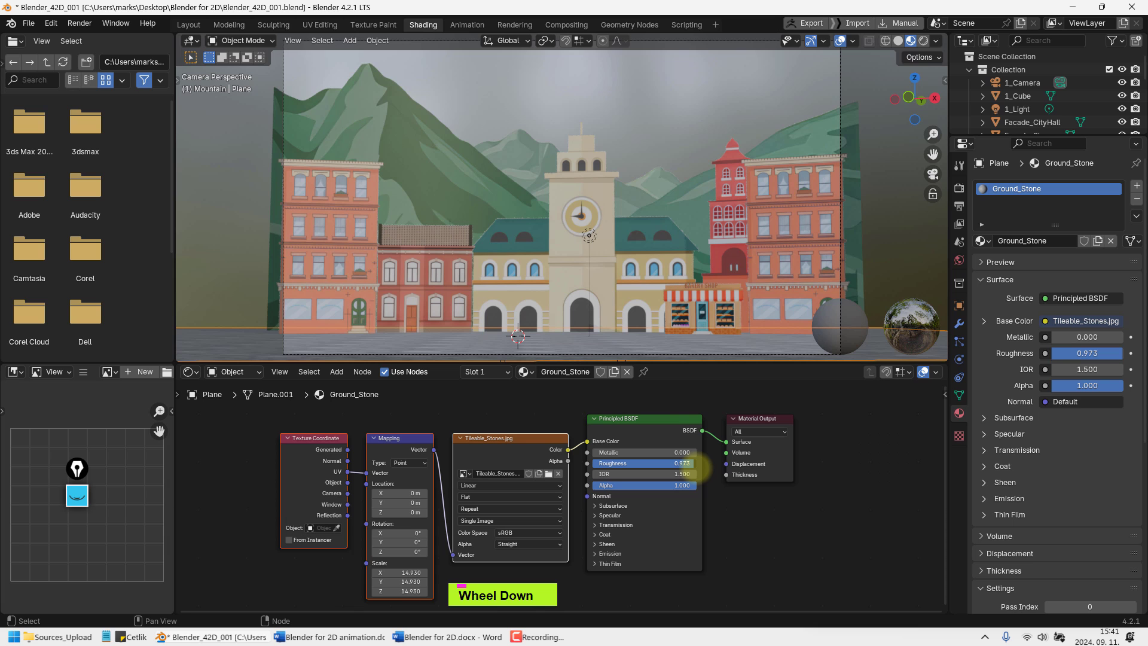
key(F12)
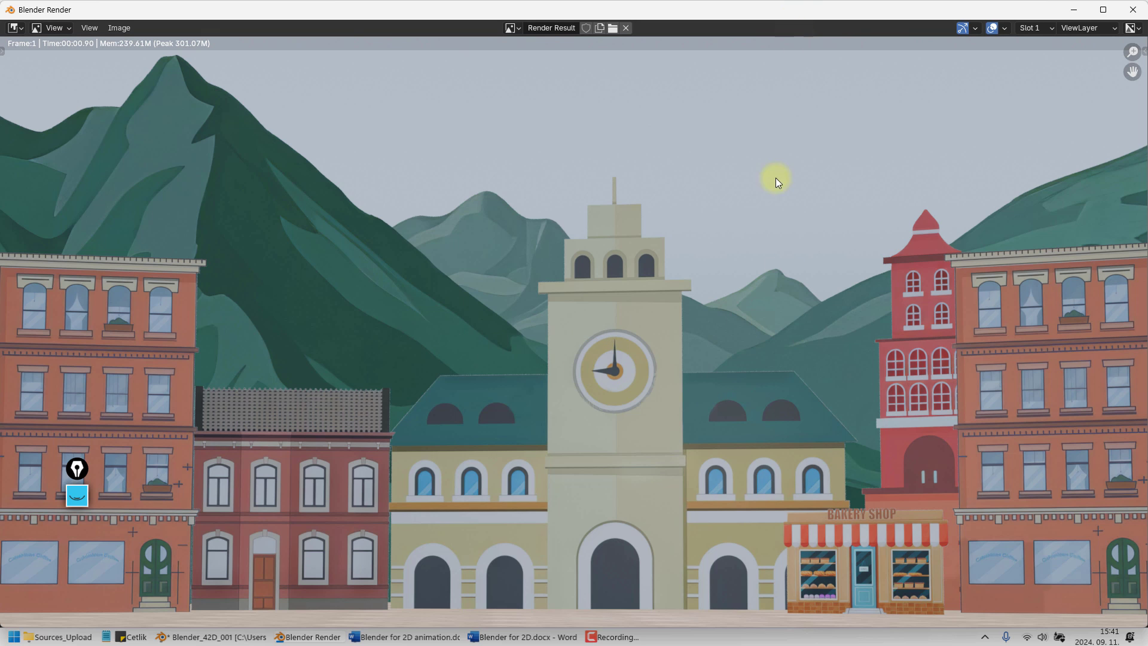
click(1134, 18)
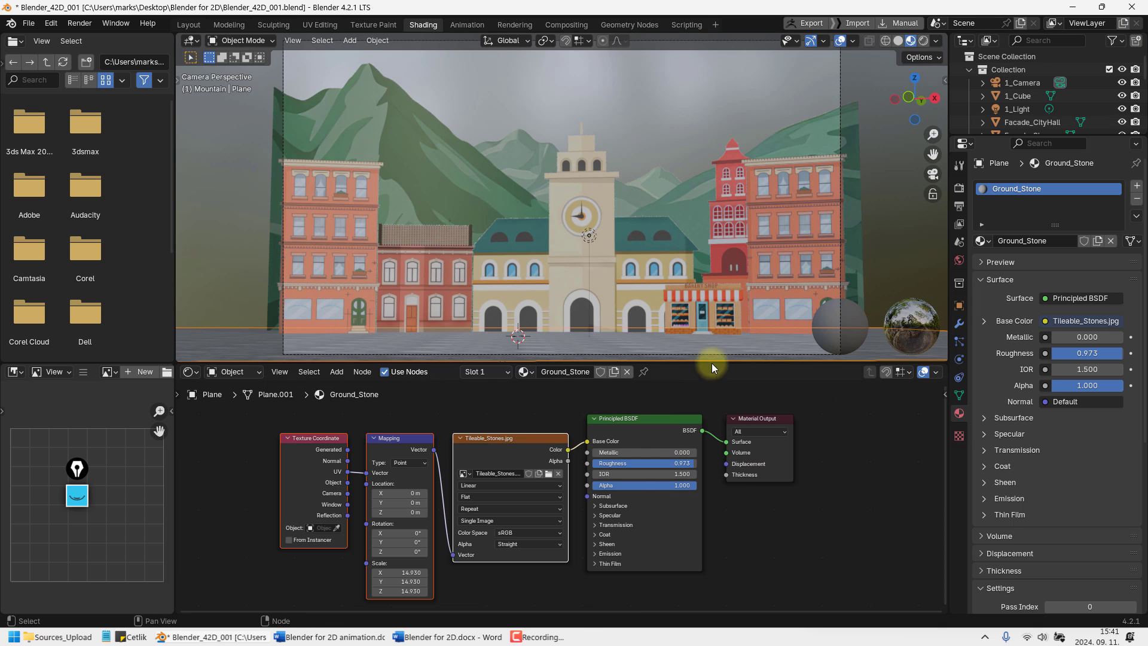
Switch the scene's render engine to Cycles
click(959, 206)
click(961, 189)
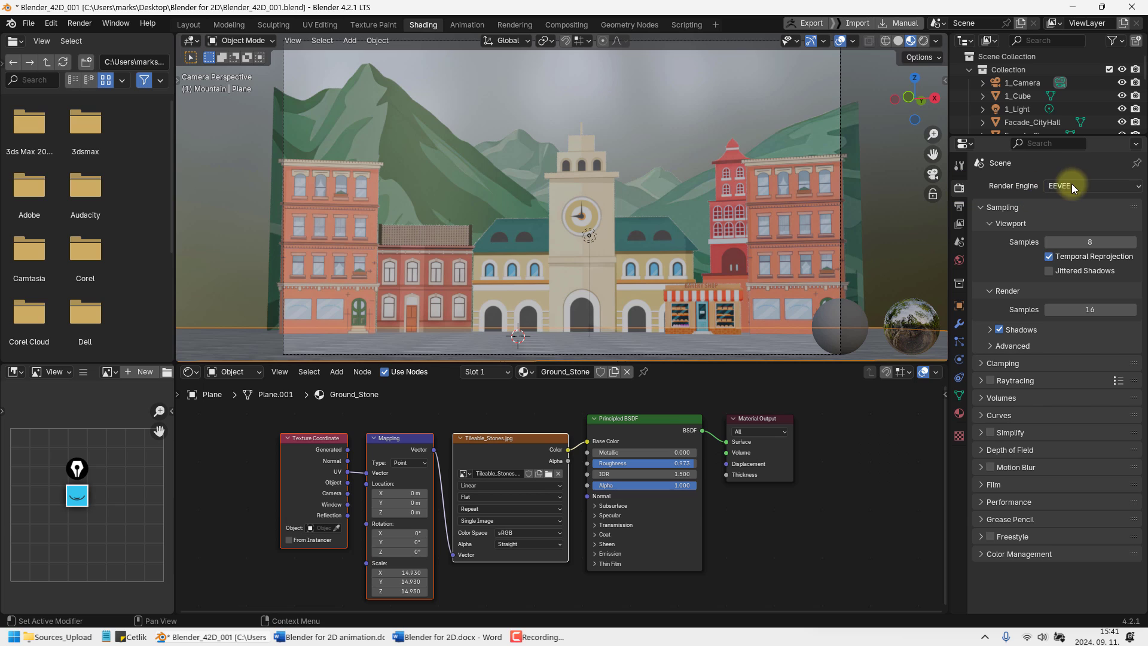
click(1076, 186)
click(1061, 230)
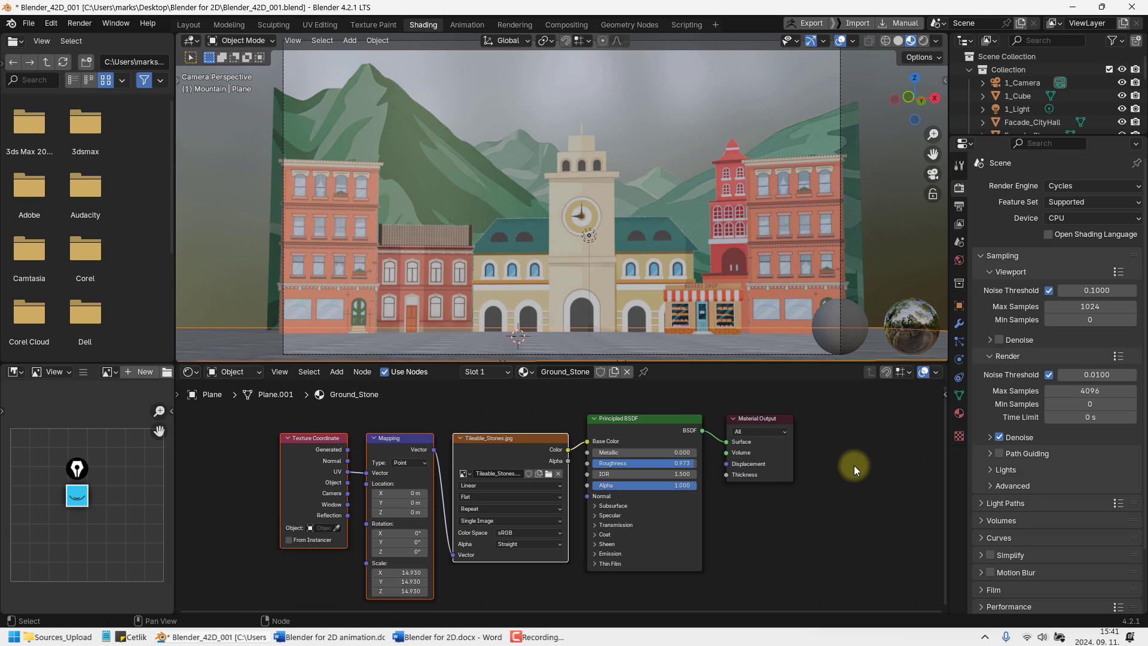
Set the Cycles max samples to 16 for rendering and 8 for the viewport
double_click(1084, 391)
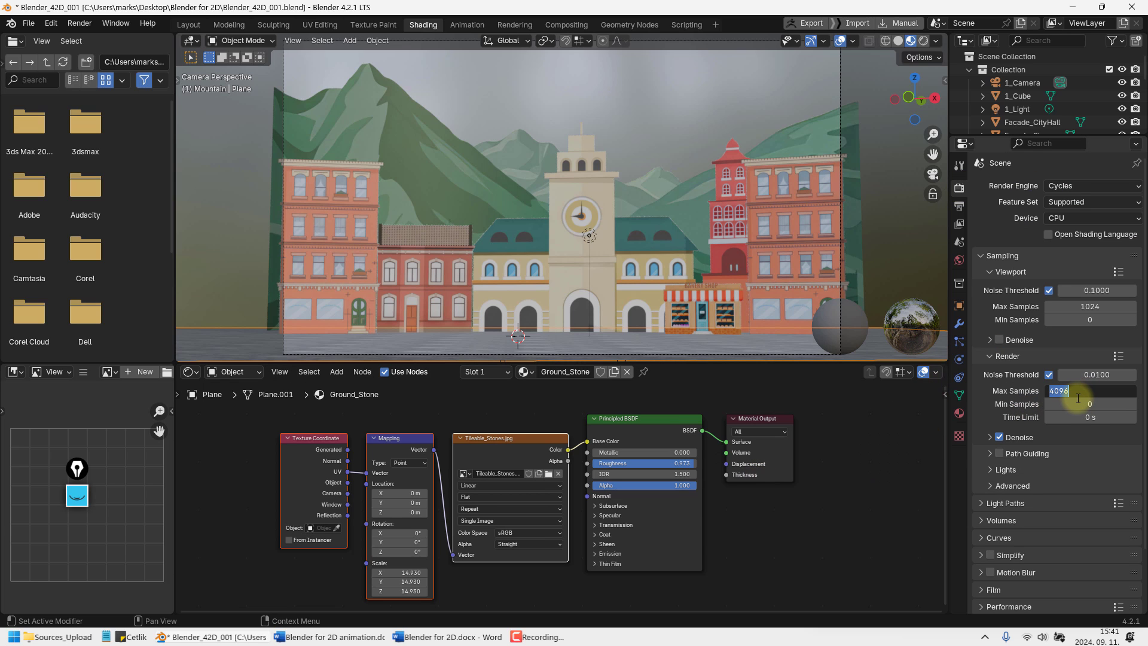
text(16)
key(Return)
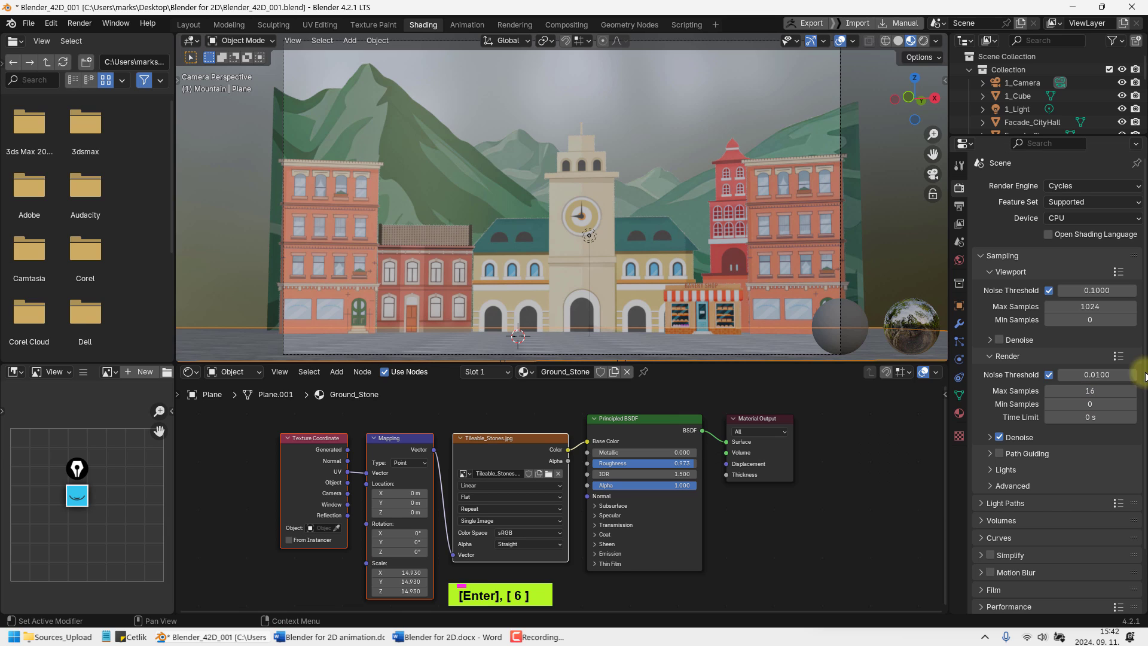
double_click(1095, 306)
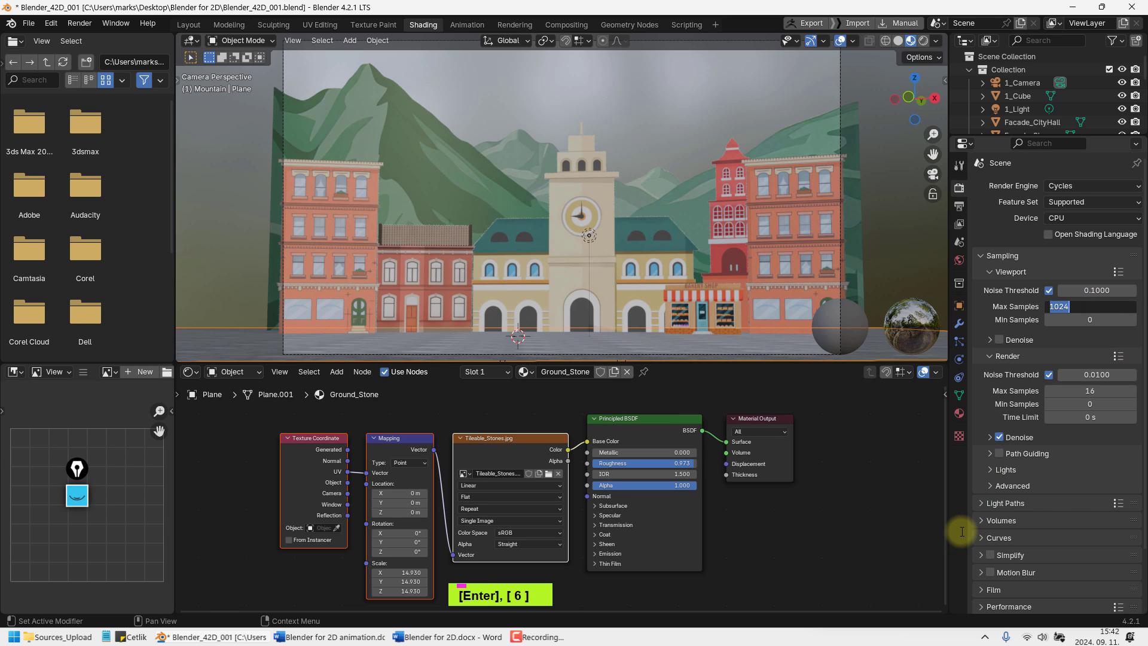
text(8)
key(Return)
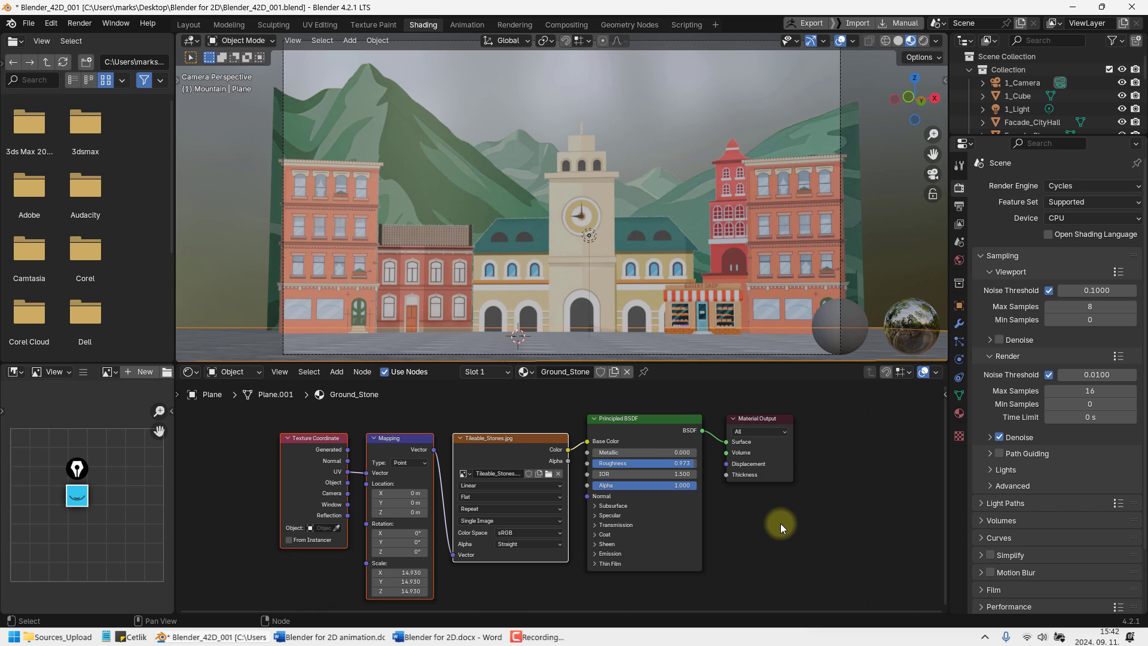
Move the Texture Coordinate, Mapping and Image Texture nodes away from the Principled BSDF to make room for another node
shift+middle_drag(794, 525, 808, 526)
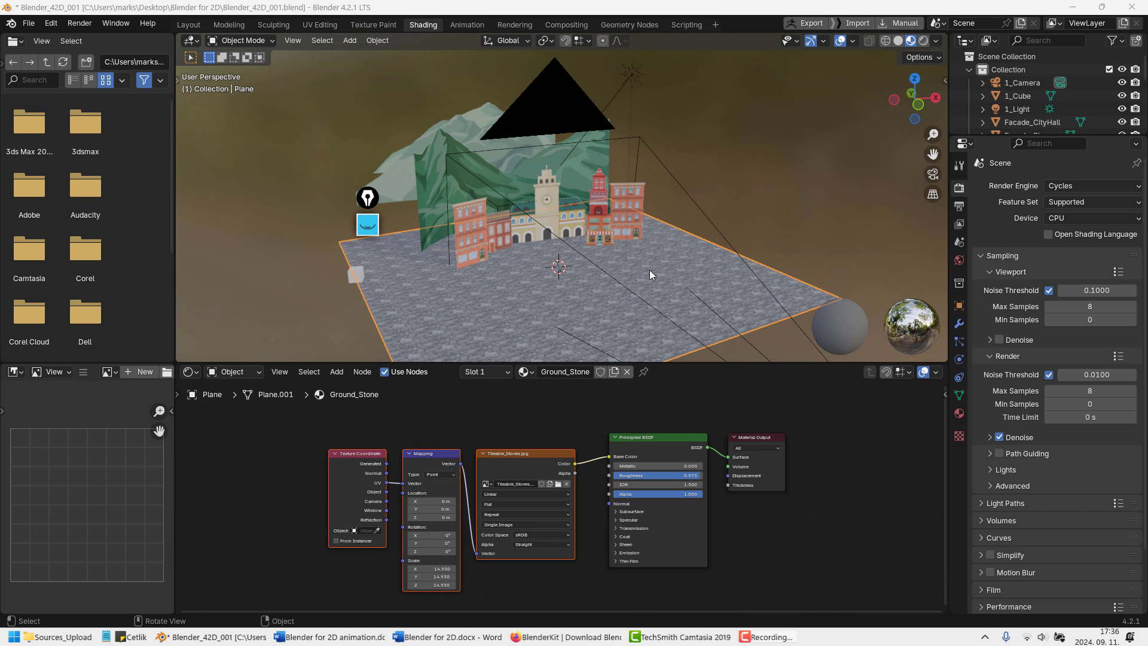
middle_drag(649, 270, 615, 274)
scroll(604, 267, up, 2)
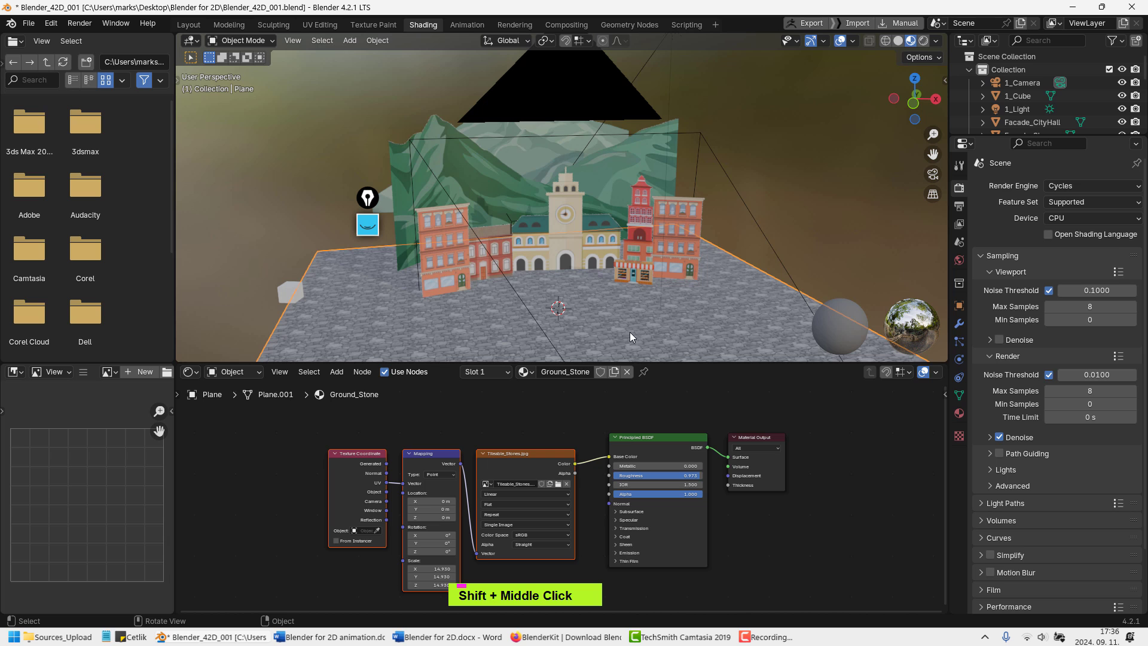
shift+middle_drag(629, 333, 581, 277)
scroll(611, 293, up, 3)
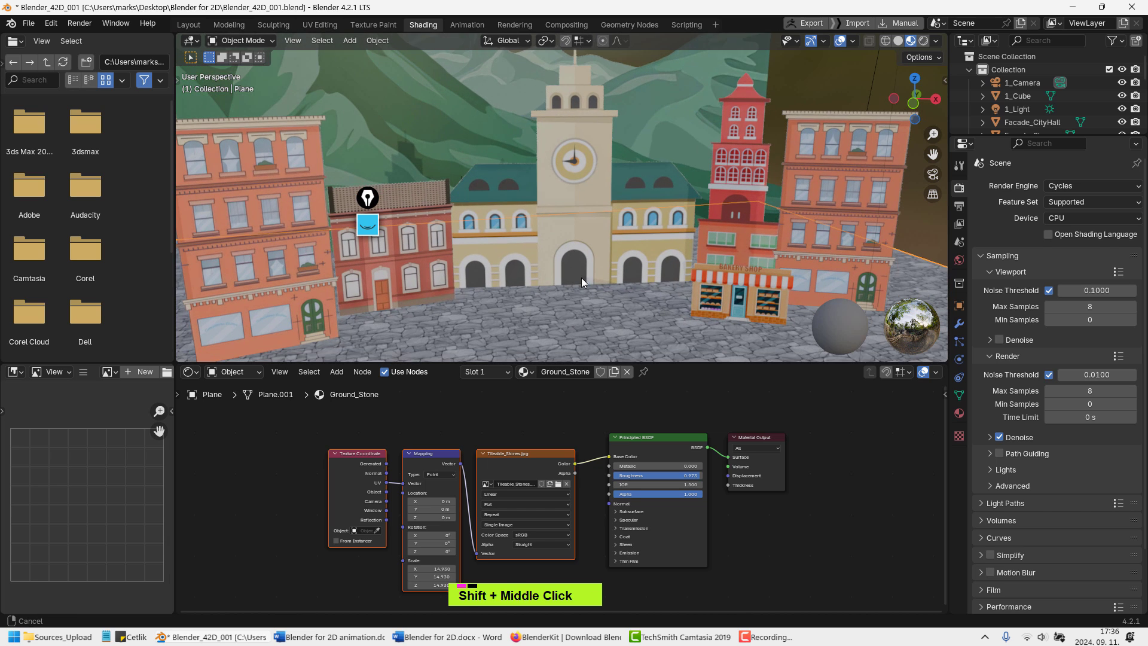
drag(315, 415, 517, 532)
drag(523, 456, 429, 451)
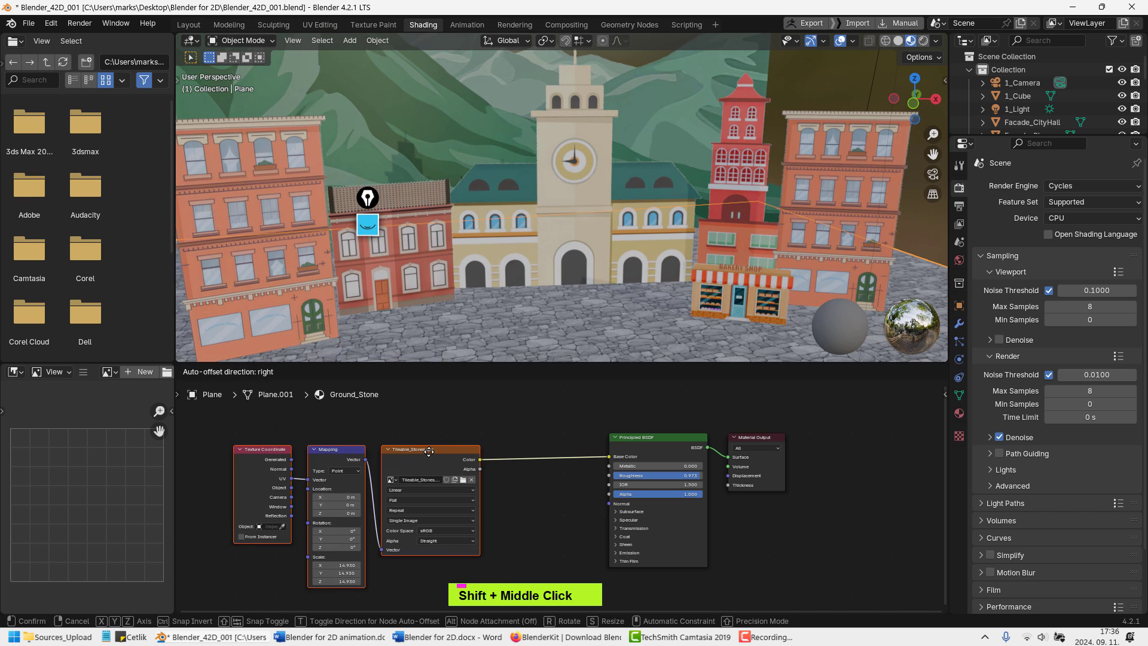
click(553, 430)
shift+middle_drag(533, 439, 525, 412)
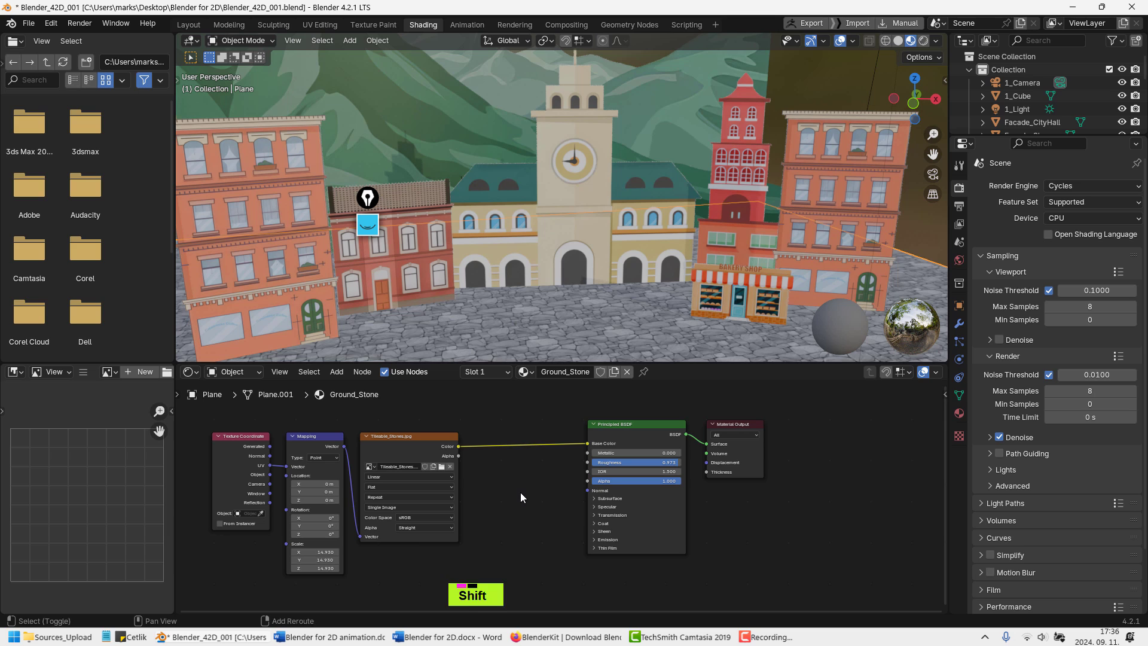
Add a Bump node, connecting the stone texture's Color to its Height and its Normal output to the Principled BSDF's Normal
key(shift+a)
text(bump)
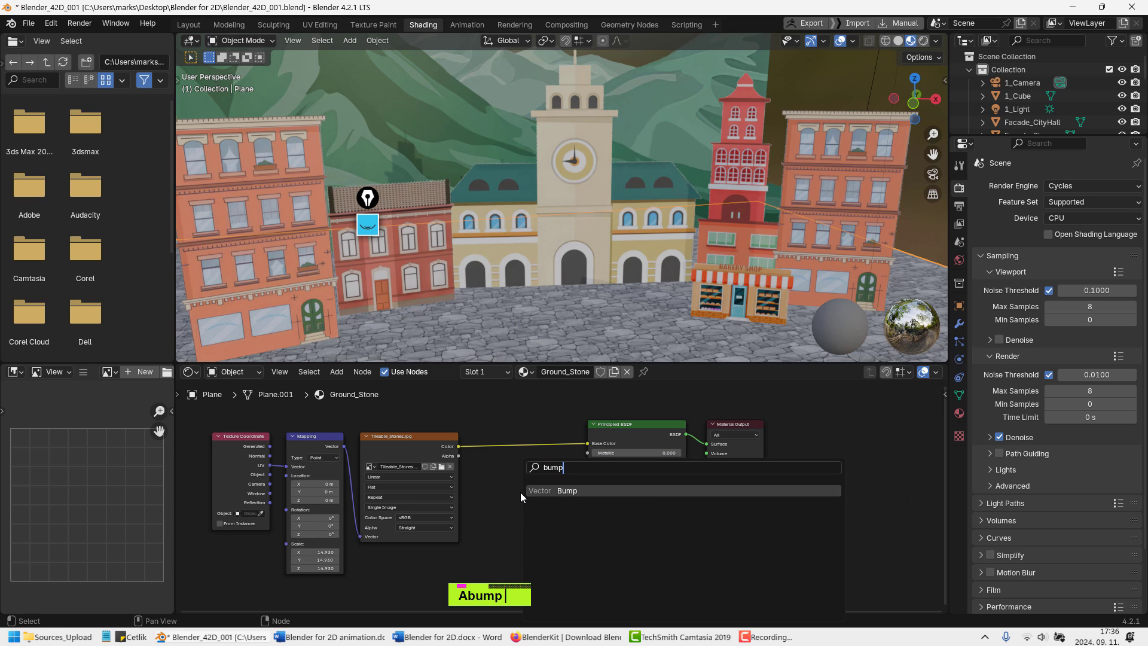
key(Return)
click(546, 476)
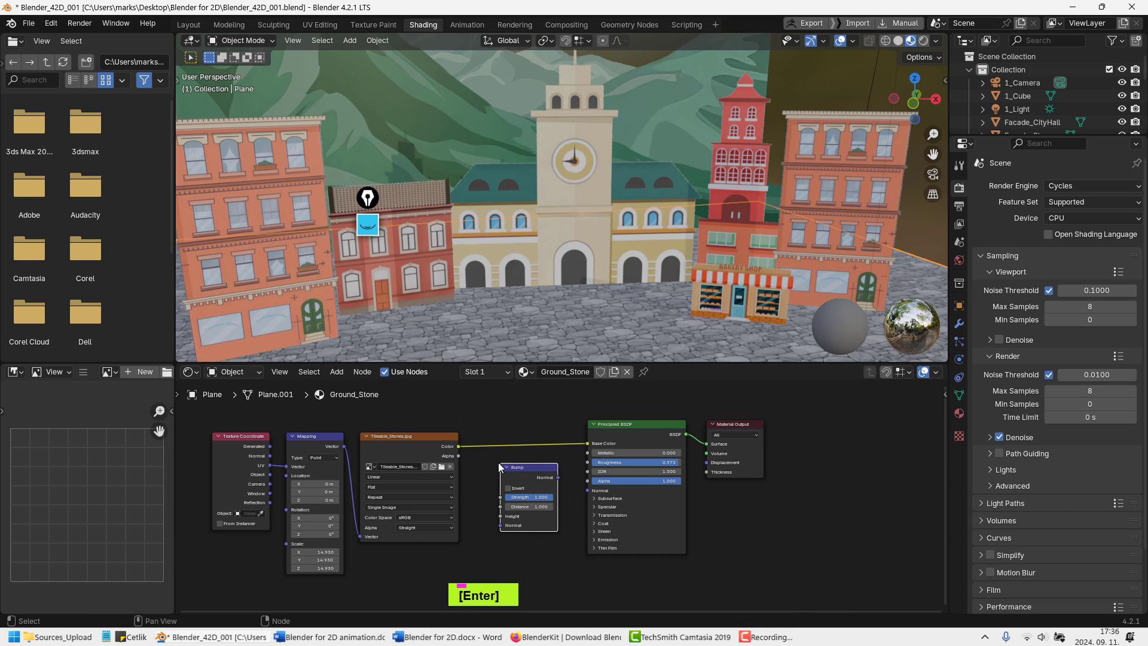
drag(557, 477, 587, 491)
drag(458, 446, 501, 516)
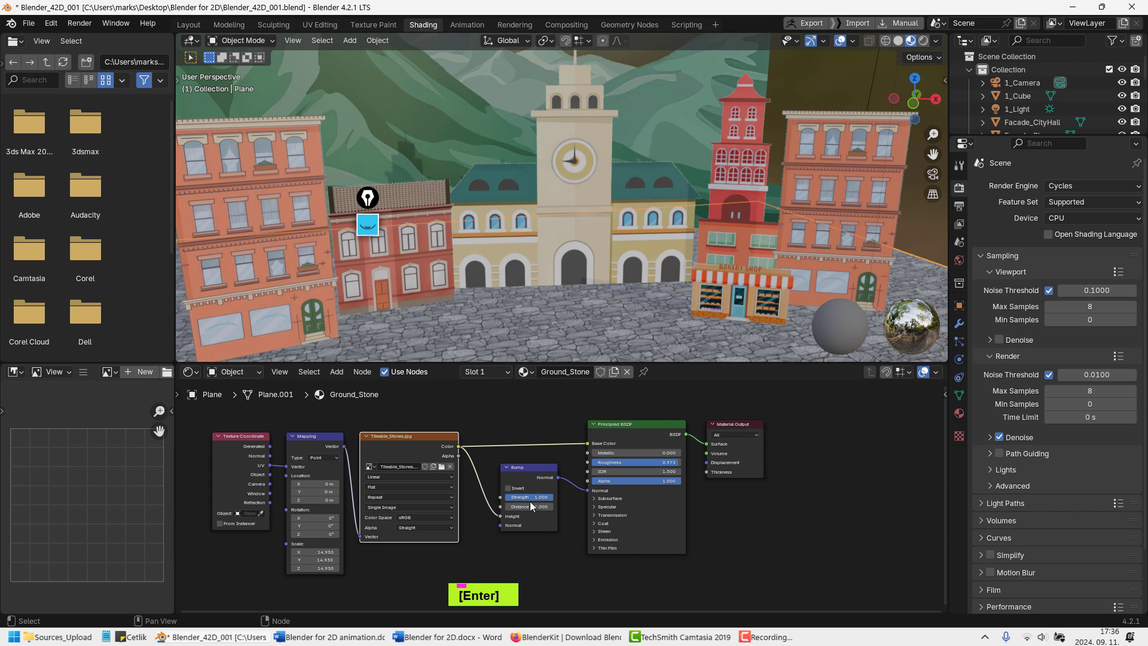
Set the Bump node's strength to 0.2
double_click(532, 497)
text(0.)
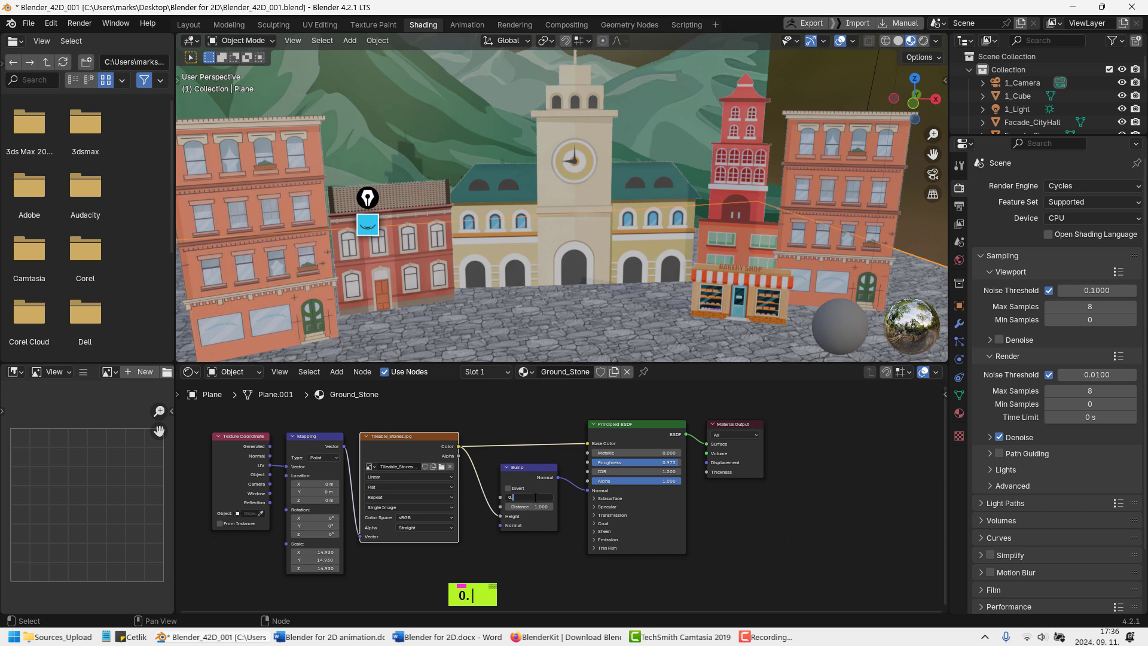
text(2)
key(Return)
Examine the bump relief on the stone ground up close and from different angles
middle_drag(555, 153, 572, 319)
scroll(573, 319, up, 5)
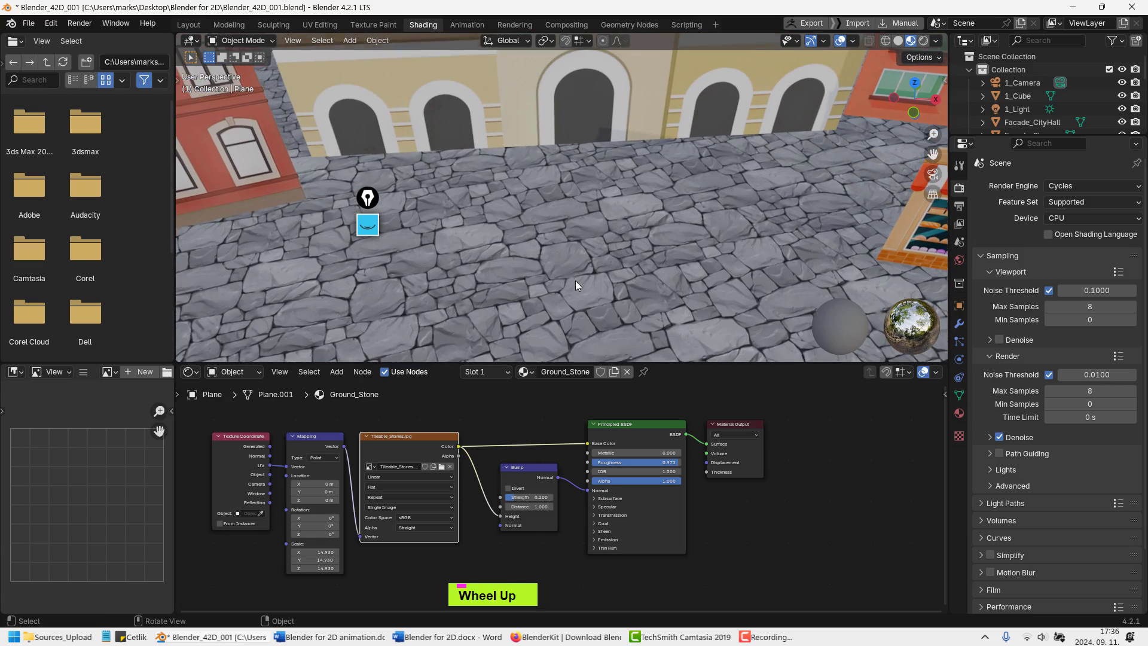
scroll(575, 278, down, 8)
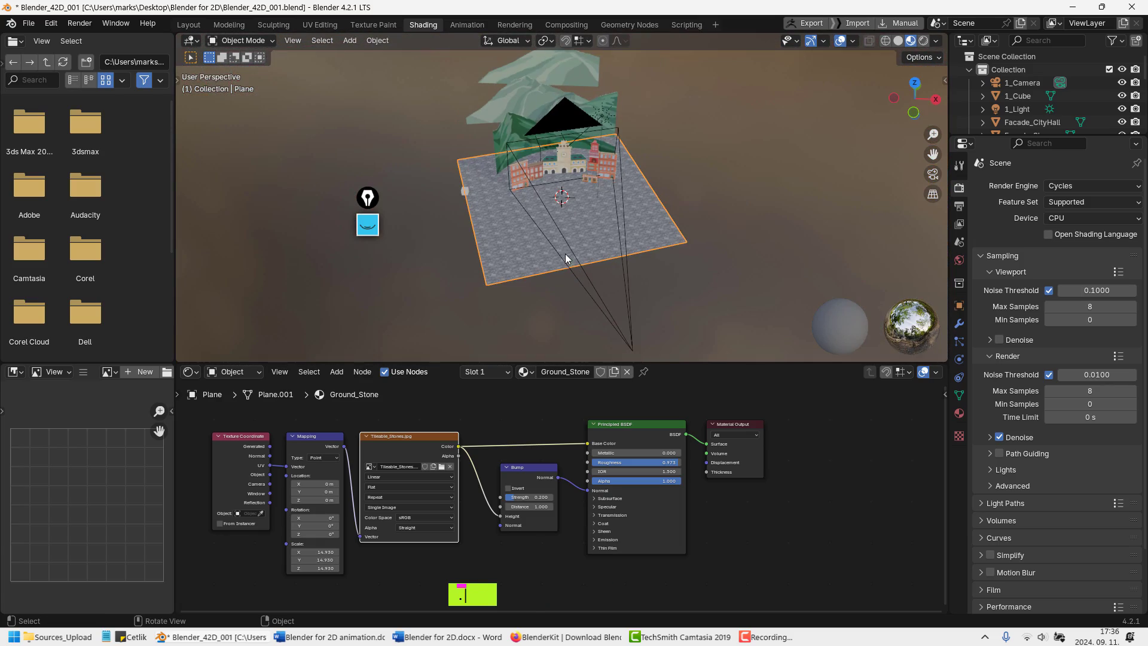
scroll(565, 254, up, 5)
scroll(572, 220, up, 6)
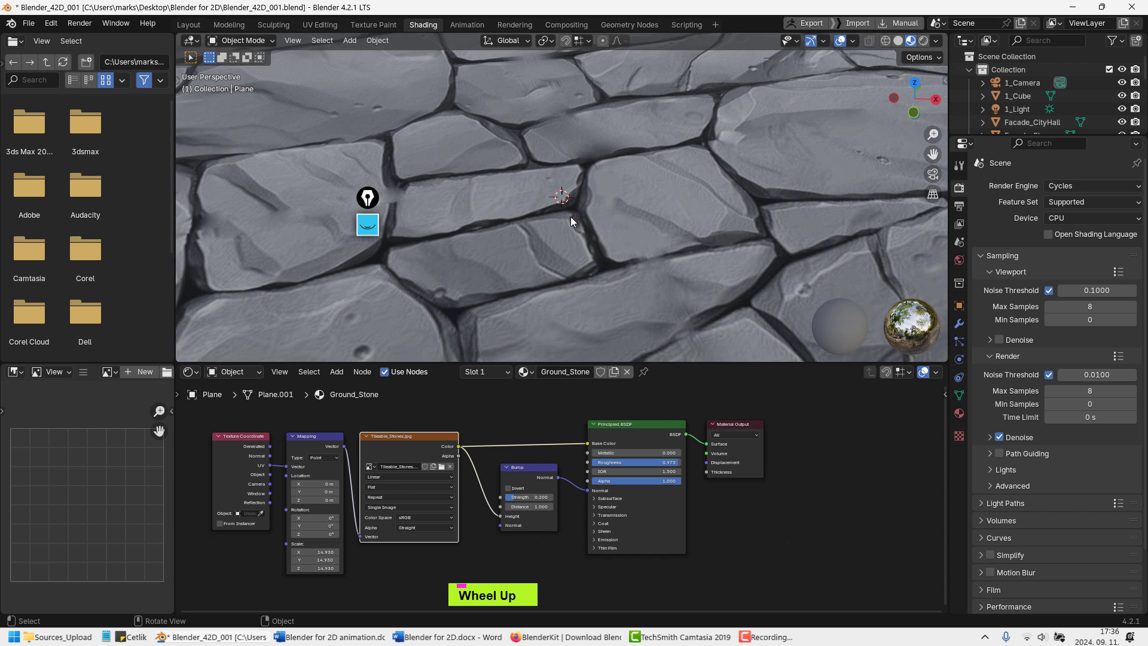
middle_drag(549, 249, 589, 240)
scroll(588, 228, down, 2)
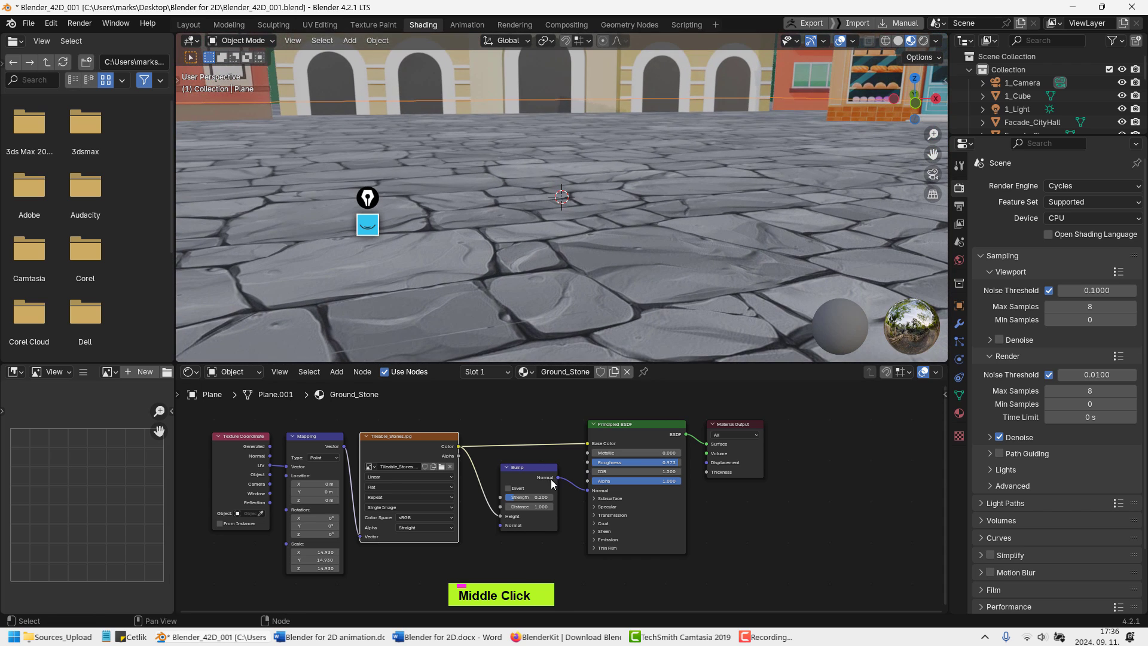
mouse_move(526, 496)
mouse_down()
mouse_move(544, 497)
mouse_move(514, 497)
mouse_move(526, 497)
mouse_up()
scroll(538, 129, down, 2)
shift+middle_drag(541, 137, 592, 299)
scroll(550, 253, down, 2)
Switch to the Layout workspace and show the Dynamic Sky add-on's settings with the whole town scene in view
click(189, 25)
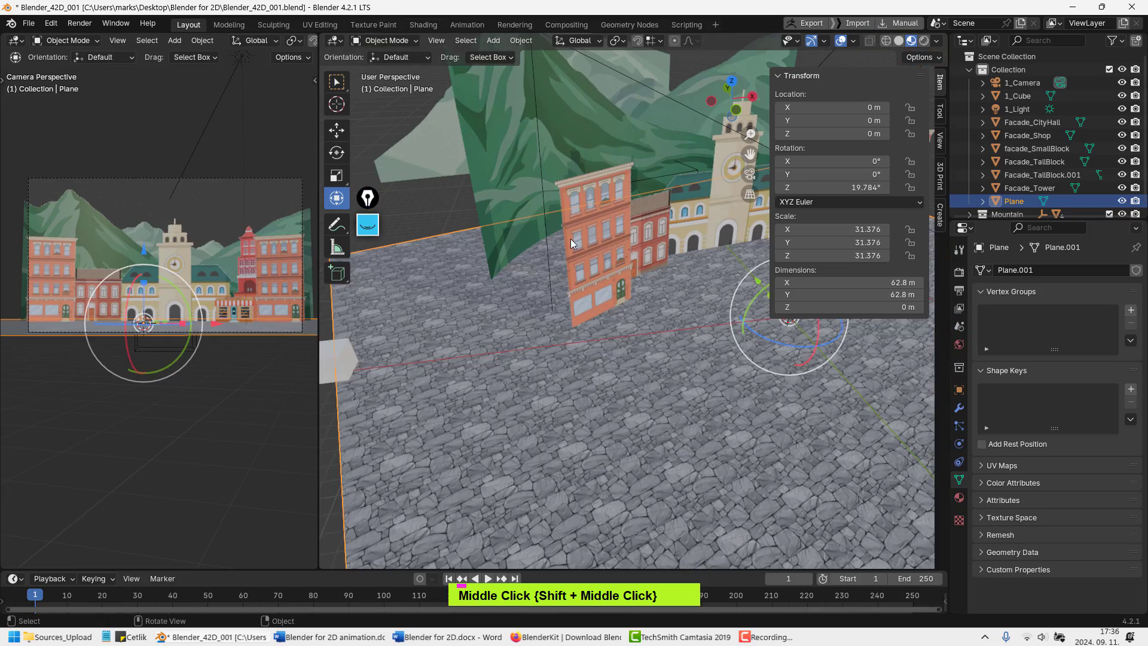
shift+middle_drag(571, 239, 612, 287)
scroll(626, 373, down, 3)
click(940, 227)
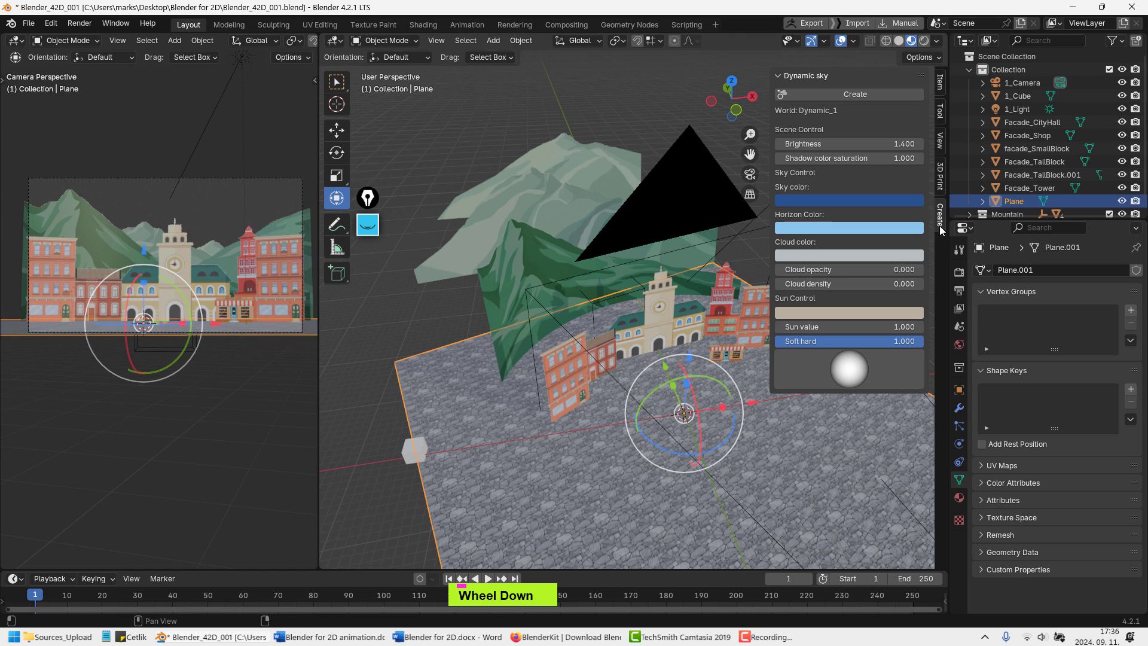
shift+middle_drag(580, 375, 501, 362)
shift+middle_drag(501, 362, 434, 240)
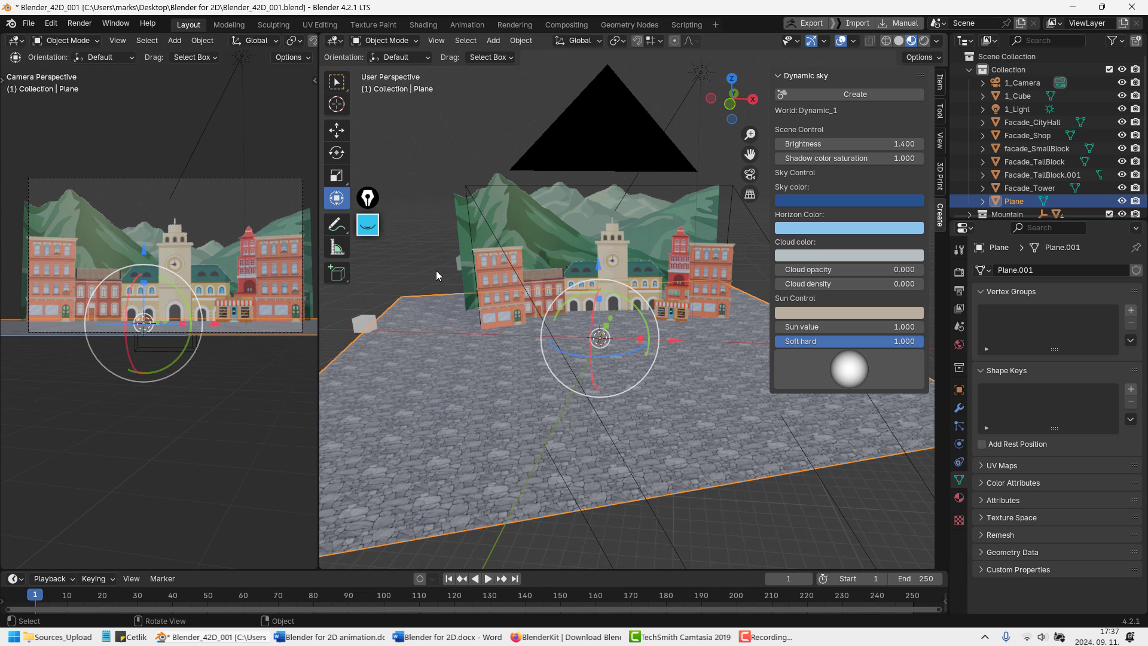
Look up the Dynamic Sky extension in the preferences and check the BlenderKit download page in the browser
key(ctrl+comma)
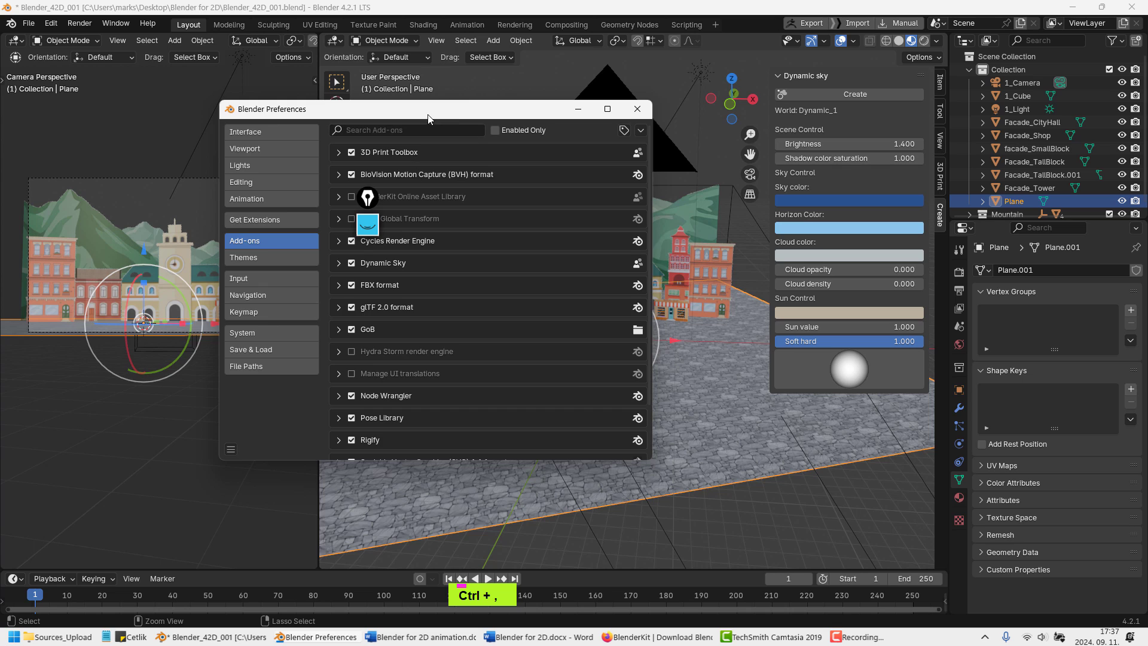
drag(428, 118, 613, 142)
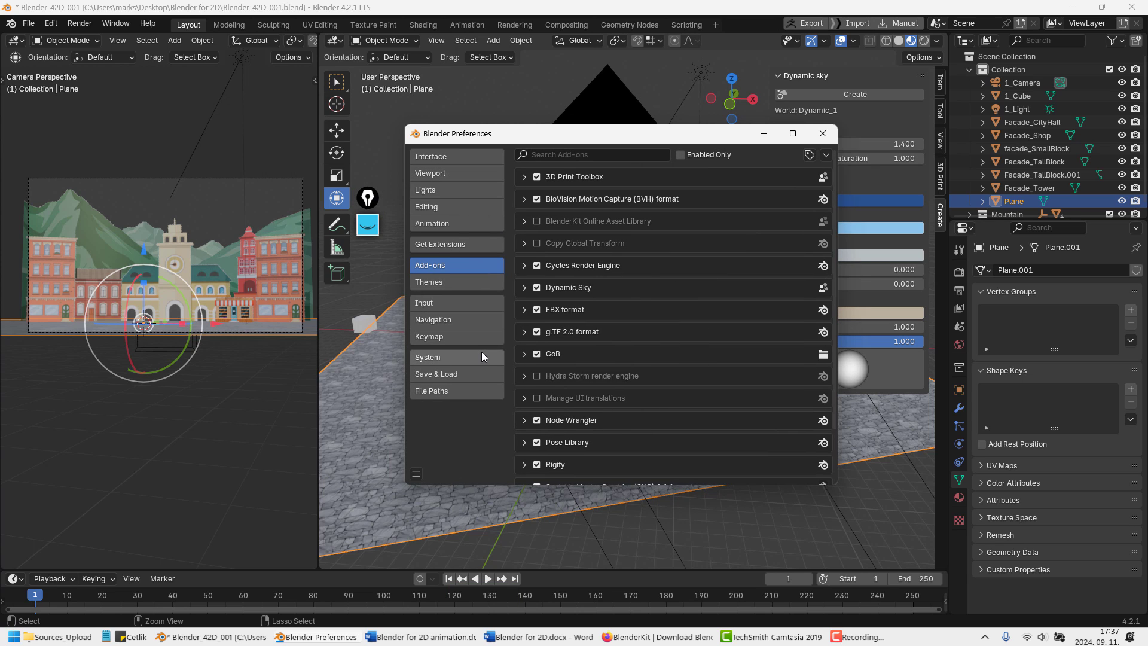
click(435, 248)
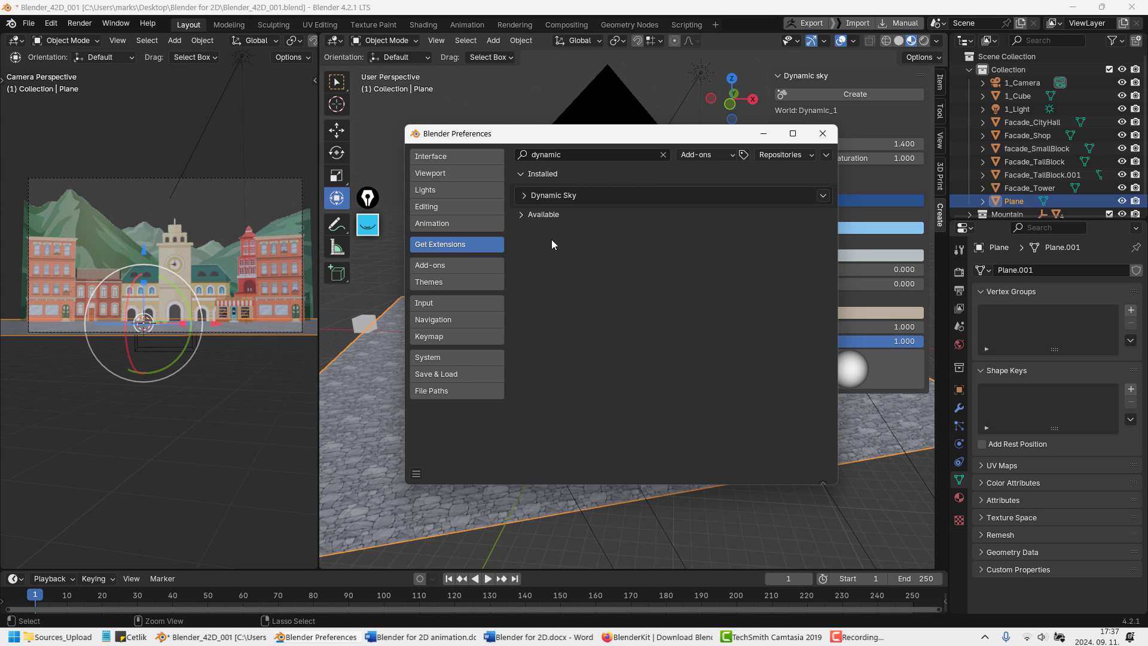
click(651, 636)
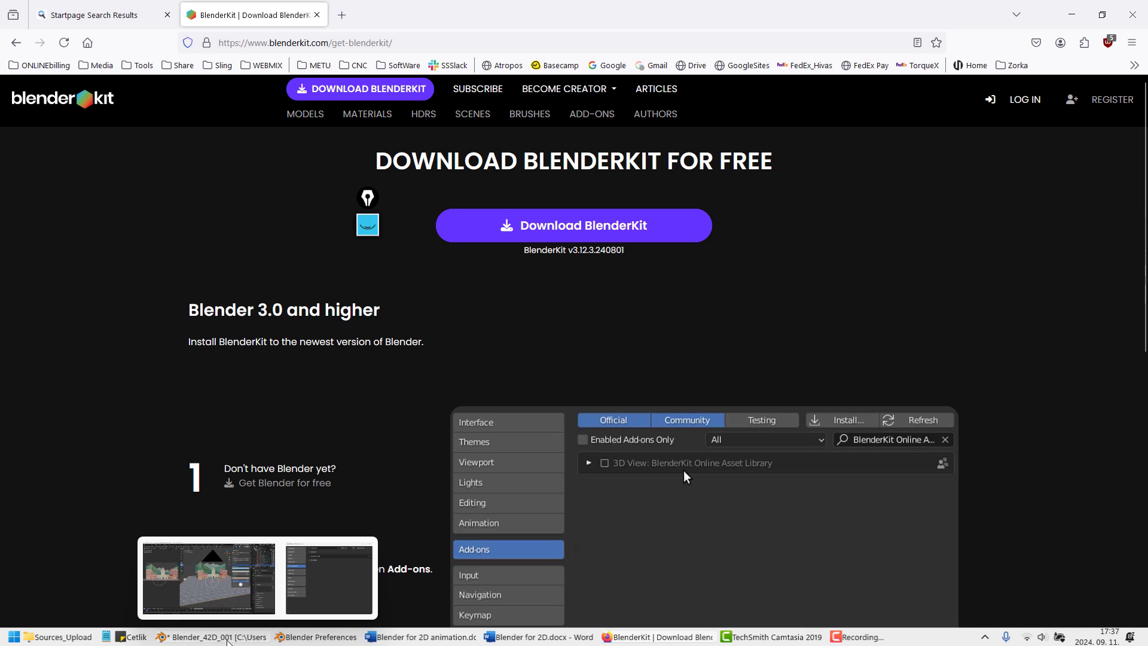
click(276, 640)
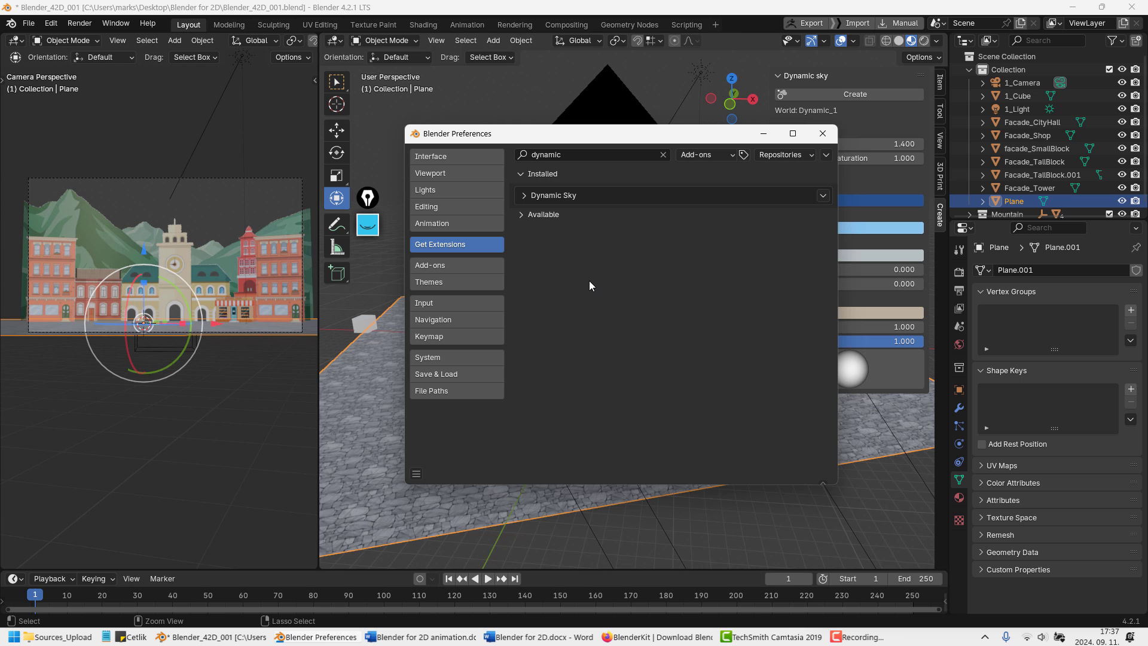
click(826, 155)
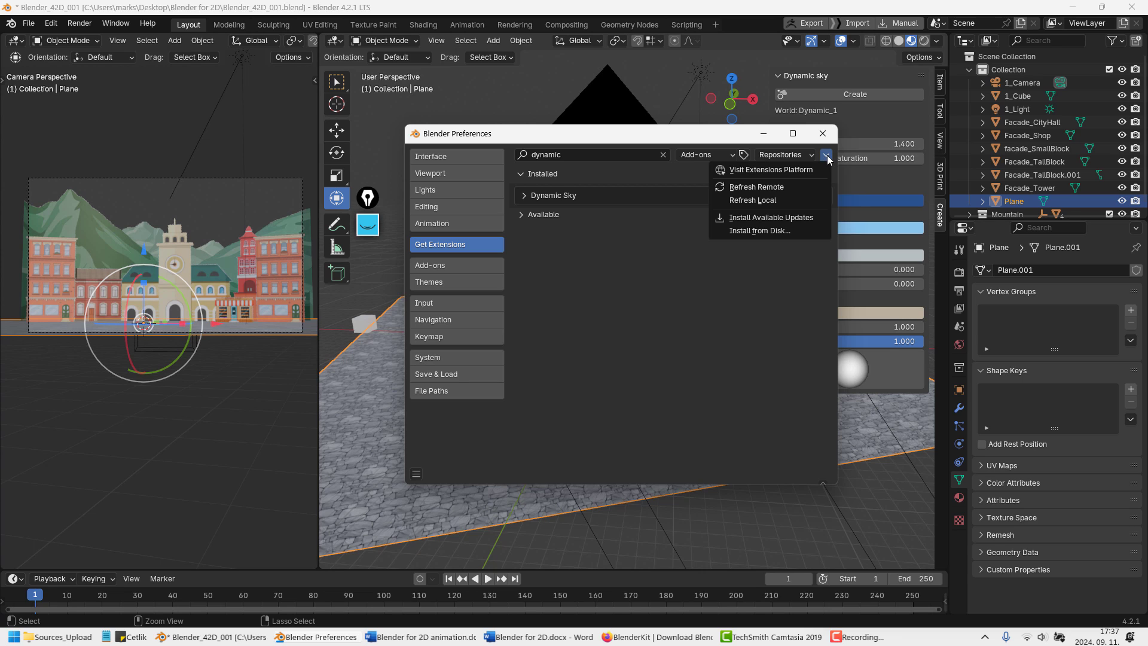
click(766, 232)
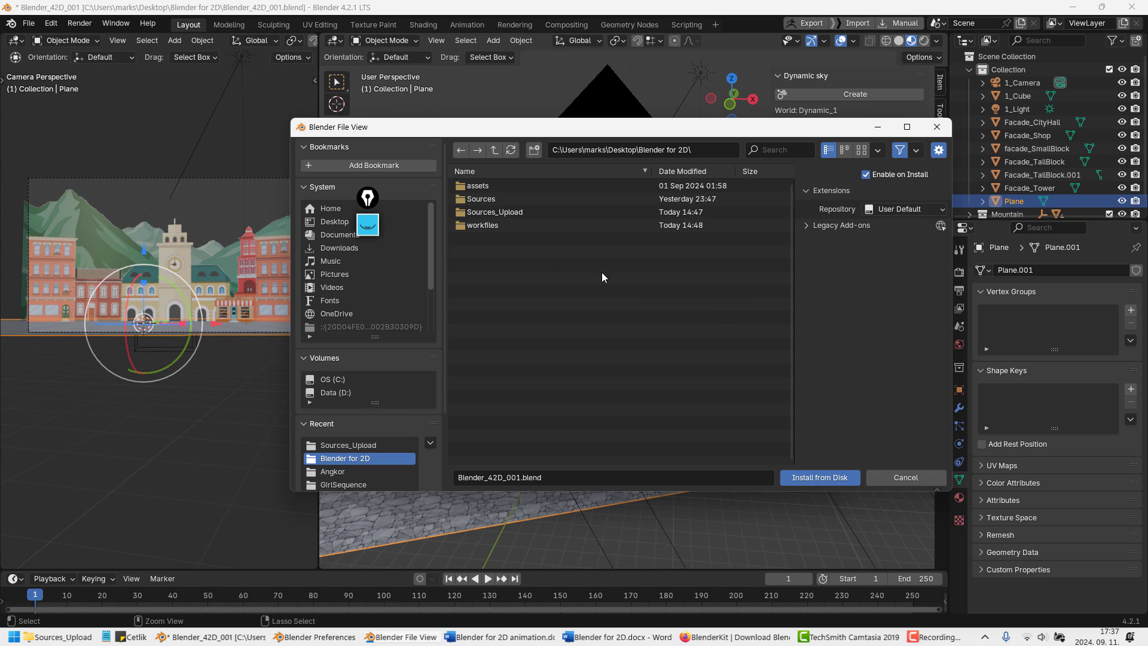
click(904, 478)
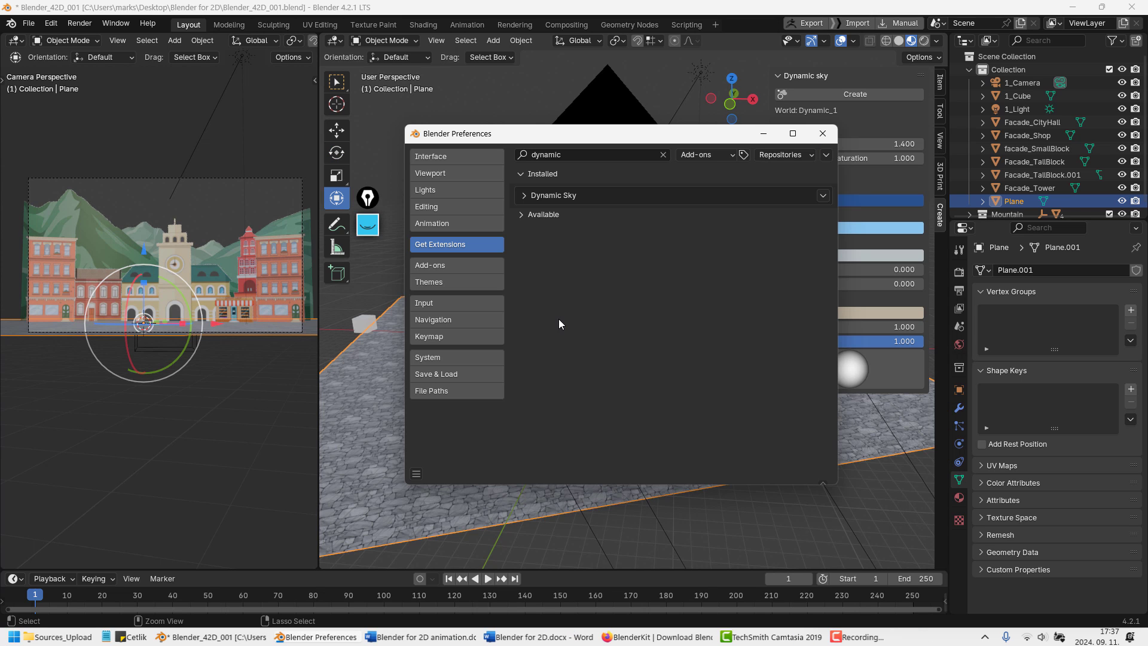
Enable the BlenderKit Online Asset Library add-on and close the preferences
click(431, 266)
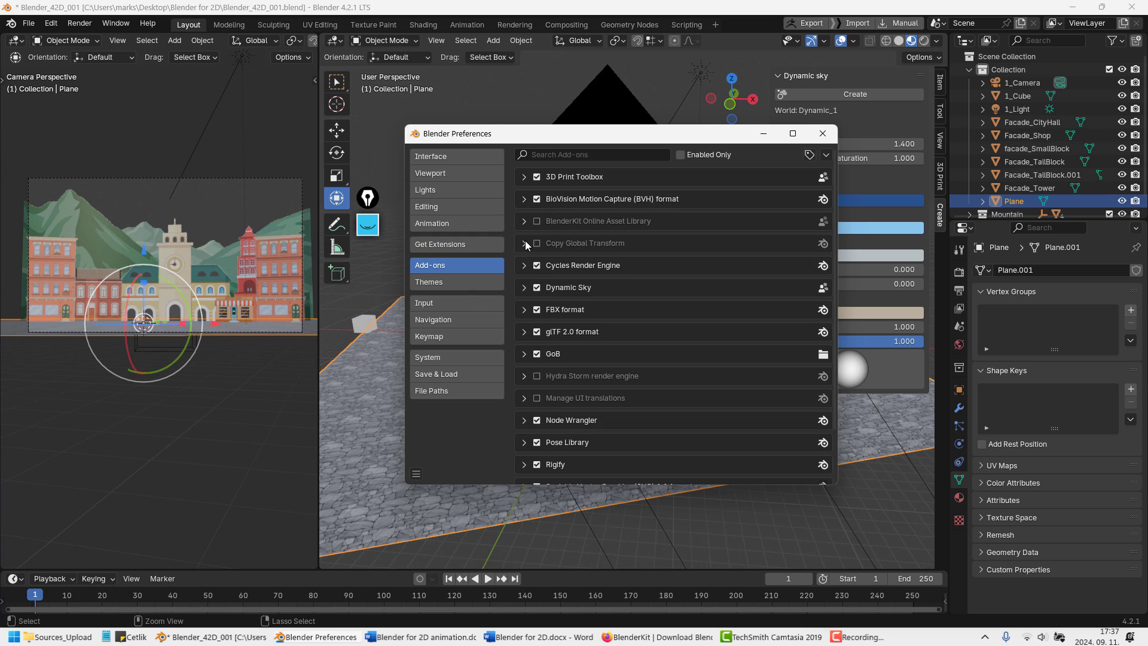
click(567, 155)
text(blender)
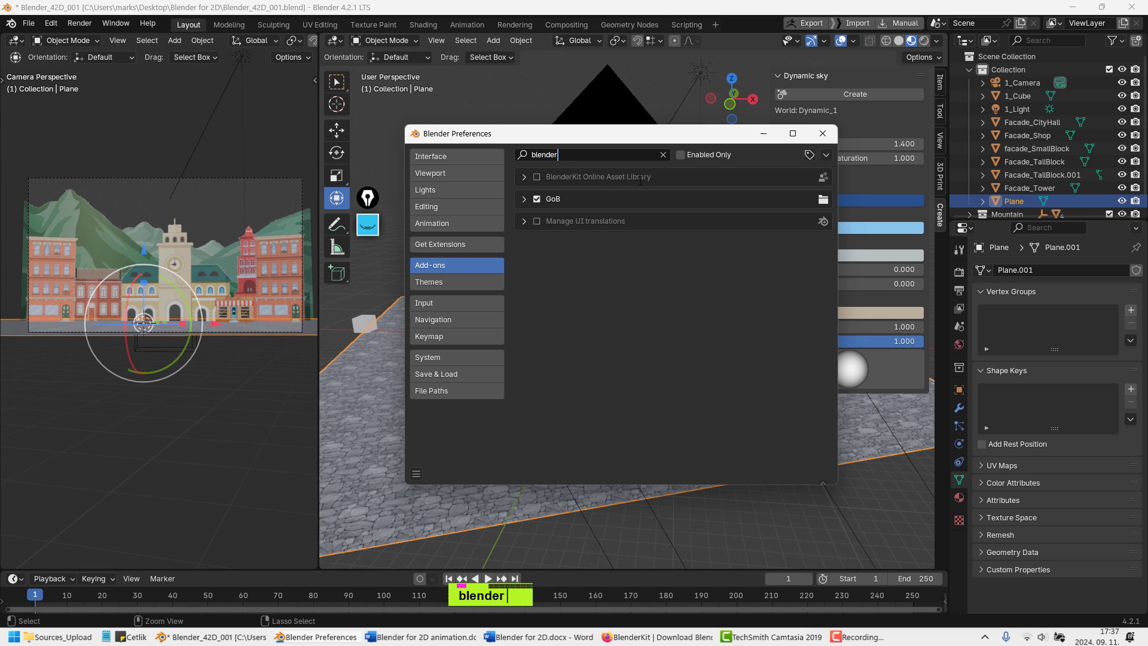
click(536, 177)
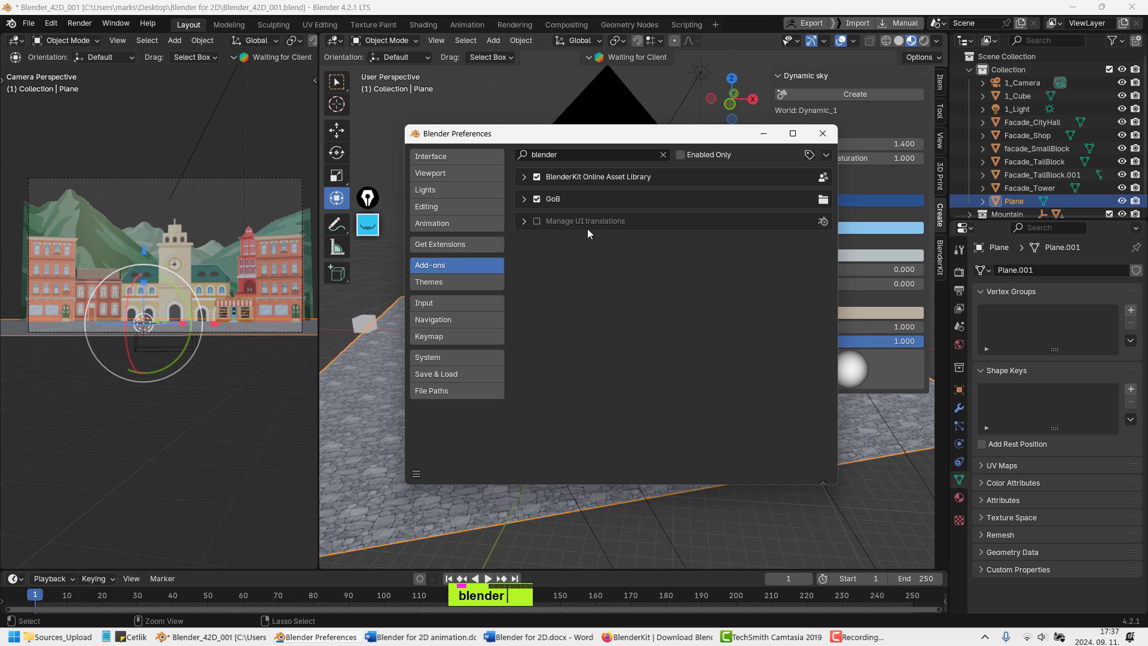
click(823, 134)
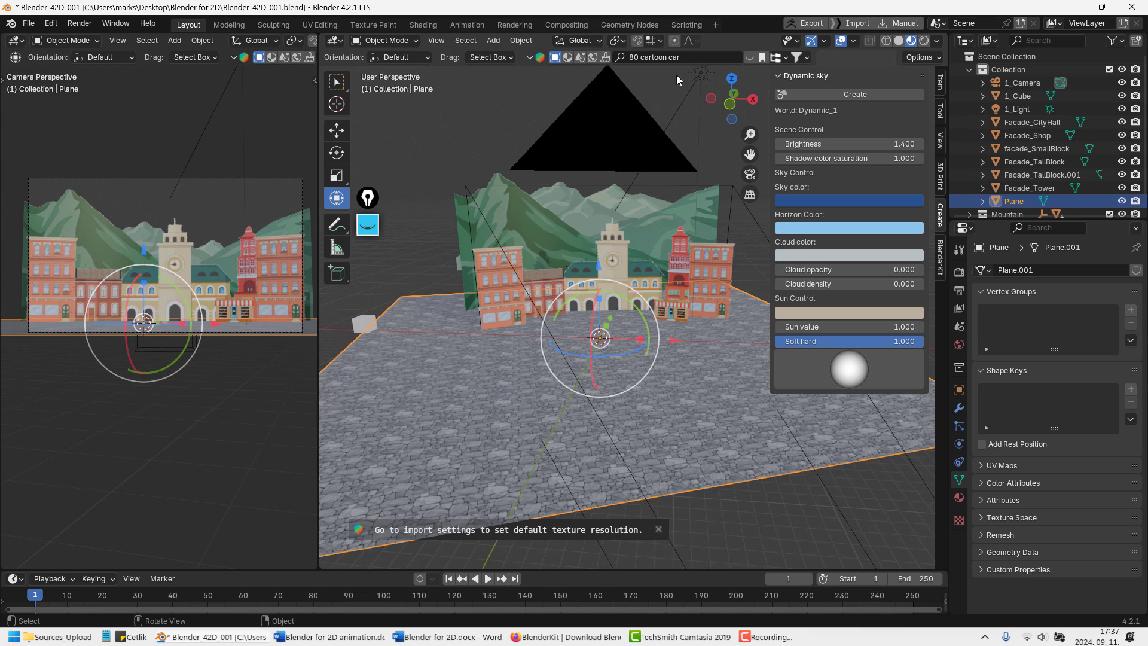
Search BlenderKit's models for "80 cartoon car" and show the results in a widened main viewport with the whole scene in view
click(654, 60)
key(Return)
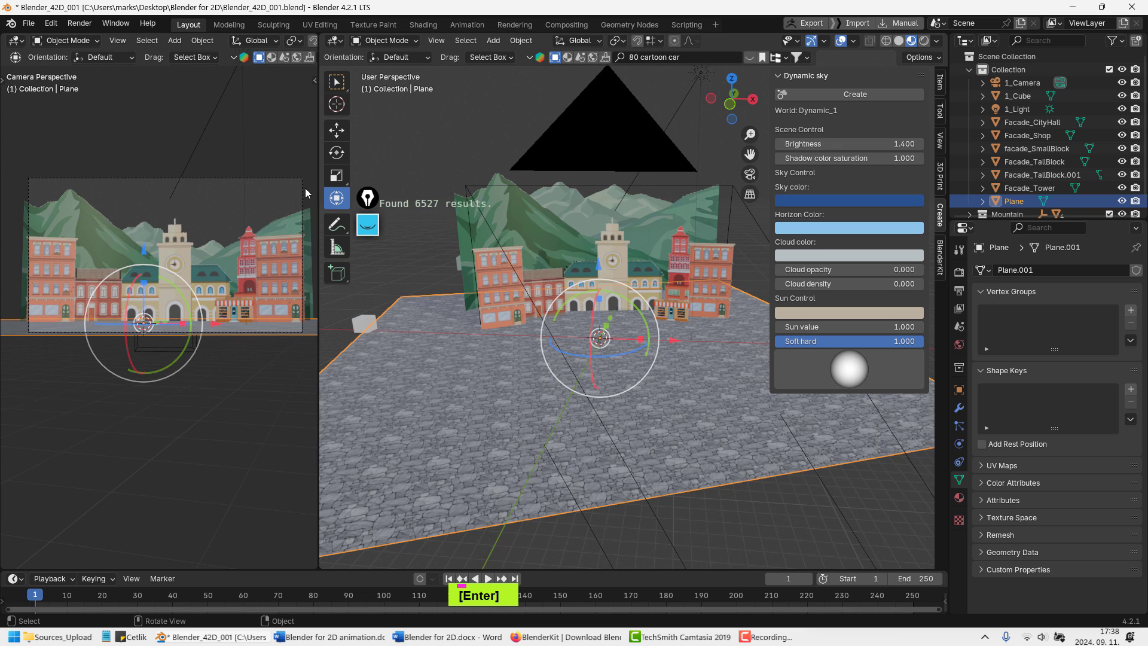
drag(318, 185, 222, 185)
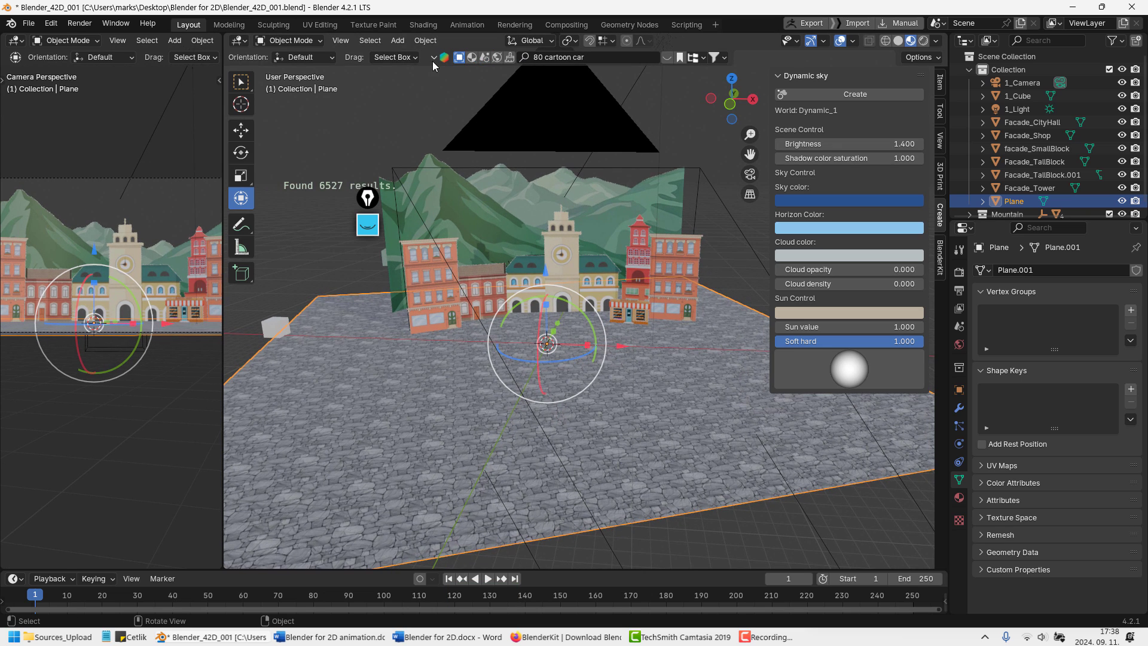
scroll(604, 281, down, 3)
middle_drag(604, 282, 542, 215)
shift+middle_drag(541, 216, 455, 227)
middle_drag(490, 71, 530, 91)
click(436, 59)
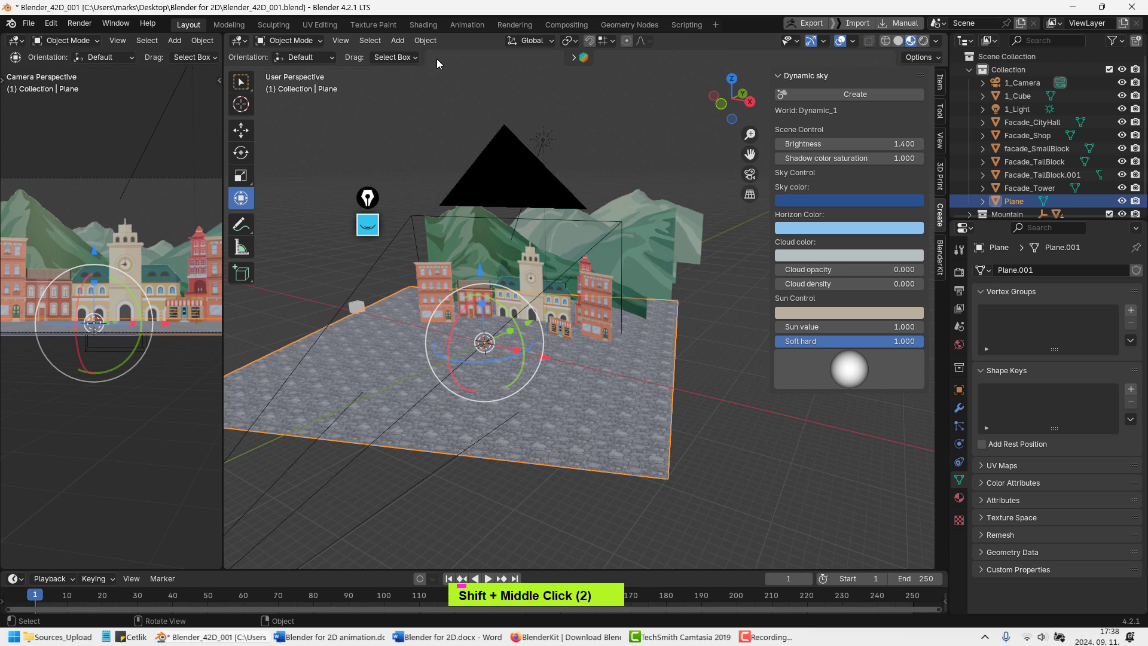
click(575, 58)
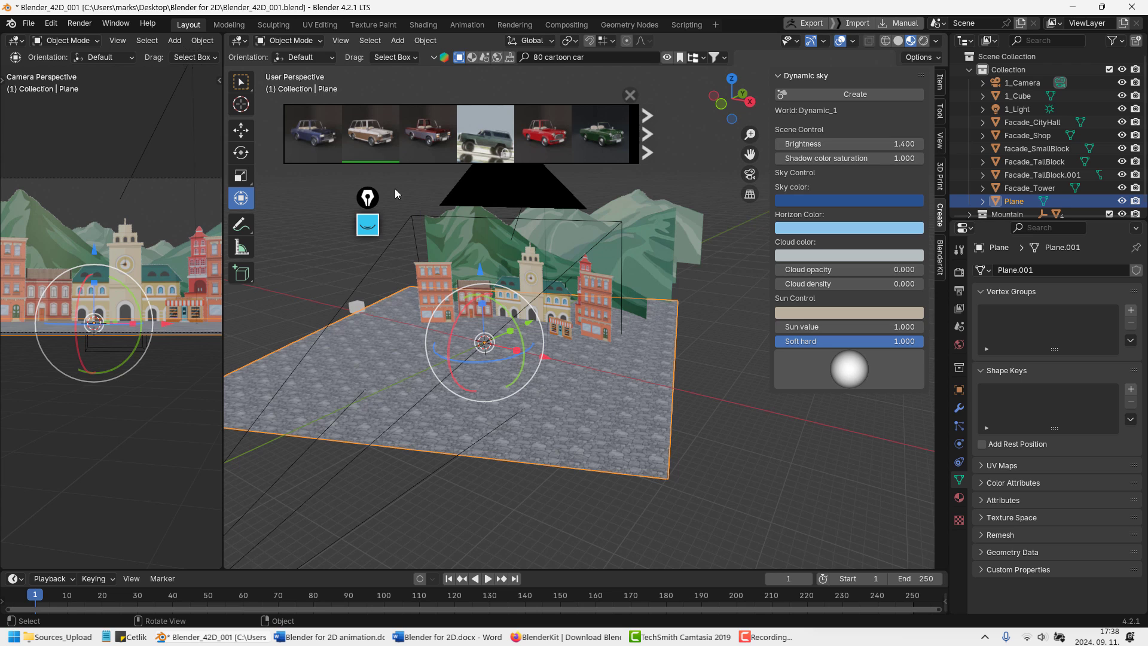
mouse_move(378, 146)
Collapse the existing scene collection and add a new collection named Car
click(968, 70)
click(997, 110)
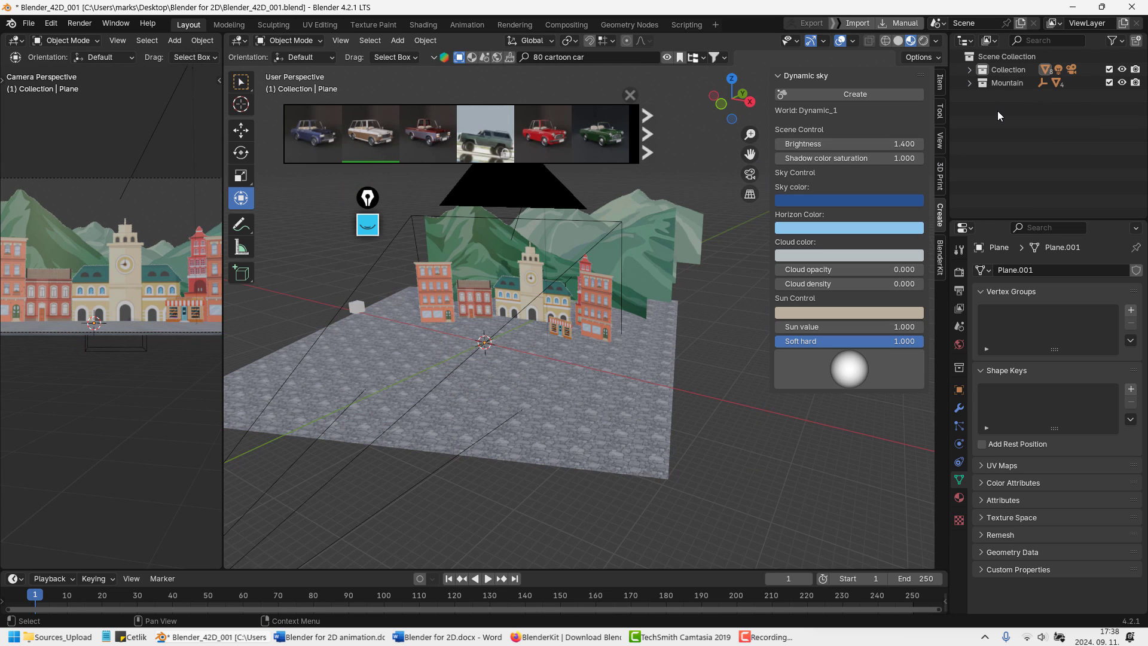
right_click(997, 110)
click(998, 110)
click(1012, 97)
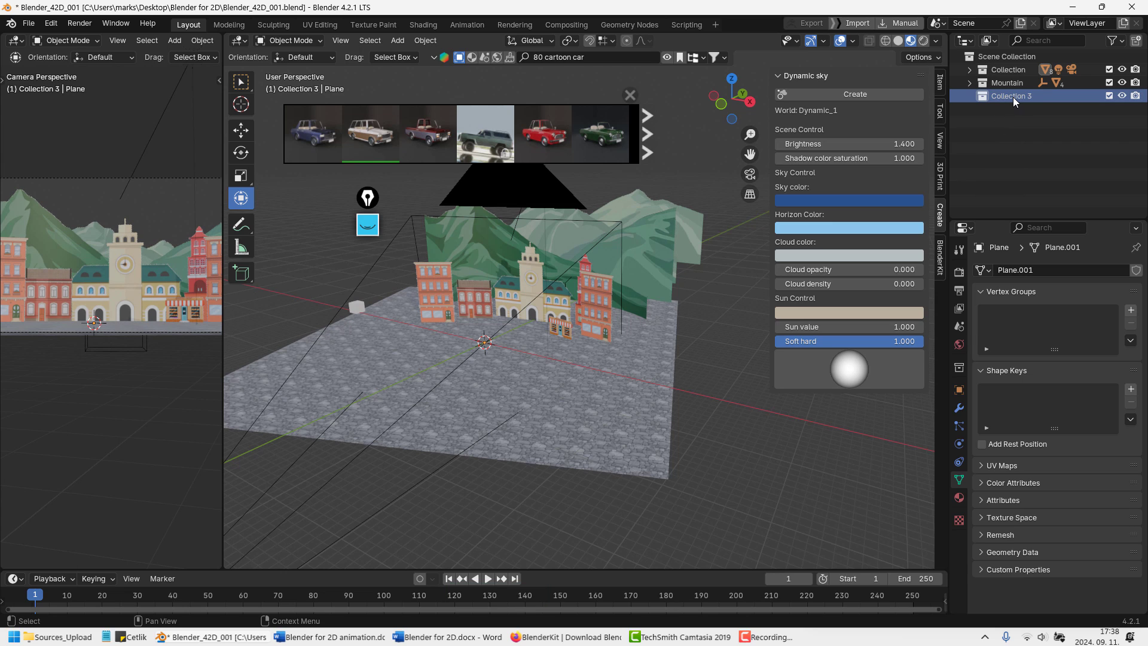
key(F2)
text(Car)
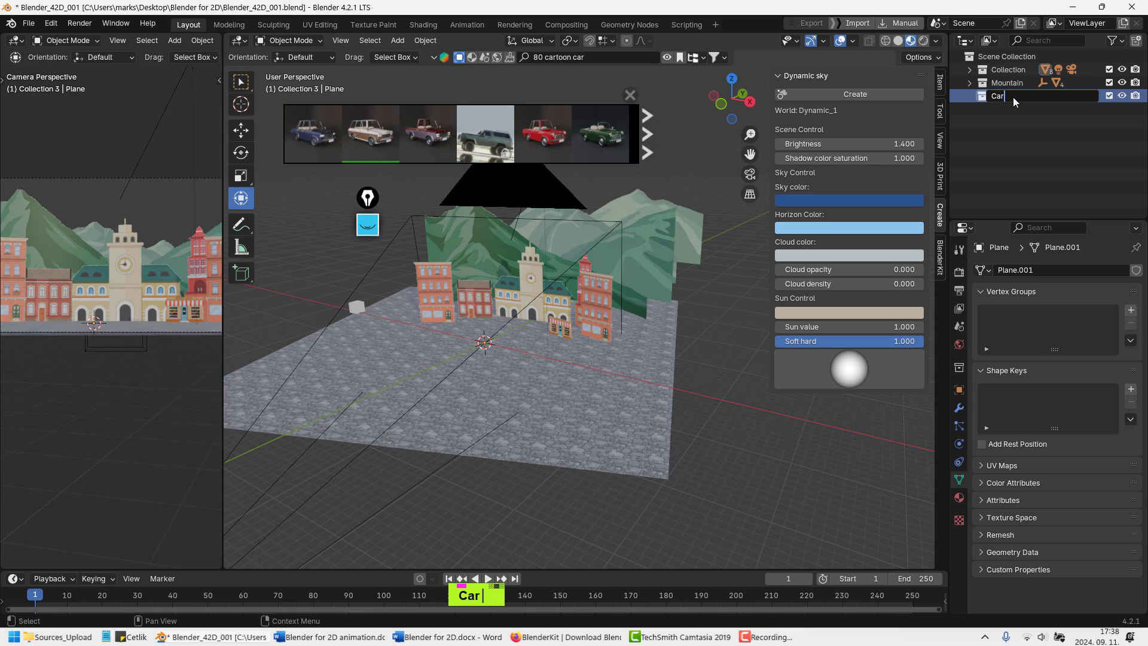
key(Return)
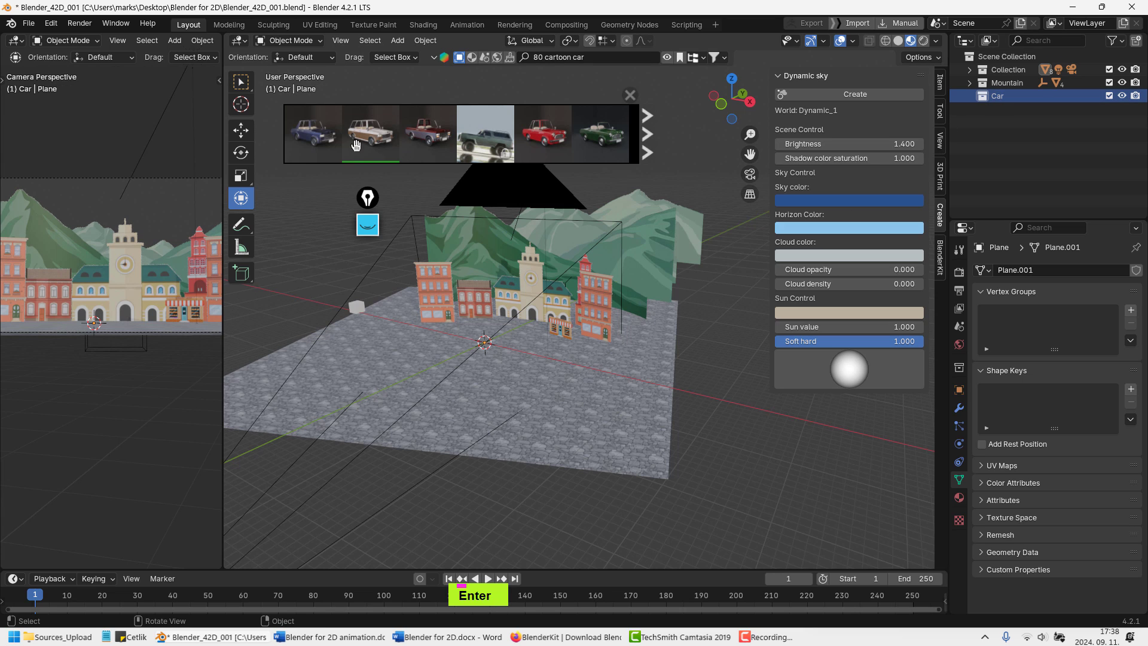
Place the 80's Cartoon wagon Car from BlenderKit on the stone ground in front of the leftmost building and inspect it up close
drag(356, 145, 456, 340)
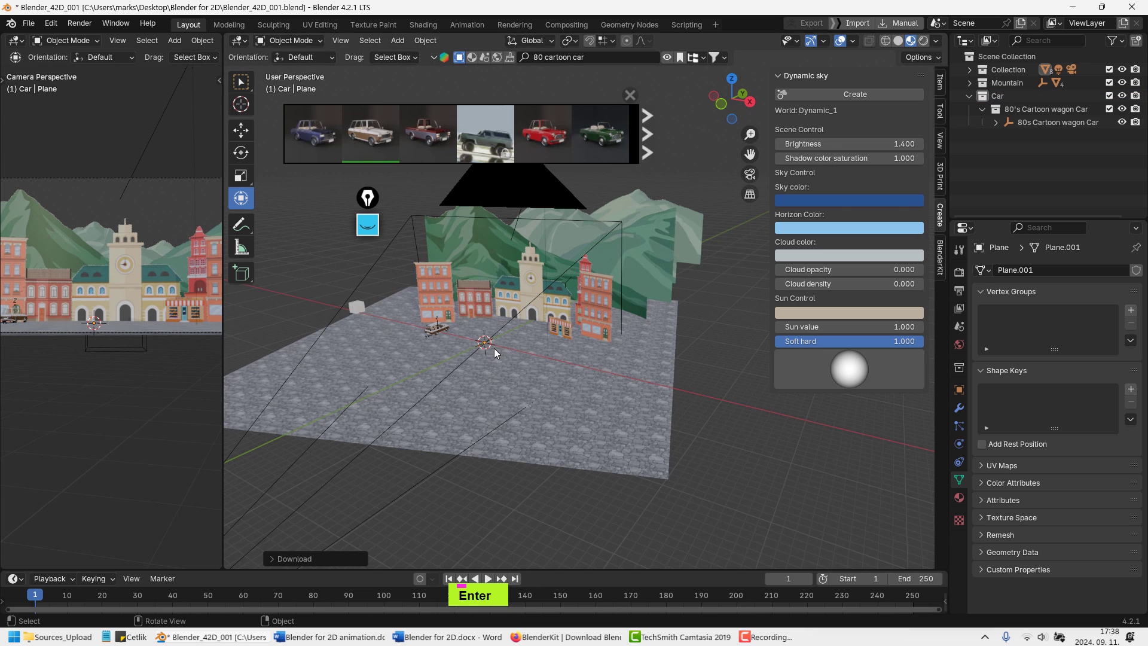
click(437, 327)
scroll(438, 329, up, 5)
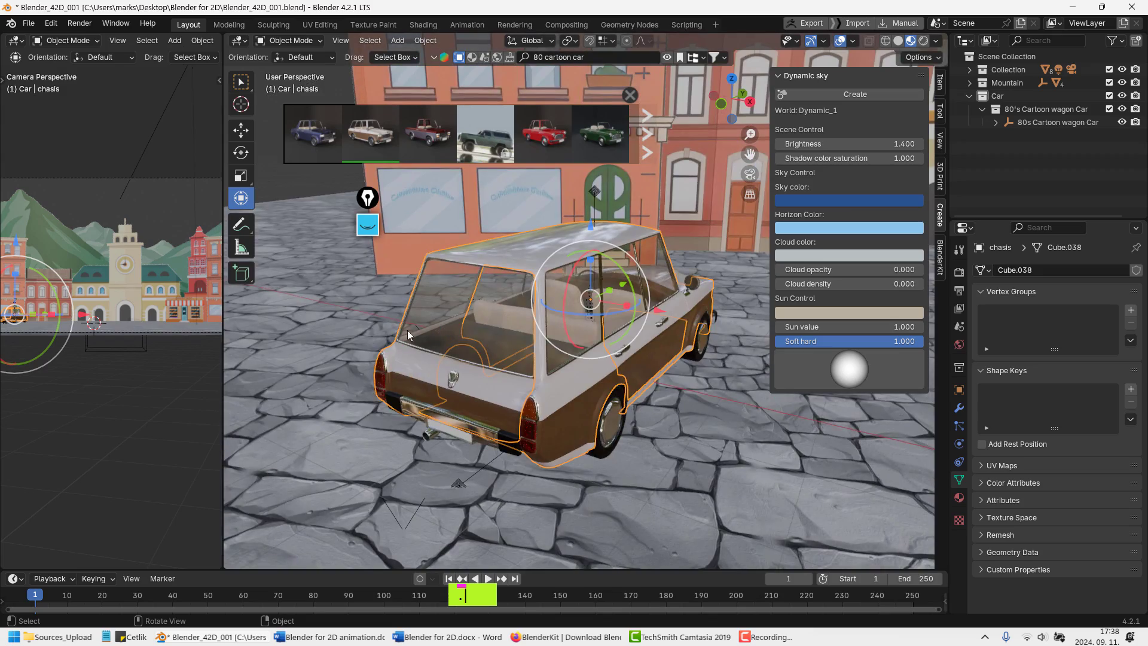
middle_drag(407, 330, 435, 365)
scroll(514, 334, down, 2)
shift+middle_drag(435, 364, 455, 350)
Try to move the wagon car by its parent empty, and undo the move
click(511, 263)
mouse_move(526, 276)
middle_down()
mouse_move(575, 255)
mouse_move(529, 258)
middle_up()
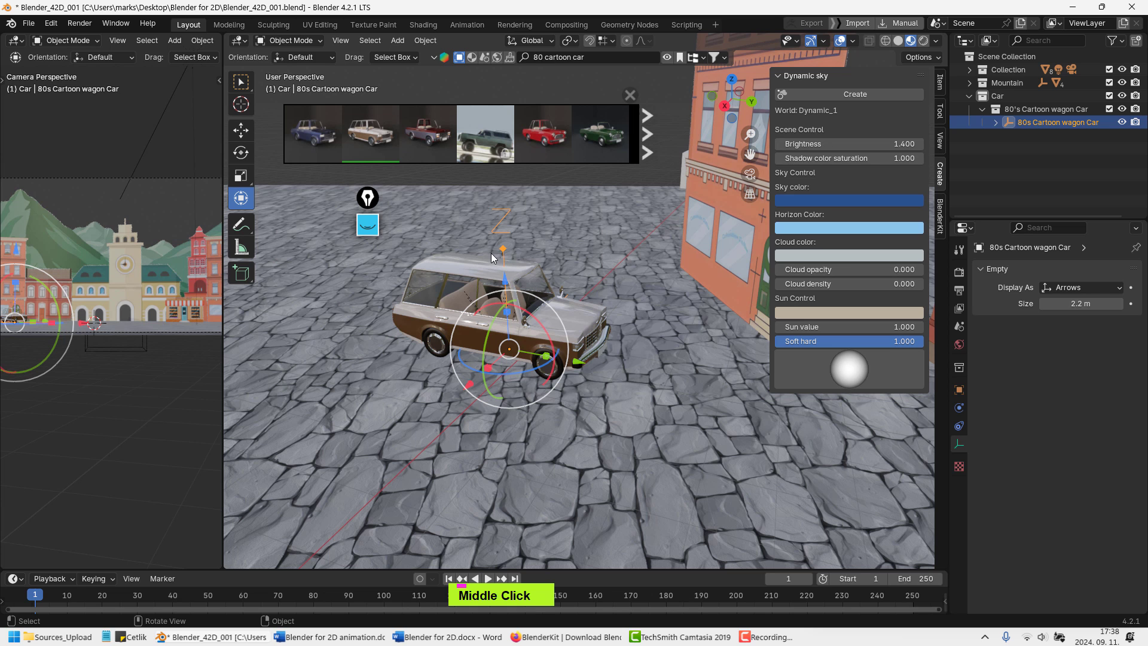
middle_drag(531, 353, 552, 366)
drag(567, 356, 583, 334)
key(ctrl+z)
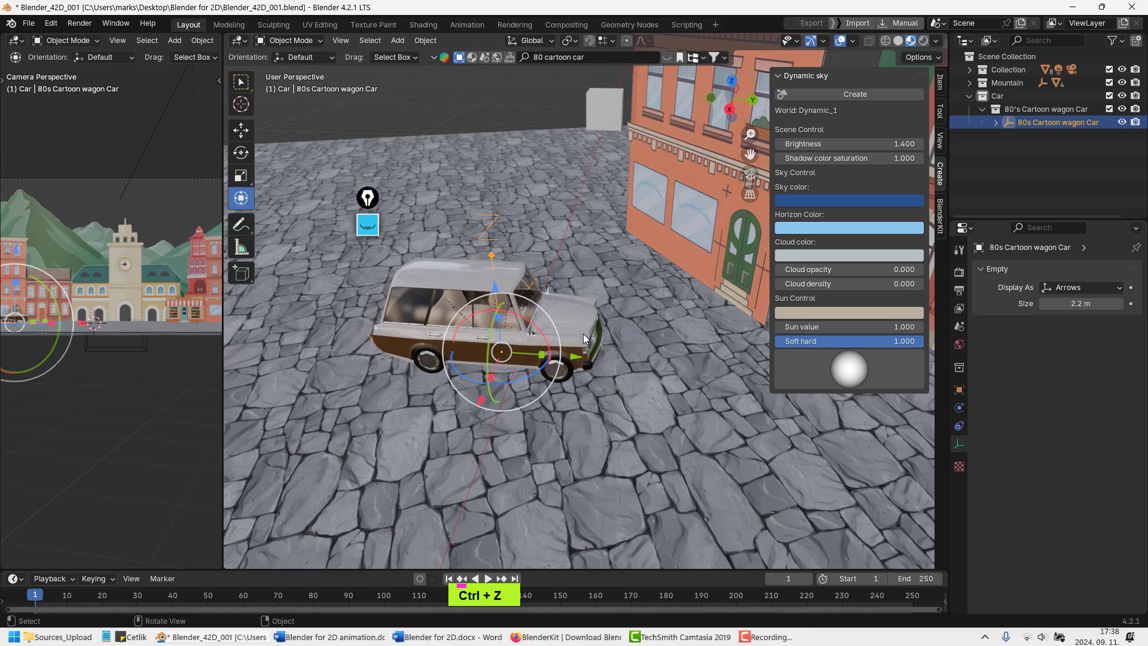
Examine the whole scene and its camera in the Shading workspace, and view the Animation workspace
shift+middle_drag(583, 334, 594, 302)
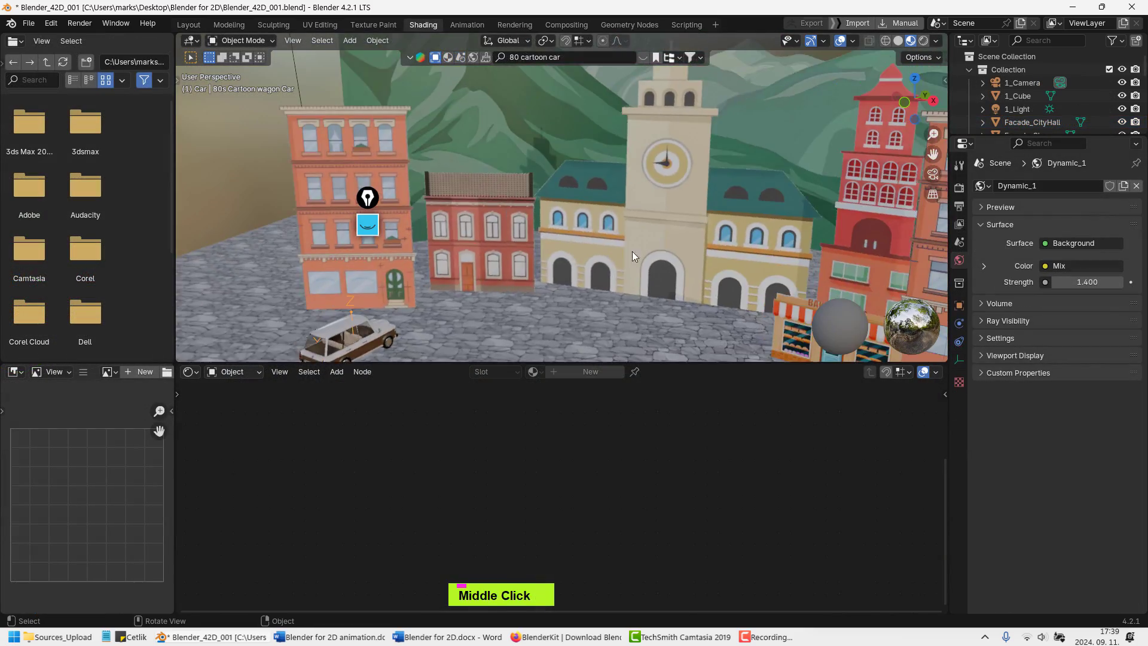
scroll(612, 261, down, 4)
shift+middle_drag(612, 262, 594, 236)
scroll(579, 259, down, 2)
middle_drag(595, 237, 629, 246)
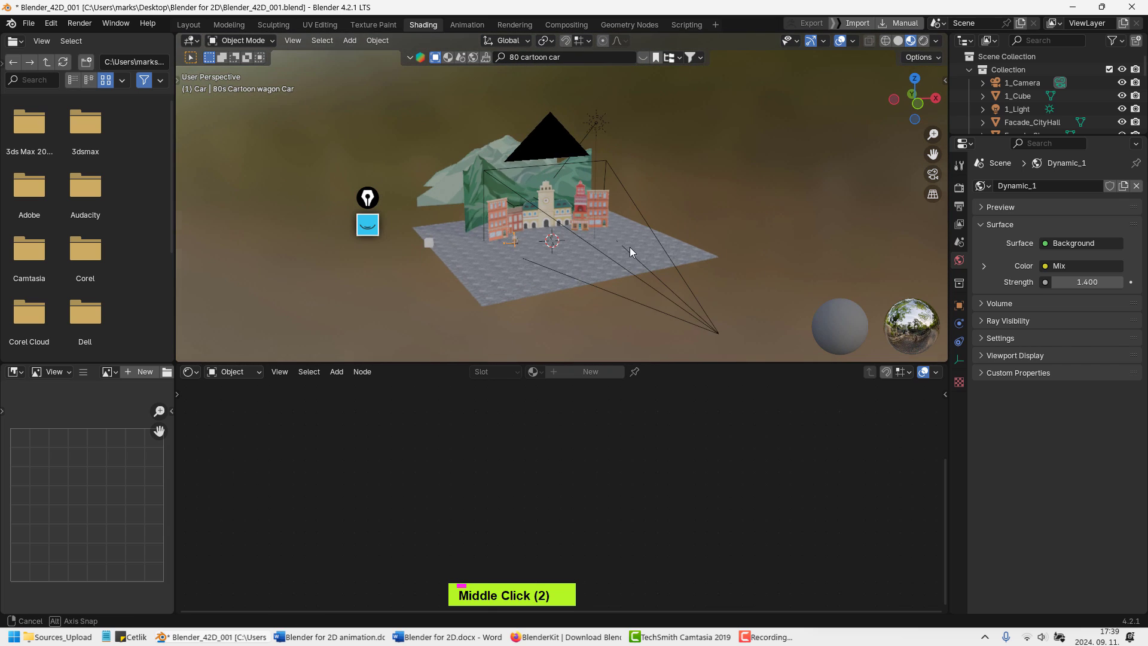
click(720, 330)
shift+middle_drag(719, 330, 687, 316)
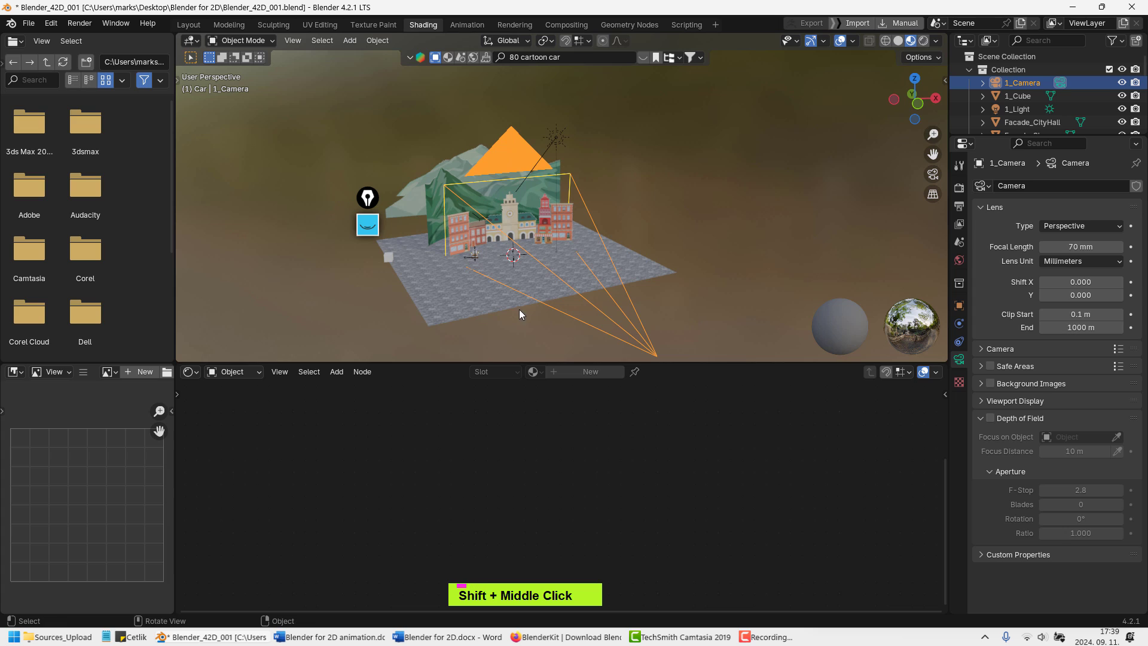
click(466, 25)
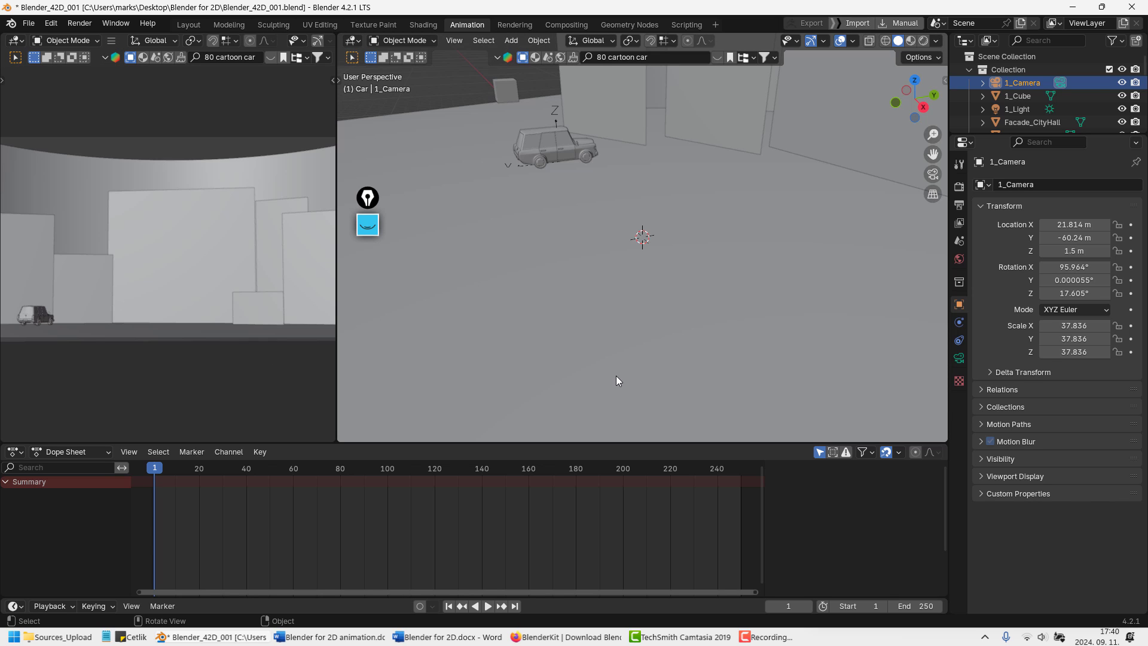
Back in the Layout workspace, move the wagon car by its parent empty past the leftmost orange building and rotate it about its vertical axis
click(190, 25)
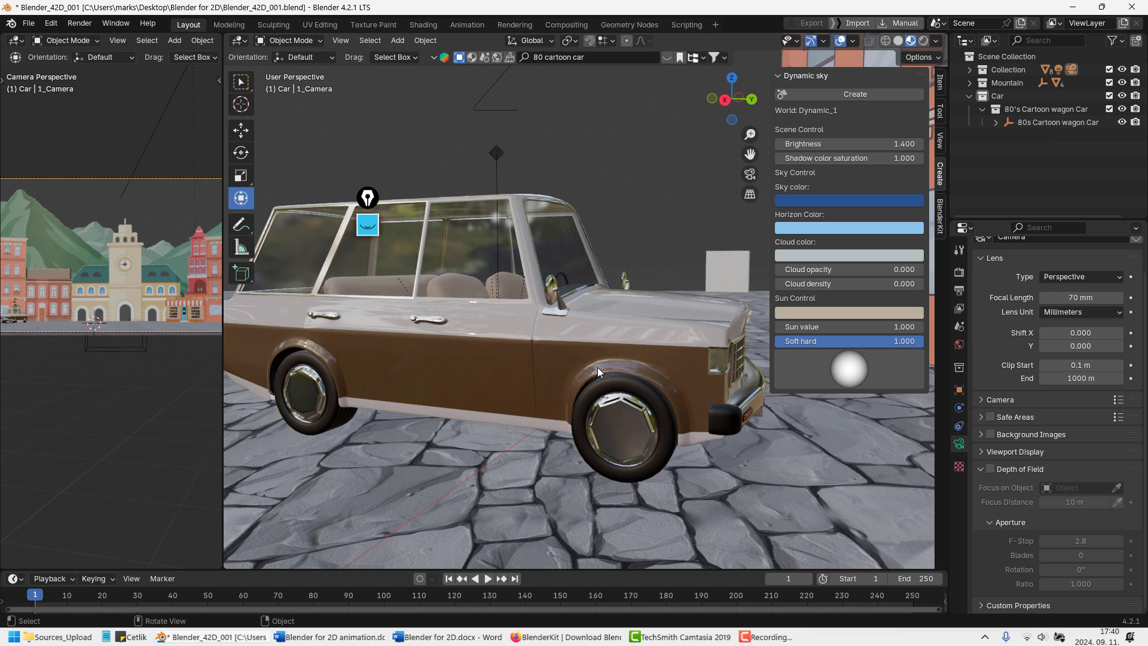
scroll(481, 311, down, 4)
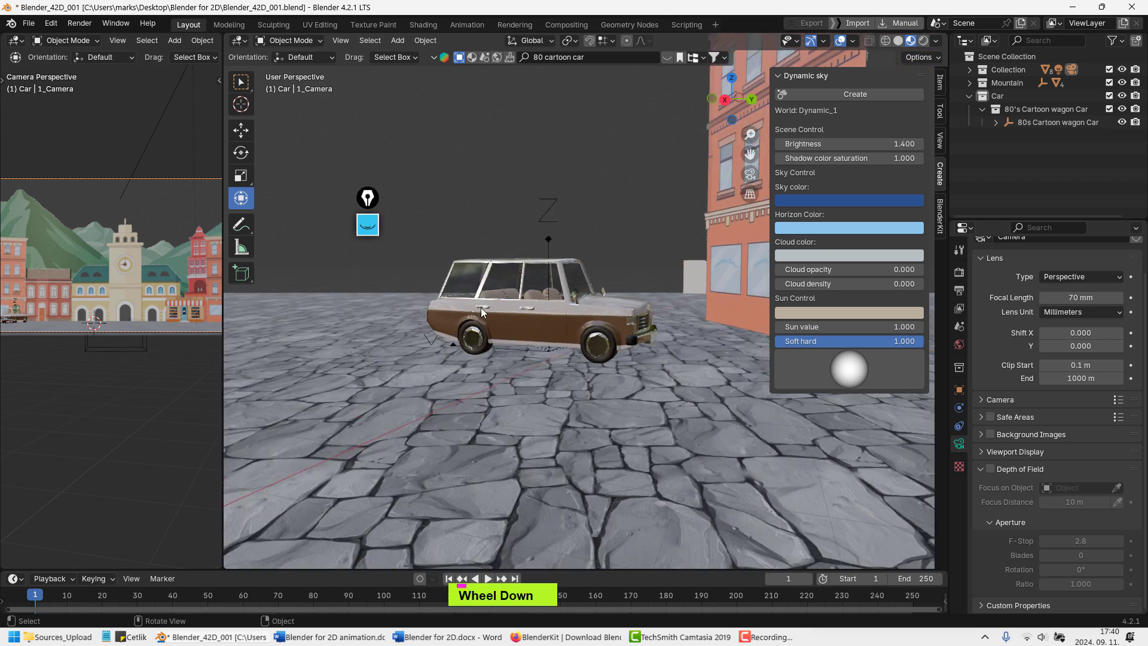
middle_drag(481, 311, 158, 336)
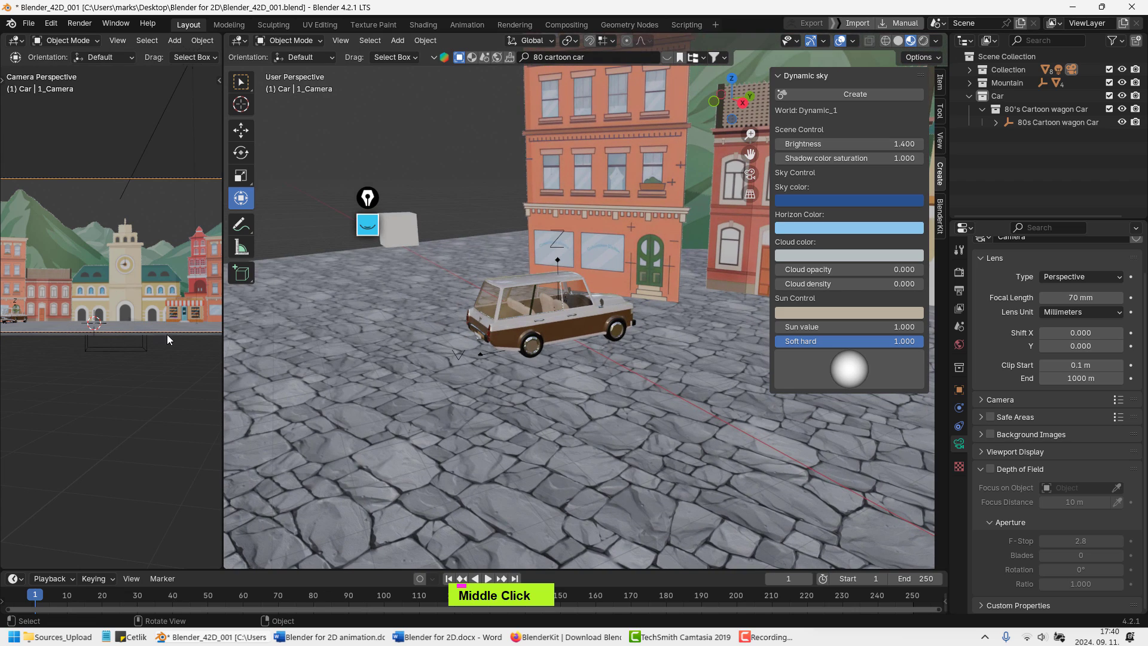
middle_drag(561, 278, 554, 274)
click(562, 291)
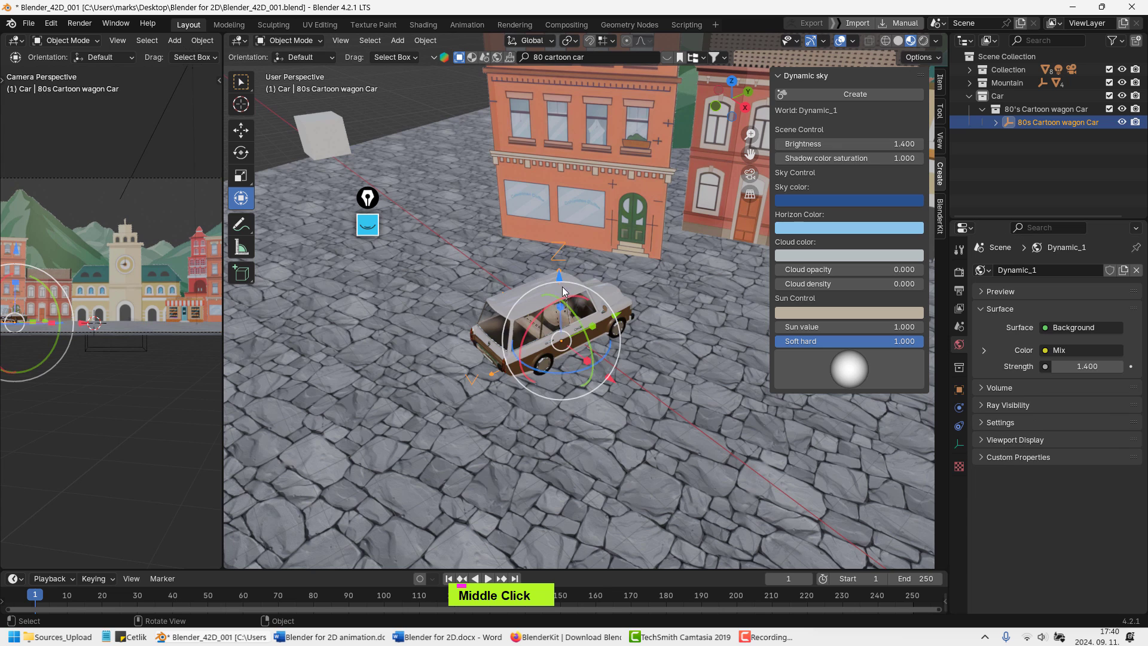
middle_drag(608, 377, 603, 393)
drag(606, 390, 554, 289)
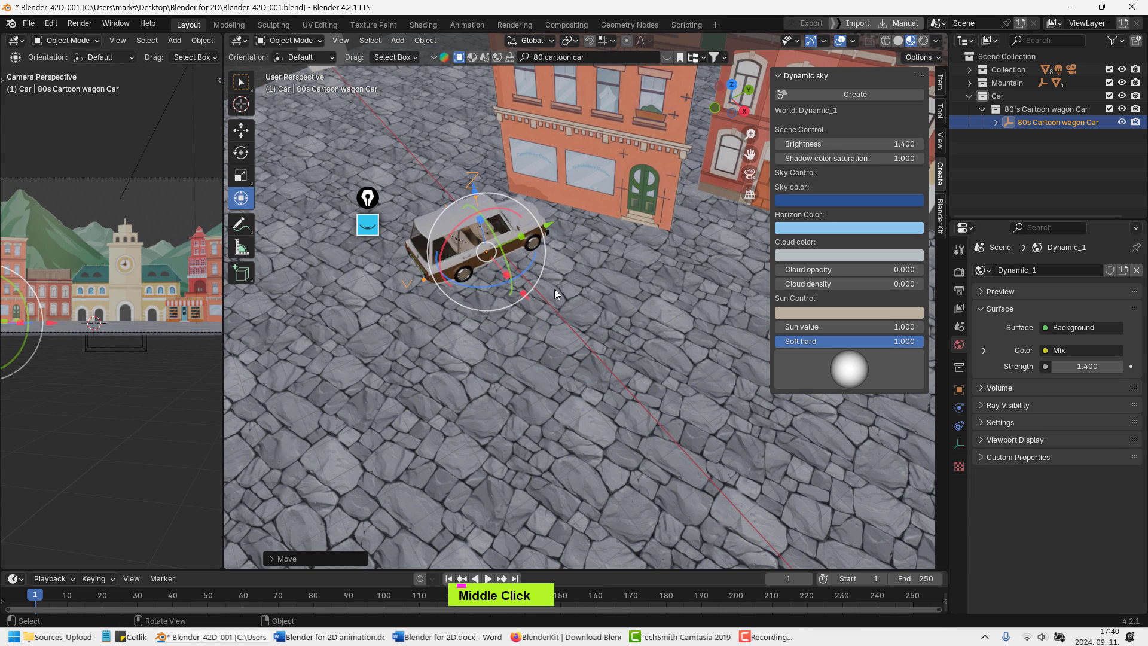
drag(550, 233, 453, 237)
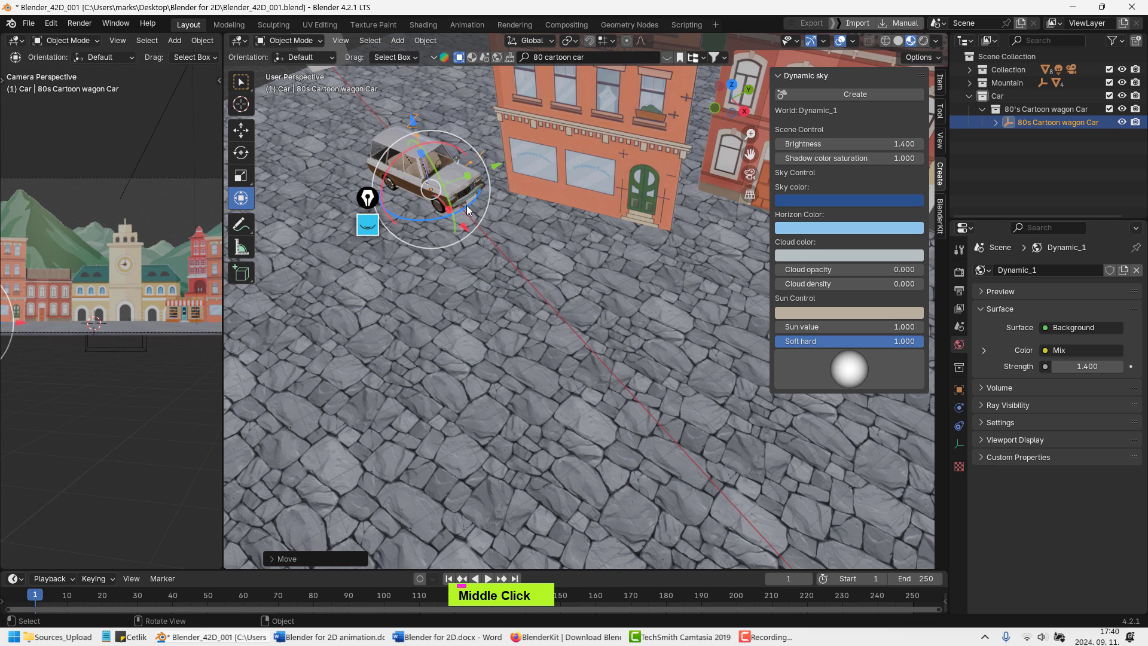
mouse_move(479, 197)
mouse_down()
mouse_move(483, 171)
mouse_move(482, 203)
mouse_up()
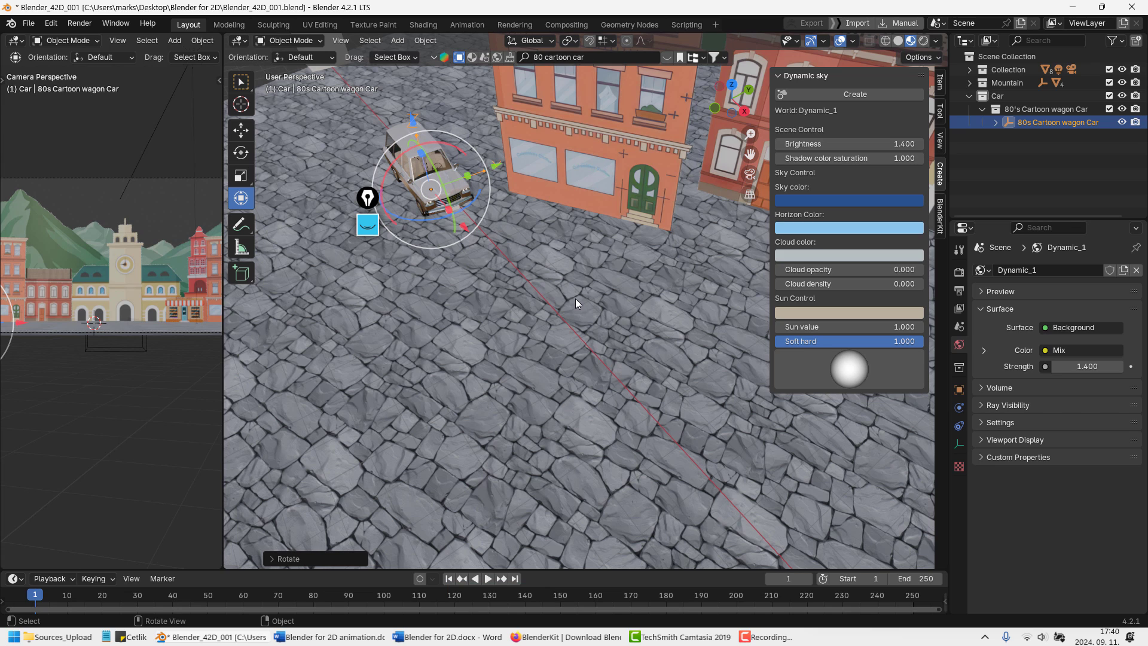
Set the transform orientation to Local and rotate the wagon car slightly about its own vertical axis
key(period)
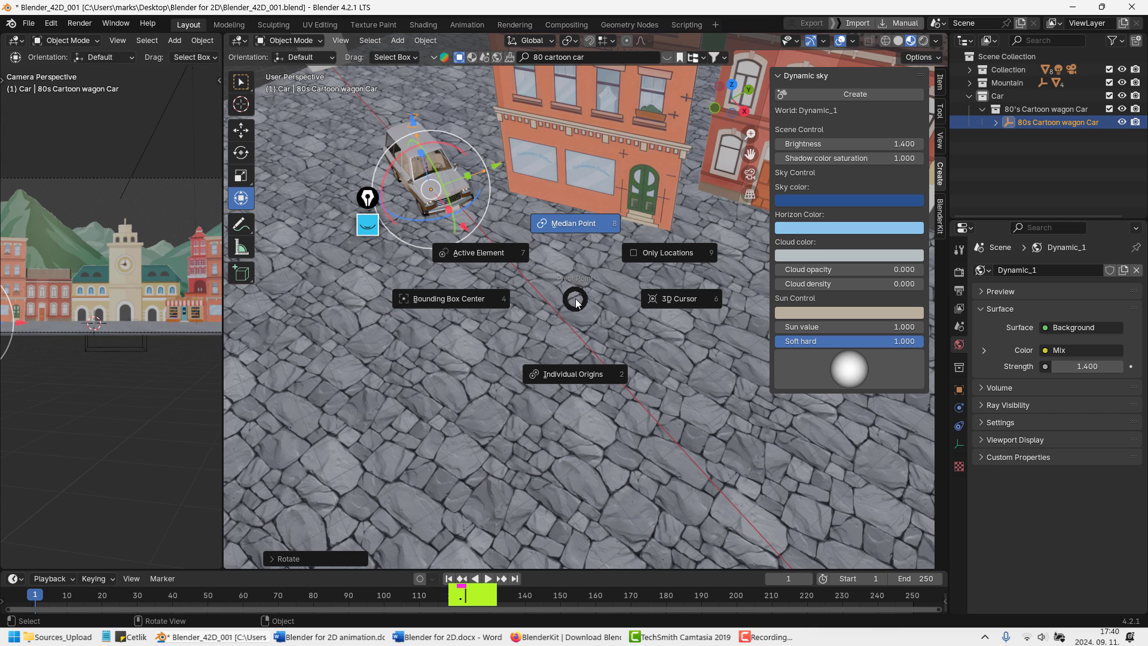
key(comma)
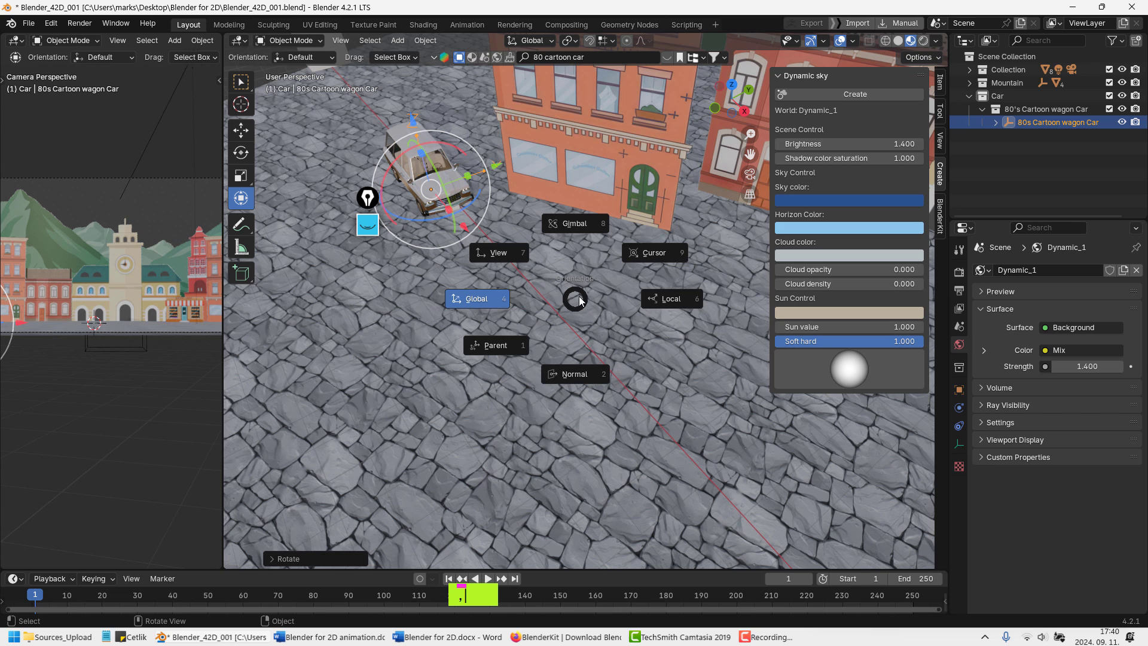
click(687, 299)
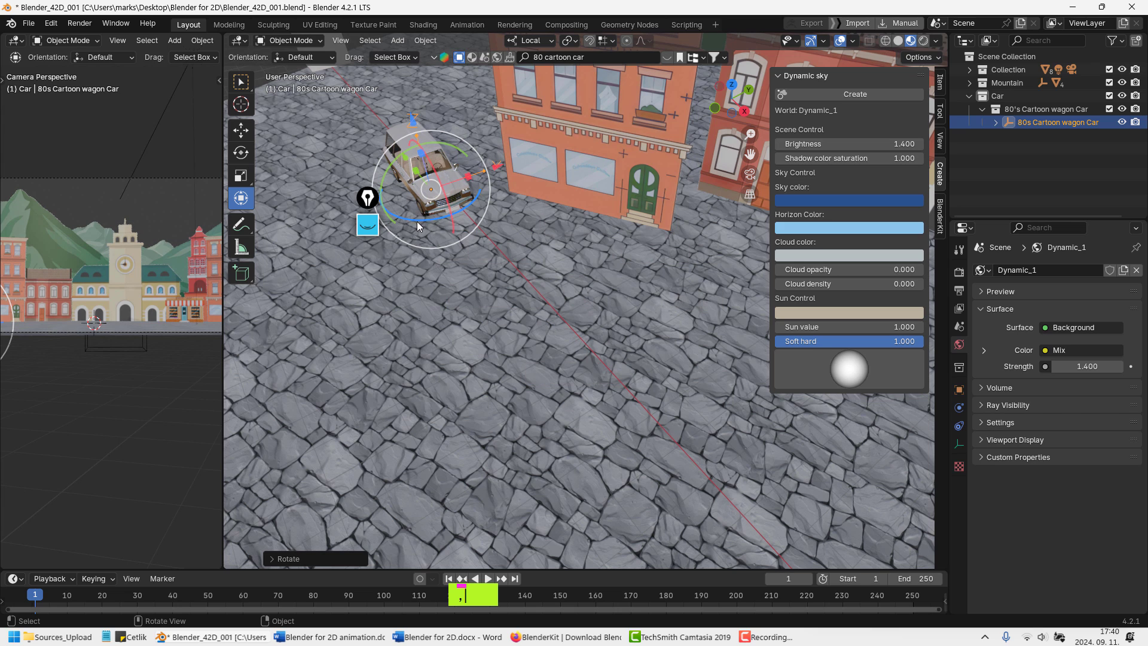
mouse_move(455, 220)
mouse_down()
mouse_move(445, 223)
mouse_move(465, 209)
mouse_up()
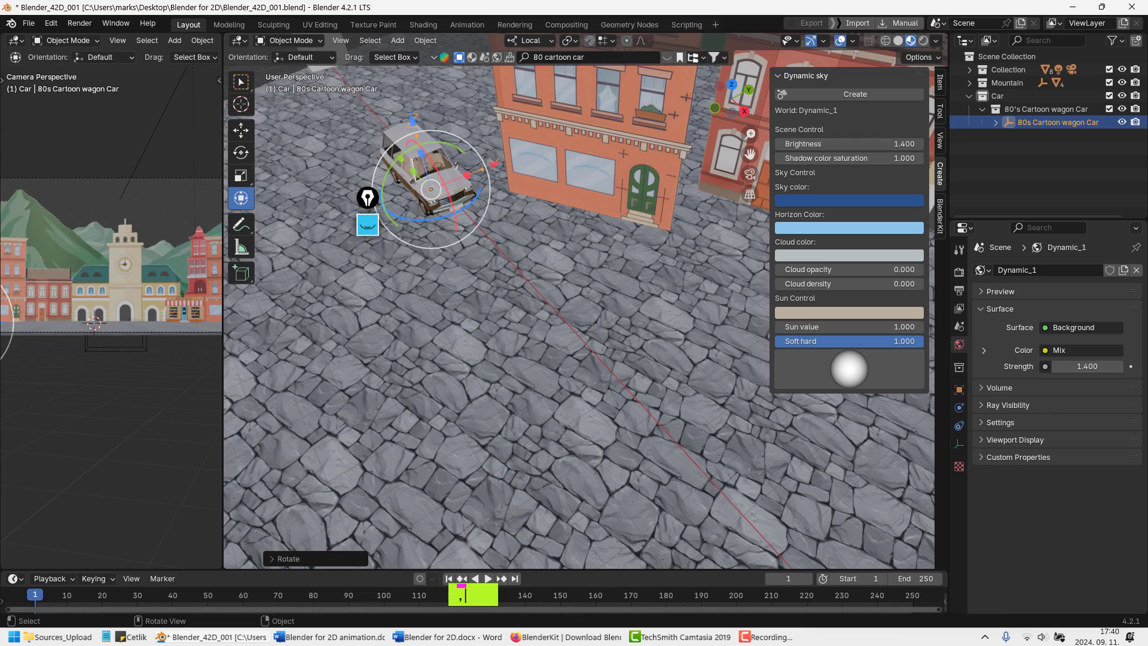
Move the wagon car a short distance along its local axis on the stone ground beside the leftmost orange building
scroll(533, 291, down, 2)
shift+middle_drag(560, 289, 479, 374)
middle_drag(542, 319, 573, 280)
drag(310, 332, 287, 326)
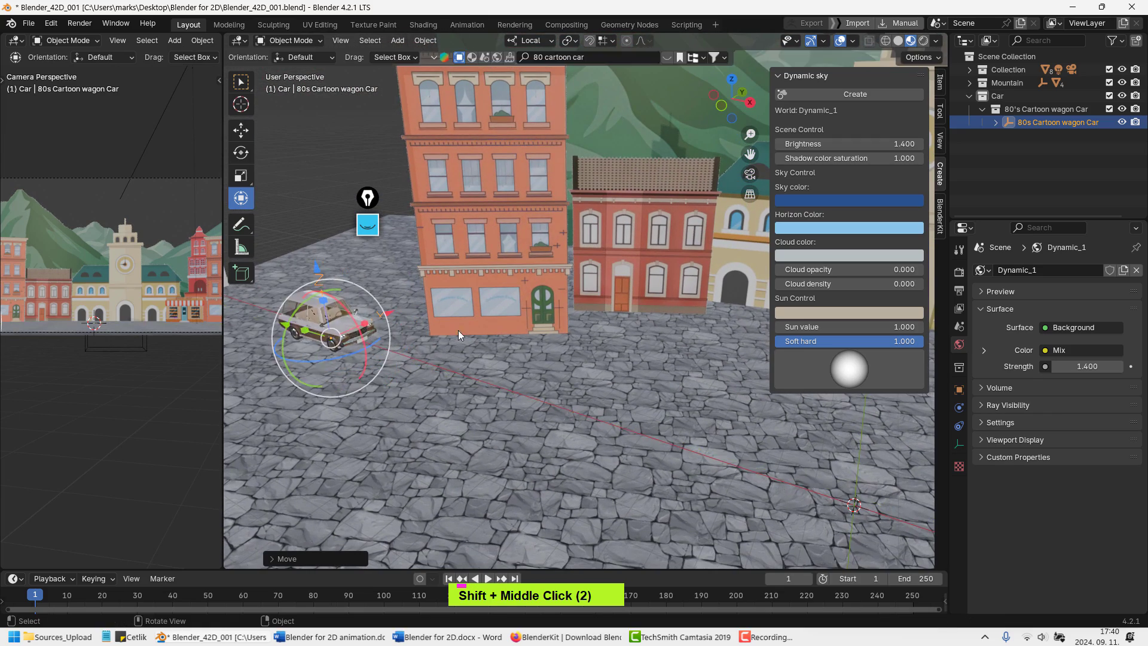
scroll(501, 339, down, 2)
middle_drag(500, 339, 532, 364)
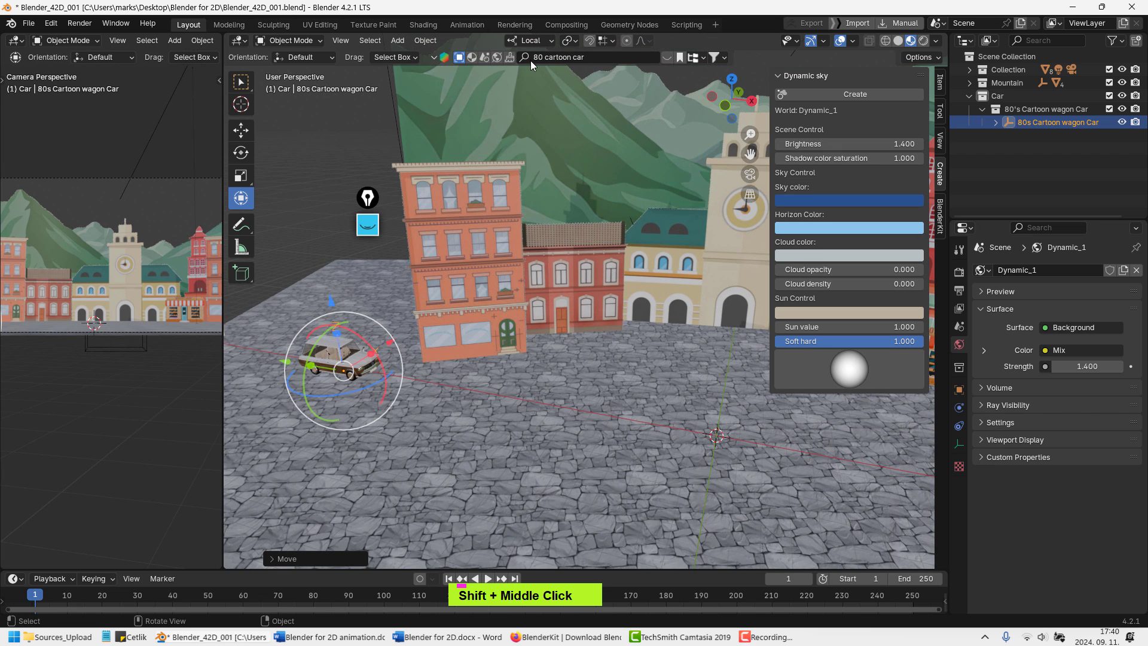
Set the transform orientation back to Global and view the scene through the camera
click(529, 41)
click(505, 82)
click(525, 40)
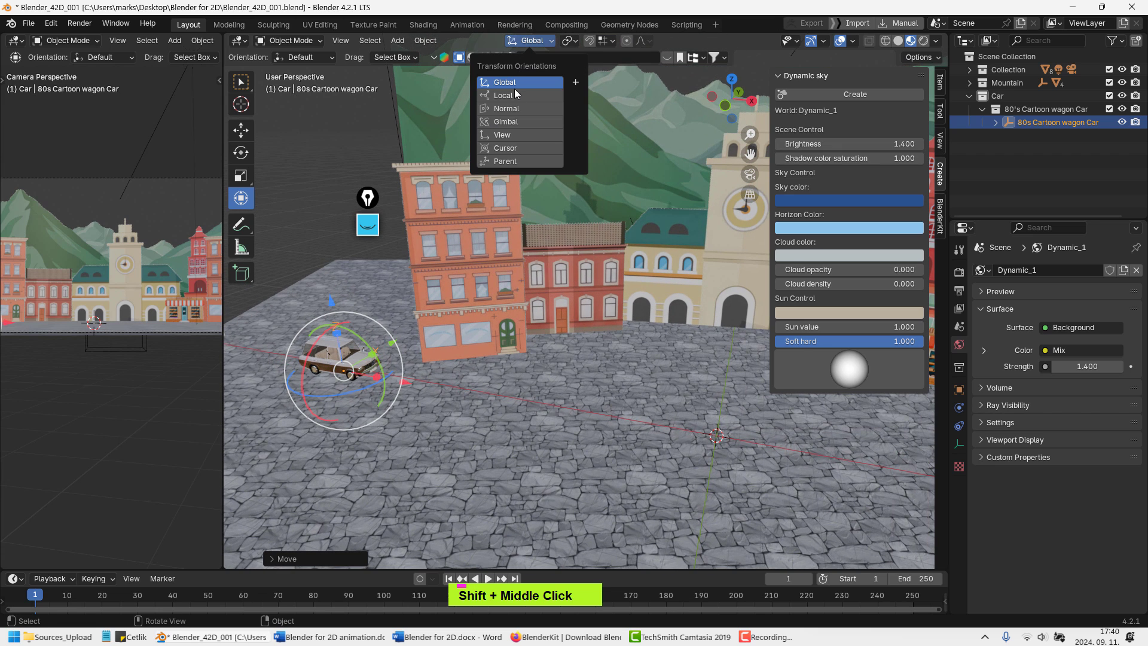
click(517, 84)
shift+middle_drag(614, 310, 561, 321)
key(KP_0)
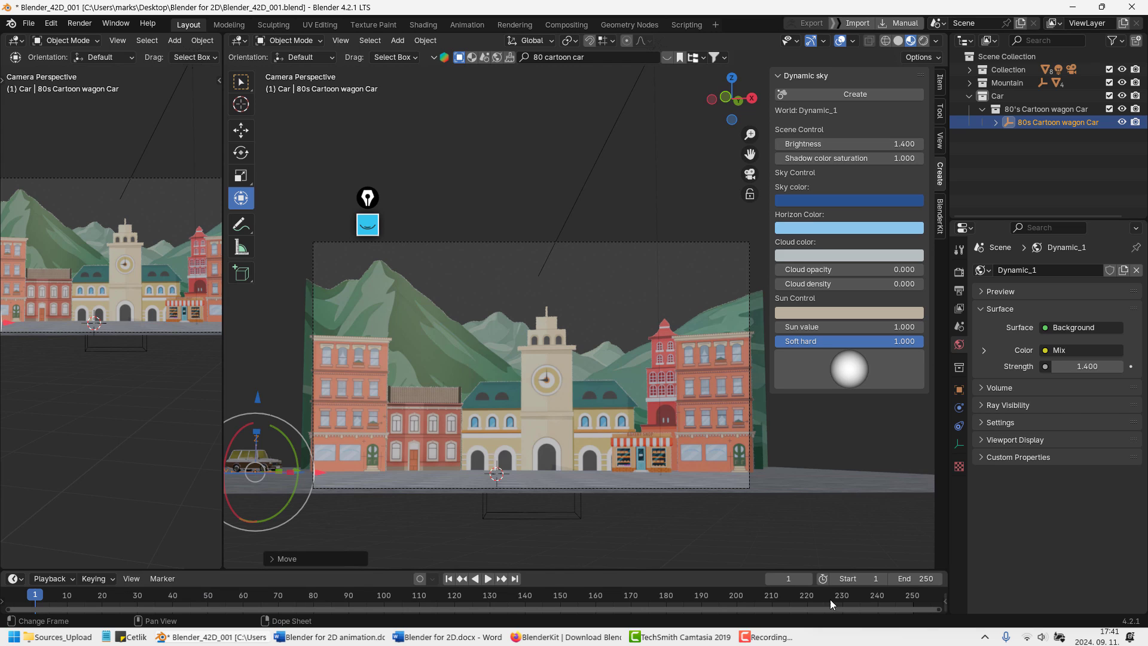
Set the animation's end frame to 200 and render a test image of frame 1 with Cycles
click(915, 578)
text(200)
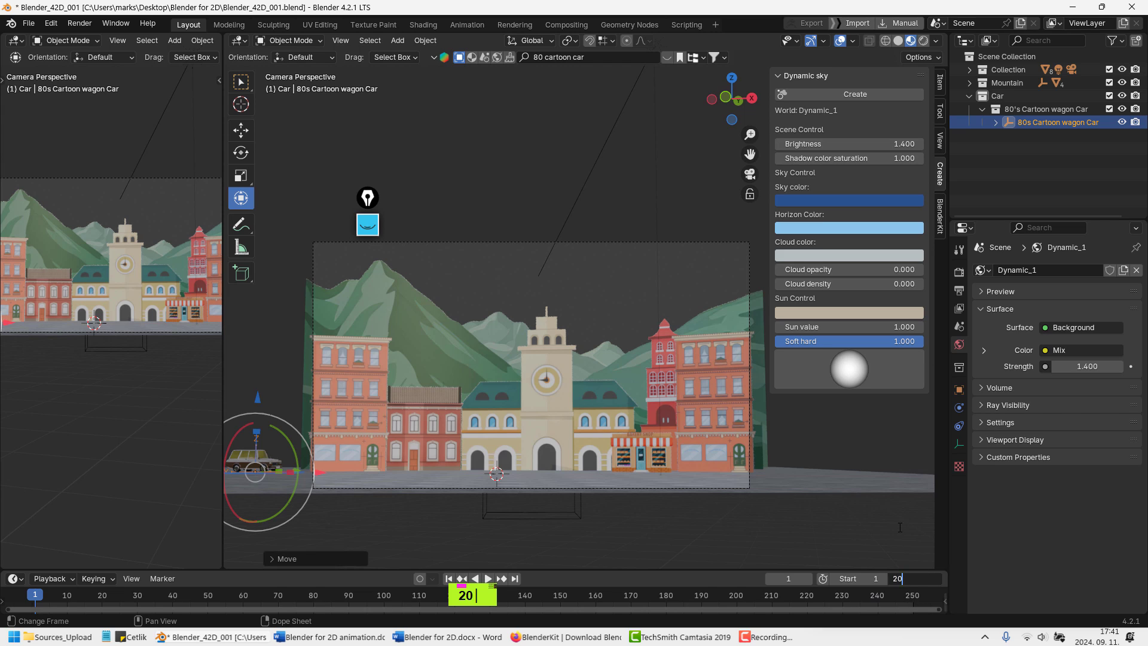
key(Return)
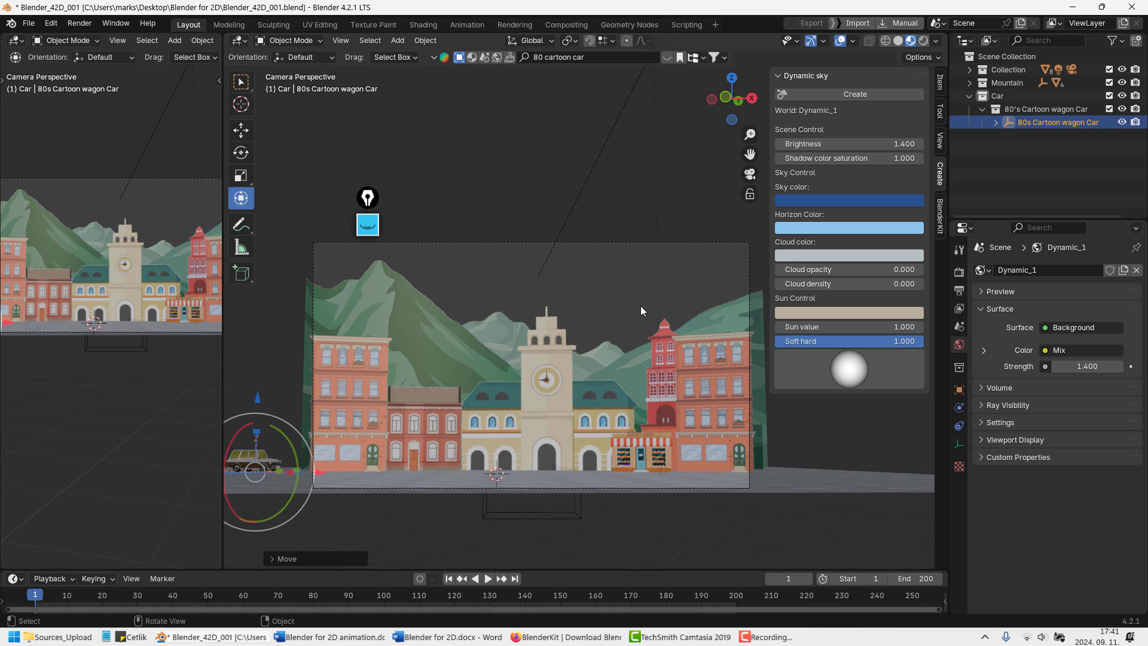
key(F12)
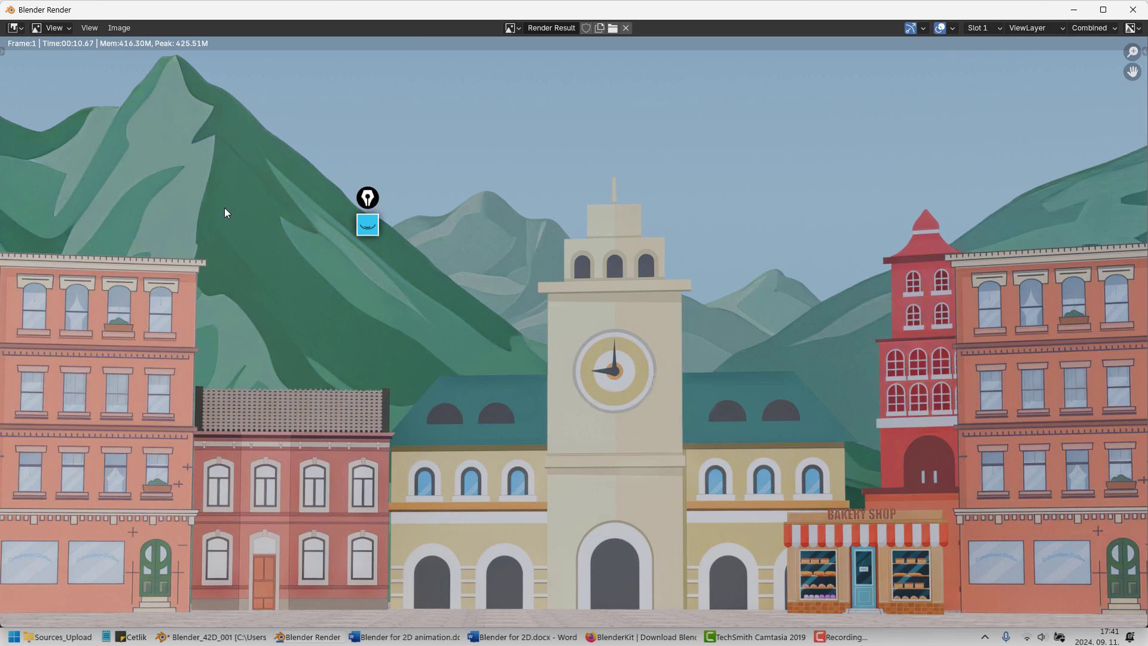
click(1133, 10)
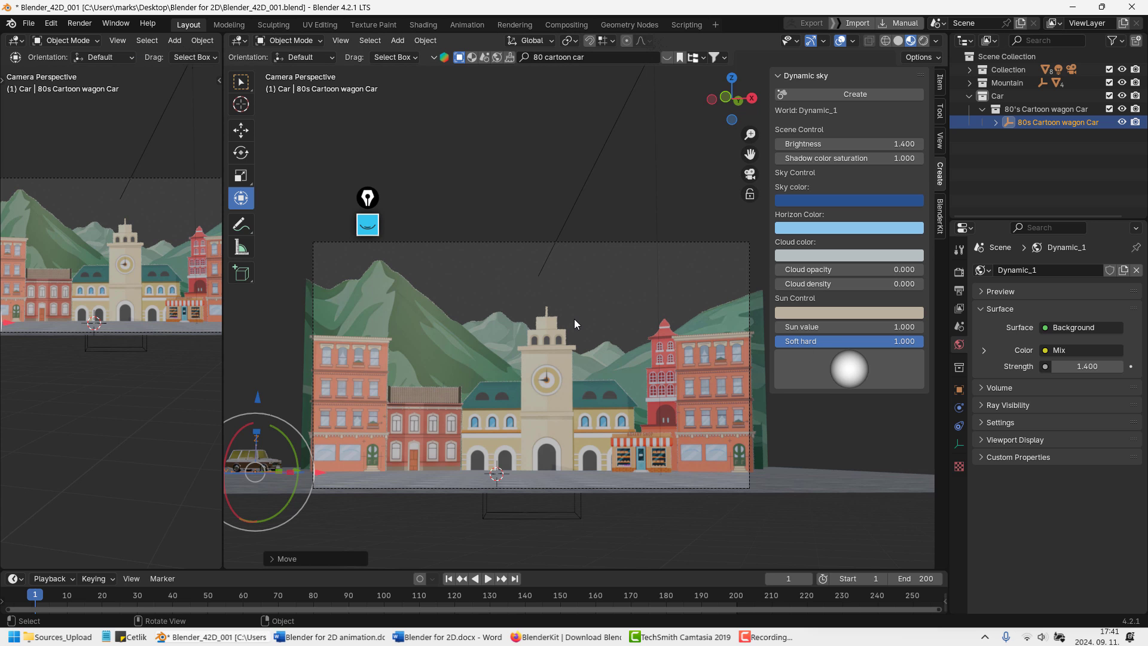
Switch the render engine to EEVEE and render a test image of frame 1
click(958, 272)
click(1077, 270)
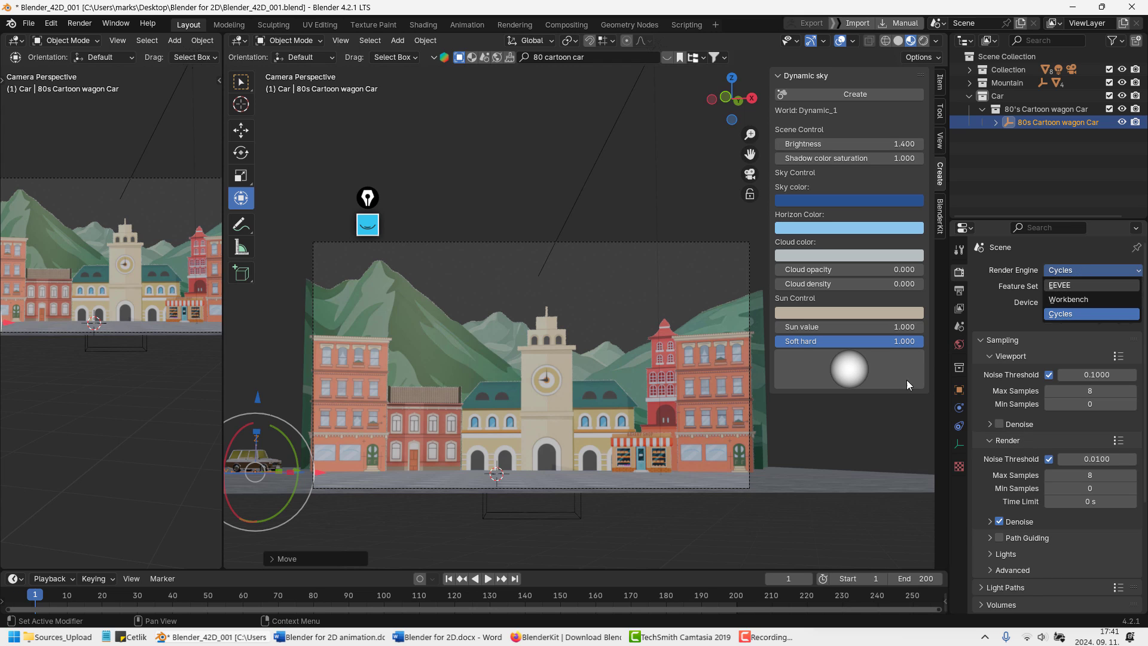
key(e)
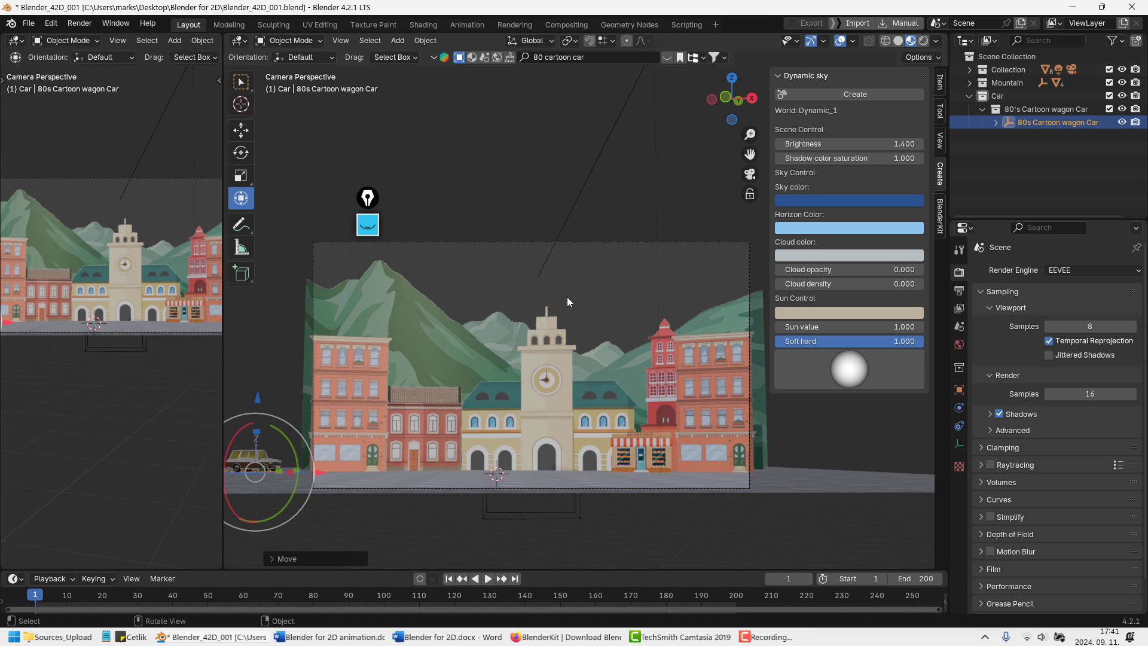
key(F12)
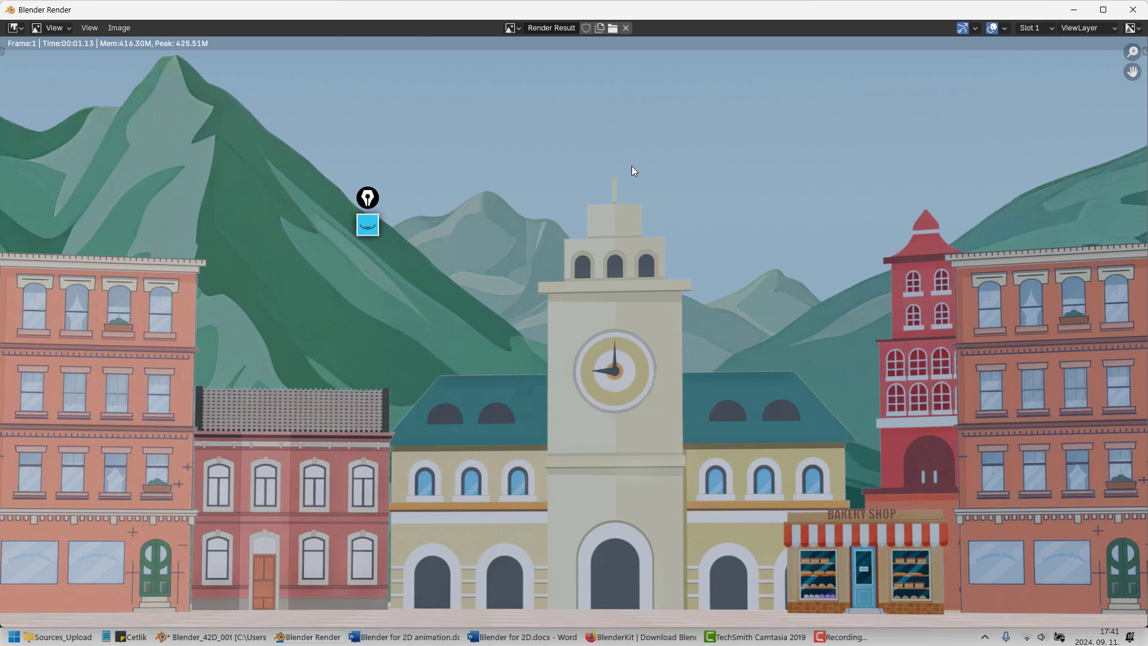
click(1133, 10)
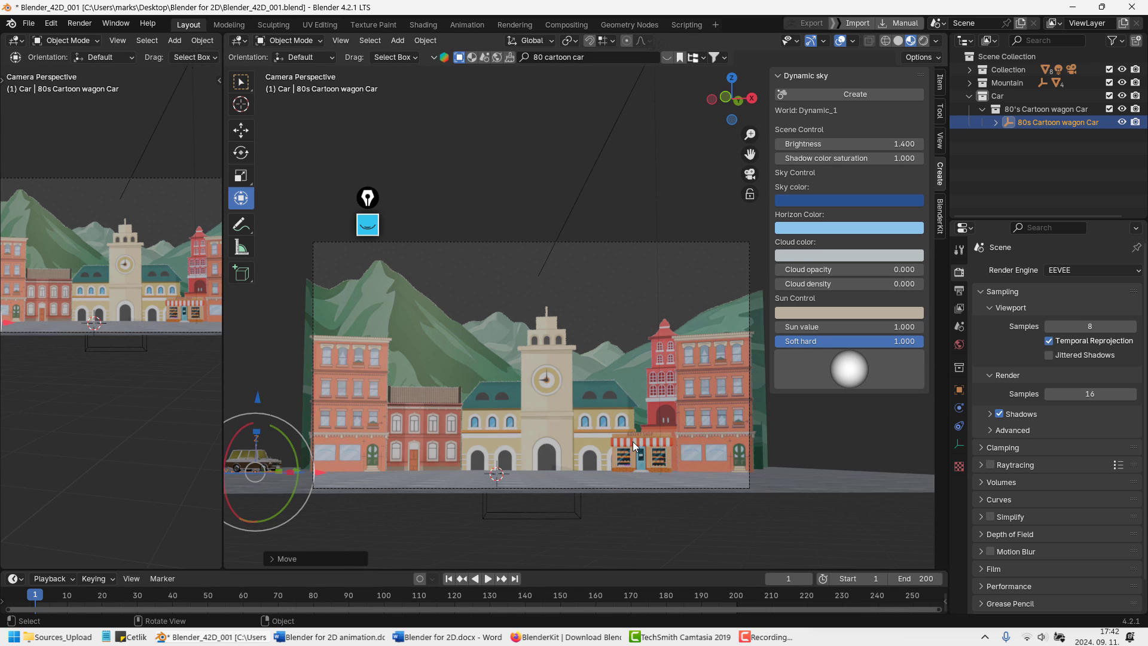
Jump back and forth between the first and last frames of the timeline, ending on frame 1
key(shift+Up)
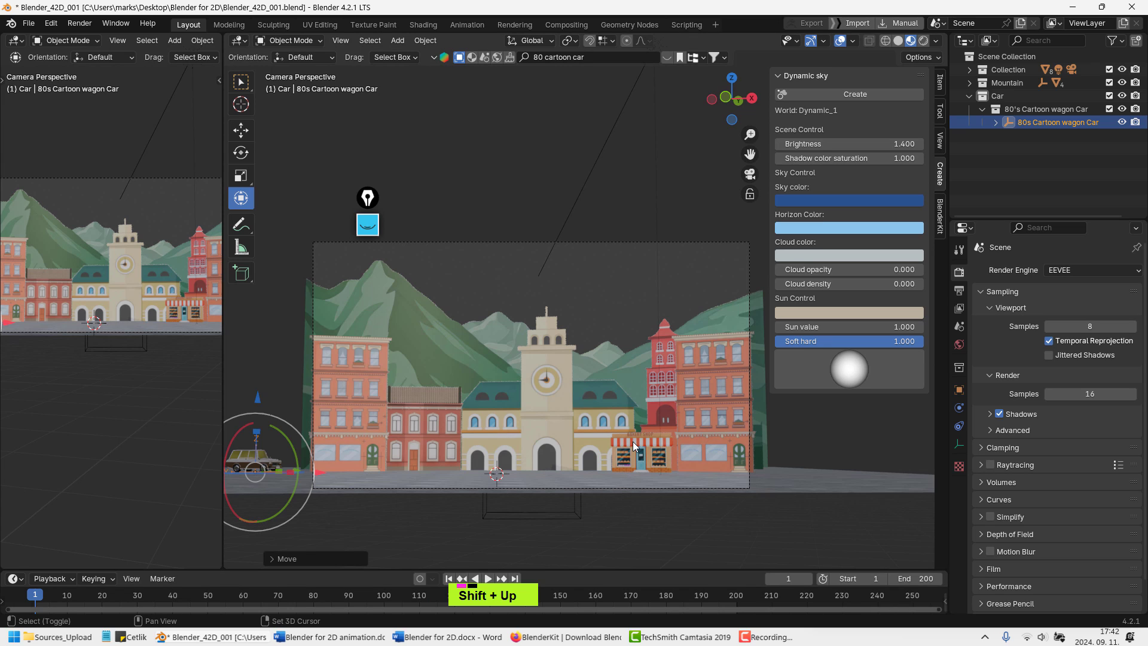
key(shift+Down)
key(shift+Right)
key(shift+Left)
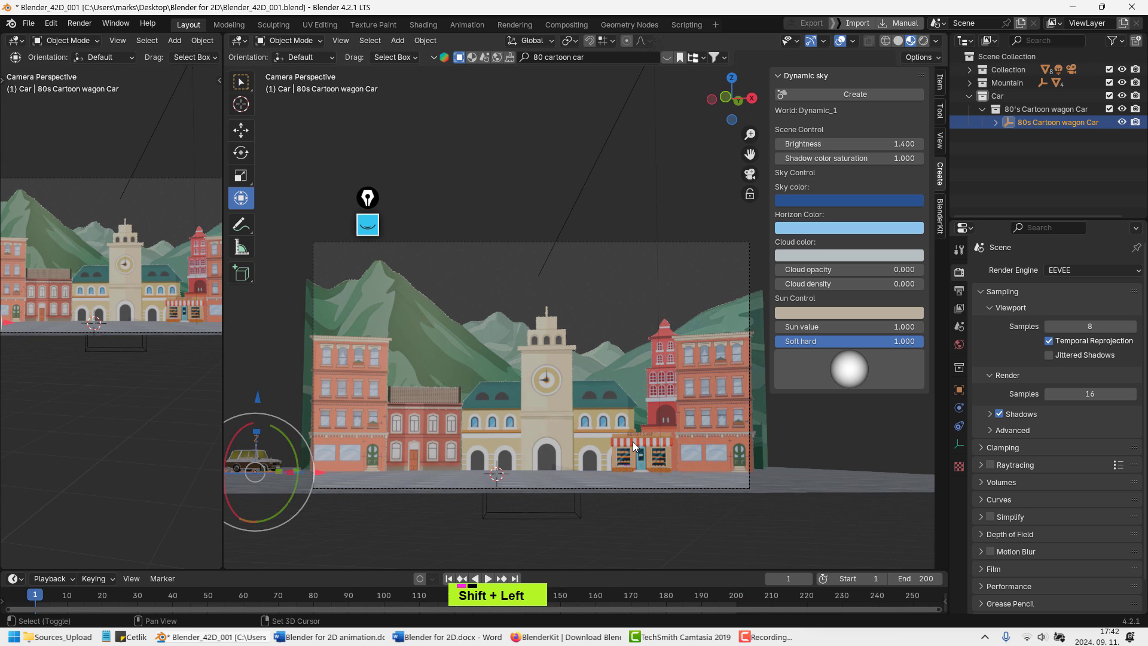
key(shift+Right)
key(shift+Left)
key(shift+Left)
key(shift)
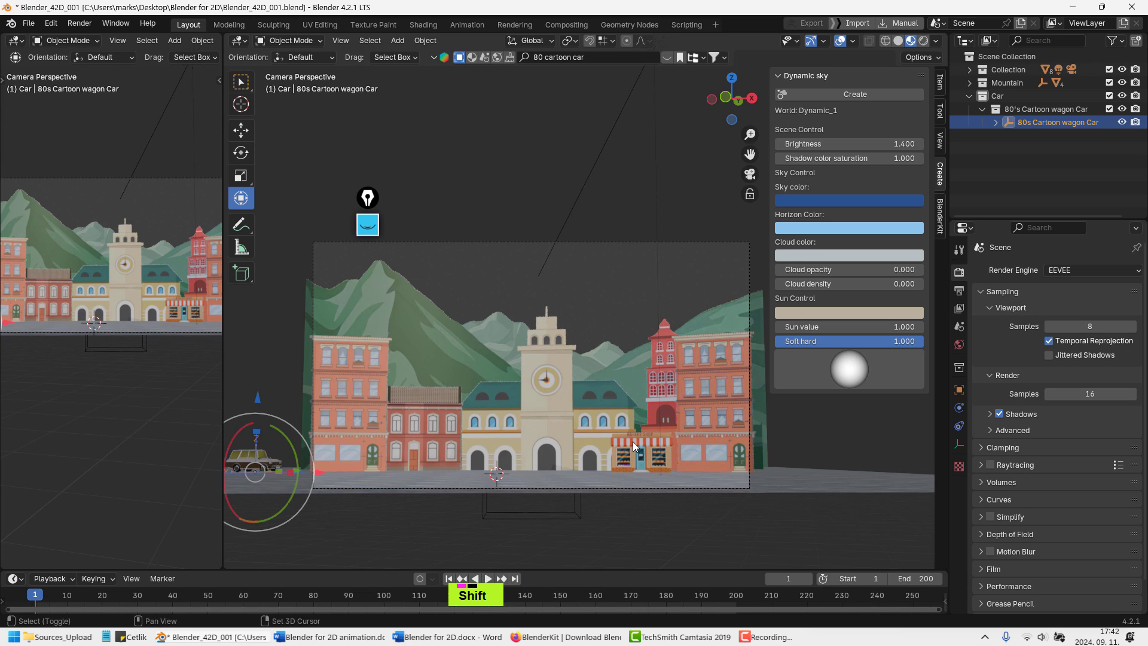
key(shift+Left)
key(shift+Right)
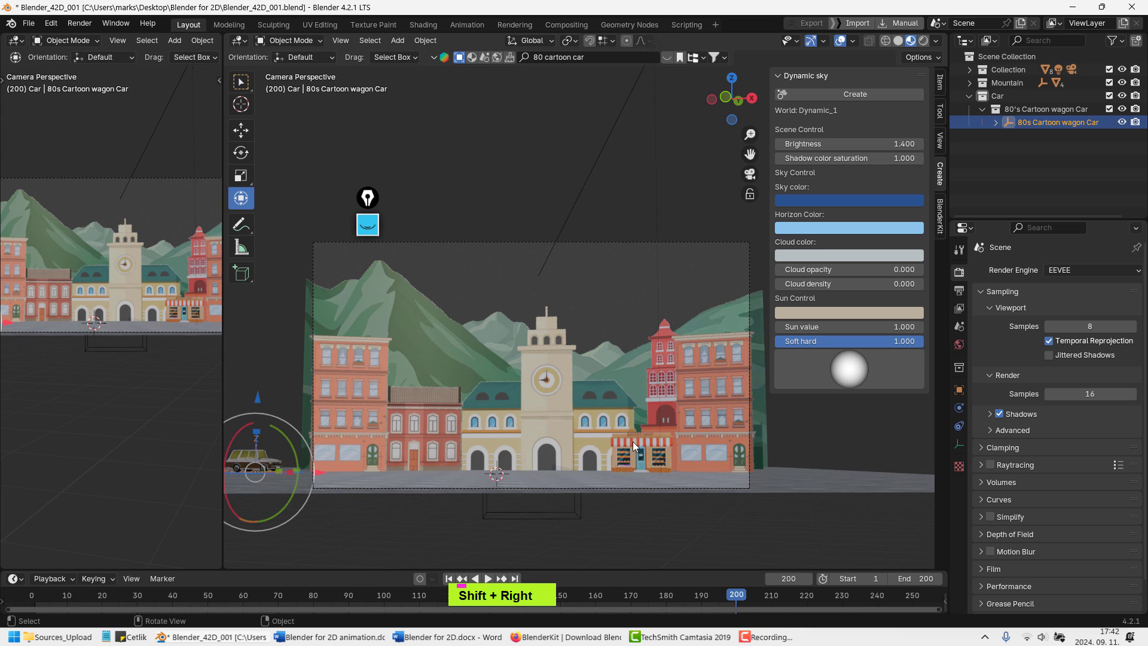
key(shift+Left)
key(shift+Right)
key(shift+Left)
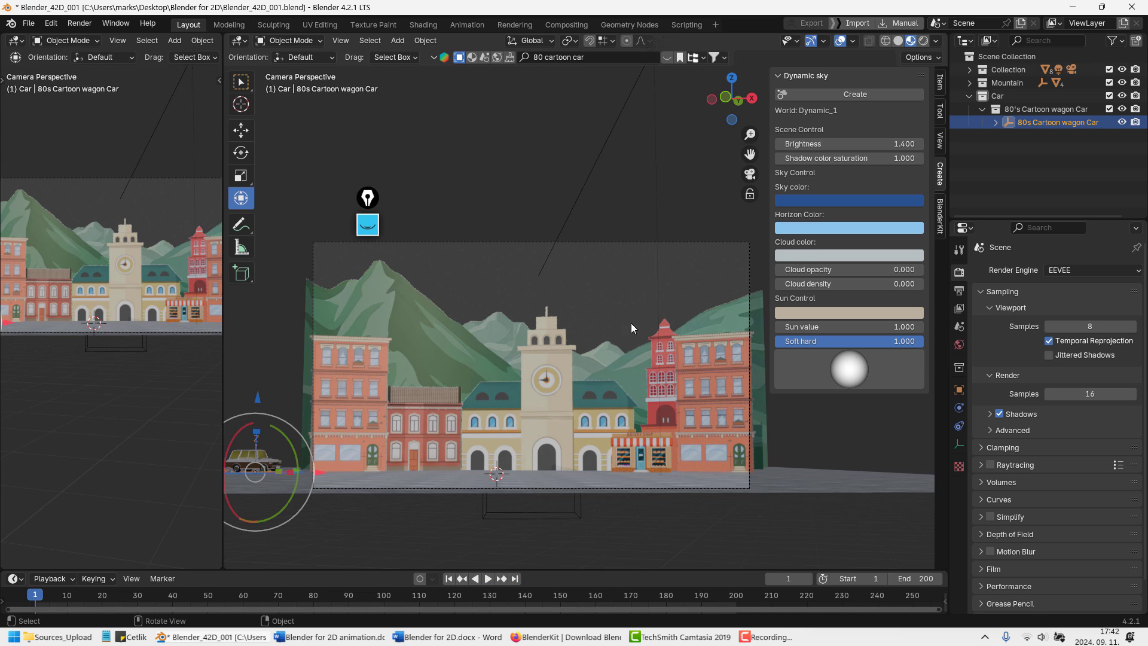
Select 1_Camera in the Collection and keyframe its location, rotation and scale at frame 1
click(969, 69)
click(1017, 82)
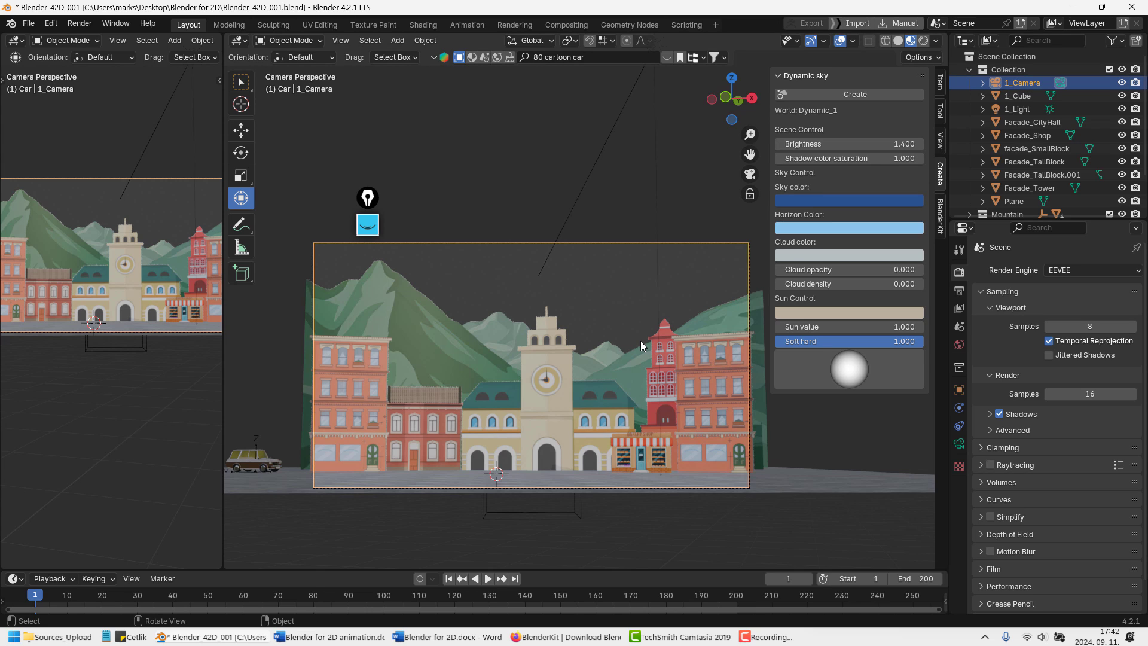
key(i)
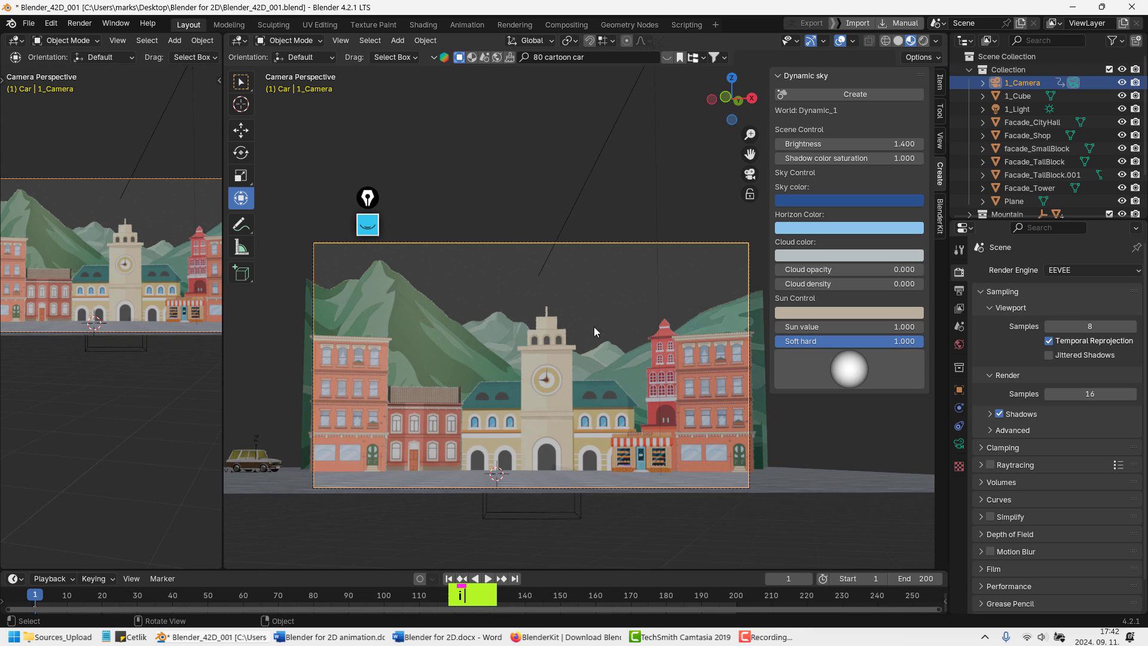
click(940, 82)
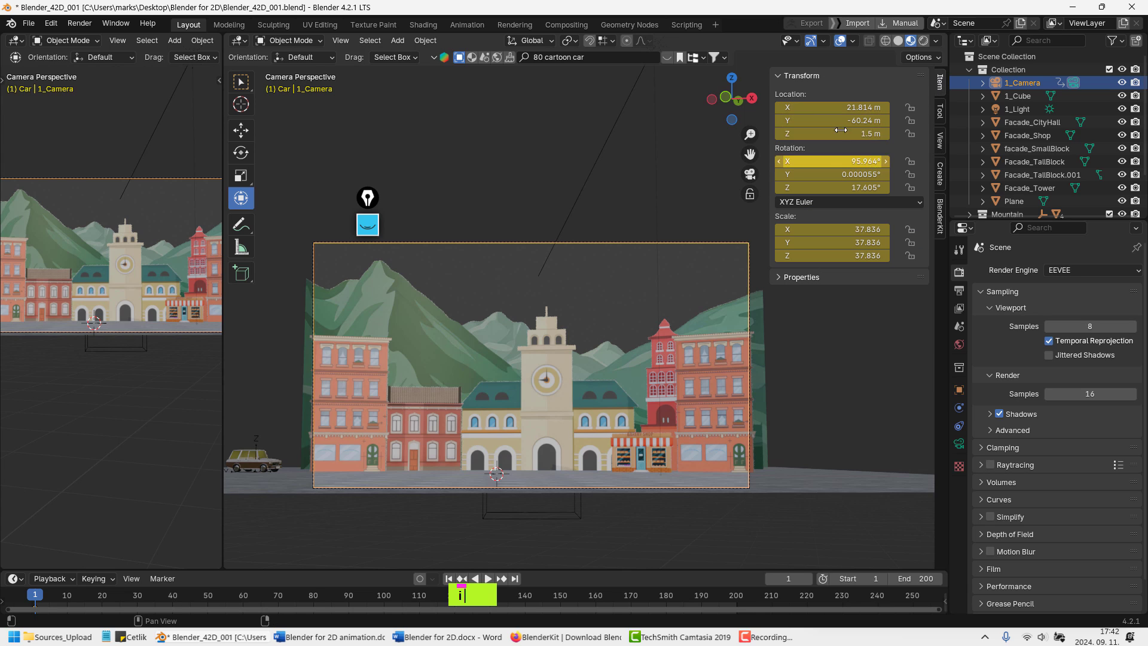
key(ctrl+z)
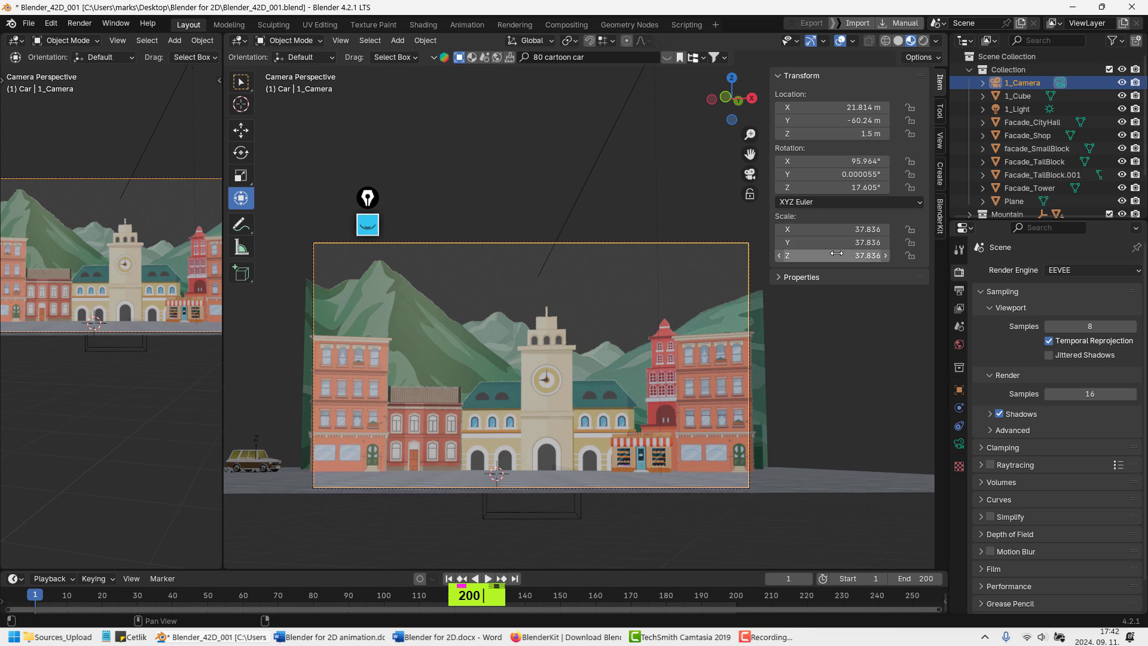
key(i)
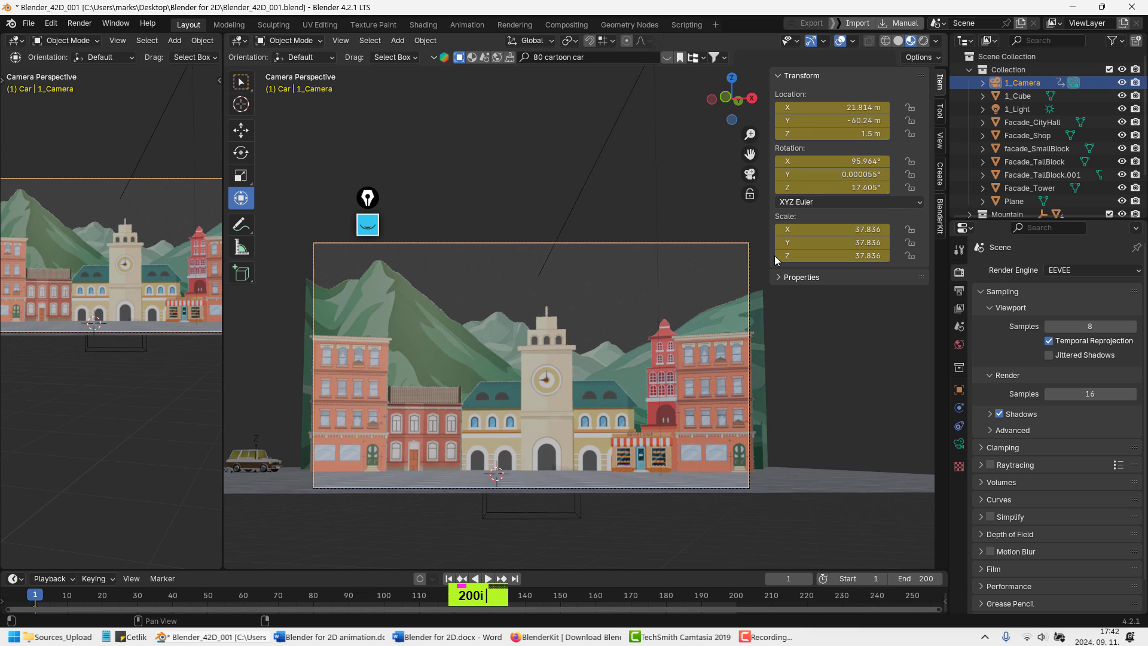
Check the camera's keyframe by going to frame 18, returning to frame 1 and playing the animation
click(95, 595)
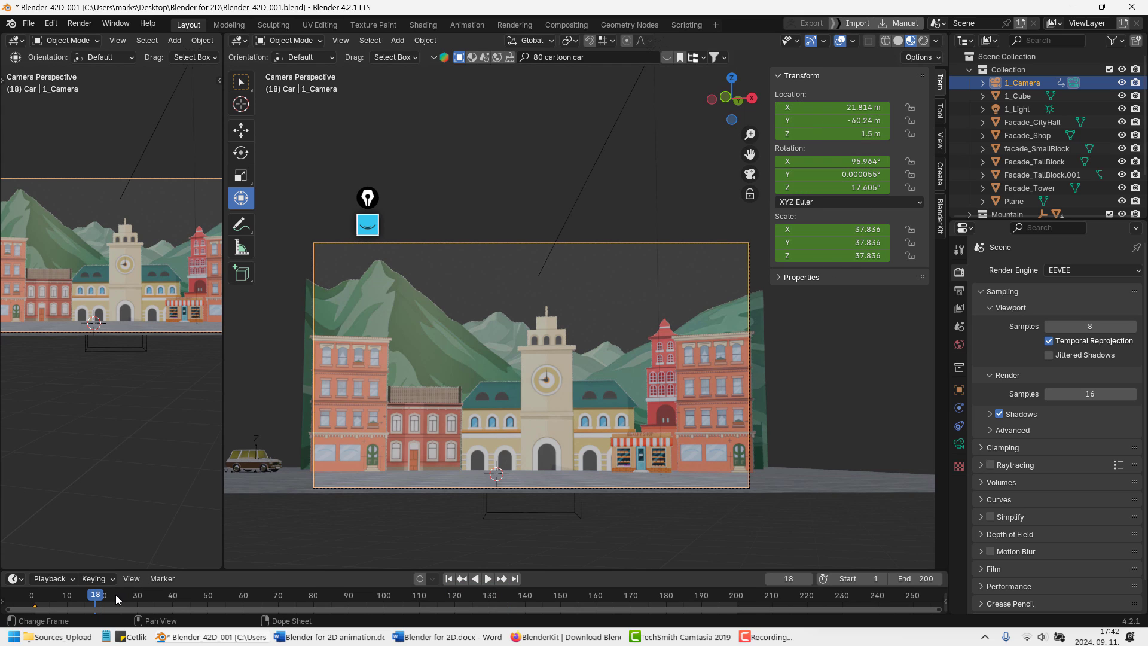
key(Up)
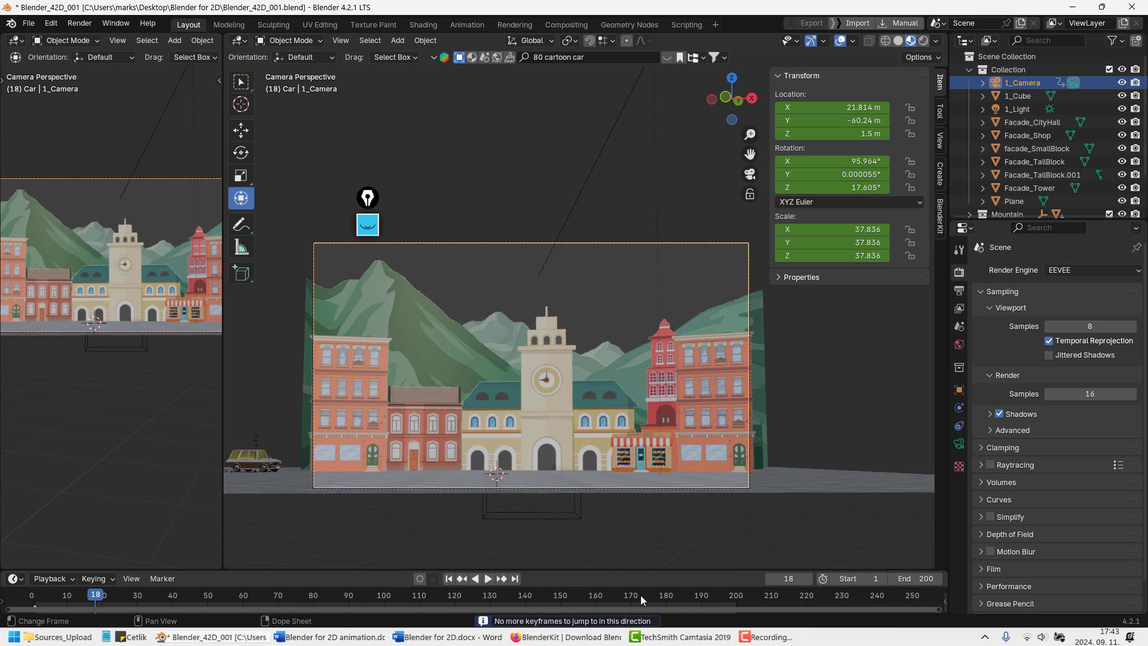
key(shift+Left)
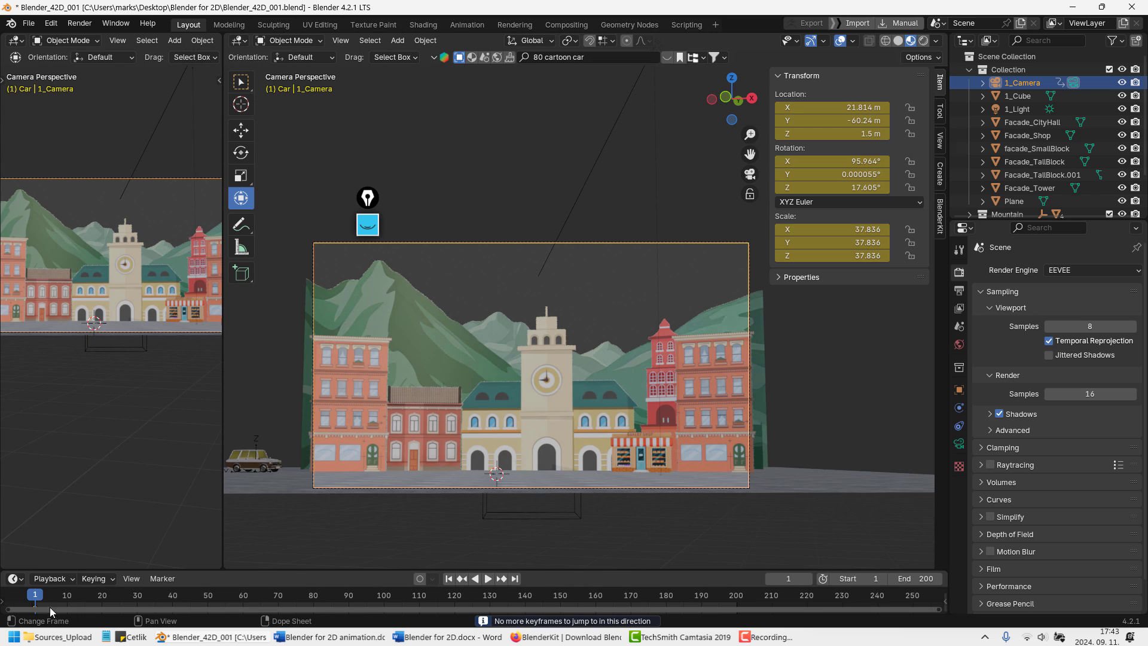
key(space)
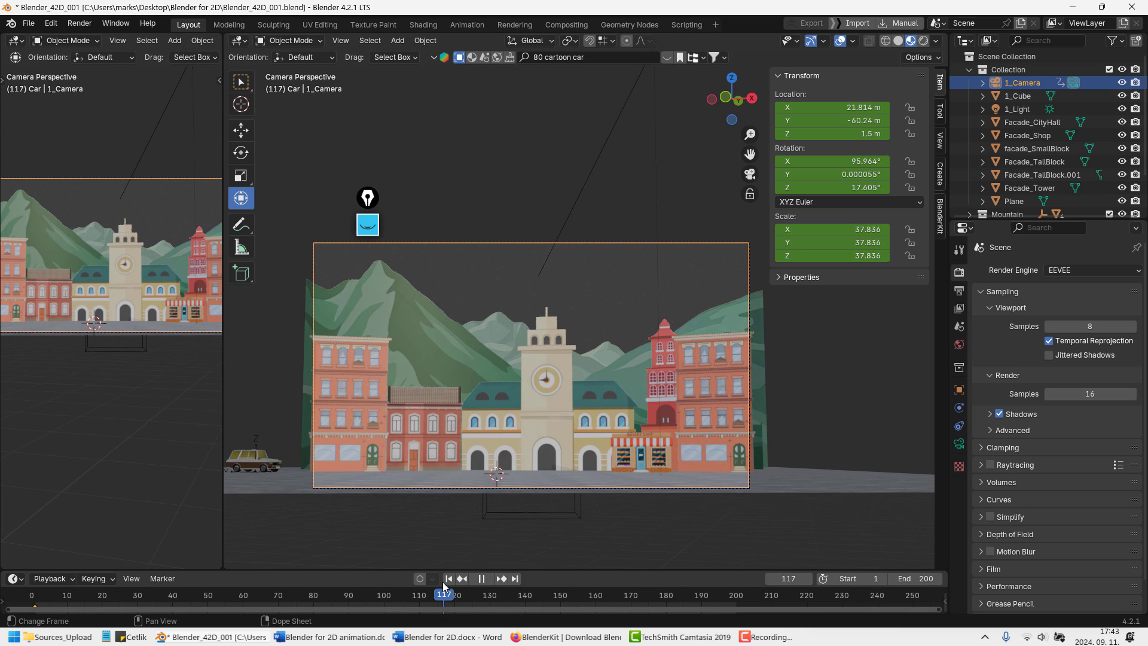
drag(443, 583, 641, 566)
Go to frame 200, turn on Lock Camera to View and check the view lock settings
key(shift+Right)
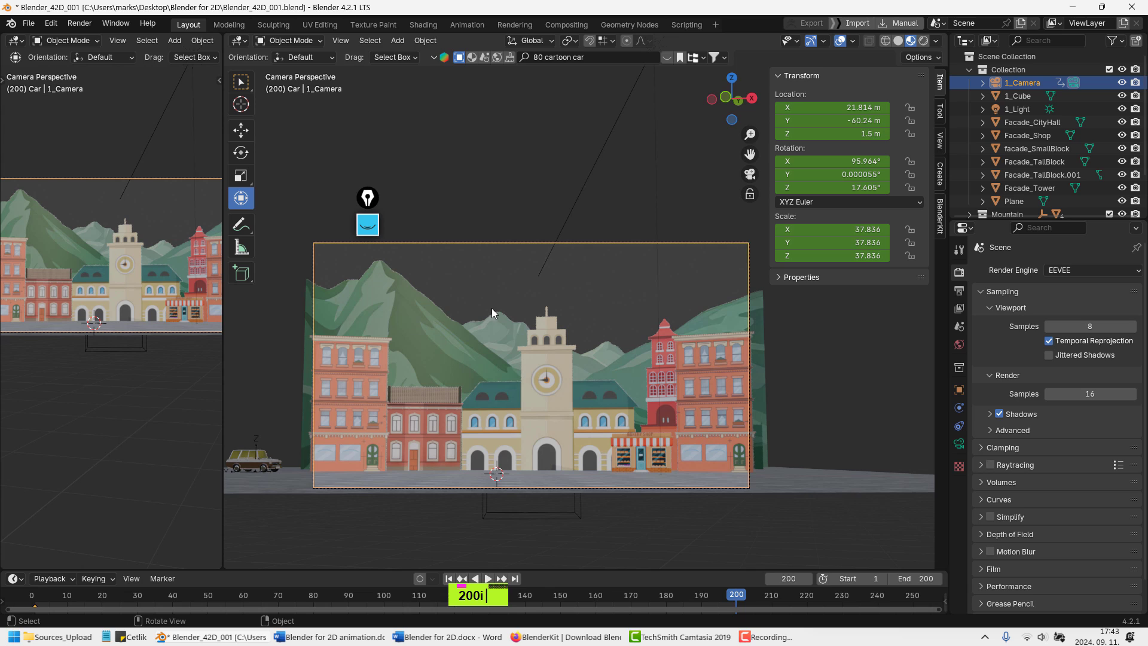
key(q)
click(436, 270)
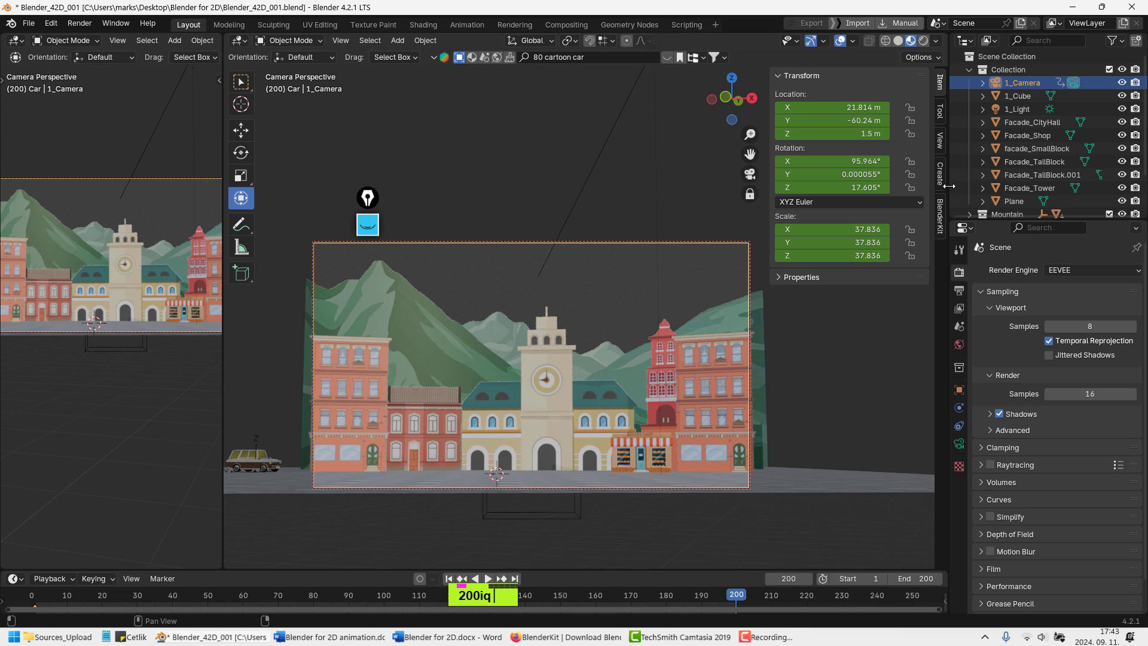
click(940, 141)
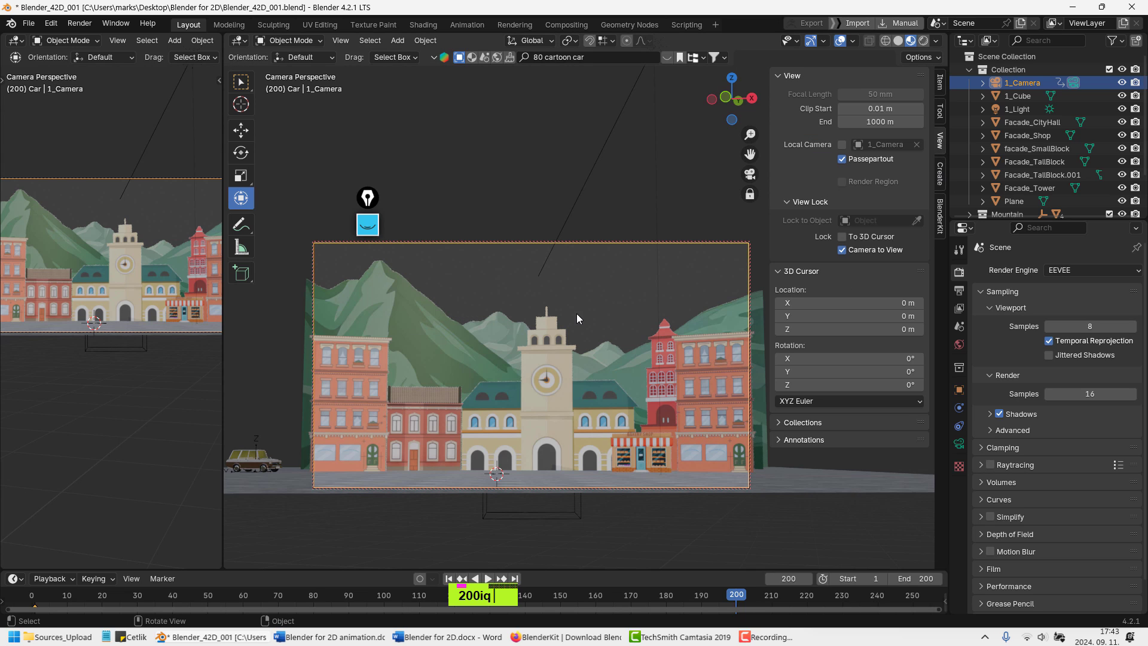
Move the camera to a higher, closer framing, about X 11.4, Y -50.8, Z 13.8 m, and keyframe its location, rotation and scale at frame 200
middle_drag(554, 366, 557, 381)
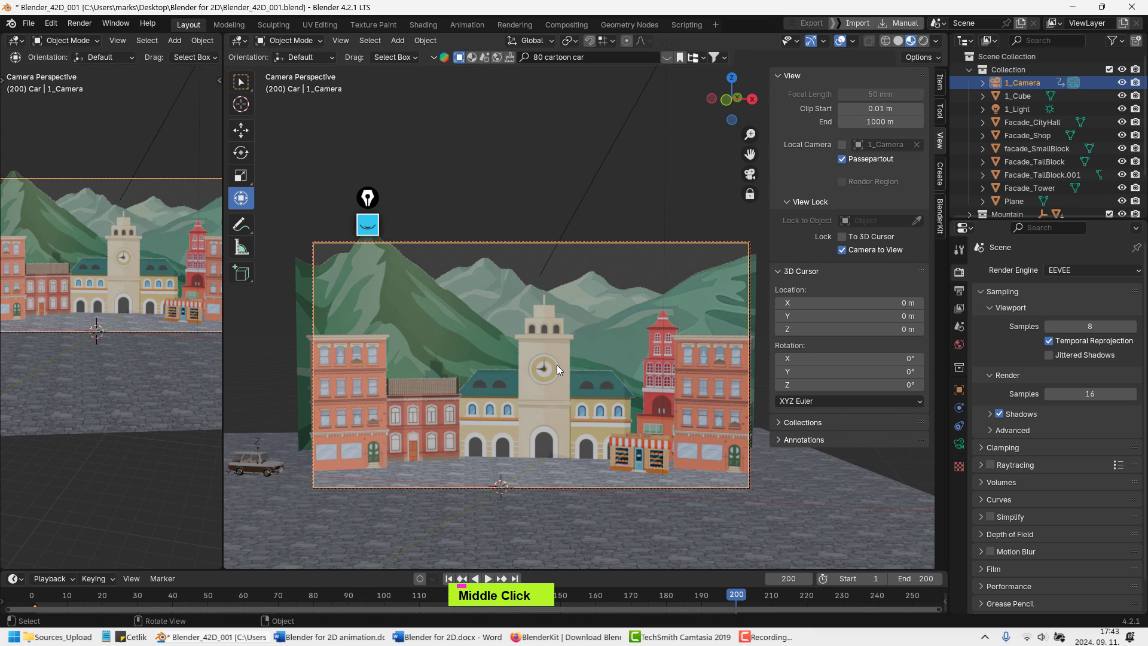
scroll(557, 365, up, 1)
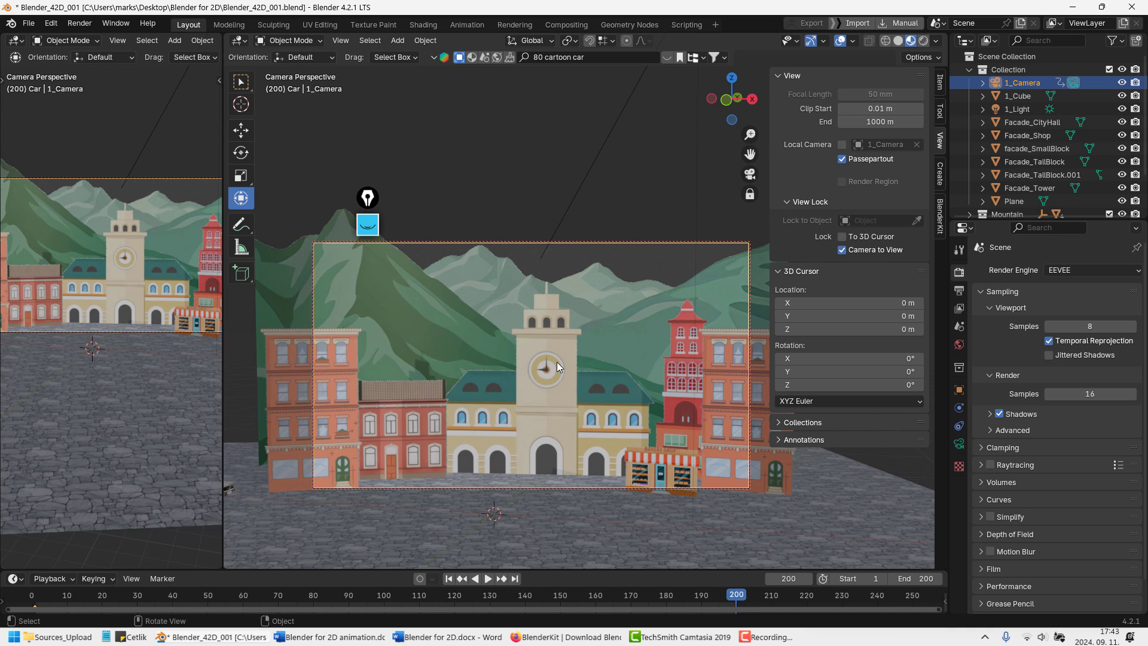
scroll(557, 367, up, 1)
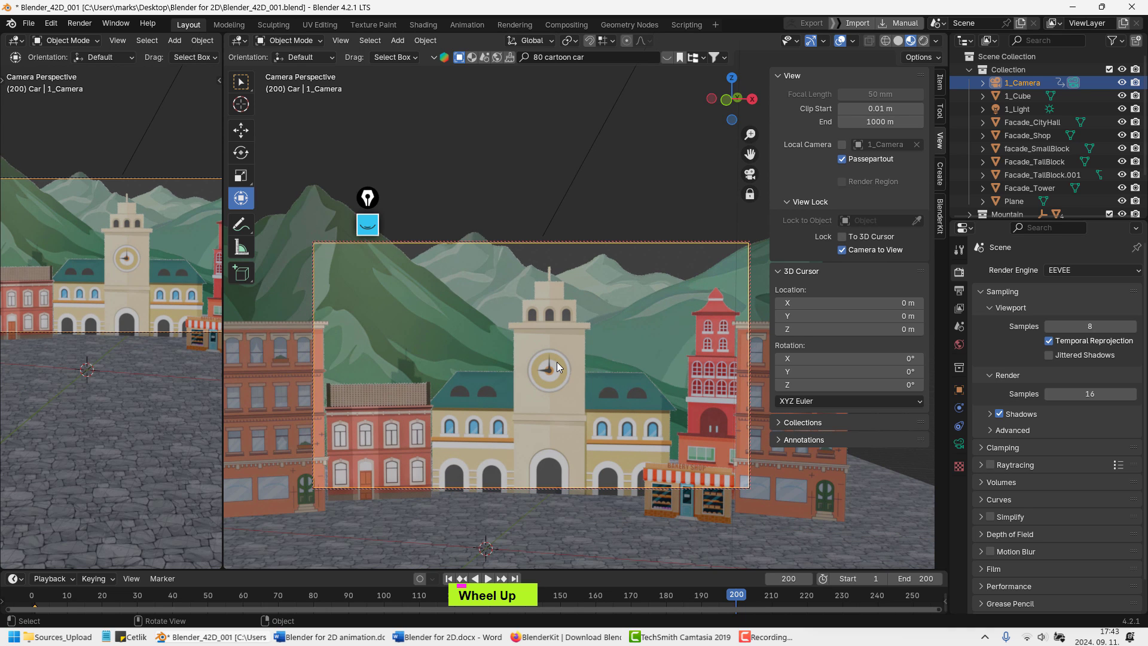
scroll(557, 361, down, 1)
middle_drag(557, 361, 526, 374)
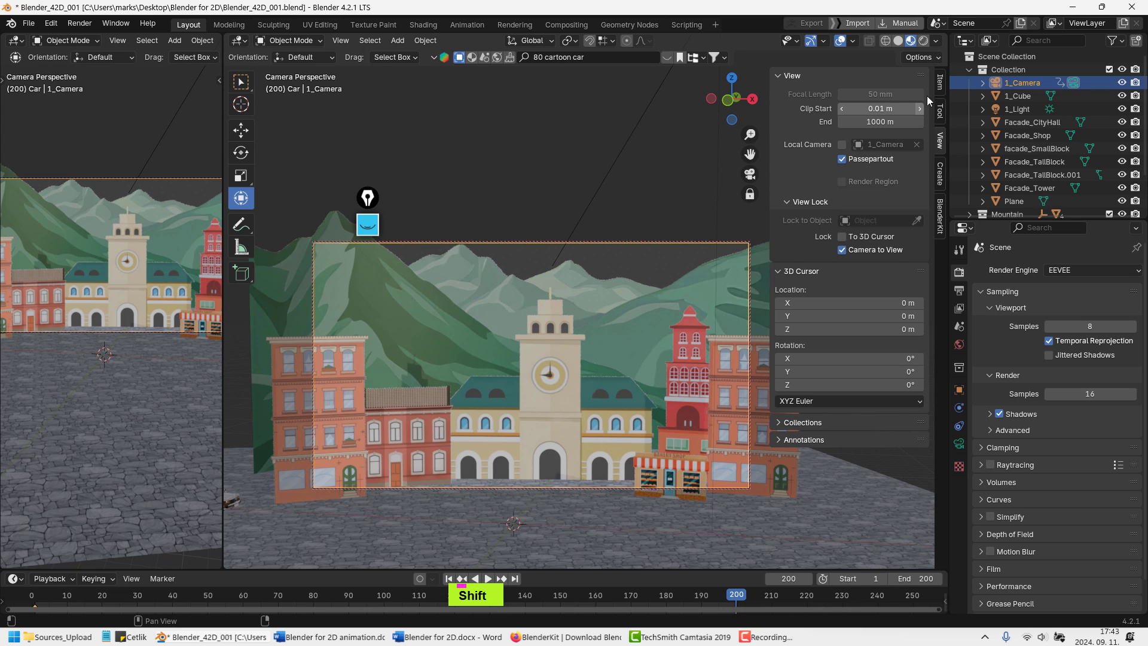
click(939, 82)
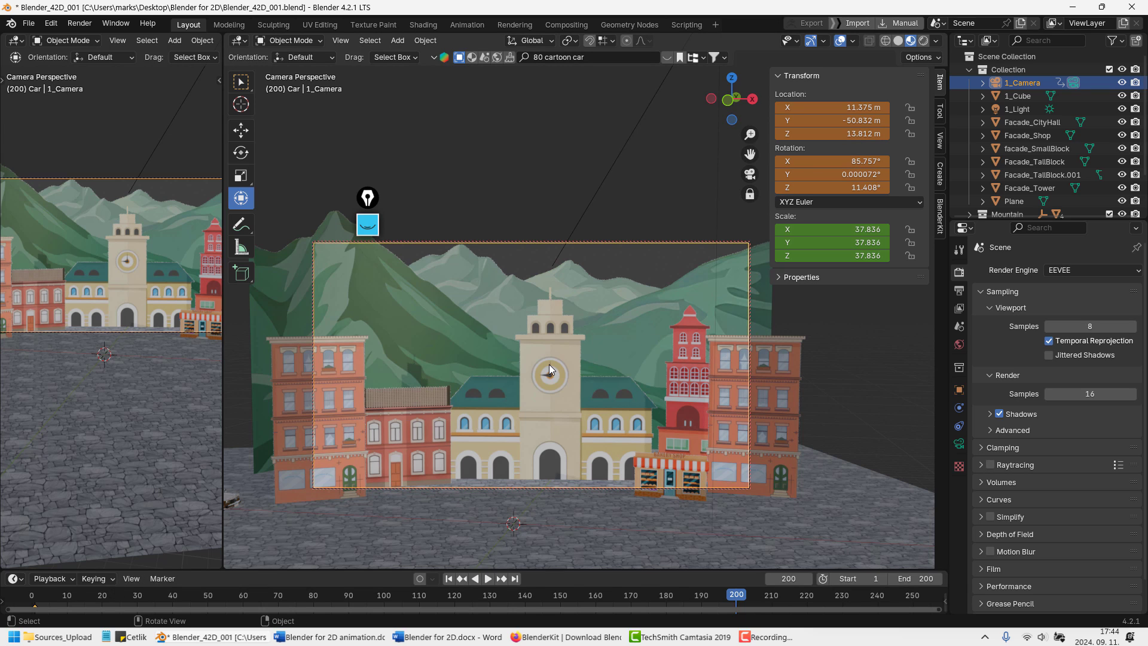
key(i)
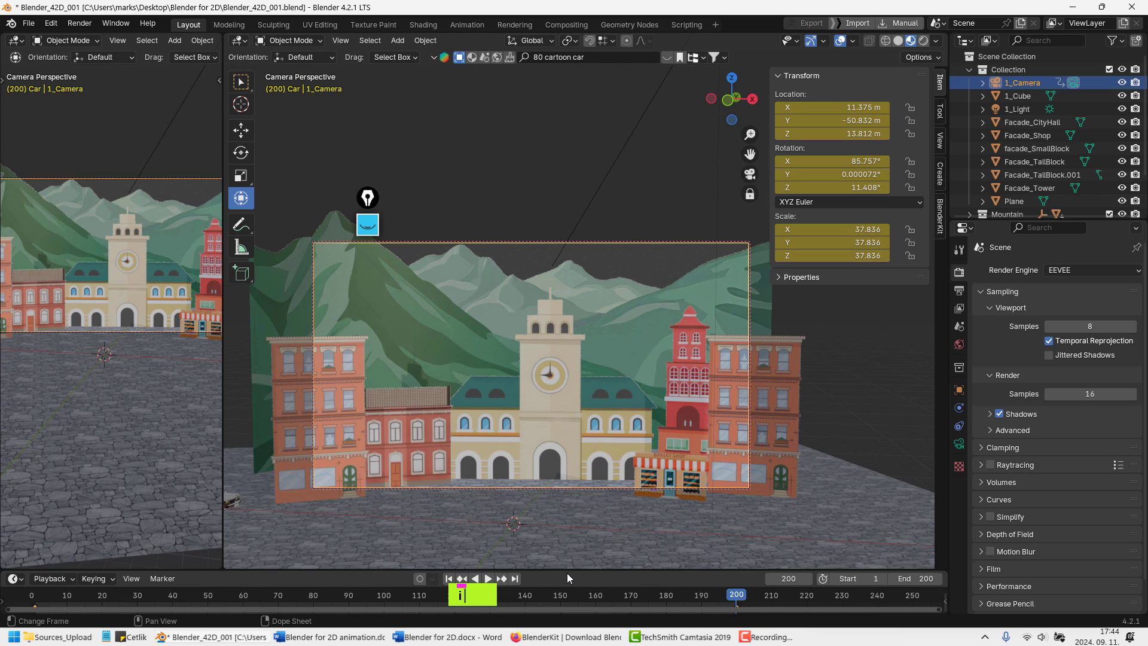
Play the camera animation, return to frame 1 and play it through again, stopping at frame 174
drag(566, 572, 568, 562)
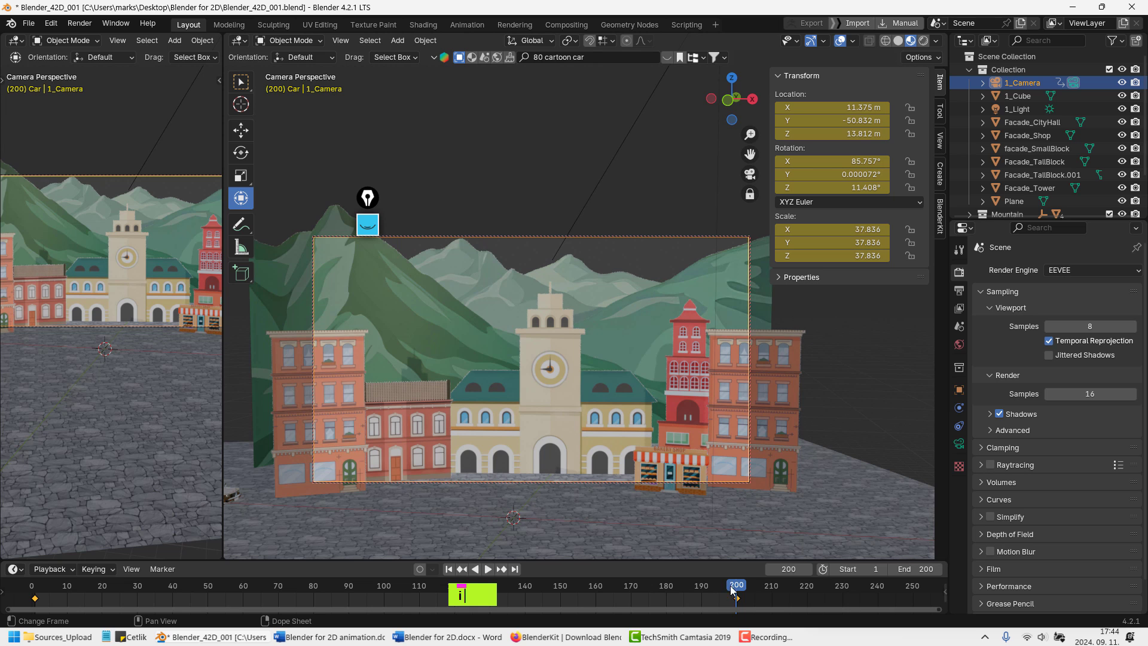
key(space)
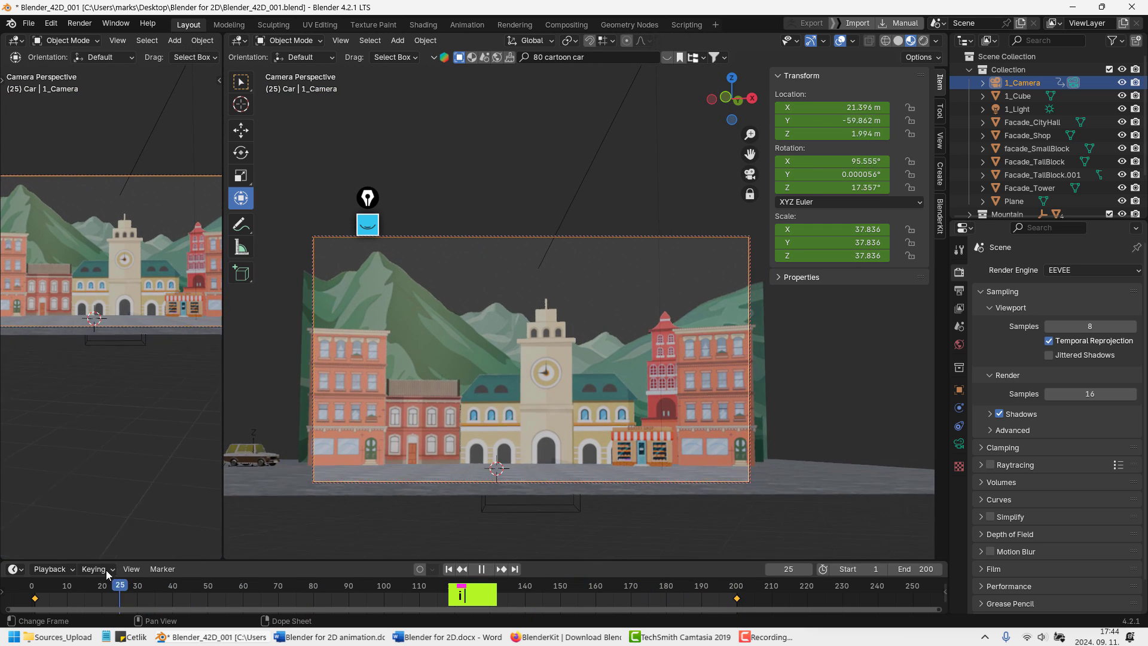
key(shift+space)
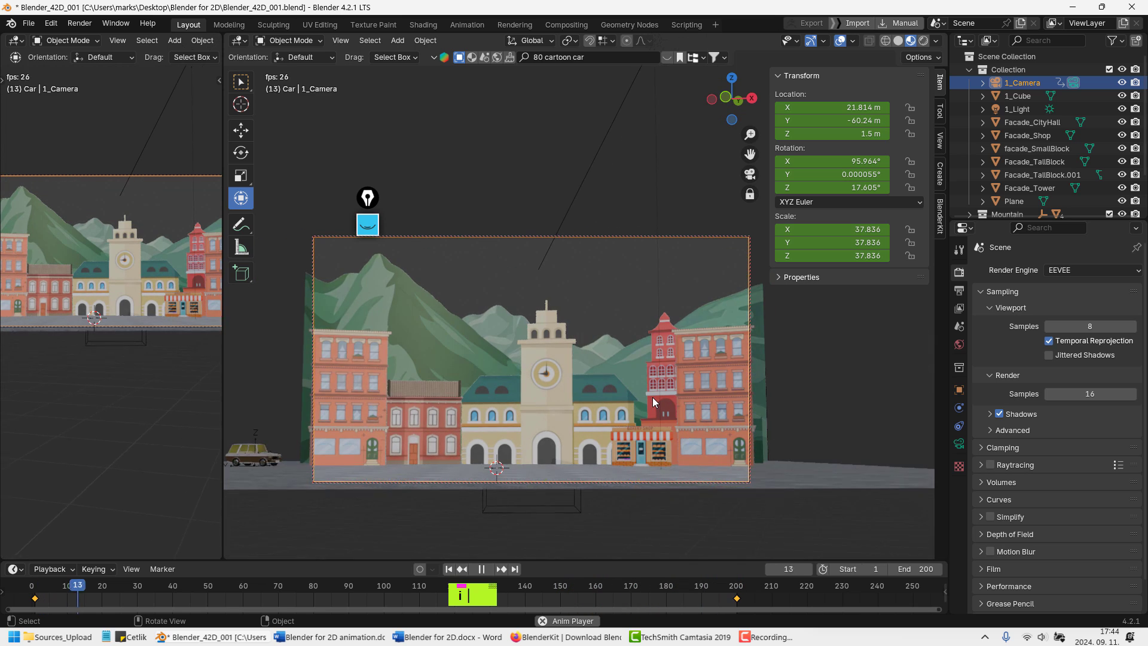
key(shift+space)
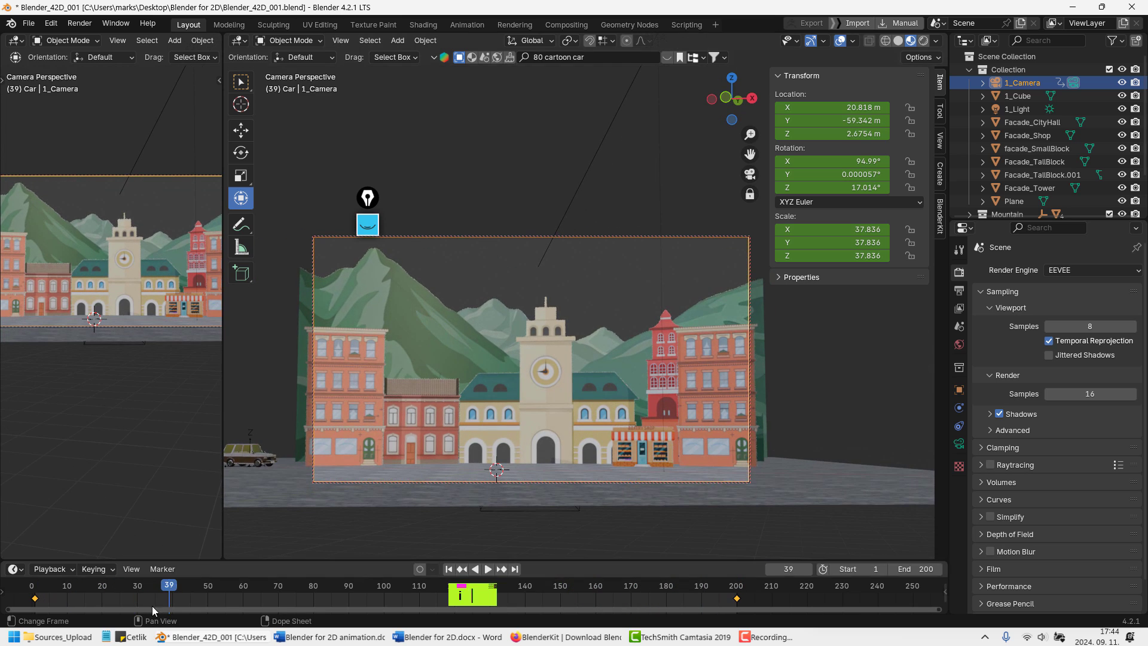
drag(167, 590, 35, 592)
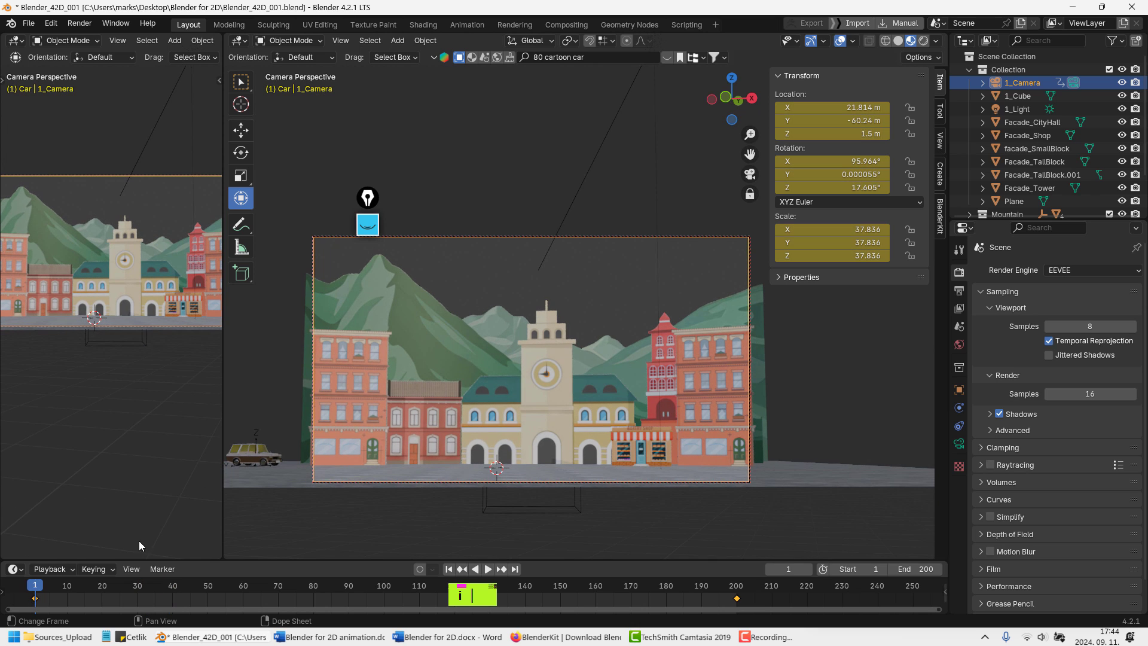
key(shift+space)
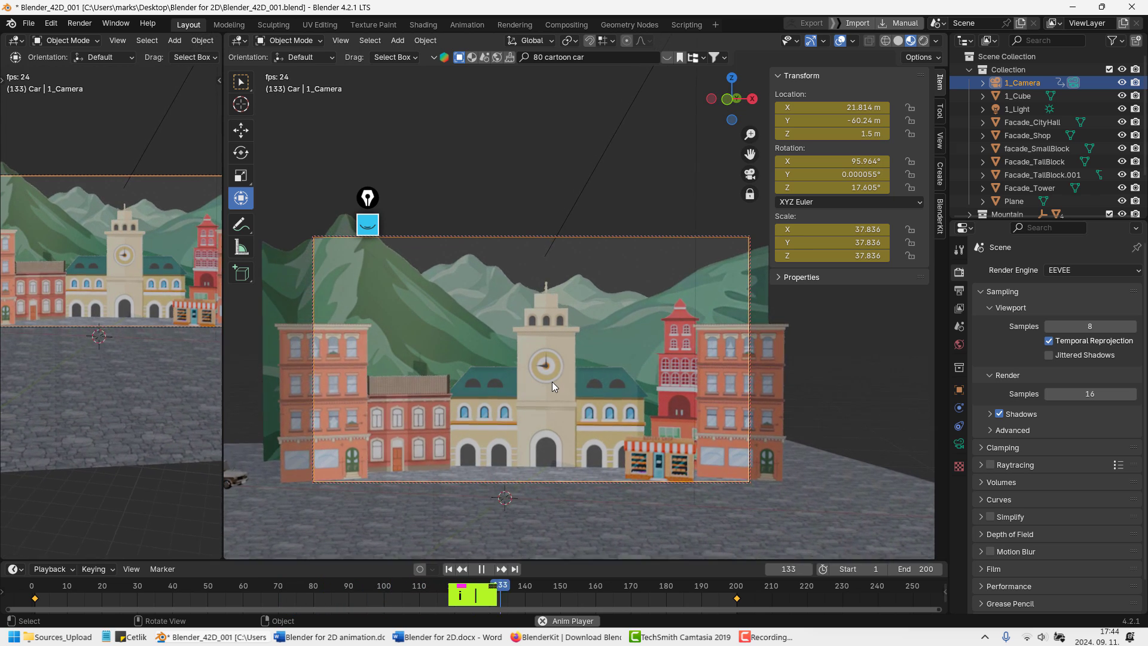
key(shift+space)
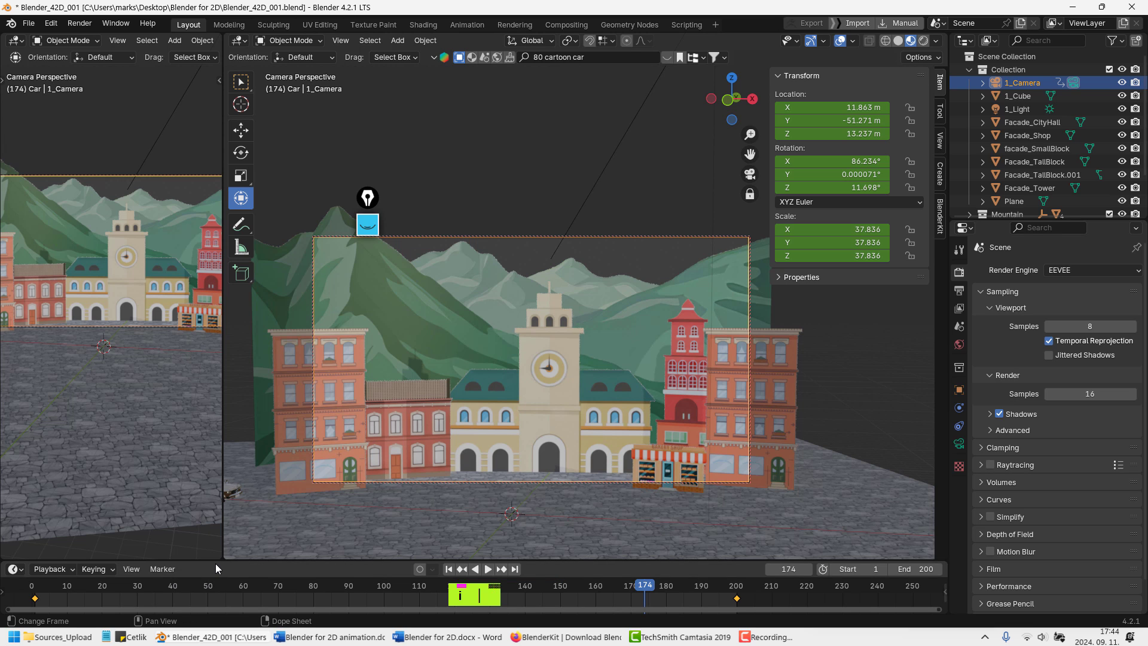
Enlarge the timeline area, switch it to the Graph Editor and normalize the camera's animation curves
drag(215, 563, 215, 450)
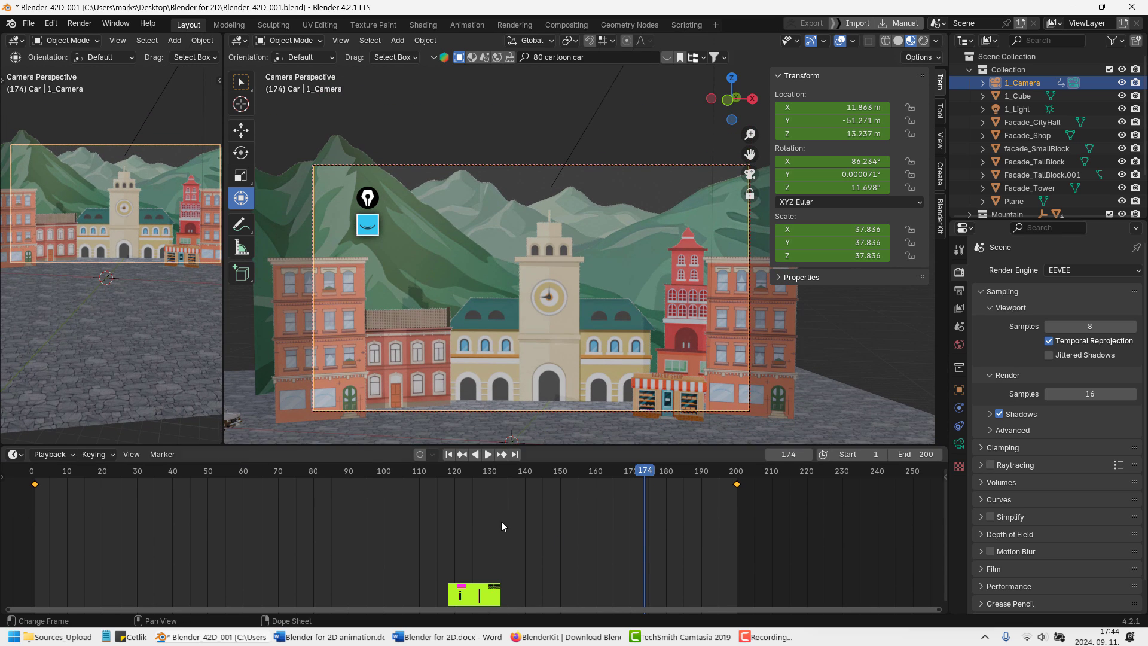
mouse_move(189, 447)
mouse_down()
mouse_move(179, 613)
mouse_move(198, 413)
mouse_move(197, 432)
mouse_up()
key(ctrl+Tab)
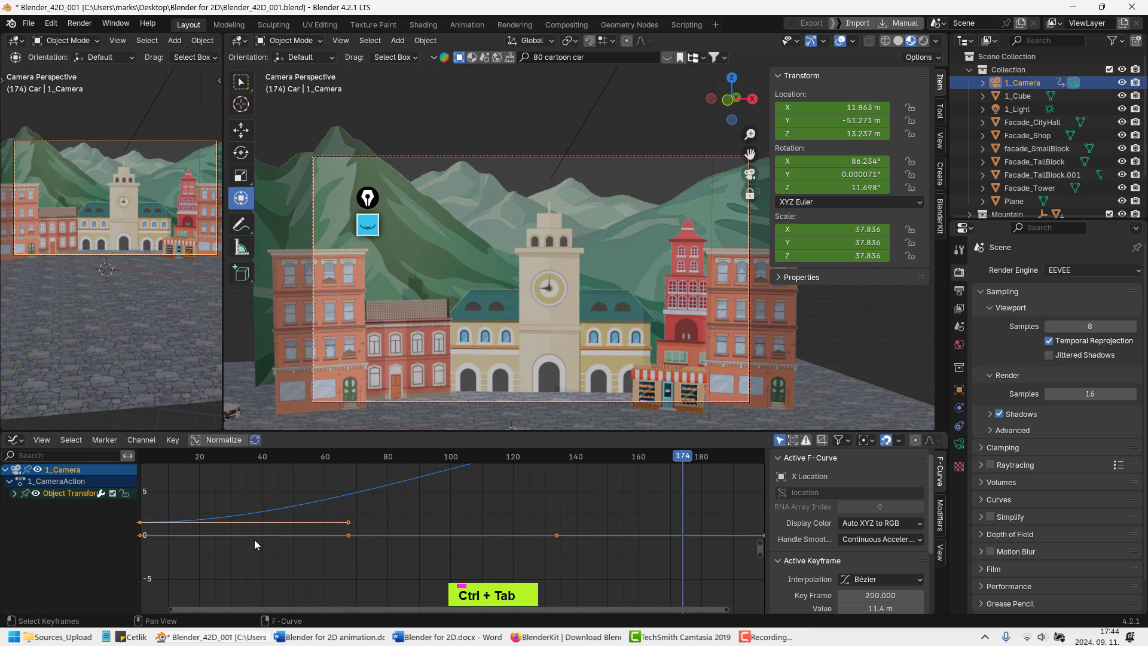
shift+middle_drag(302, 499, 283, 519)
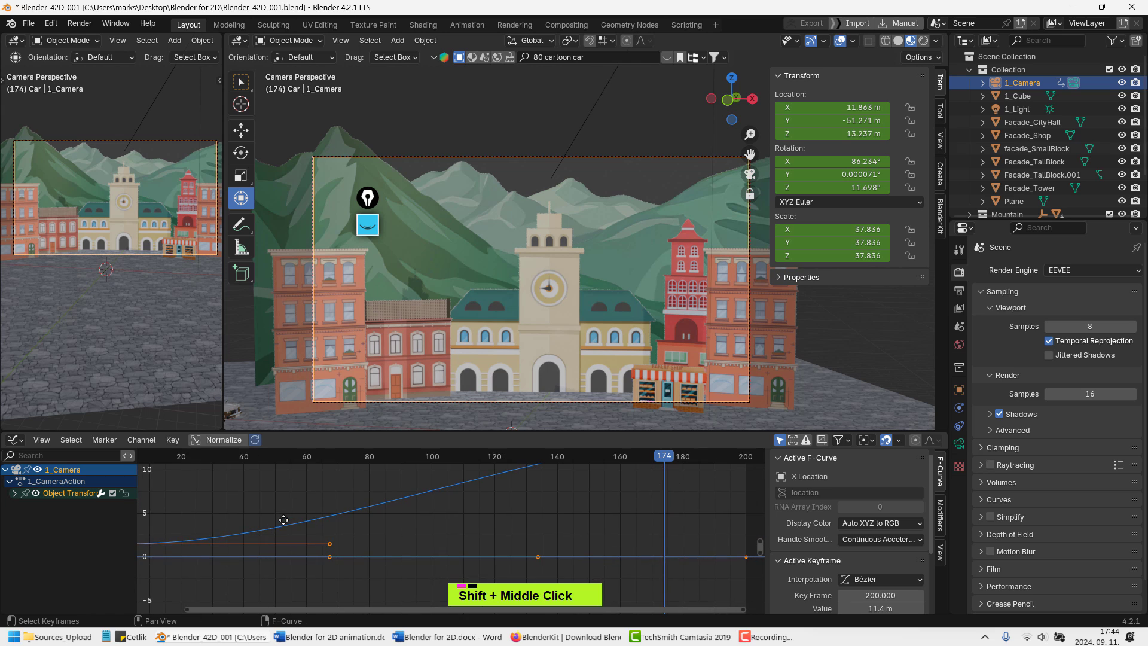
click(222, 440)
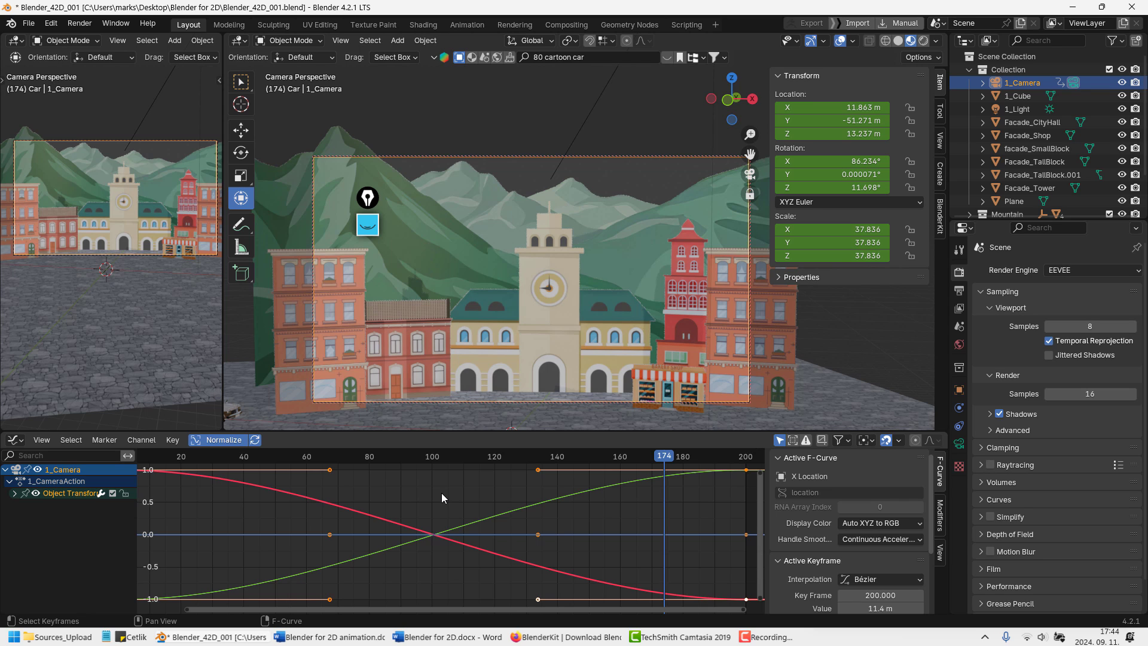
Set the handle type of all the camera's keyframes to Vector, then deselect them
scroll(441, 493, down, 3)
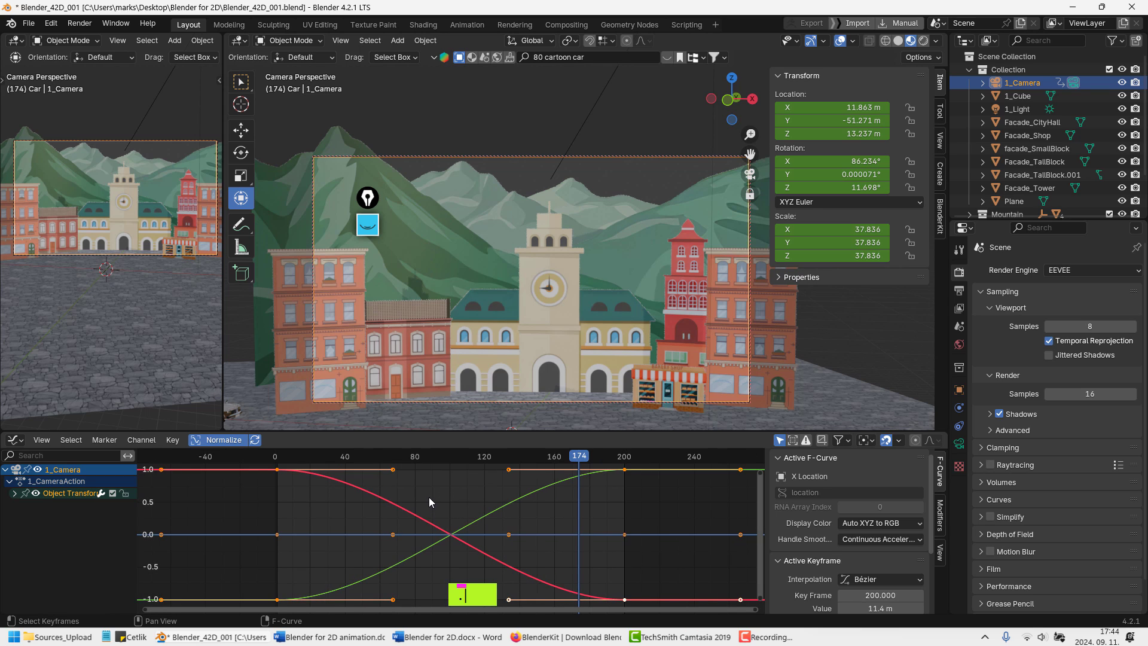
scroll(429, 497, down, 2)
shift+middle_drag(429, 497, 349, 479)
scroll(349, 479, down, 1)
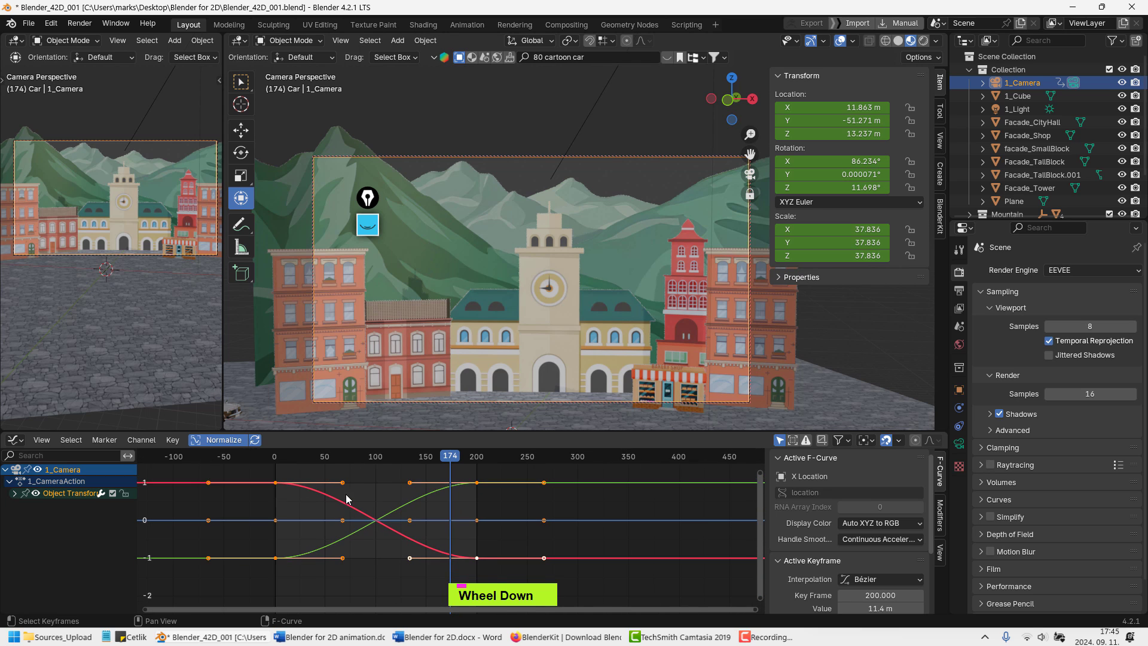
click(369, 495)
key(a)
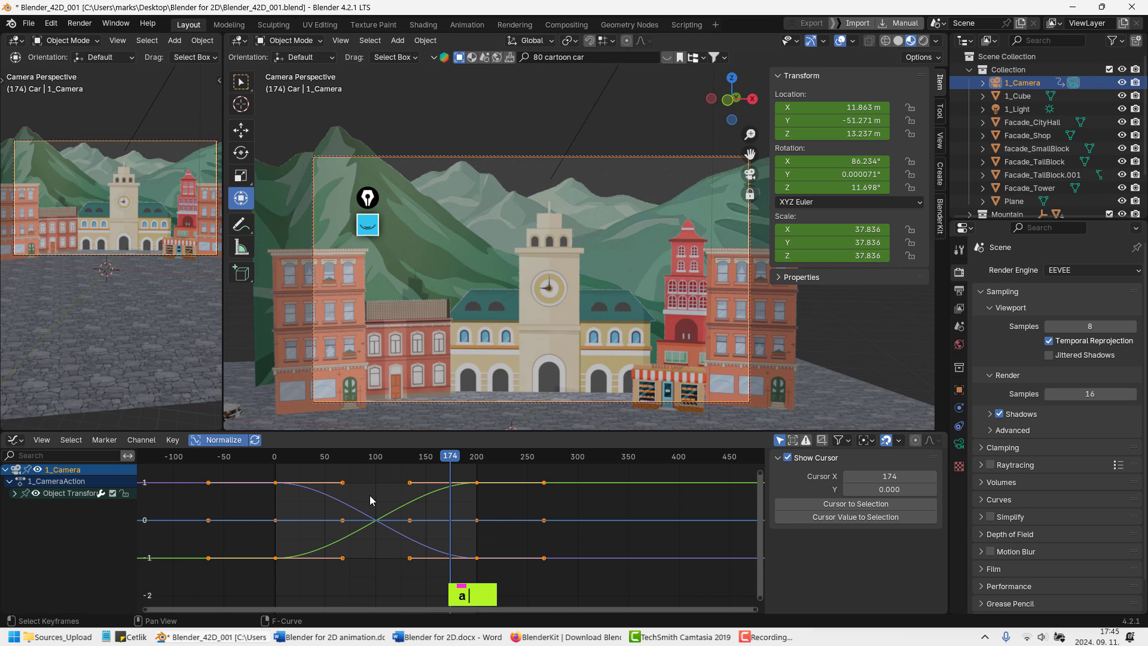
key(v)
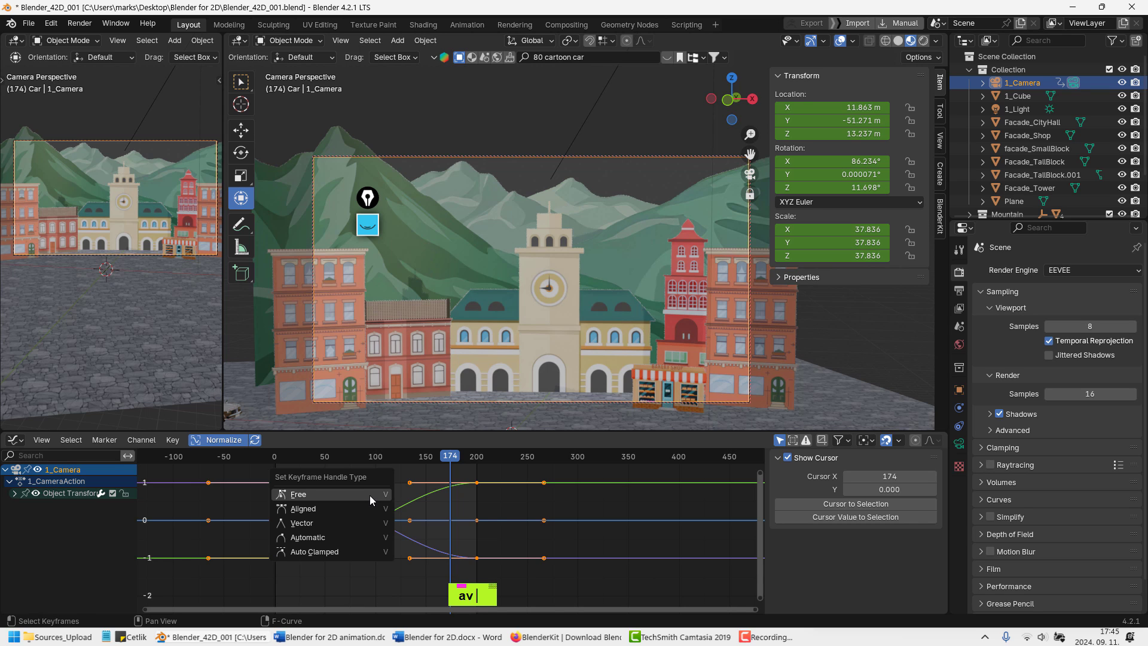
click(302, 523)
click(399, 559)
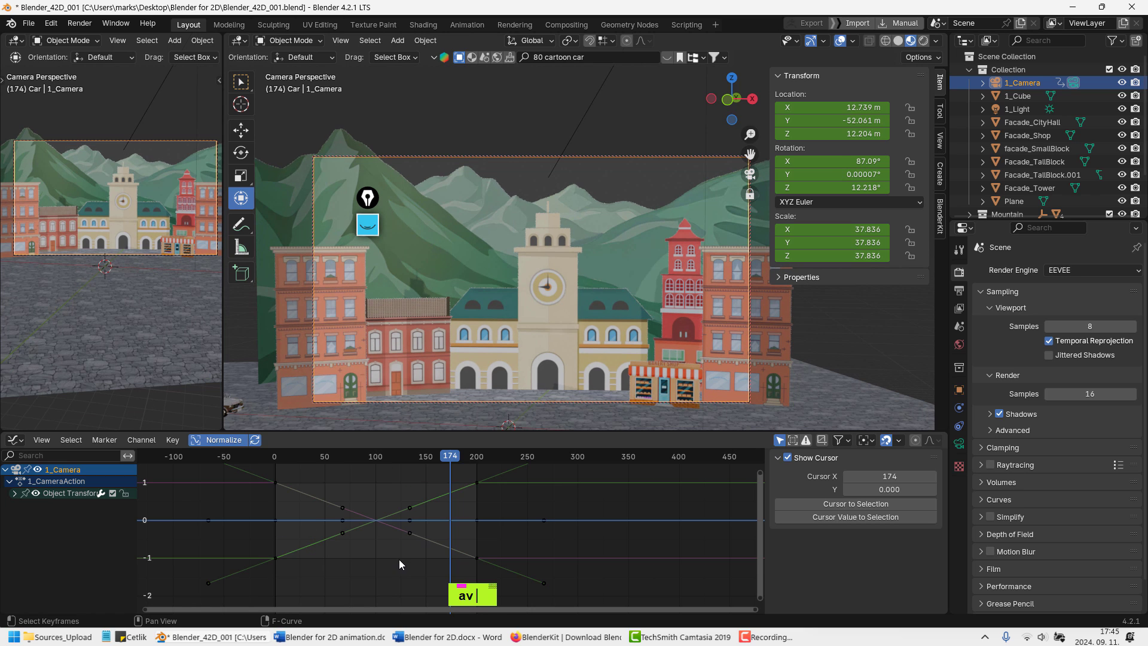
Toggle the curve handles in the Graph Editor on and off, leaving them hidden
scroll(359, 532, down, 2)
shift+middle_drag(351, 497, 378, 494)
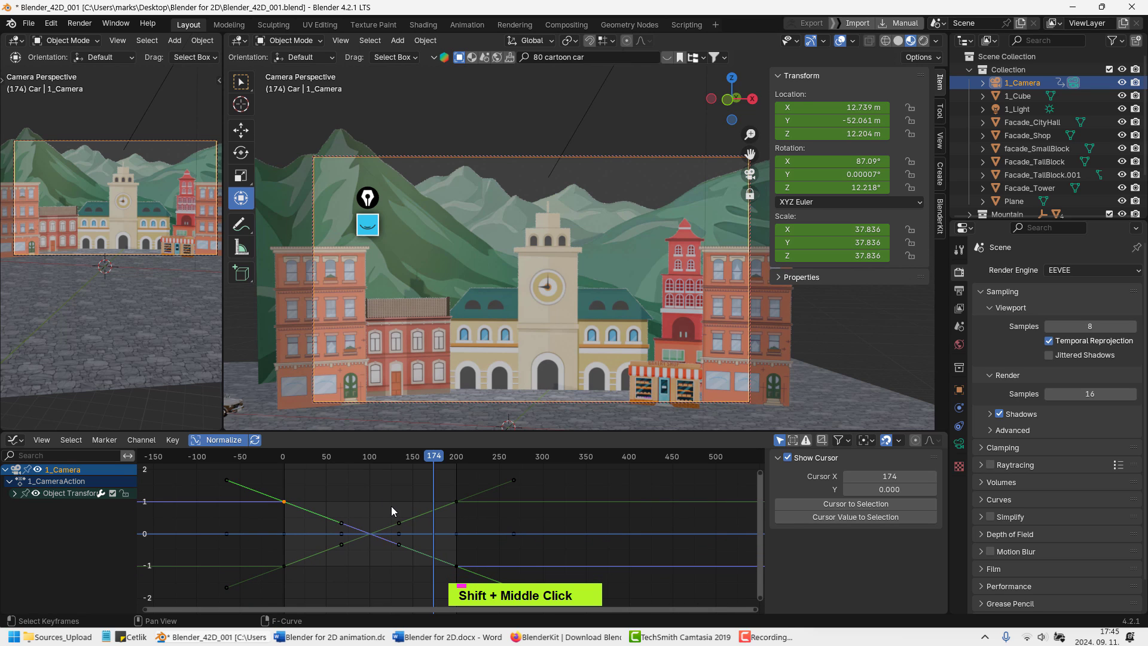
key(ctrl+h)
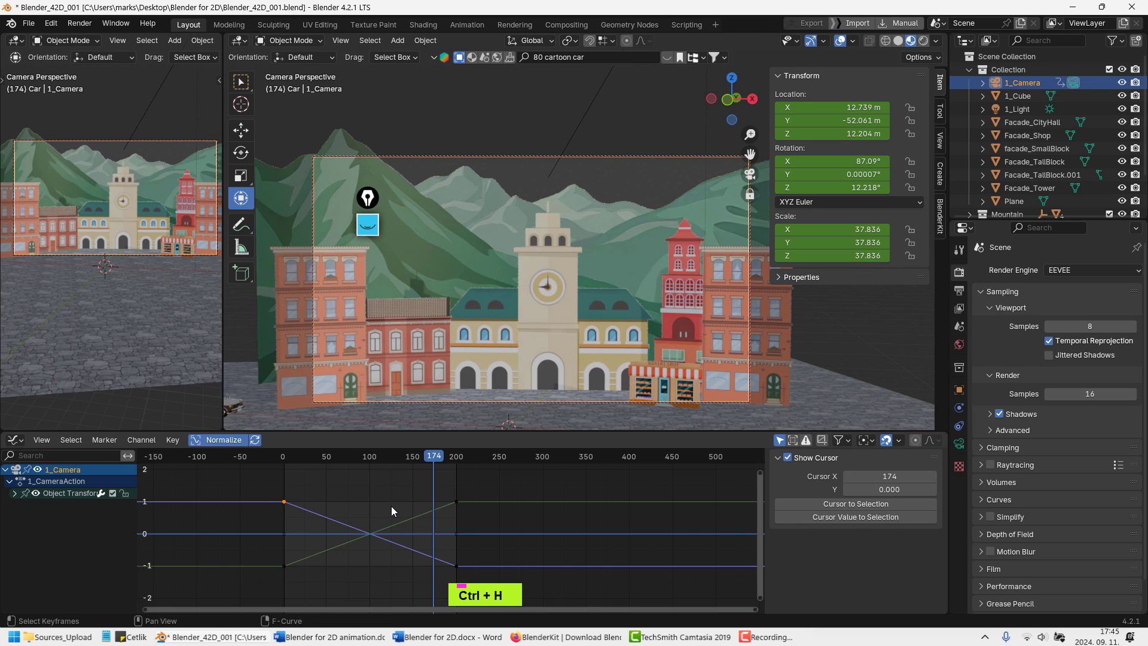
key(ctrl+h)
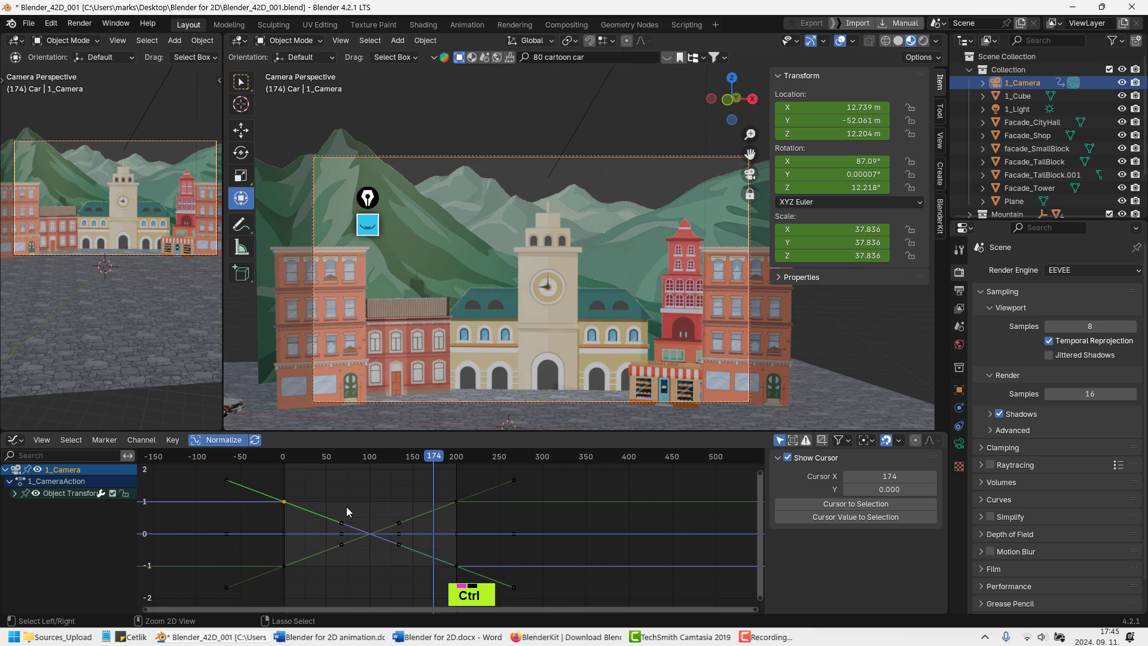
key(ctrl+h)
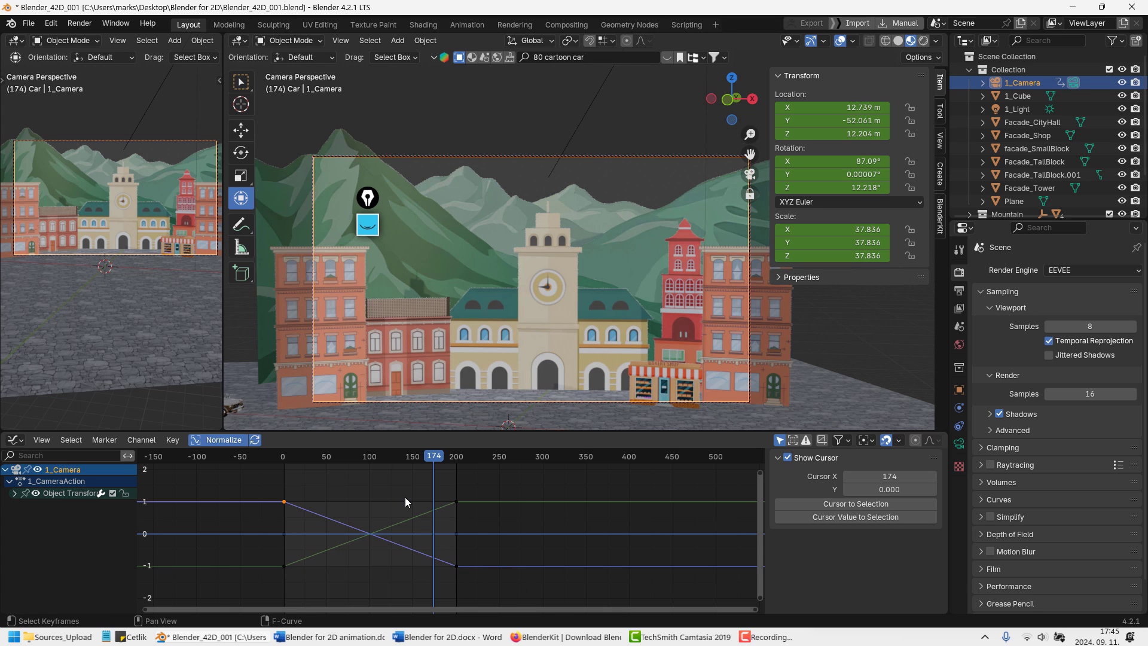
shift+middle_drag(404, 497, 389, 508)
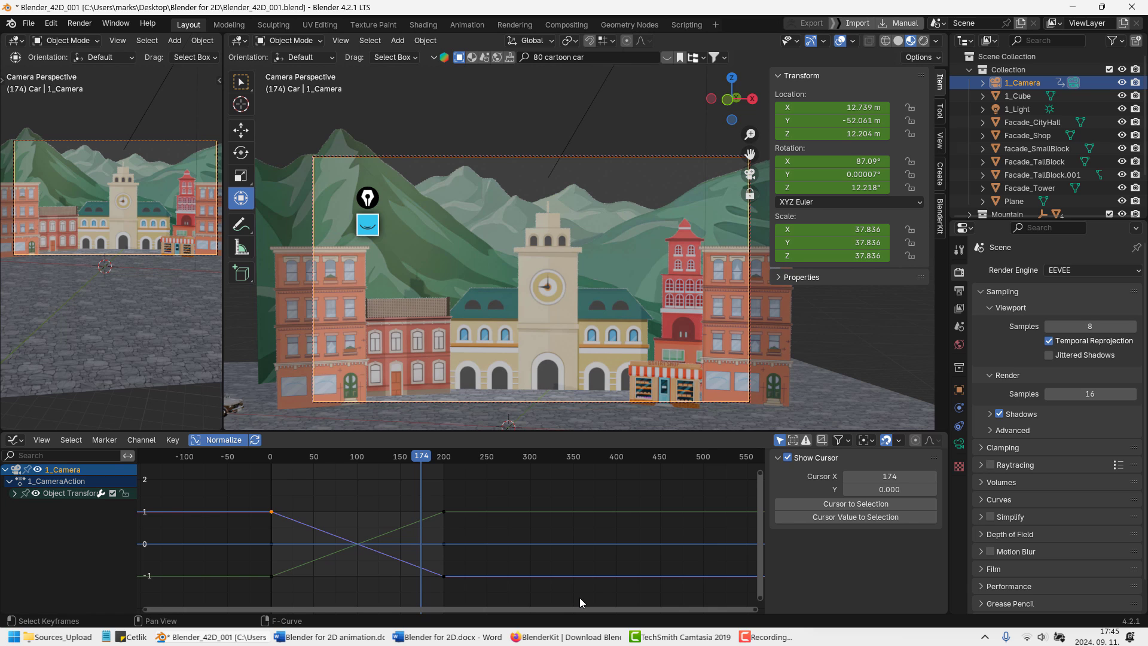
click(765, 636)
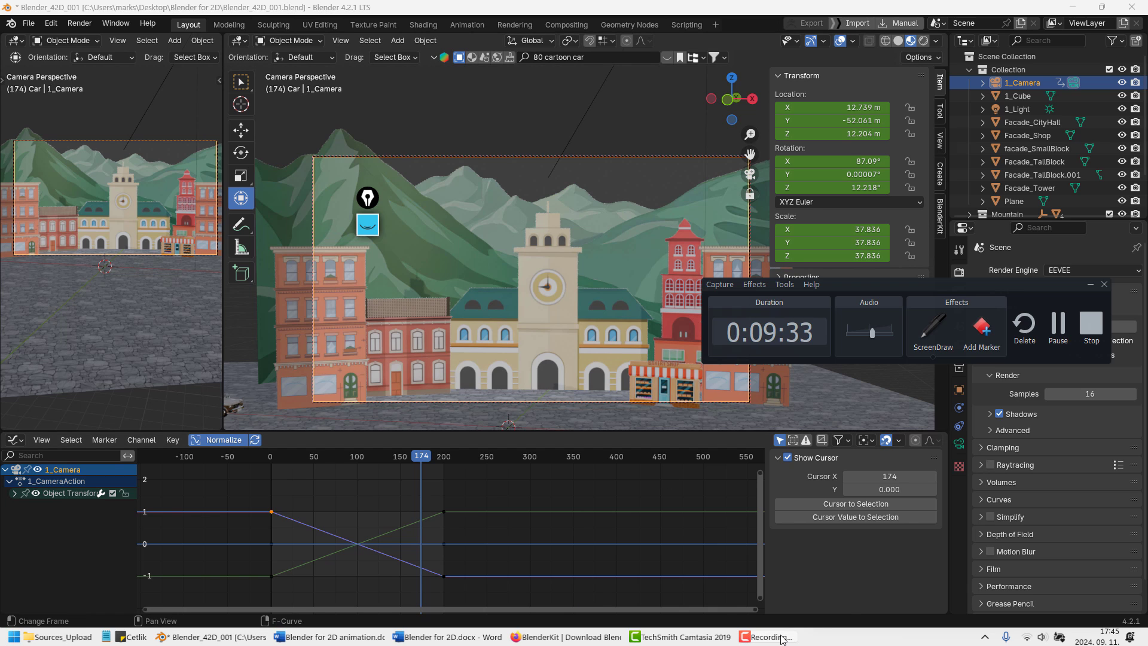
click(1058, 328)
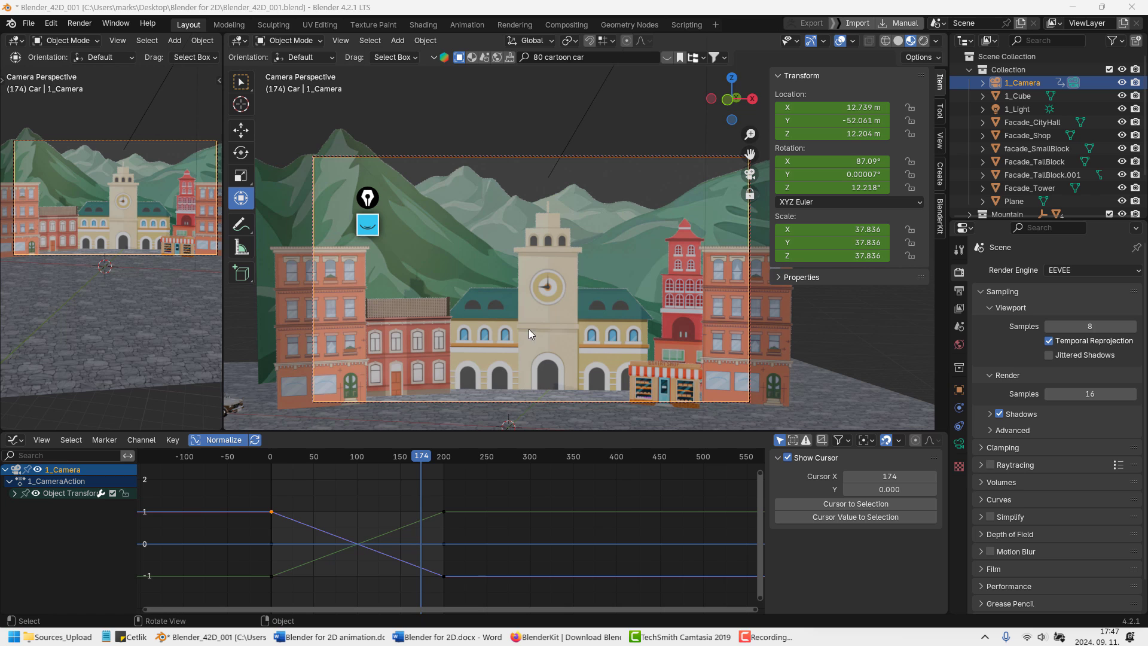
Turn off Lock Camera to View and return the playhead to frame 0 with Mountain_001_A selected
key(q)
click(489, 239)
key(q)
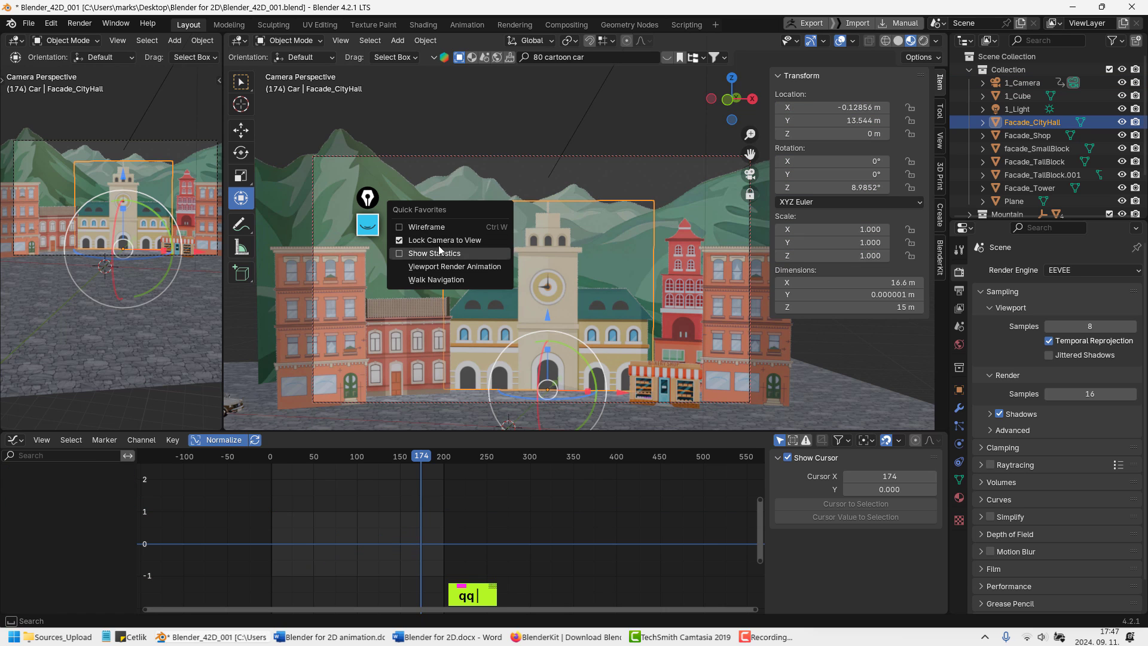
click(522, 164)
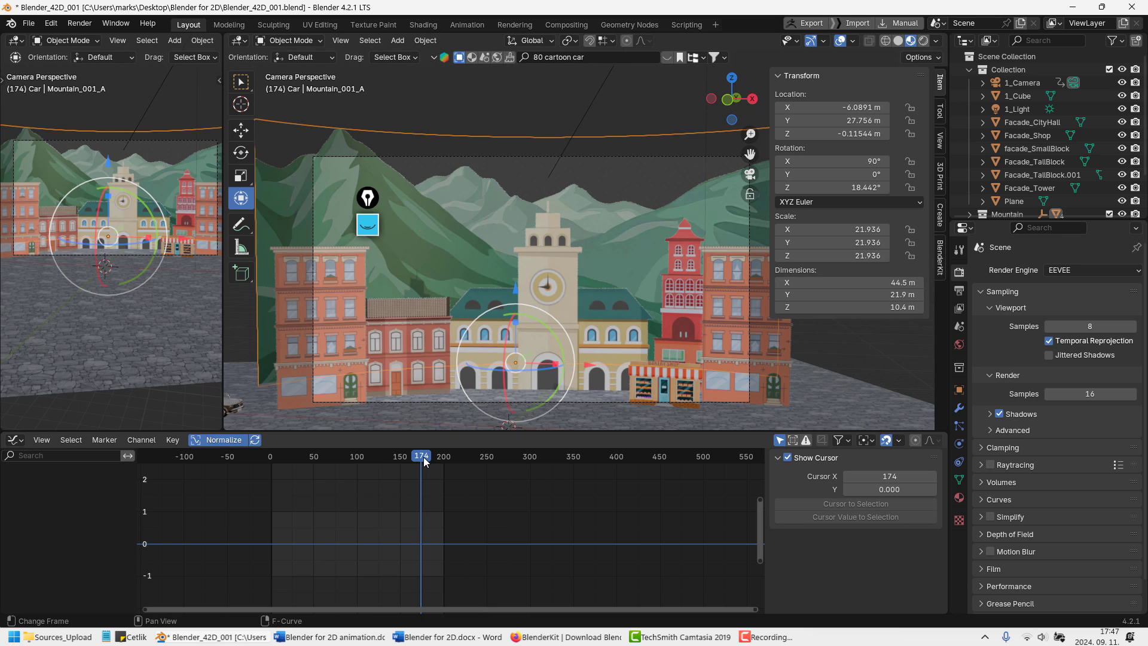
drag(423, 457, 270, 487)
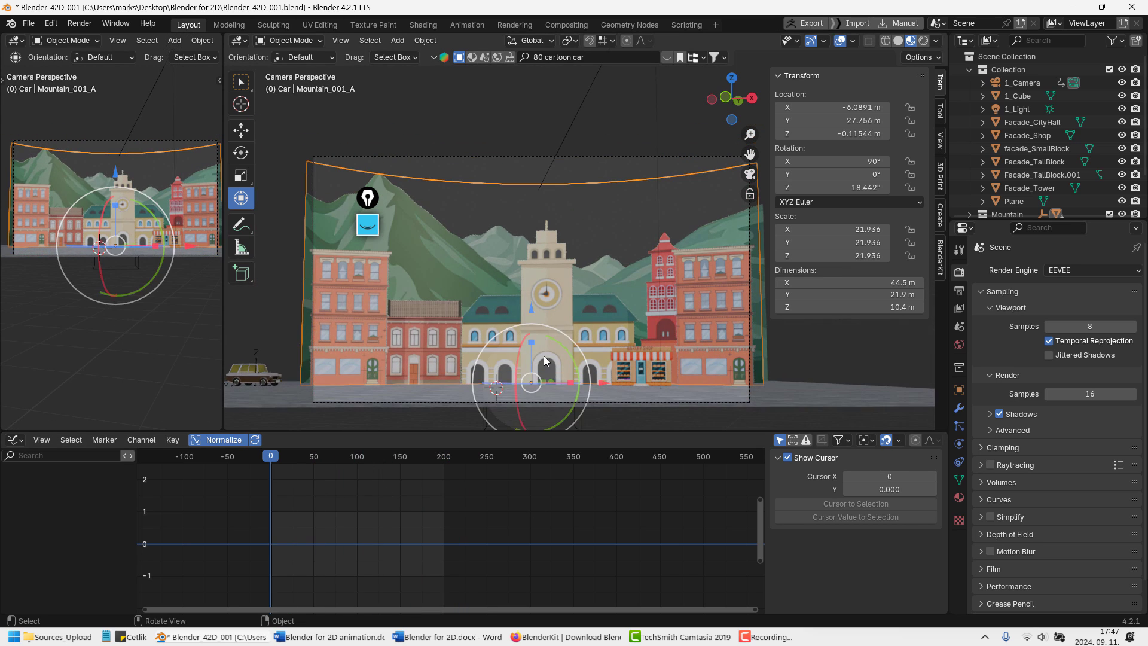
Play the camera animation through the camera view, stop it and return the playhead to frame 0
key(shift+space)
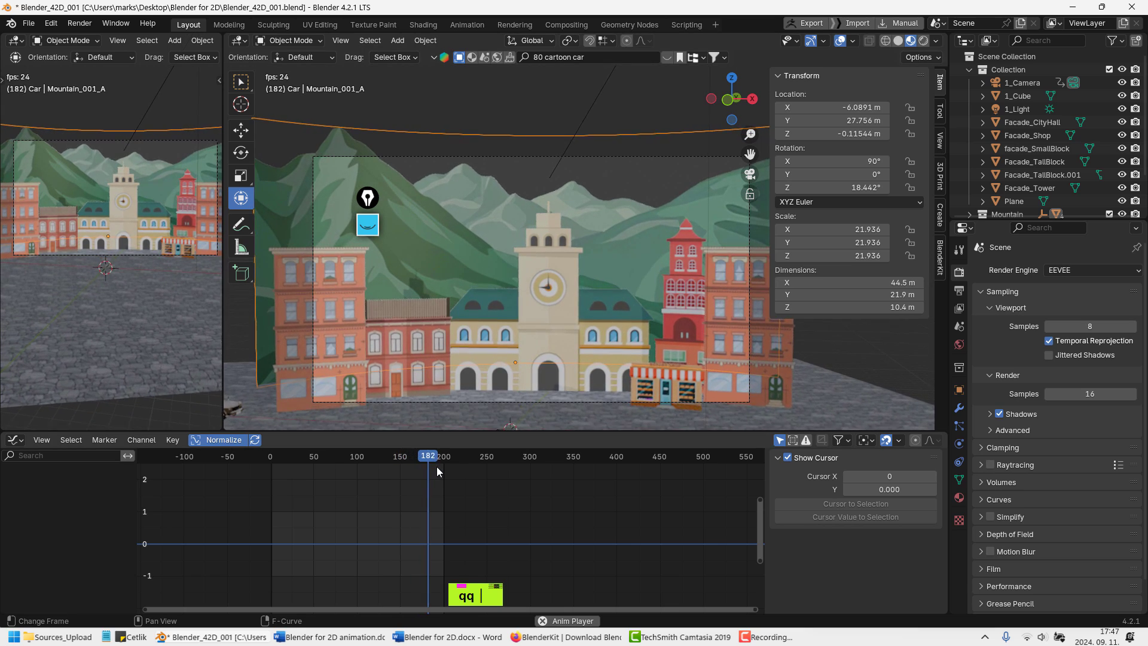
key(shift+space)
drag(435, 459, 252, 461)
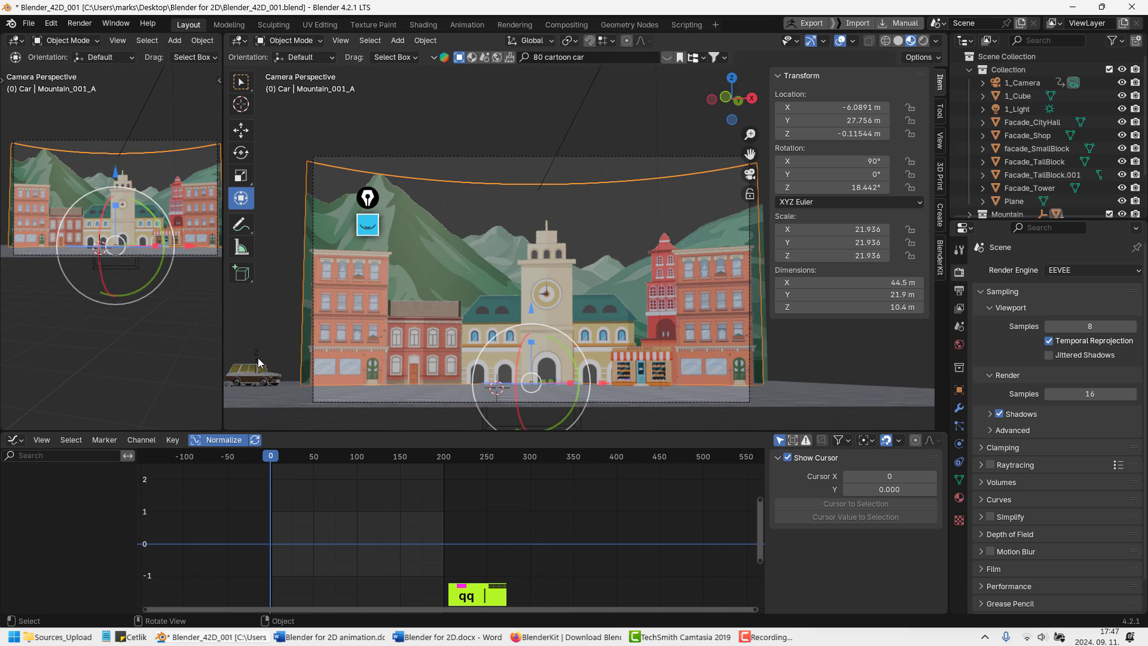
Select the 80s cartoon wagon car, briefly preview playback and set the playhead to frame 1
click(257, 359)
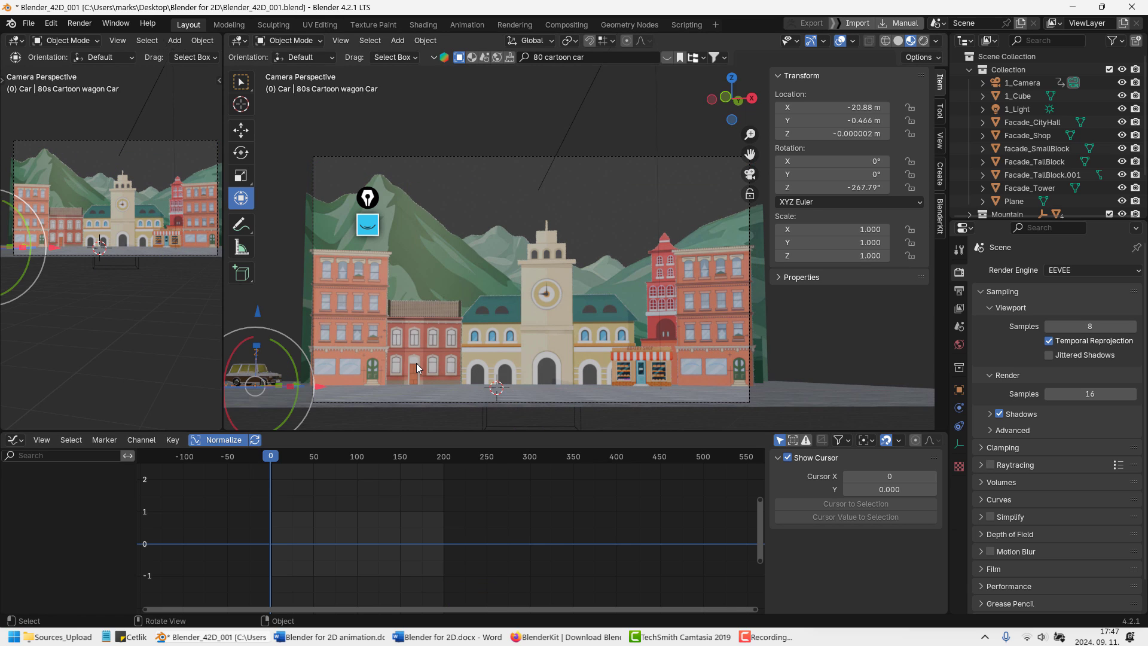
key(shift+space)
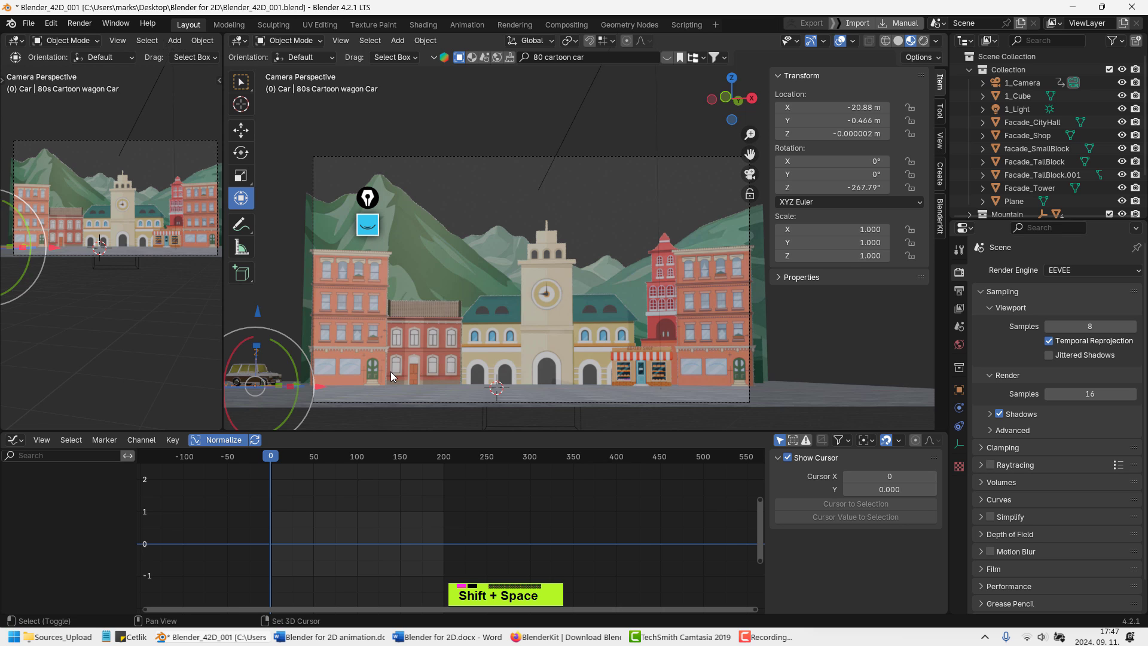
key(shift+space)
drag(281, 462, 270, 462)
key(shift+Left)
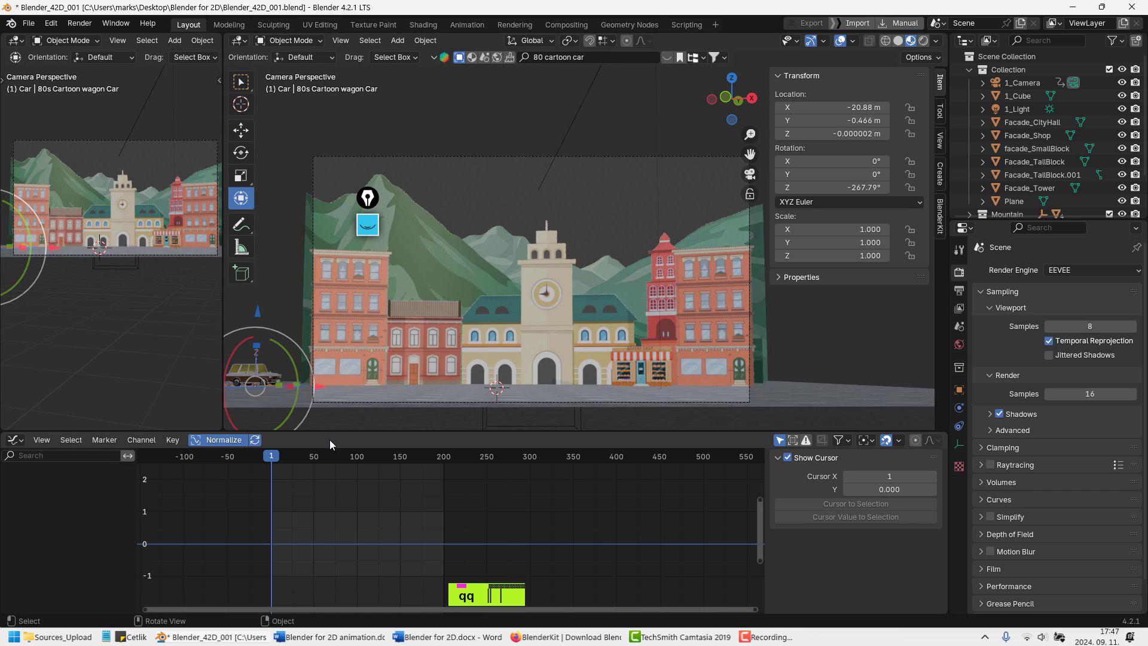
Move the car along the X axis to -18.498 m and insert a keyframe at frame 1
middle_drag(332, 310, 464, 324)
scroll(361, 330, down, 2)
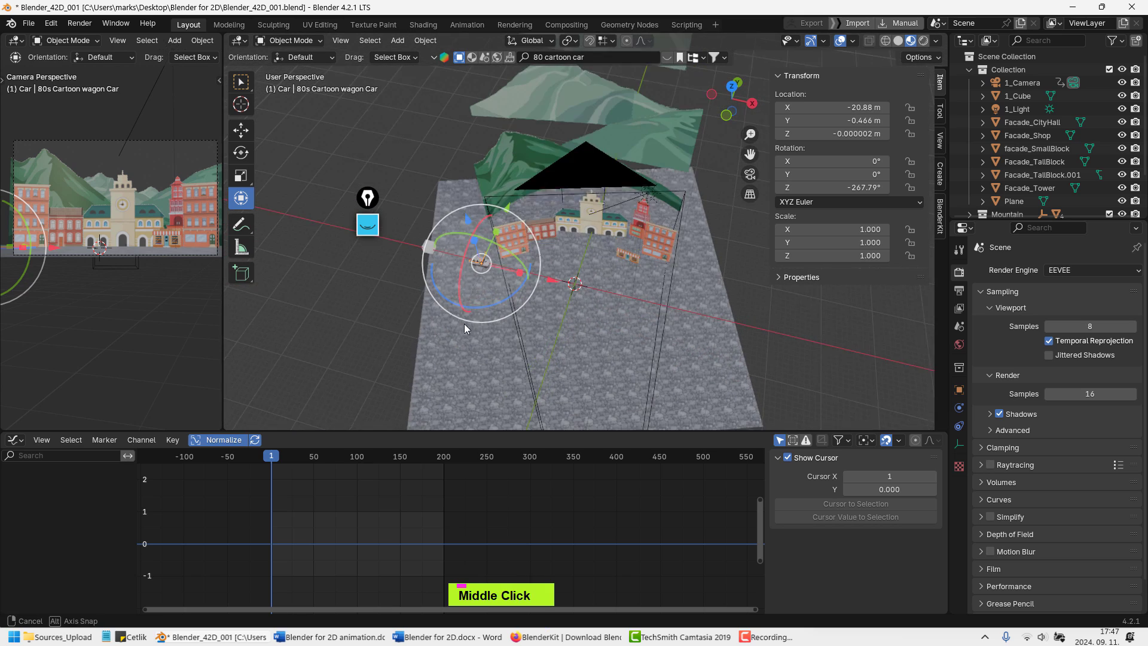
scroll(480, 267, up, 2)
shift+middle_drag(489, 266, 556, 276)
scroll(556, 276, up, 2)
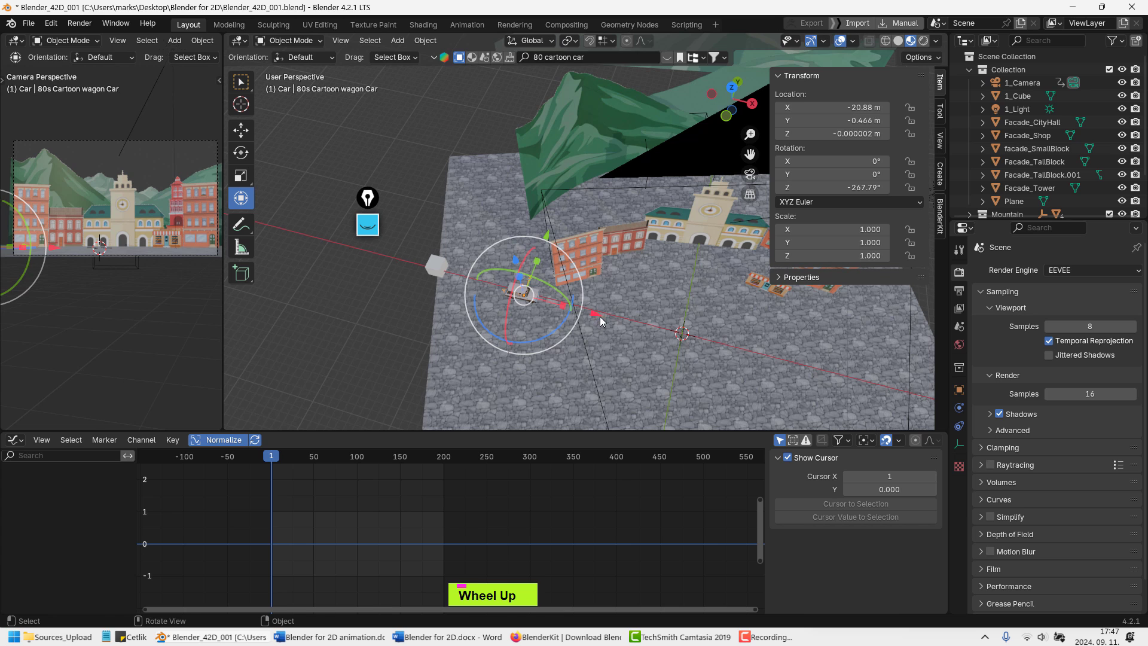
drag(596, 315, 614, 319)
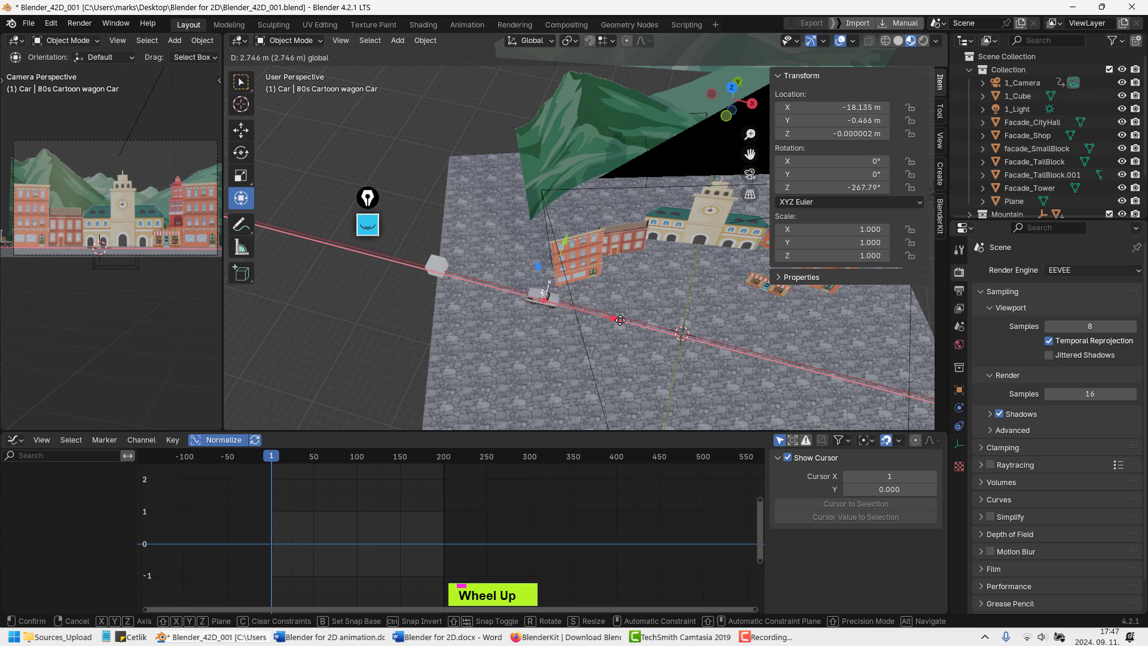
drag(617, 320, 617, 319)
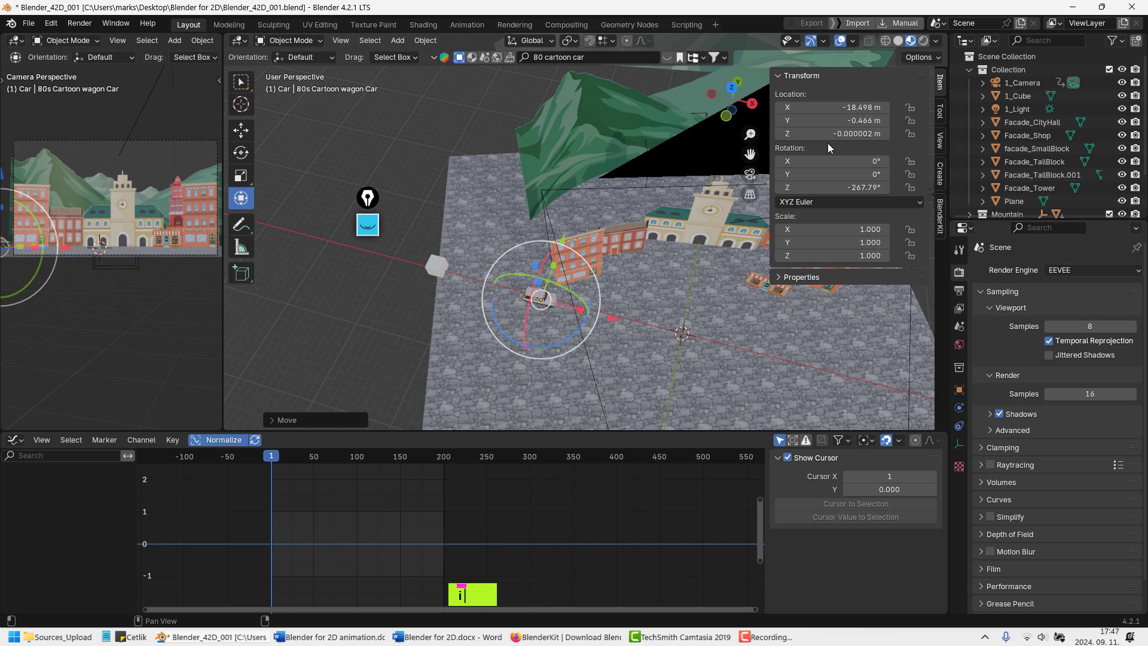
key(i)
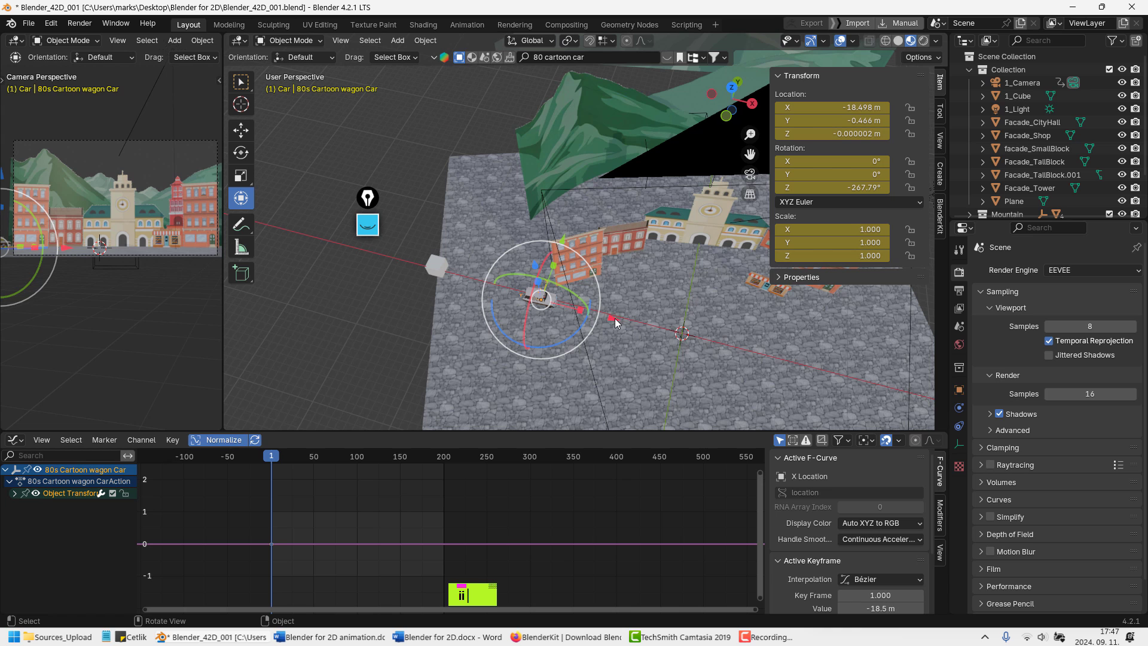
drag(270, 459, 444, 470)
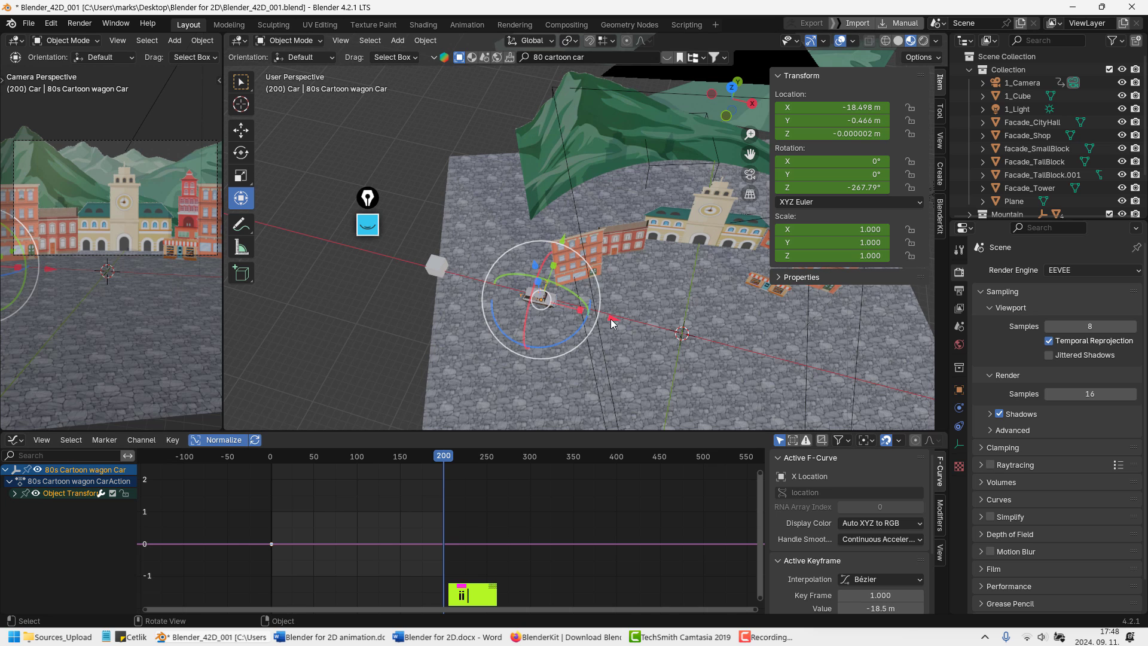
drag(611, 323, 731, 397)
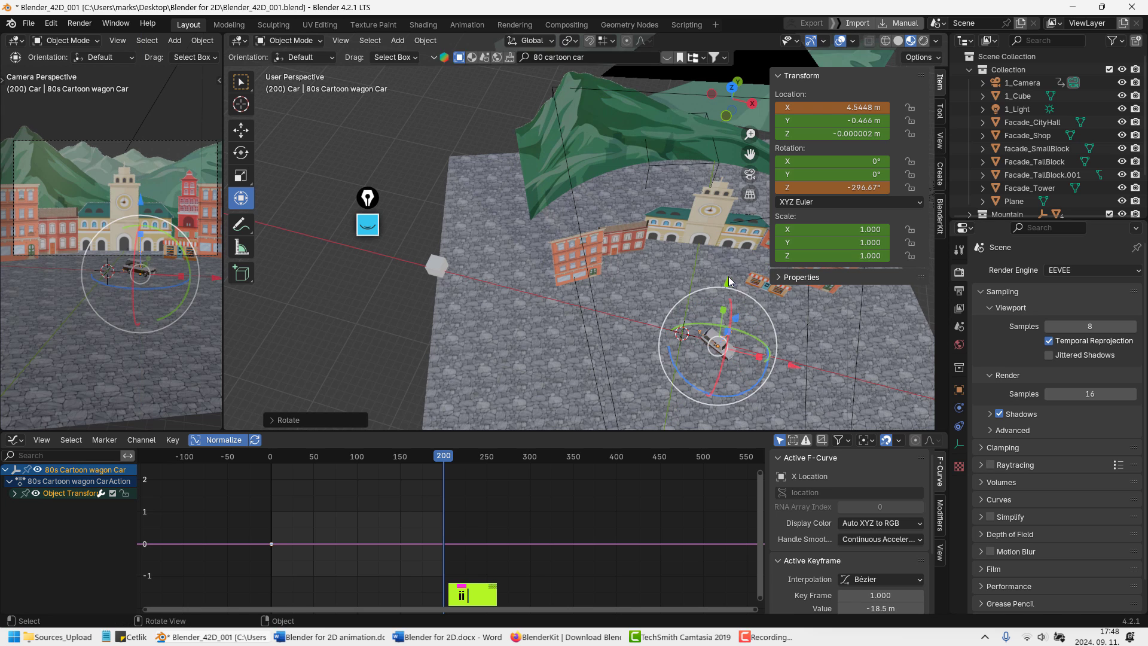
drag(729, 284, 723, 301)
At frame 200, move the car to X 4.9316 m, Y -1.5689 m, rotate it to Z -286.34° and insert a keyframe
drag(438, 458, 444, 465)
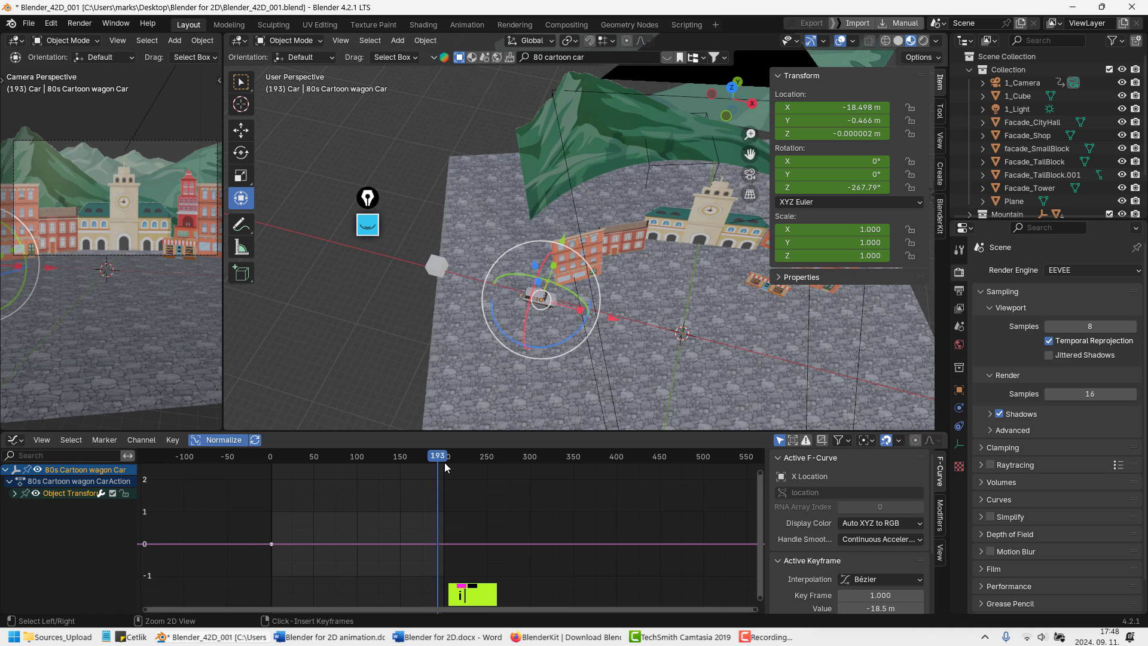
drag(615, 321, 747, 342)
double_click(748, 387)
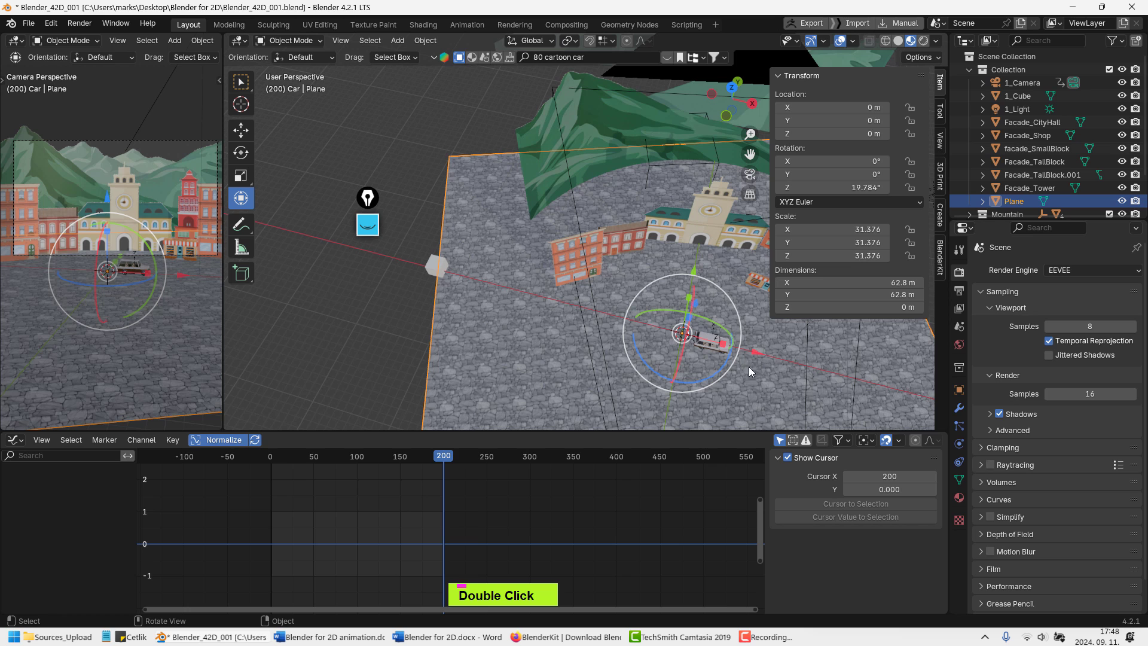
click(712, 339)
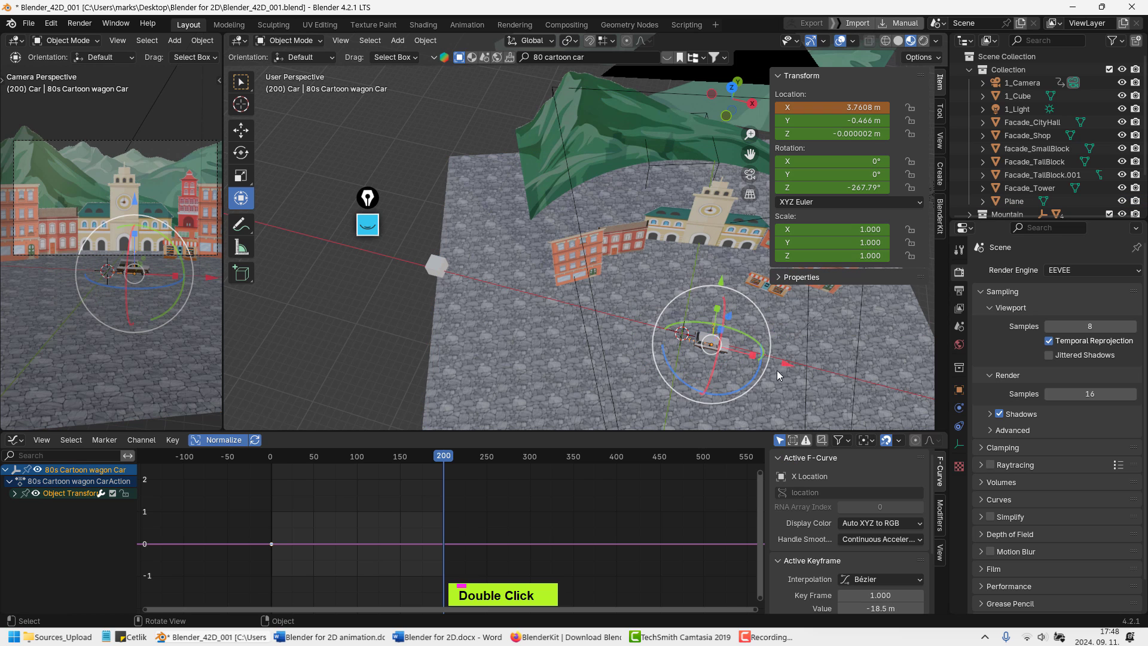
drag(789, 362, 746, 355)
drag(732, 285, 728, 298)
drag(740, 395, 748, 400)
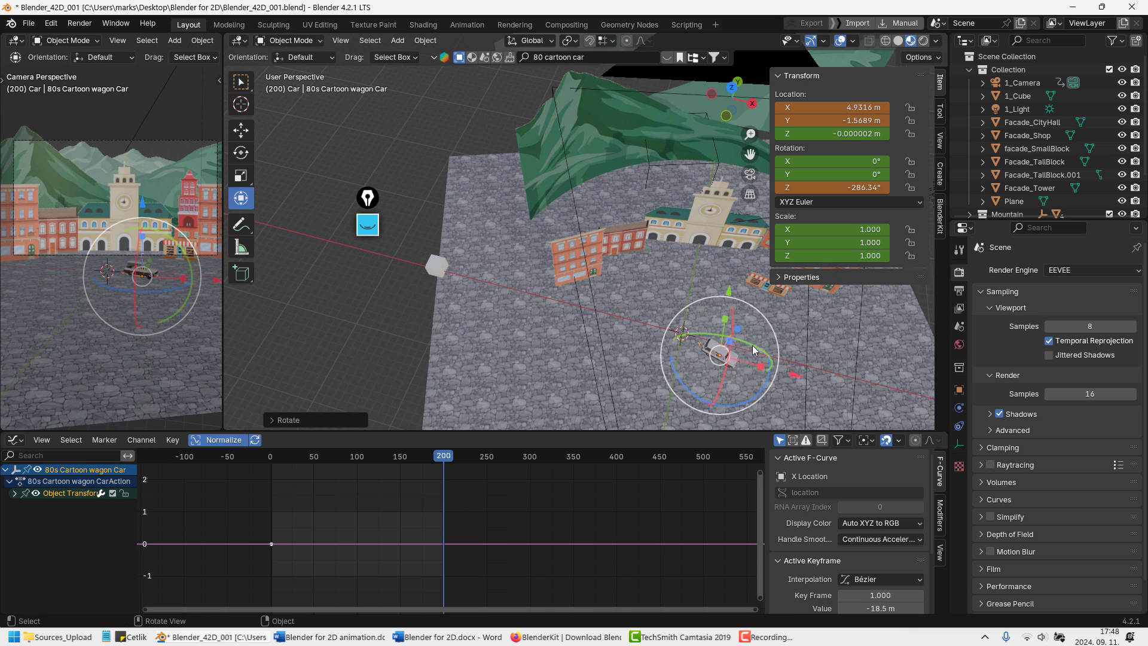
key(i)
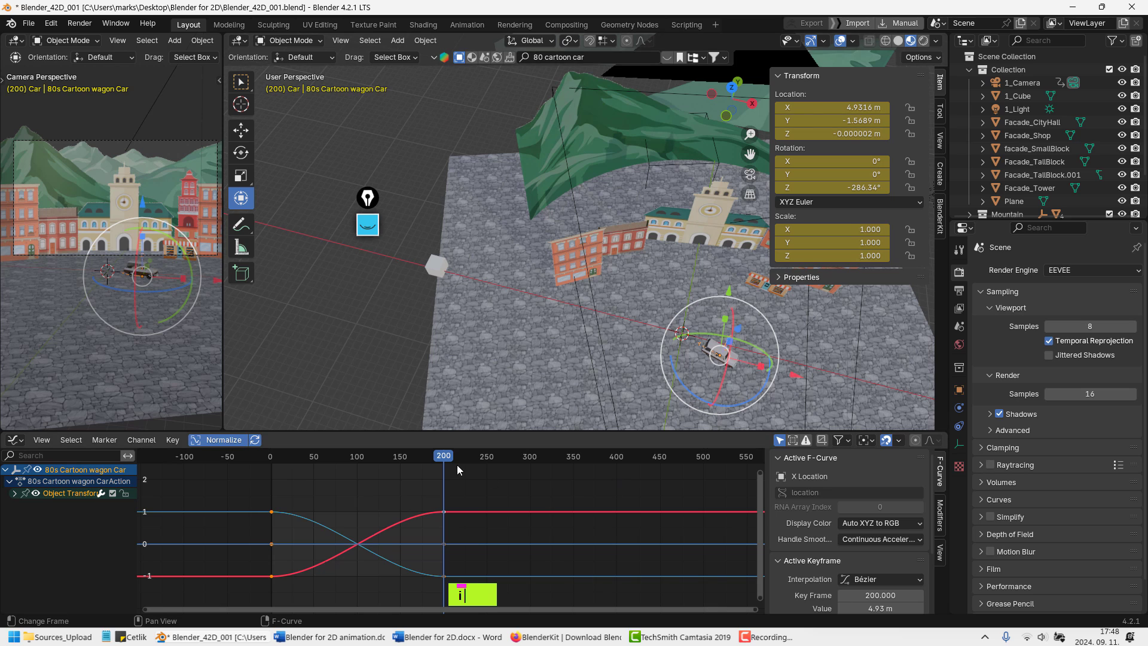
Set the handle type of all the car's keyframes to Vector and scrub the playhead back to frame 0
drag(234, 490, 507, 610)
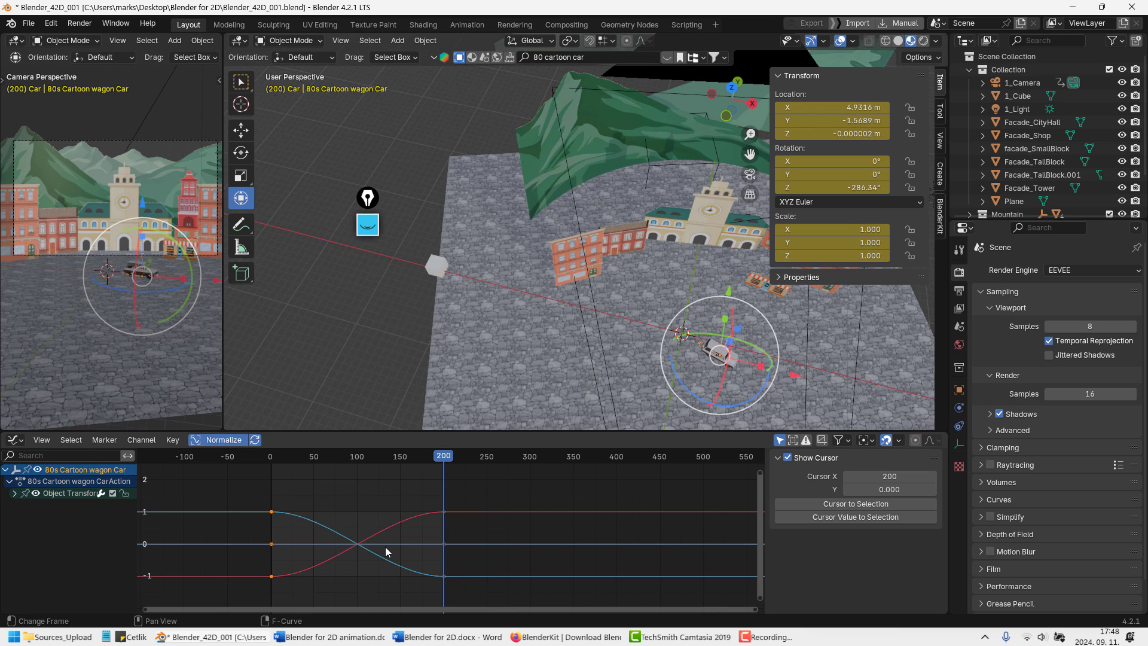
key(v)
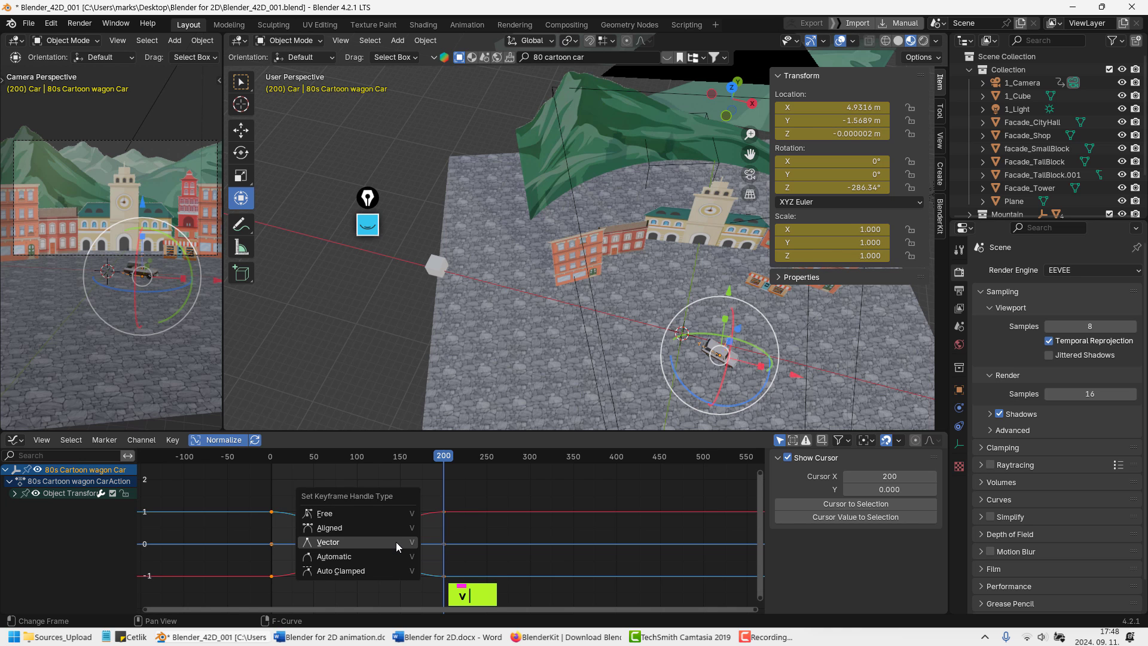
click(397, 543)
drag(439, 458, 272, 506)
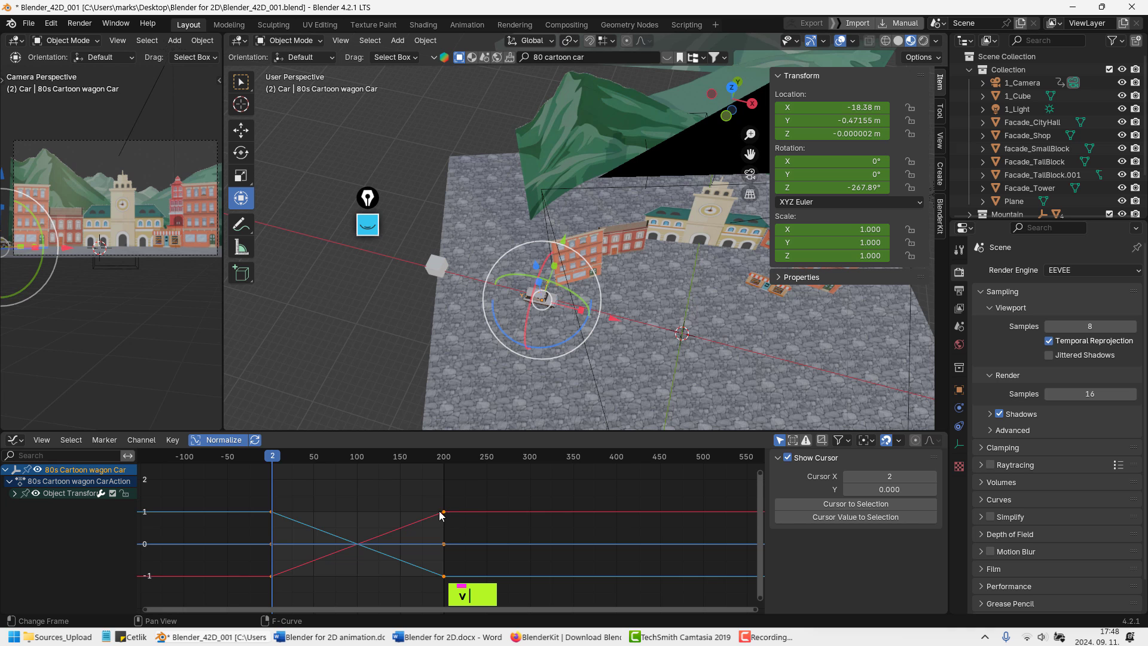
drag(274, 463, 271, 507)
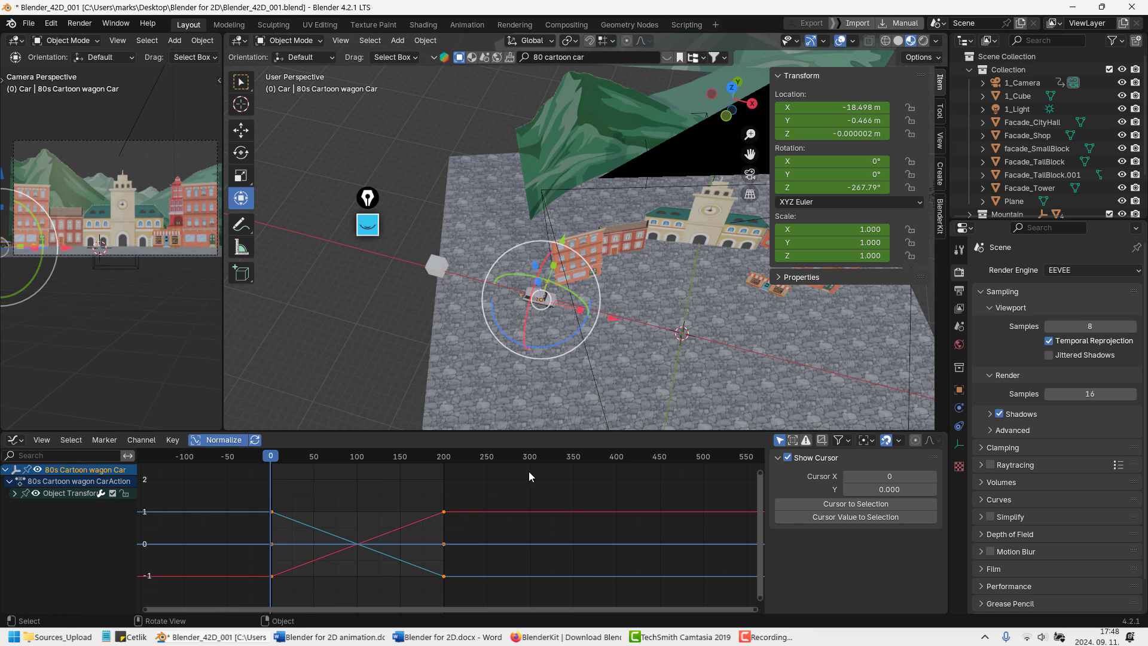
Expand the car's Object Transforms channels and examine the X Location curve
click(14, 493)
click(52, 516)
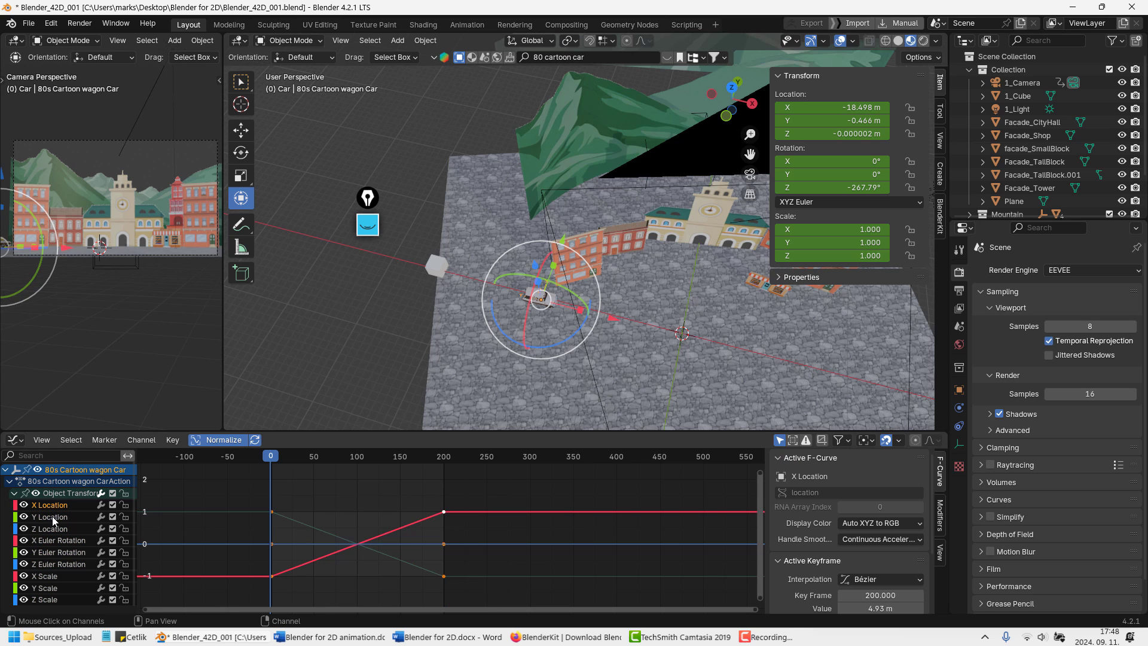
click(53, 505)
Play the car animation from the camera view, stop it and return the playhead to frame 1
key(KP_0)
key(shift+space)
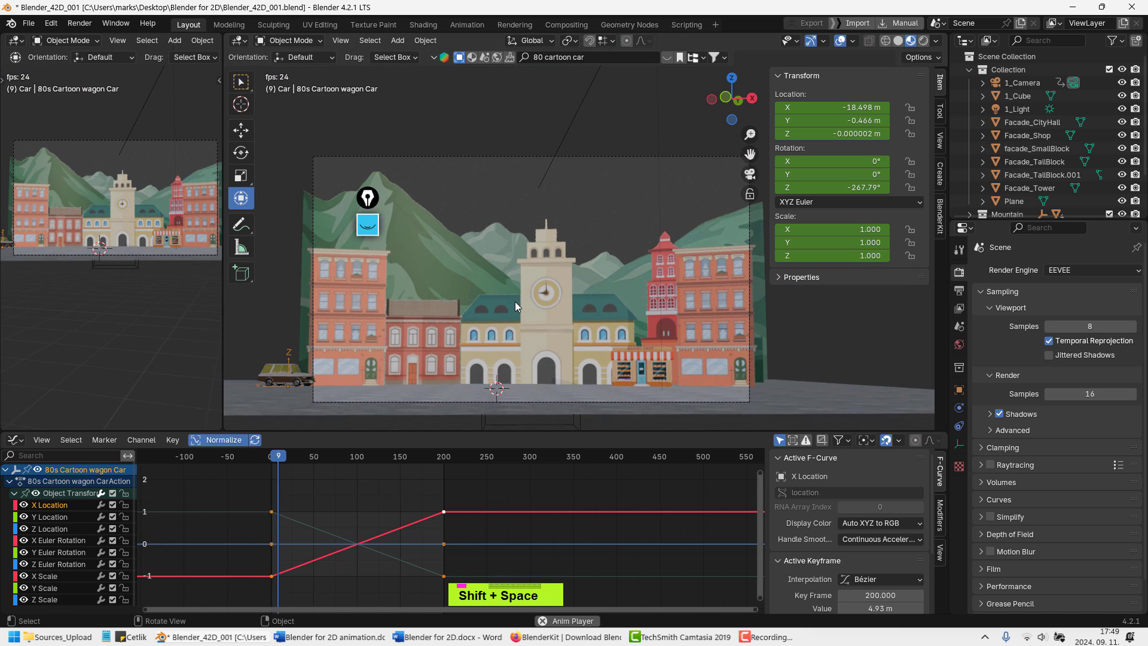
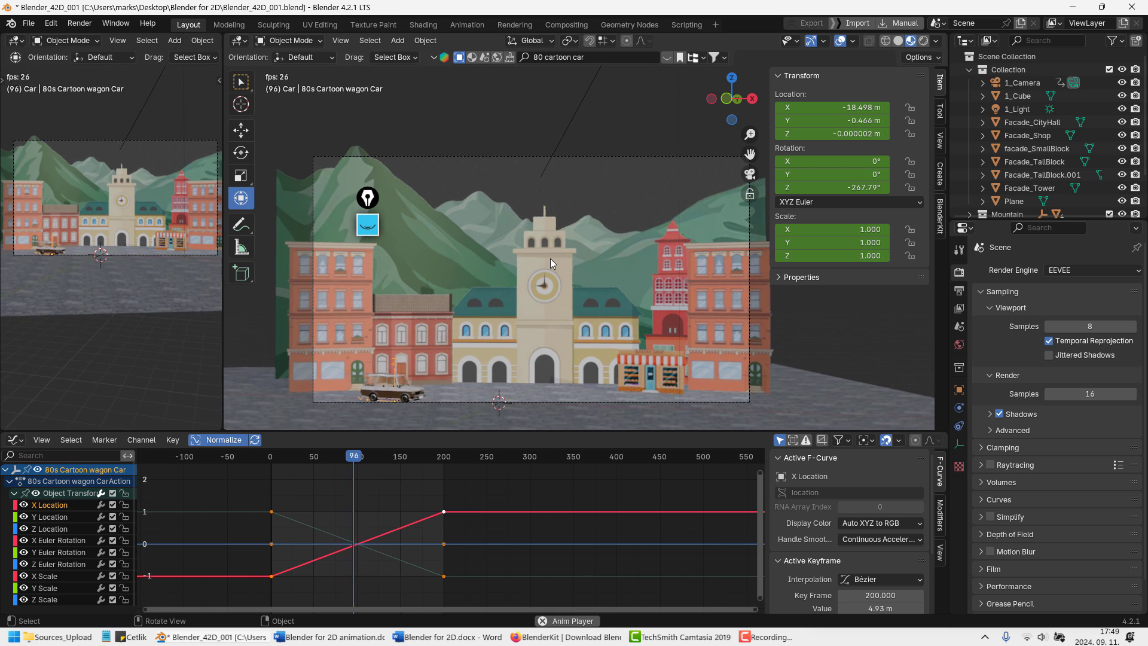
key(shift+space)
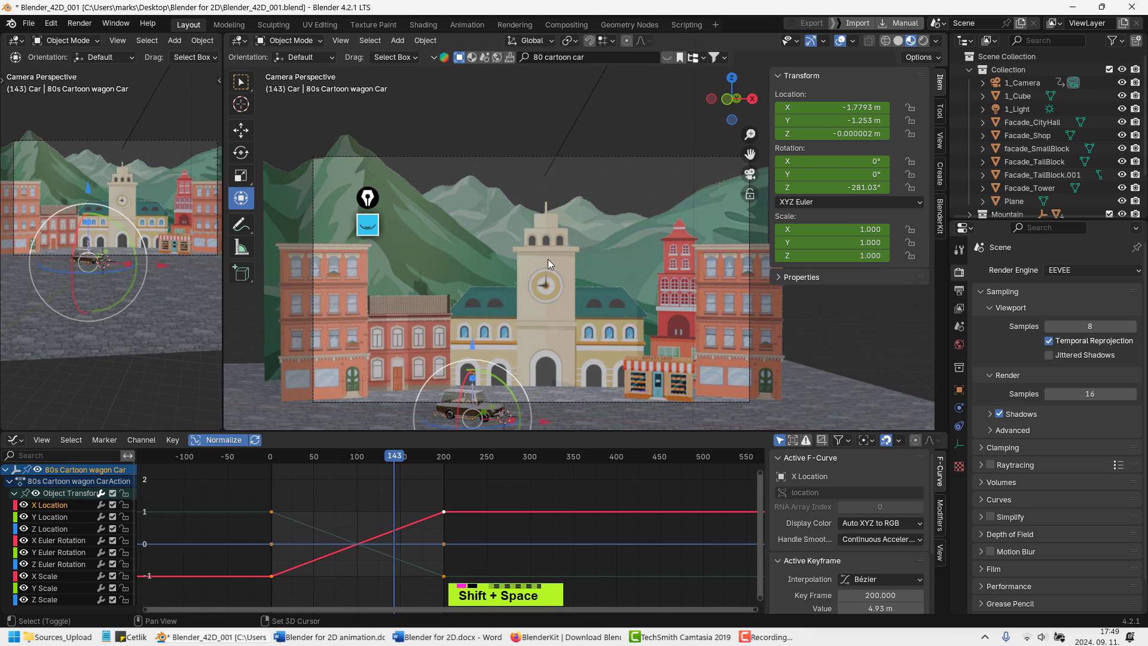
drag(392, 466, 272, 476)
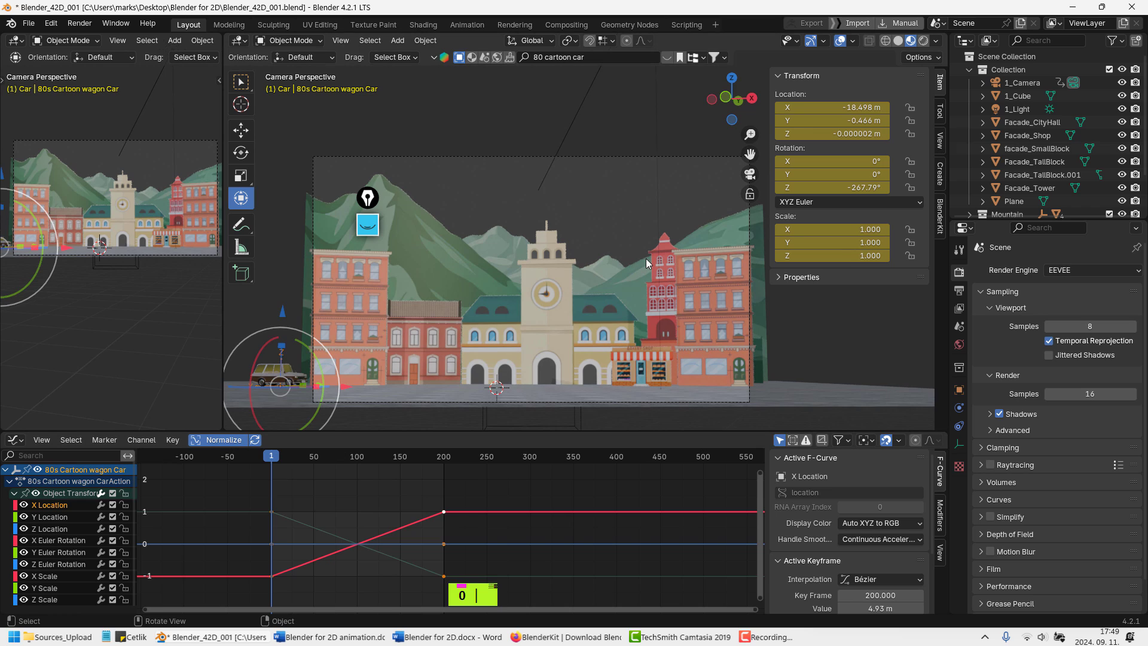
Deselect the car and start adding an image mesh plane, browsing to the GirlSequence folder
click(639, 207)
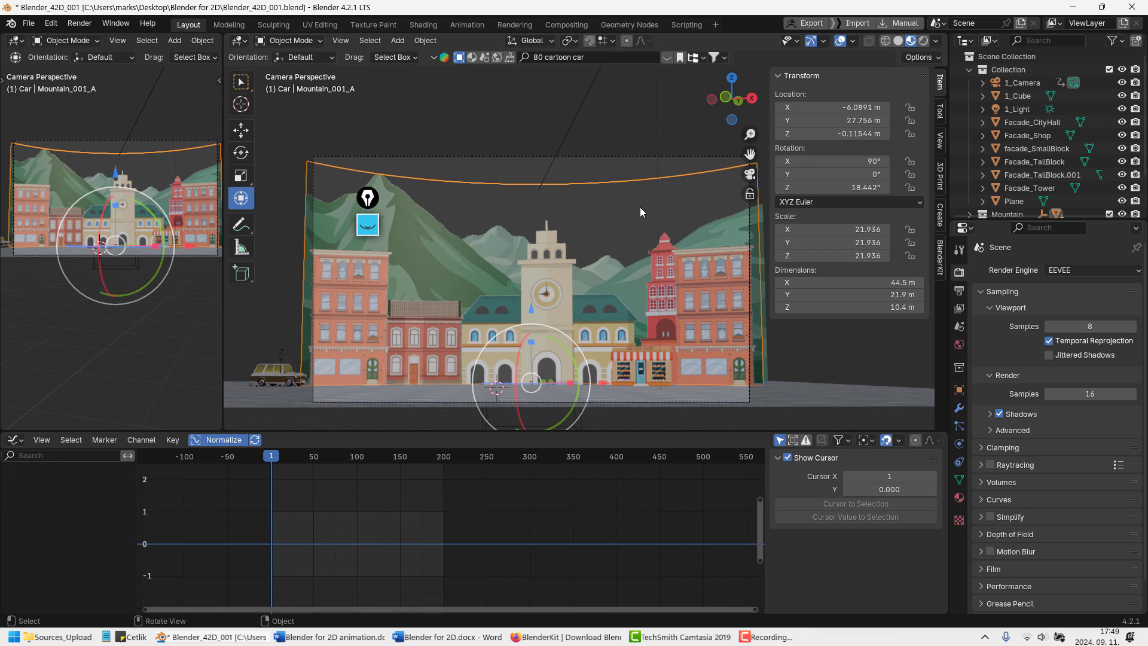
key(shift+a)
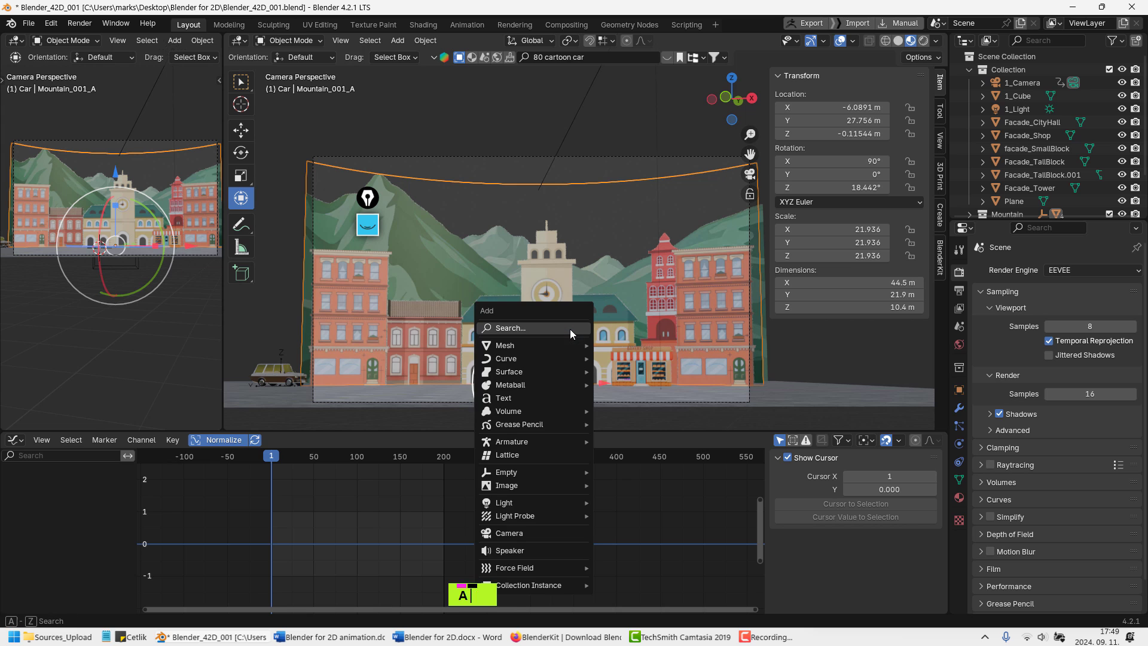
text(mesh)
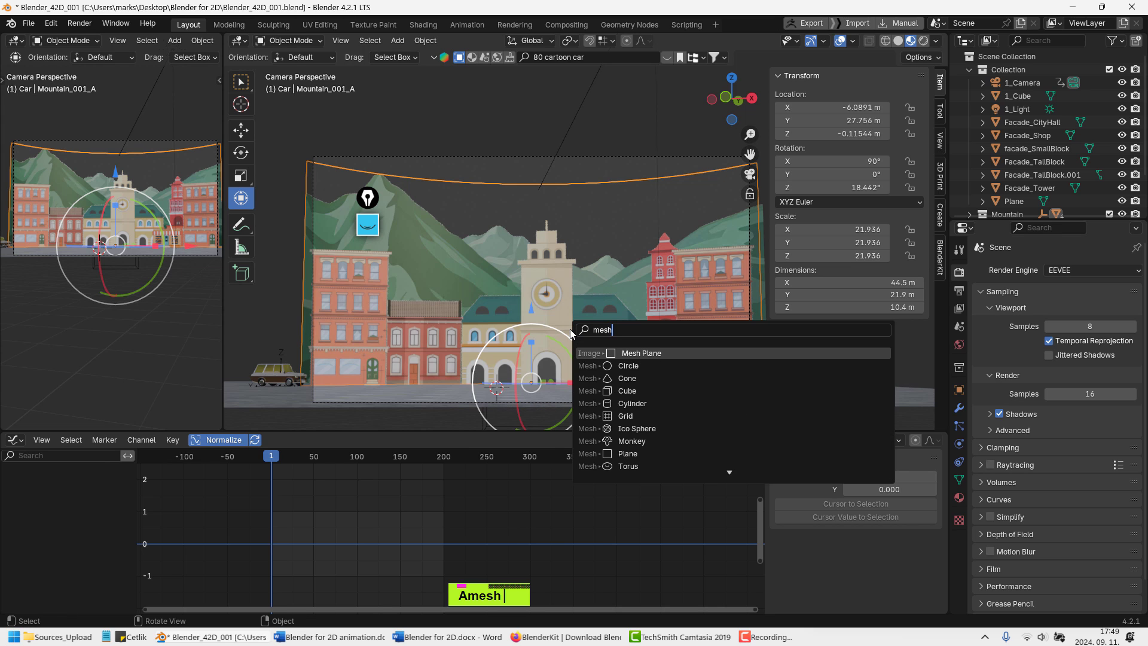
key(Return)
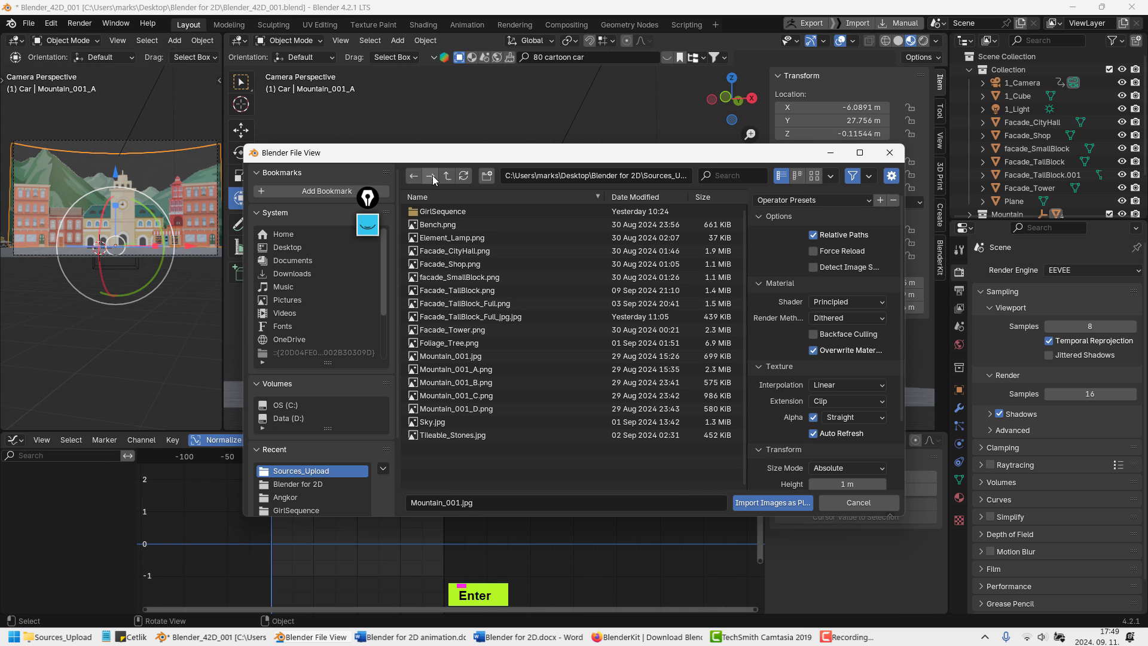
double_click(441, 211)
click(442, 211)
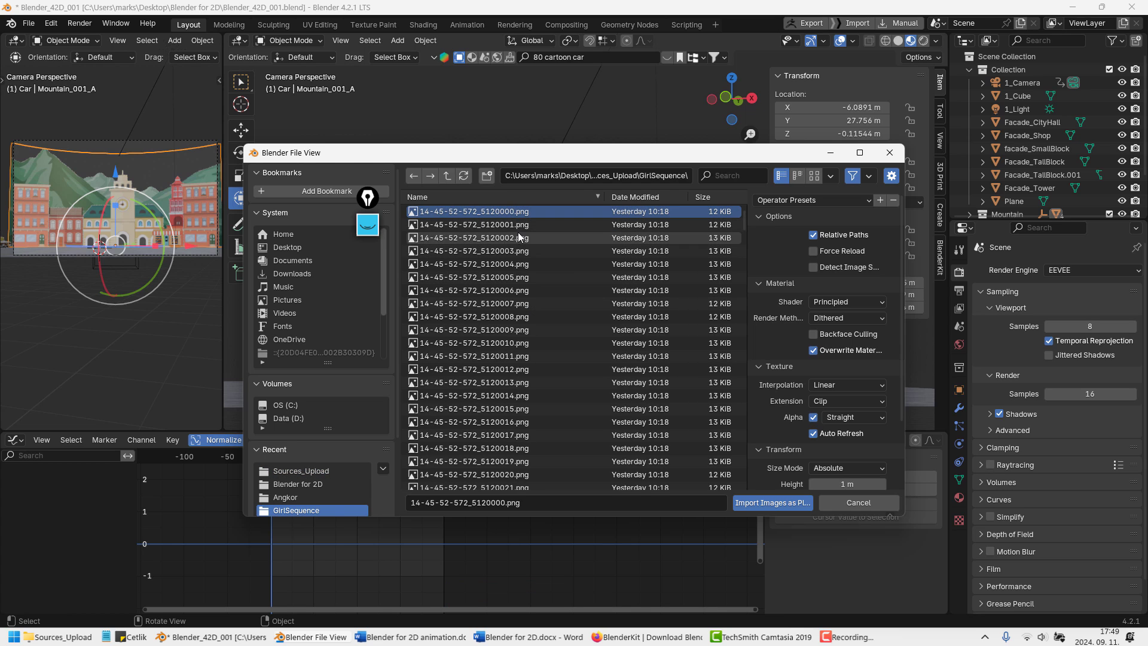
Set the import shader to Shadeless, enable image sequence detection and select all PNG files in the GirlSequence folder
mouse_move(509, 217)
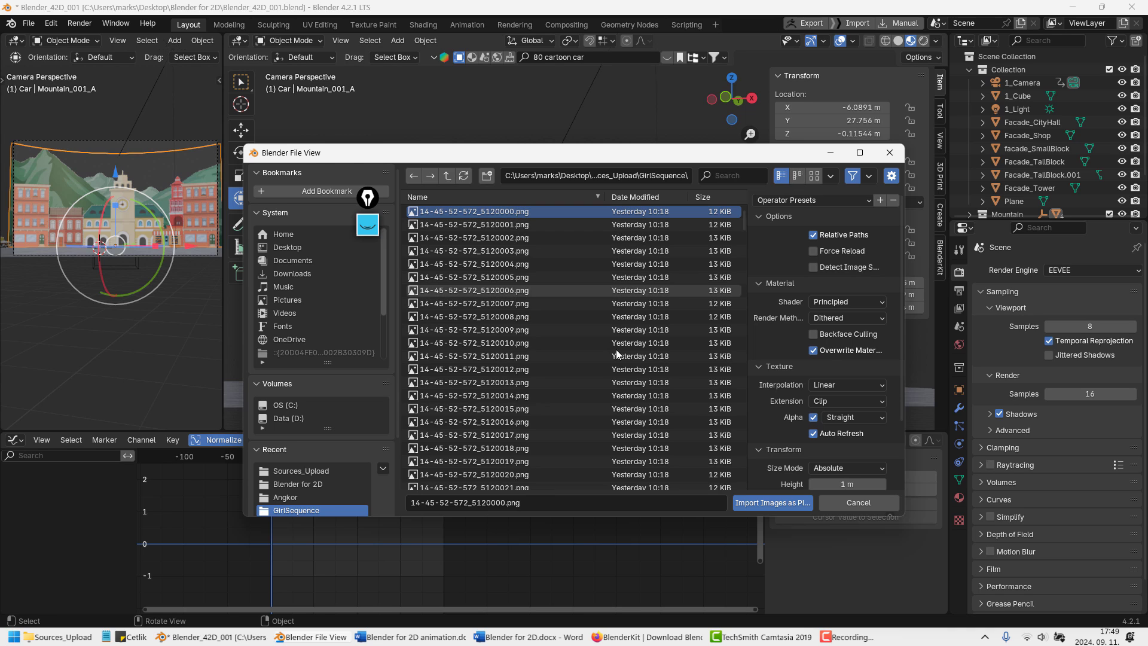
click(826, 302)
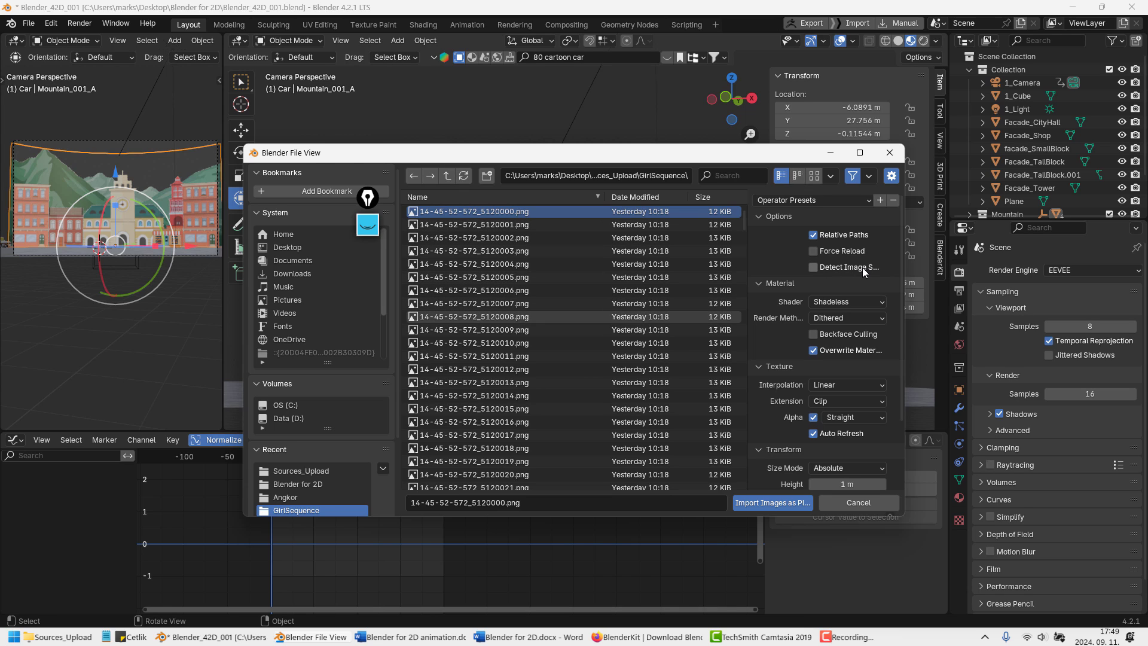
click(813, 267)
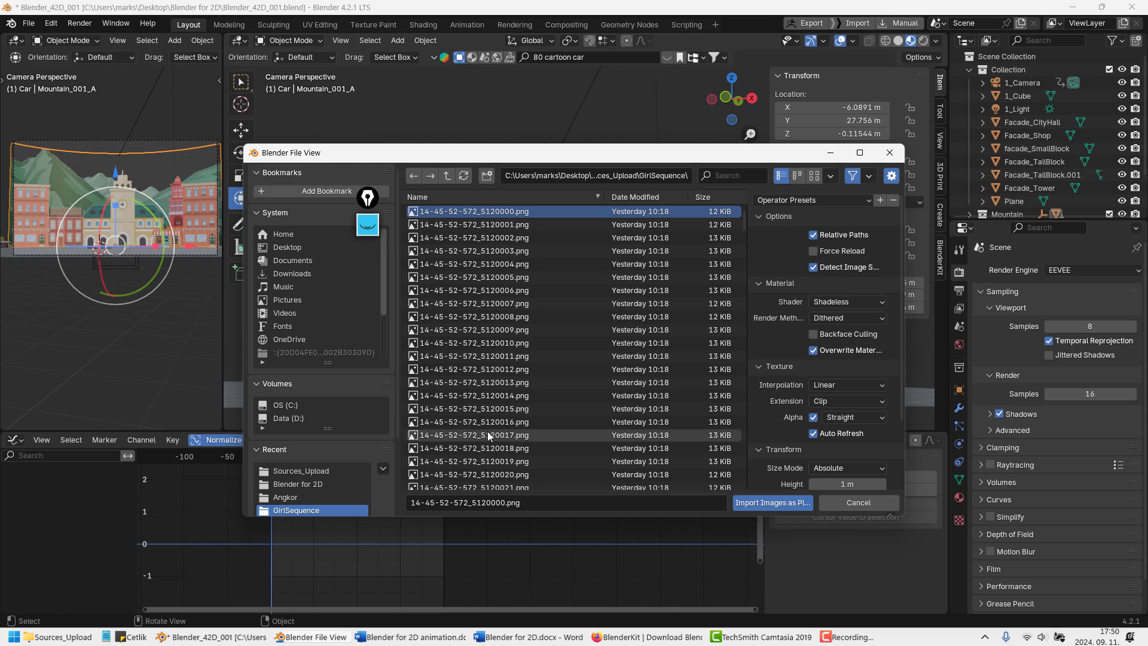
key(a)
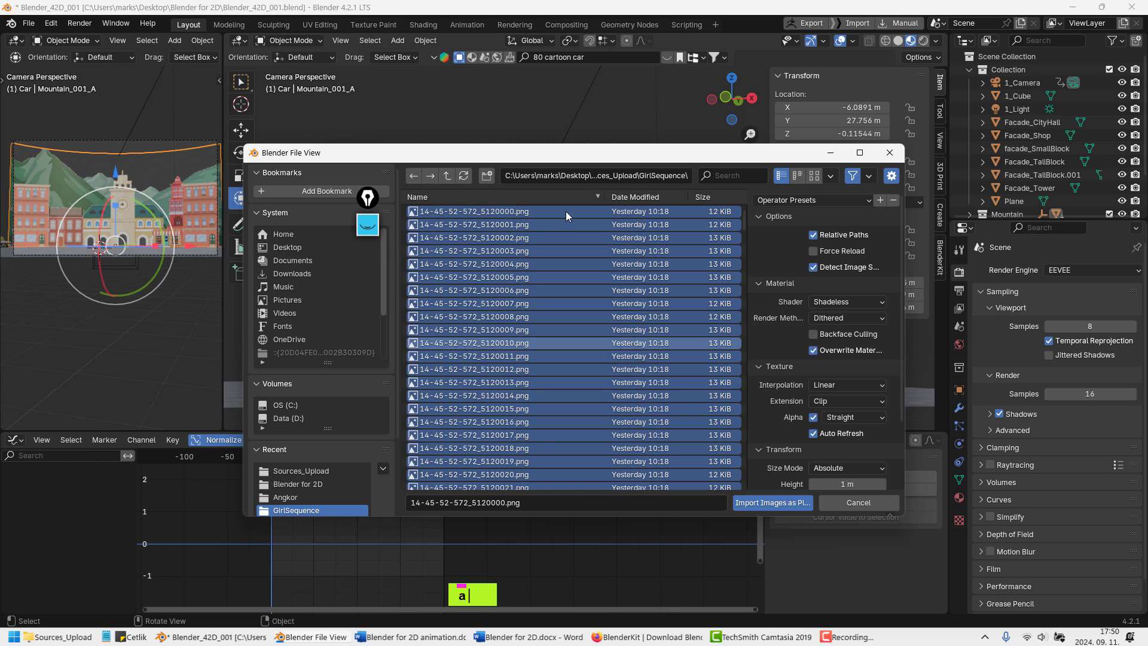
Import the selected girl PNG files as a single image-sequence plane
drag(597, 152, 551, 130)
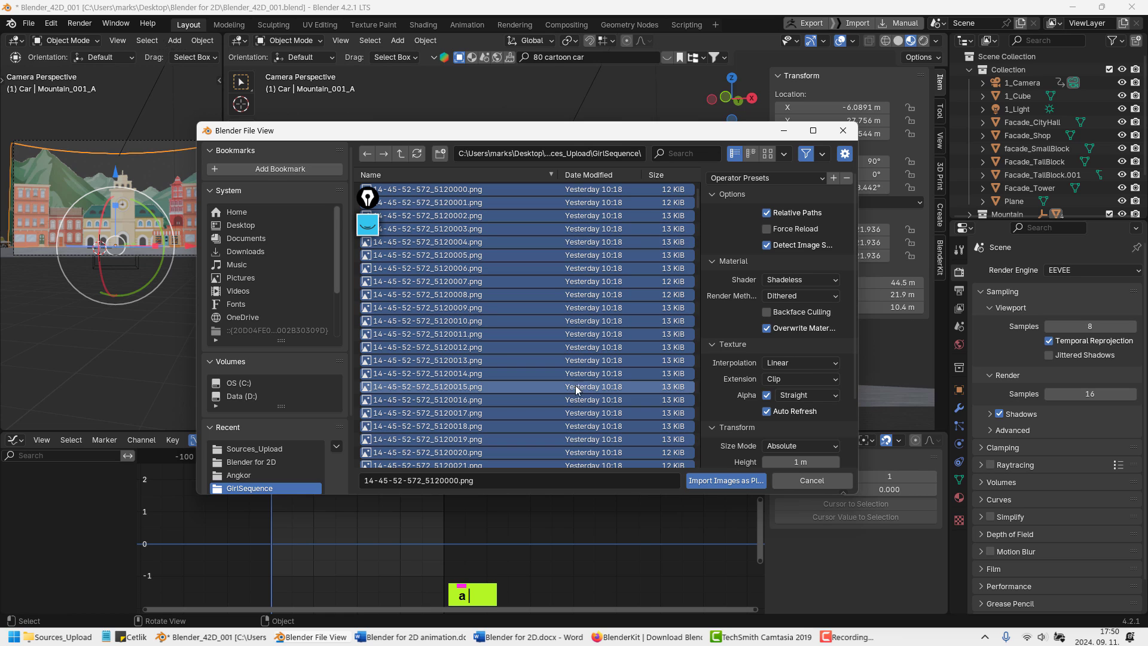
click(719, 482)
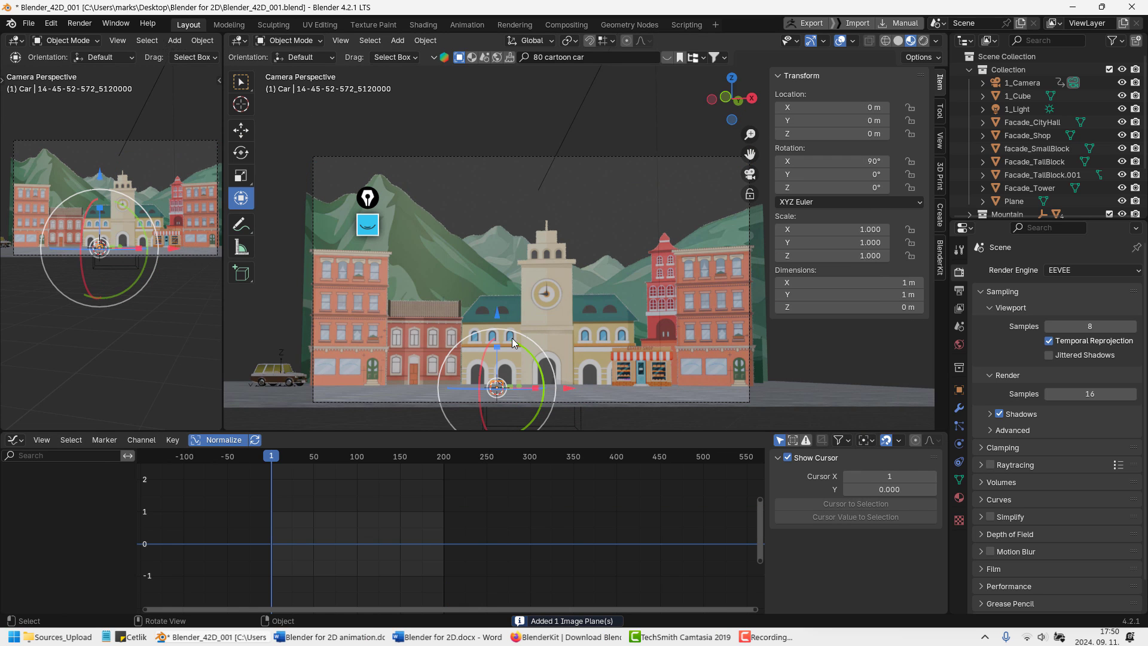
key(KP_Decimal)
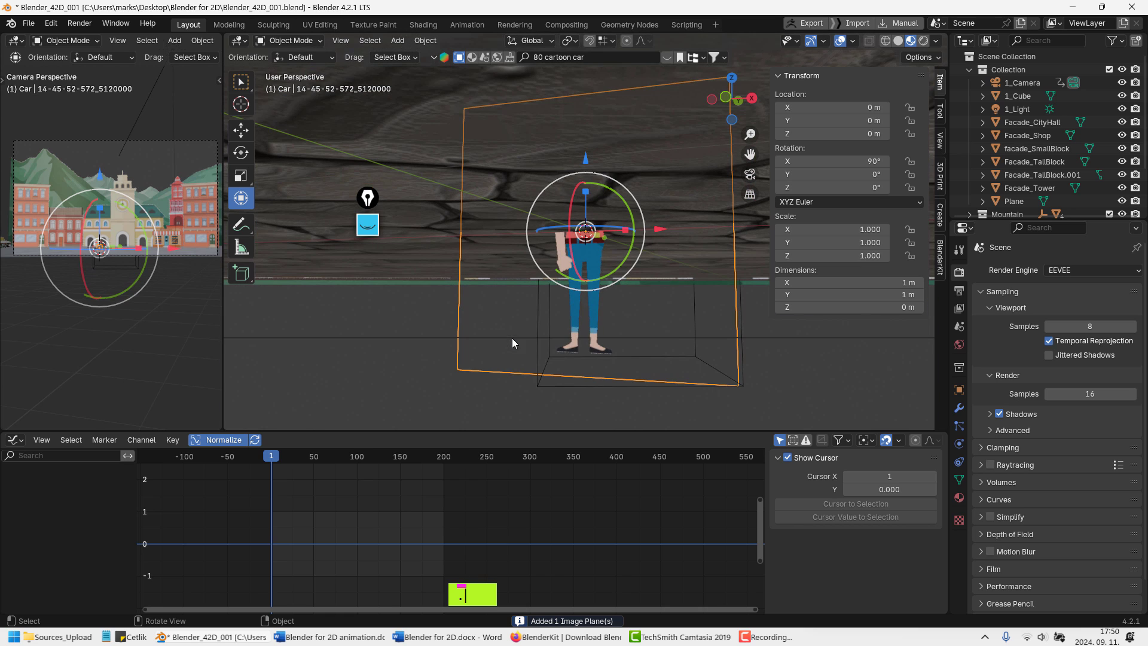
middle_drag(597, 322, 597, 349)
scroll(587, 330, down, 2)
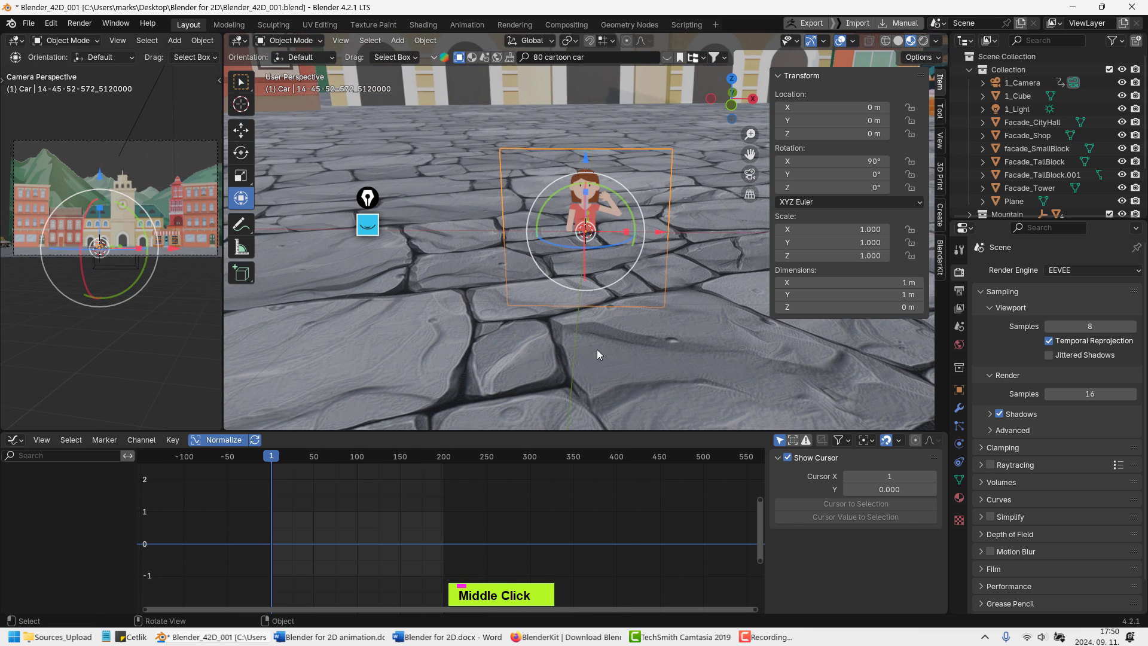
Raise the girl plane to about 0.41 m on Z and scale it up uniformly to about 1.44
key(KP_1)
scroll(530, 212, down, 1)
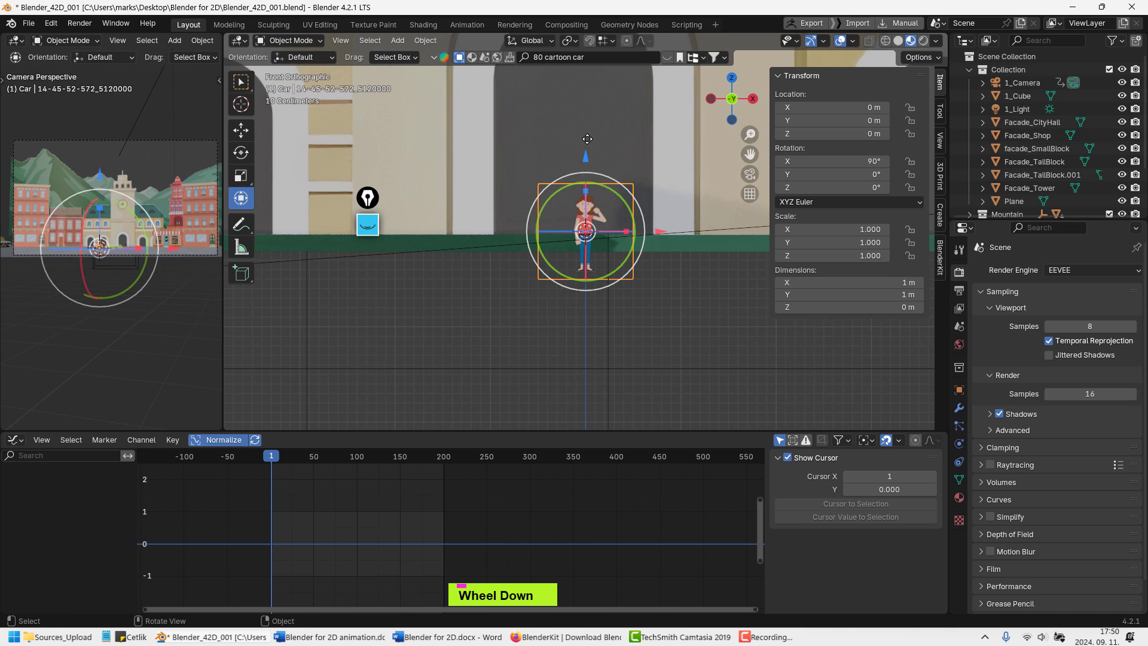
drag(586, 154, 586, 116)
scroll(596, 148, down, 3)
shift+middle_drag(592, 204, 558, 245)
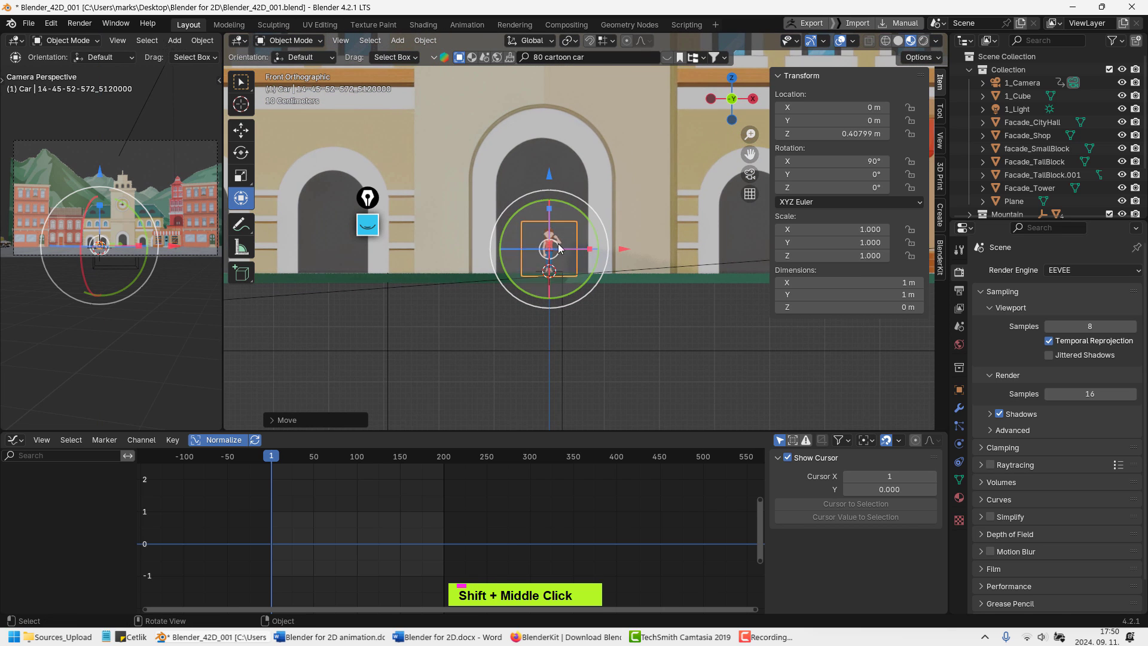
scroll(565, 258, up, 1)
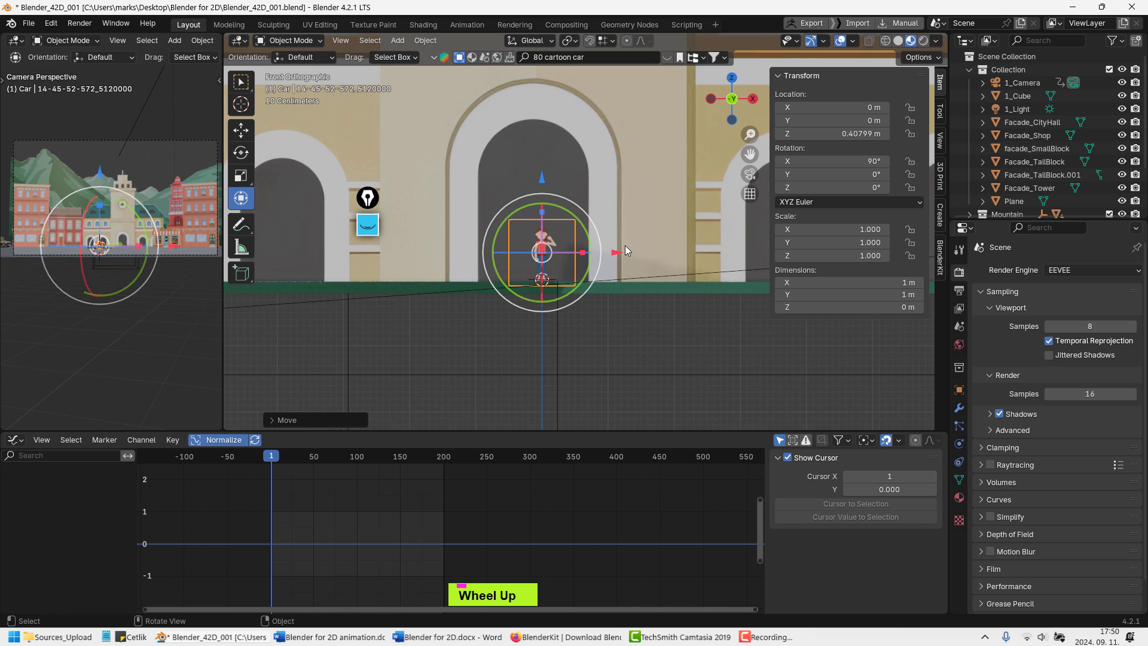
key(s)
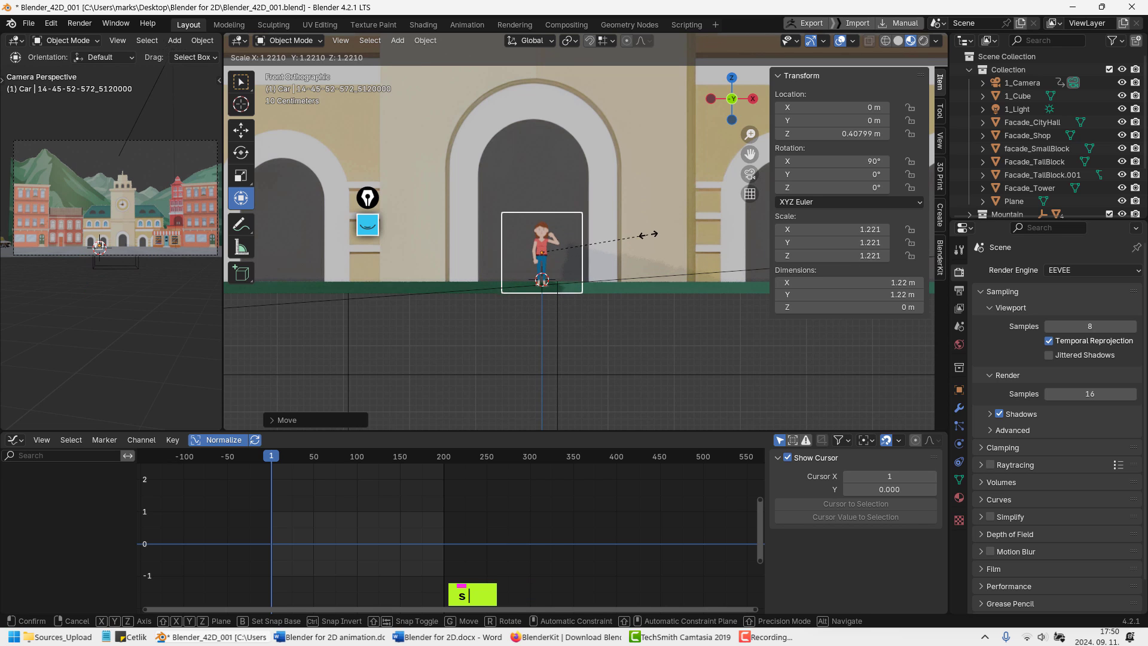
click(669, 232)
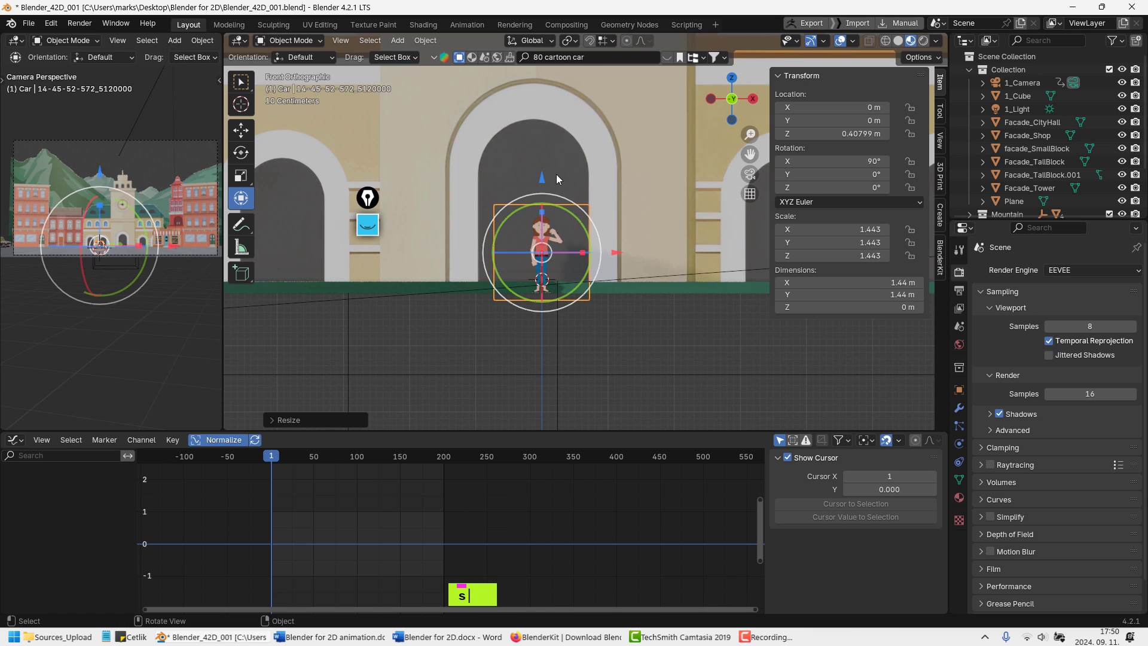
Raise the girl plane to about 0.65 m on Z and enlarge it uniformly to a scale of about 1.83
drag(541, 175, 542, 161)
key(s)
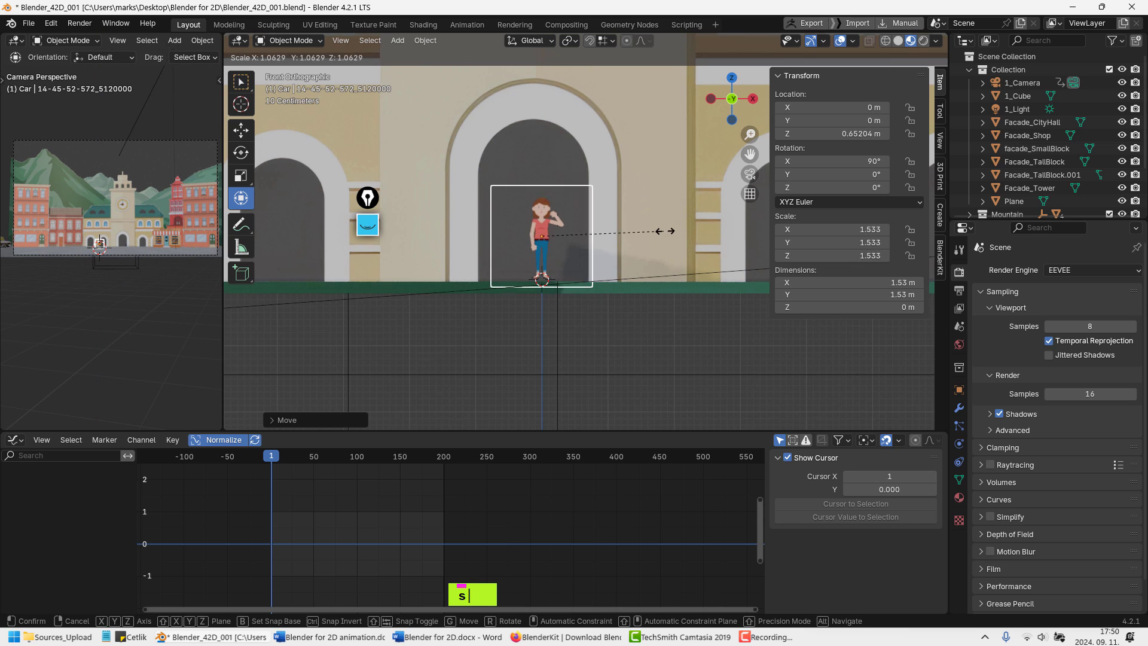
click(669, 228)
scroll(615, 243, down, 3)
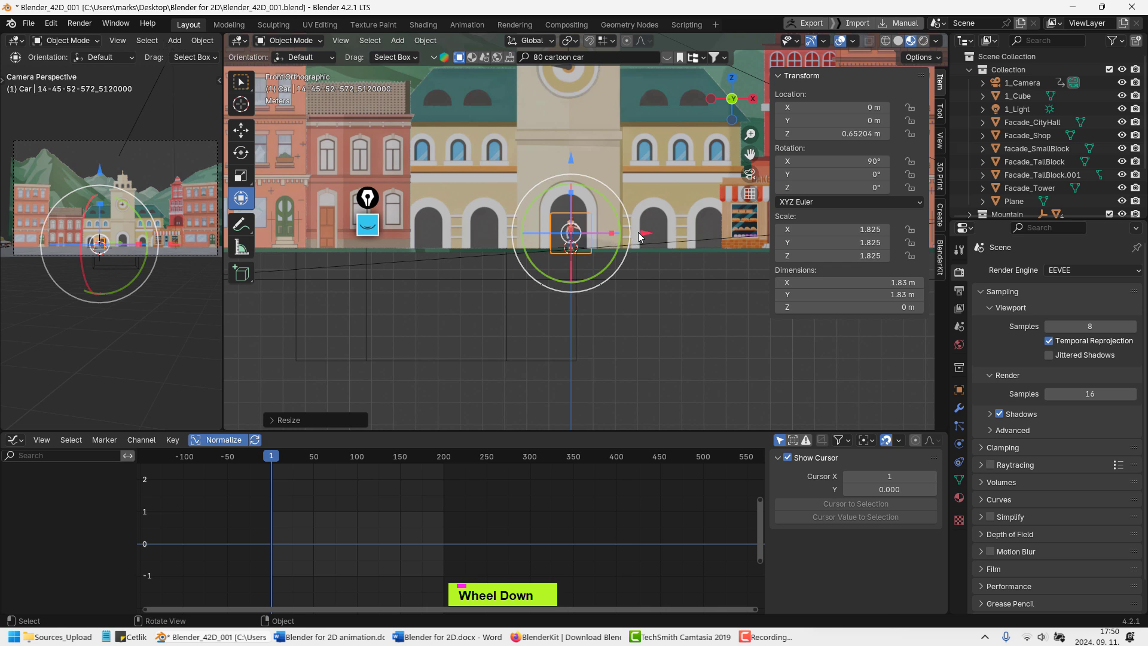
Shift the girl plane to about X 0.79 m and lift it to about Z 0.77 m so her feet meet the ground
drag(645, 233, 568, 239)
scroll(281, 227, up, 1)
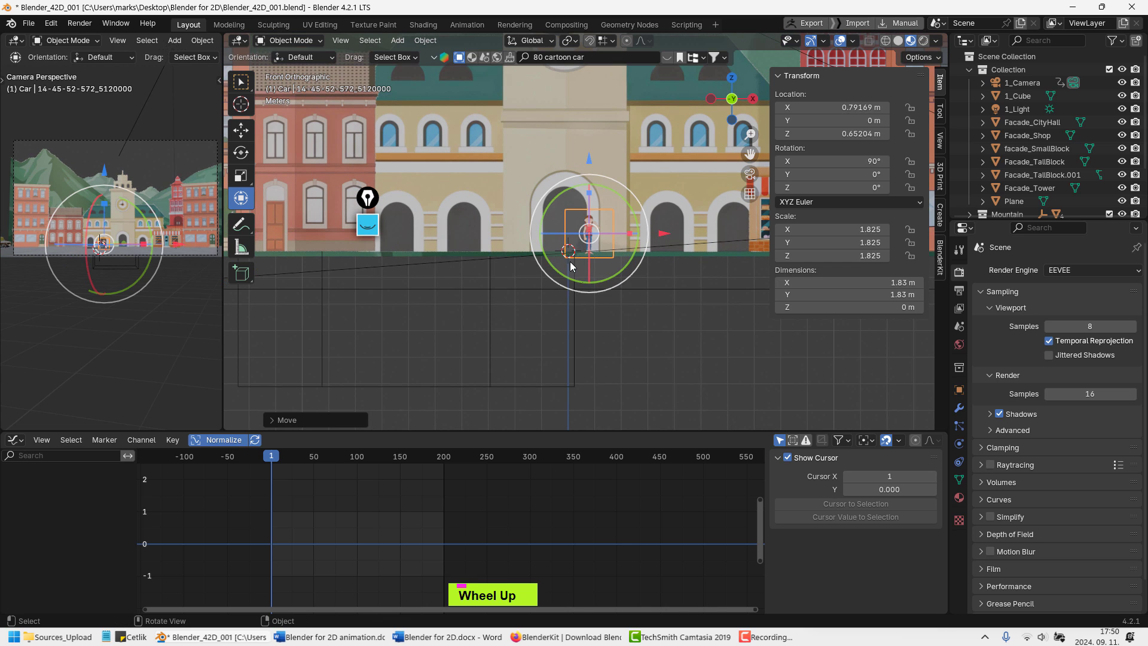
scroll(583, 252, up, 3)
middle_drag(621, 335, 622, 321)
scroll(622, 321, up, 1)
drag(598, 162, 608, 154)
middle_drag(593, 215, 577, 283)
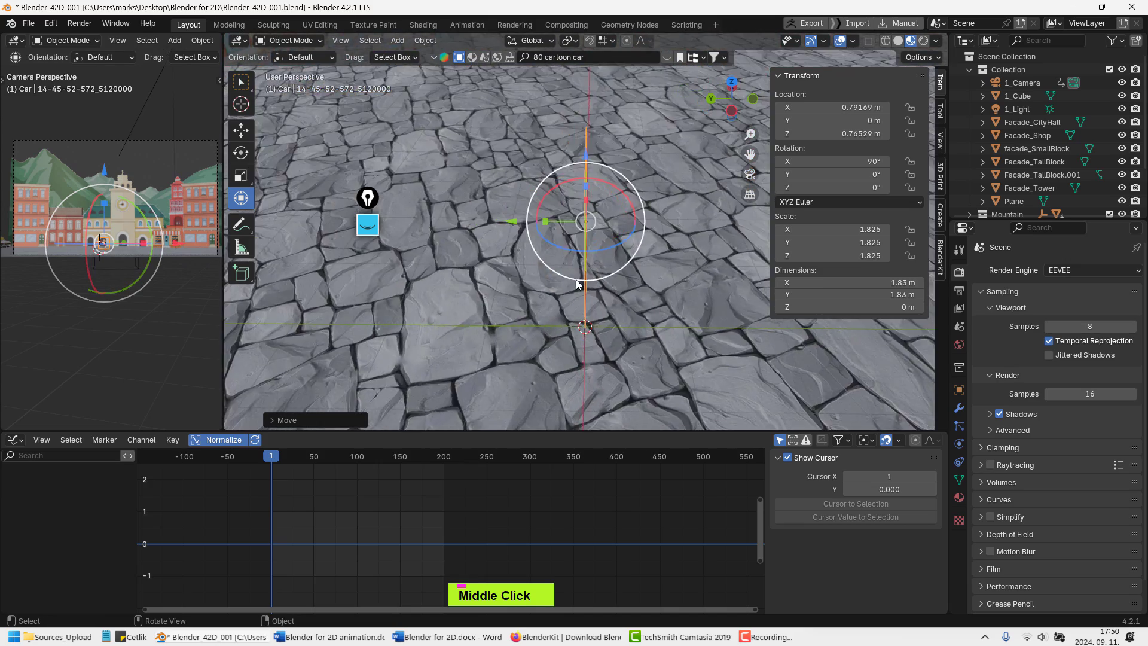
Move the girl plane into the foreground toward the camera, to about X 14.1 m and Y -27.4 m
scroll(577, 283, down, 8)
shift+middle_drag(508, 239, 469, 268)
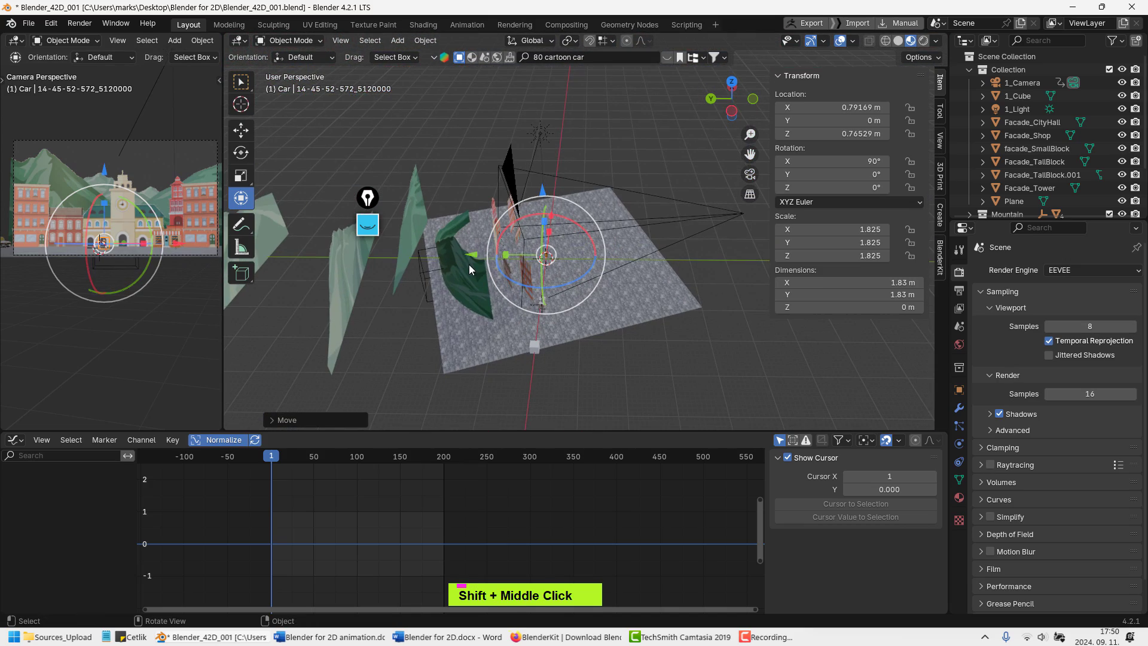
drag(472, 256, 542, 255)
middle_drag(604, 257, 598, 298)
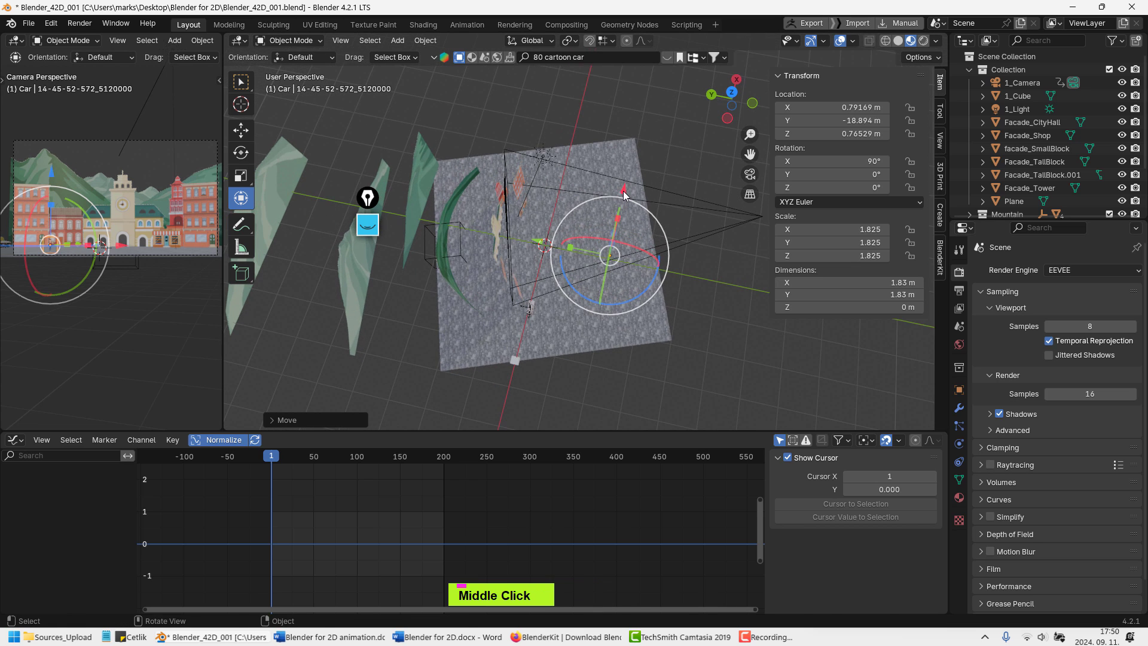
mouse_move(627, 181)
mouse_down()
mouse_move(634, 139)
mouse_move(620, 169)
mouse_up()
drag(551, 206, 589, 209)
drag(587, 208, 578, 207)
Set the playhead to frame 2 and reposition the girl plane at about X 12.6 m and Y -23.3 m
mouse_move(280, 457)
mouse_down()
mouse_move(261, 455)
mouse_move(275, 457)
mouse_move(267, 465)
mouse_up()
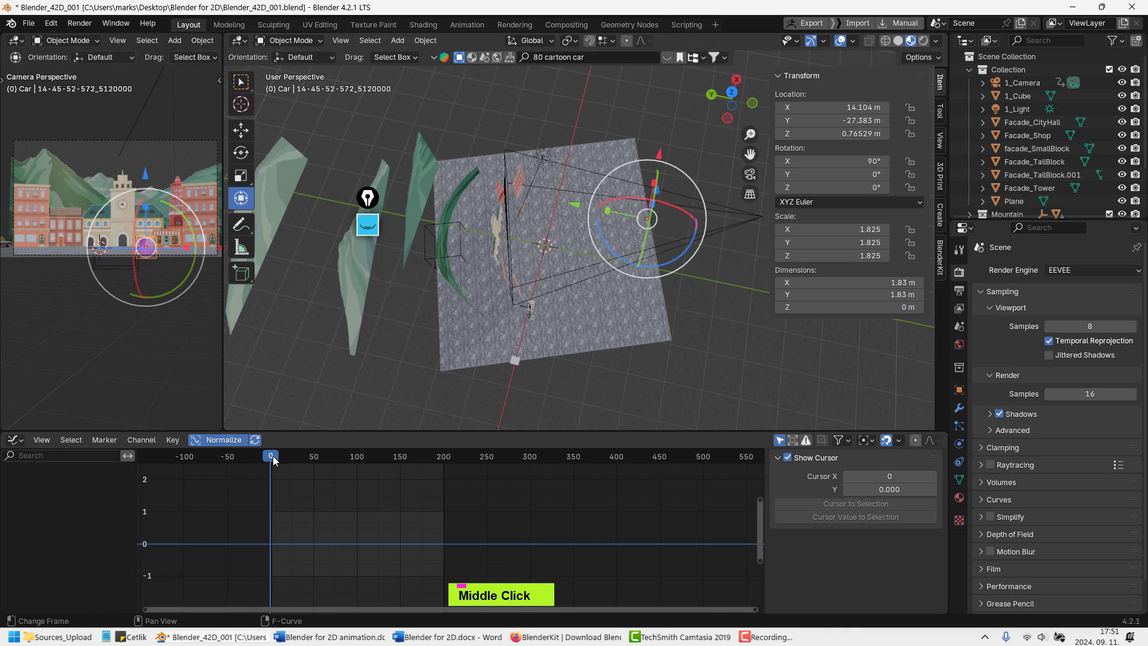
mouse_move(271, 457)
mouse_down()
mouse_move(405, 465)
mouse_move(271, 464)
mouse_up()
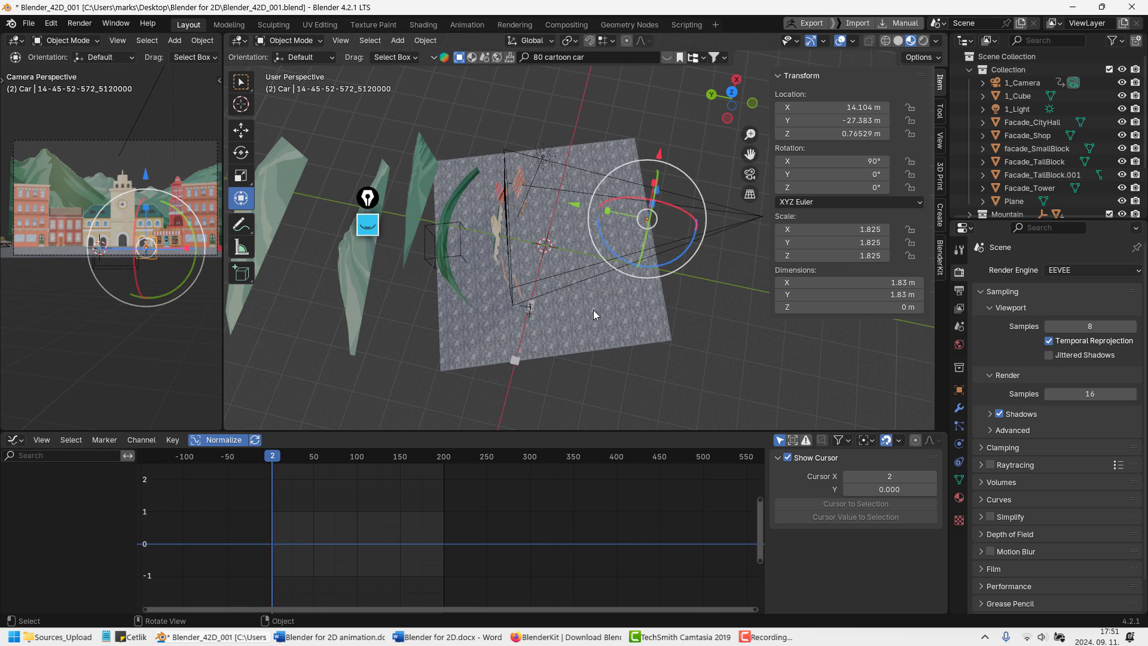
drag(575, 205, 740, 297)
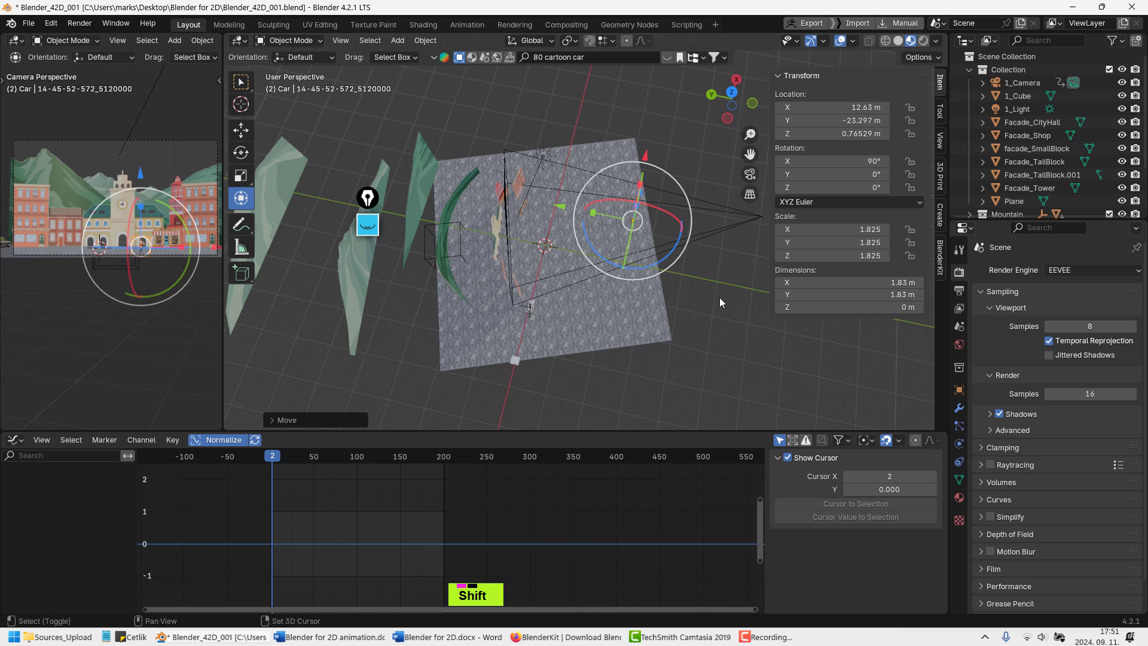
shift+middle_drag(719, 296, 671, 256)
Select the camera and add Foliage_Tree.png from the Sources_Upload folder as an image mesh plane
click(690, 239)
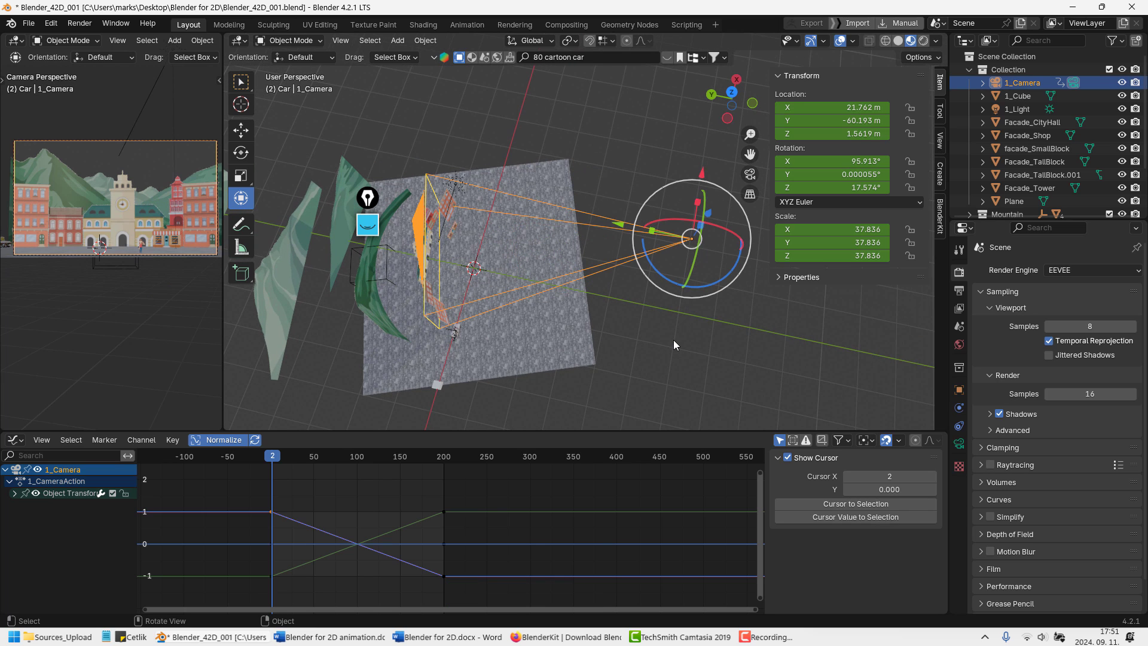
middle_drag(673, 339, 637, 238)
scroll(657, 311, up, 2)
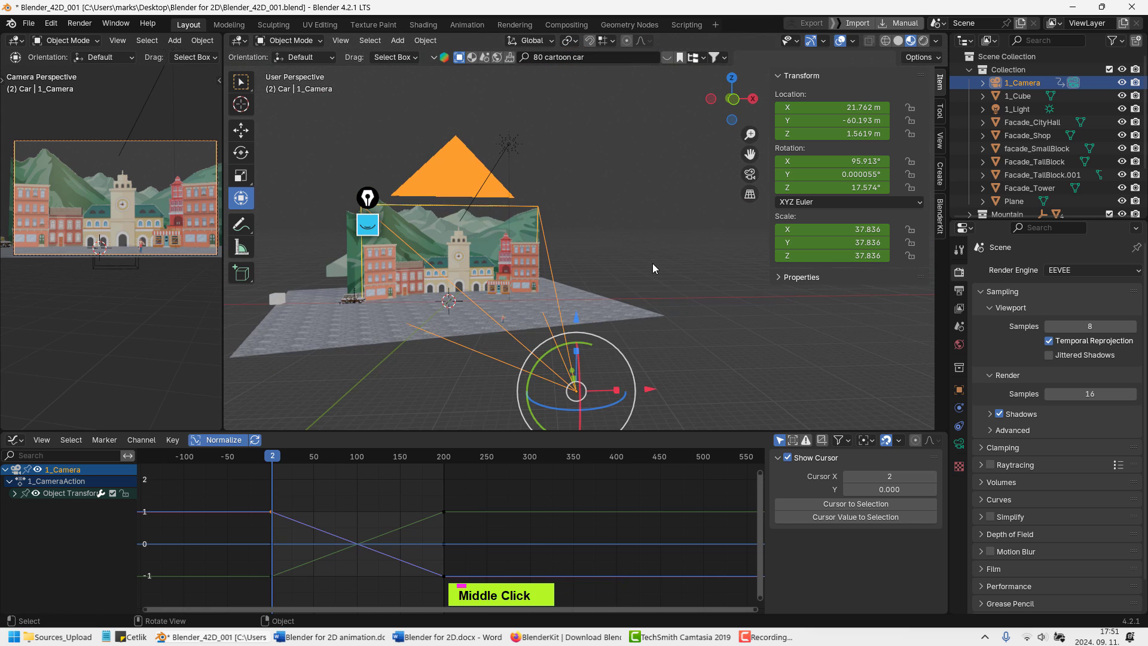
key(shift+a)
text(mesh)
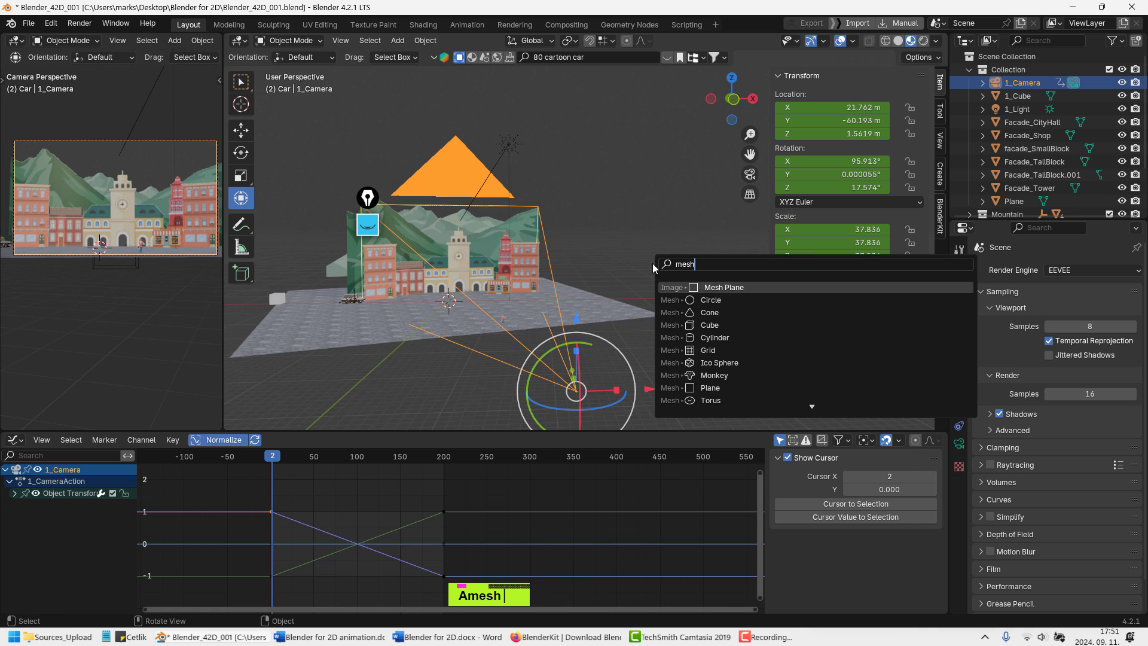
key(Return)
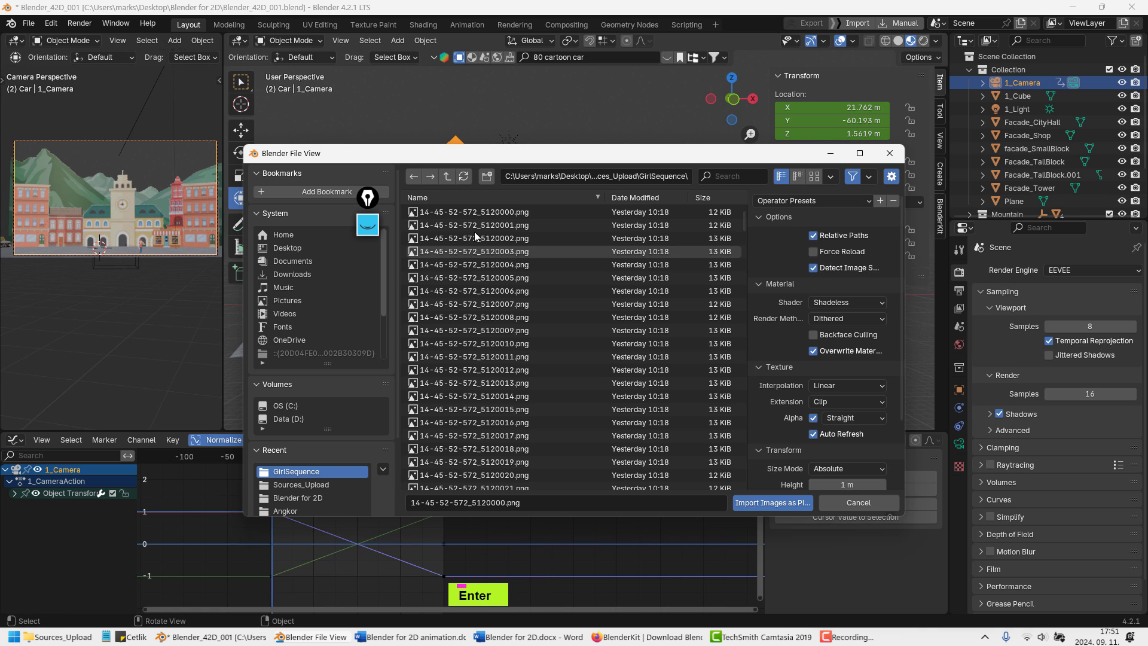
click(447, 176)
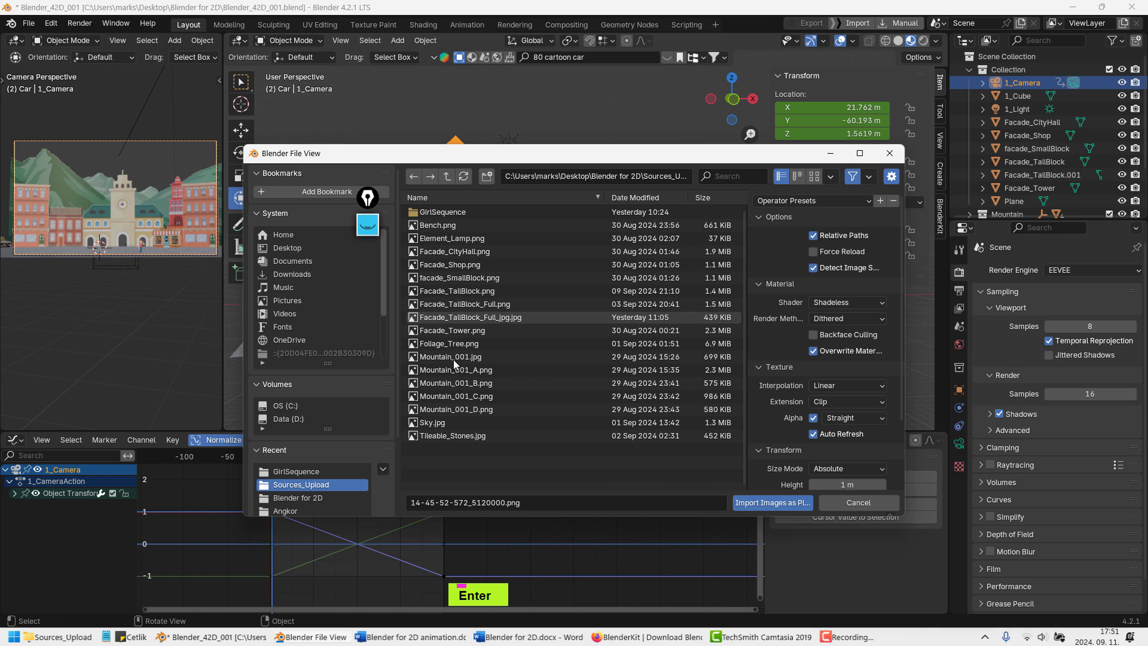
click(461, 343)
click(757, 507)
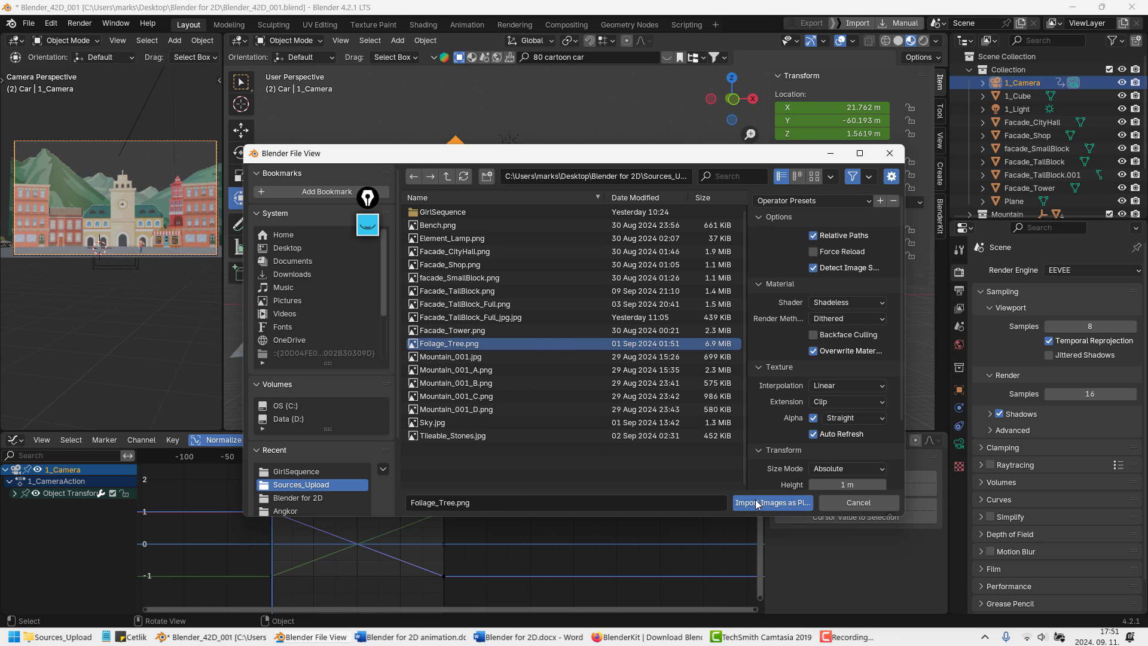
middle_drag(469, 314, 487, 305)
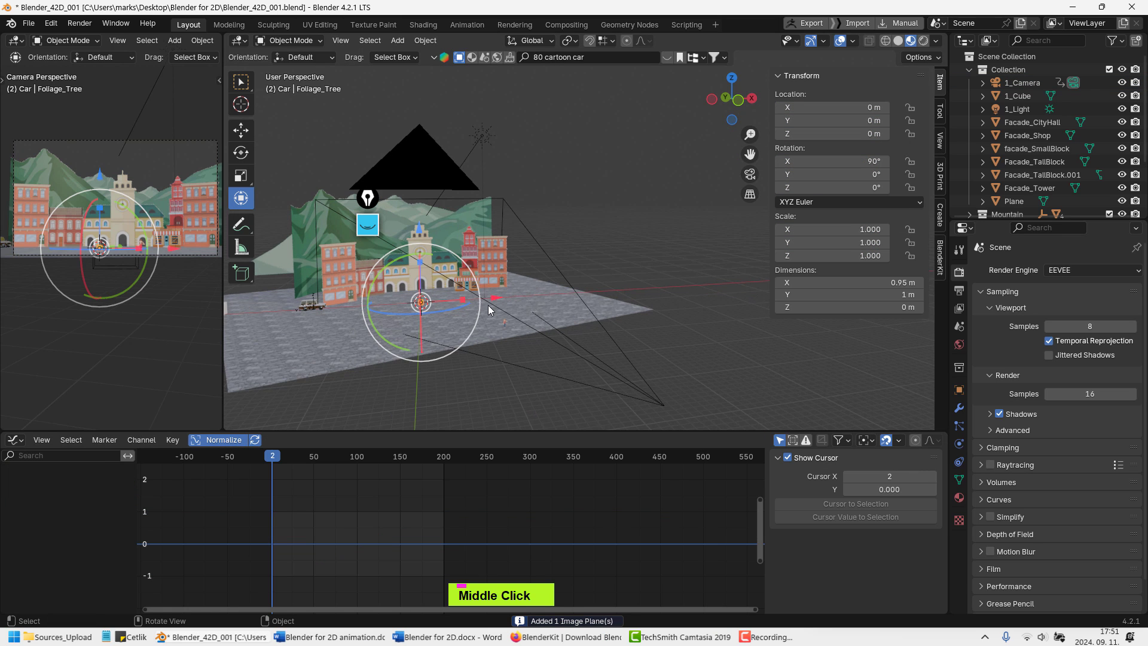
In Edit Mode, raise the tree's geometry about 0.46 m along Z so its origin sits at the trunk base, and return to Object Mode
key(KP_1)
key(KP_Decimal)
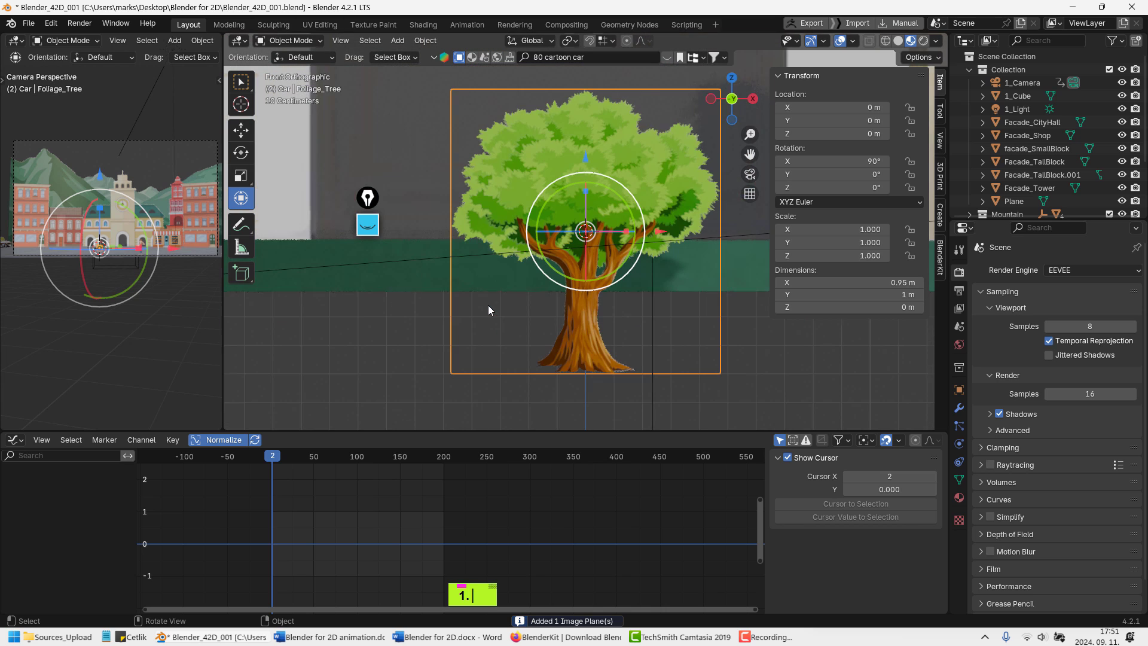
scroll(571, 252, down, 3)
shift+middle_drag(569, 253, 491, 273)
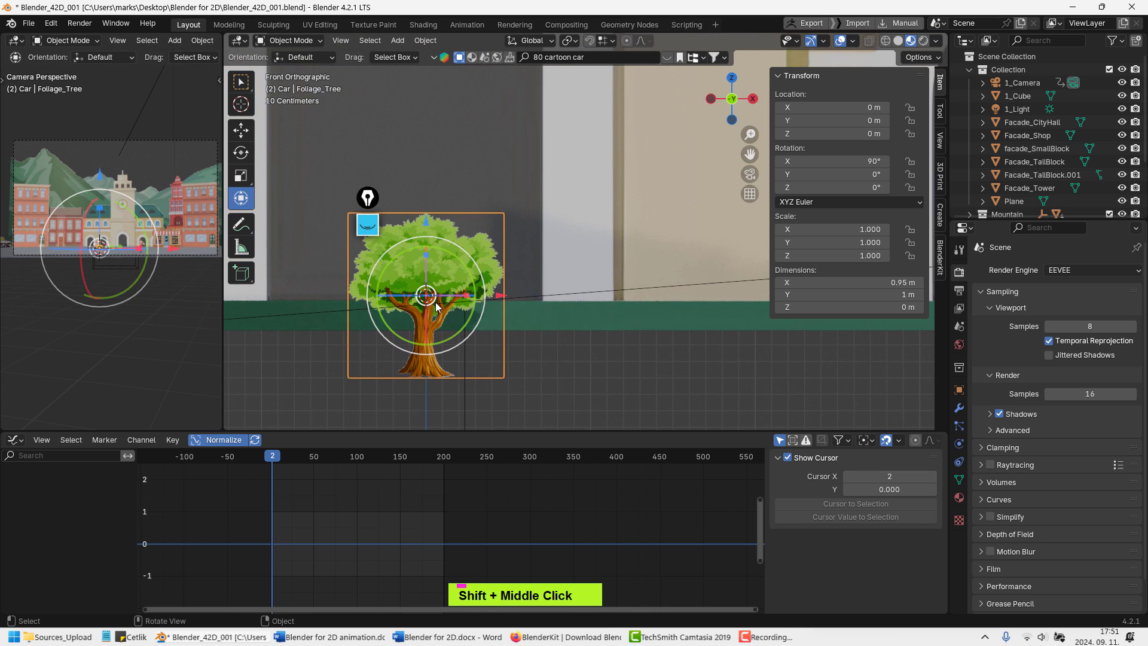
scroll(492, 273, down, 3)
key(Tab)
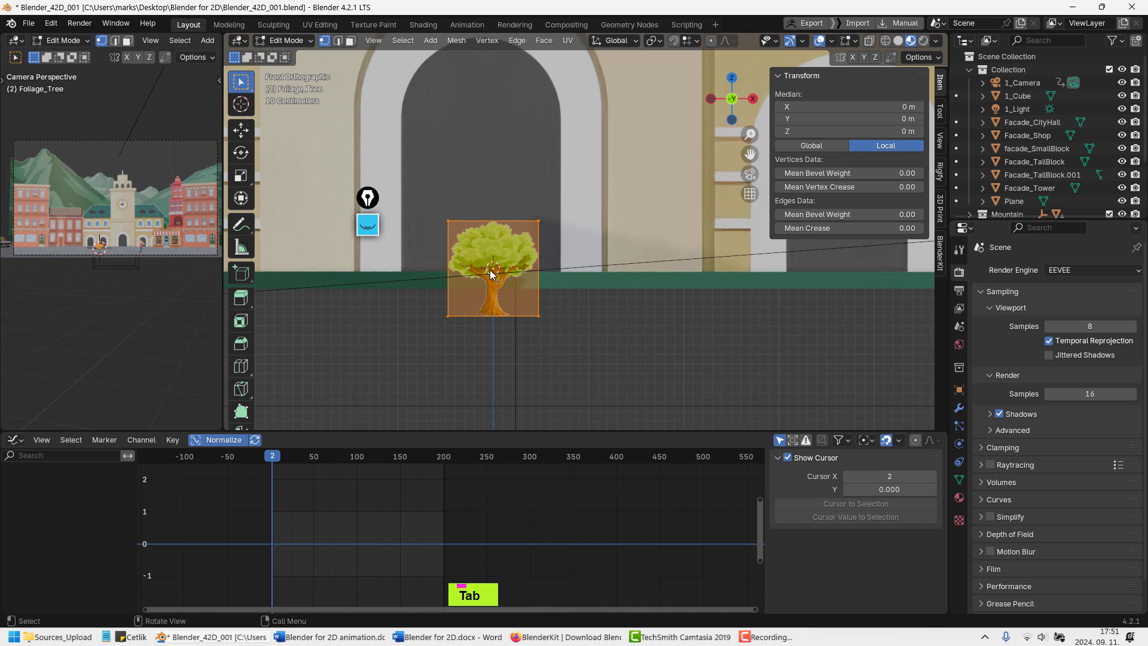
key(g)
key(z)
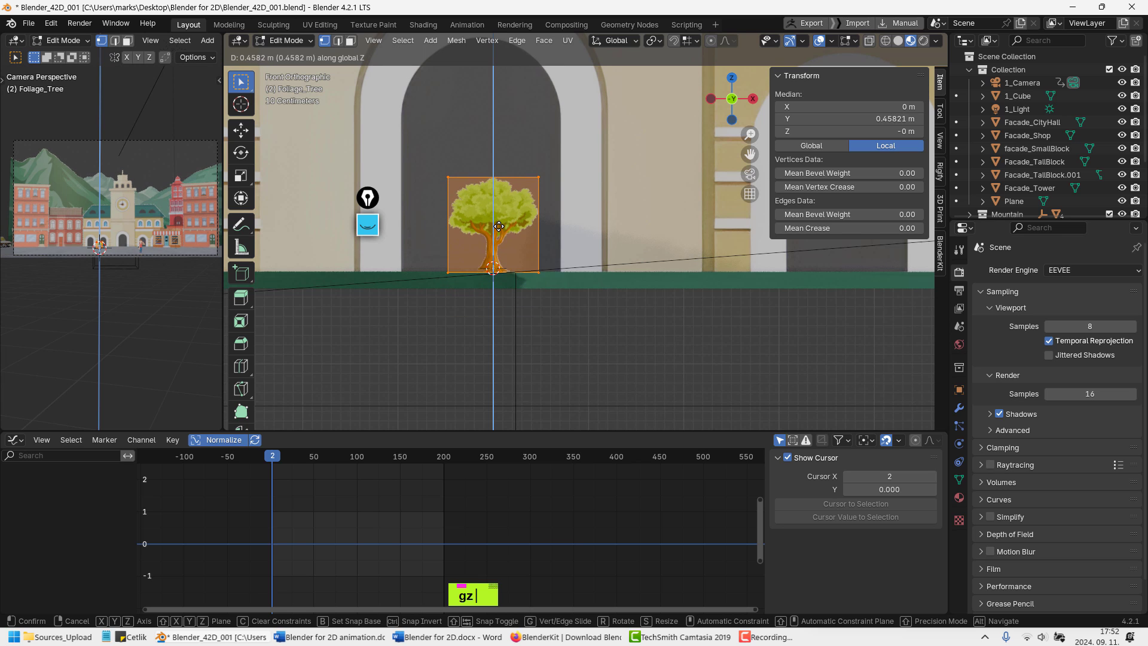
click(499, 229)
key(Tab)
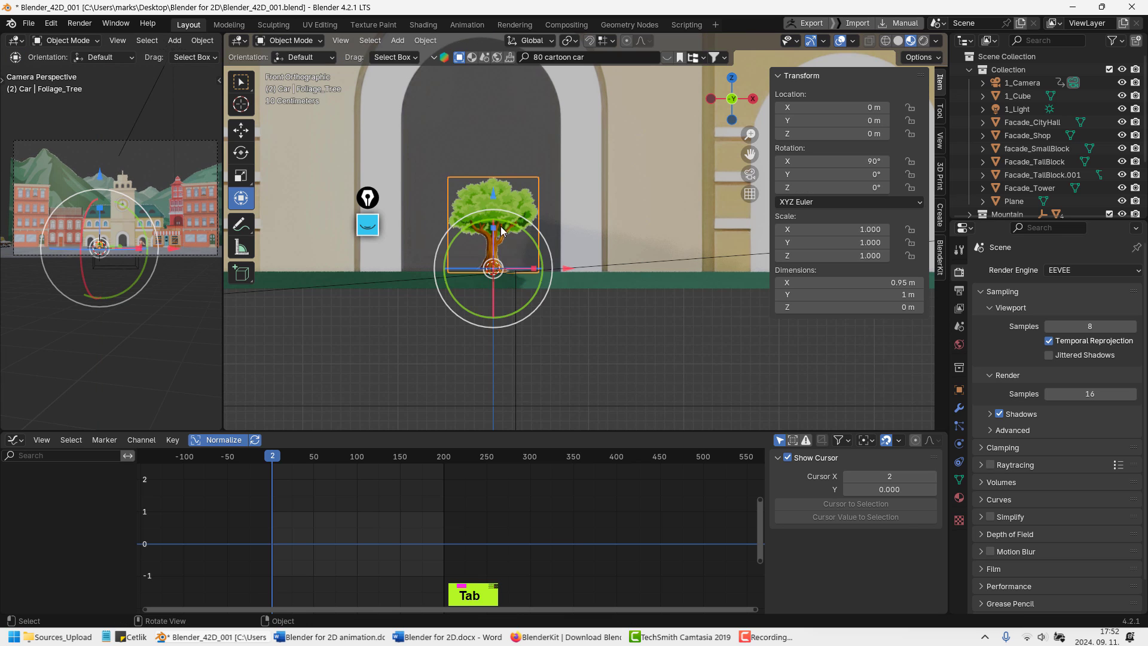
Enlarge the tree uniformly in stages to a scale of about 9.0
key(s)
click(694, 157)
scroll(597, 221, down, 7)
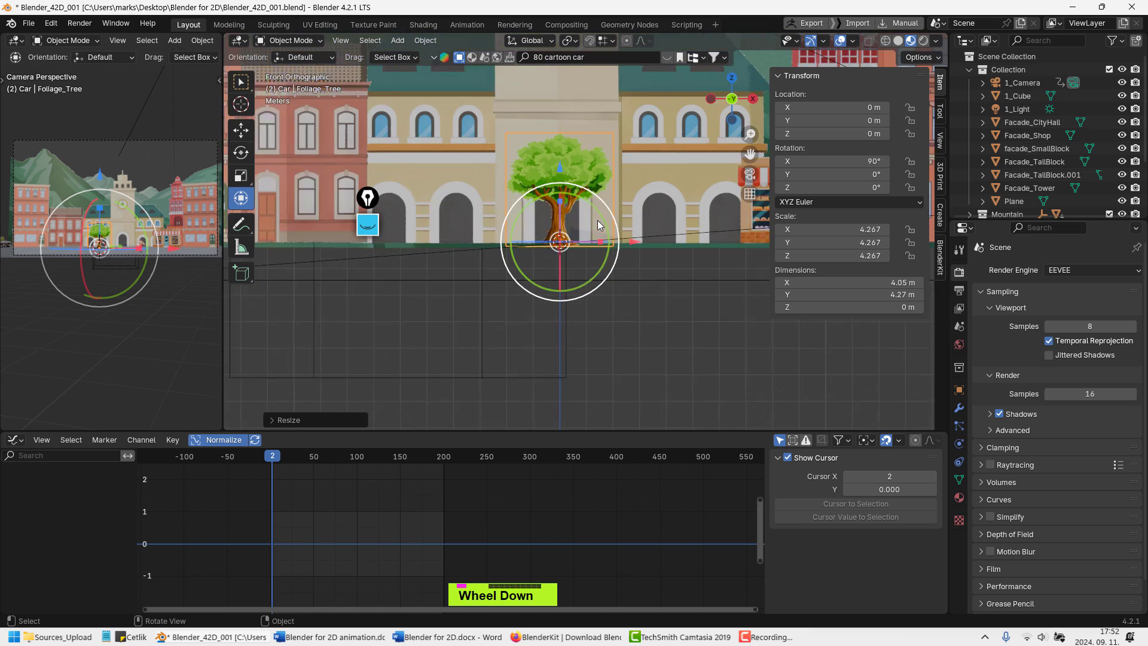
key(s)
click(651, 202)
scroll(562, 227, down, 3)
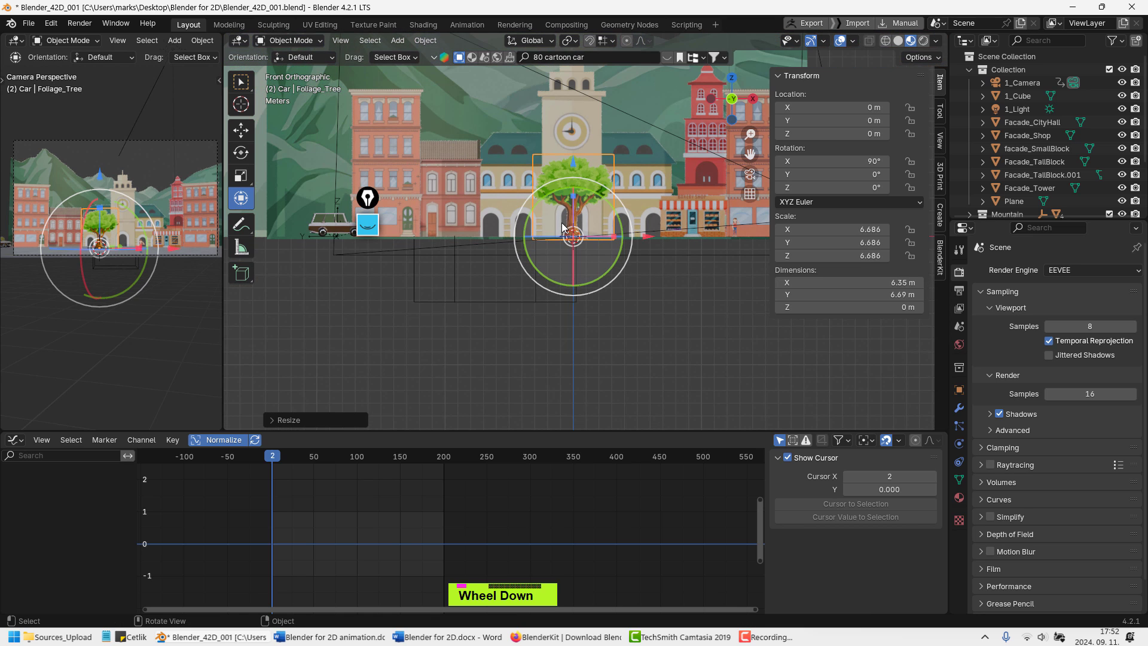
key(s)
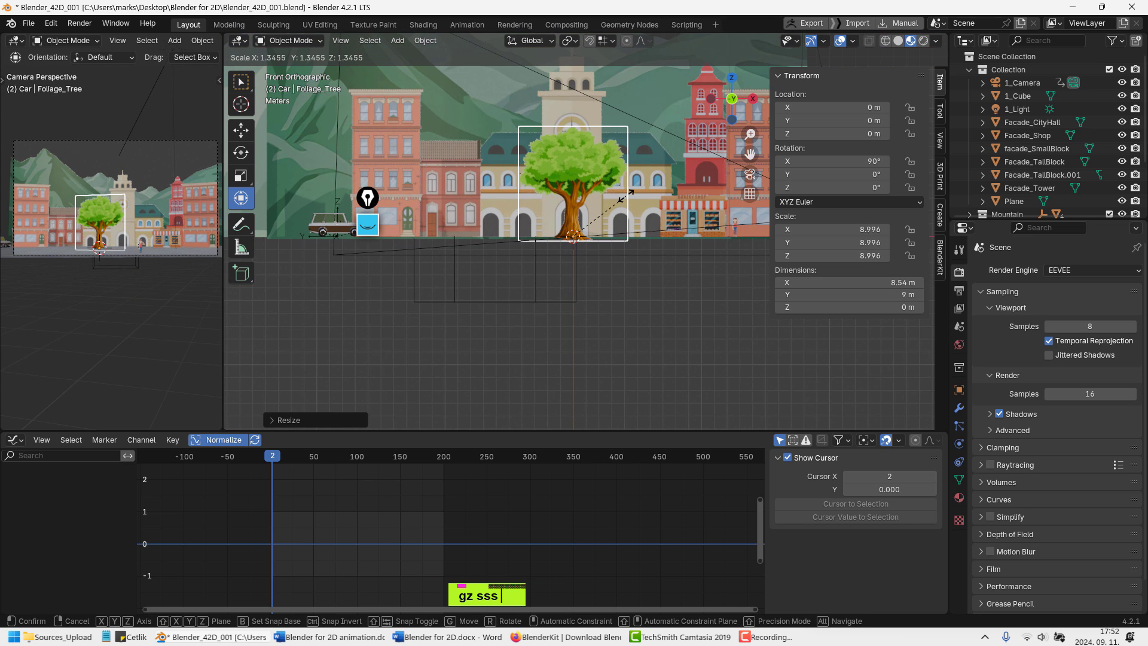
click(625, 196)
Move the tree into the foreground at about X -4.7 m and Y -13.7 m, and rotate it about 33.3° around Z
middle_drag(624, 196, 616, 299)
drag(561, 166, 563, 258)
scroll(563, 258, down, 3)
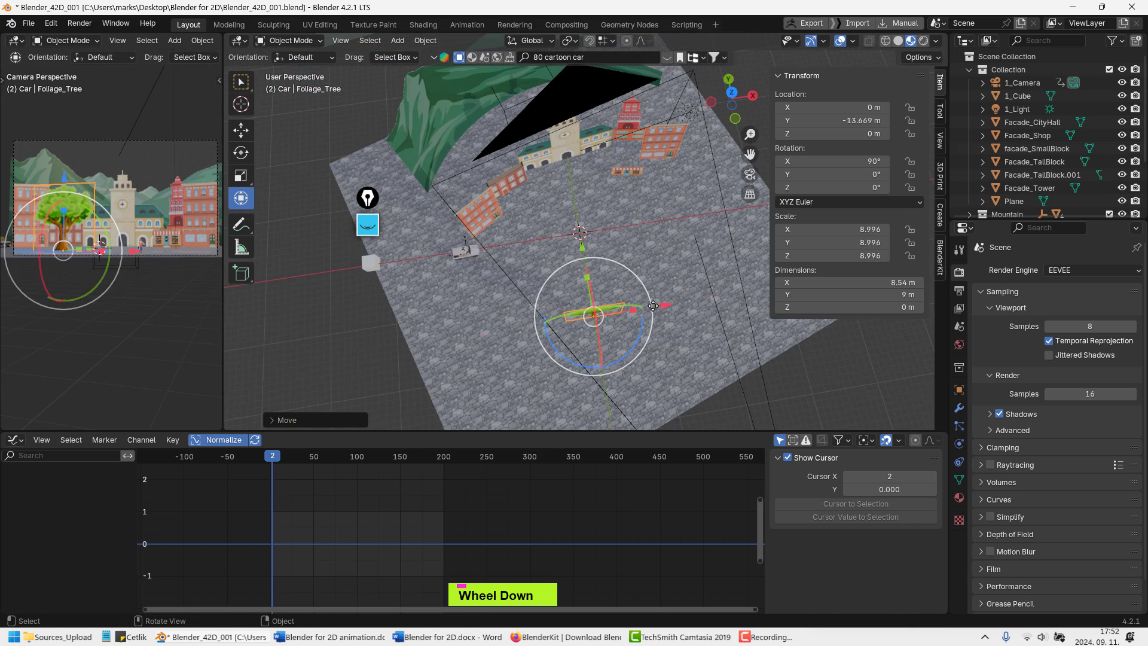
drag(664, 306, 572, 358)
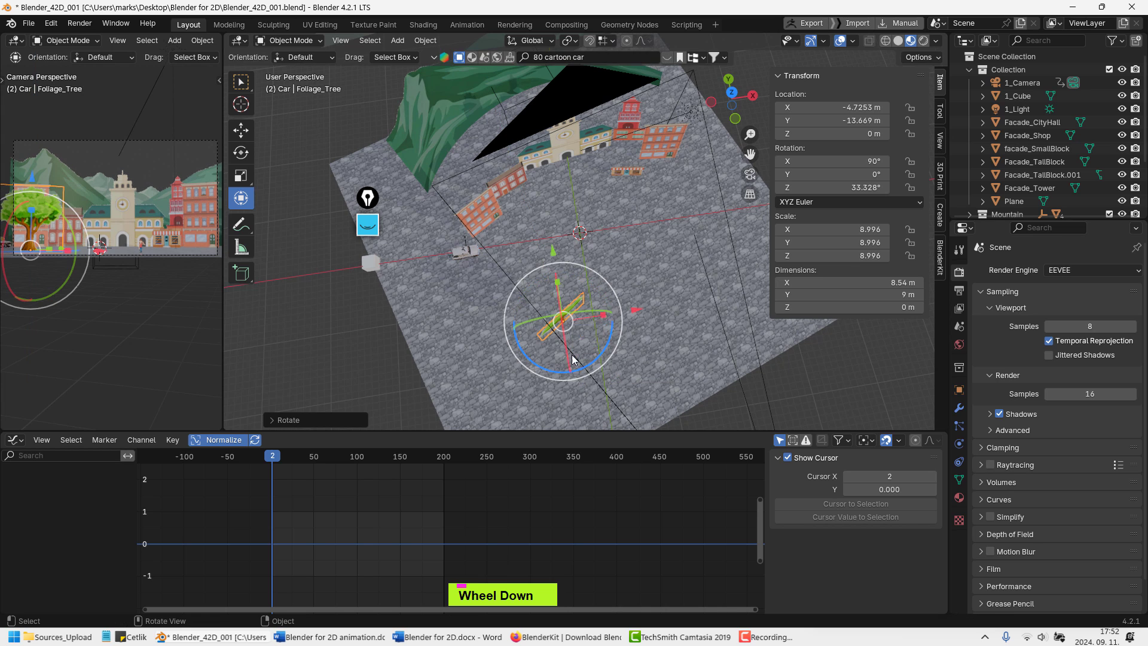
Move the tree closer to the camera, to about X -2.16 m and Y -19.76 m
drag(637, 310, 663, 349)
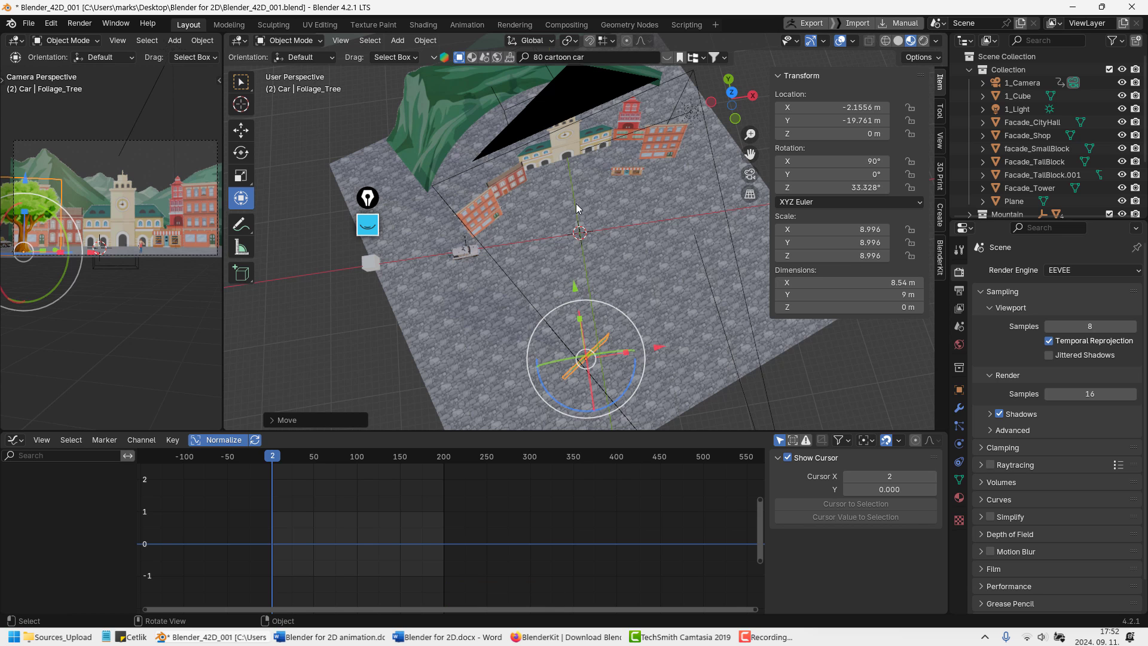
scroll(583, 229, down, 3)
shift+middle_drag(683, 343, 561, 189)
scroll(623, 213, up, 2)
scroll(580, 185, up, 3)
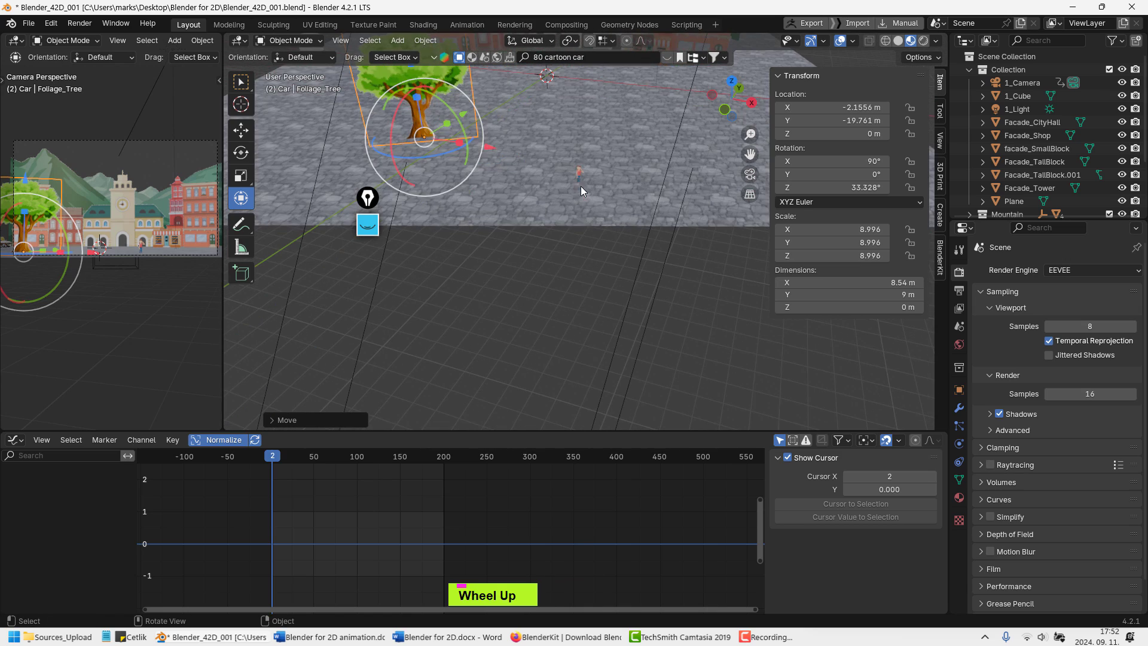
Select 1_Camera, go to frame 1 and enable Depth of Field in its camera settings
click(583, 174)
scroll(583, 174, down, 4)
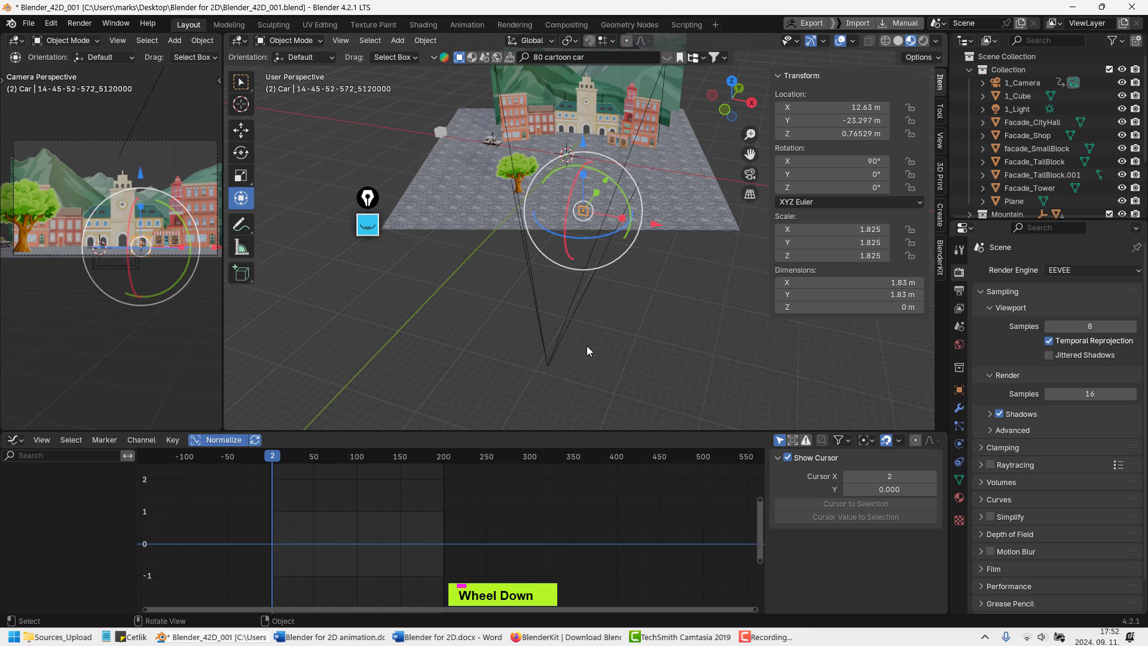
click(549, 364)
middle_drag(549, 363, 694, 298)
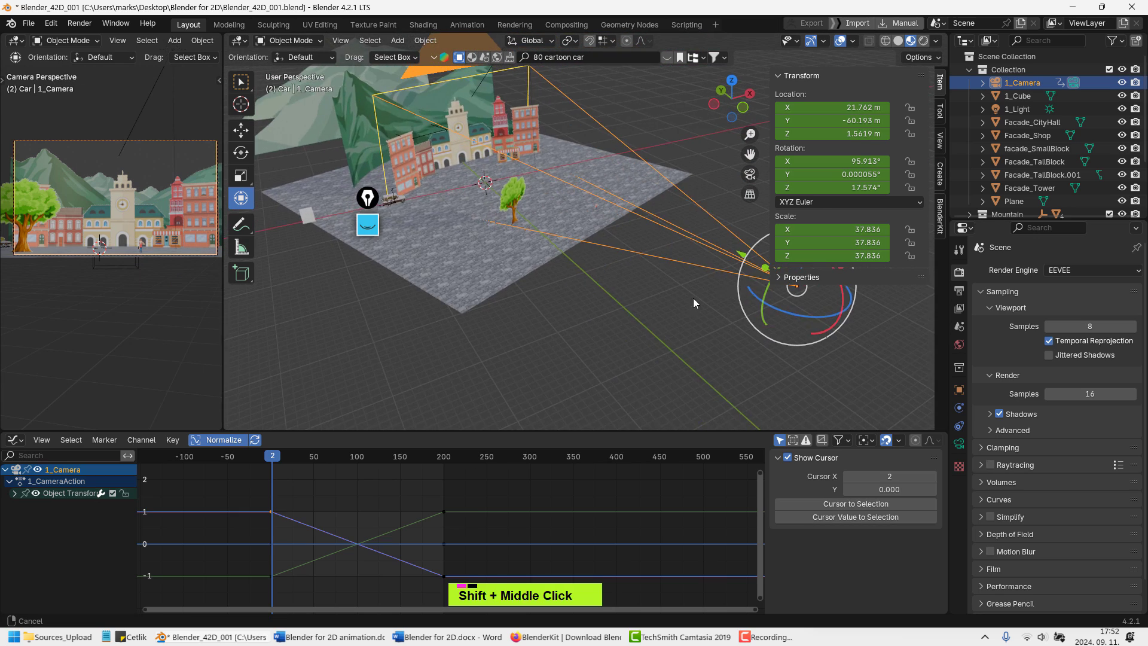
scroll(638, 342, up, 2)
middle_drag(638, 342, 674, 318)
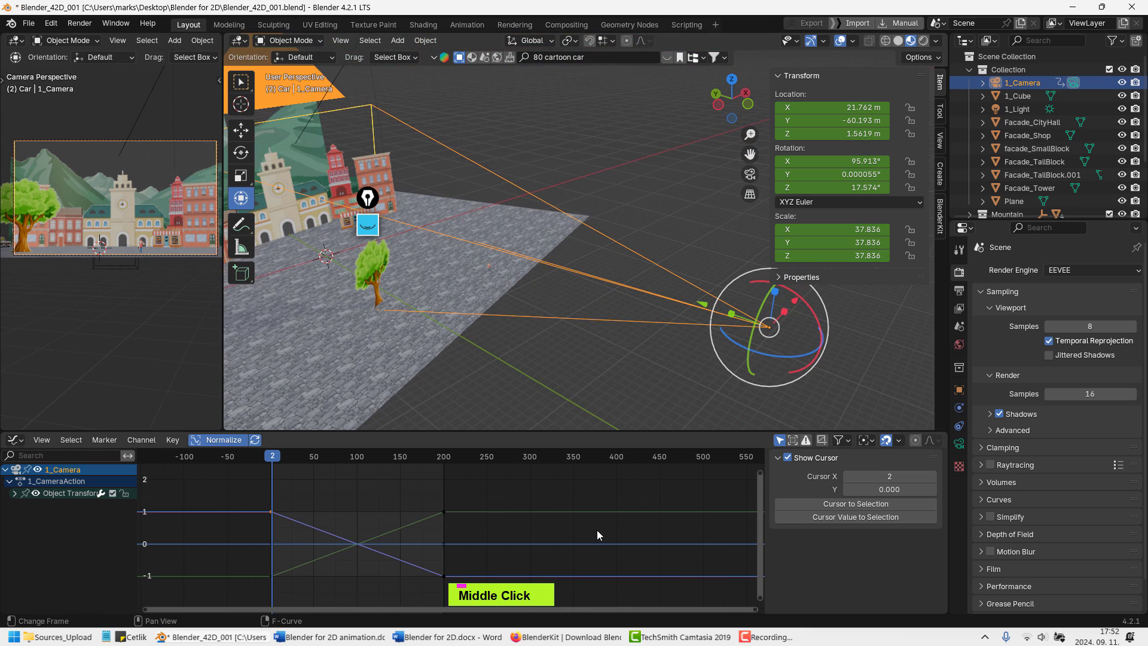
key(shift+Left)
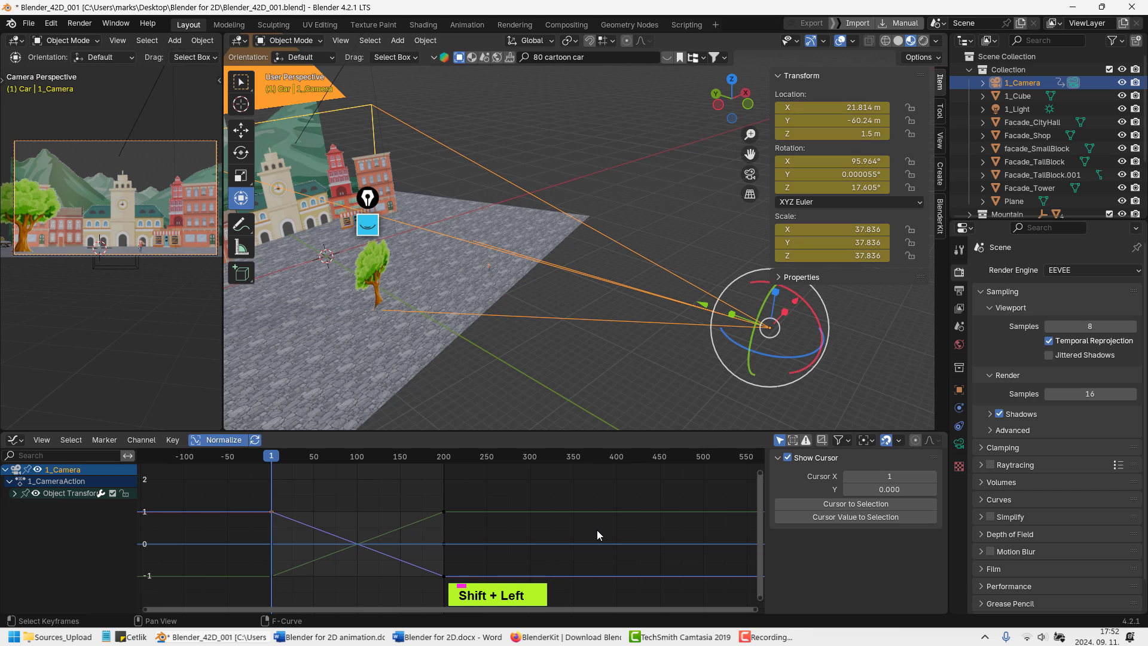
click(960, 444)
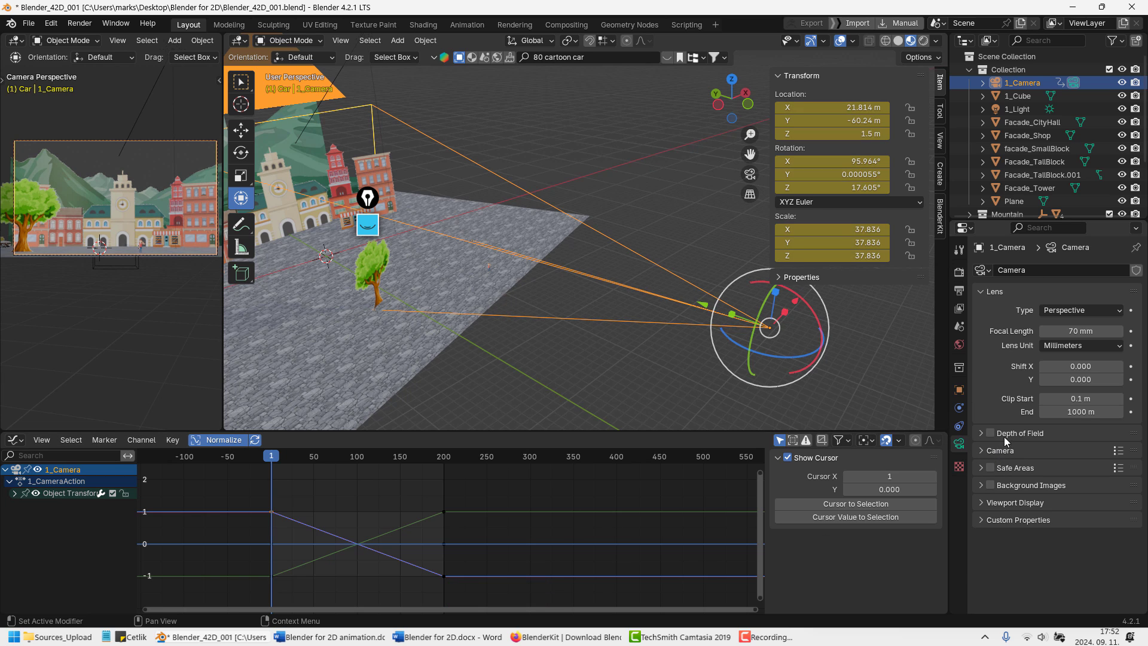
click(985, 431)
click(991, 431)
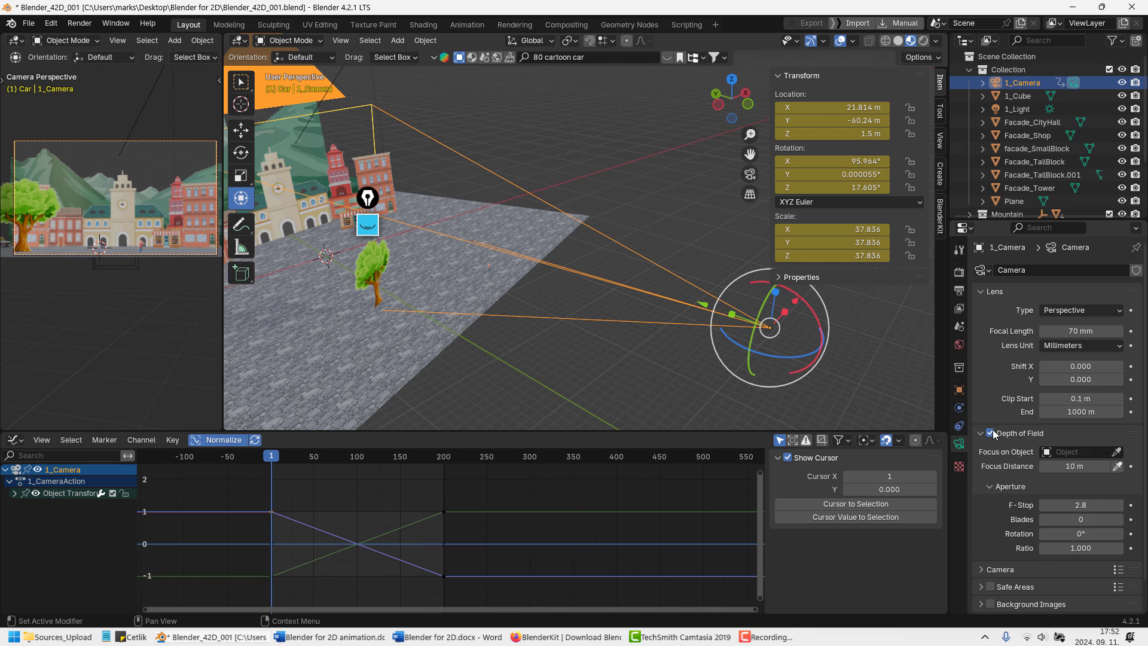
Try the girl's image plane as the camera's depth-of-field focus object and clear the assignment again
click(1117, 452)
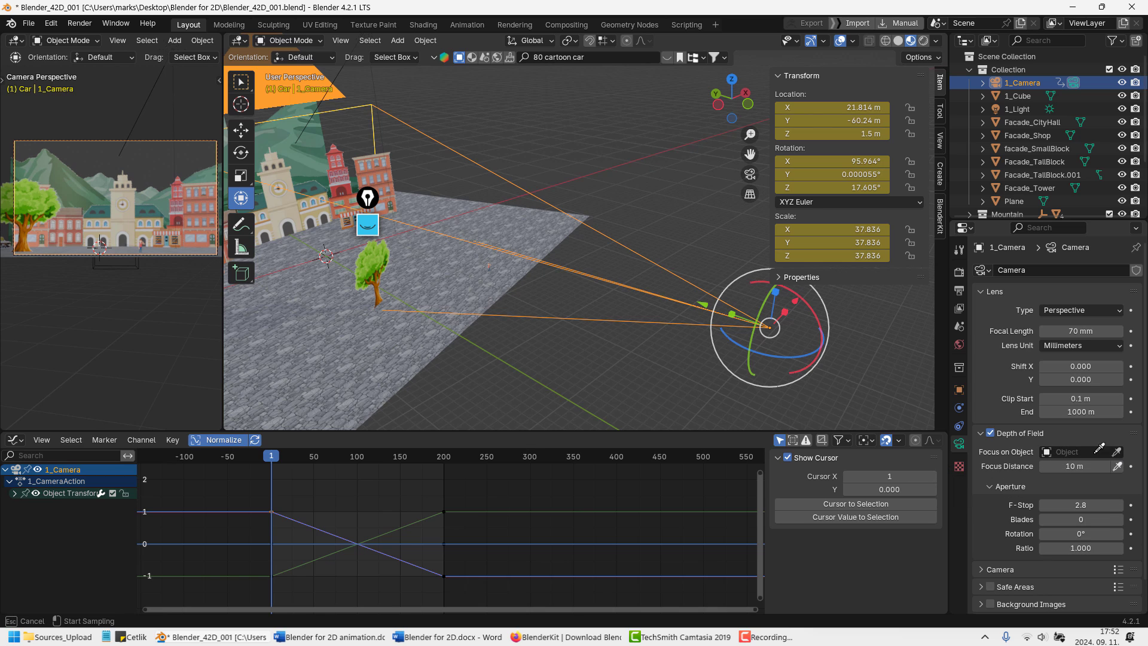
click(490, 266)
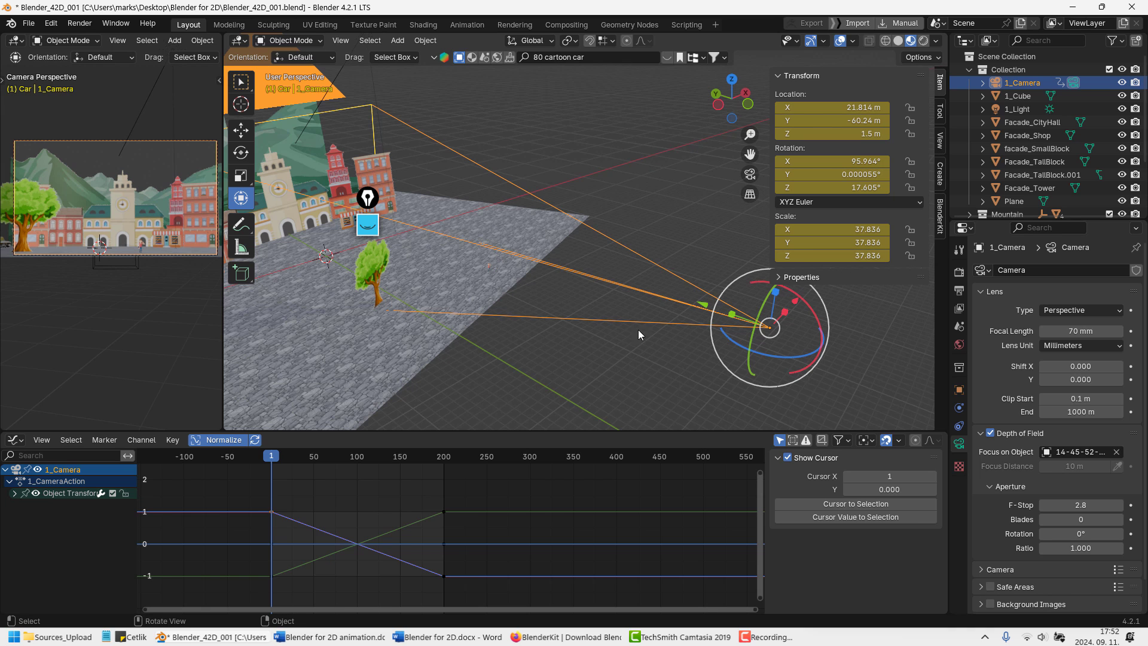
middle_drag(637, 329, 582, 313)
shift+middle_drag(590, 332, 564, 320)
shift+middle_drag(603, 317, 590, 303)
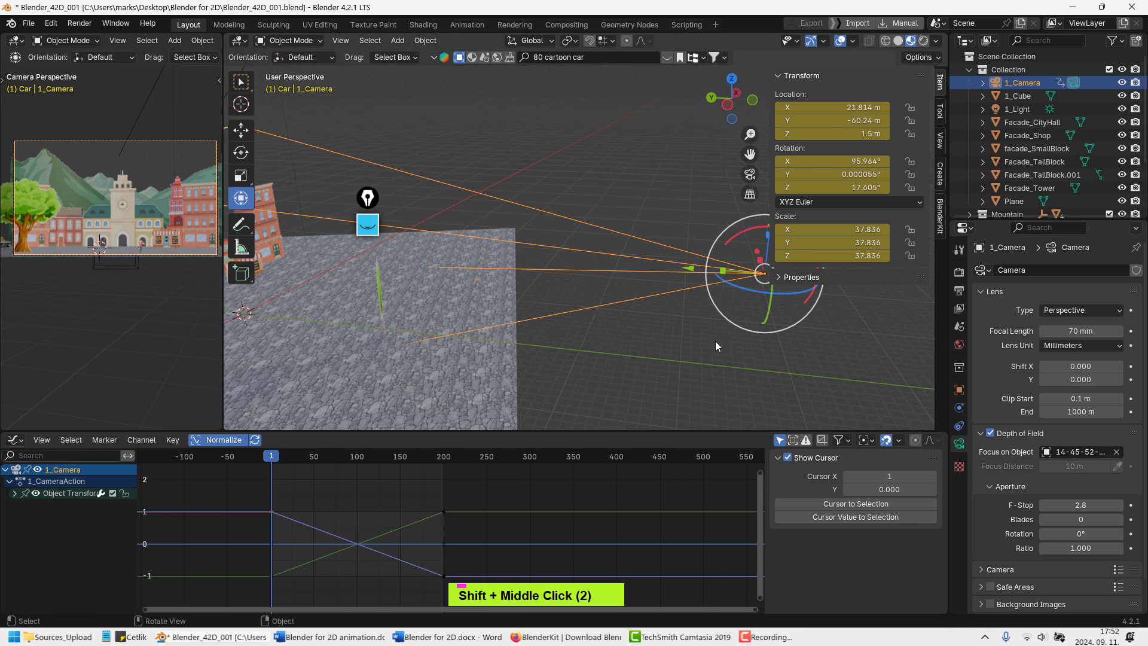
click(1115, 453)
Sample a focus distance of 65.46 m from the scene for the camera and keyframe it at frame 1
click(1116, 452)
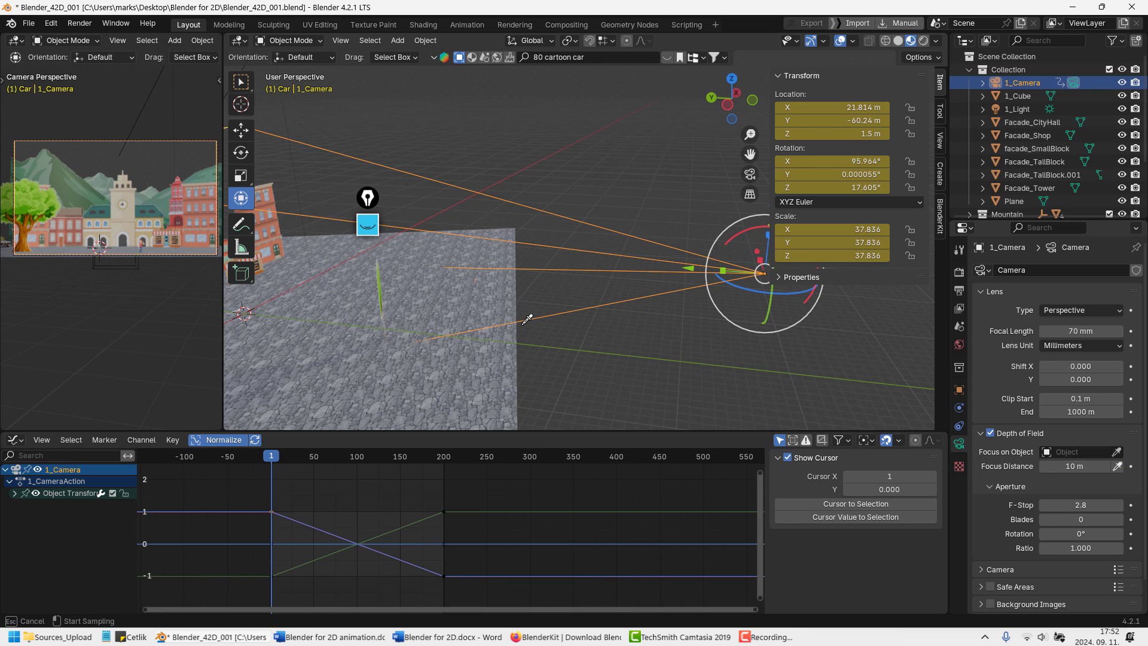
click(480, 278)
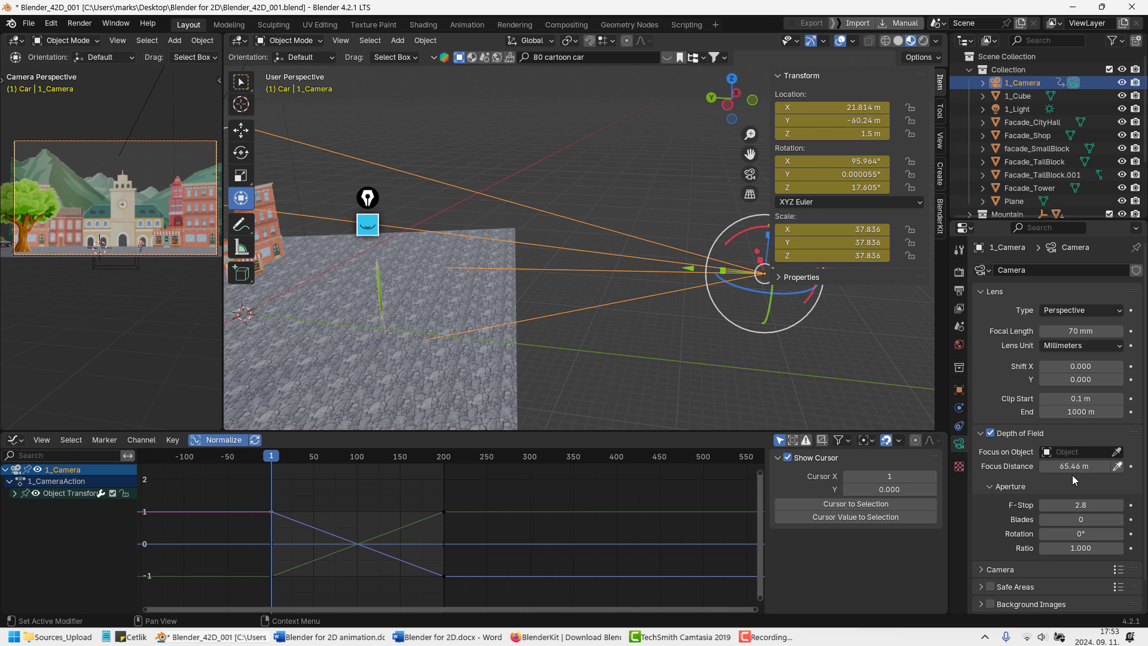
key(i)
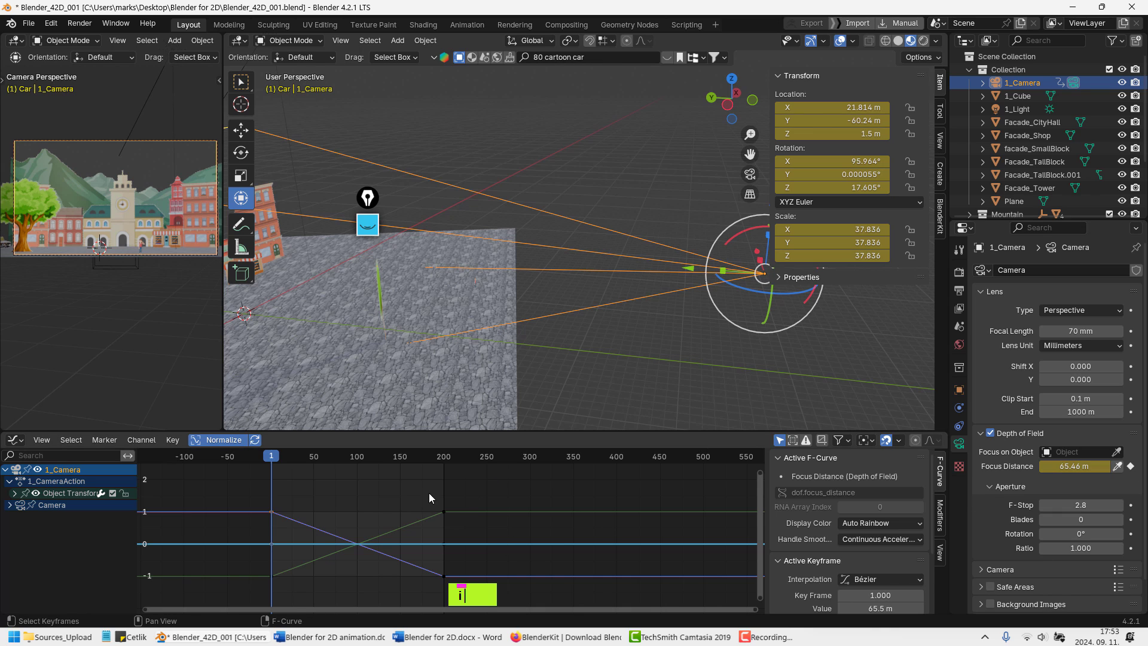
Isolate the camera's Focus Distance curve in the Graph Editor by hiding the object transform curves
click(10, 505)
click(60, 518)
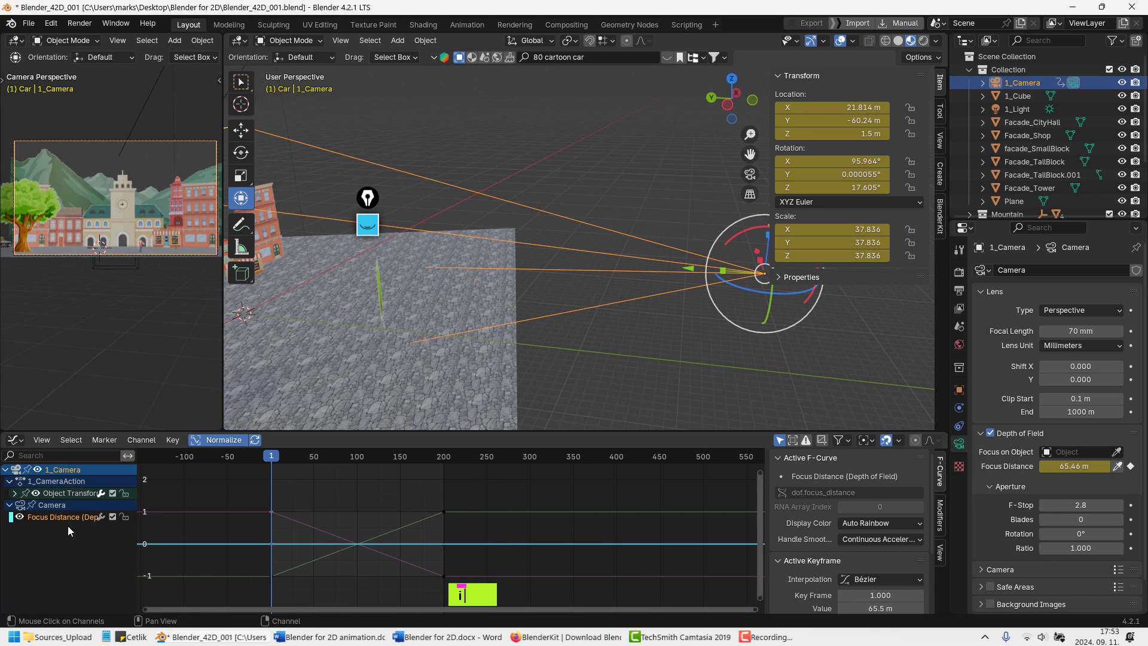
click(36, 493)
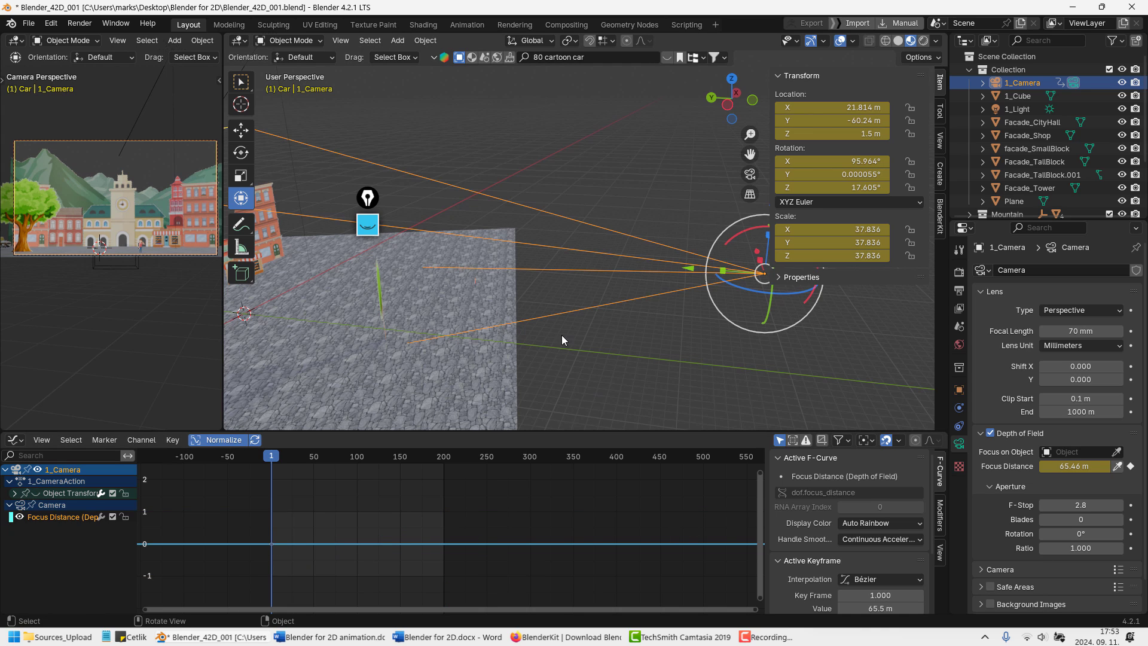
At frame 200, sample a focus distance of 102.8 m from the city hall area and keyframe it
shift+middle_drag(543, 310, 574, 335)
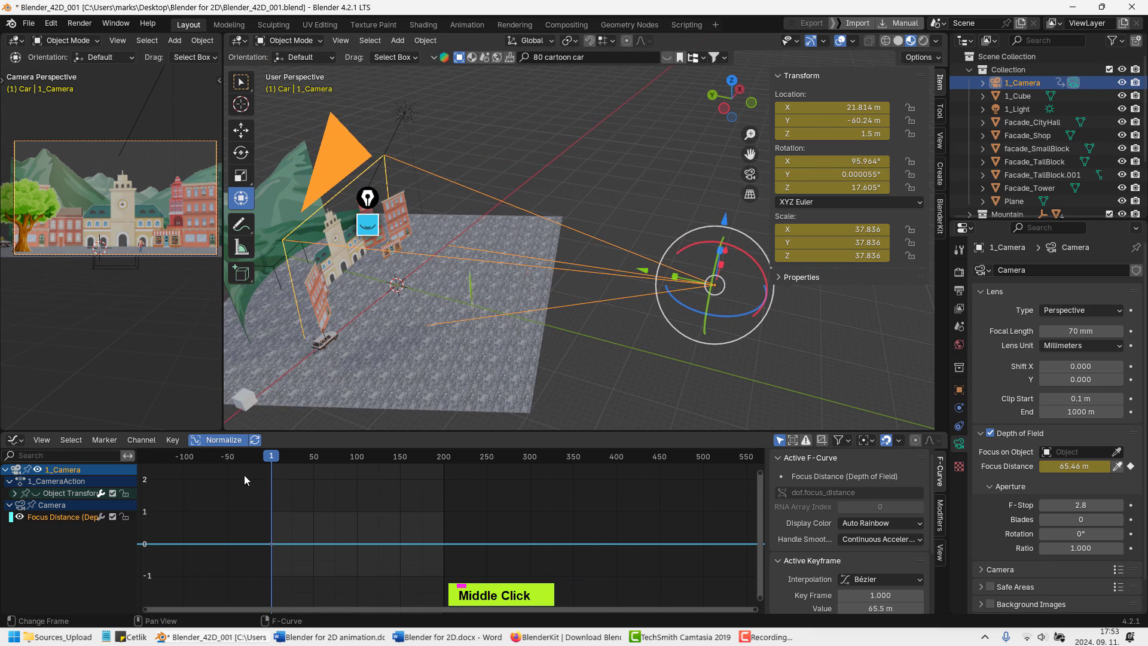
drag(273, 458, 445, 468)
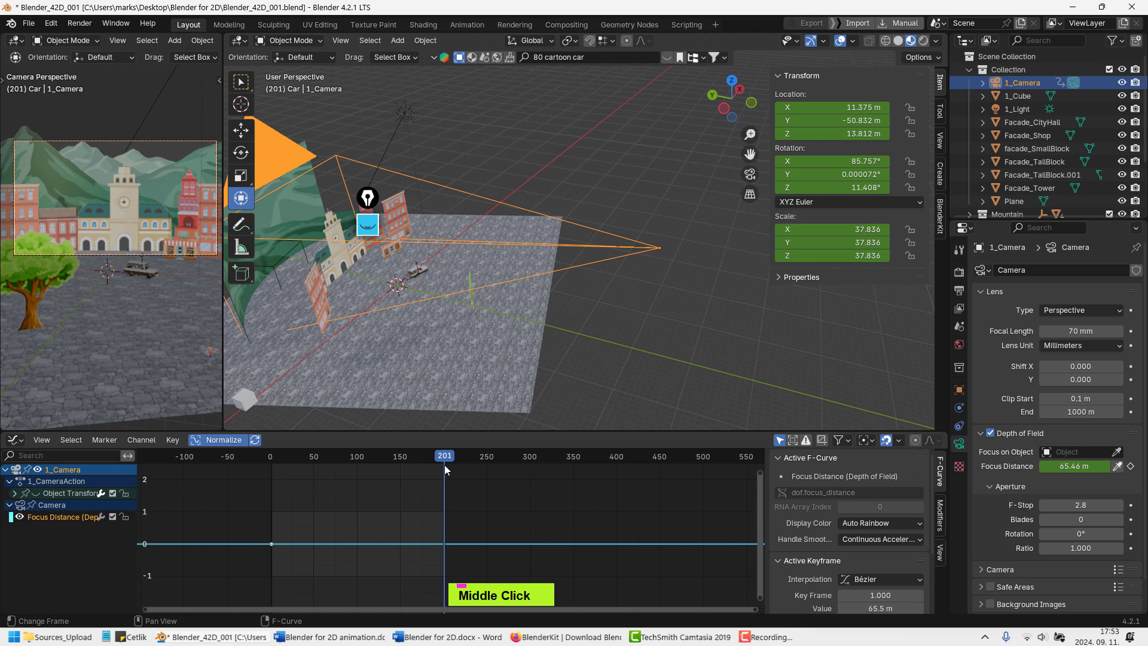
key(shift+Right)
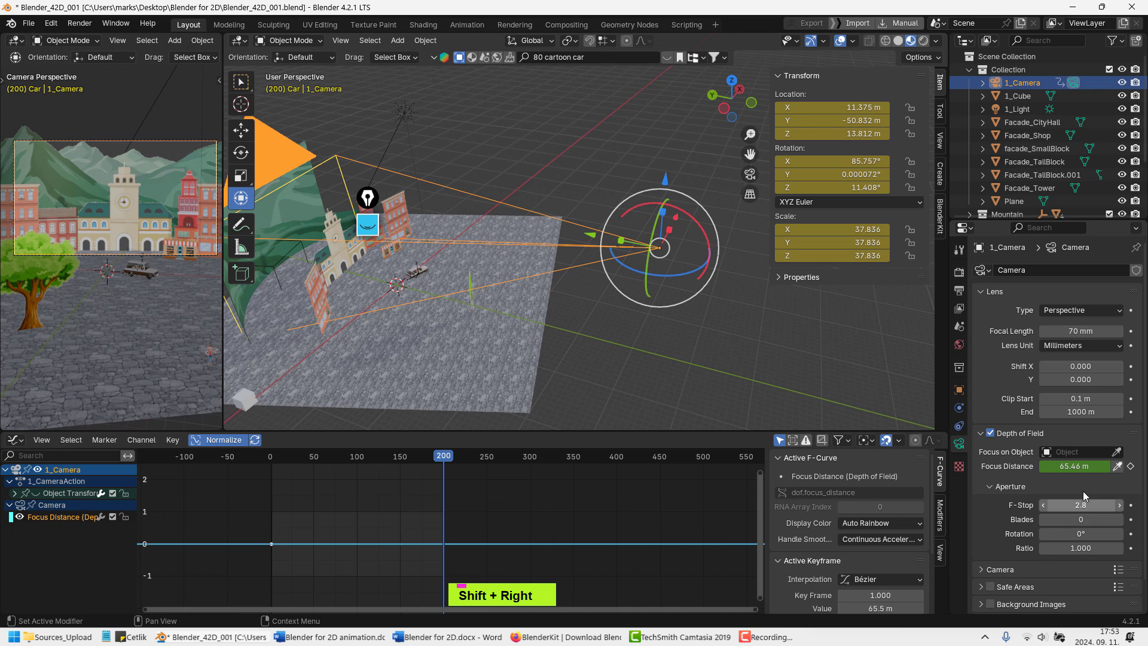
click(1116, 471)
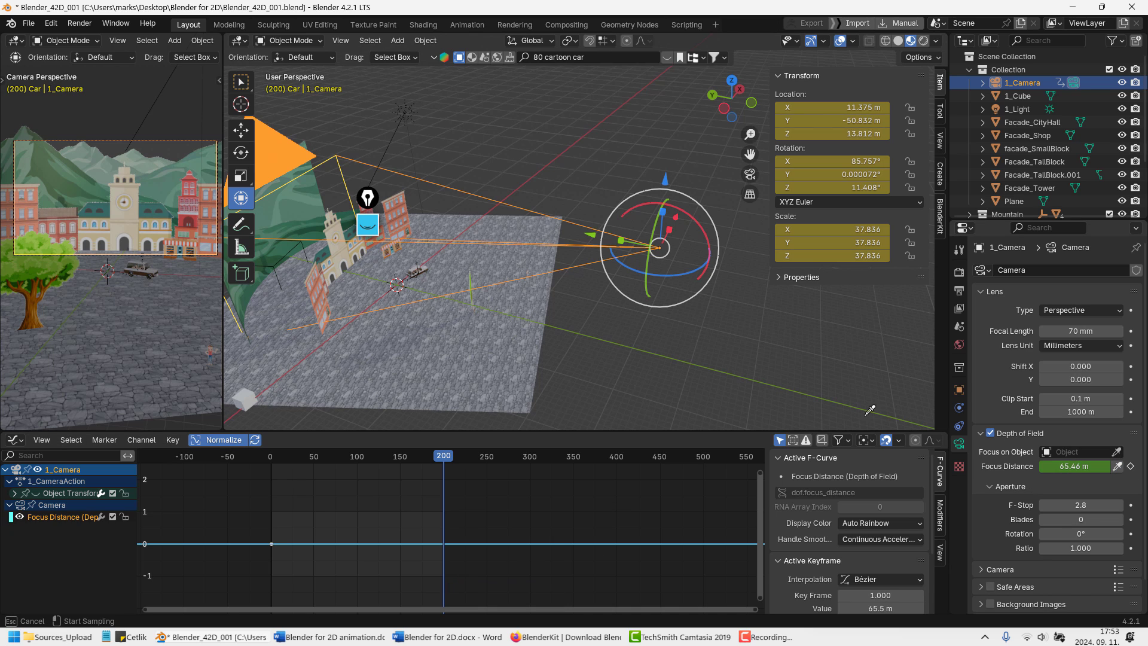
click(338, 230)
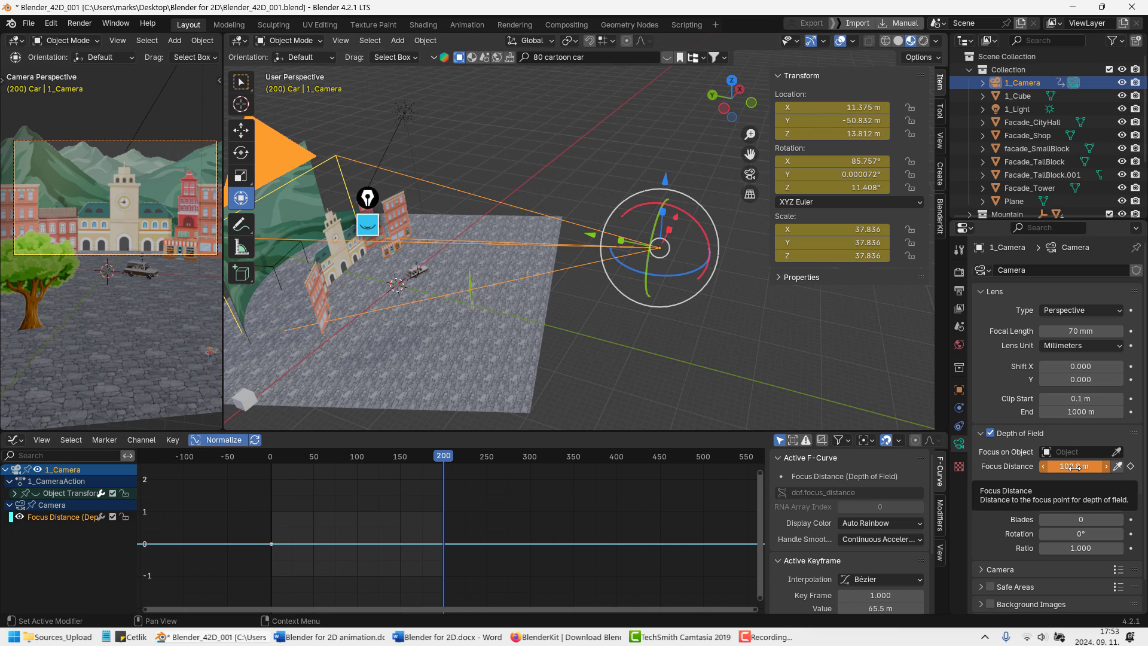
key(i)
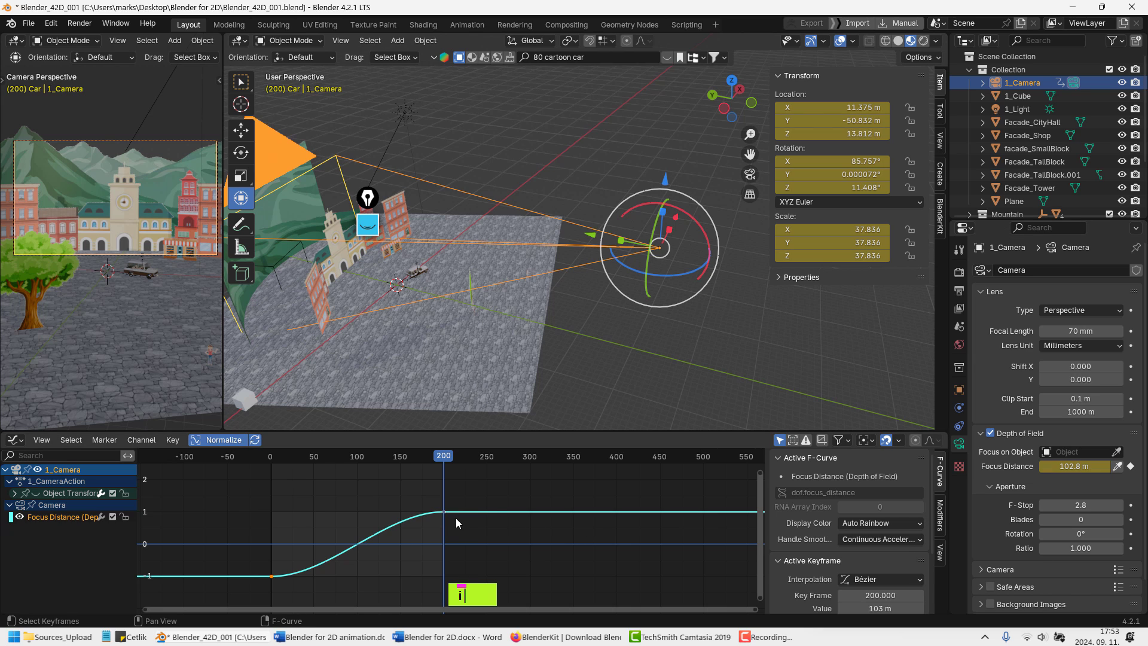
Select both Focus Distance keyframes and set their handle type to Vector so the focus changes linearly
drag(245, 495, 481, 587)
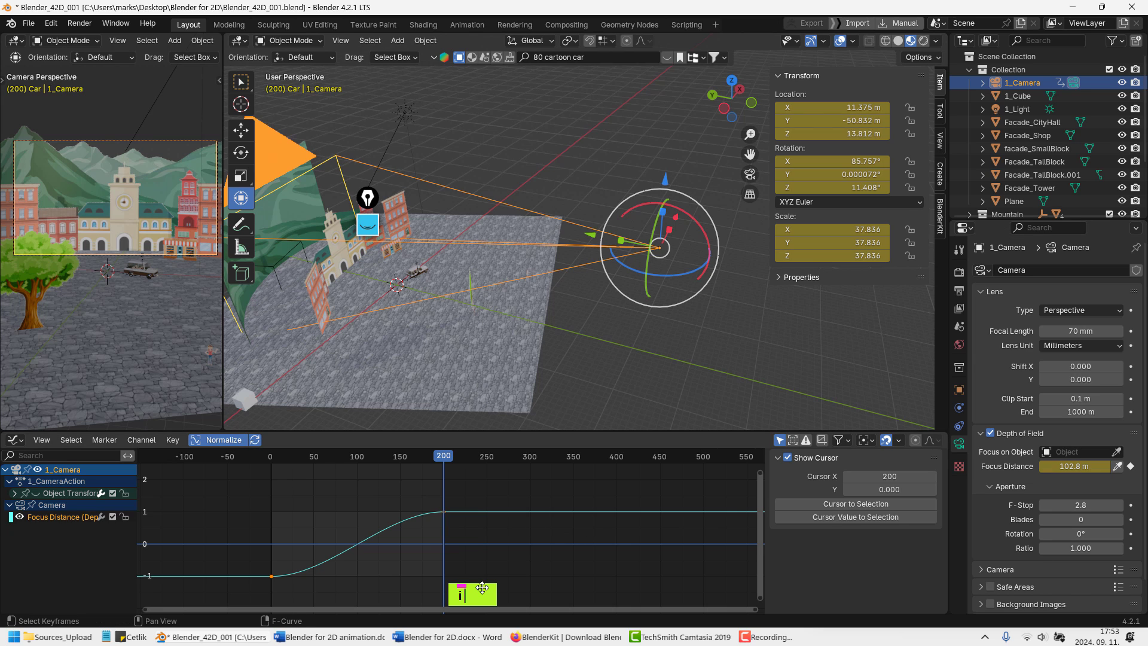
key(v)
click(377, 518)
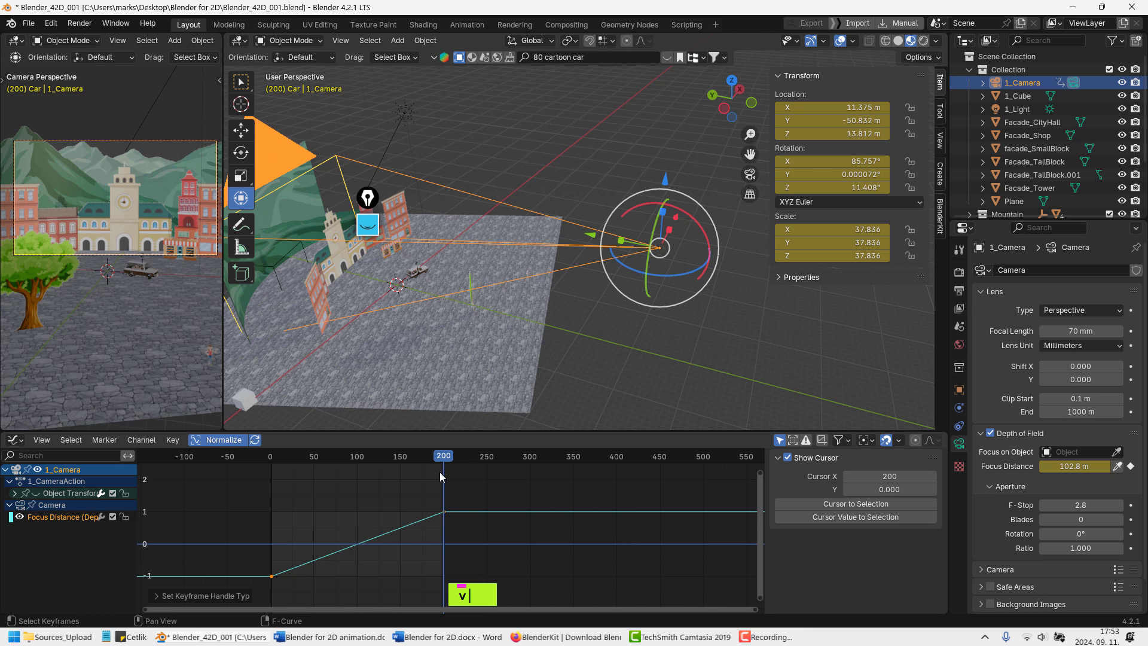
Scrub the animation to frame 163, render a test image to check the depth of field, and close the render
key(shift+Left)
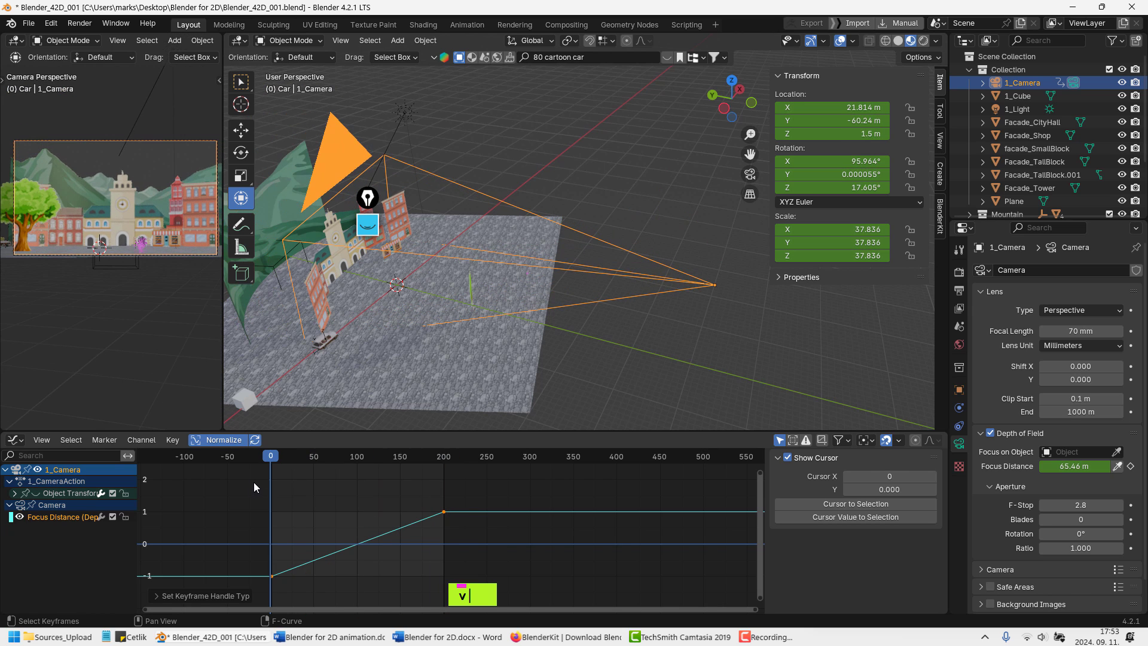
drag(253, 481, 411, 520)
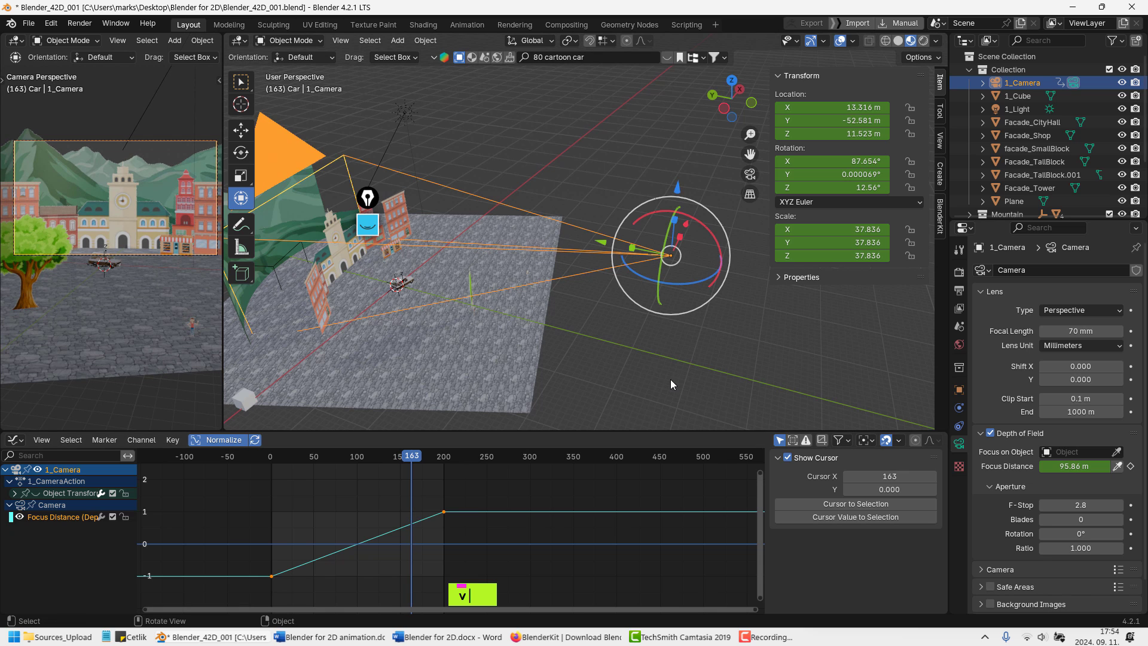
key(F12)
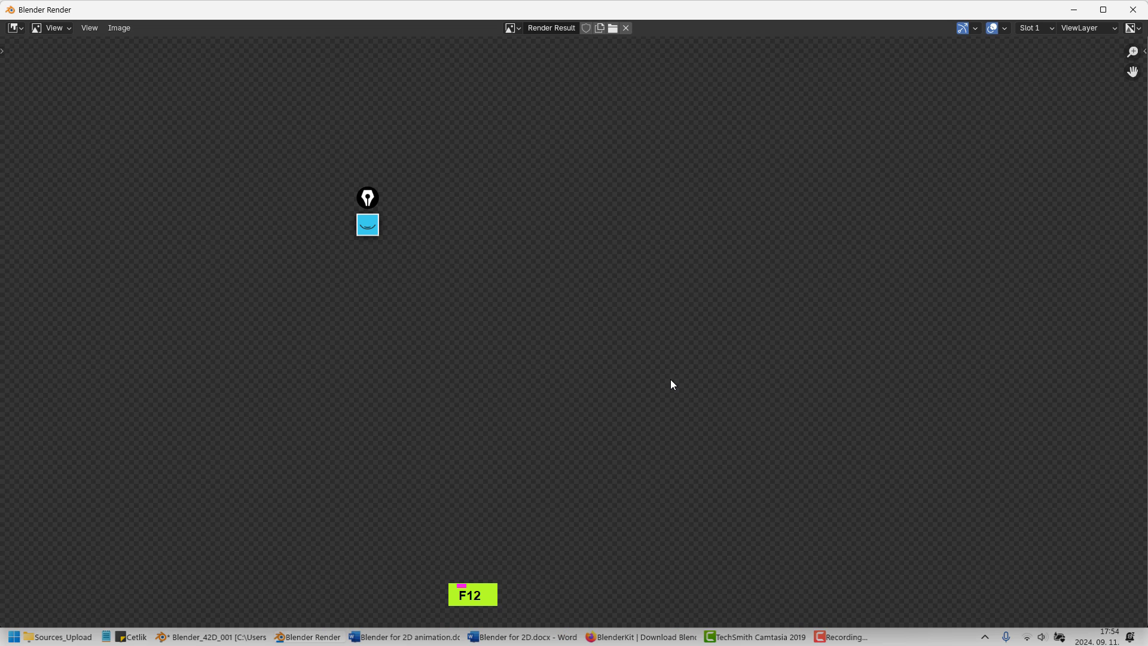
scroll(576, 388, down, 2)
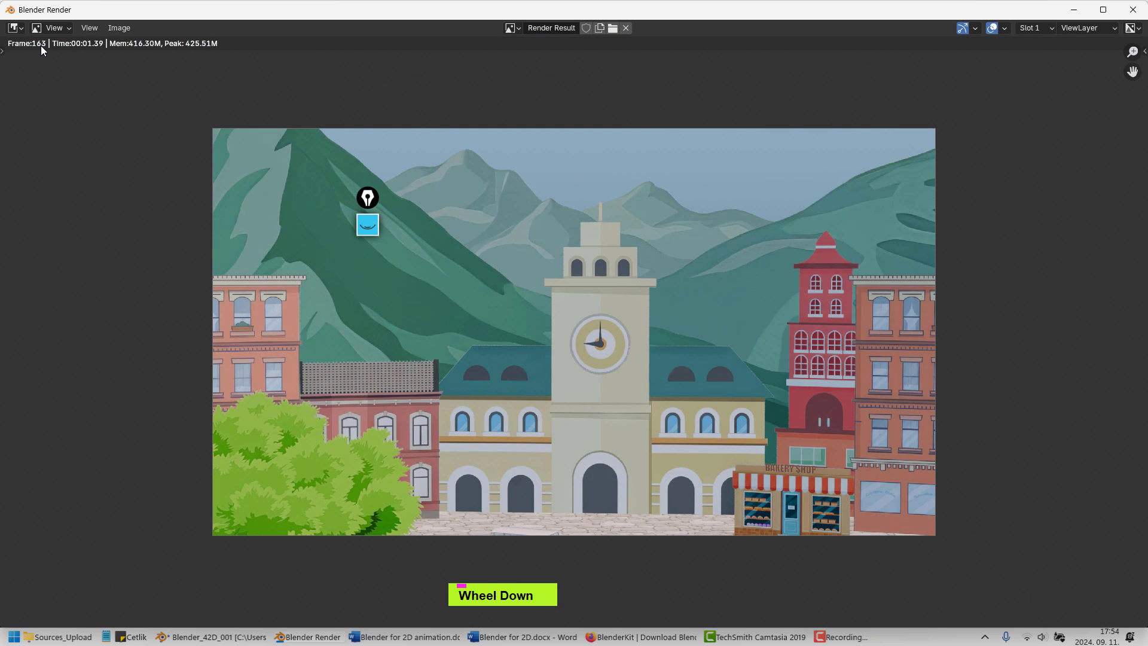
click(1133, 9)
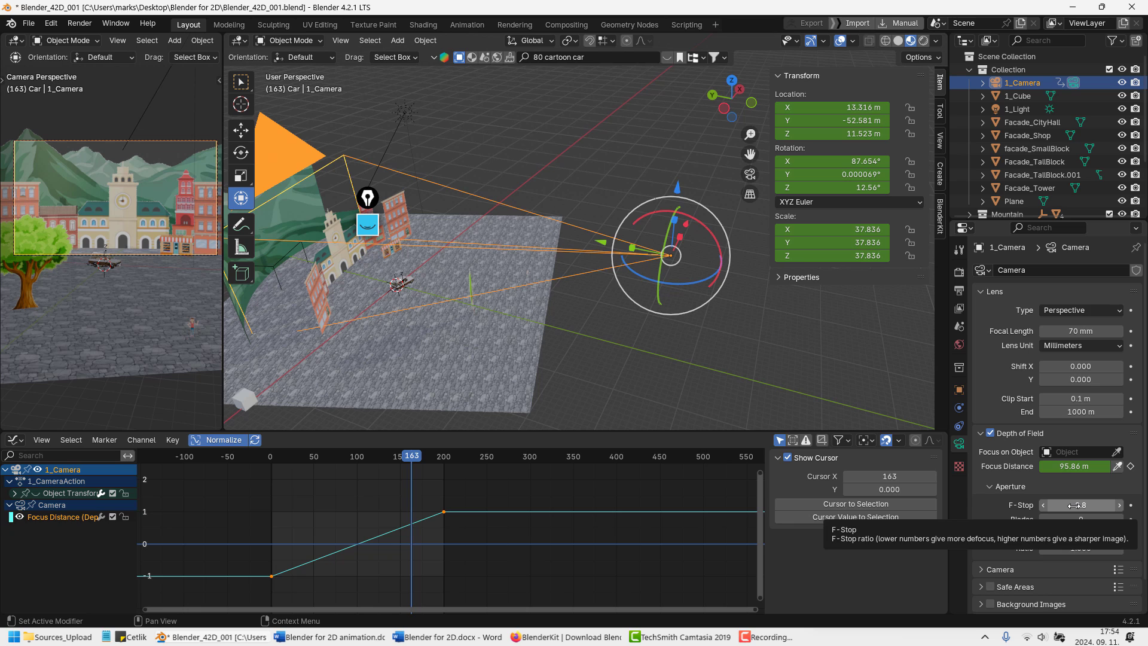
Set the camera's depth-of-field F-Stop to 0.5 for a stronger blur
click(1044, 504)
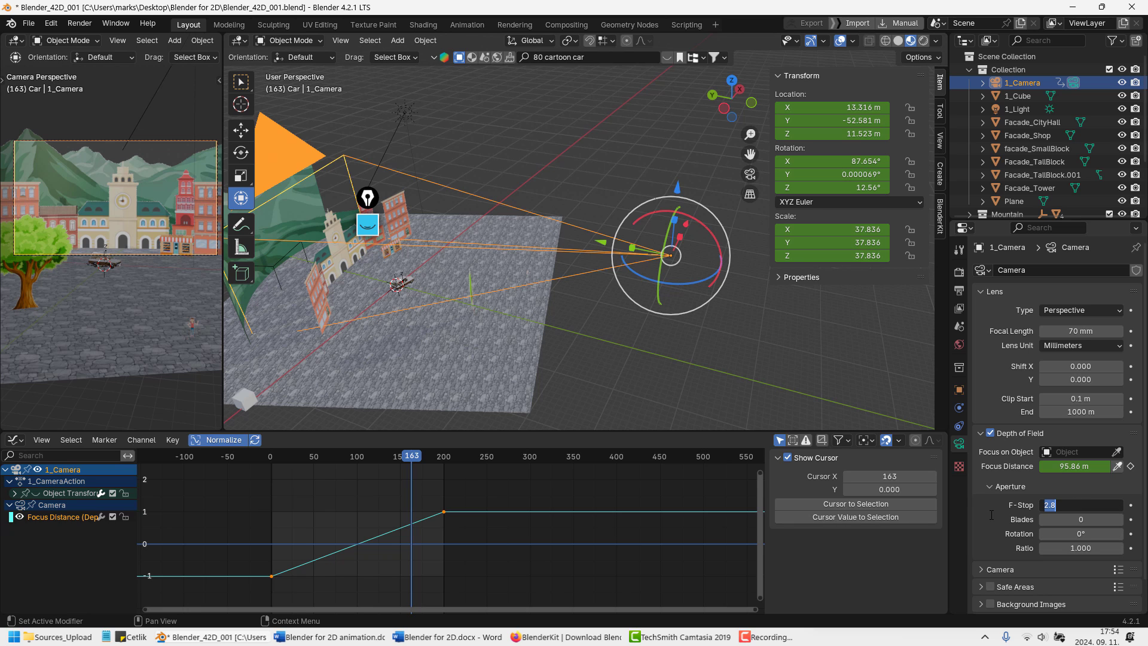
text(0.5)
key(Return)
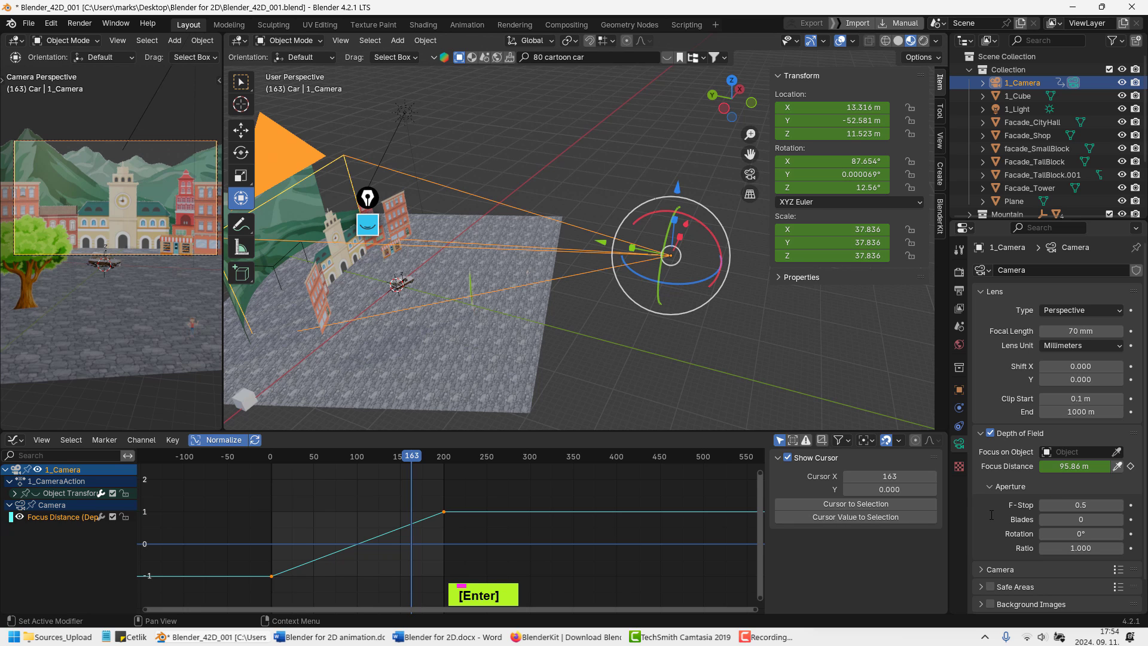
Return to frame 1, render a test image to inspect the focus, and close the render
drag(475, 454, 270, 460)
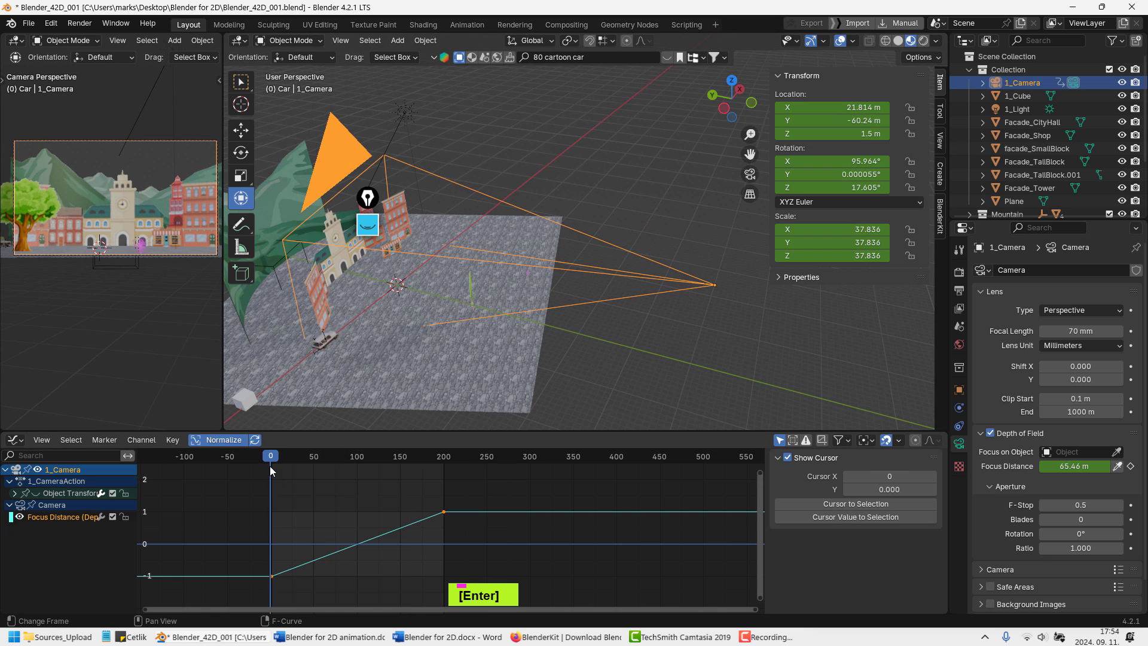
key(shift+Left)
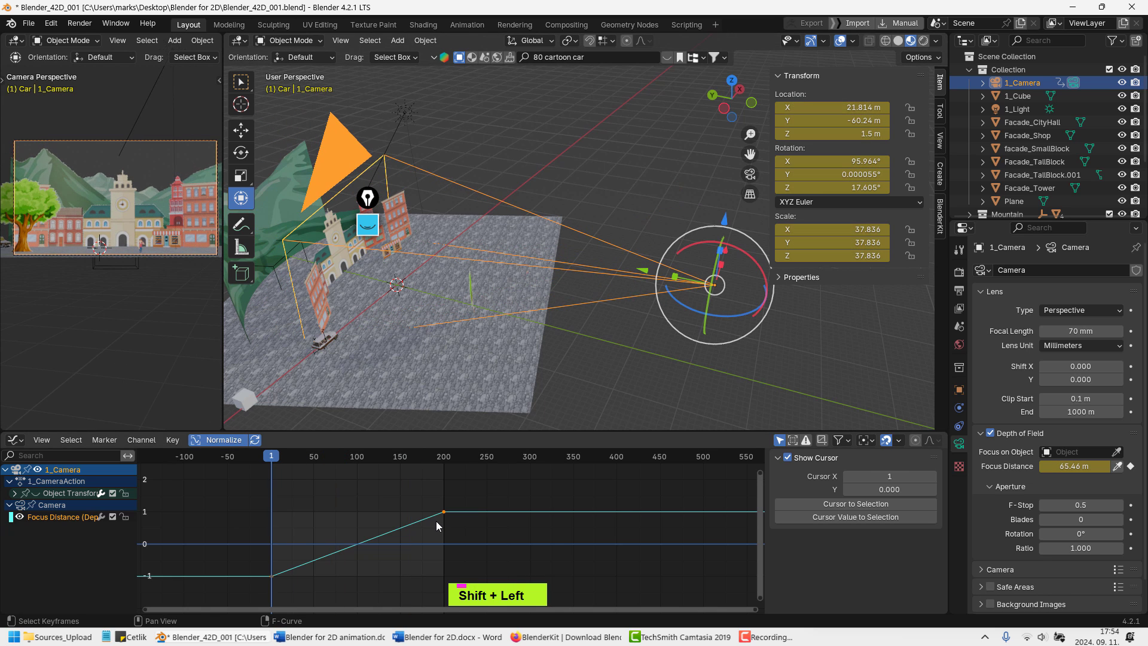
key(F12)
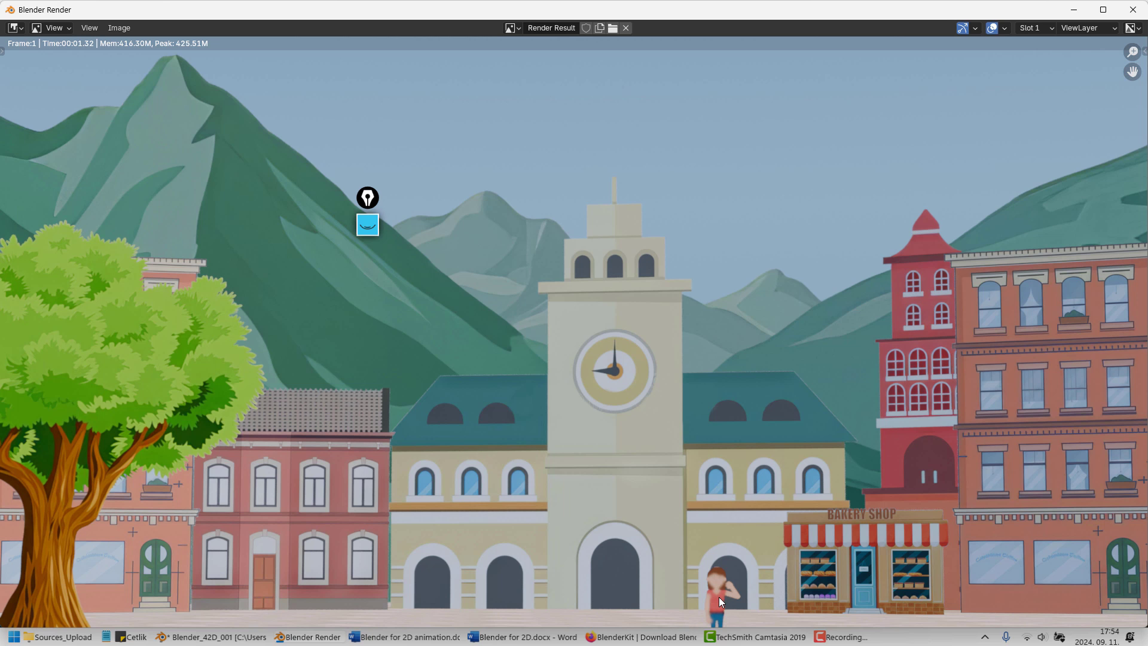
click(1133, 10)
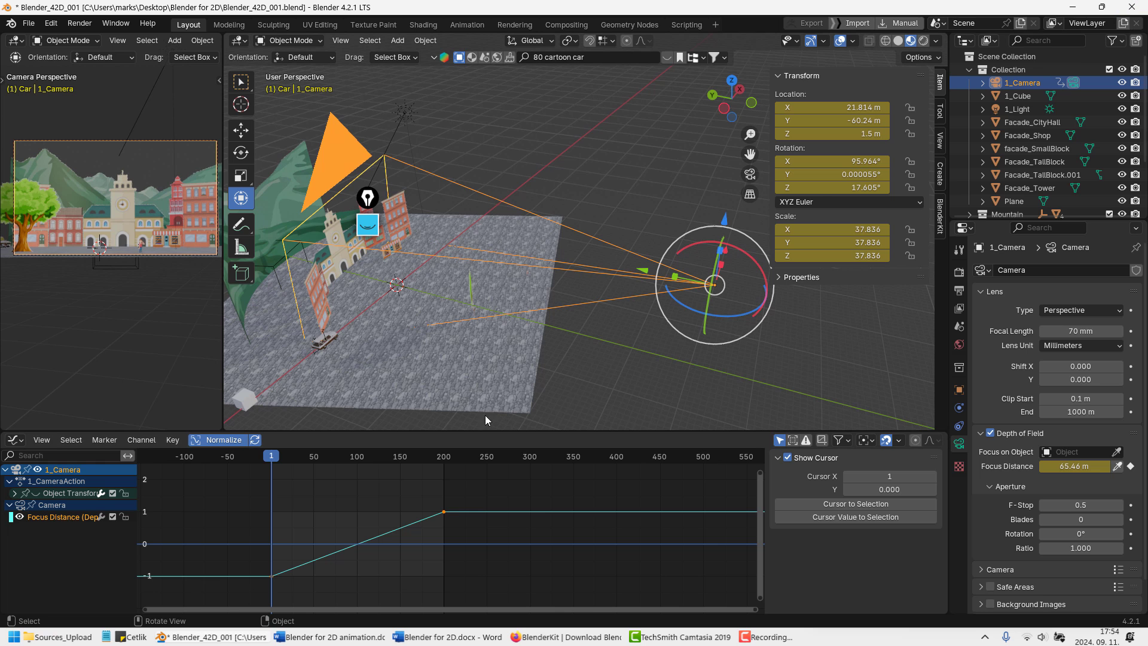
Scrub the animation to frame 199, render a test image to check the focus near the end, and close the render
click(275, 460)
drag(276, 464, 444, 486)
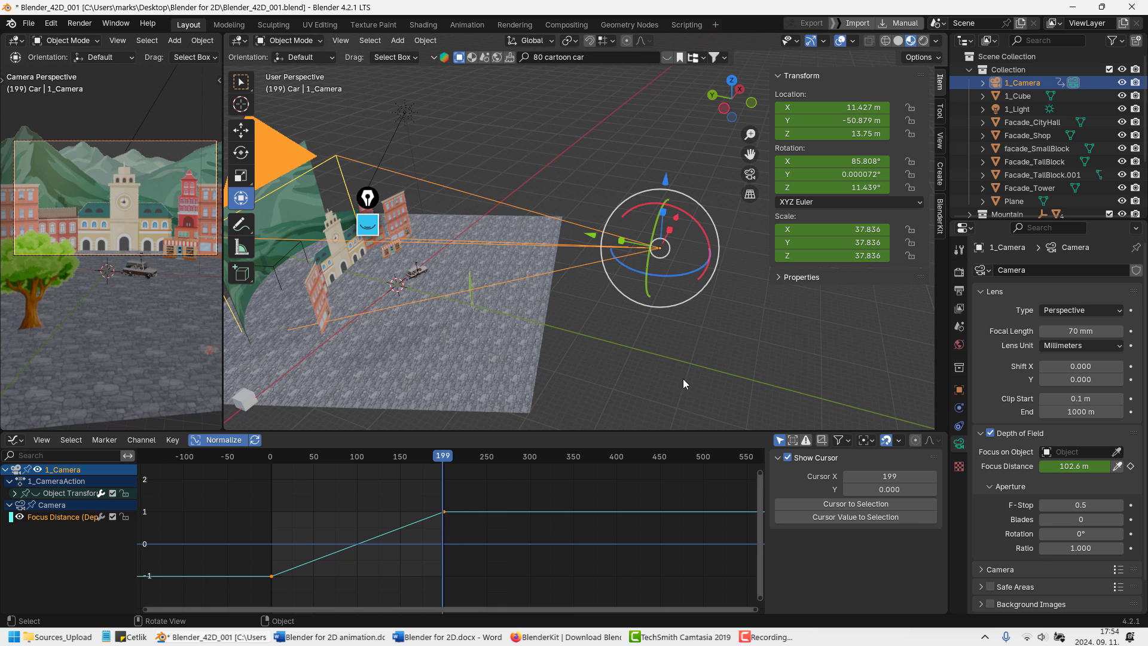
key(F12)
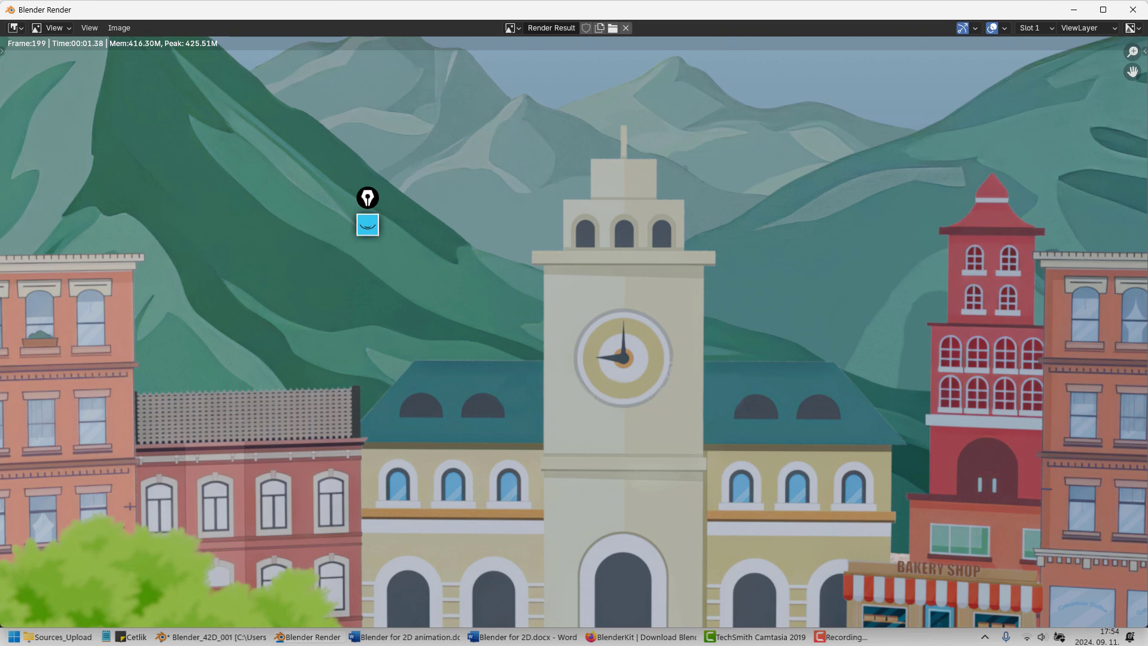
click(1131, 9)
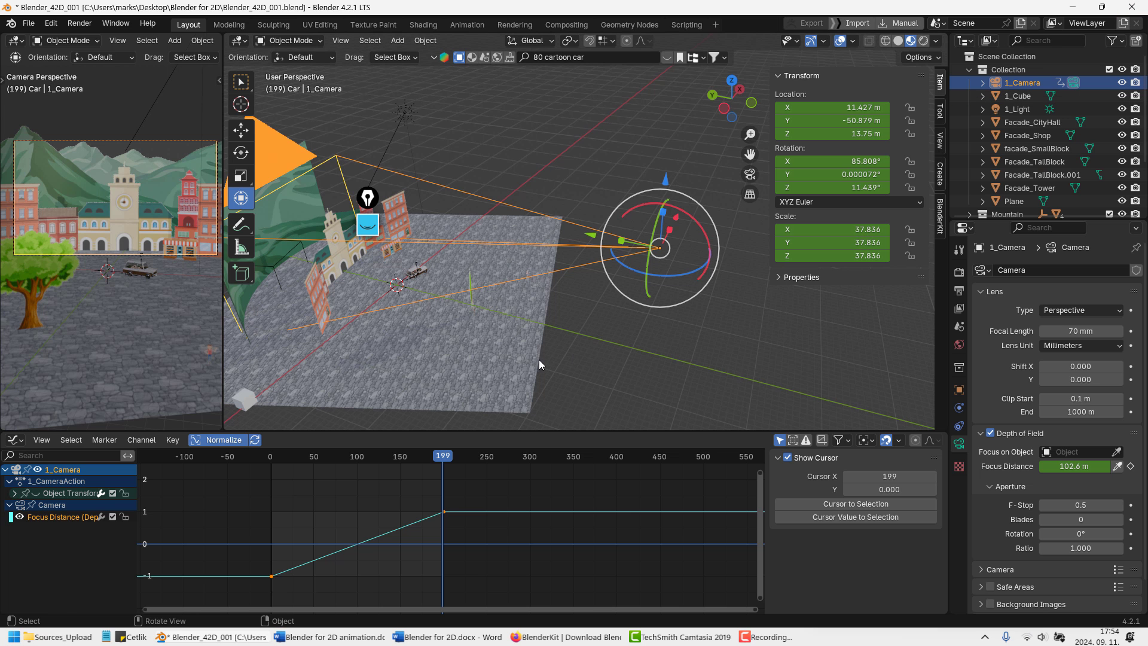
Return to frame 1 and hide the ground plane so the girl and camera can be picked from above with the Measure tool
drag(324, 455, 272, 464)
mouse_move(474, 361)
middle_down()
mouse_move(610, 348)
mouse_move(586, 286)
mouse_move(540, 293)
mouse_move(521, 357)
mouse_move(575, 404)
mouse_move(569, 392)
middle_up()
scroll(541, 354, up, 2)
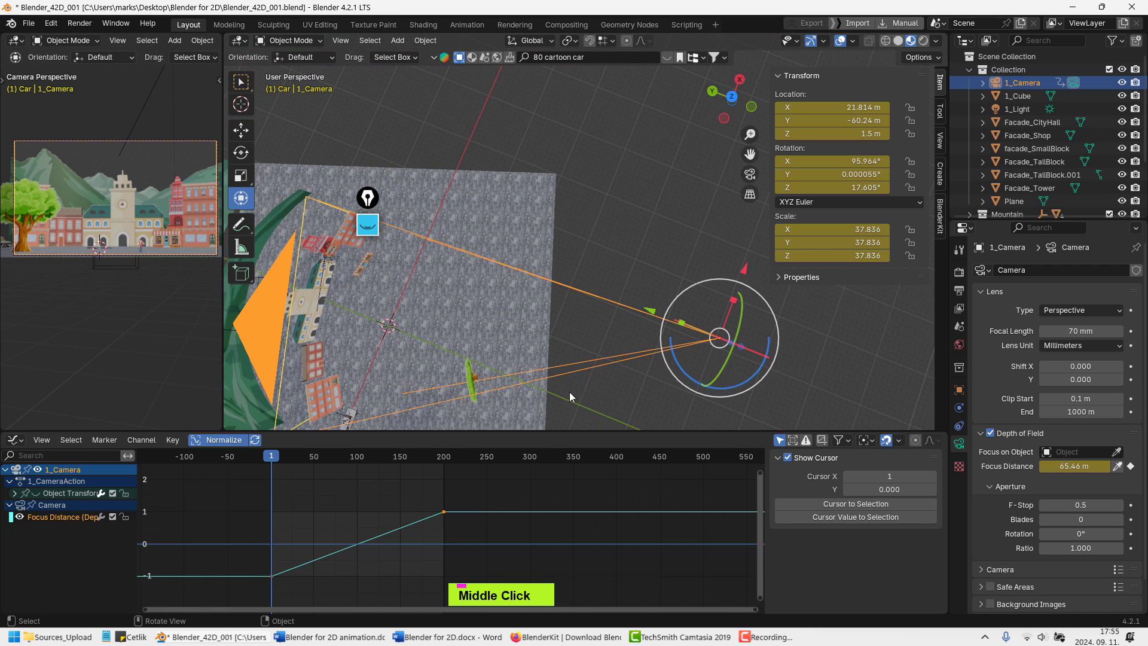
click(241, 247)
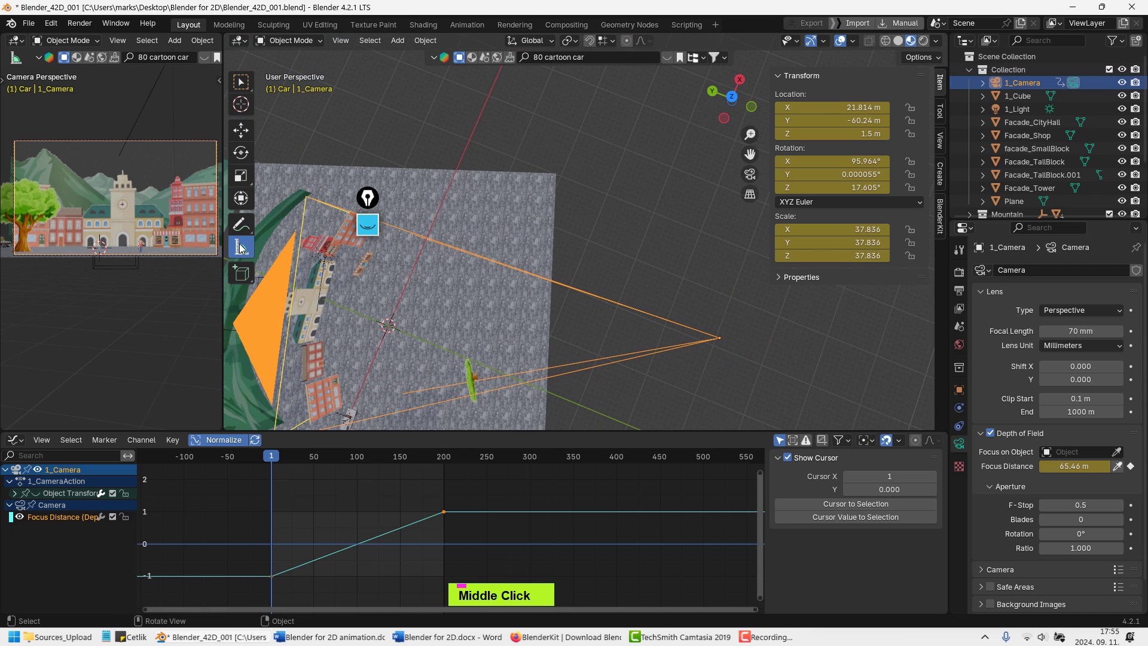
key(alt+a)
double_click(512, 243)
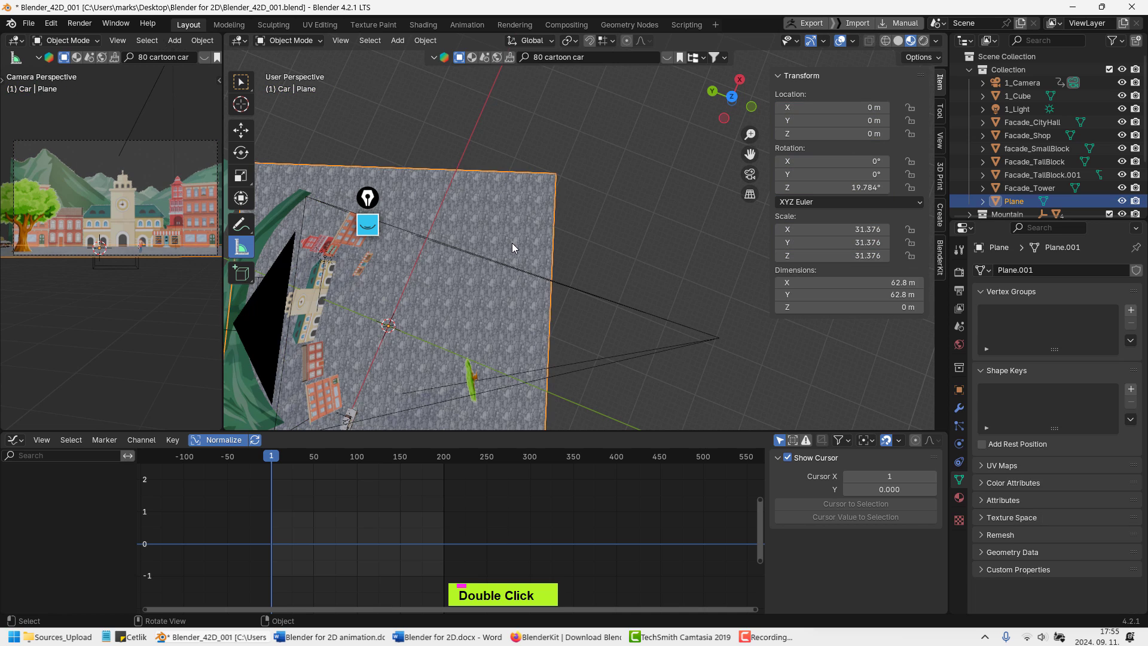
key(h)
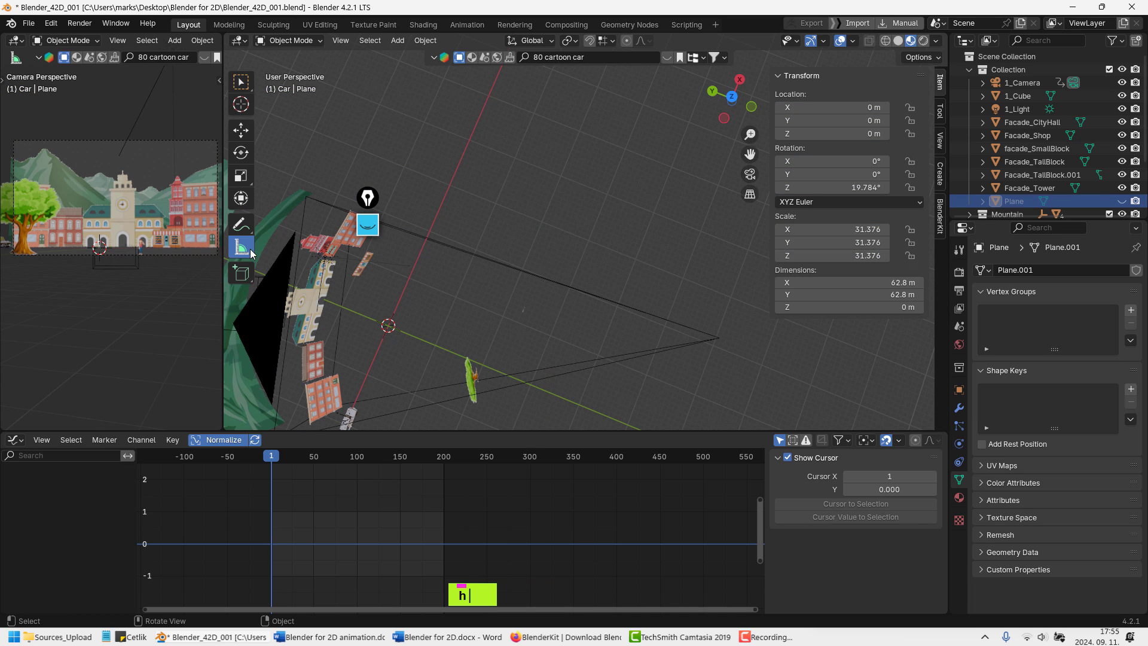
Measure the distance from the camera to the girl, then remove the measurement and unhide the ground plane
drag(718, 336, 523, 311)
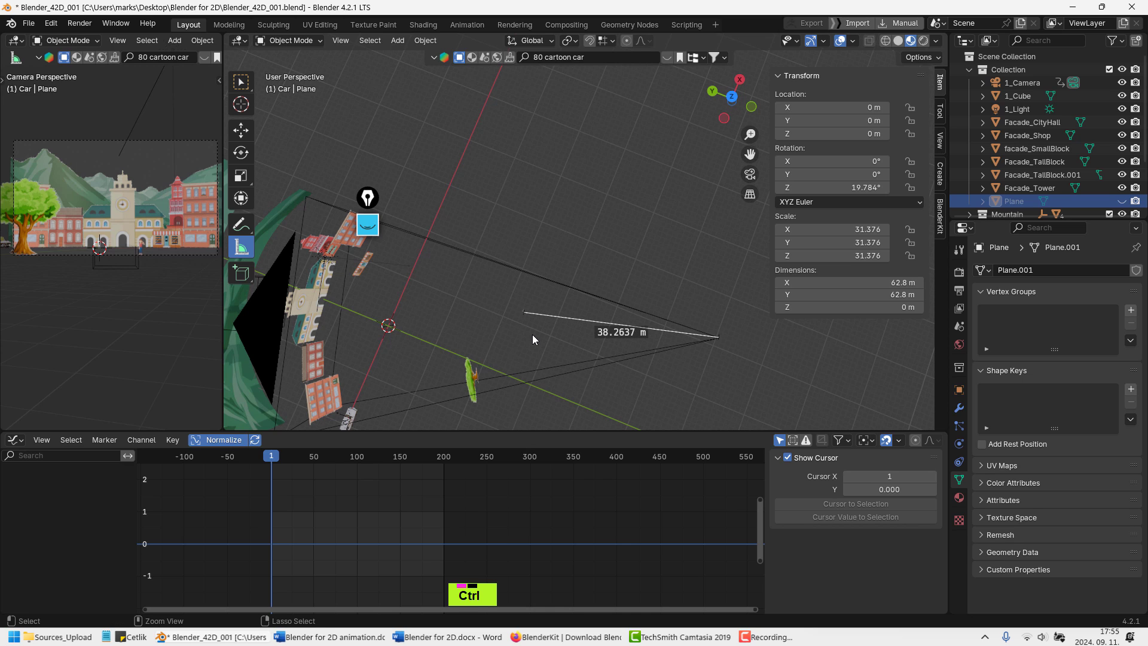
key(ctrl+z)
key(alt+h)
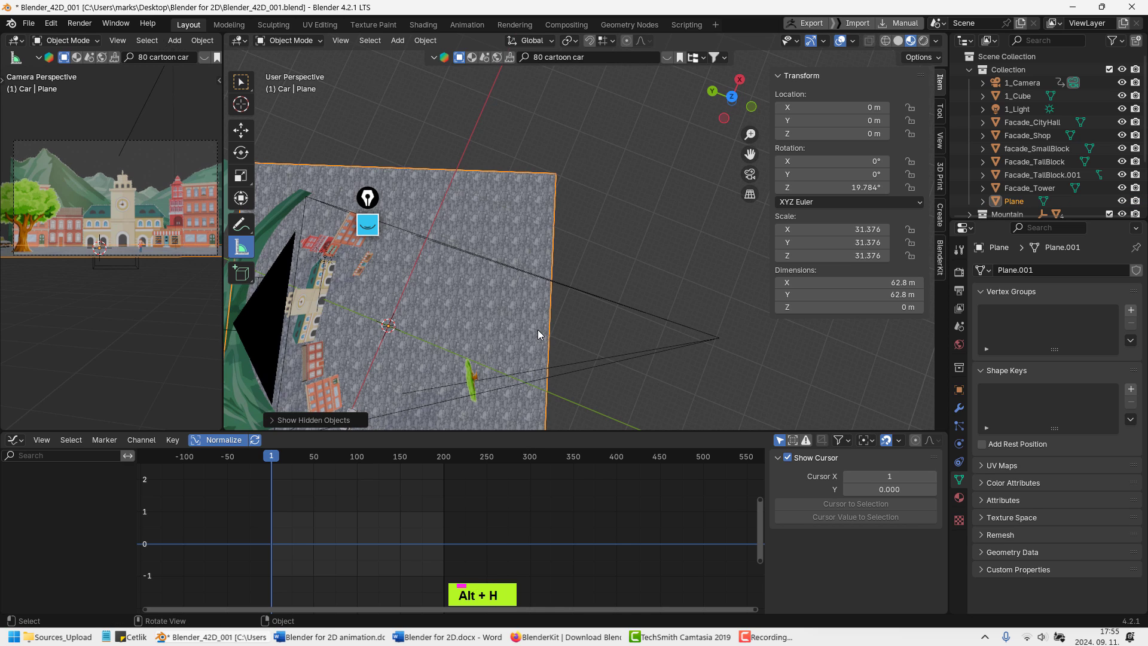
Set the camera's Focus Distance to 38 m at frame 1 and update its keyframe
click(715, 339)
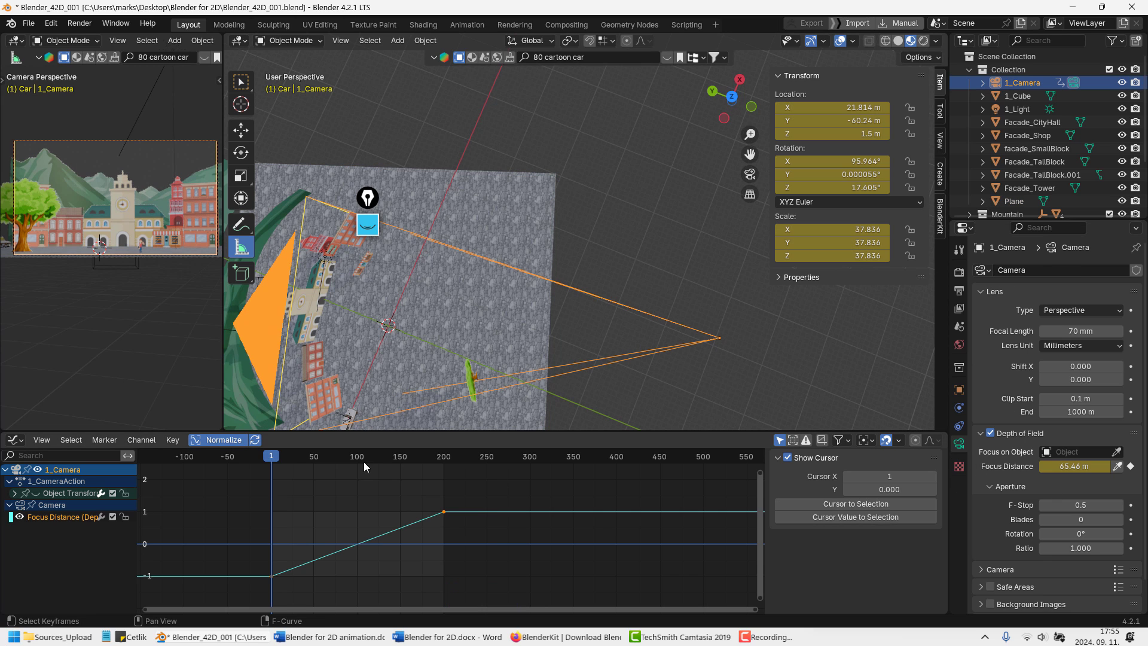
double_click(1074, 466)
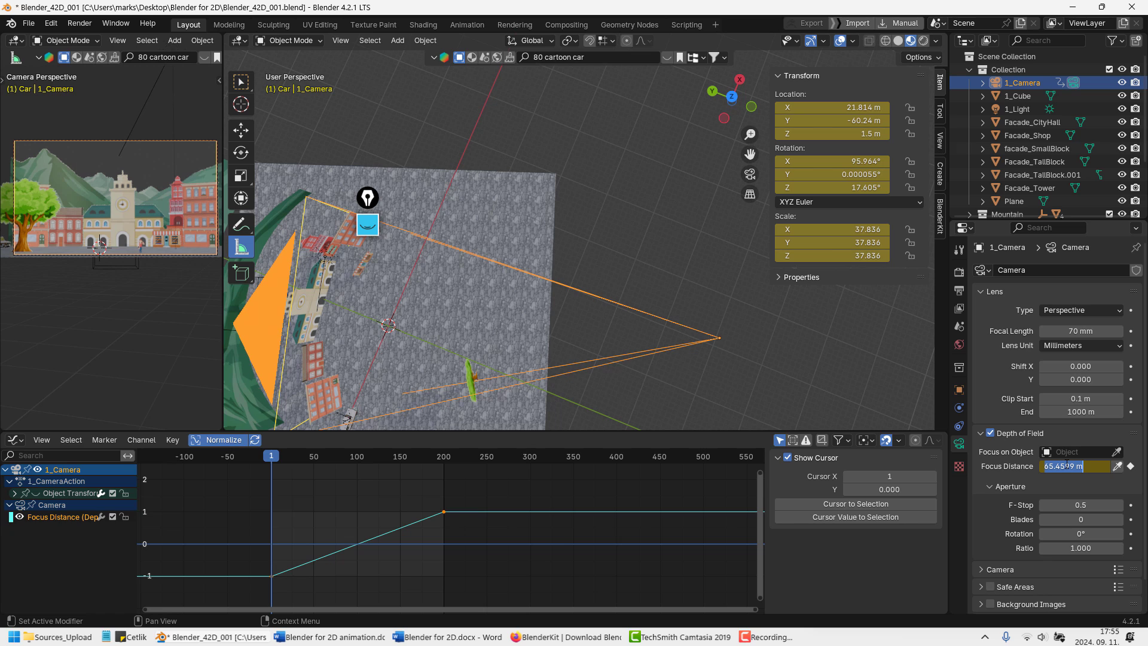
text(18)
key(Return)
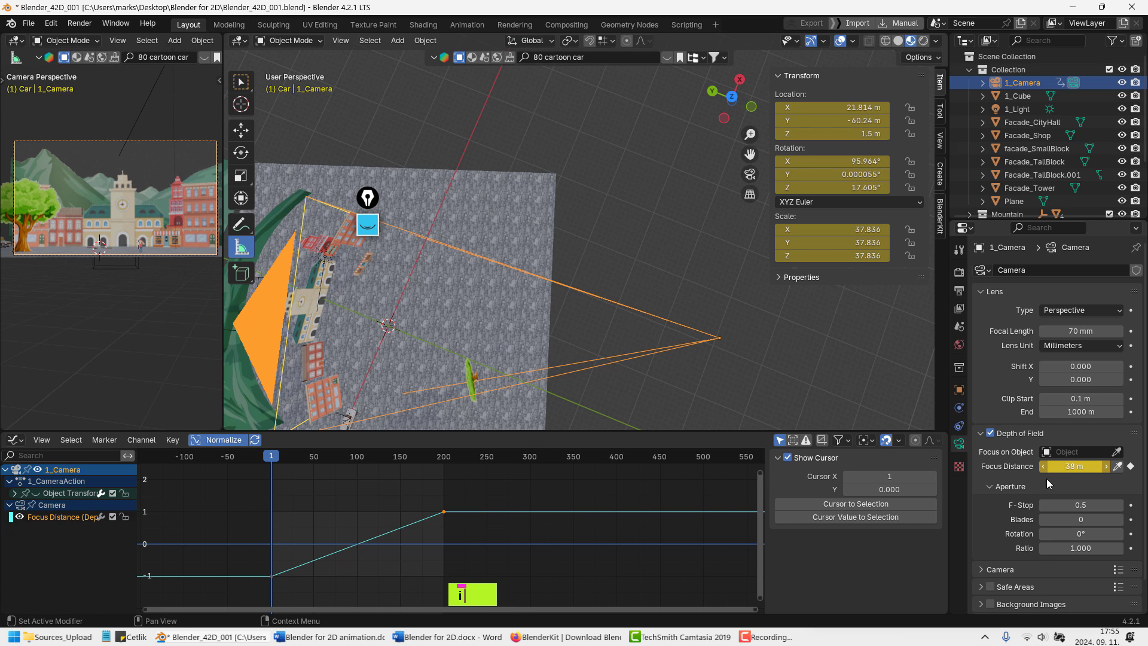
key(i)
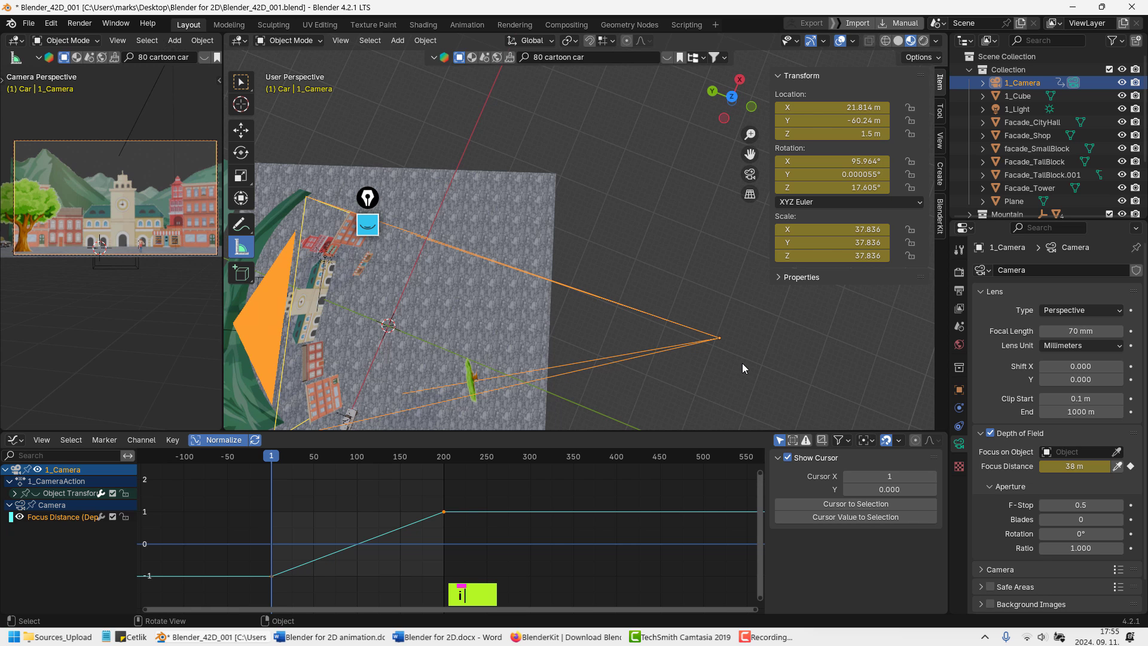
Render a test image at frame 1 to inspect the focus on the girl and tree, and close the render
key(F12)
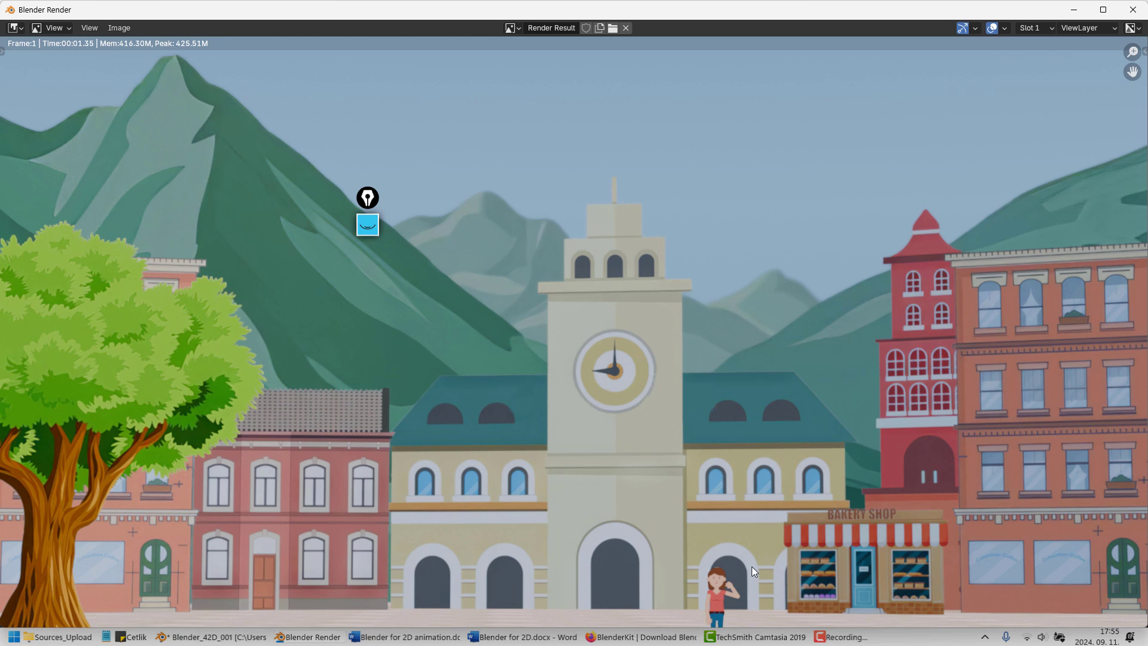
scroll(654, 456, down, 1)
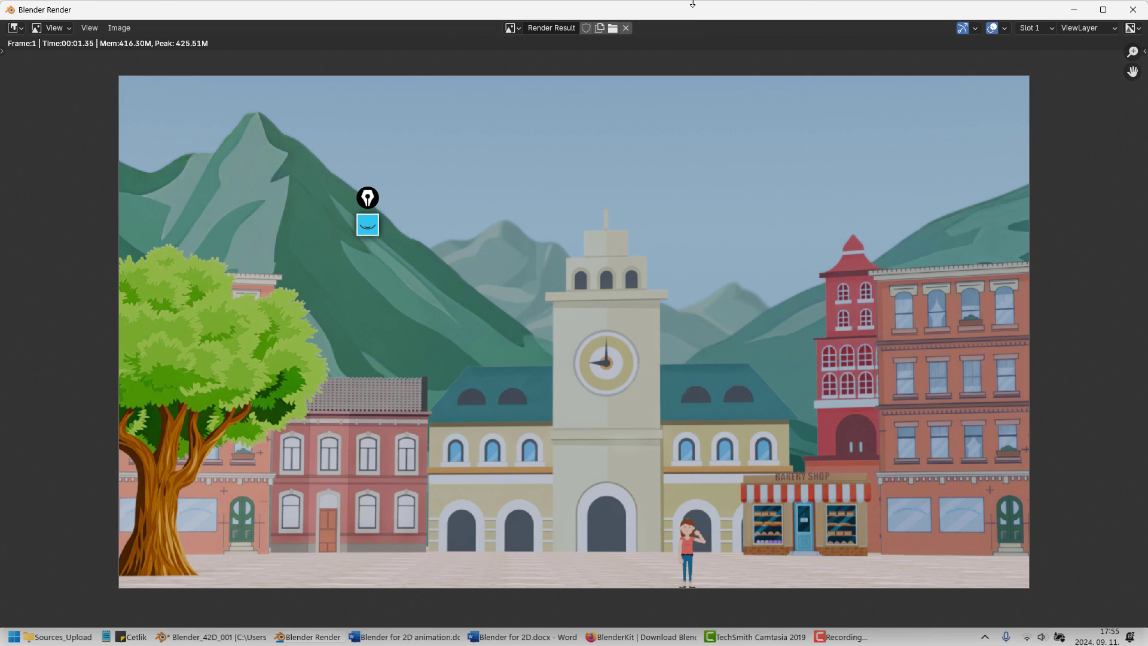
click(1132, 10)
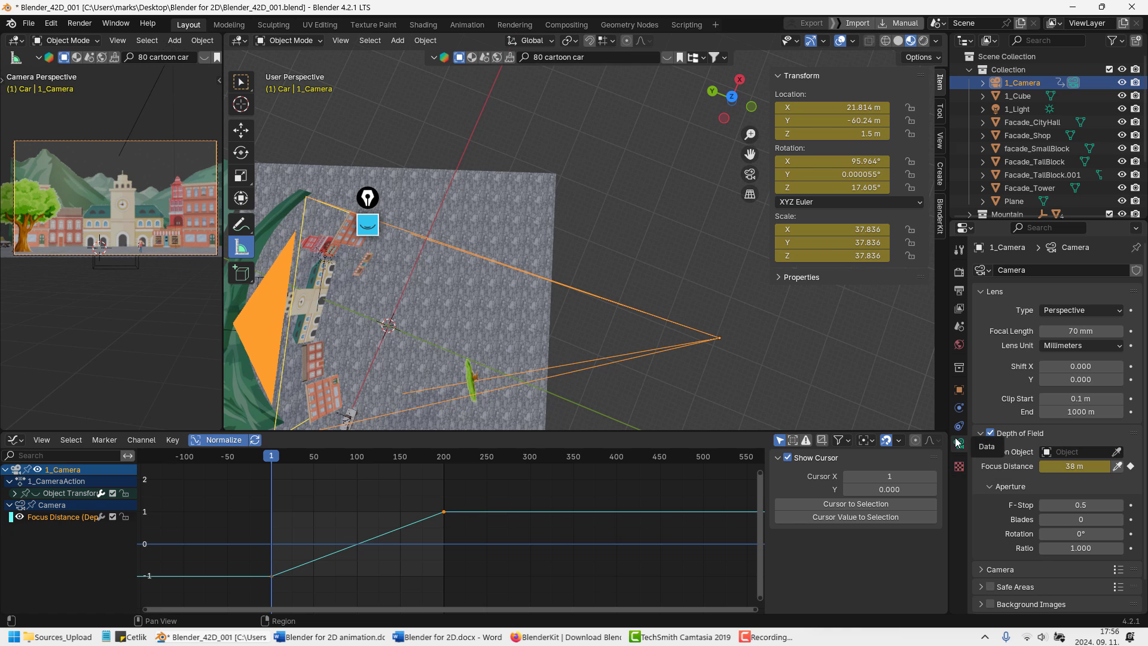
Set the render output's file format to FFmpeg Video with MPEG-4 as the encoding container
click(959, 273)
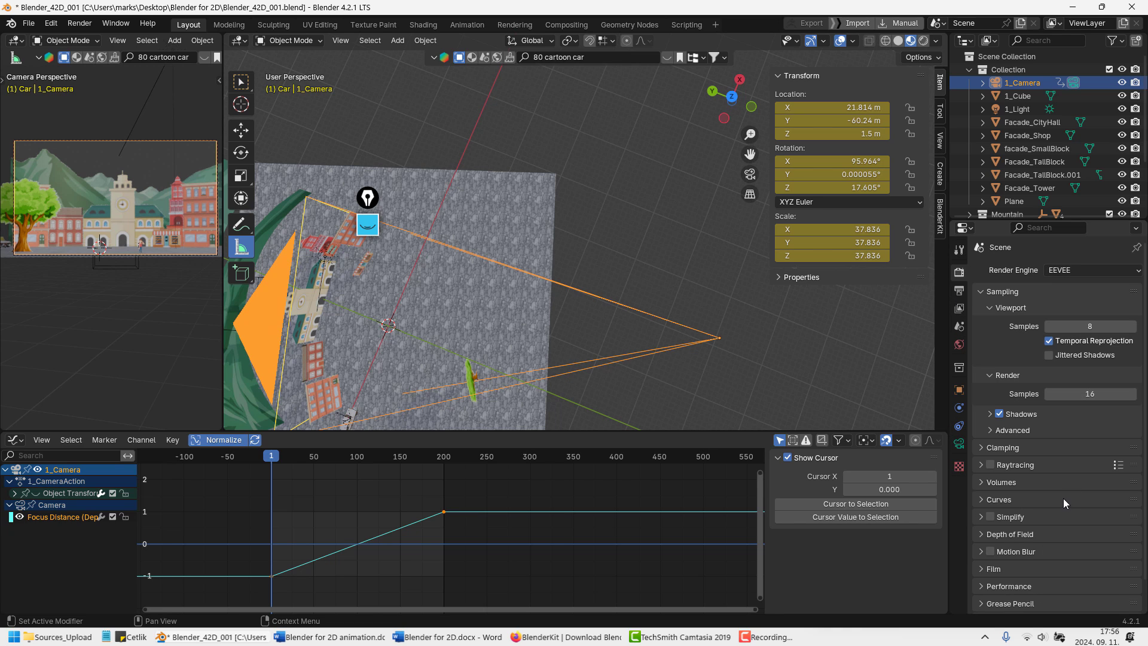
click(959, 291)
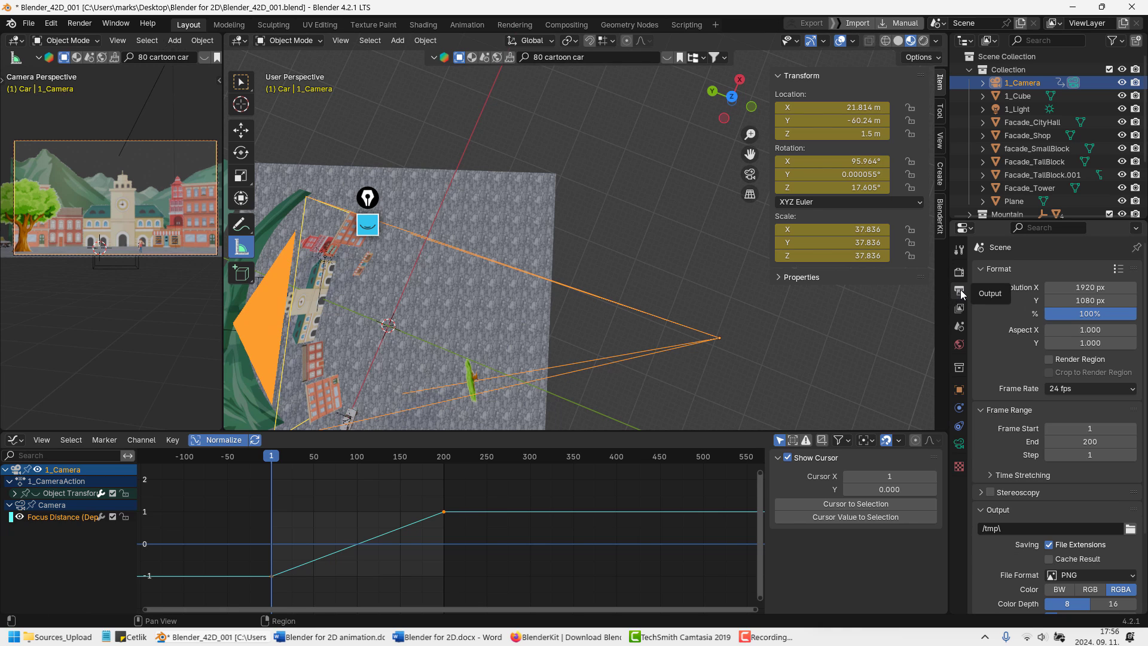
scroll(1011, 576, down, 3)
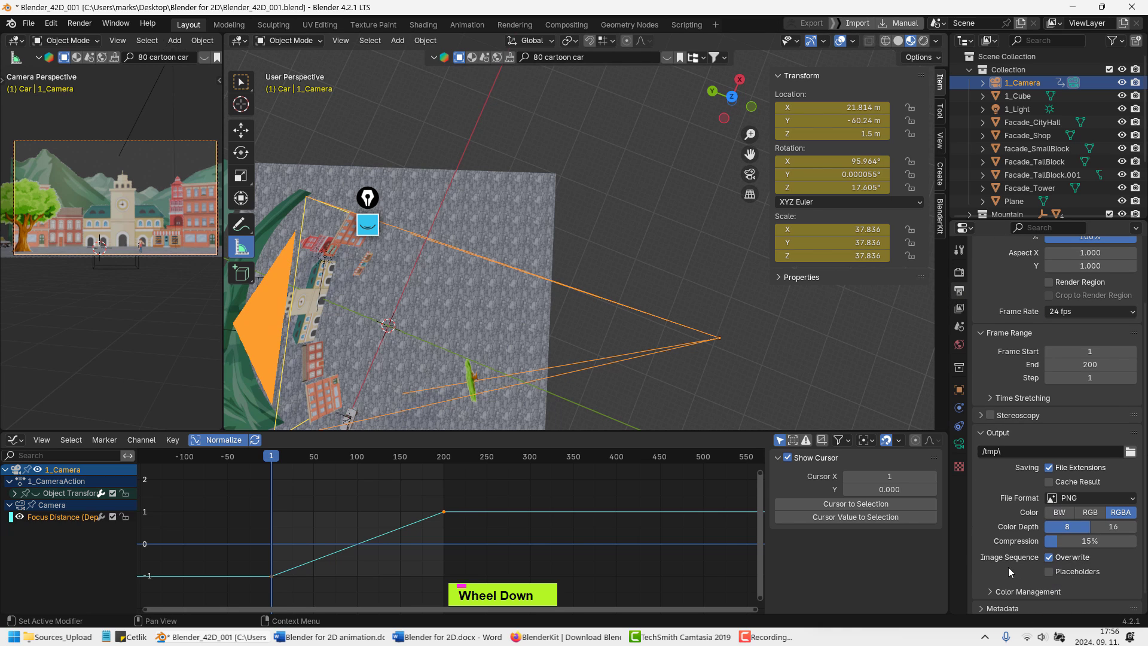
click(1079, 497)
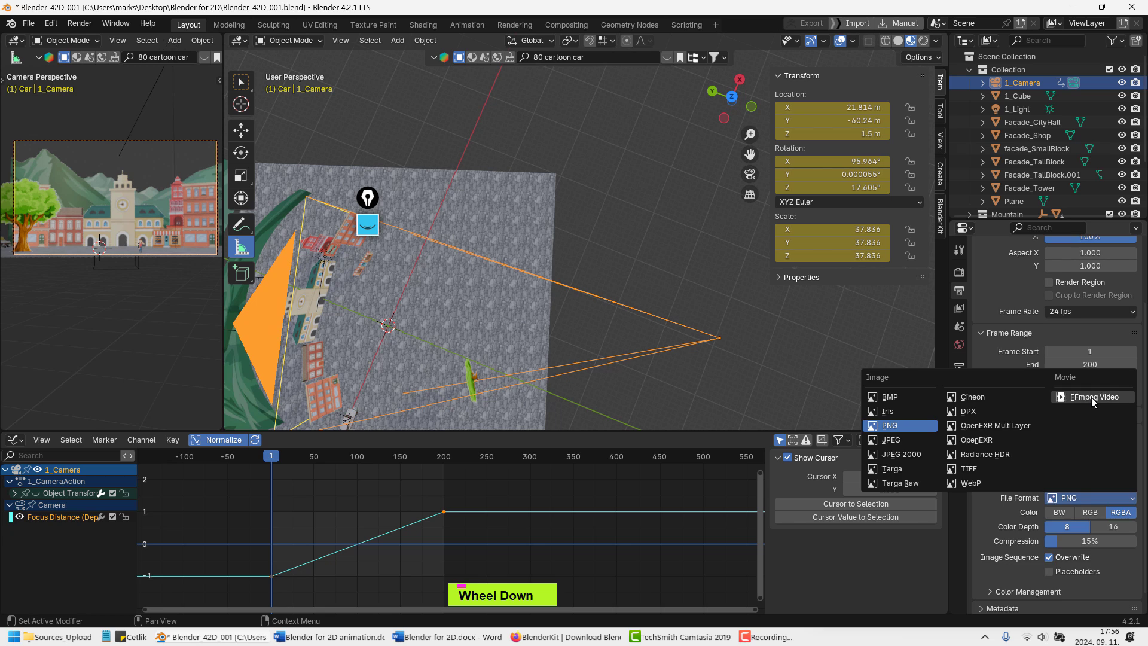
click(1092, 397)
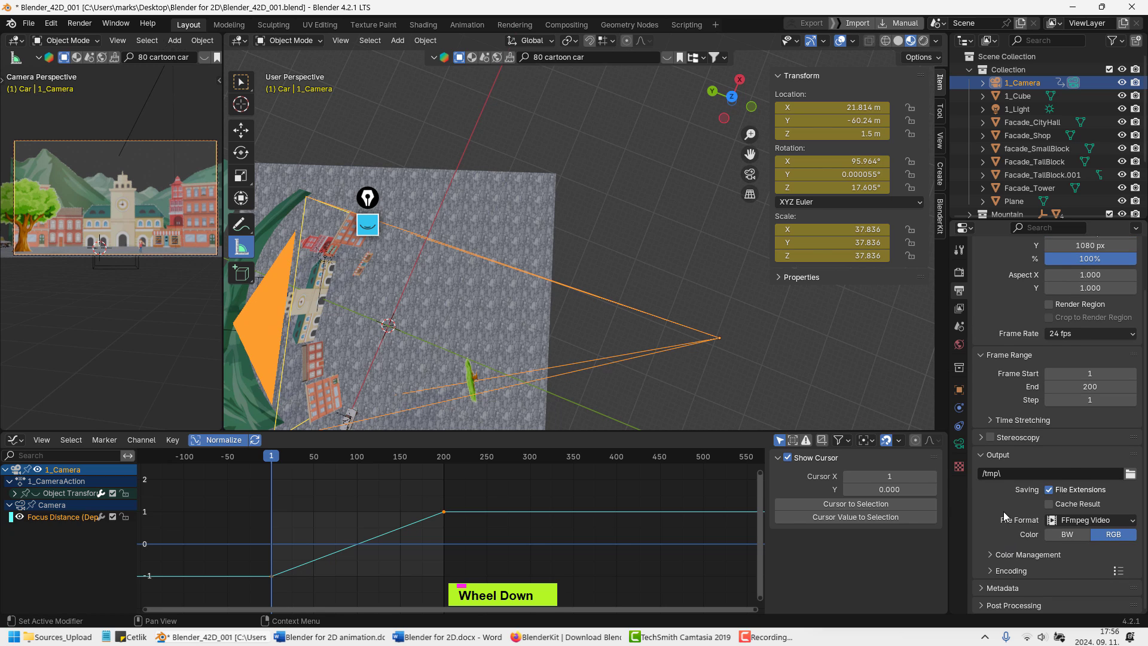
click(1011, 571)
scroll(1019, 574, down, 2)
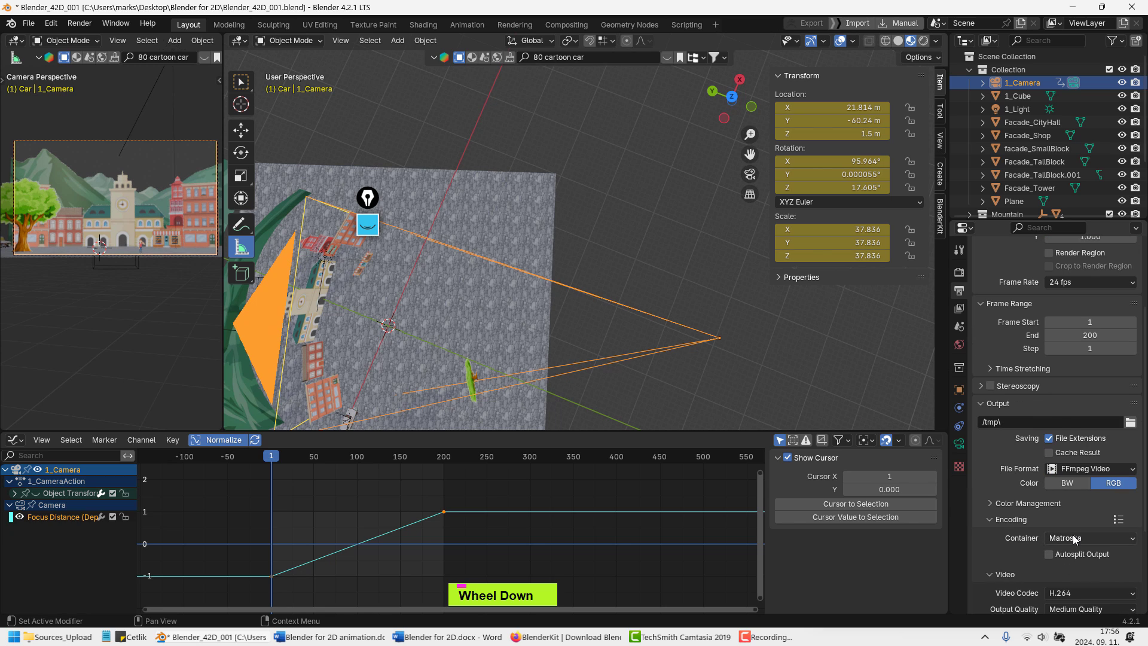
click(1074, 538)
click(1070, 429)
Browse for the output path to the Blender for 2D folder and create a new folder named Render in it
click(1129, 422)
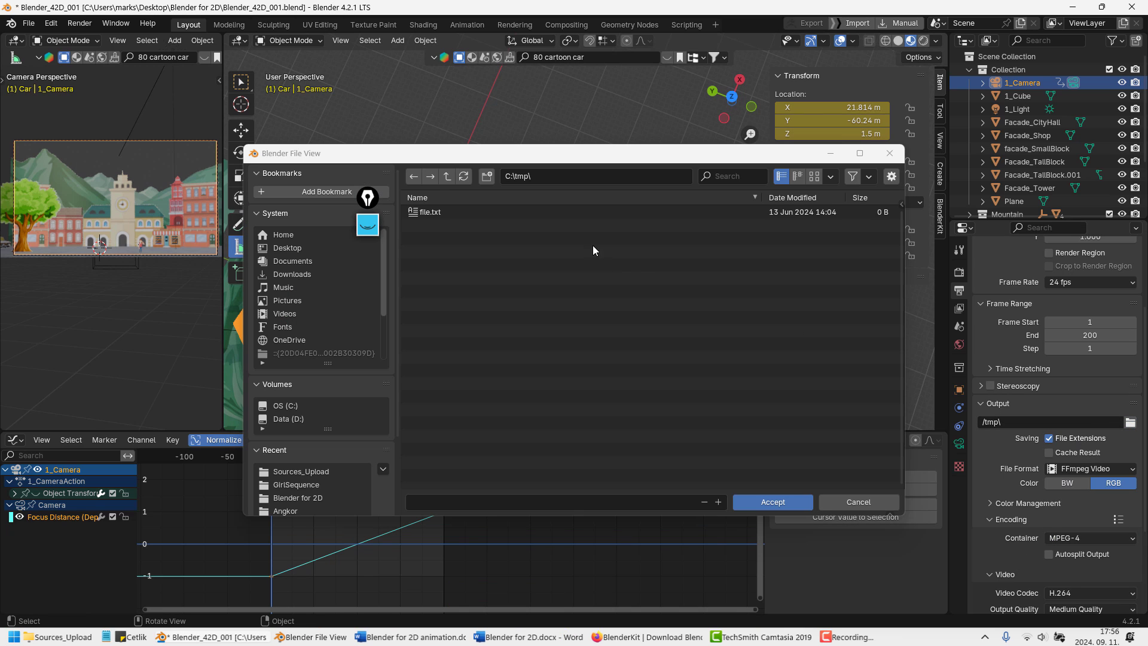
click(447, 176)
drag(472, 152, 539, 168)
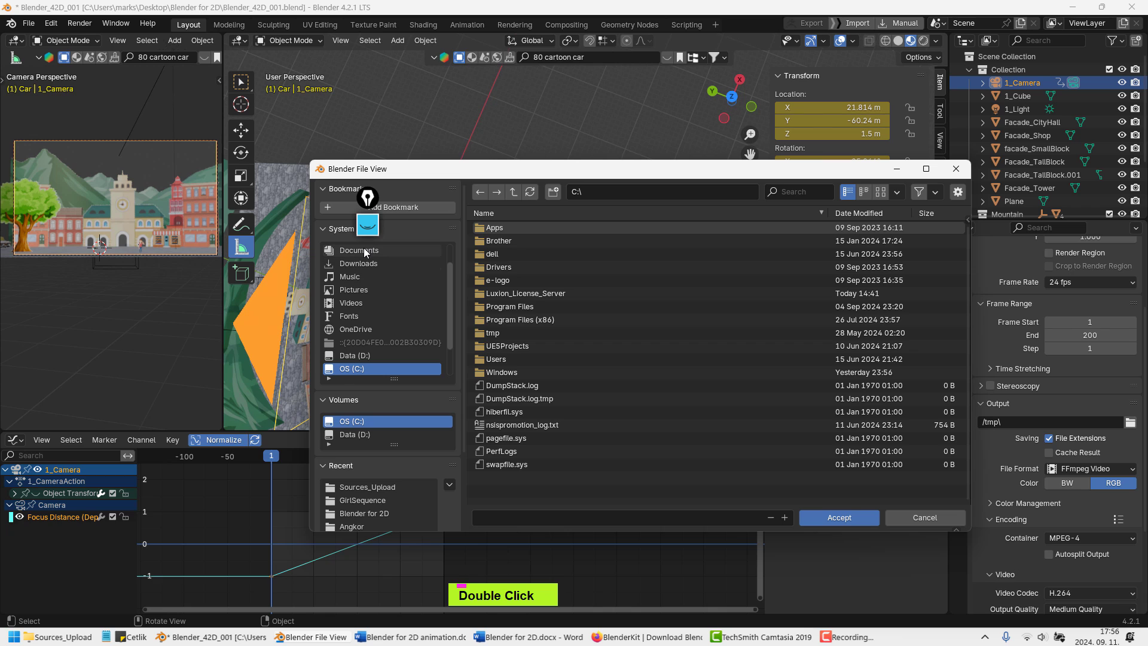
scroll(386, 507, down, 3)
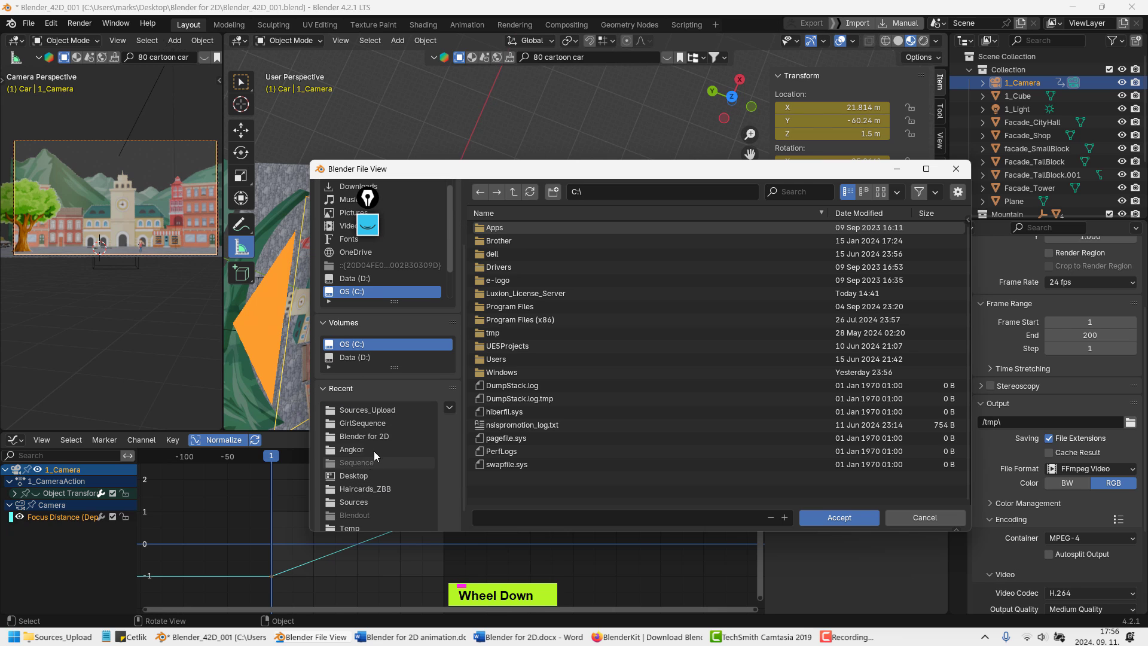
click(364, 435)
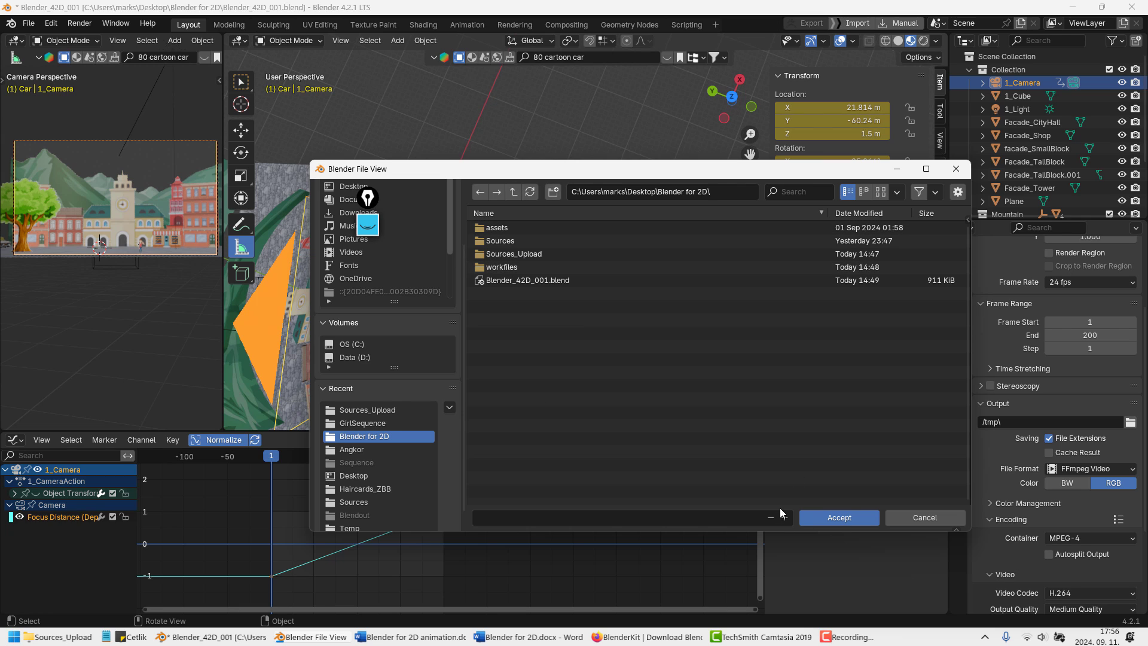
click(553, 191)
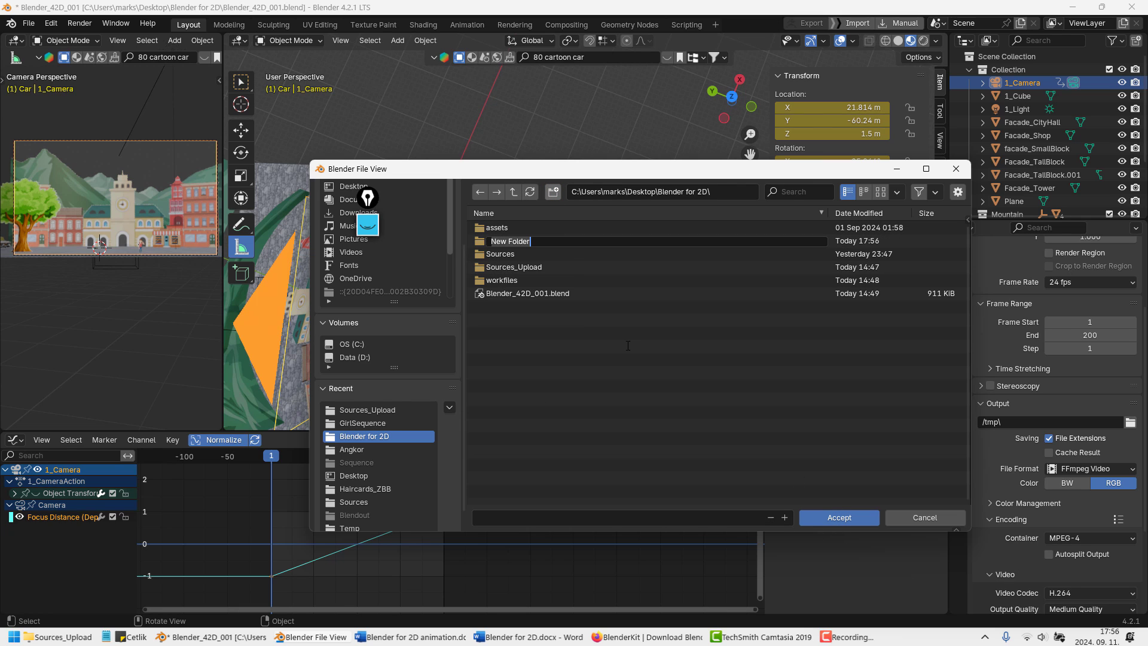
text(Re)
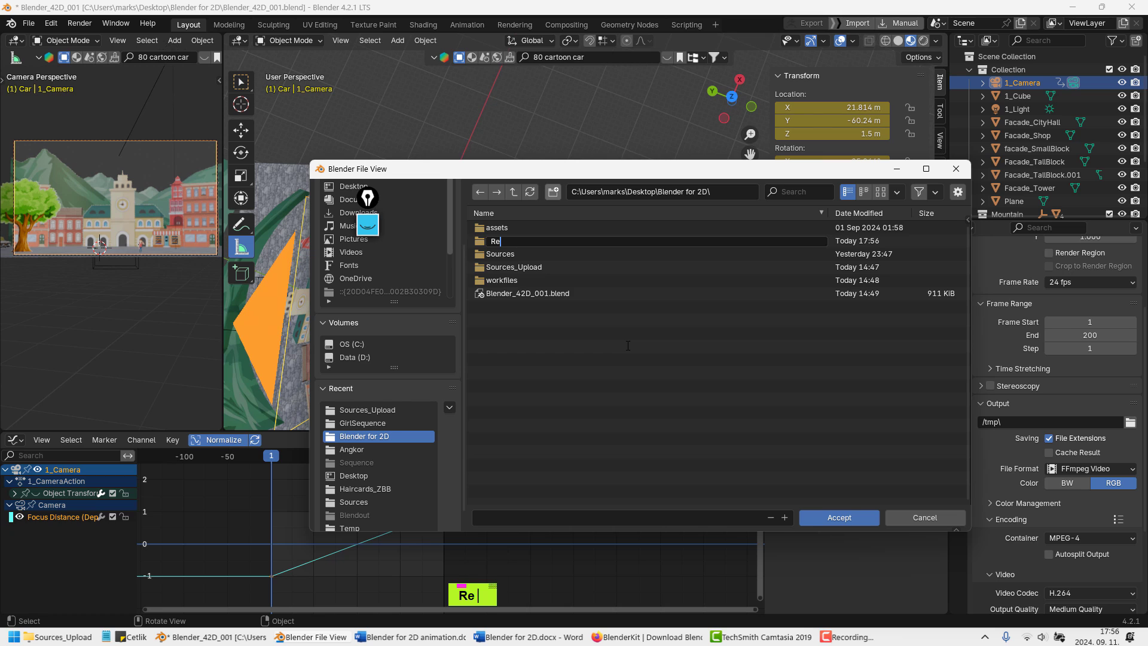
text(nder)
key(Return)
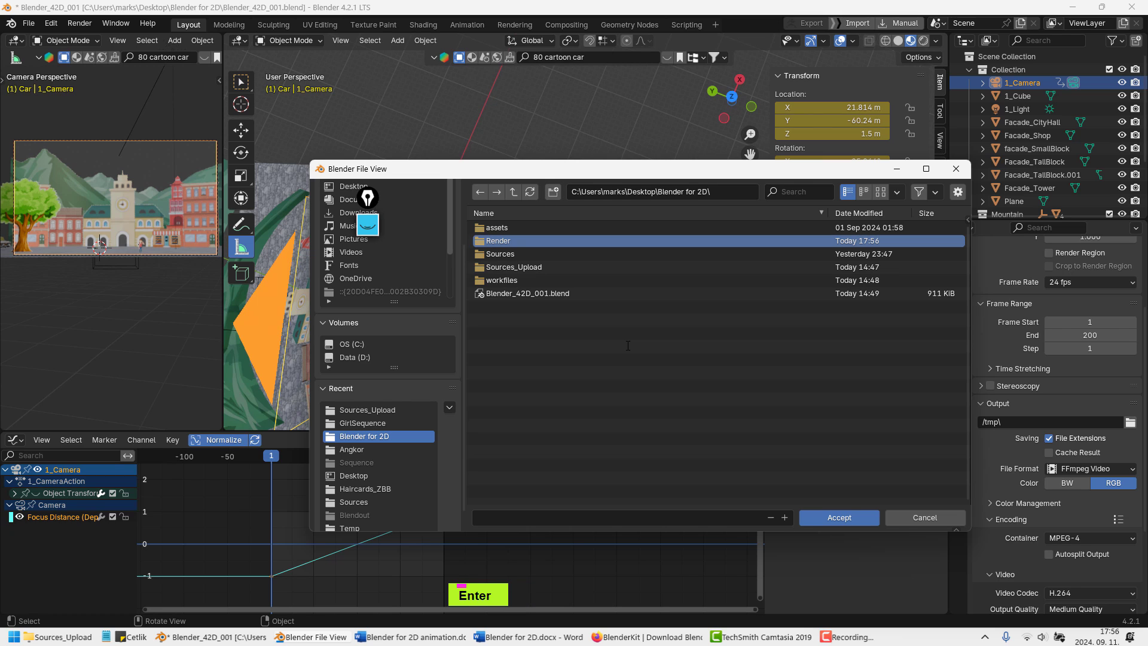
Set the output file to Test001_ inside the Render folder and accept the path
double_click(493, 241)
drag(702, 177, 630, 166)
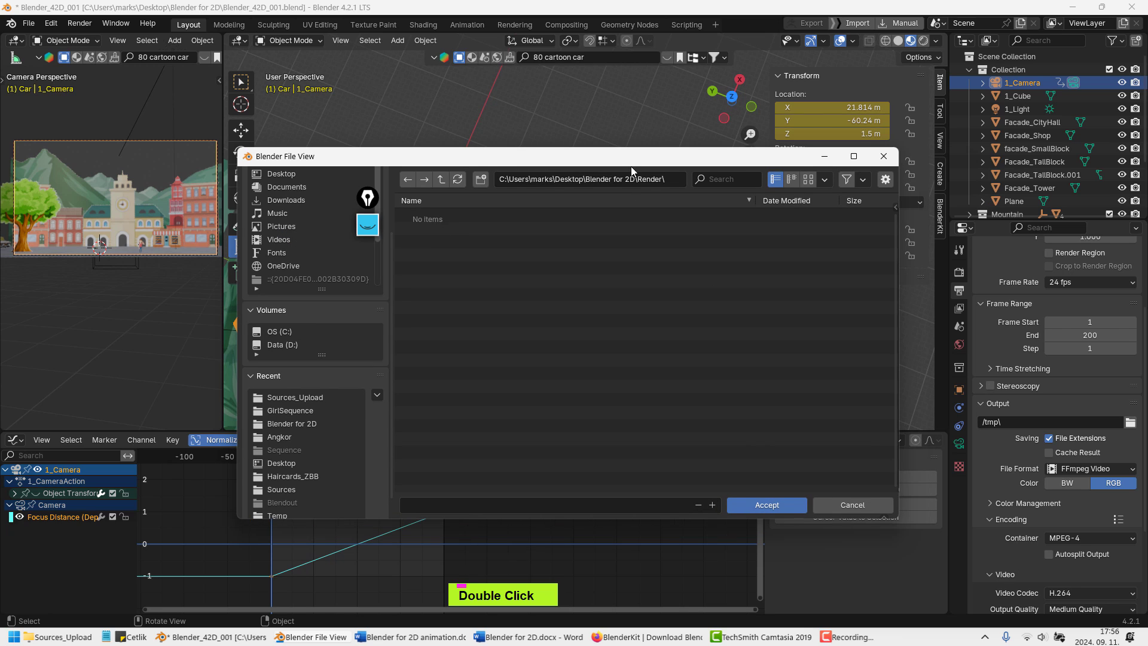
click(651, 506)
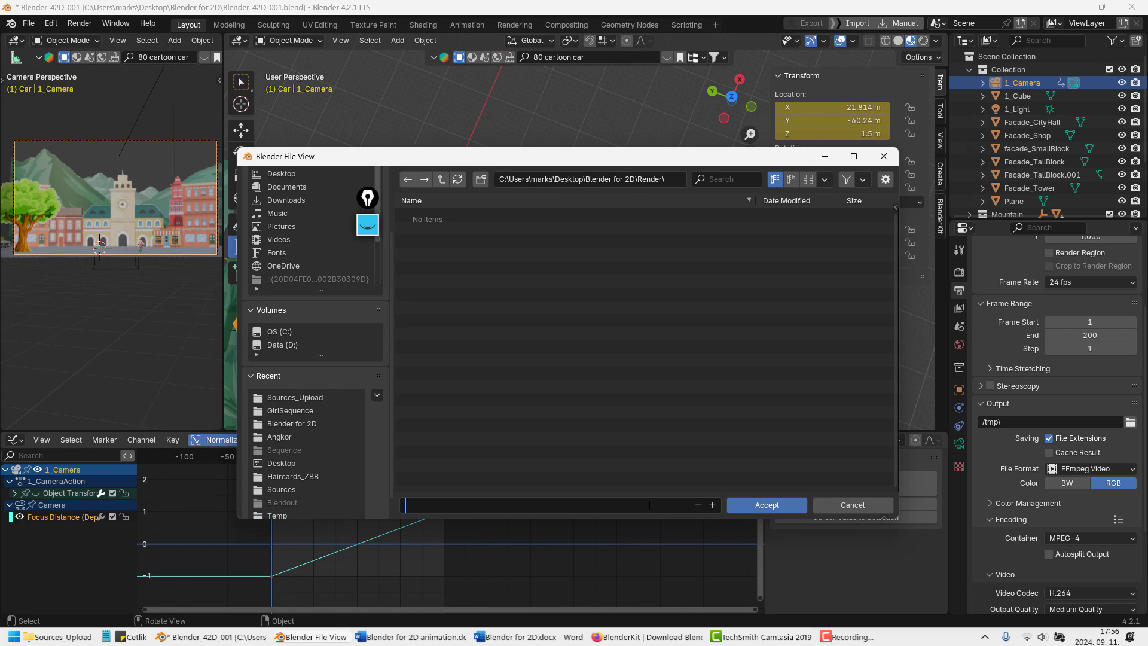
text(Test)
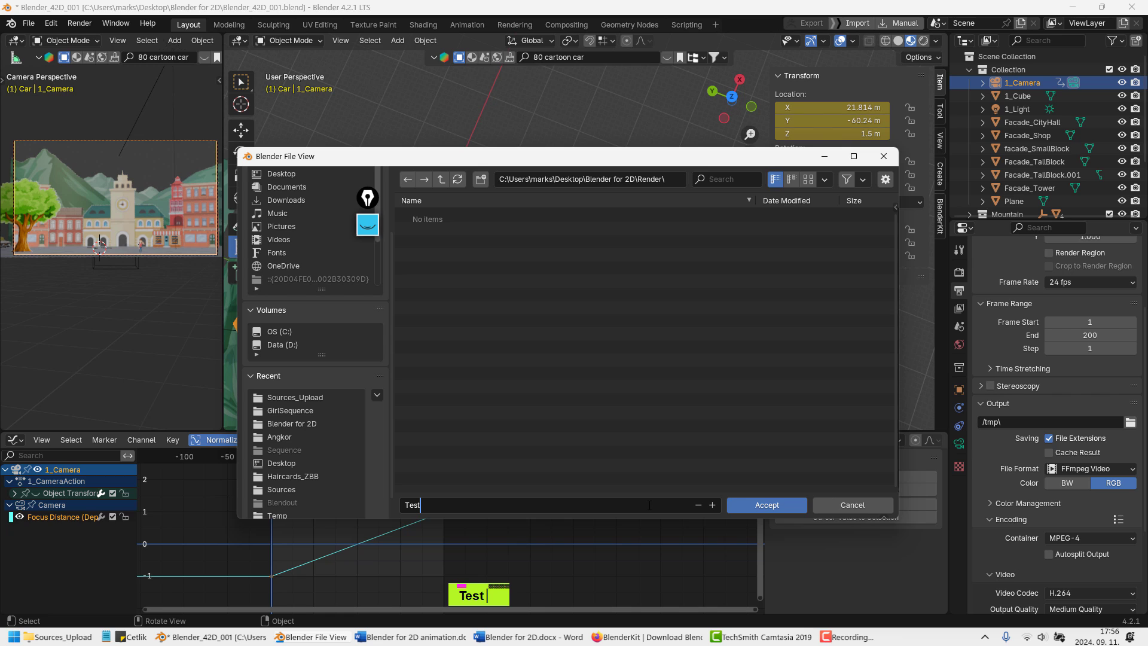
text(001)
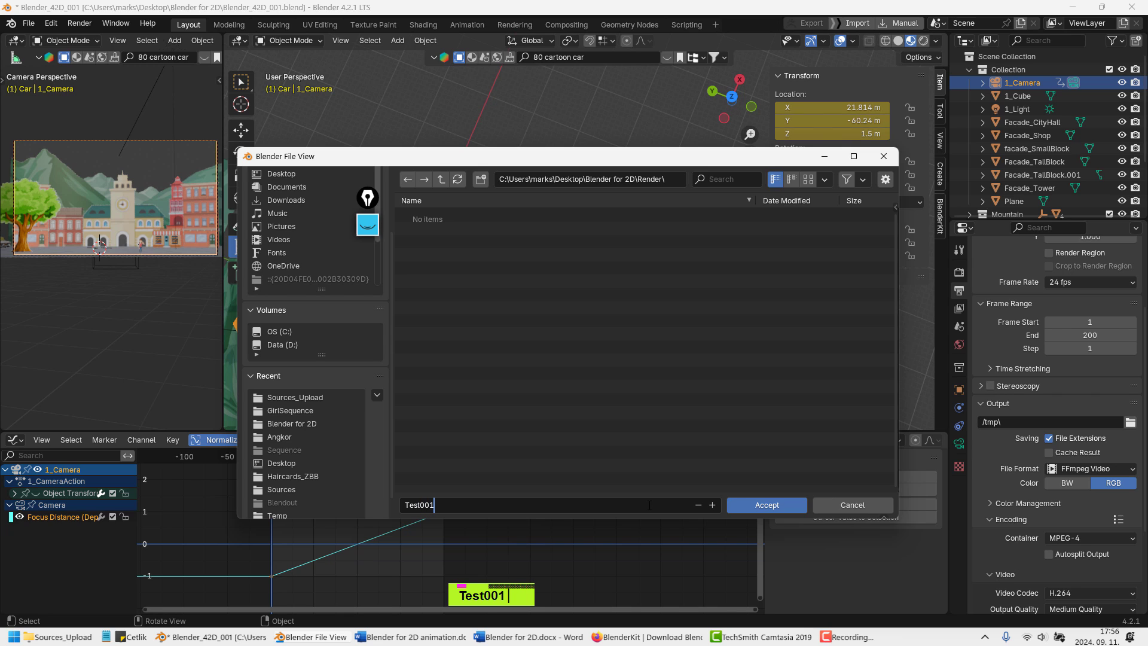
text(_)
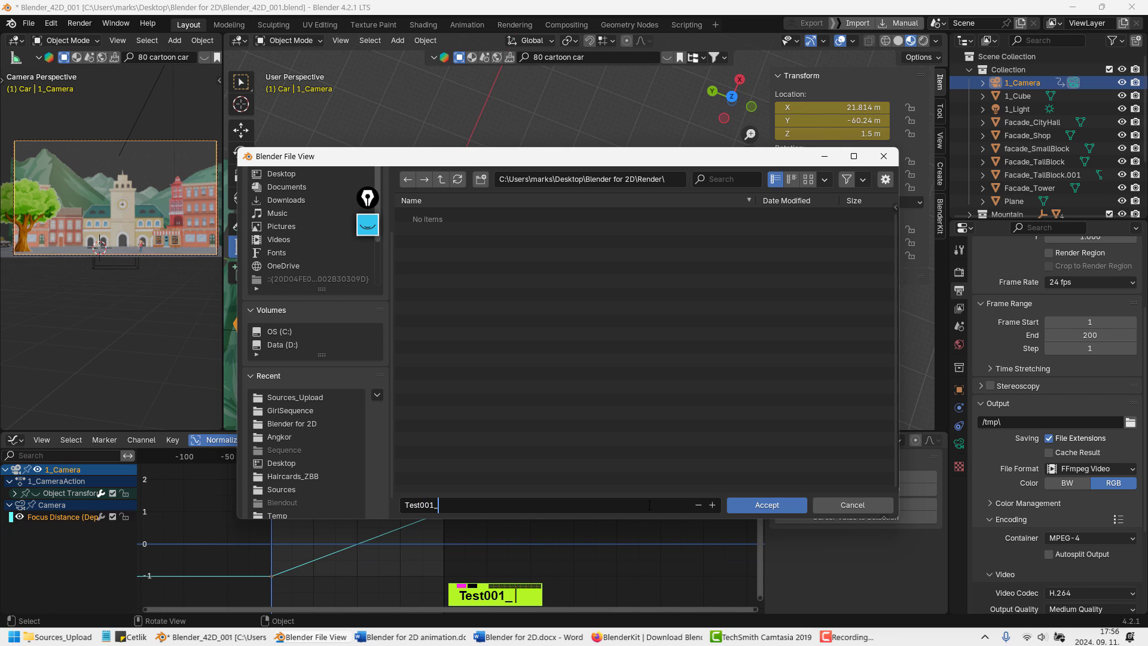
click(748, 506)
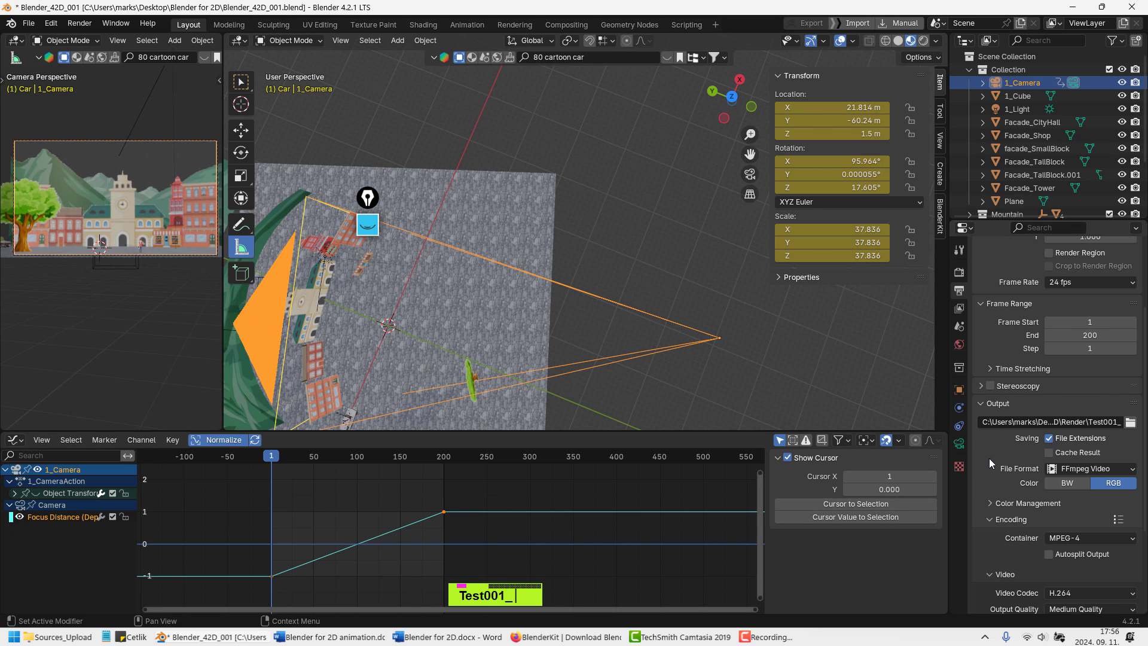
Review the output and encoding settings of the render, and save the scene file
scroll(996, 461, down, 5)
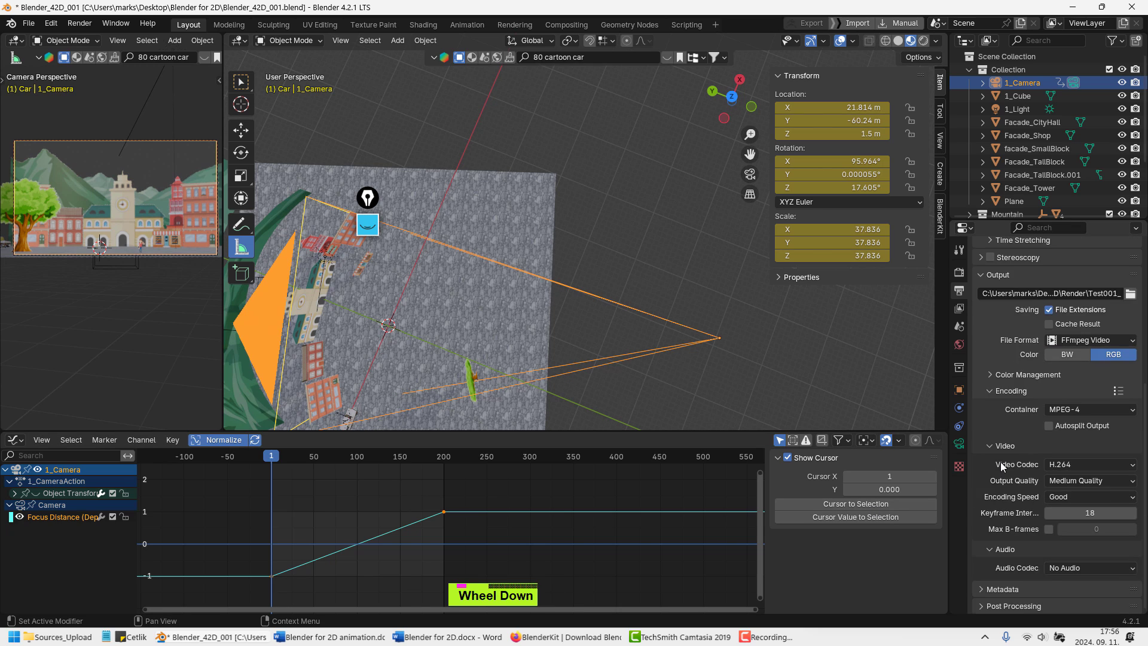
scroll(999, 462, up, 5)
scroll(1021, 466, up, 4)
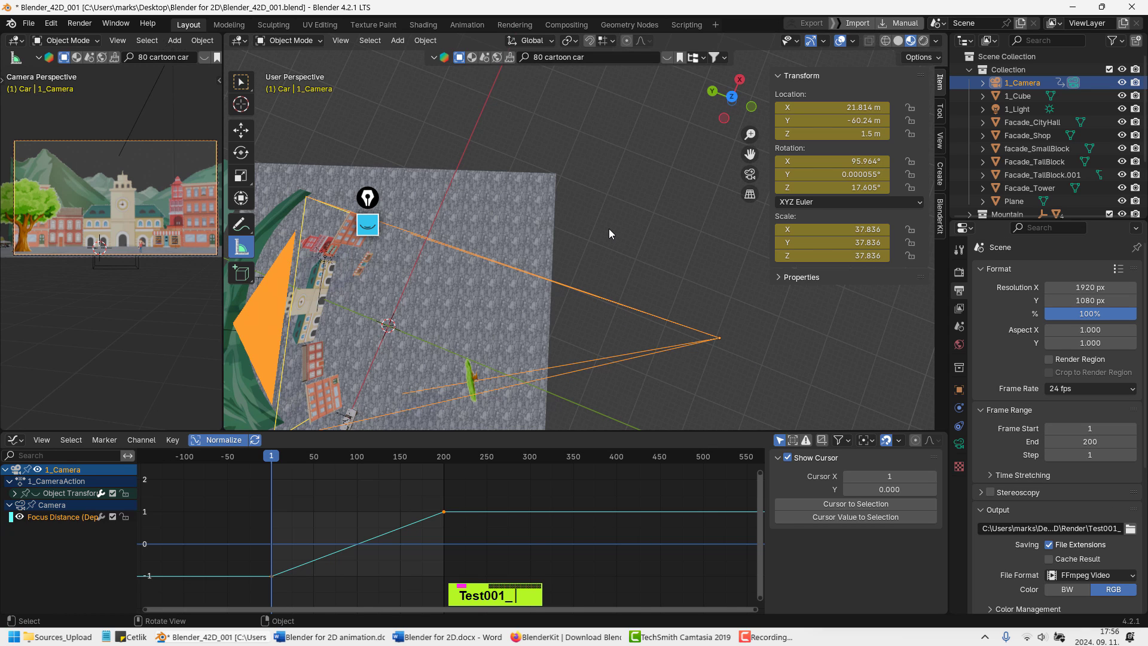
key(ctrl+s)
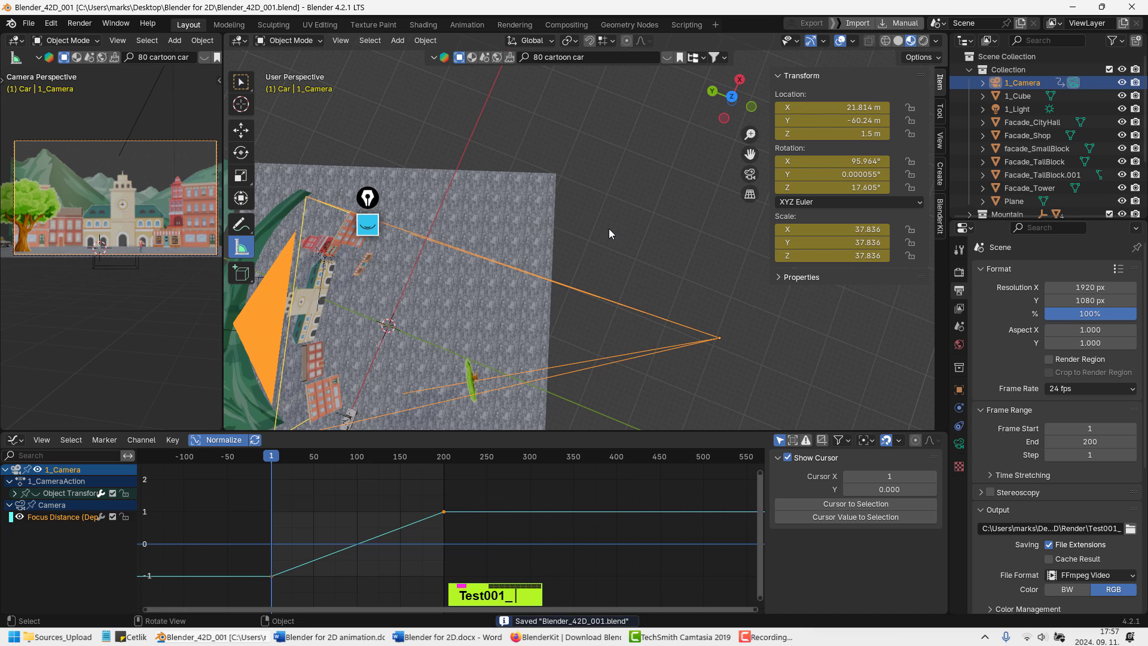
Switch the main 3D viewport to the camera view, hide its sidebar, and centre and enlarge the camera frame
middle_drag(609, 228, 590, 274)
scroll(622, 283, up, 2)
scroll(557, 311, up, 2)
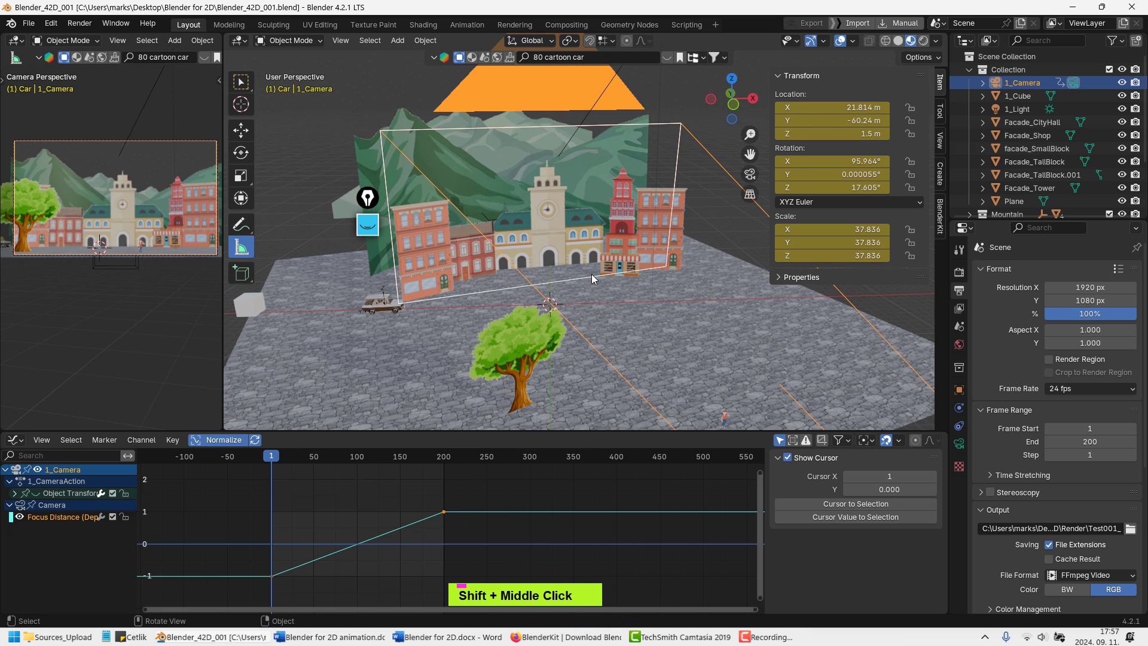
click(591, 274)
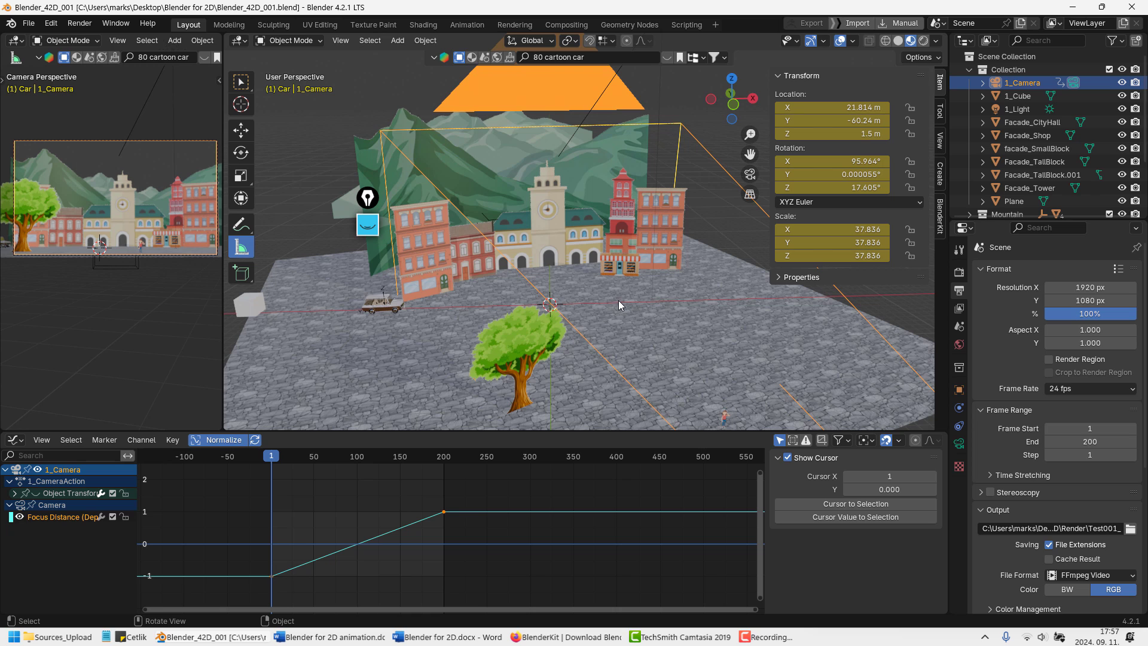
key(KP_0)
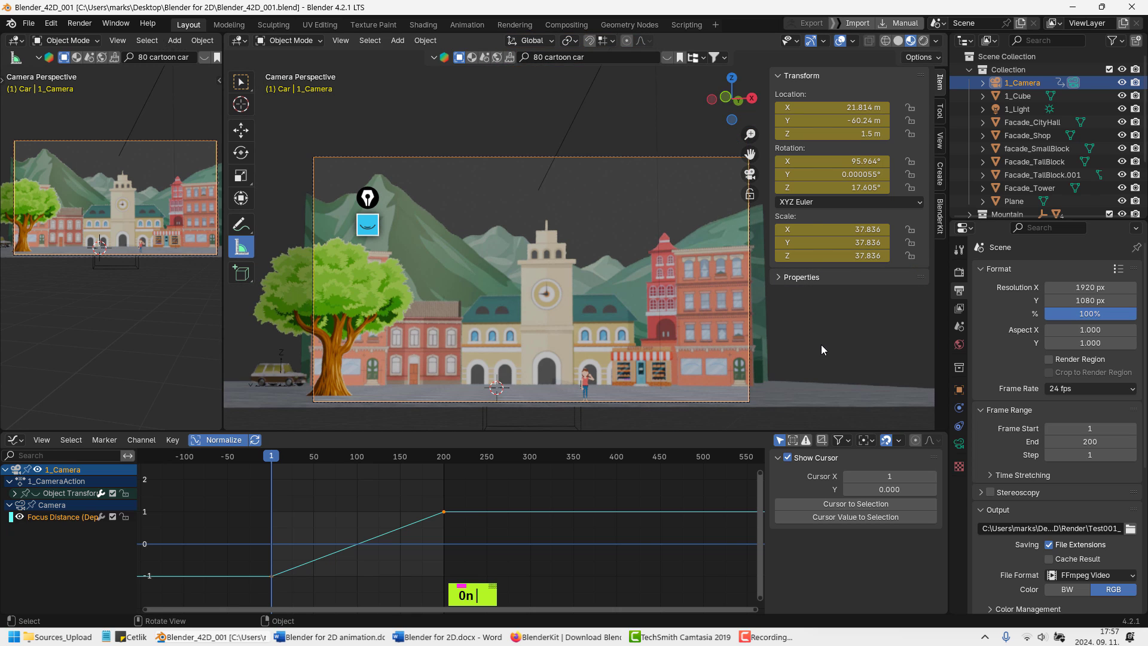
key(n)
shift+middle_drag(627, 302, 630, 237)
ctrl+scroll(619, 254, up, 2)
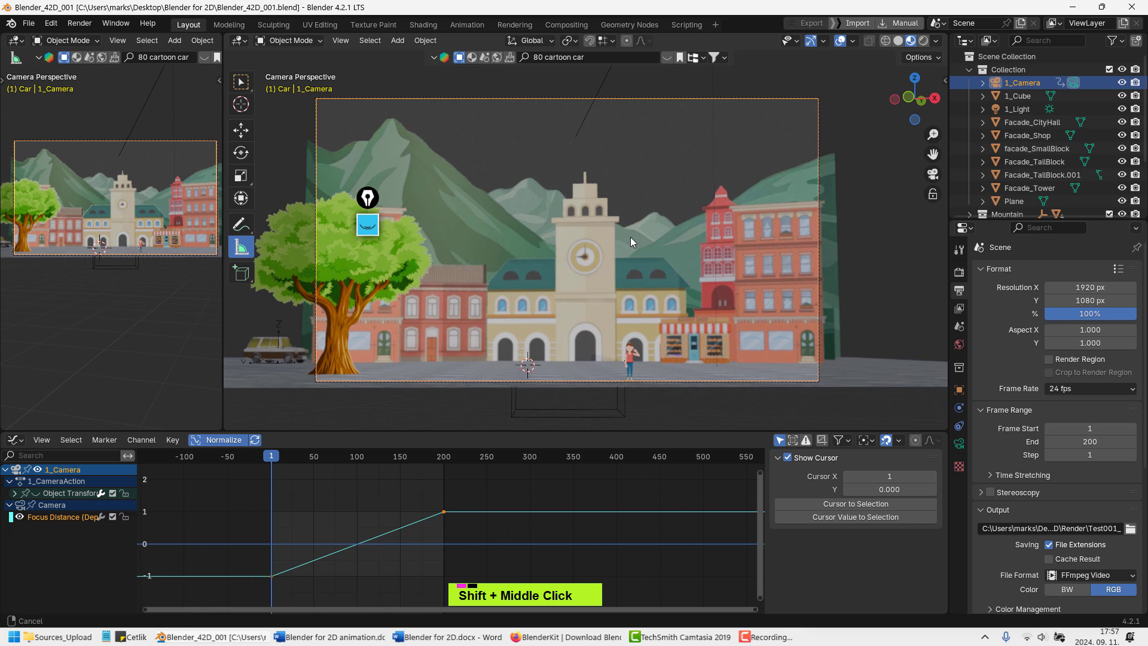
Move the floating annotation toolbar aside and run a viewport render of the whole animation
drag(369, 198, 266, 301)
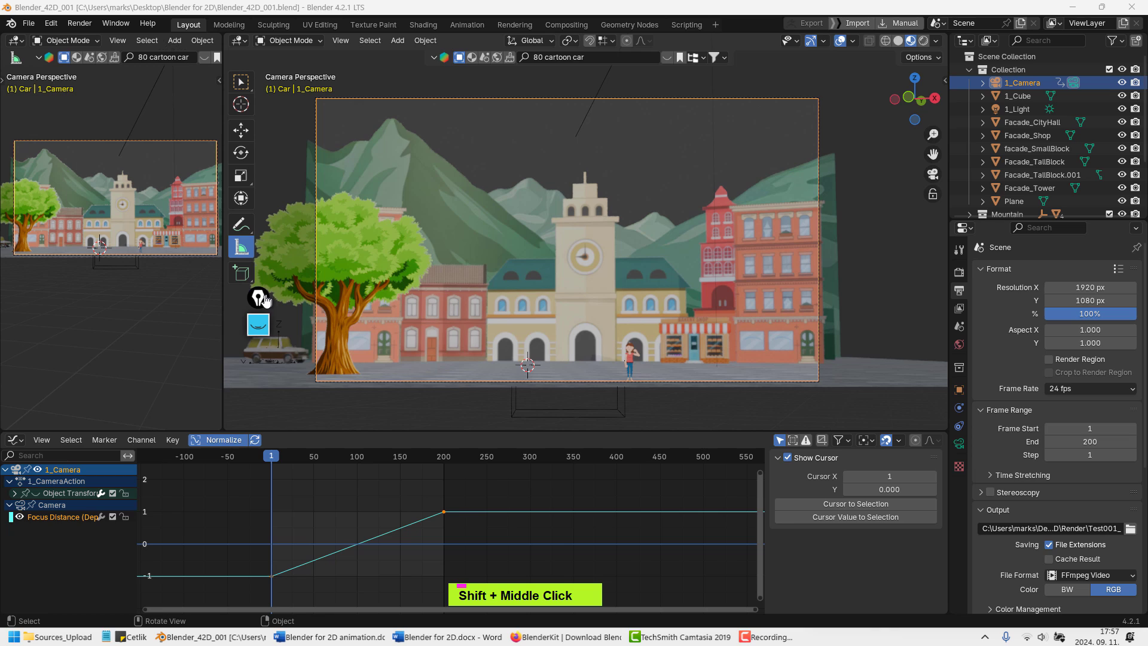
click(340, 40)
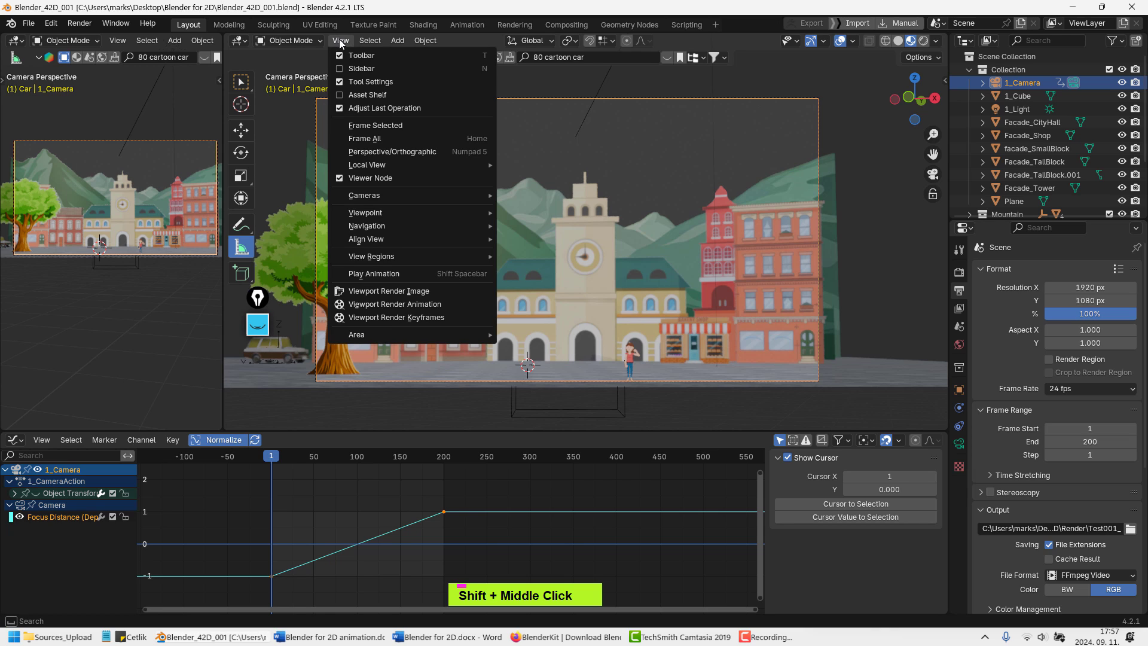
click(390, 304)
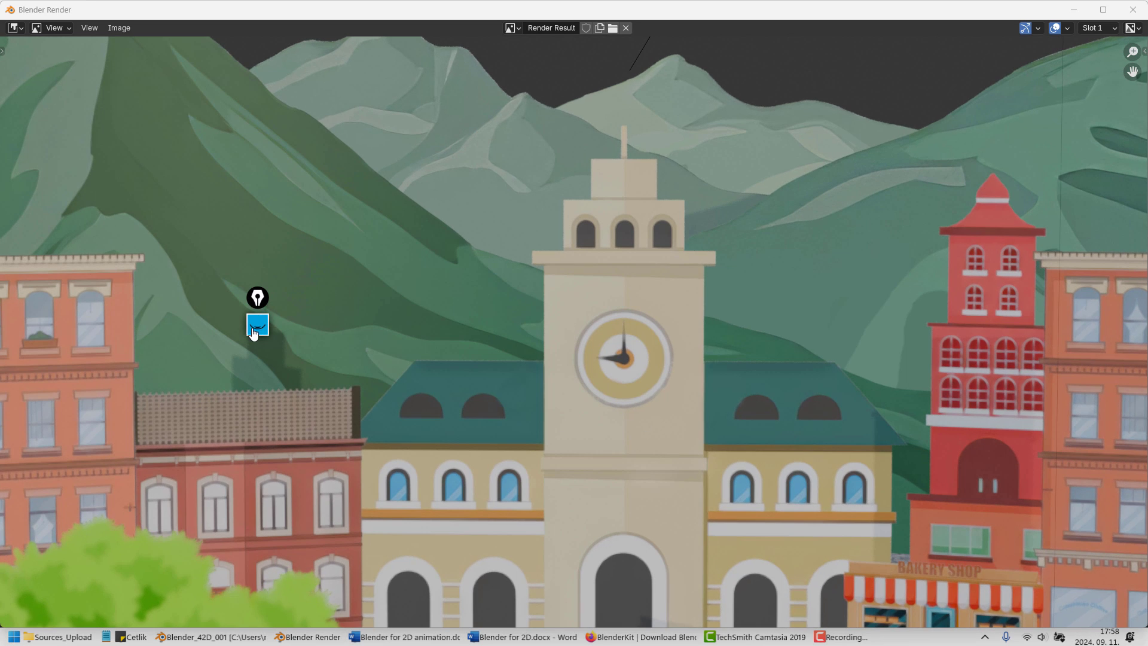
Close the floating annotation toolbar, and close the render window after viewing the whole last frame
mouse_move(253, 330)
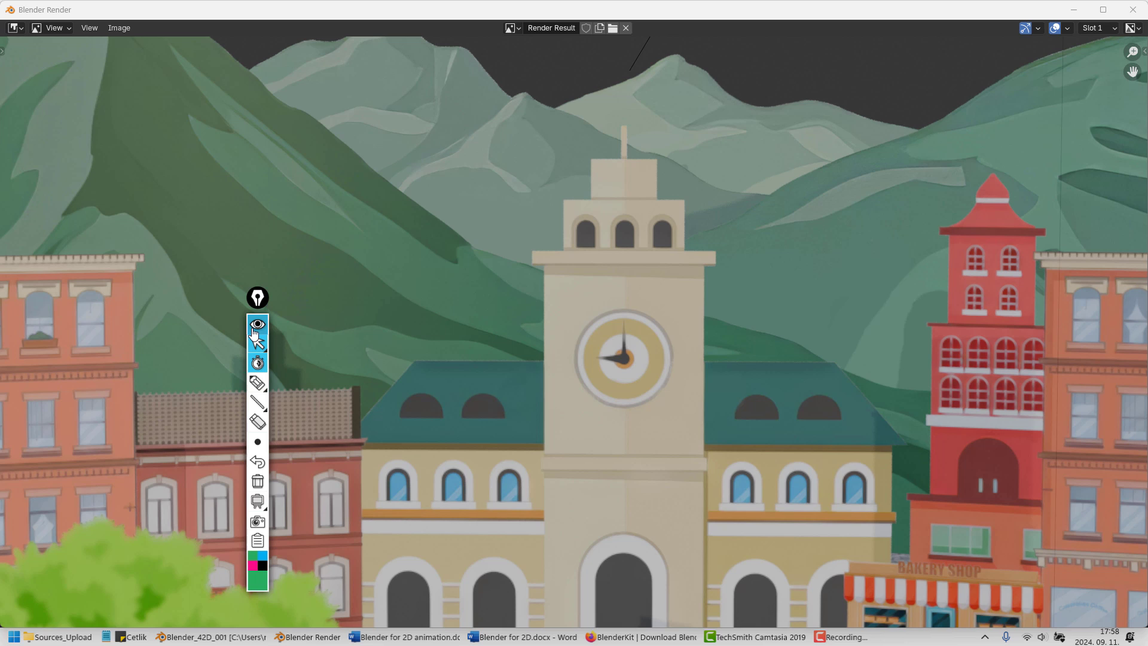
click(258, 544)
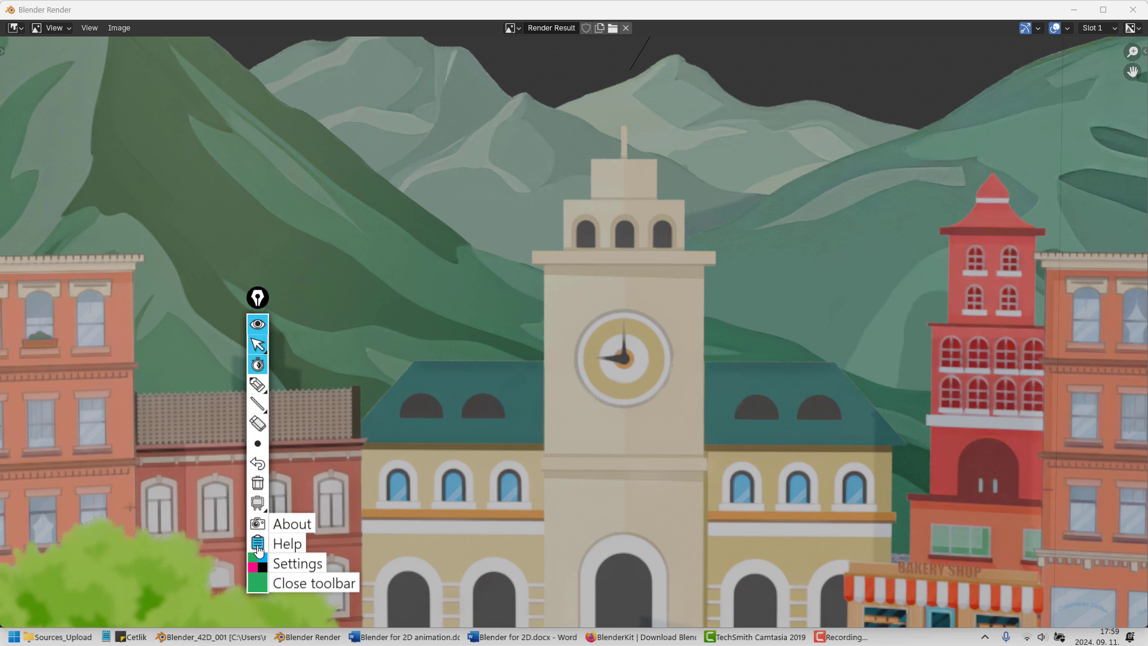
click(299, 583)
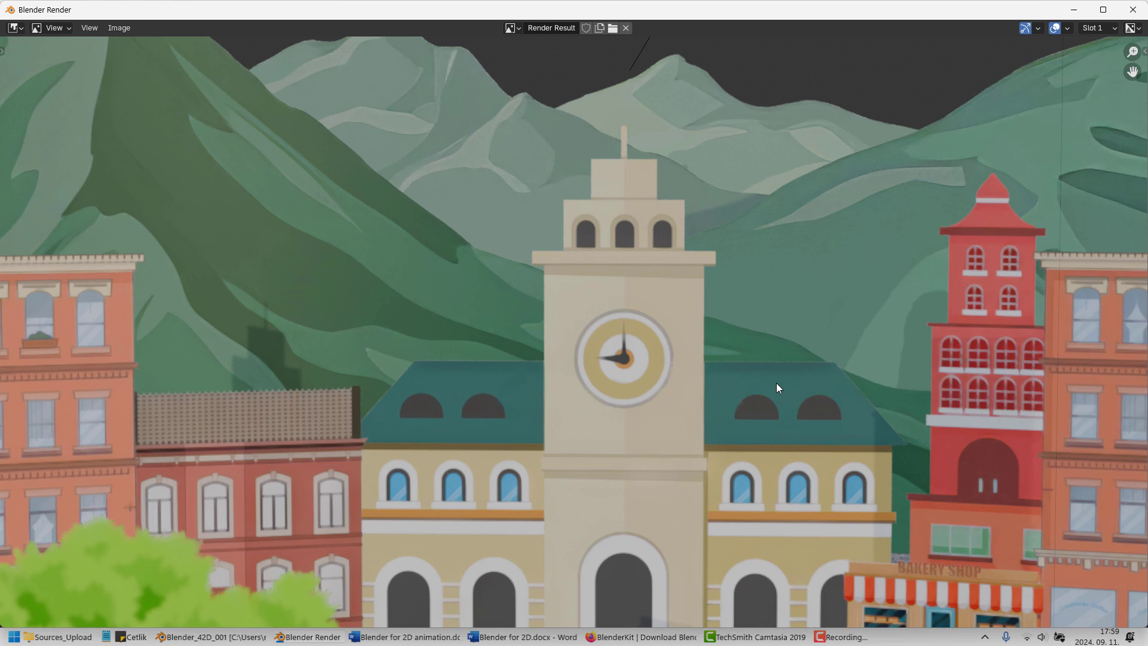
scroll(776, 383, down, 2)
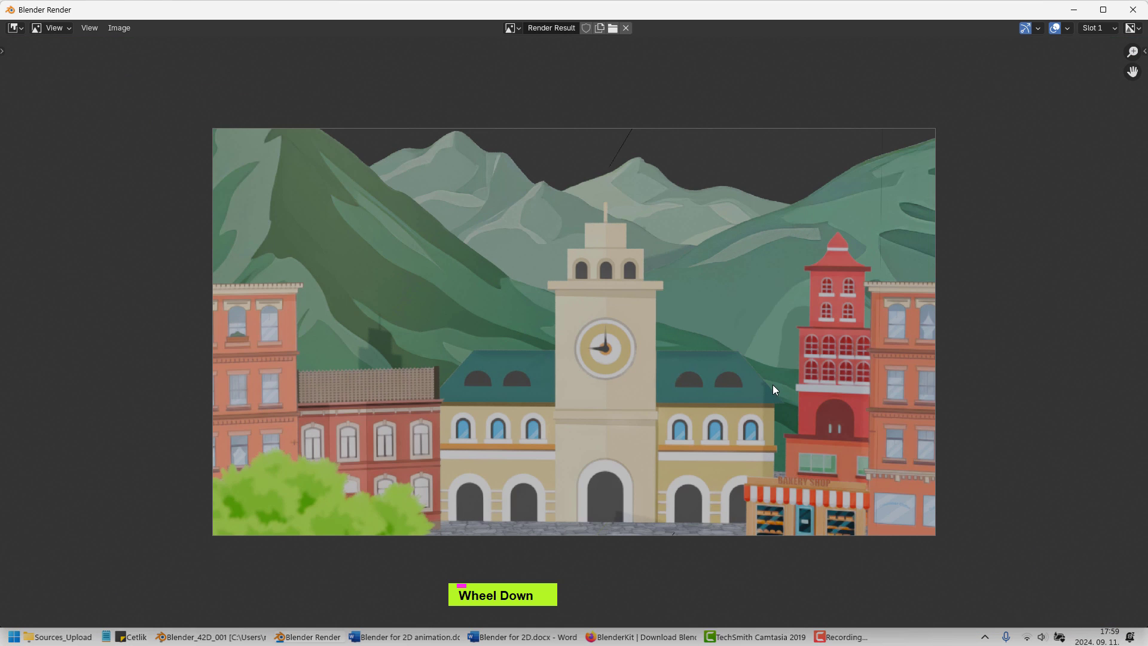
click(1134, 10)
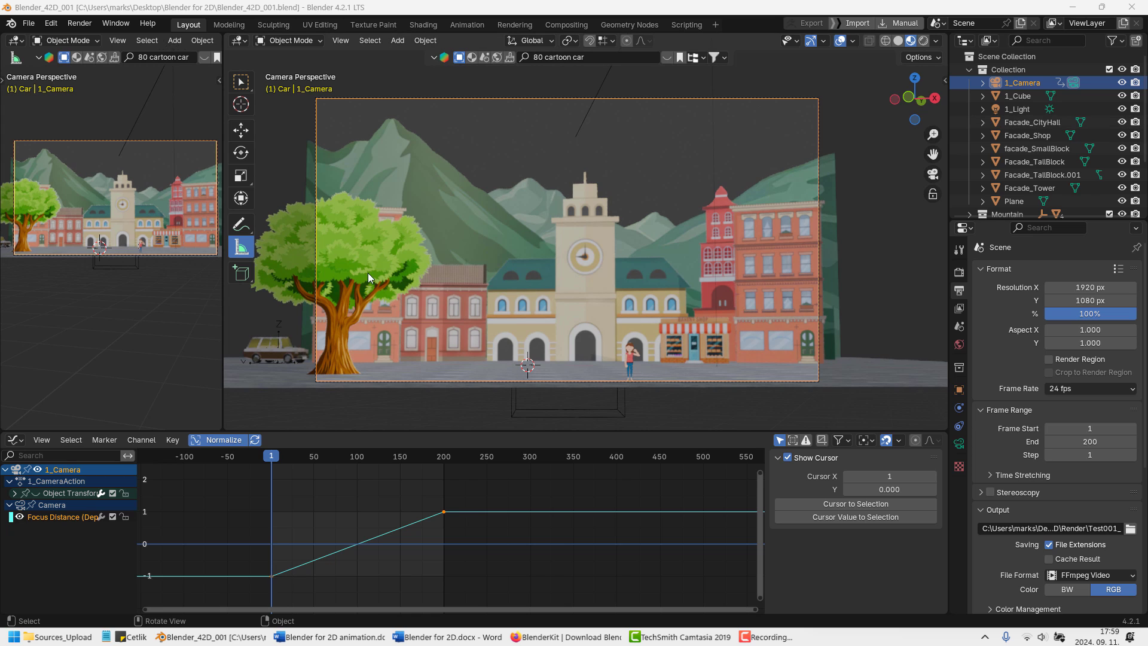
Switch to File Explorer, play Test001_0001-0200.mp4 from the Render folder in Blender for 2D, and close the player and the folder window
click(58, 637)
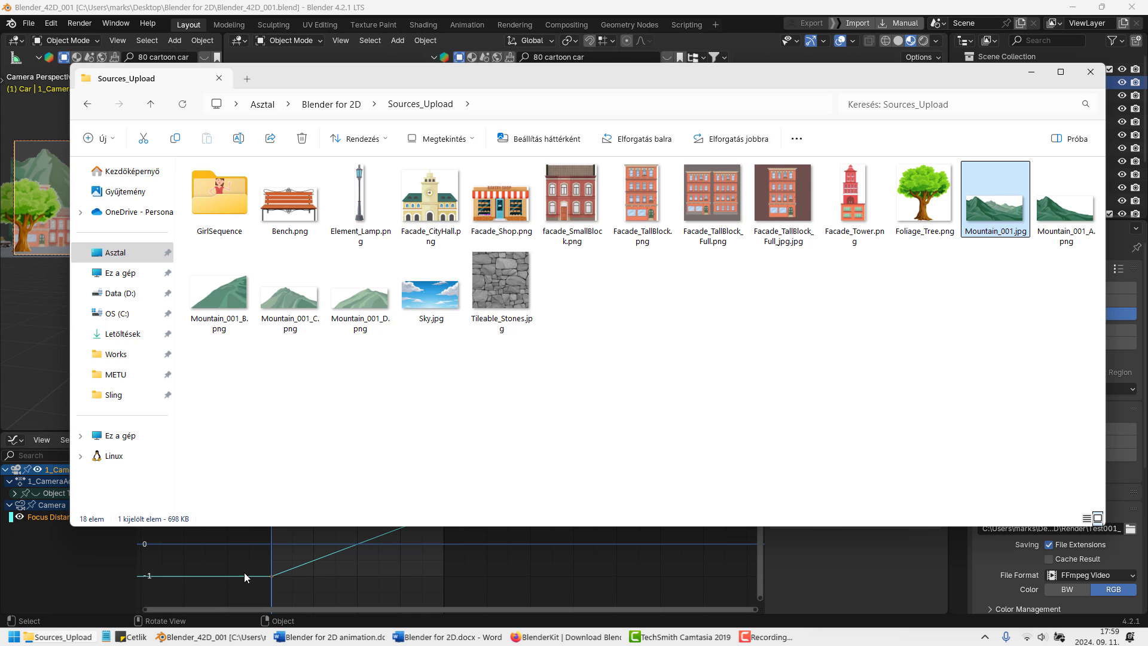
click(333, 105)
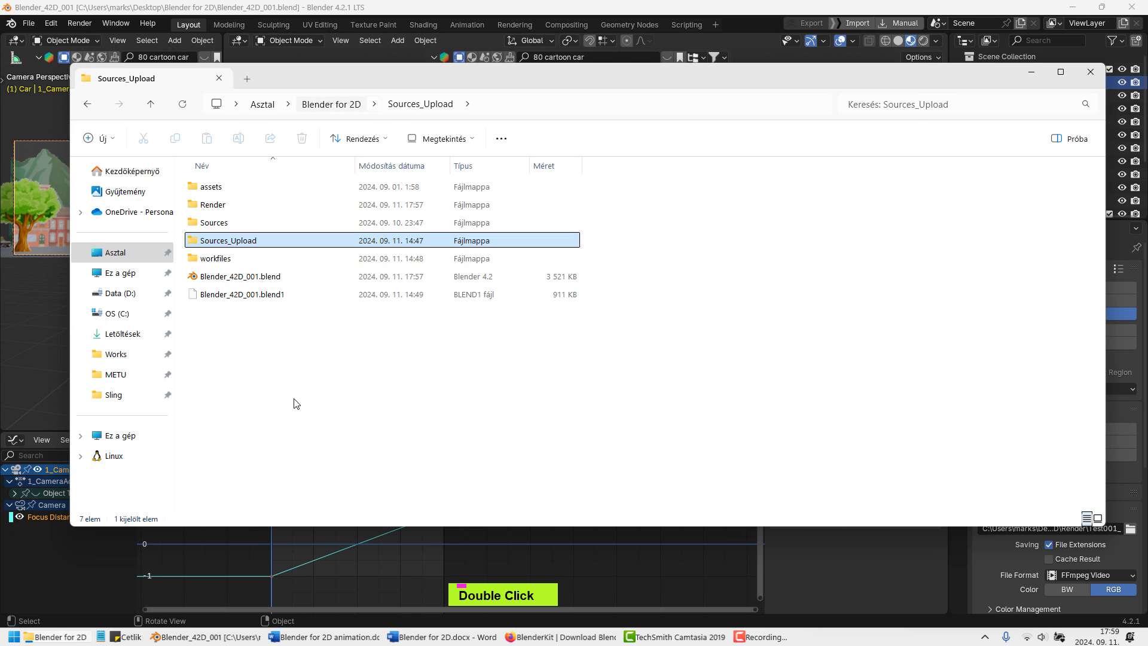
double_click(218, 203)
double_click(220, 200)
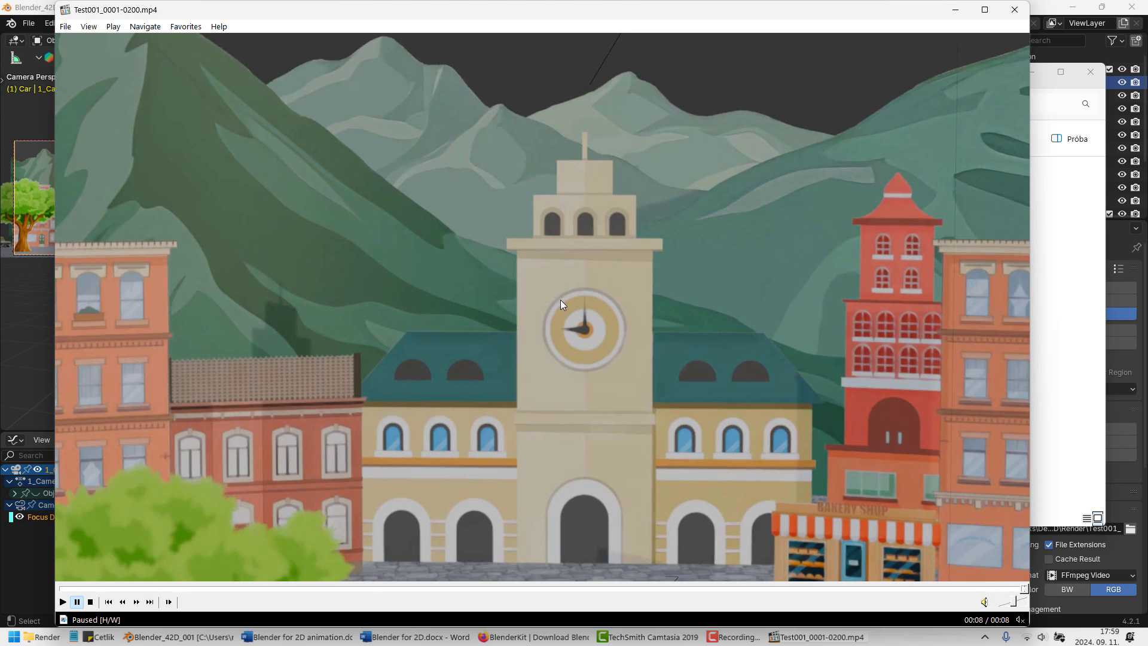
click(1015, 9)
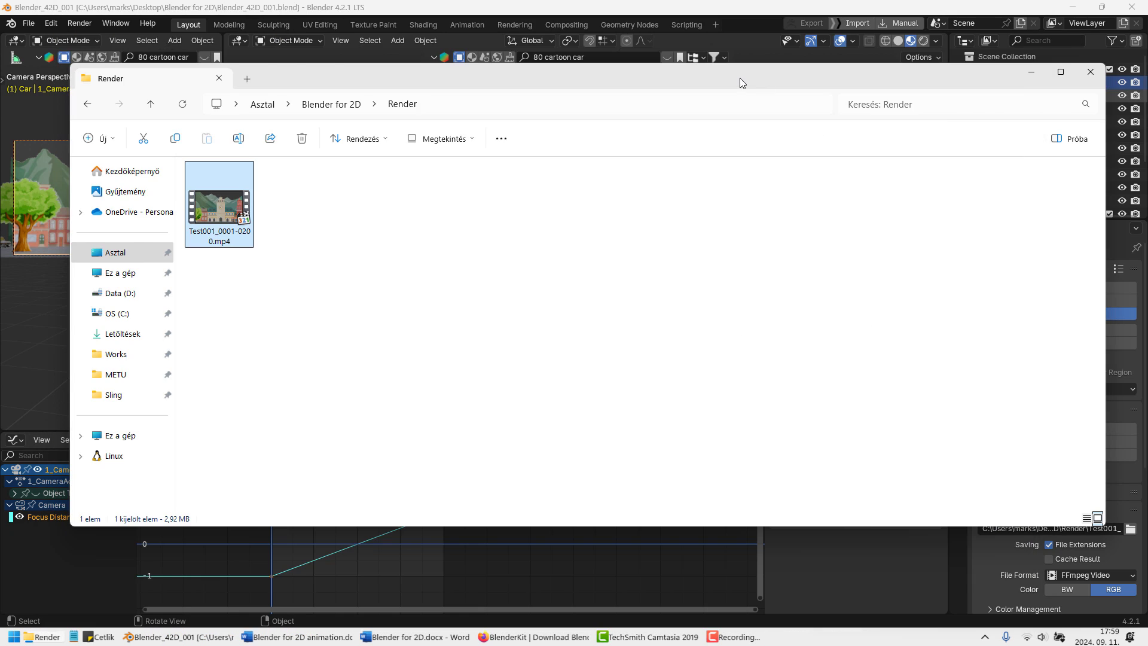
drag(740, 78, 709, 95)
click(1055, 90)
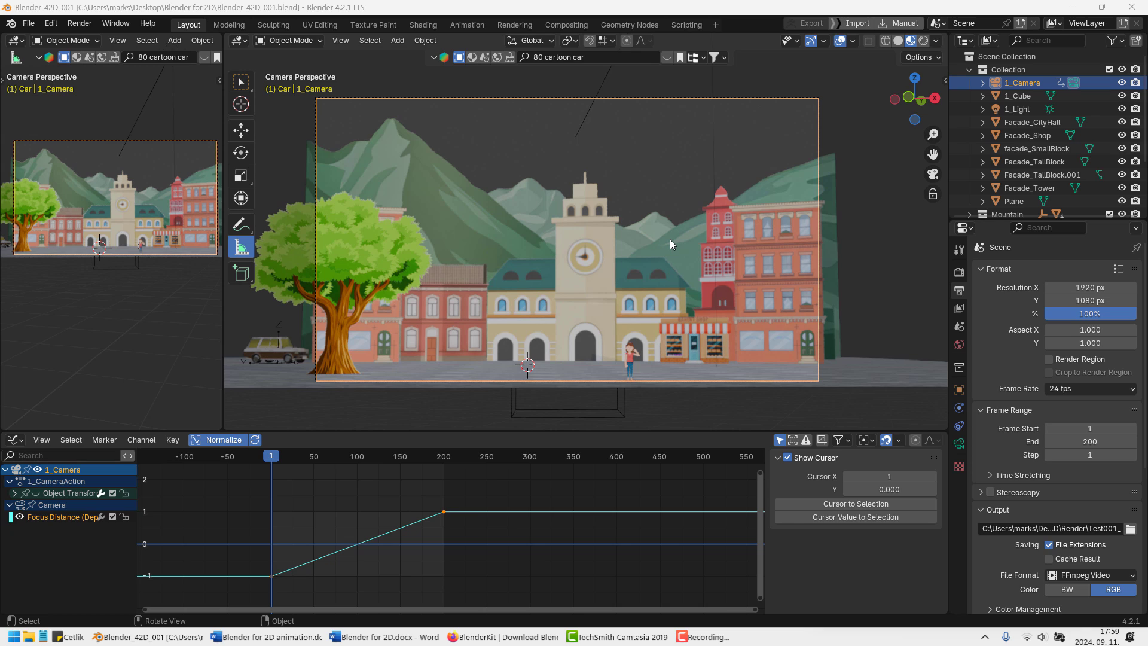